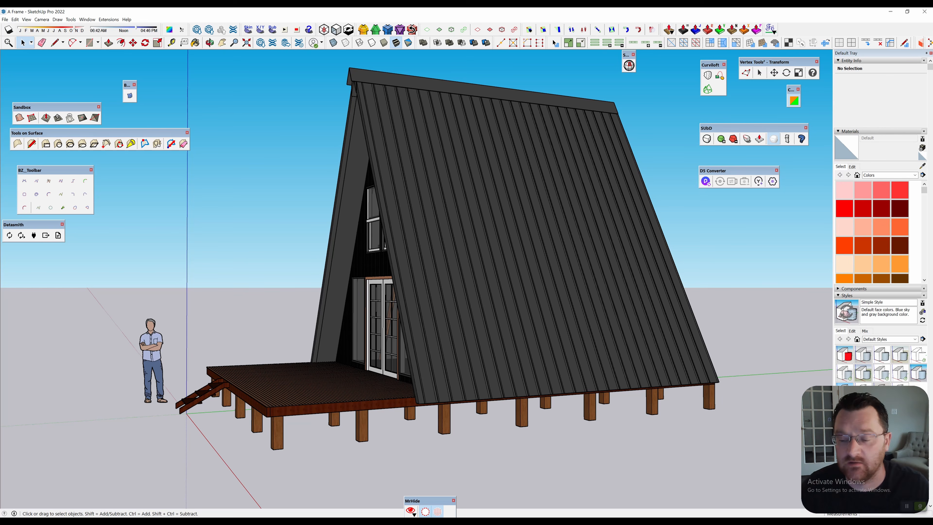
Delete the human scale figure standing beside the deck of the A-frame house
middle_drag(422, 257, 515, 257)
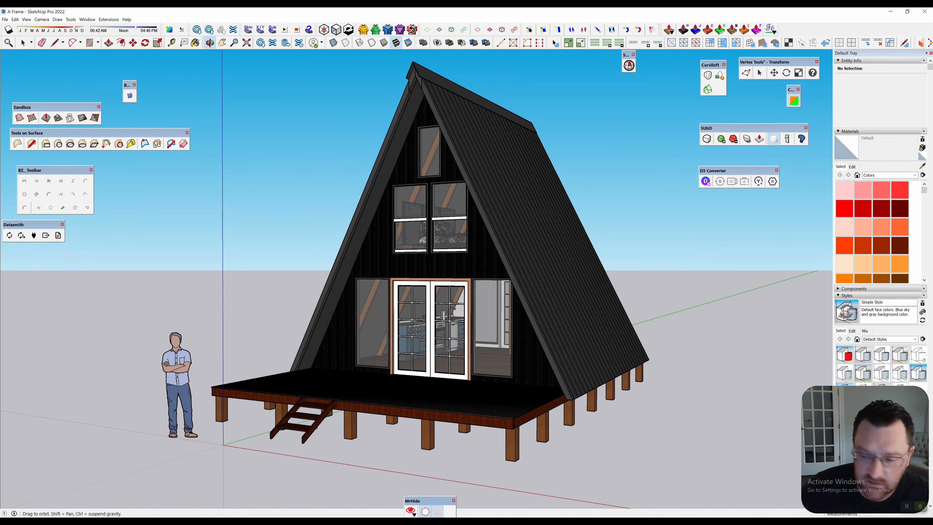
scroll(417, 270, up, 2)
mouse_move(418, 271)
middle_down()
mouse_move(406, 247)
mouse_move(416, 259)
middle_up()
key(space)
scroll(433, 247, up, 3)
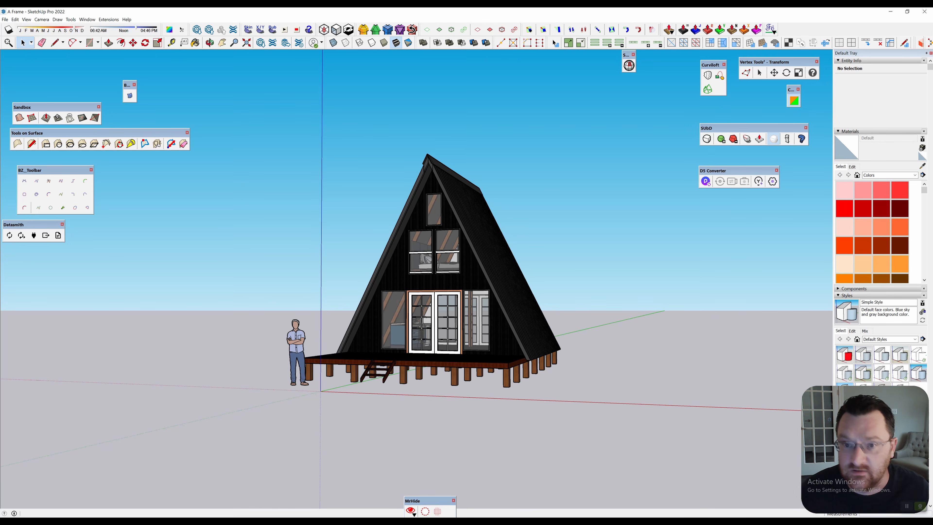
mouse_move(415, 279)
middle_down()
mouse_move(562, 270)
mouse_move(402, 257)
mouse_move(418, 265)
middle_up()
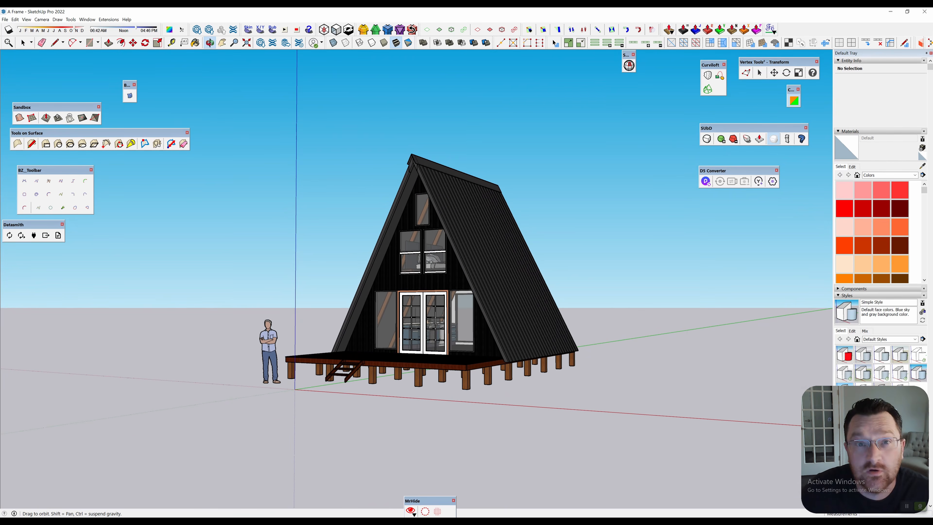
click(269, 345)
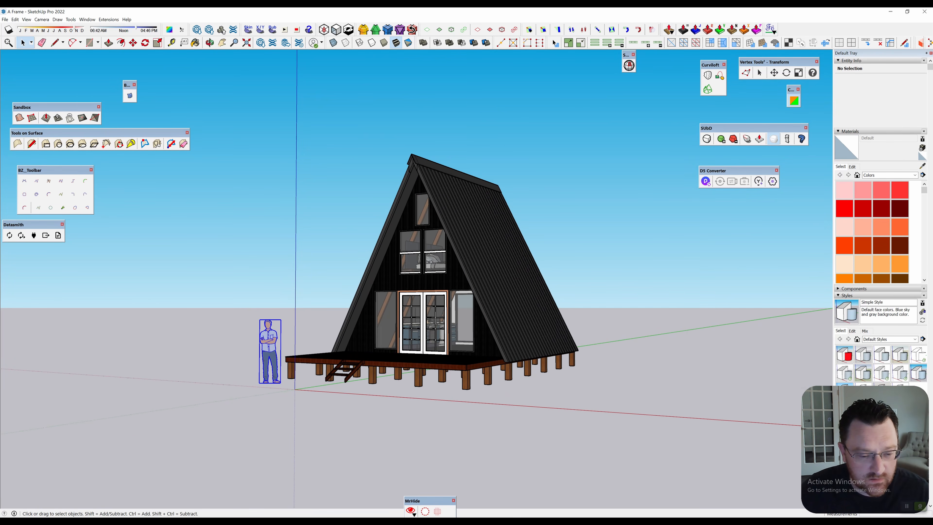
key(Delete)
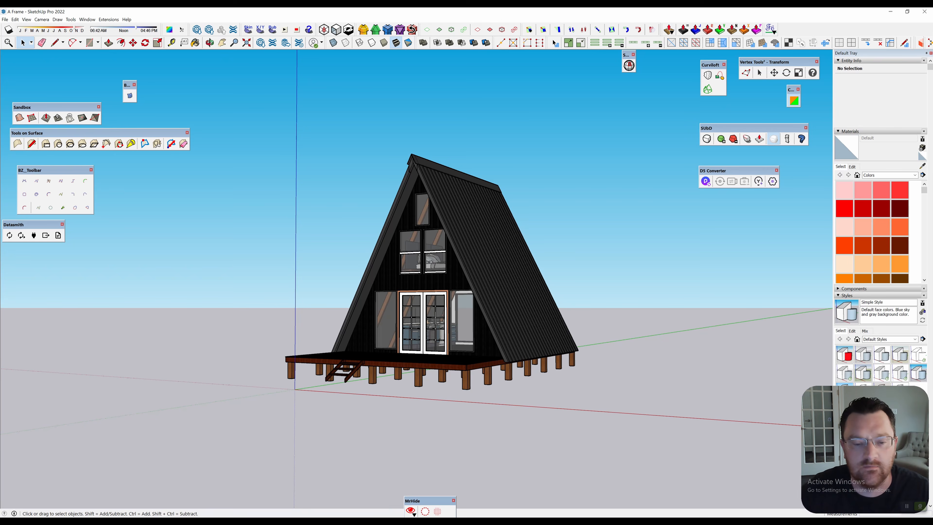
middle_drag(417, 264, 347, 238)
scroll(392, 277, up, 3)
middle_drag(514, 294, 411, 349)
scroll(419, 328, down, 3)
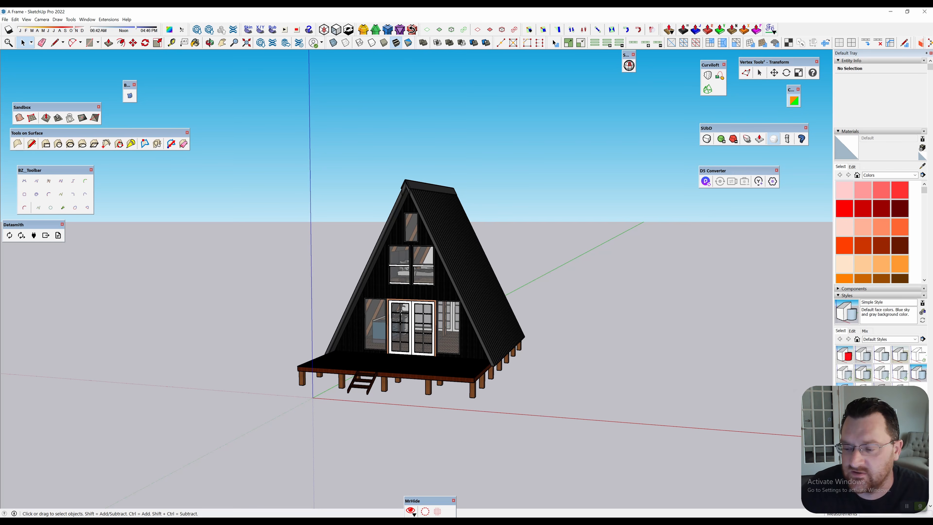
middle_drag(411, 349, 411, 327)
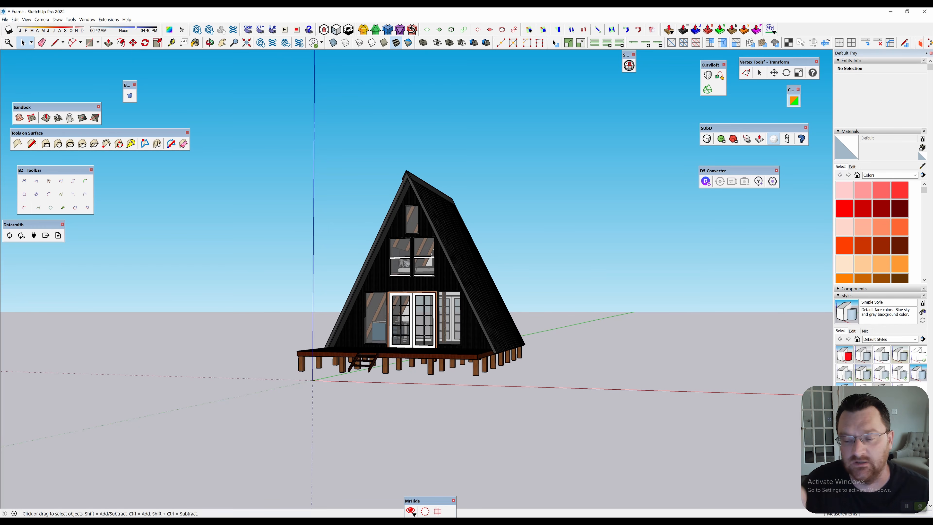
middle_drag(416, 279, 431, 278)
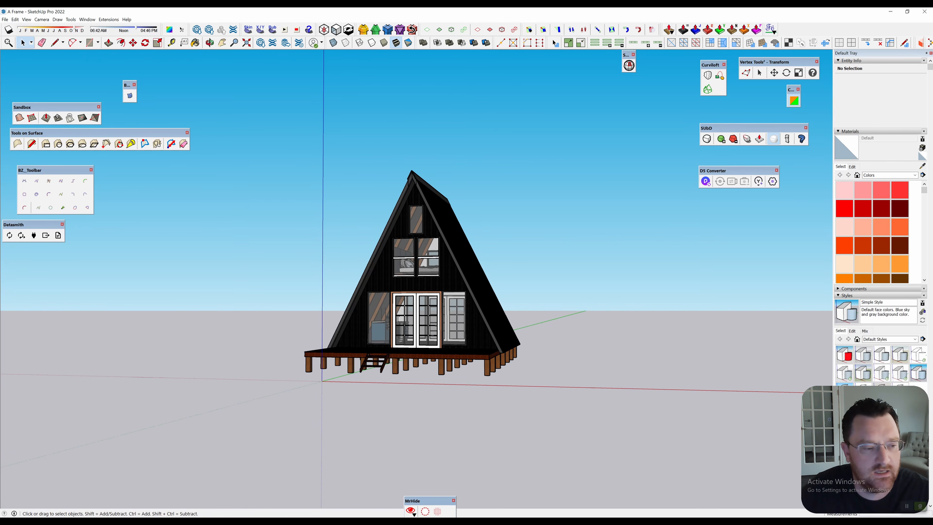
Move the Datasmith toolbar beside the A-frame house and open the Datasmith file export
drag(22, 224, 552, 210)
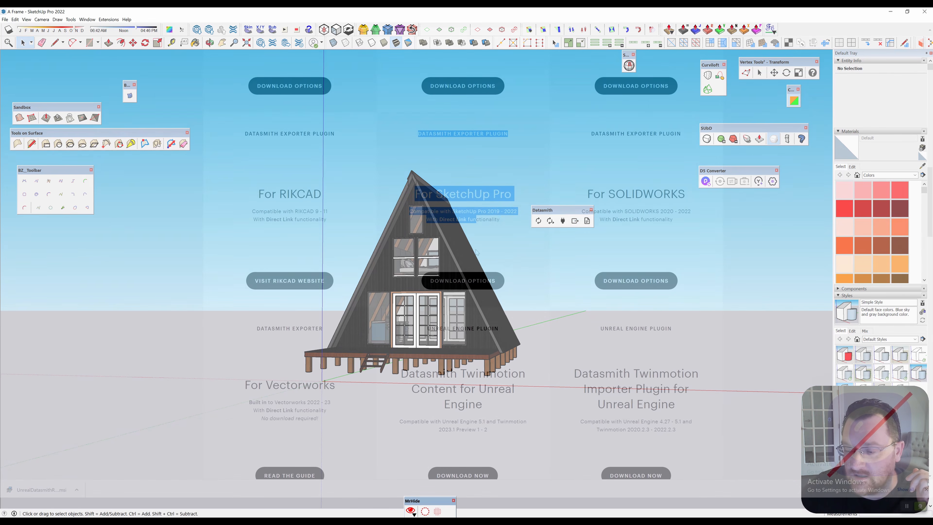
click(575, 221)
On the Twinmotion website, download the Datasmith Exporter for SketchUp Pro for Windows
click(463, 276)
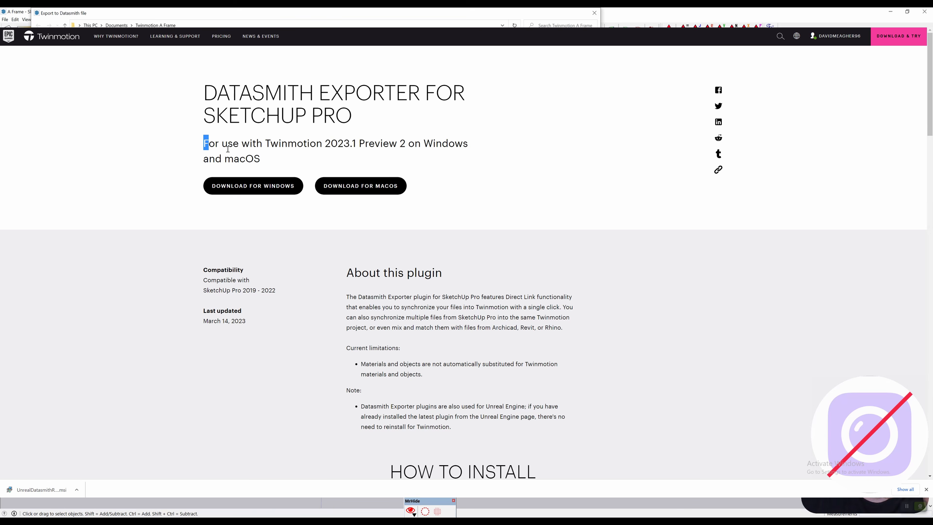
drag(204, 143, 332, 179)
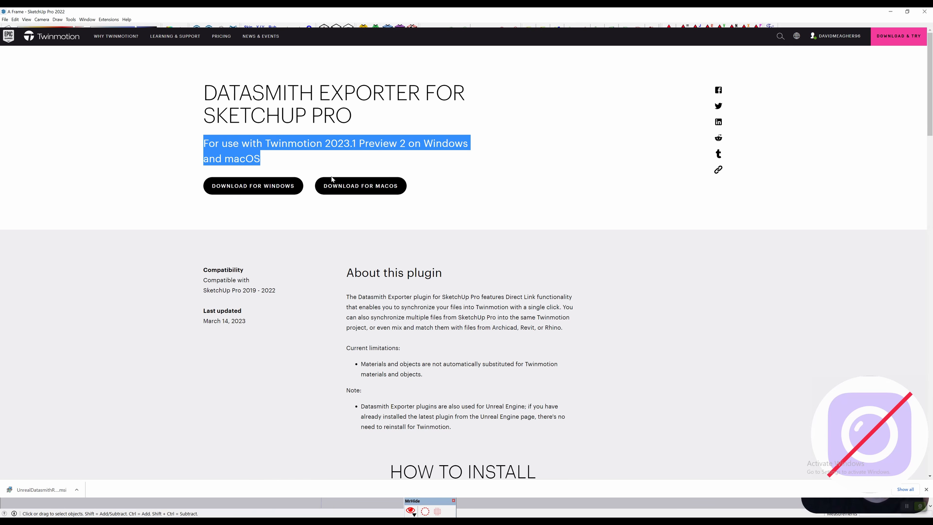
click(262, 188)
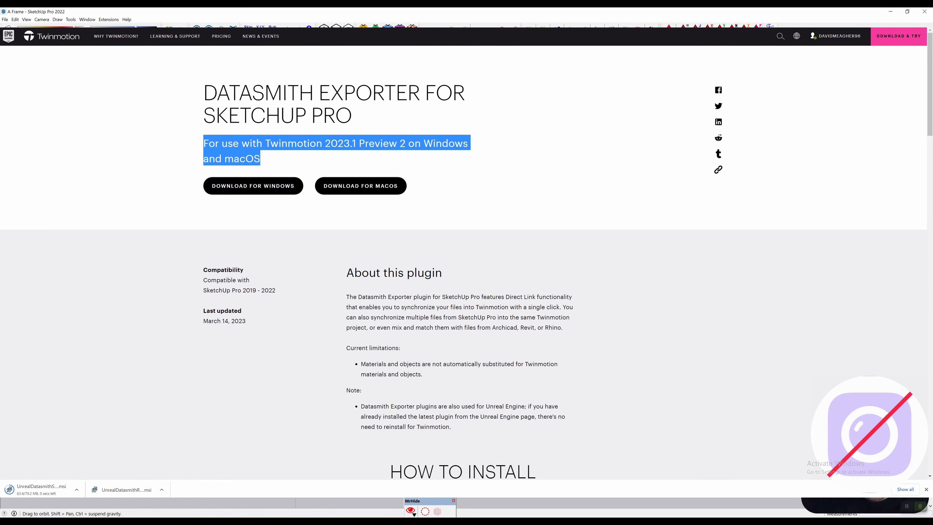
click(465, 31)
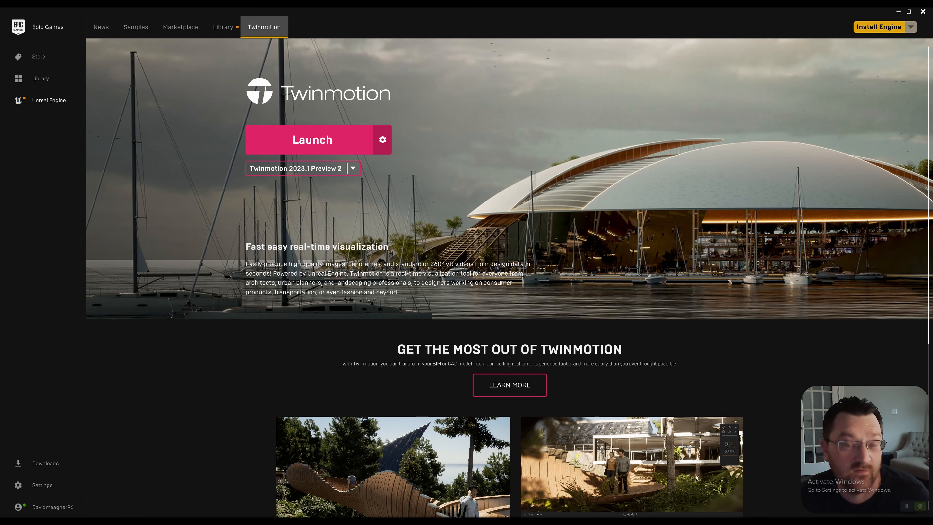
In the Epic Games Launcher, launch Twinmotion 2023.1 Preview 2 and create a new scene
click(353, 168)
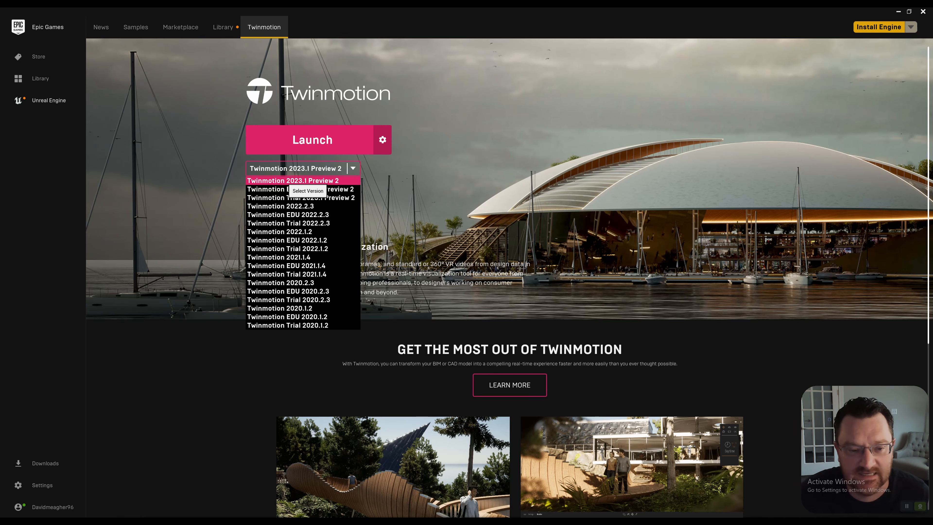
key(Escape)
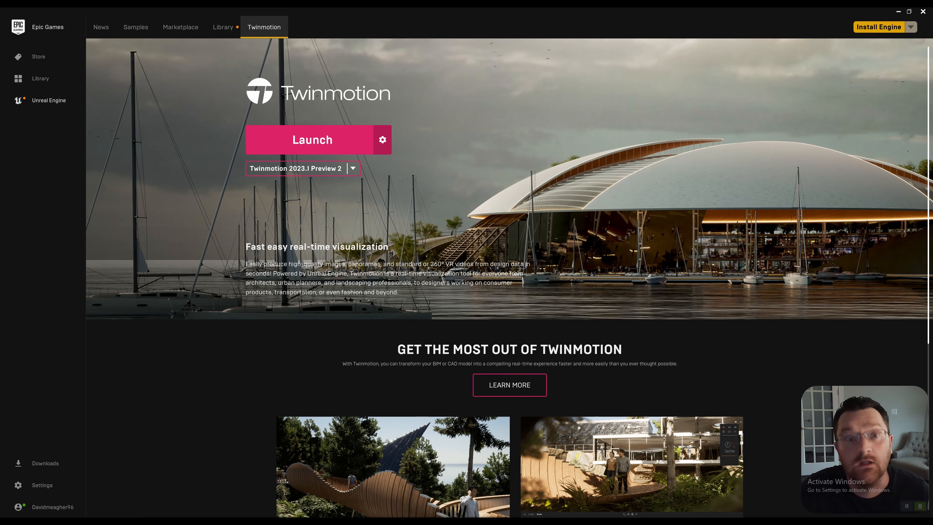
click(312, 140)
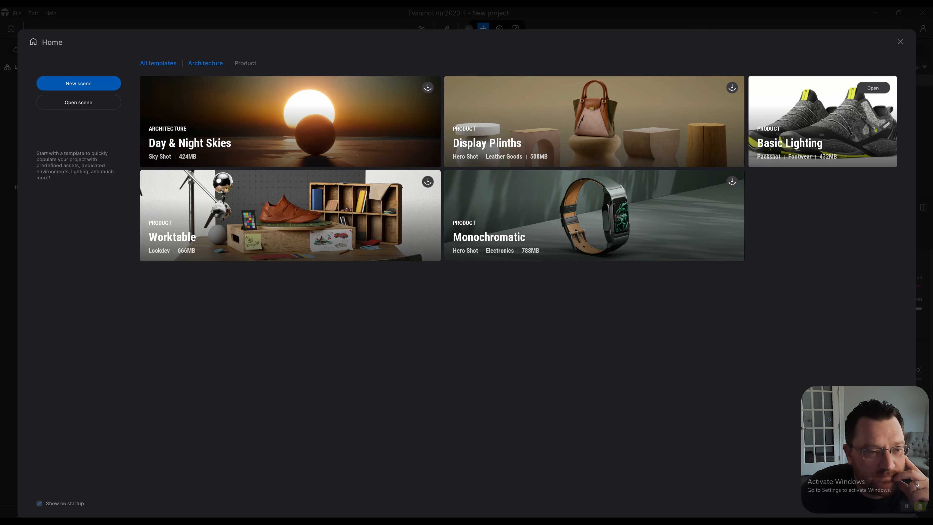
click(205, 63)
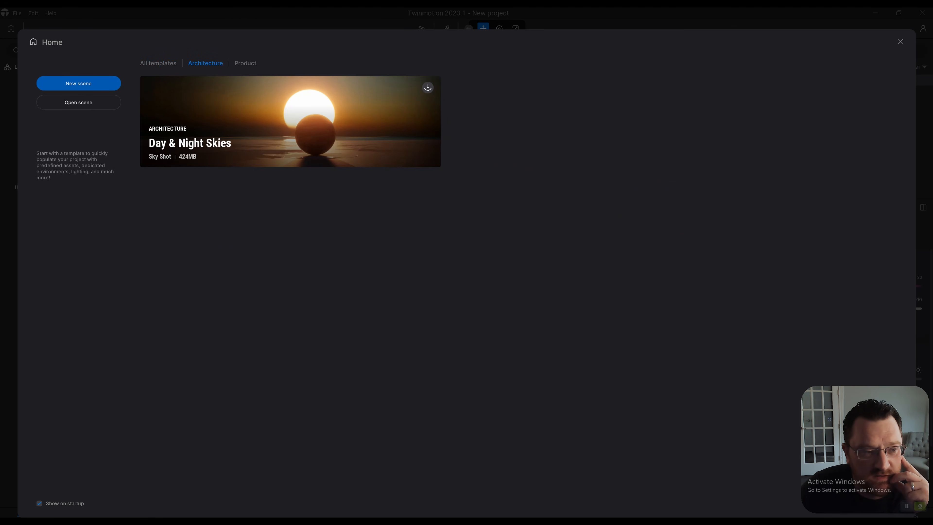
click(78, 83)
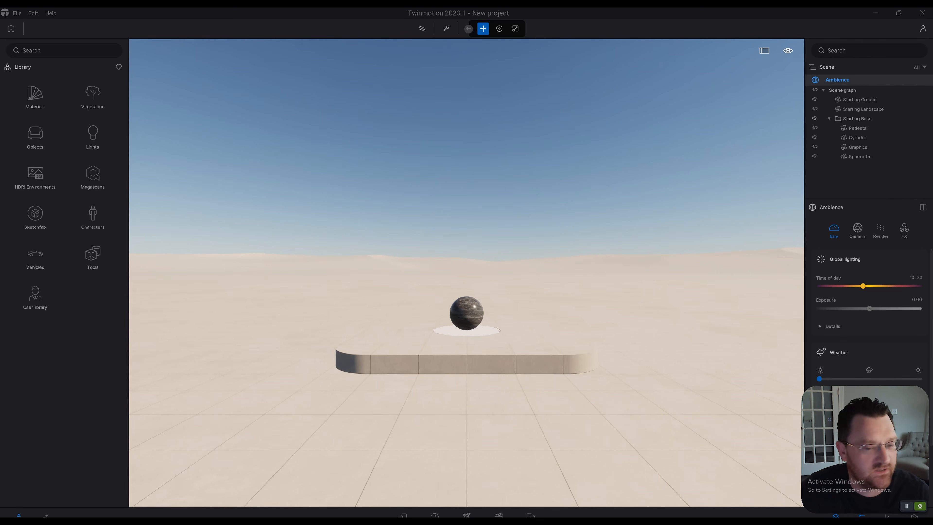
Examine the starting scene's sphere and pedestal by turning the camera and moving it closer and farther away
right_drag(466, 272, 427, 273)
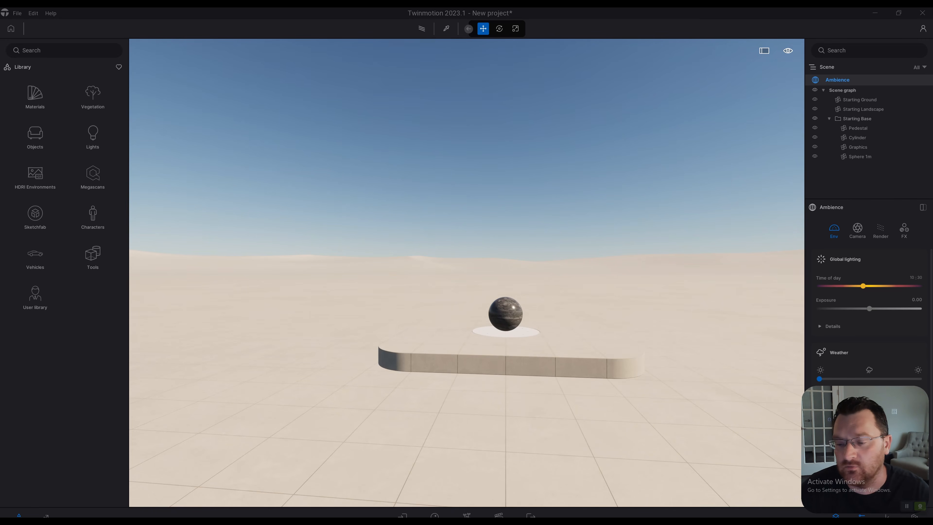
right_drag(466, 273, 501, 273)
key(w)
key(s)
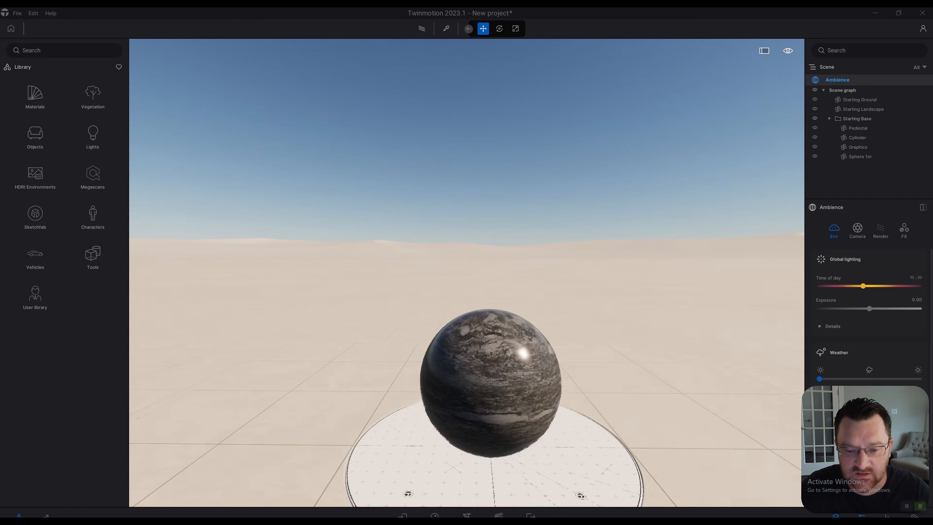
key(w)
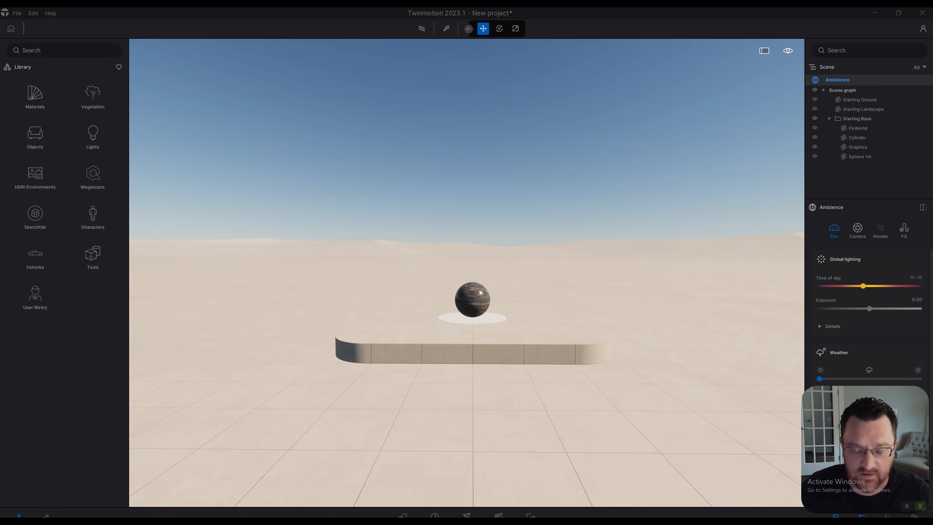
key(s)
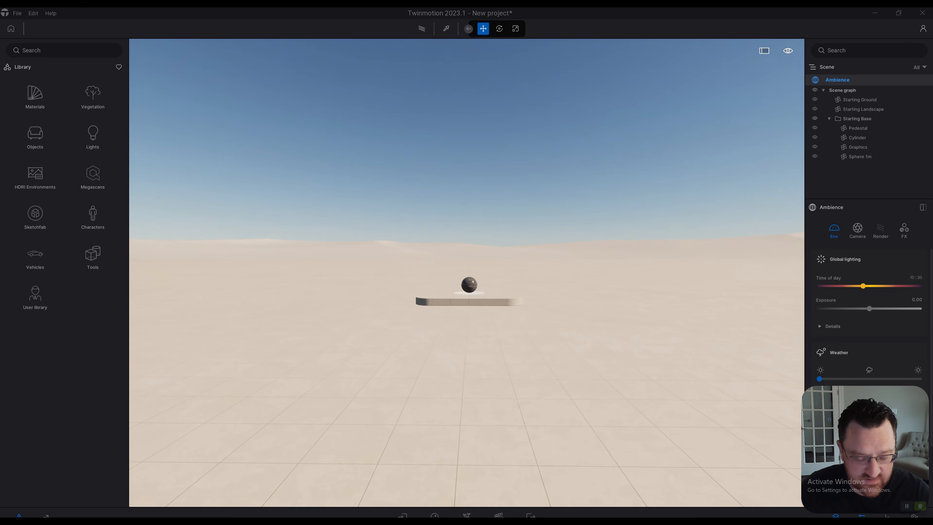
key(w)
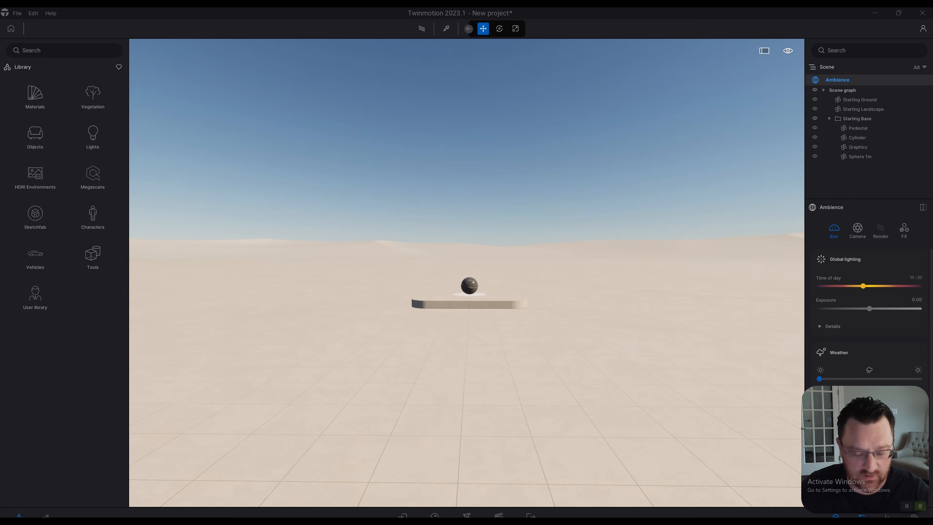
key(w)
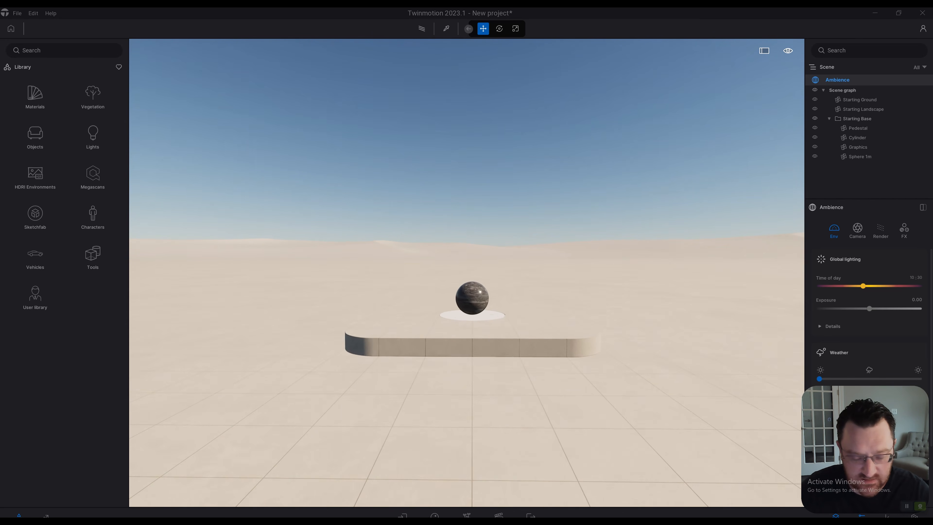
key(w)
key(s)
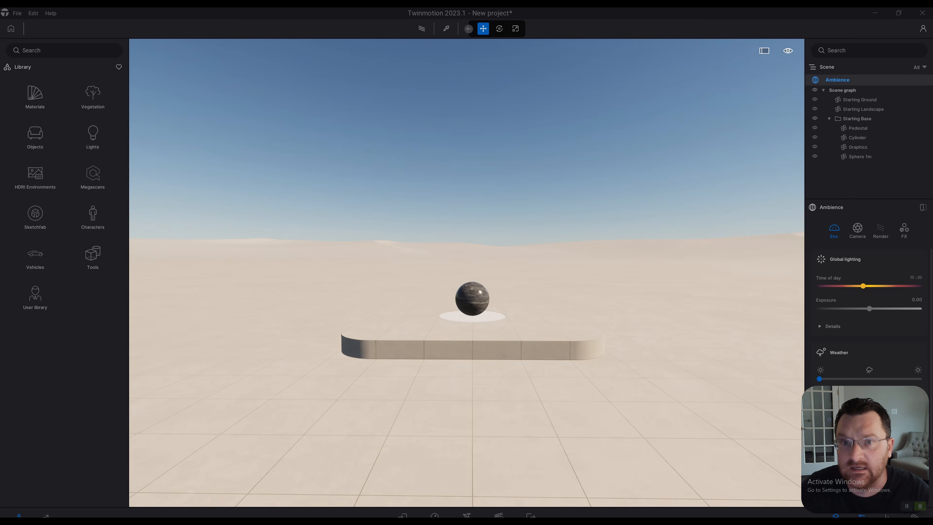
key(w)
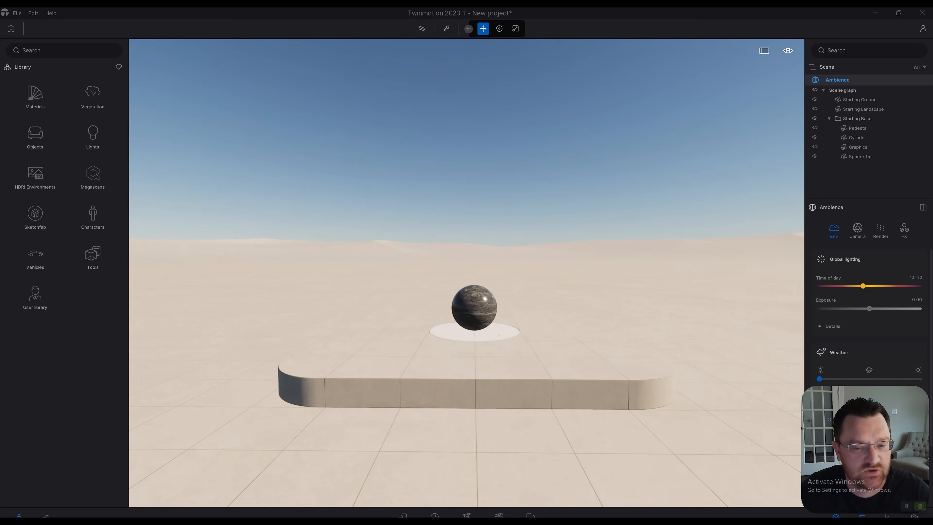
key(s)
key(w)
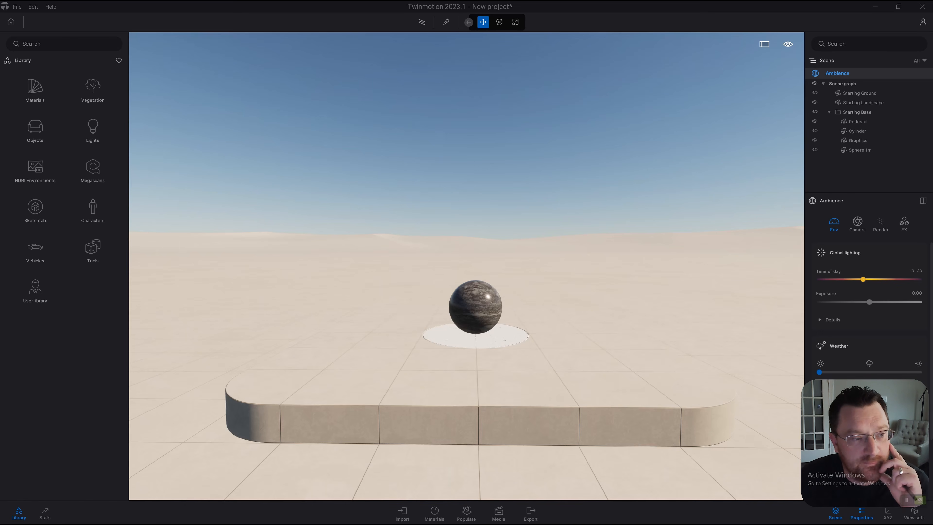
Browse the library's material categories and the tree models in the Vegetation category
click(35, 89)
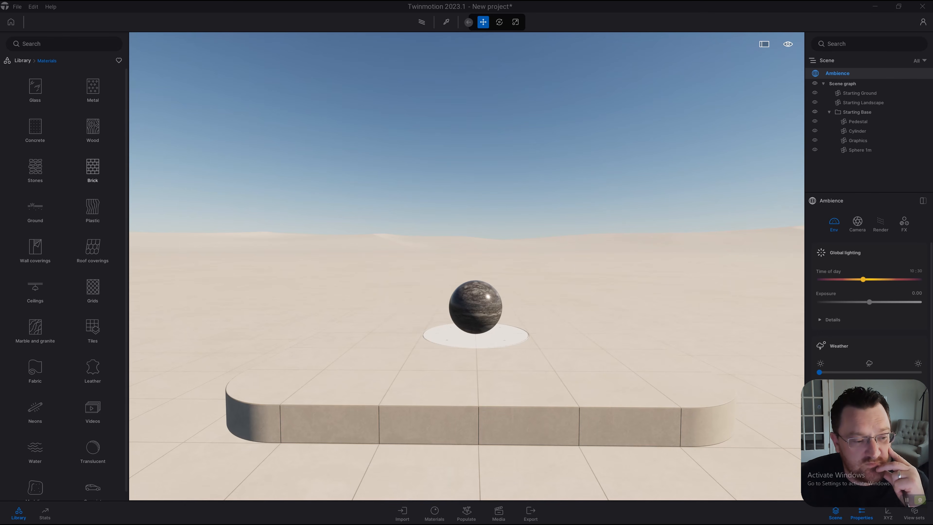
scroll(92, 323, down, 1)
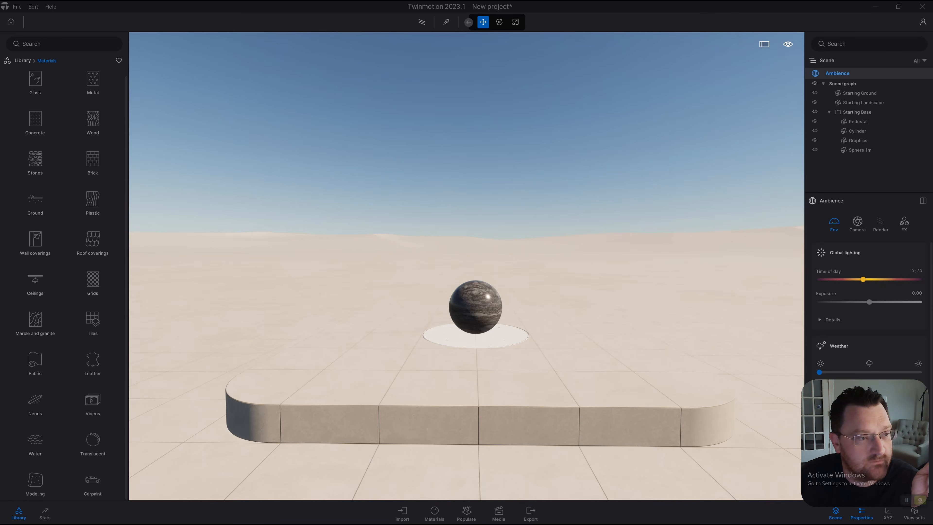
click(22, 61)
click(92, 88)
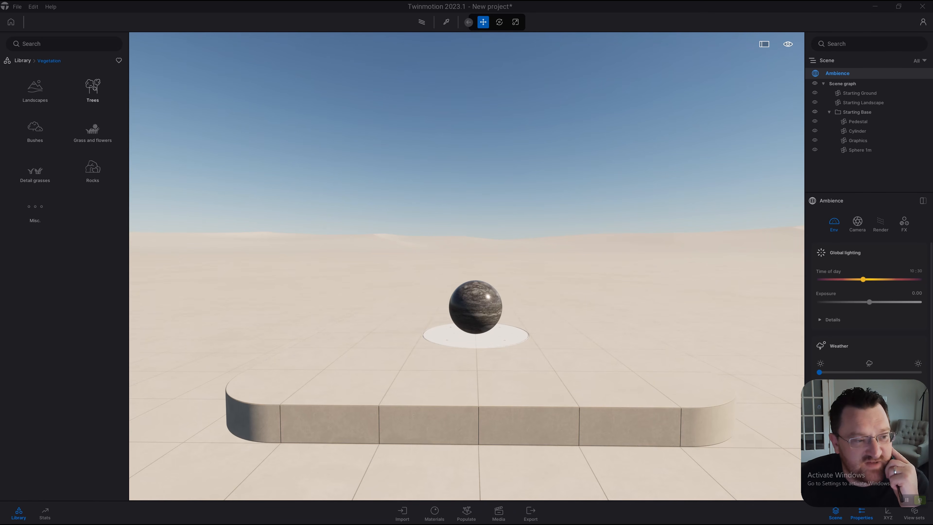
click(92, 89)
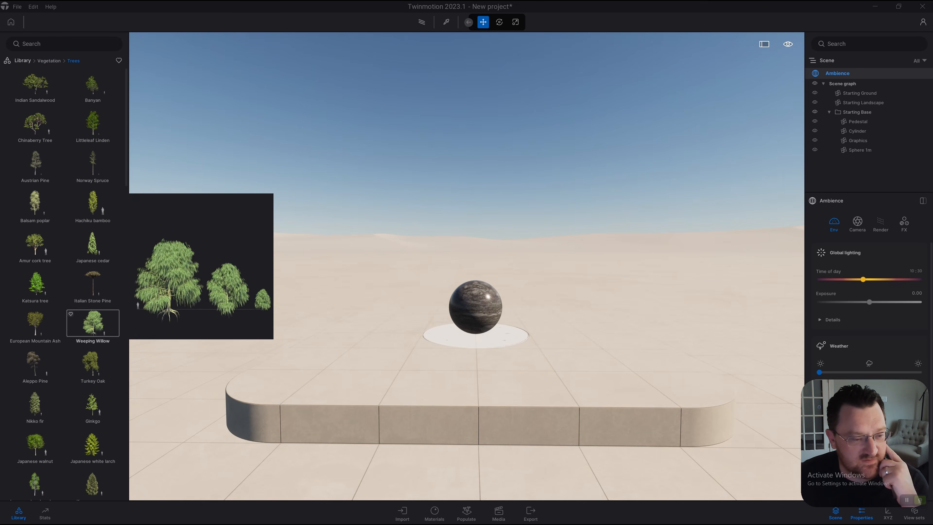
scroll(92, 349, down, 2)
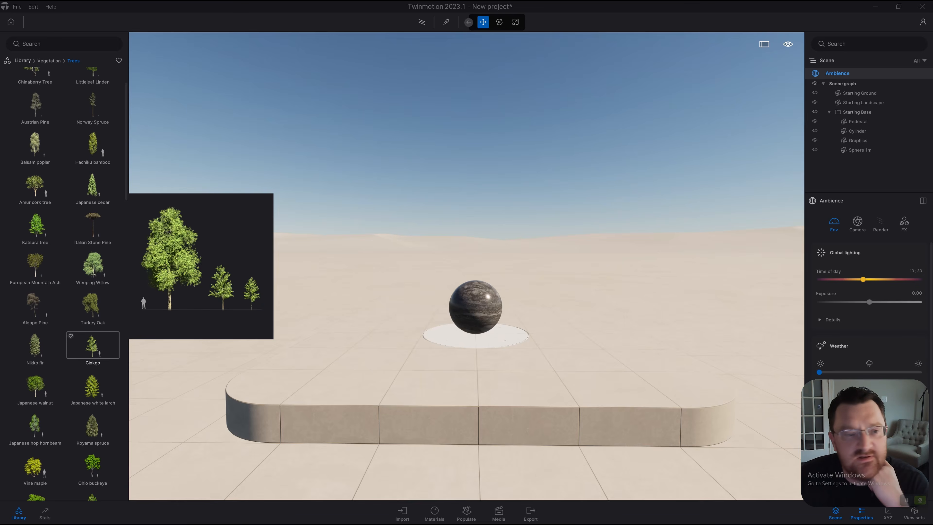
scroll(35, 202, up, 3)
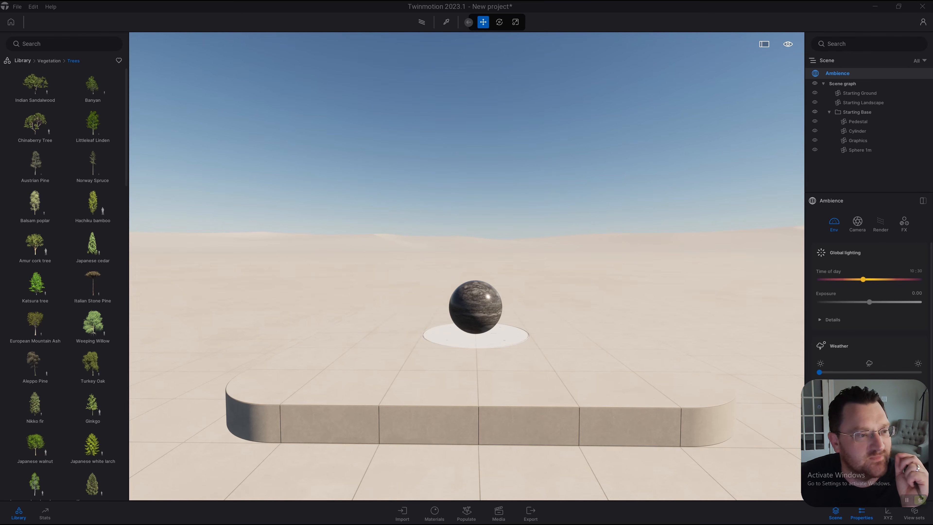
scroll(64, 280, down, 6)
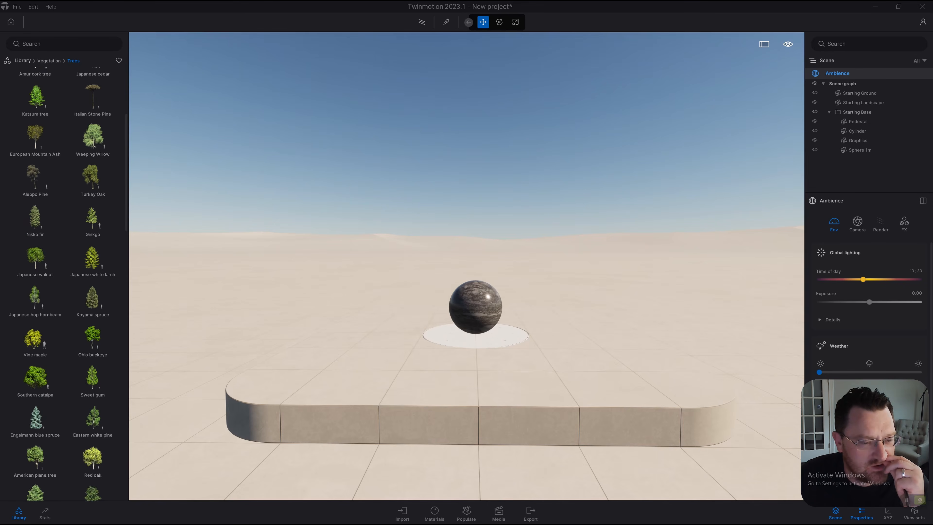
scroll(64, 280, up, 1)
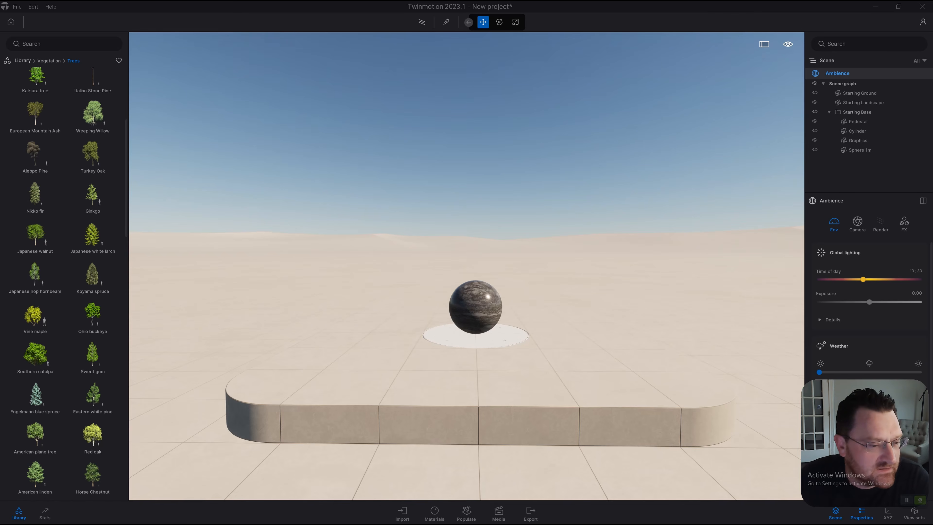
Look through the rest of the tree models, down to fruit trees, olive, cypress, oaks and palms
scroll(92, 205, down, 4)
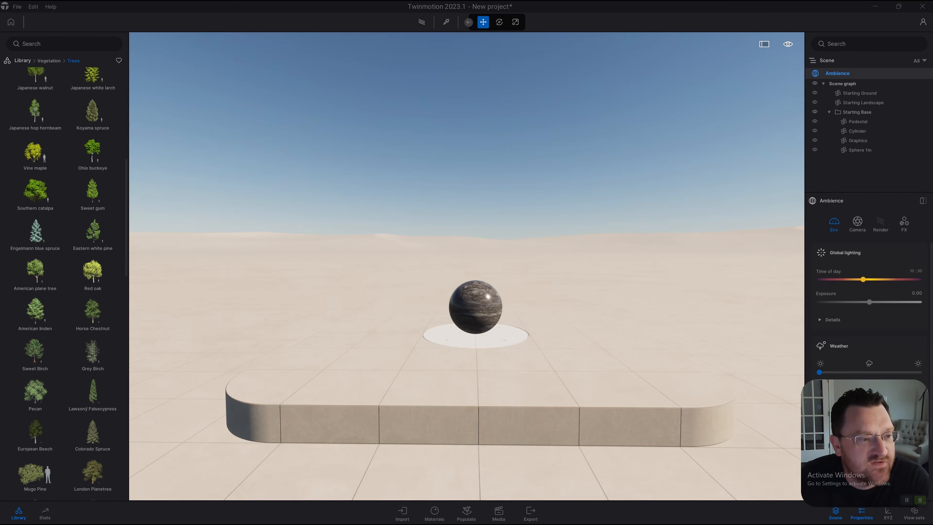
scroll(65, 283, down, 6)
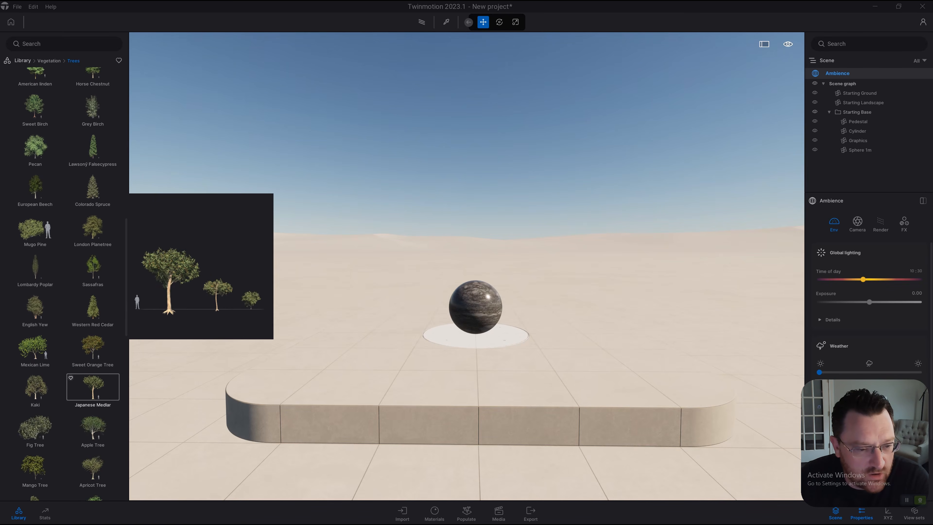
scroll(65, 397, down, 6)
scroll(35, 412, down, 10)
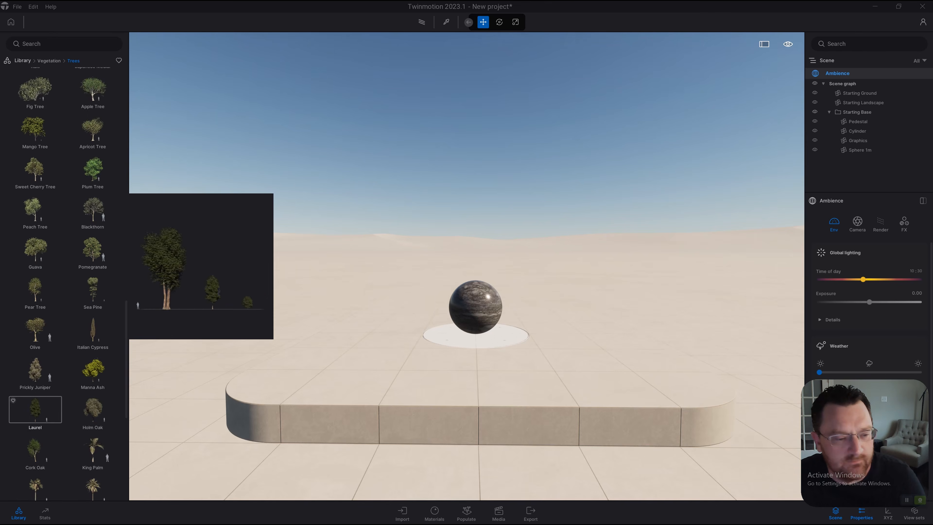
scroll(35, 415, down, 1)
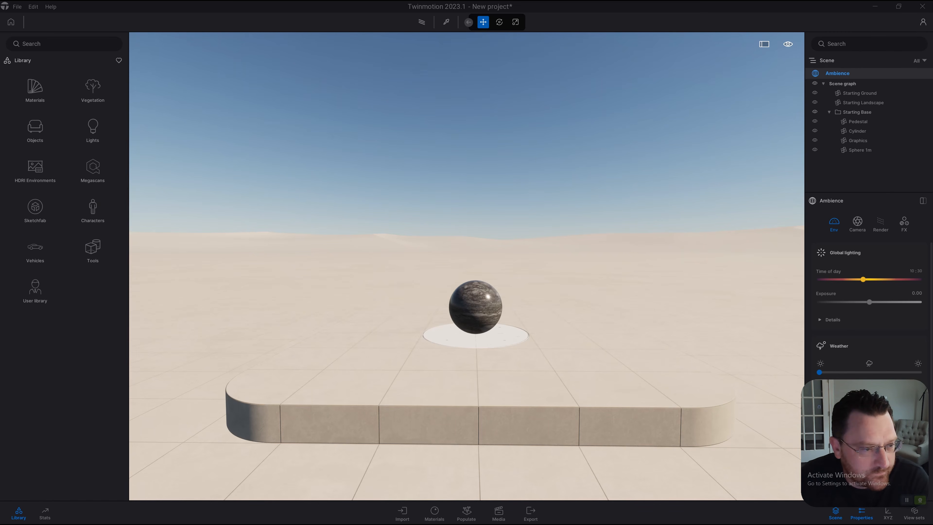
Browse the library's living room entertainment objects and the Sketchfab asset categories, returning to the library's main list
click(35, 130)
click(35, 90)
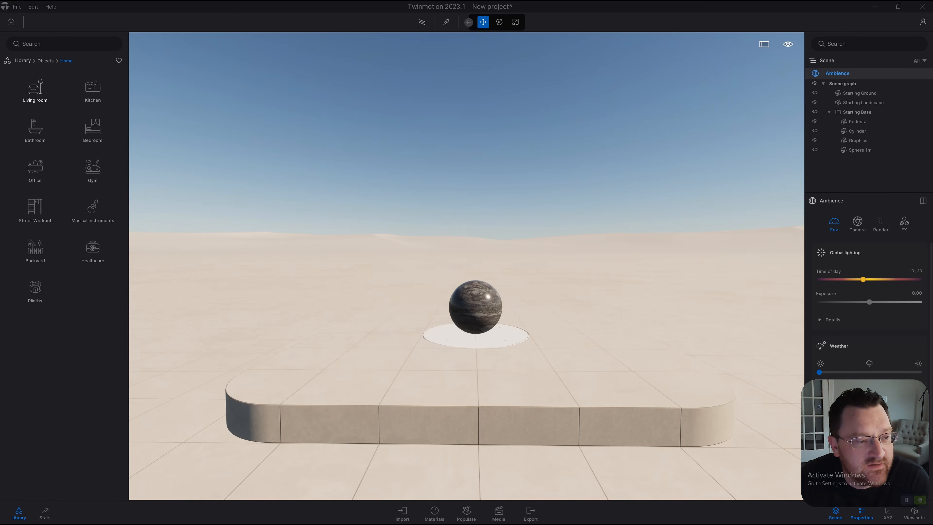
click(35, 90)
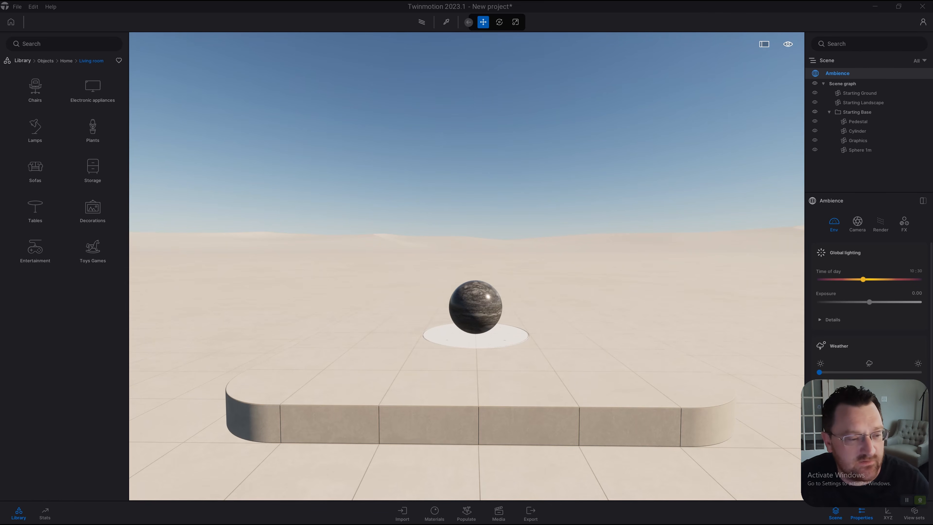
click(35, 248)
scroll(92, 162, down, 1)
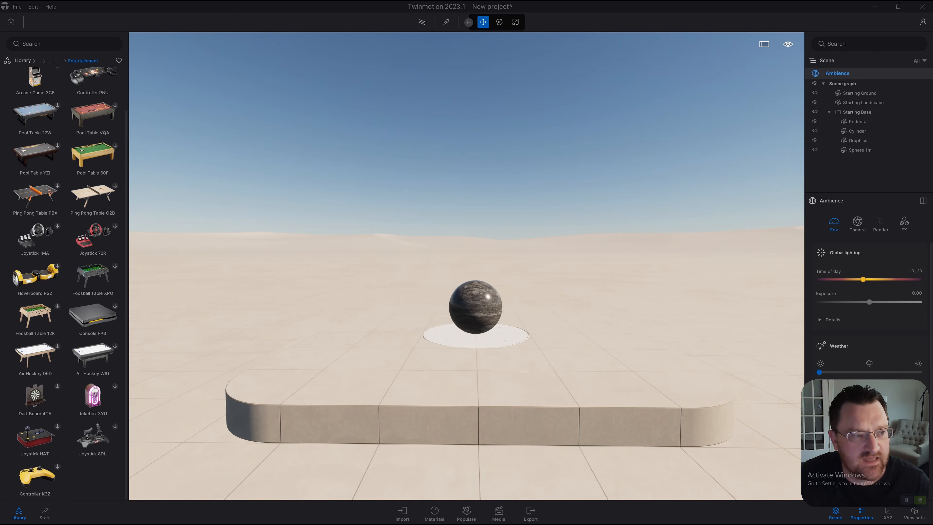
click(22, 60)
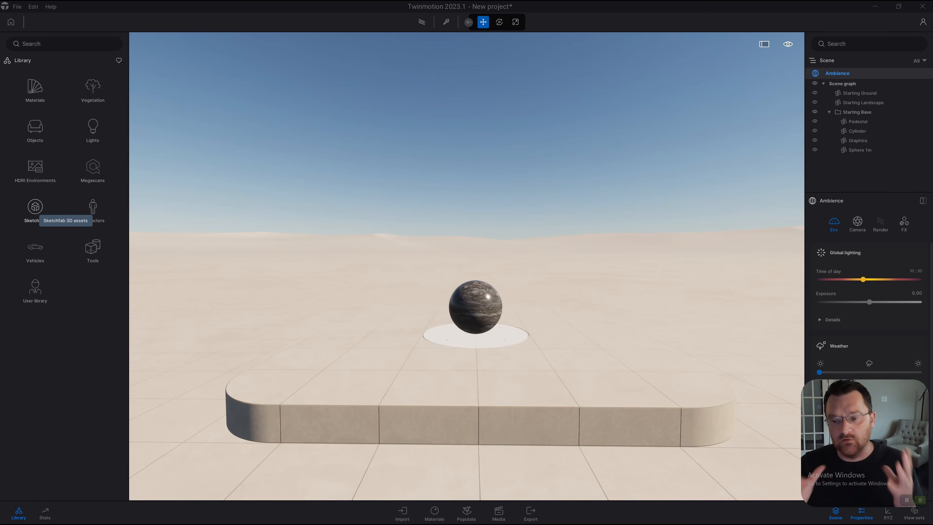
click(35, 207)
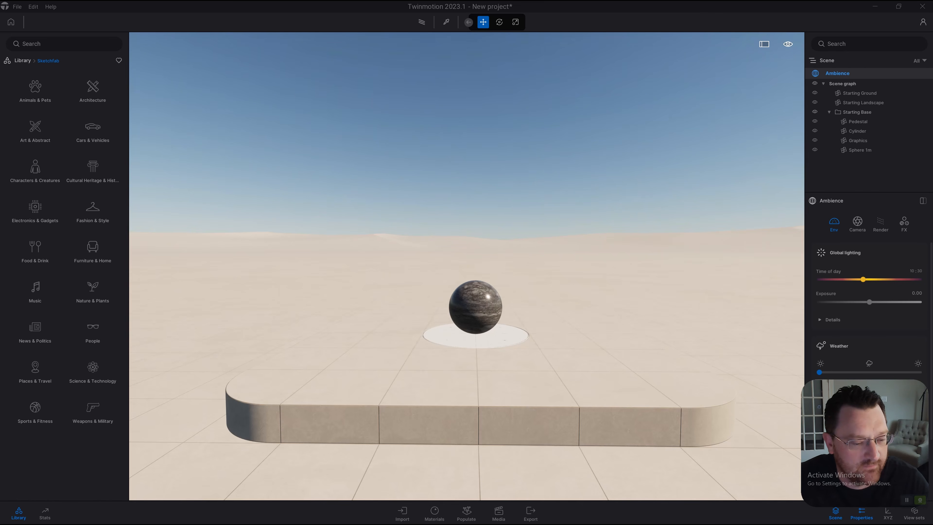
click(22, 60)
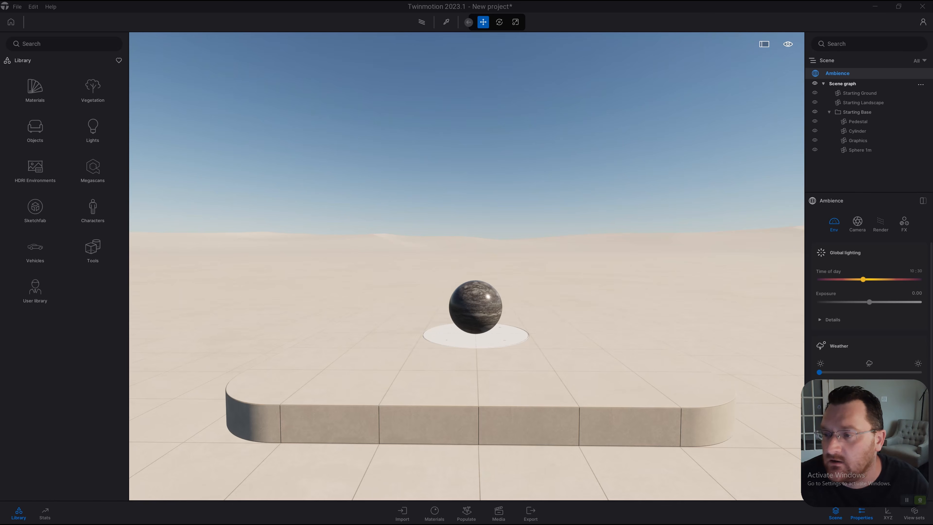
Select Starting Ground, Starting Landscape and Starting Base in the scene graph and examine the starting base from near and far
click(859, 93)
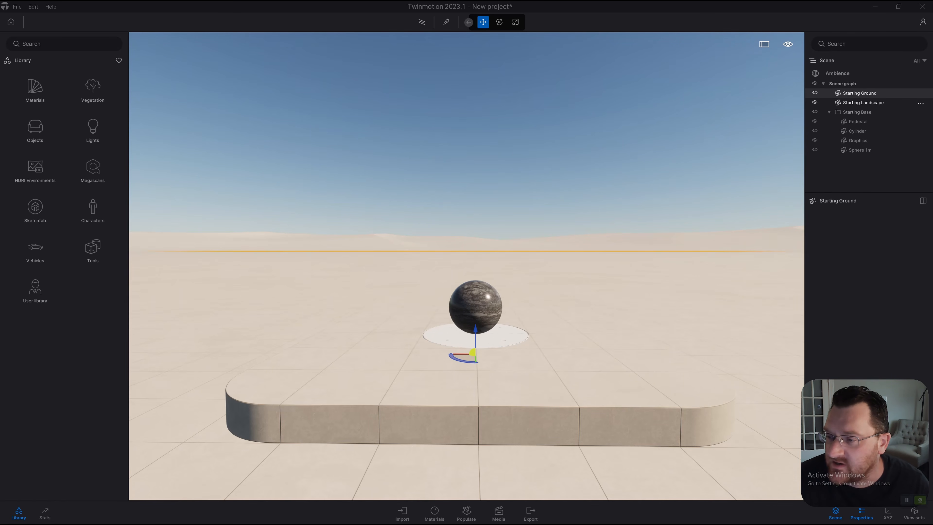
click(863, 103)
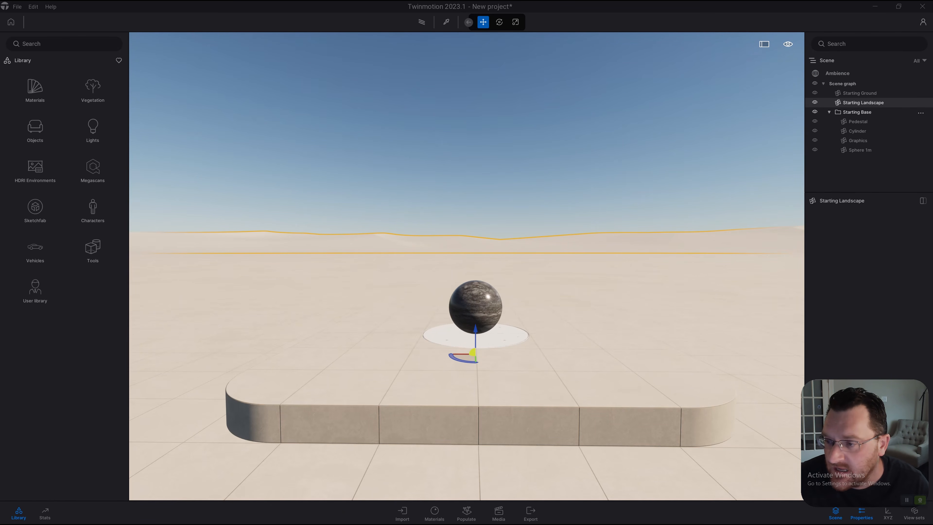
click(857, 112)
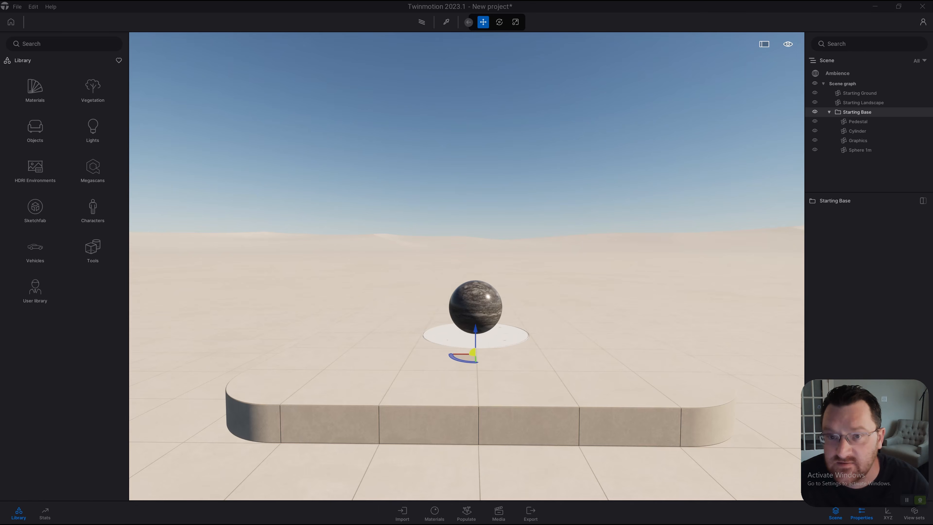
right_drag(475, 341, 473, 360)
key(w)
key(s)
key(s)
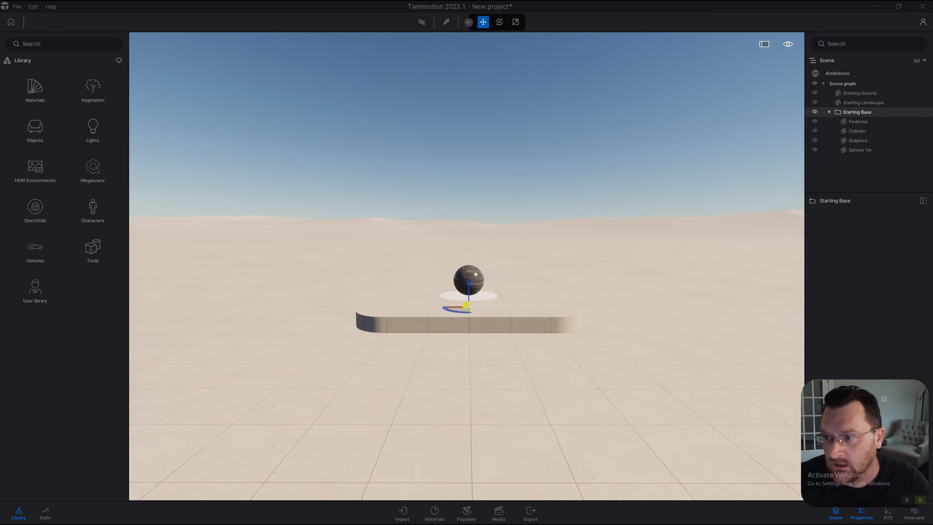
key(w)
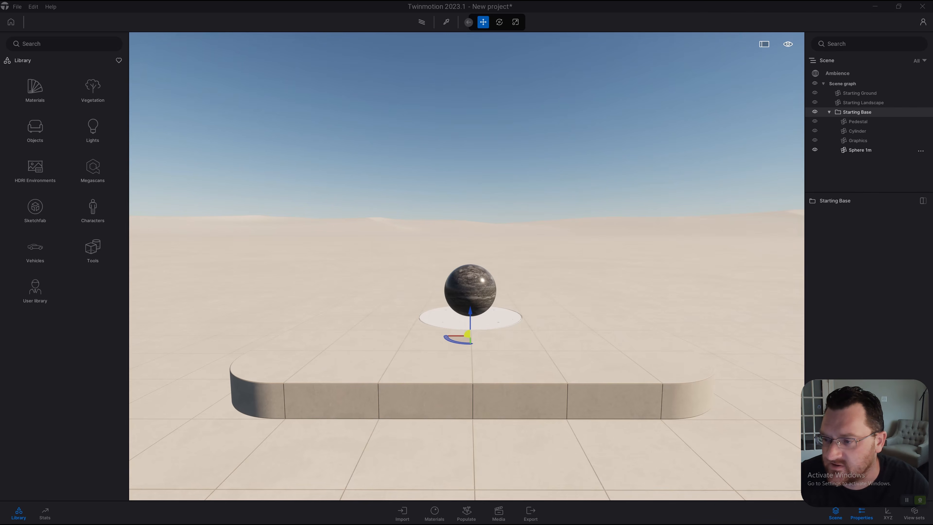
Delete the pedestal, cylinder, graphics and 1 m sphere from the scene, along with their Starting Base folder
key(Delete)
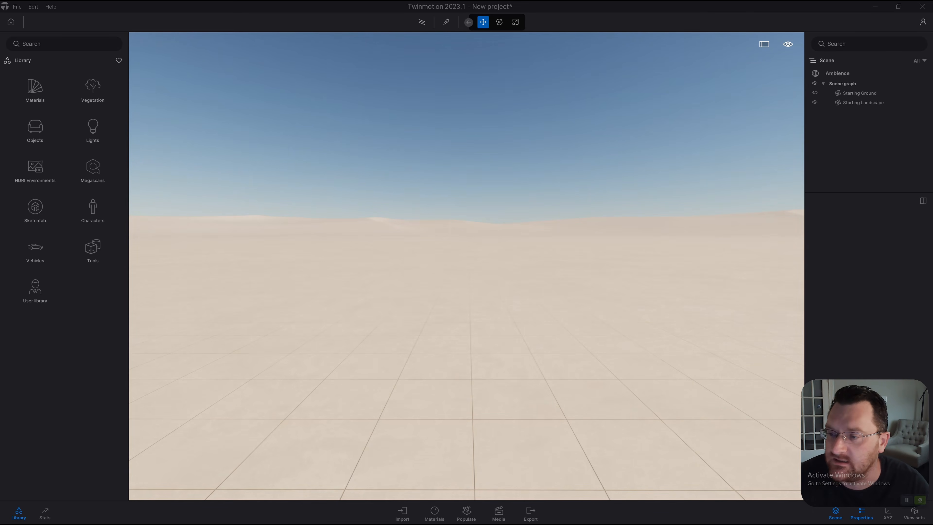
key(ctrl+z)
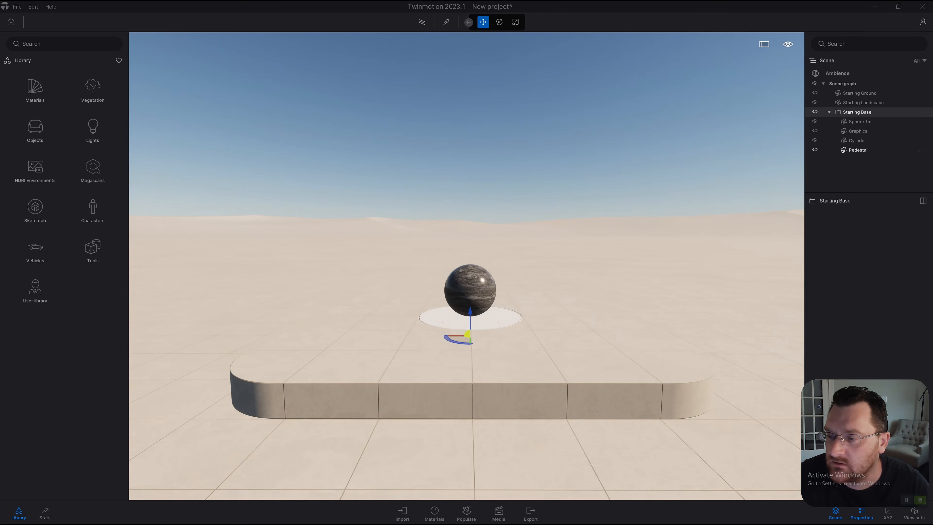
click(857, 150)
key(Delete)
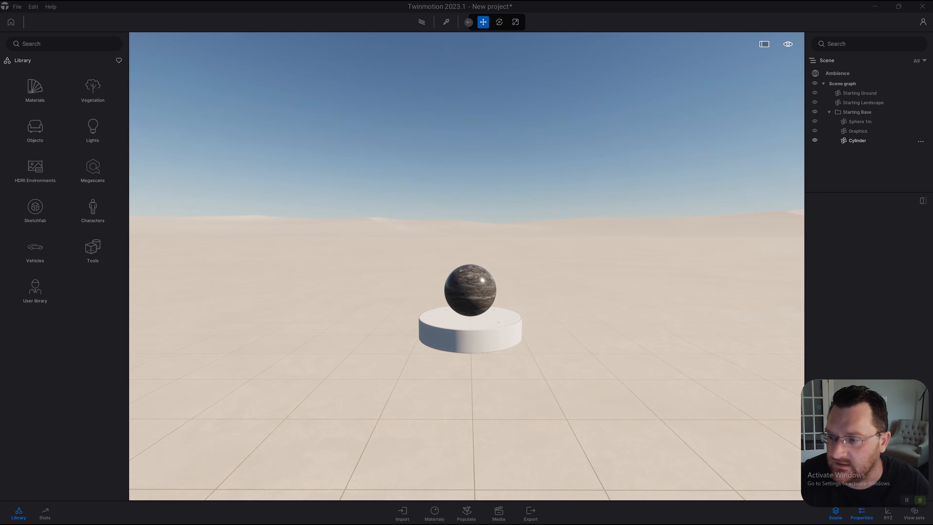
click(857, 140)
key(Delete)
click(857, 131)
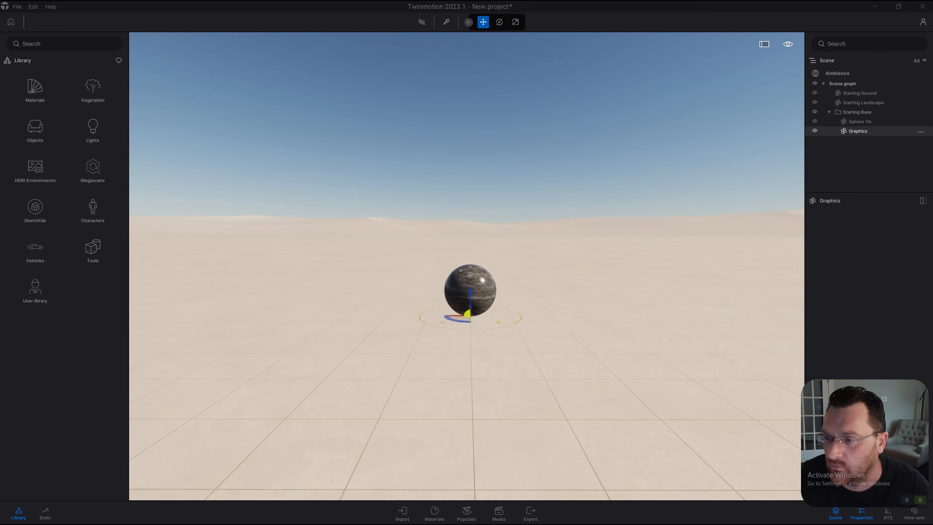
key(Delete)
click(859, 121)
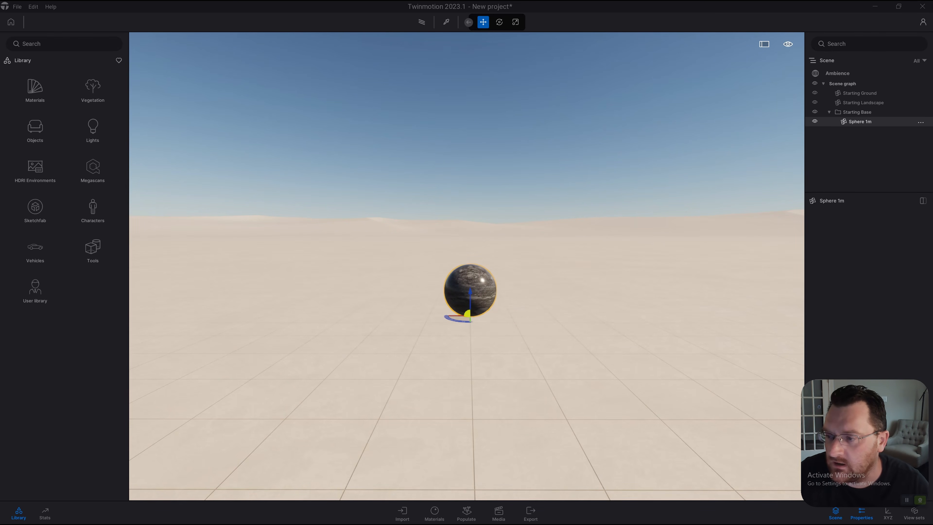
key(Delete)
click(856, 112)
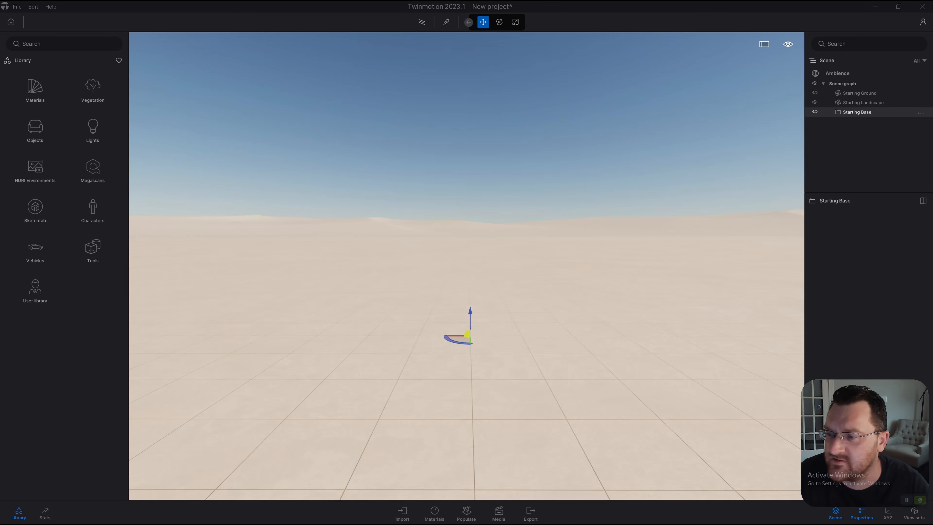
key(Delete)
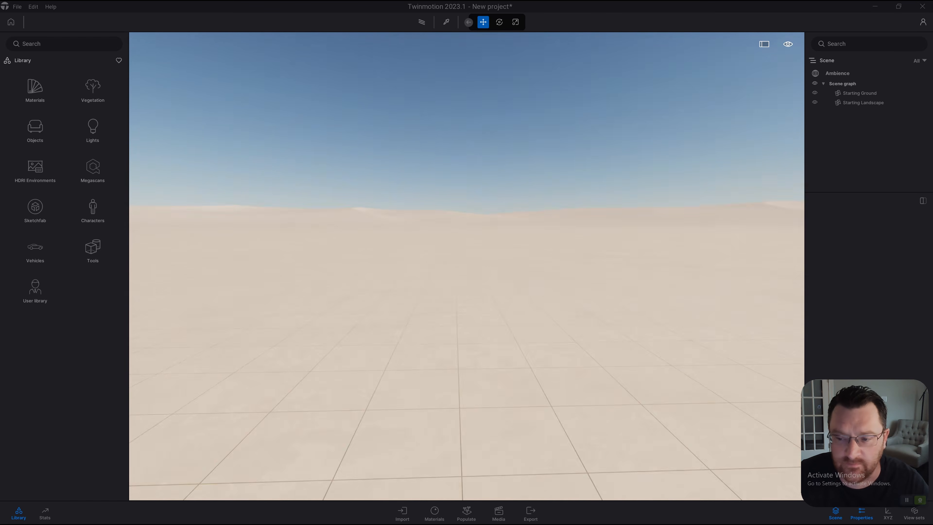
Look at the Import dock and the Materials dock of the cleared scene
right_drag(466, 265, 389, 254)
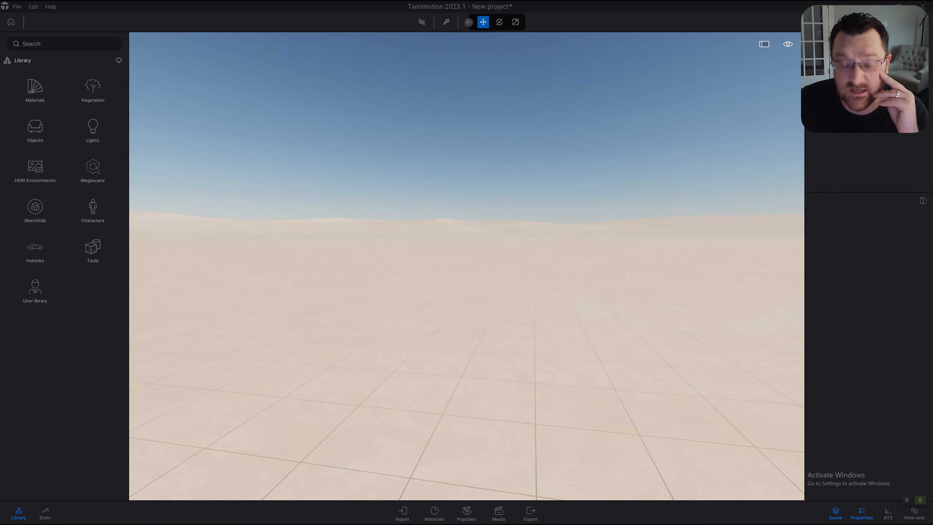
click(402, 510)
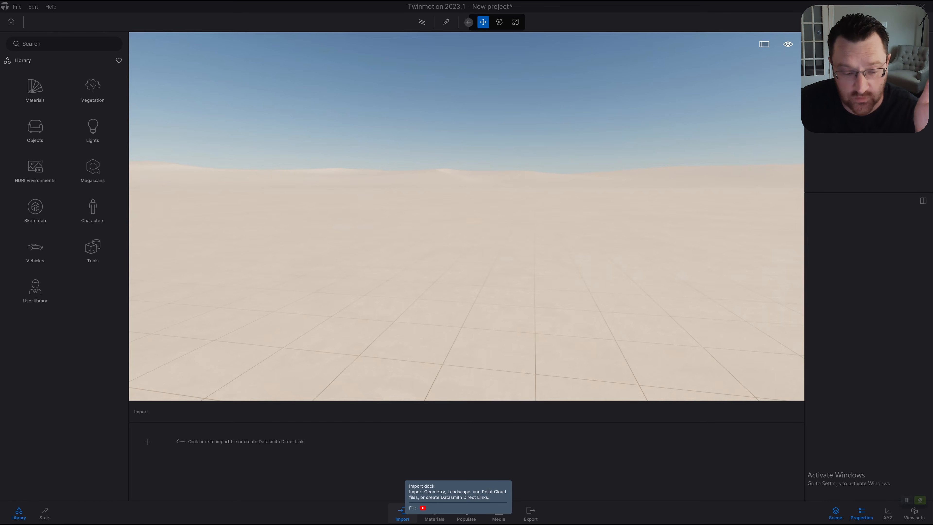
click(434, 511)
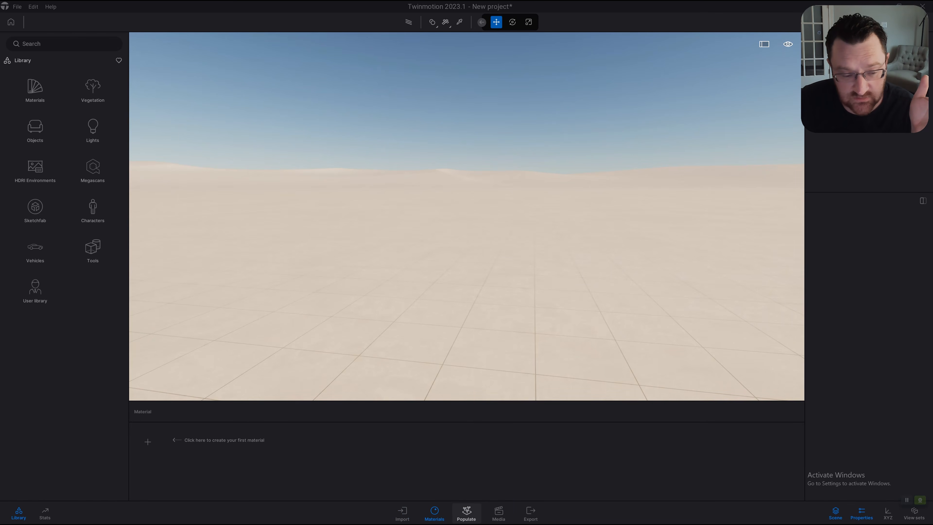
Paint Littleleaf Linden and Hachiku bamboo onto the ground with a foliage brush about 137.7 ft in diameter
click(466, 512)
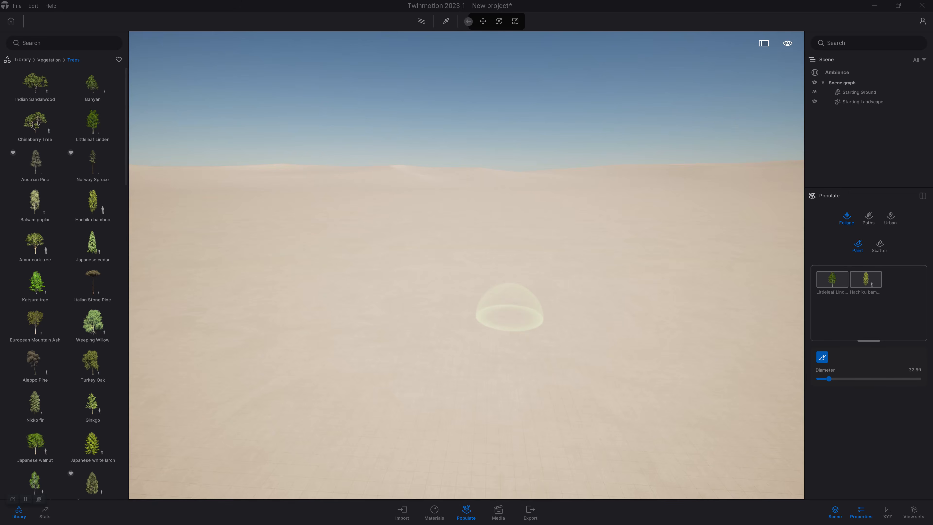
mouse_move(509, 317)
mouse_down()
mouse_move(501, 348)
mouse_move(544, 344)
mouse_up()
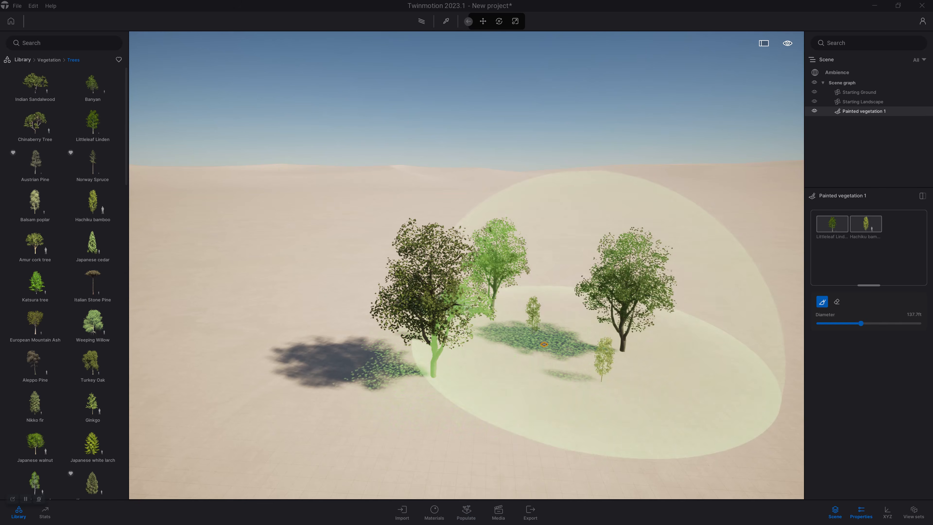
mouse_move(598, 354)
mouse_down()
mouse_move(476, 362)
mouse_move(484, 324)
mouse_up()
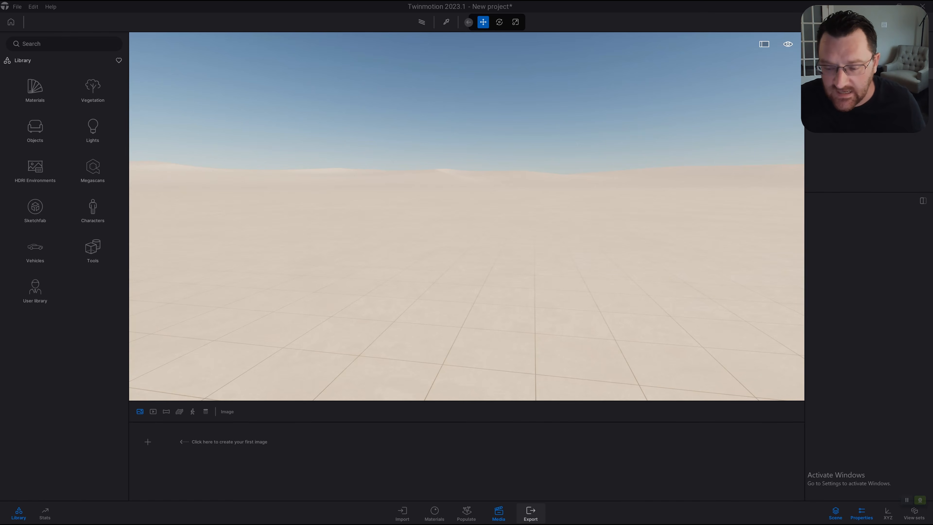
Look at the Export dock and show the Library and Statistics panels
click(530, 513)
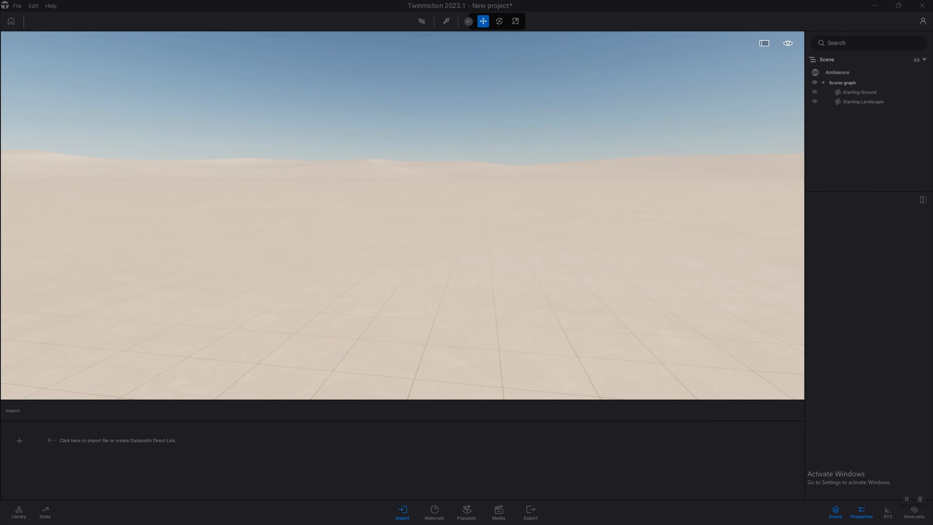
click(19, 512)
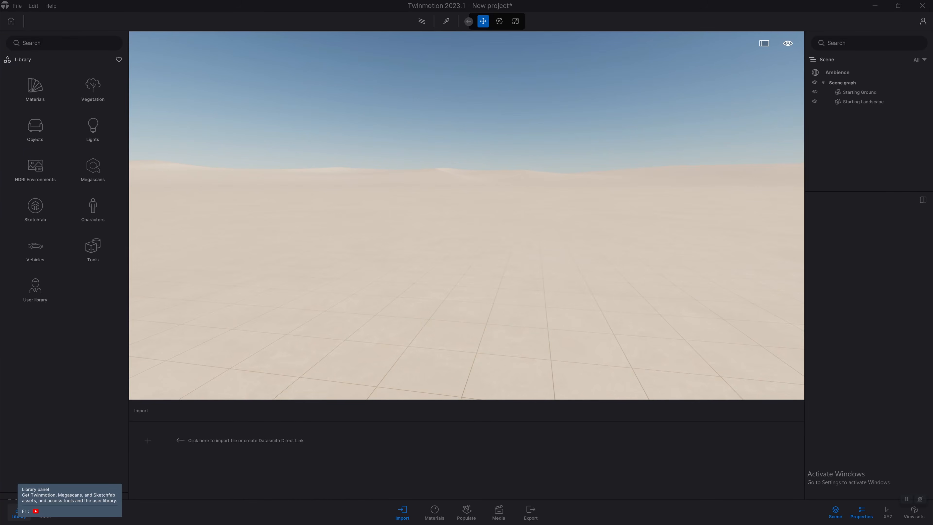
click(18, 512)
click(19, 511)
click(18, 512)
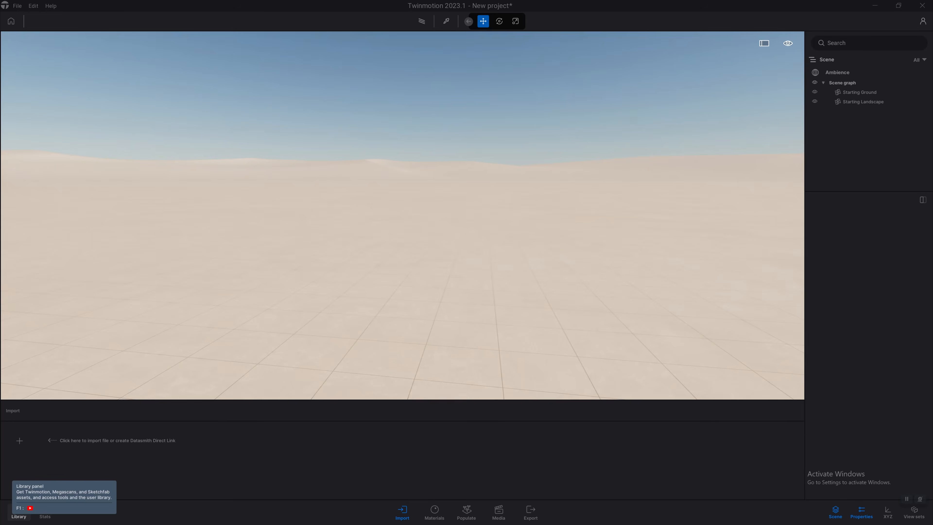
click(19, 512)
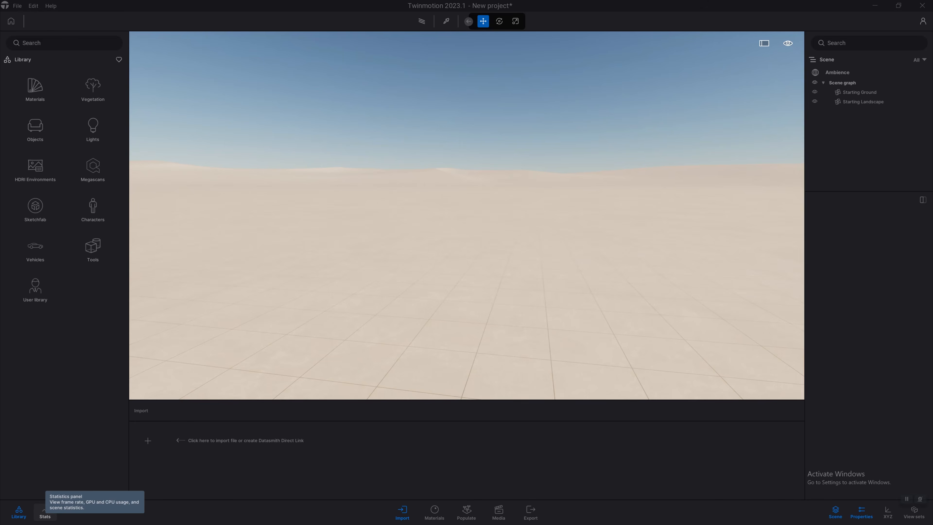
click(44, 510)
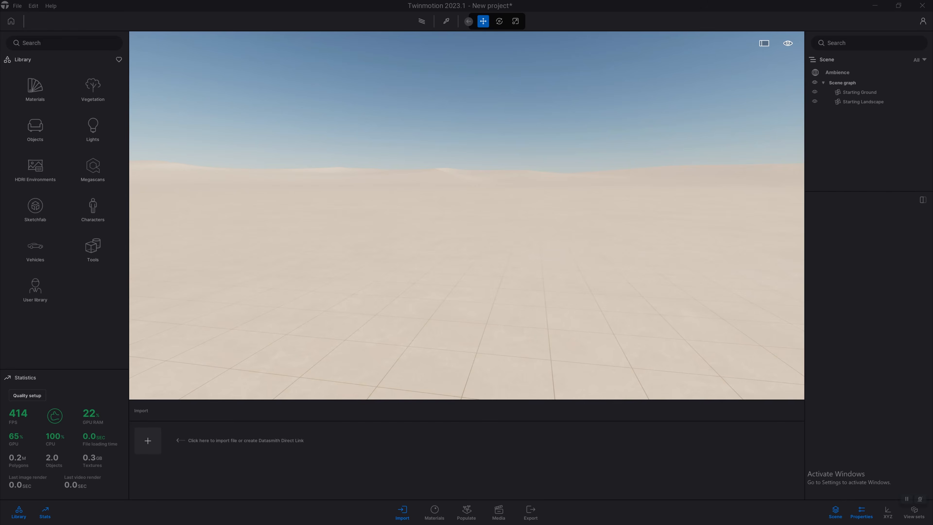
Import the SketchUp A_Frame model through a Direct Link, collapsed by material and with full precision UVs
click(147, 440)
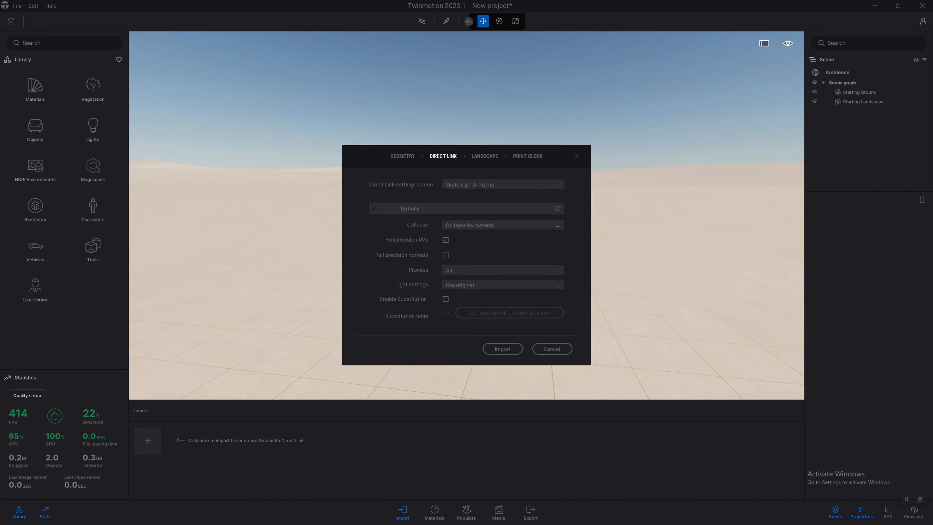
click(557, 225)
key(Escape)
click(445, 240)
click(502, 348)
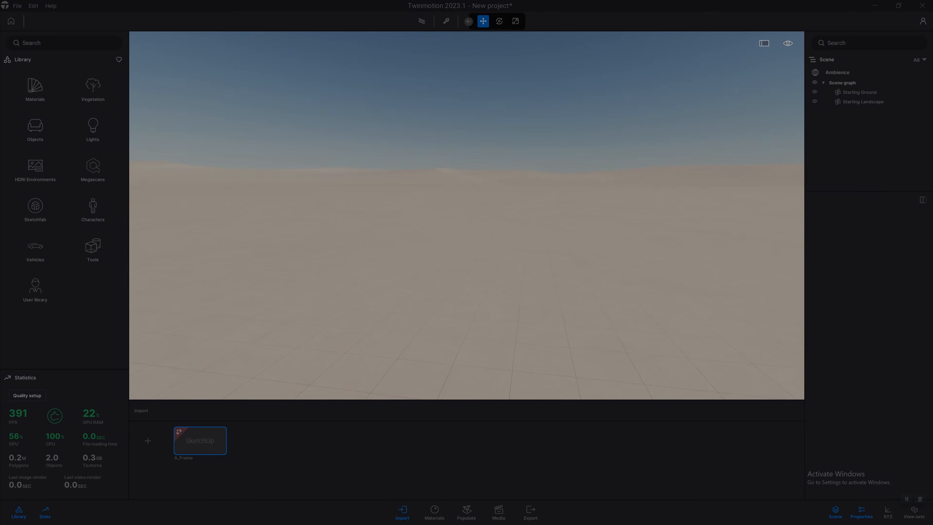
Switch to SketchUp and inspect the Datasmith messages and the Direct Link connection status of the A-frame model
key(alt+Tab)
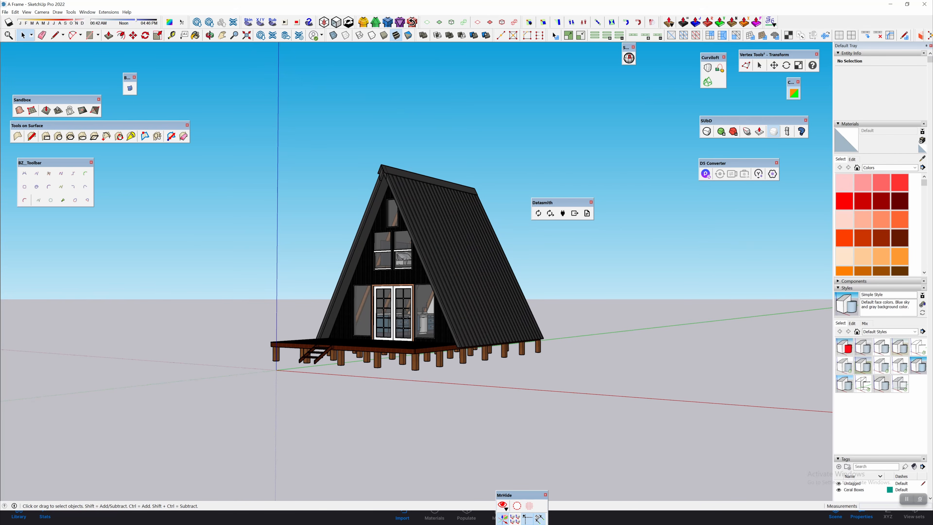
middle_drag(374, 246, 395, 262)
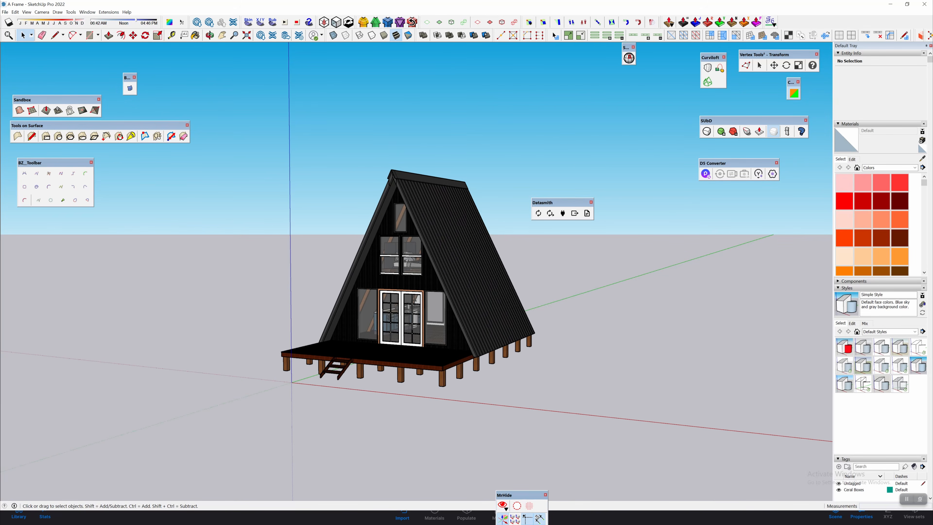
scroll(456, 232, up, 2)
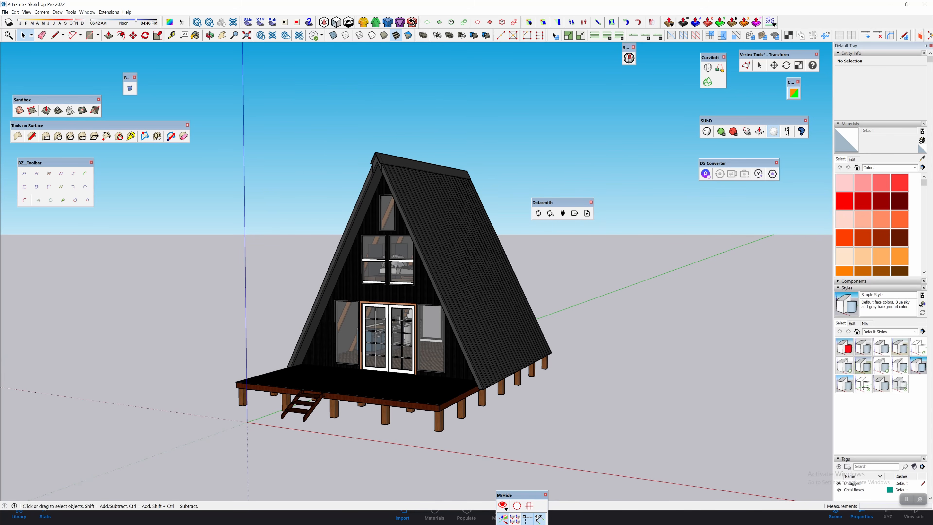
click(587, 213)
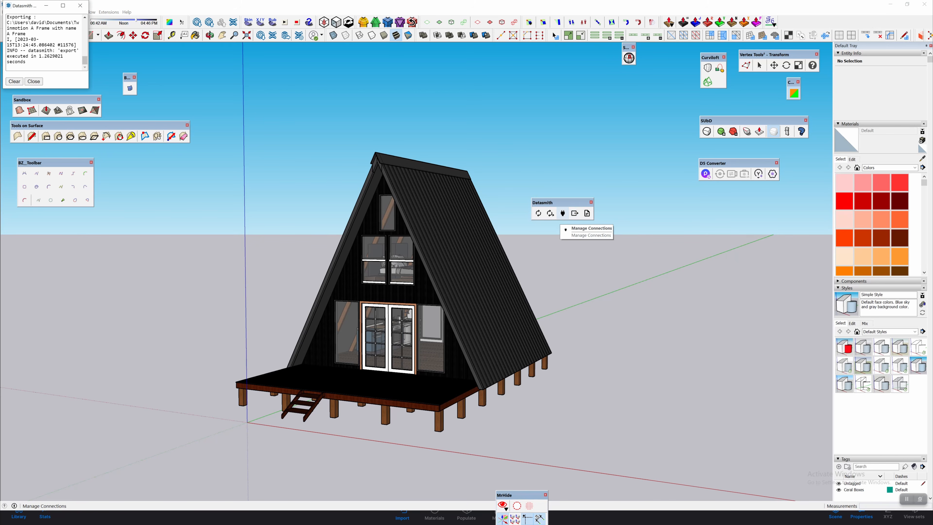
click(562, 213)
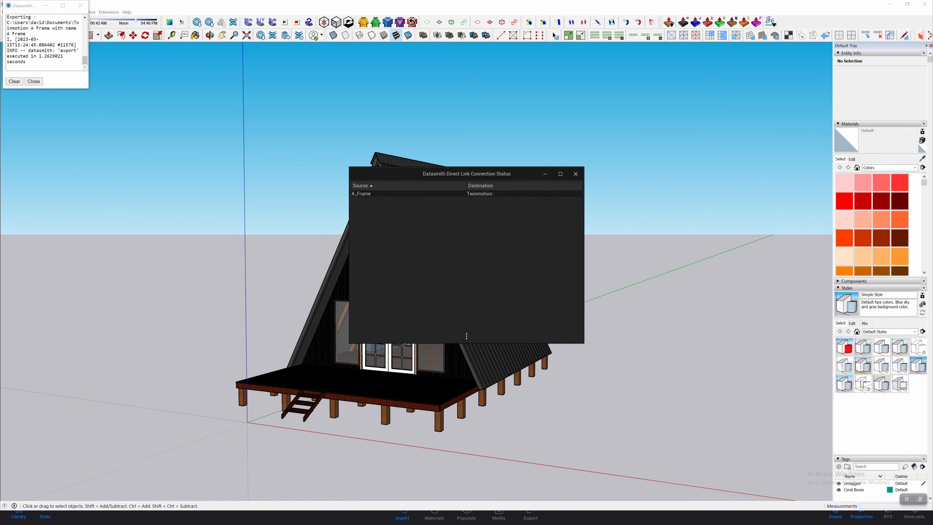
click(575, 173)
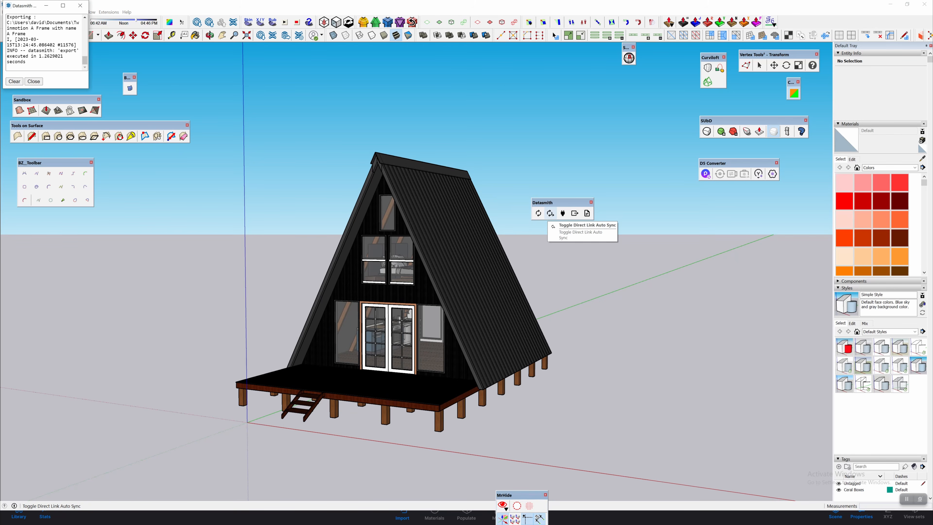
Turn on Direct Link auto sync for the A-frame model and switch back to Twinmotion to view the imported house
click(550, 213)
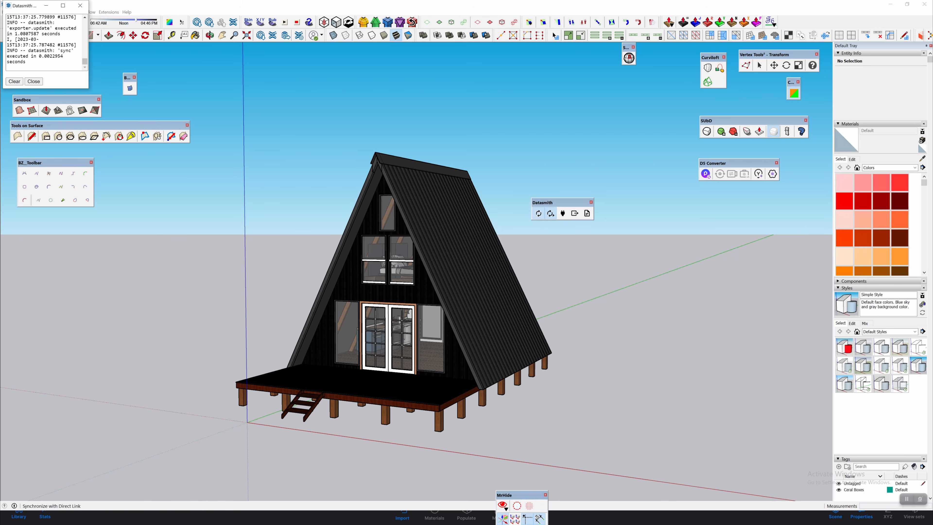
key(alt+Tab)
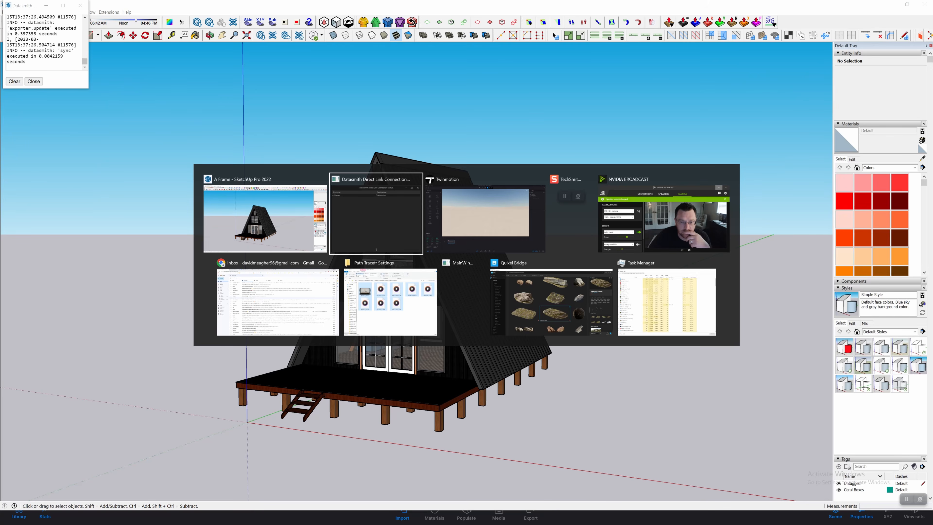
key(alt+Tab)
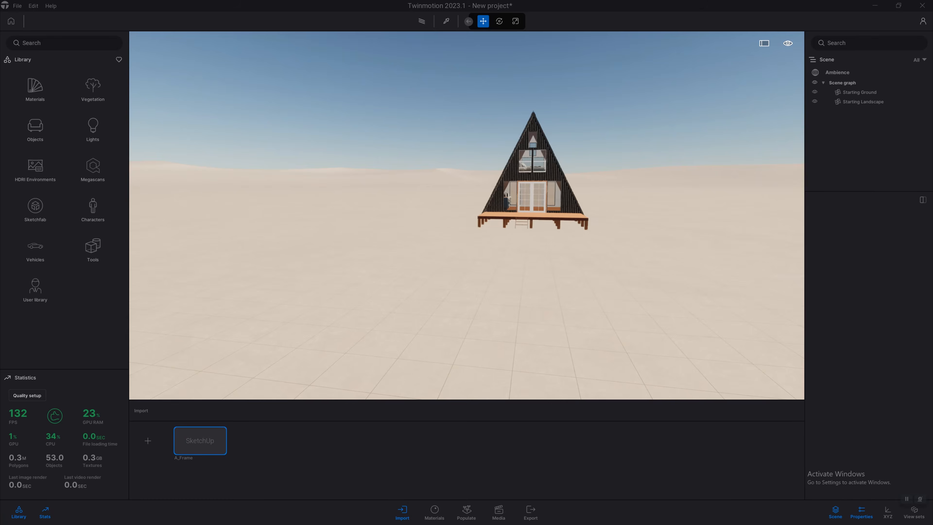
right_drag(466, 215, 503, 183)
scroll(533, 198, up, 5)
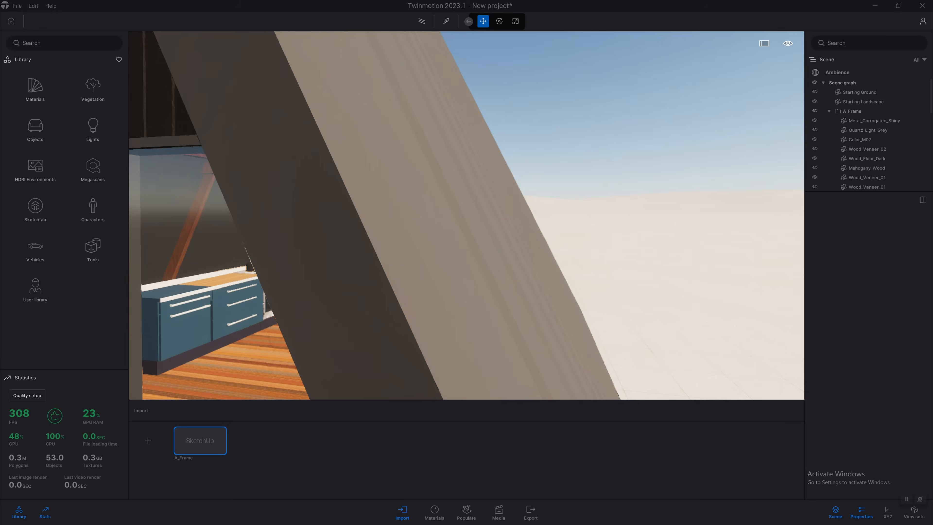
scroll(466, 215, down, 2)
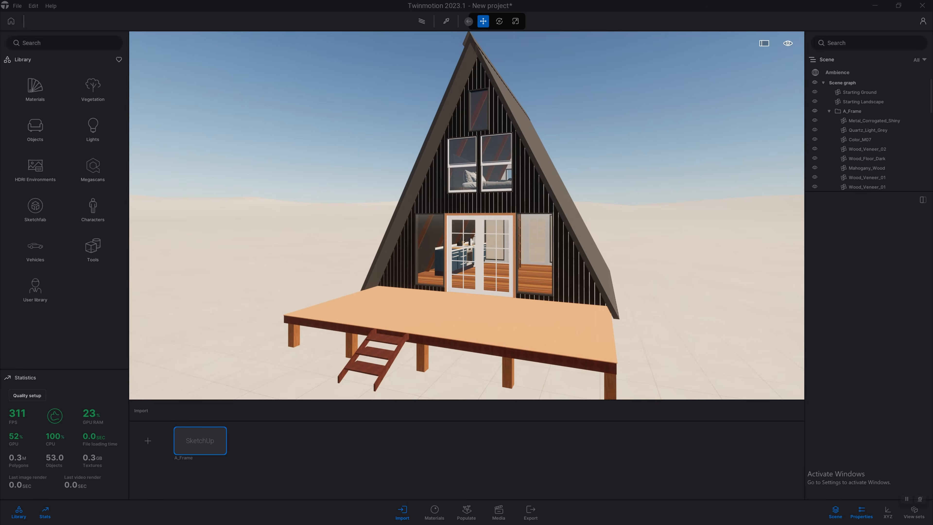
Set the desktop rendering quality preset to High in the preferences
key(ctrl+p)
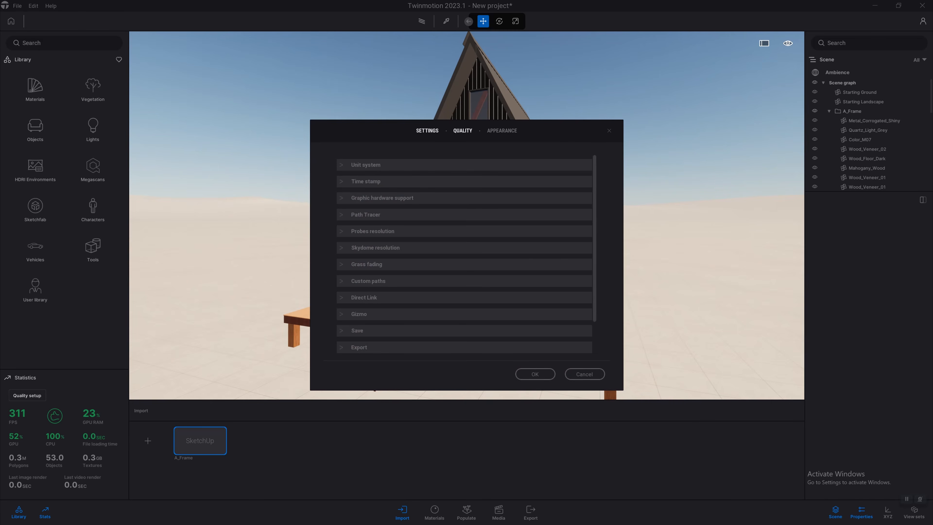
click(462, 131)
click(501, 130)
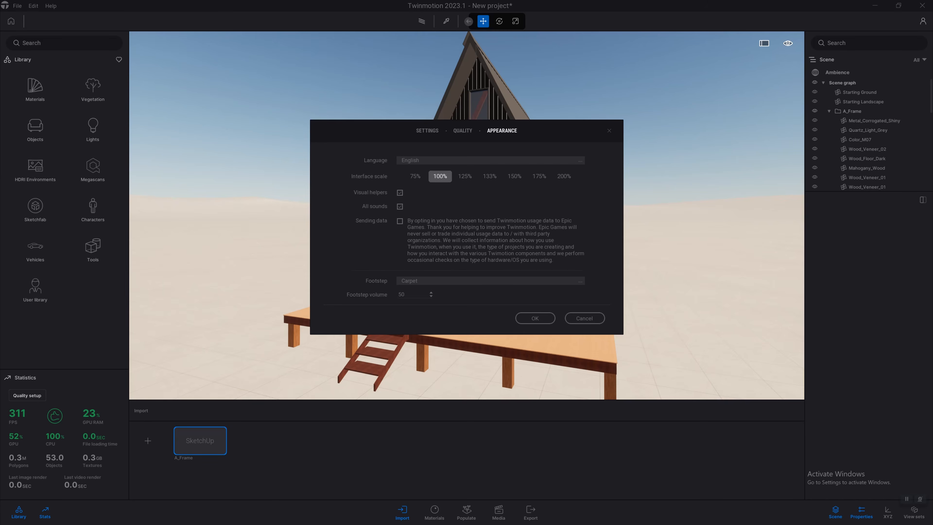
click(462, 130)
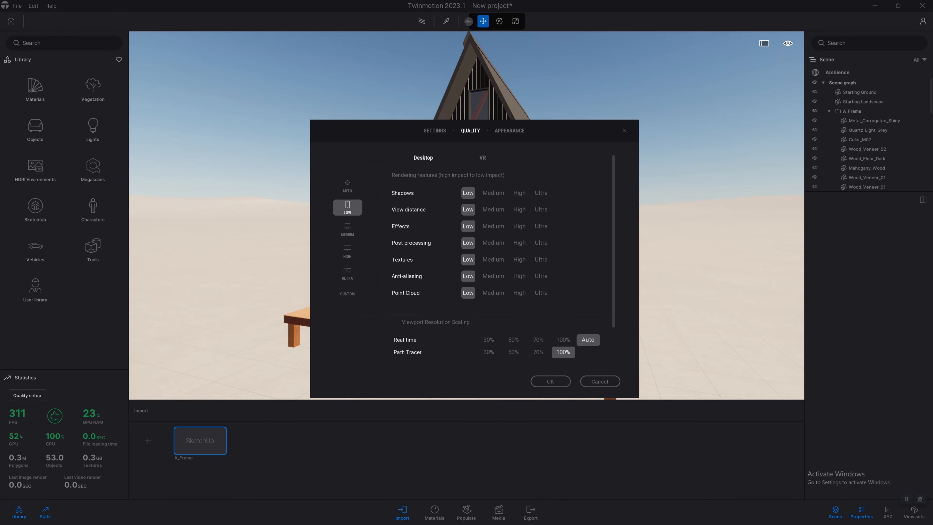
drag(510, 131, 542, 88)
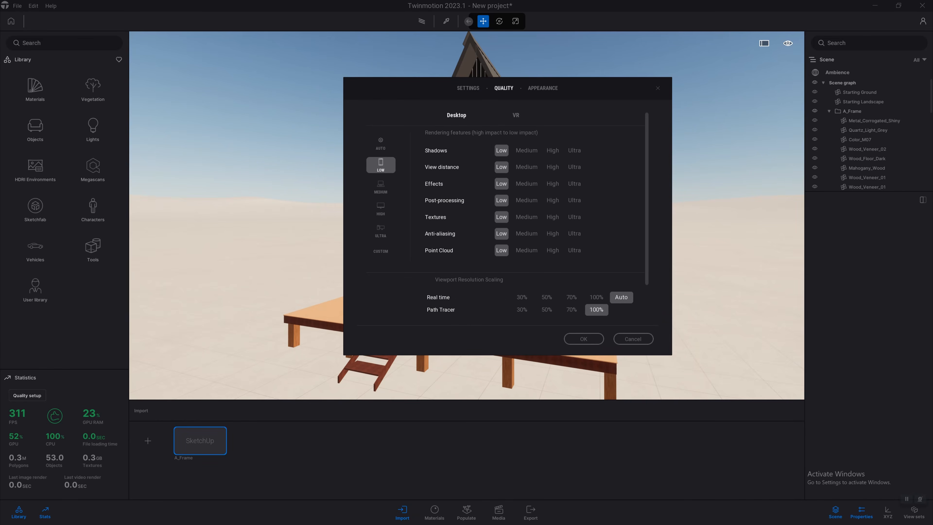
click(380, 209)
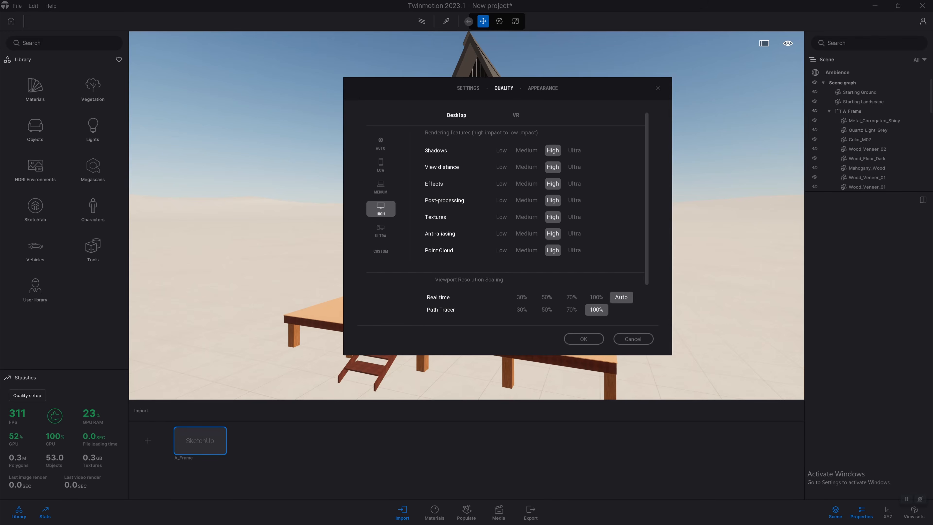
click(583, 338)
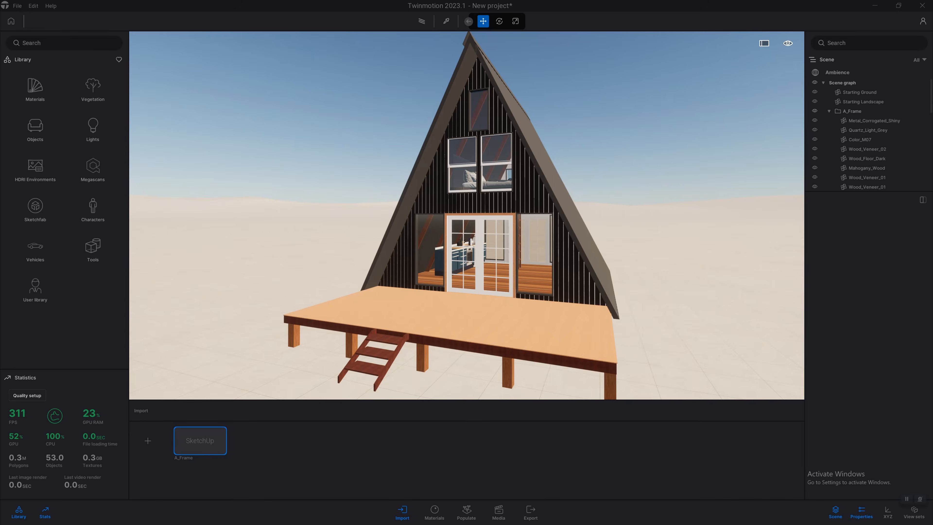
Examine the front of the A-frame house and its shadows from several distances and angles
scroll(466, 214, down, 5)
scroll(466, 215, up, 2)
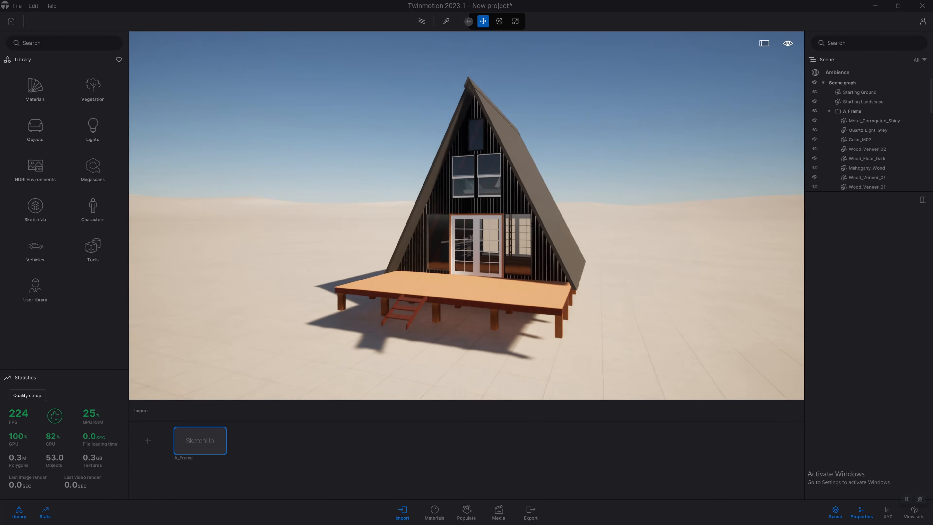
key(a)
key(w)
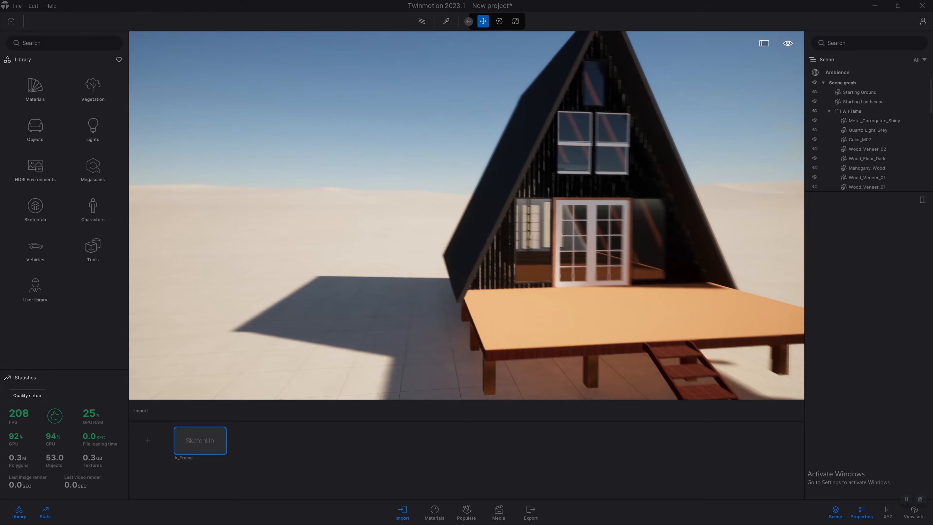
key(a)
key(d)
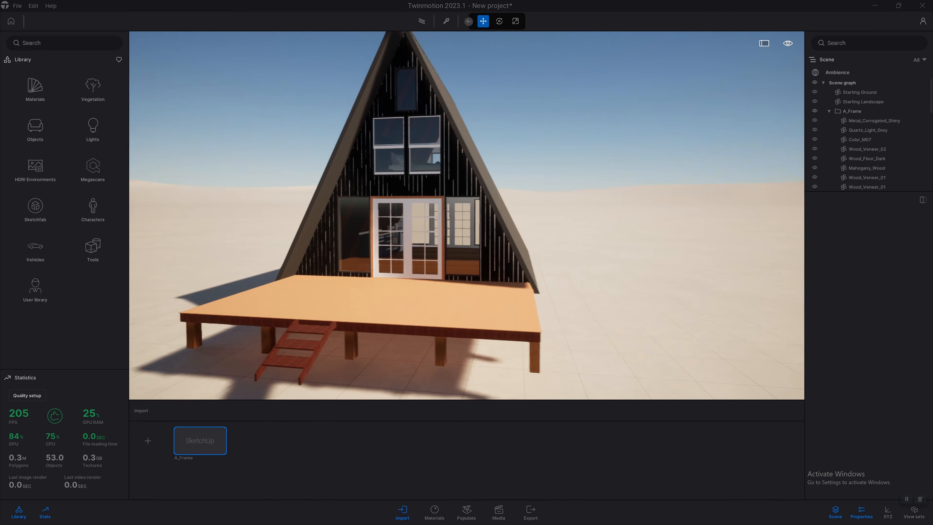
key(s)
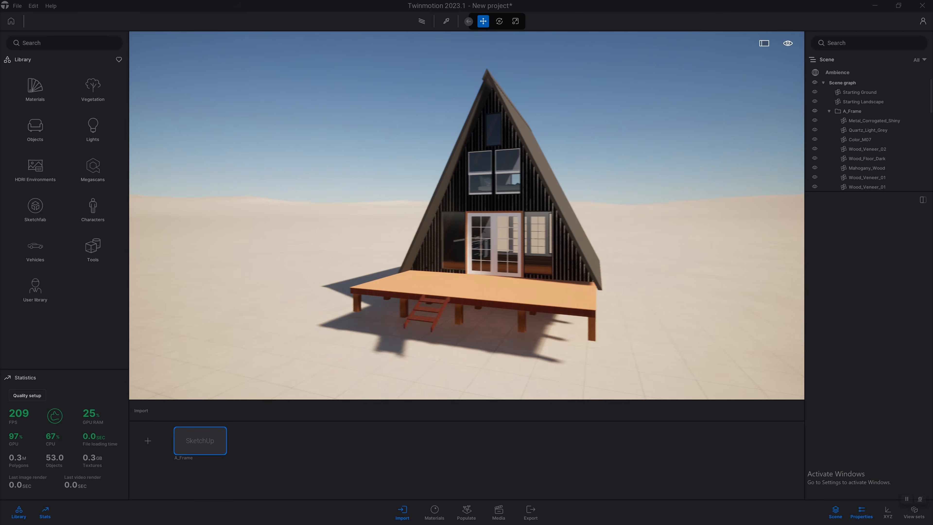
key(d)
key(w)
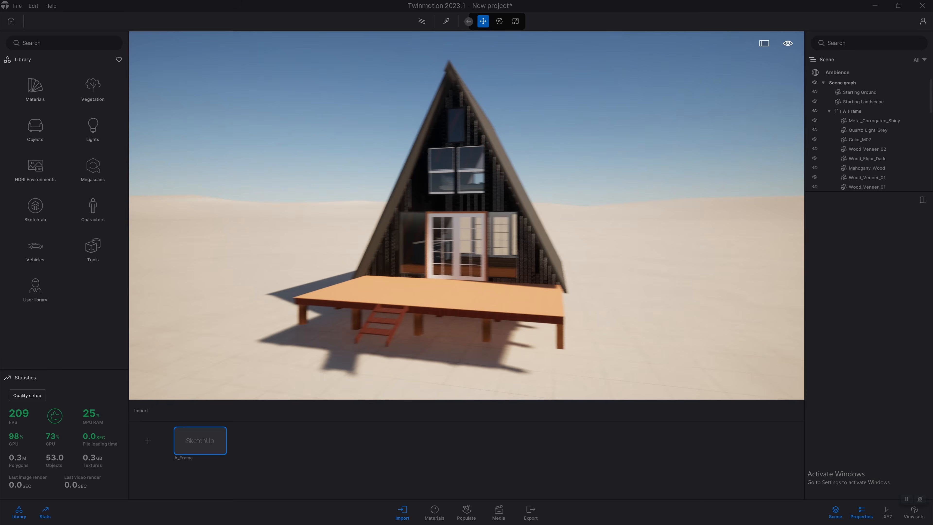
key(a)
key(s)
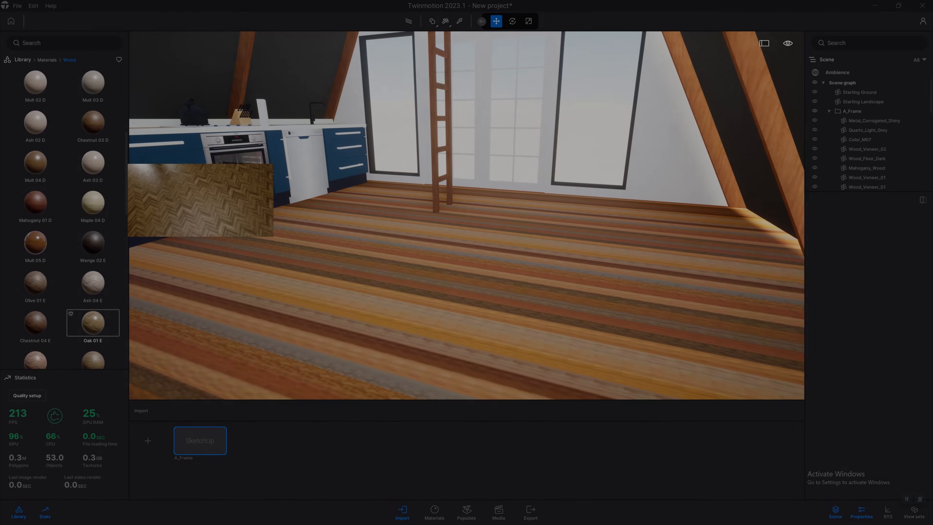
Apply the Ash 02 D wood material from the library to the interior floor of the A-frame
scroll(92, 282, up, 2)
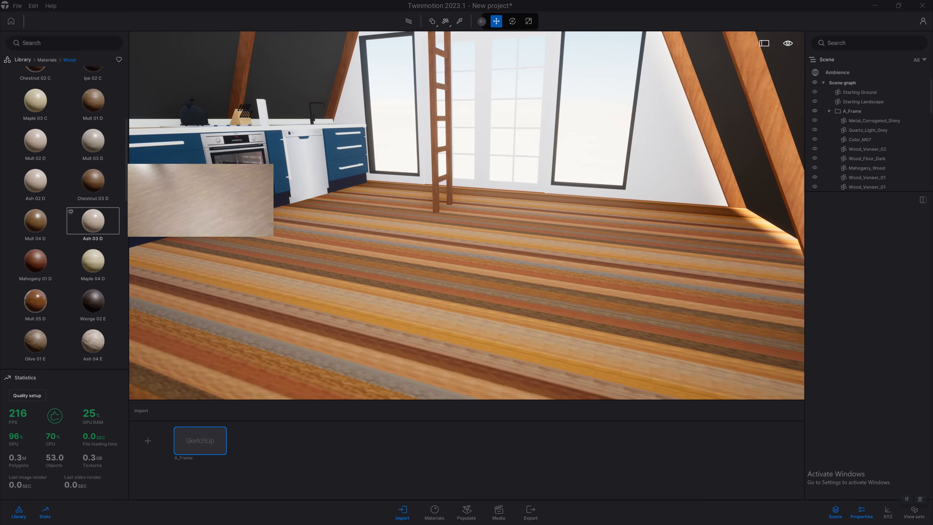
scroll(35, 206, up, 1)
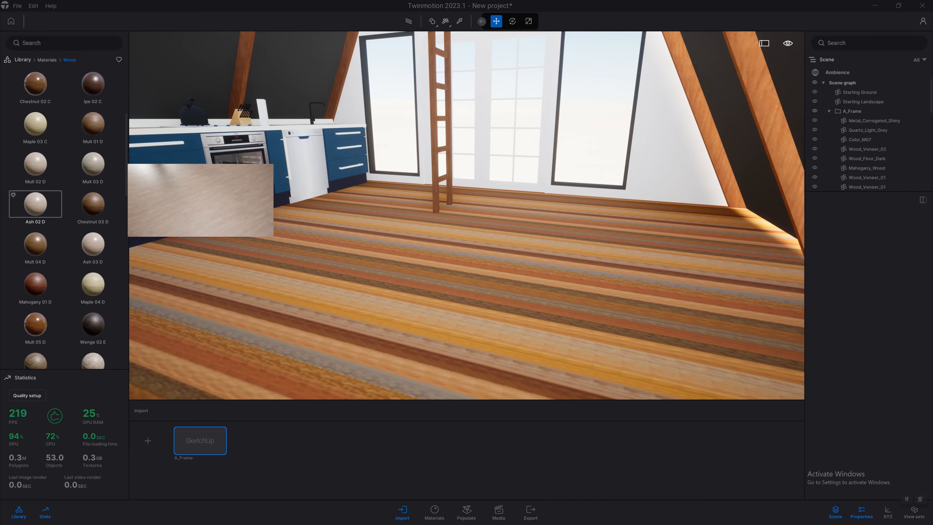
drag(35, 204, 407, 281)
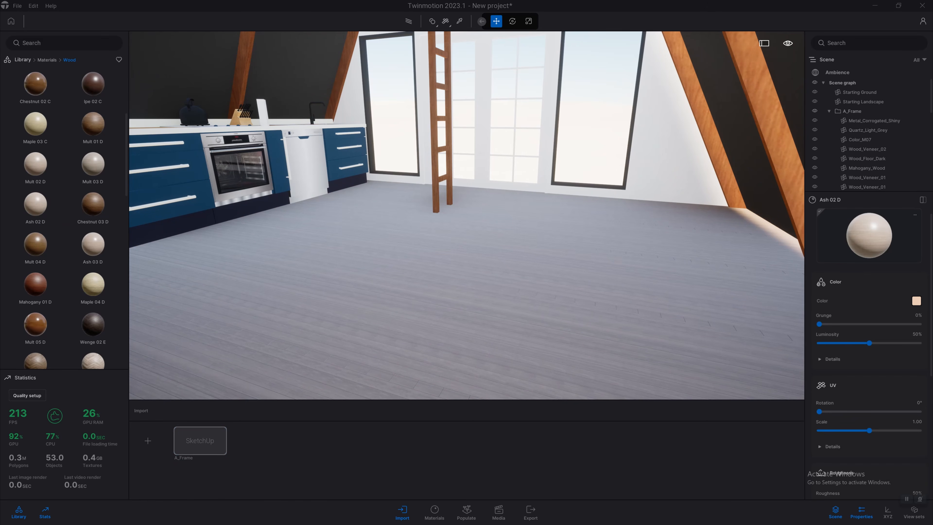
Try the Ash 02 D floor material's grunge at 100%, inspect the floor up close, and return it to 0%
scroll(868, 349, down, 3)
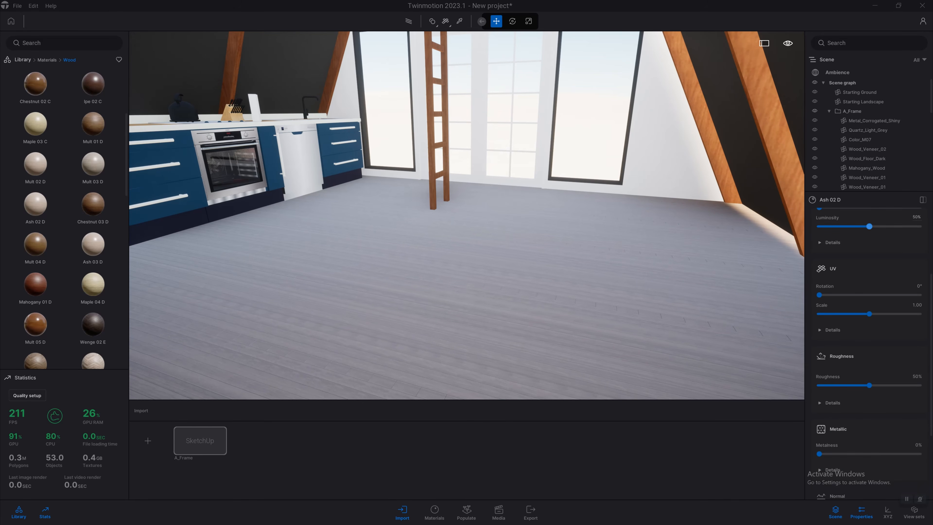
scroll(868, 353, up, 3)
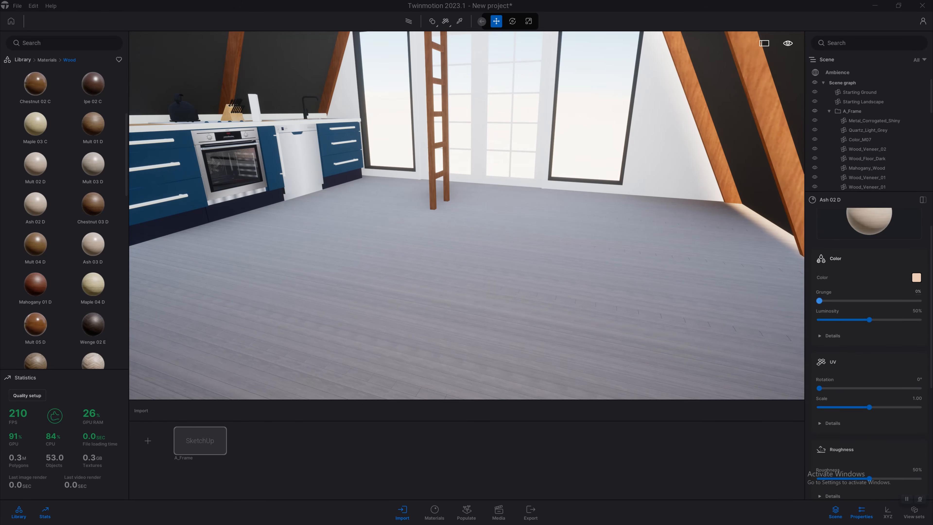
drag(819, 301, 918, 300)
right_drag(467, 215, 383, 288)
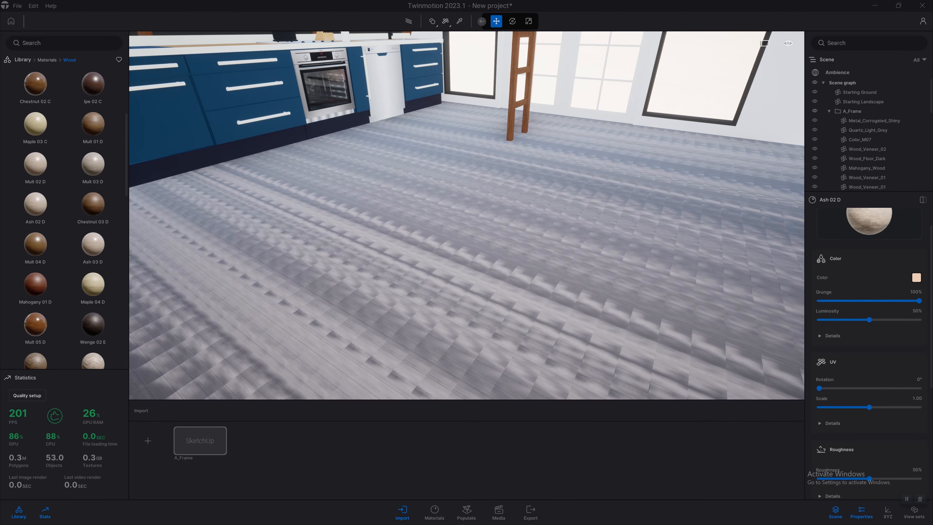
key(w)
key(s)
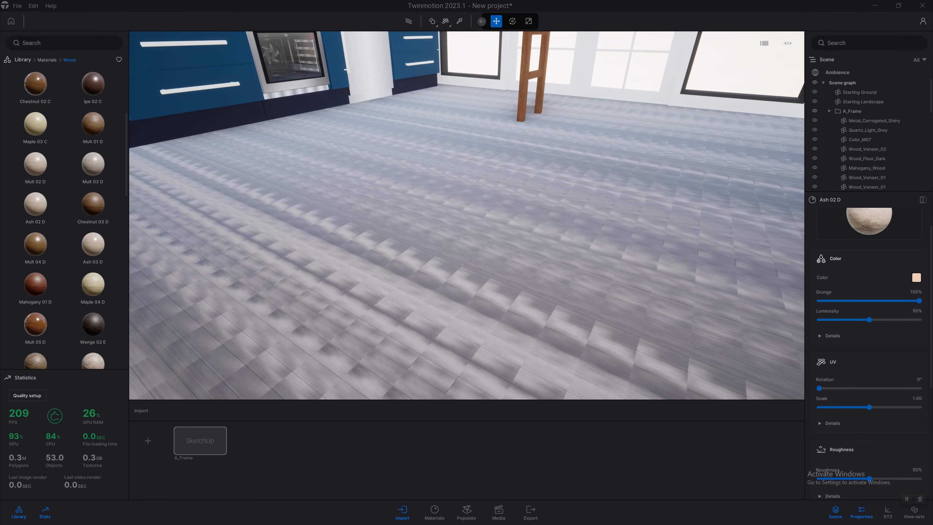
drag(919, 301, 819, 301)
Change the Ash 02 D floor material's color to off-white FFF1E6 and show its detailed color settings
click(916, 278)
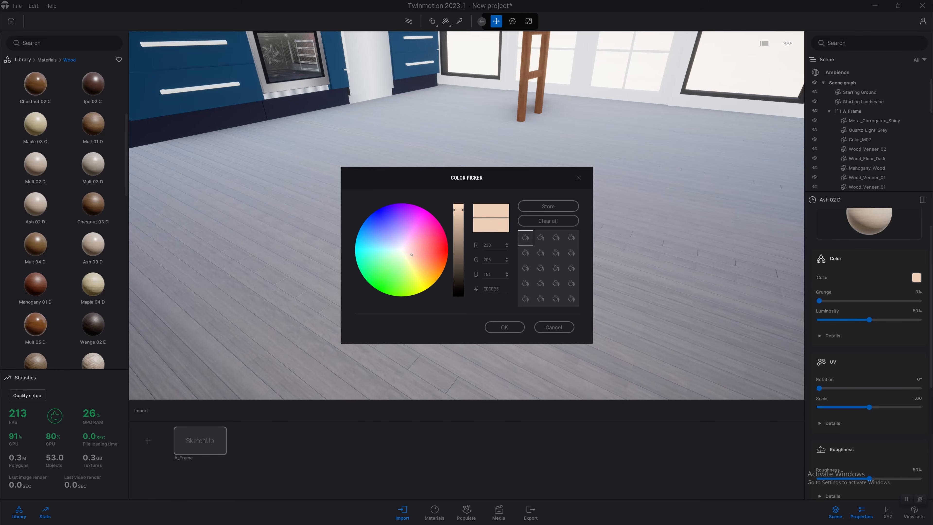
drag(458, 211, 458, 203)
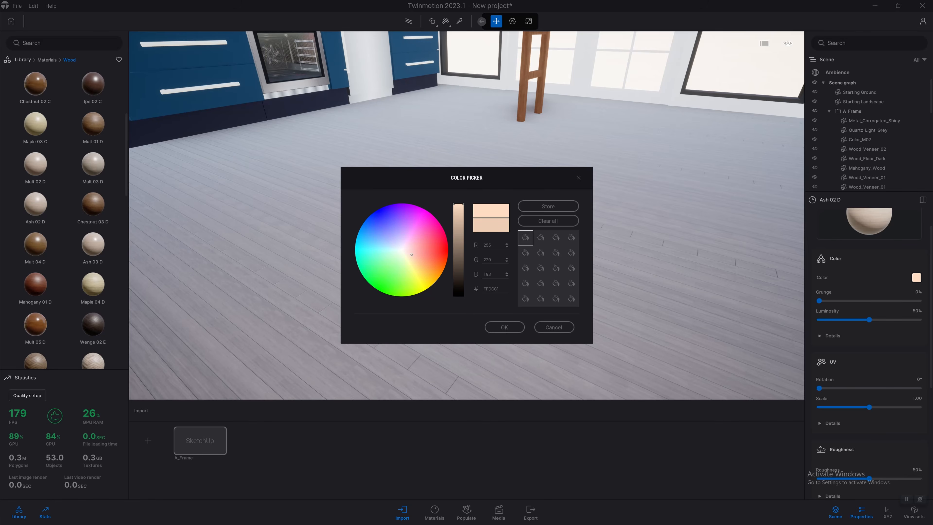
drag(411, 254, 405, 251)
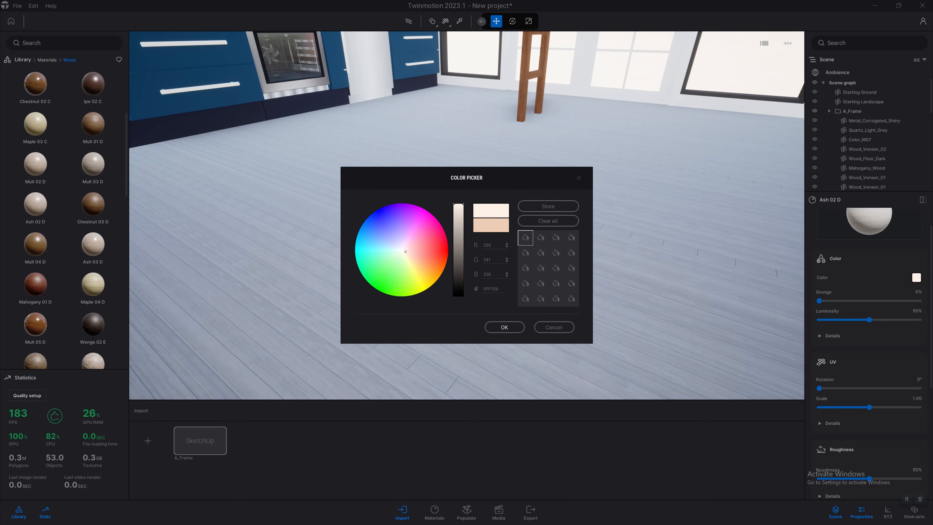
click(504, 326)
click(830, 335)
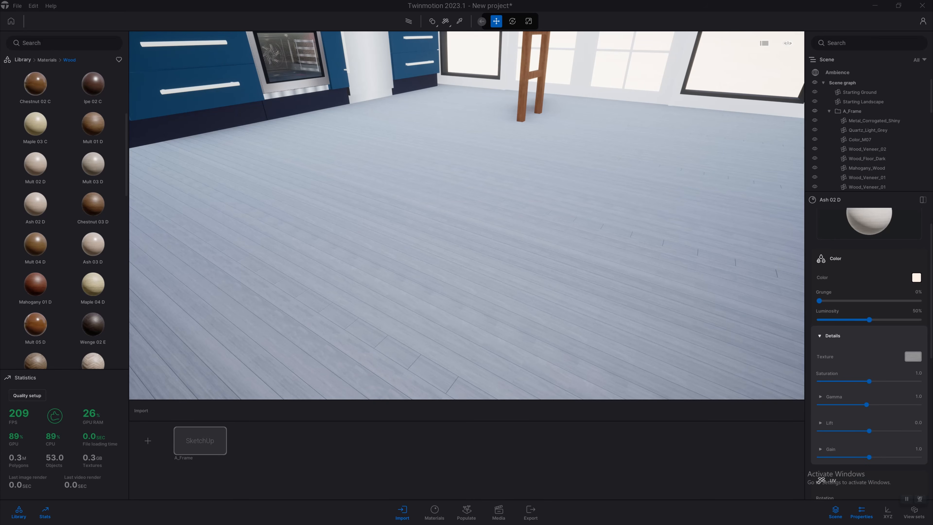
shift+middle_drag(466, 215, 544, 188)
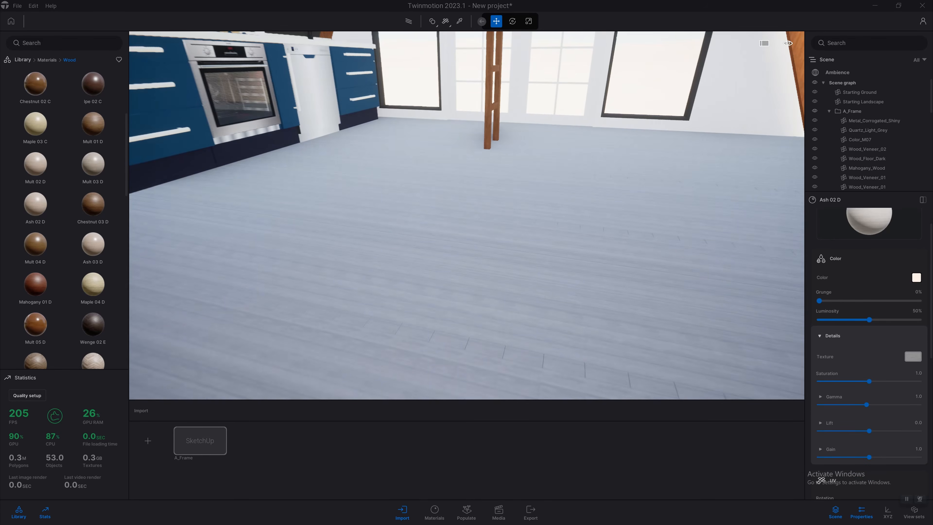
Offset the Ash 02 D floor texture to -0.39 on X and 0.58 on Y in its UV details
key(s)
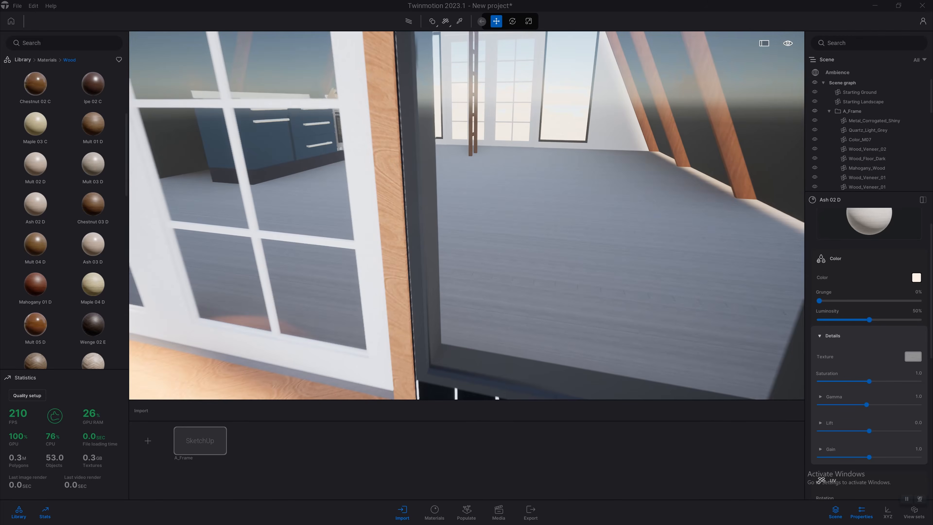
key(s)
key(q)
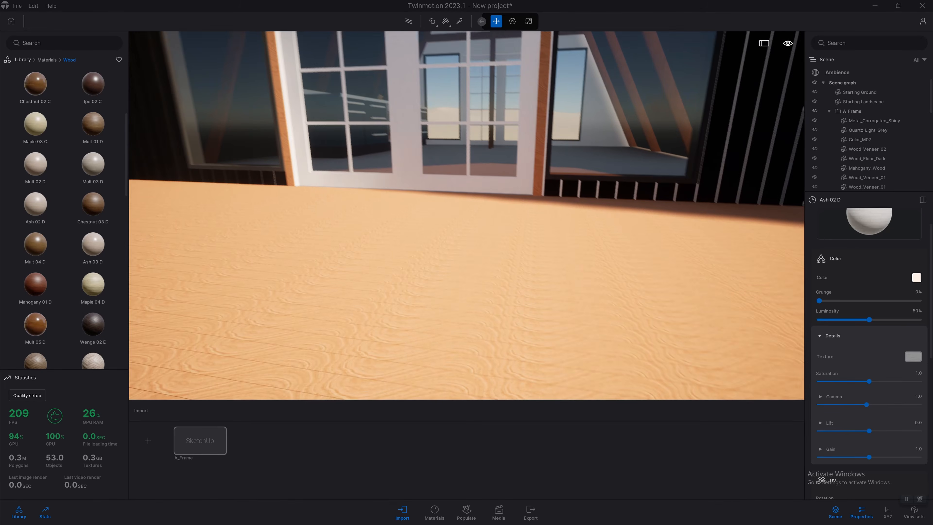
key(w)
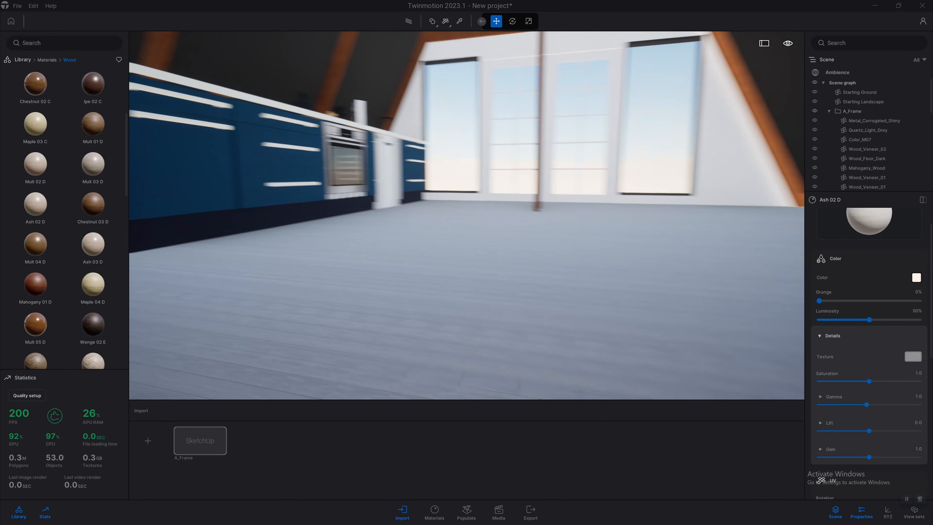
right_drag(466, 215, 394, 259)
scroll(868, 349, down, 2)
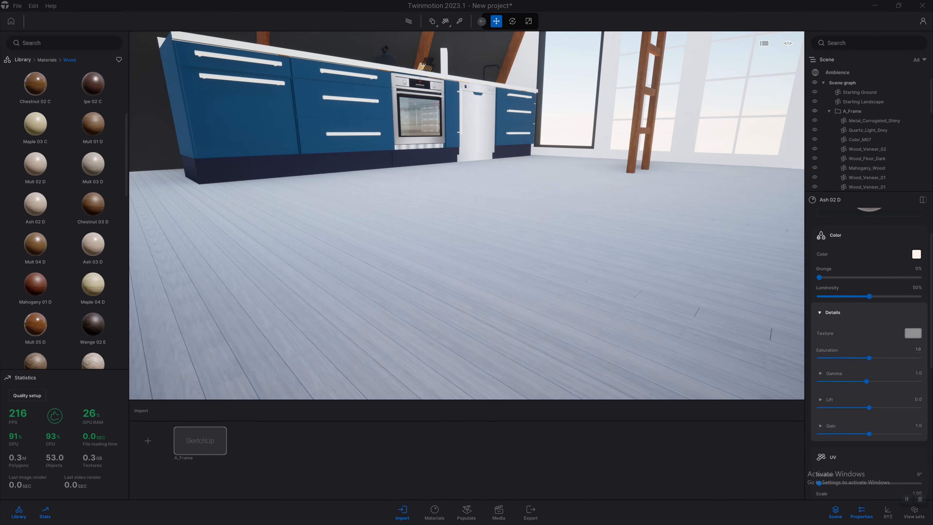
click(832, 300)
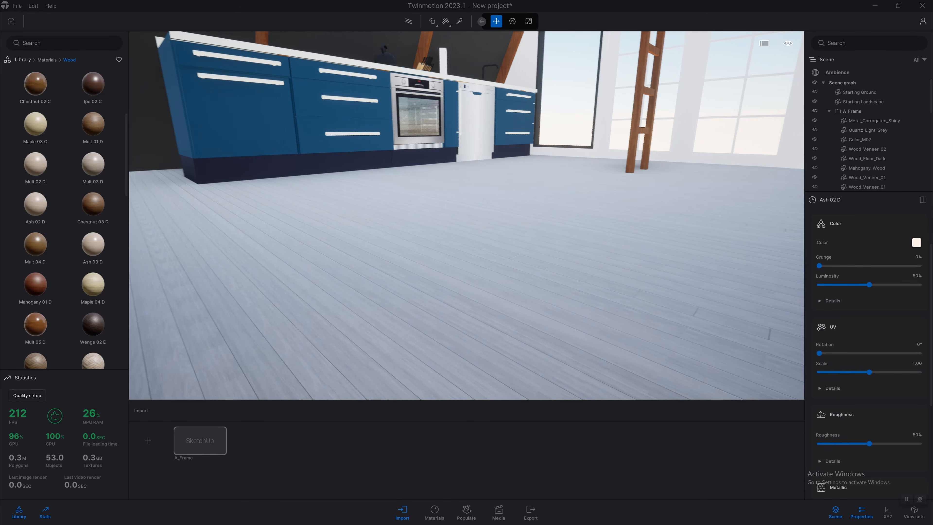
right_drag(466, 216, 481, 219)
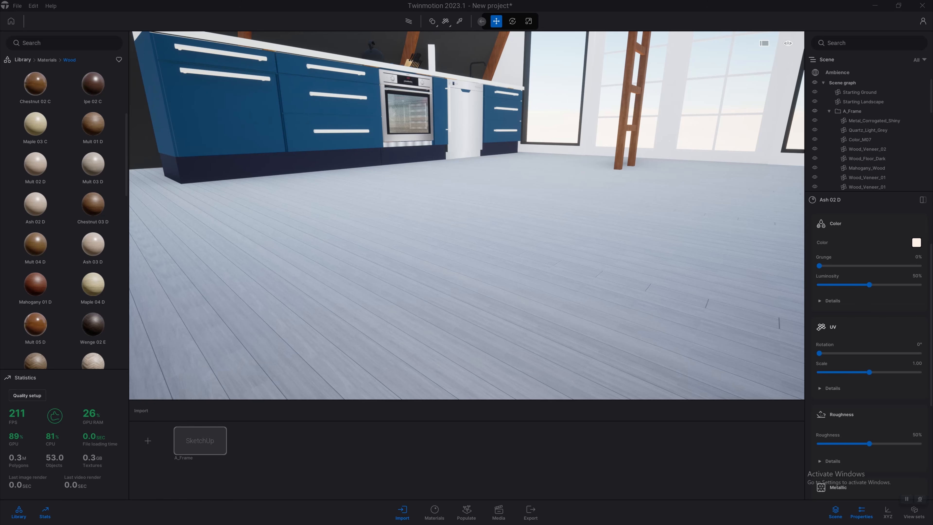
click(832, 388)
scroll(868, 349, down, 5)
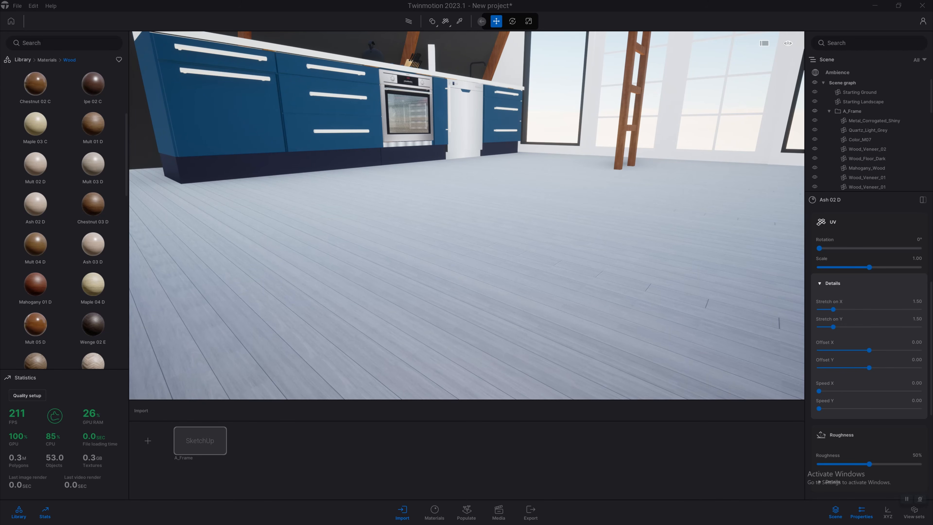
mouse_move(868, 349)
mouse_down()
mouse_move(839, 350)
mouse_move(865, 349)
mouse_move(869, 367)
mouse_move(841, 368)
mouse_move(874, 368)
mouse_up()
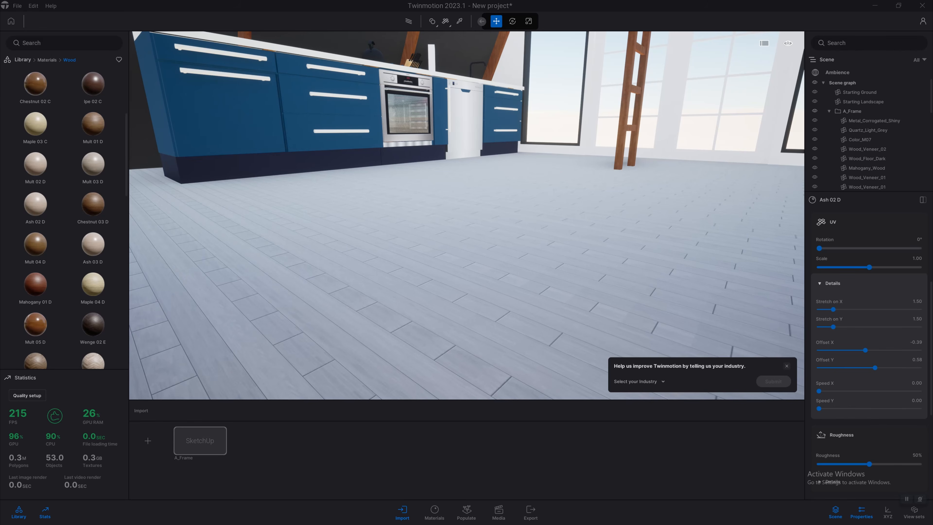
Dismiss the industry survey and view the deck in front of the A-frame house together with the remaining material settings
click(786, 365)
key(s)
right_drag(466, 215, 385, 257)
scroll(869, 345, down, 6)
right_drag(466, 215, 467, 302)
key(w)
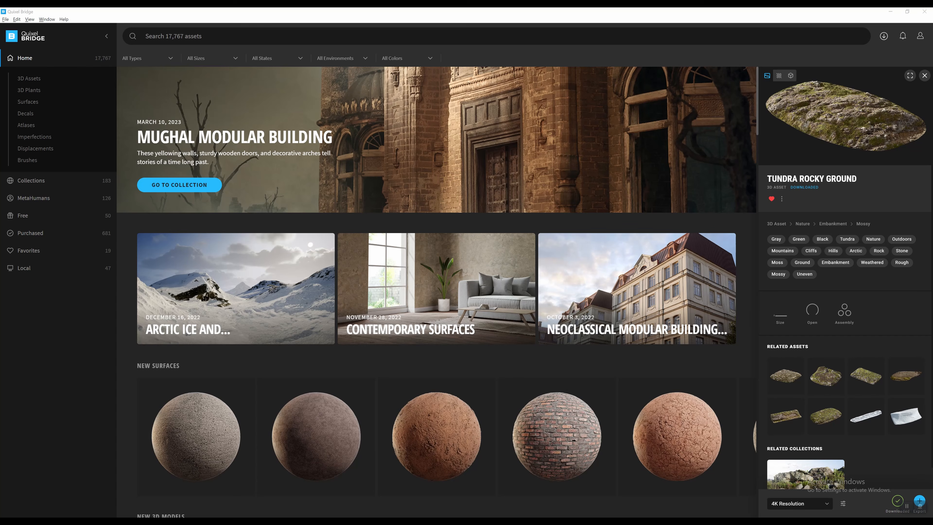
Switch to Quixel Bridge and open the Plank category of the wood surfaces
click(440, 362)
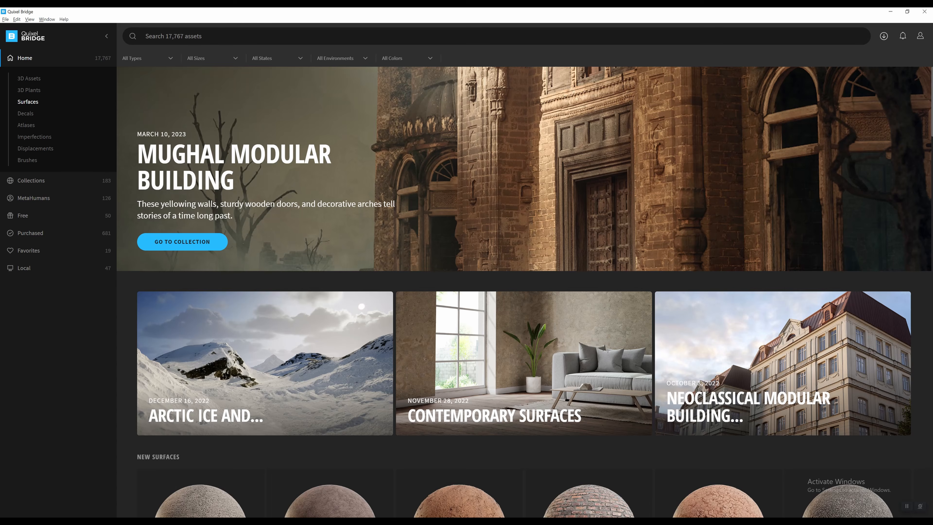
click(28, 101)
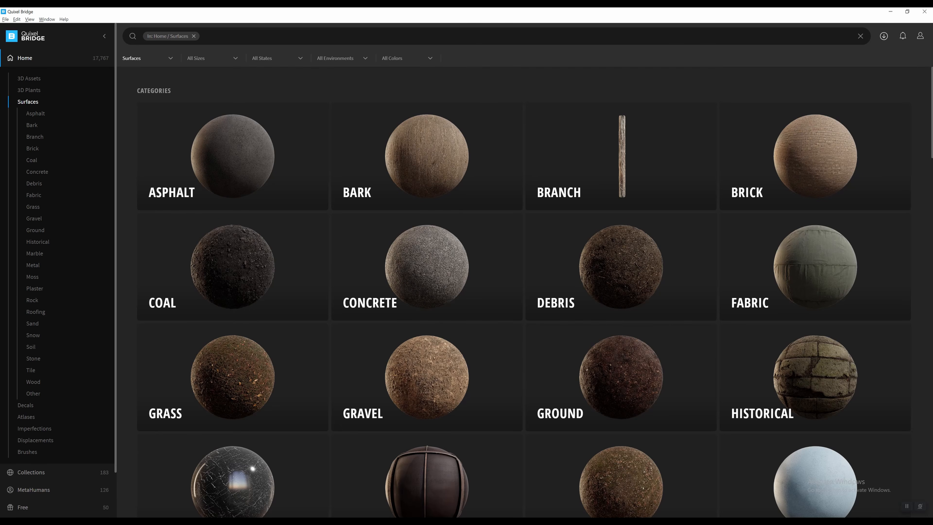
scroll(620, 158, down, 10)
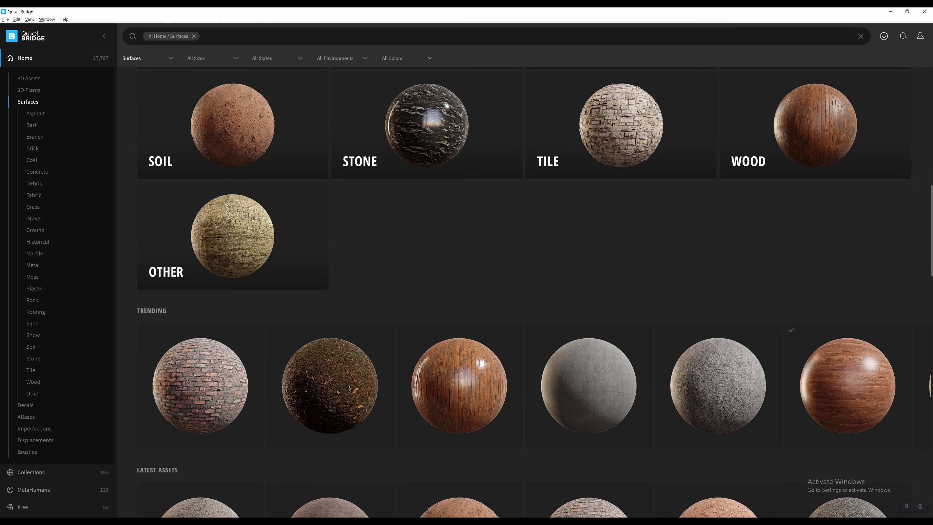
scroll(814, 257, up, 4)
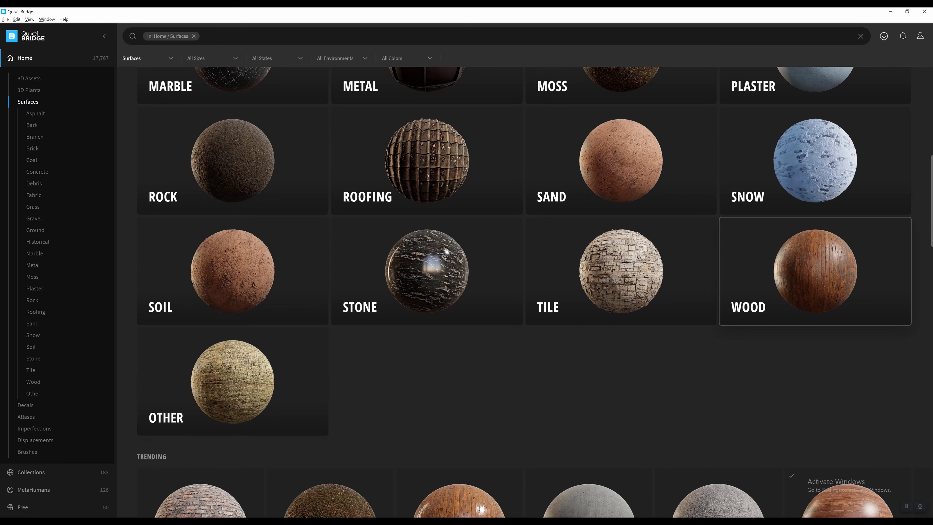
click(815, 271)
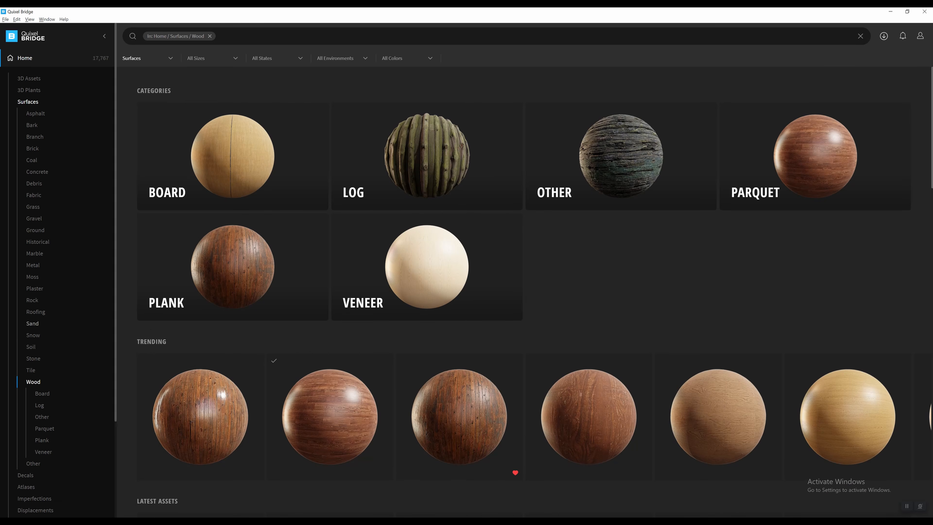
click(232, 266)
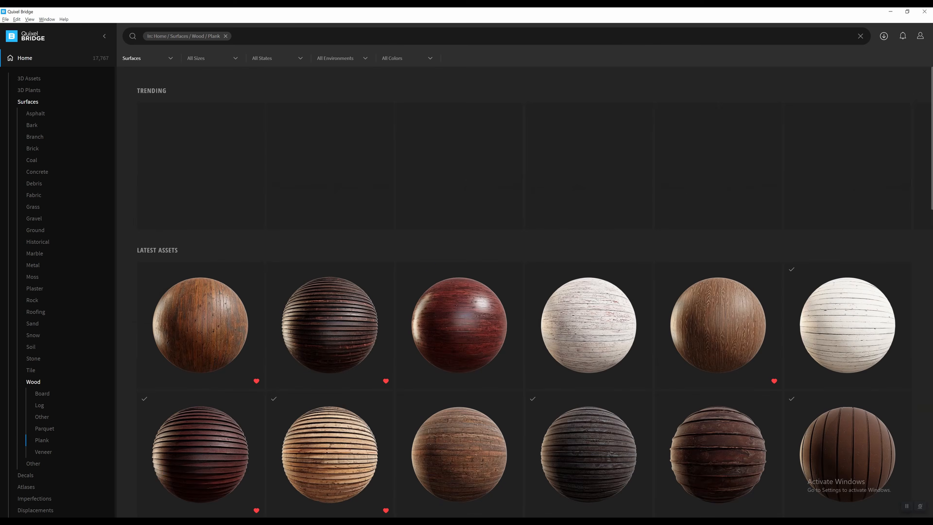
Look through the Log wood surfaces and return to the Plank category
click(197, 36)
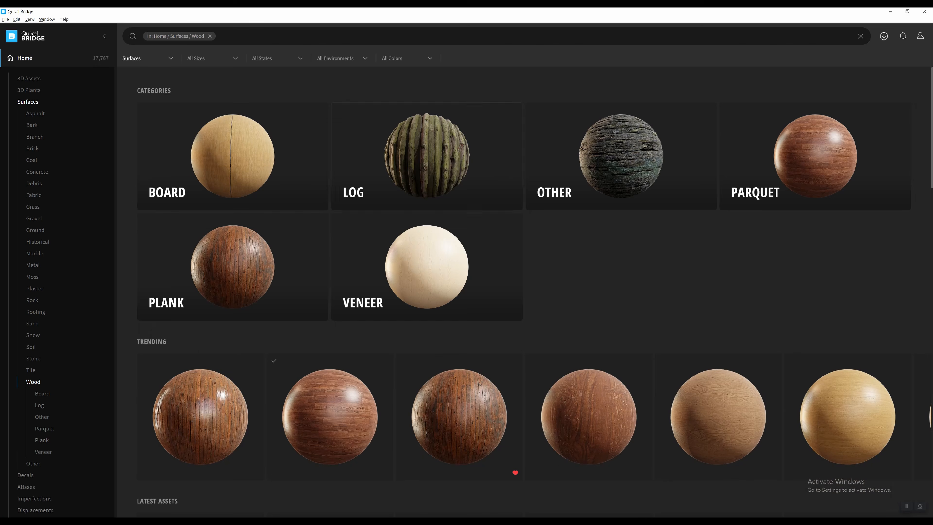
click(427, 157)
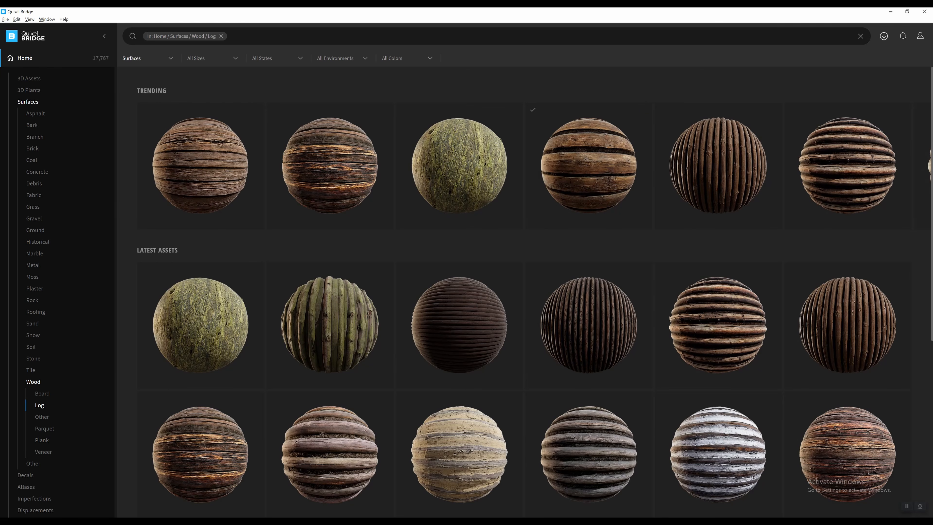
scroll(459, 294, down, 6)
scroll(459, 294, up, 6)
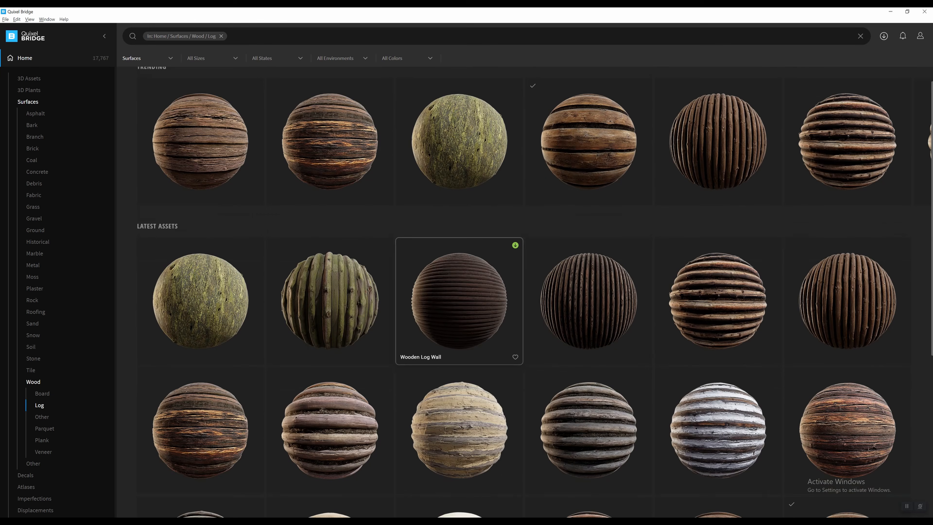
click(33, 381)
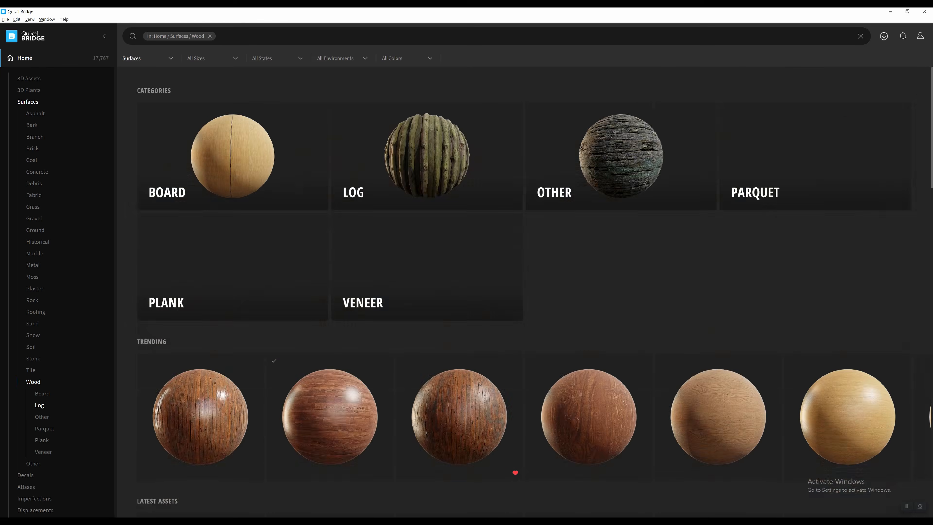
click(201, 293)
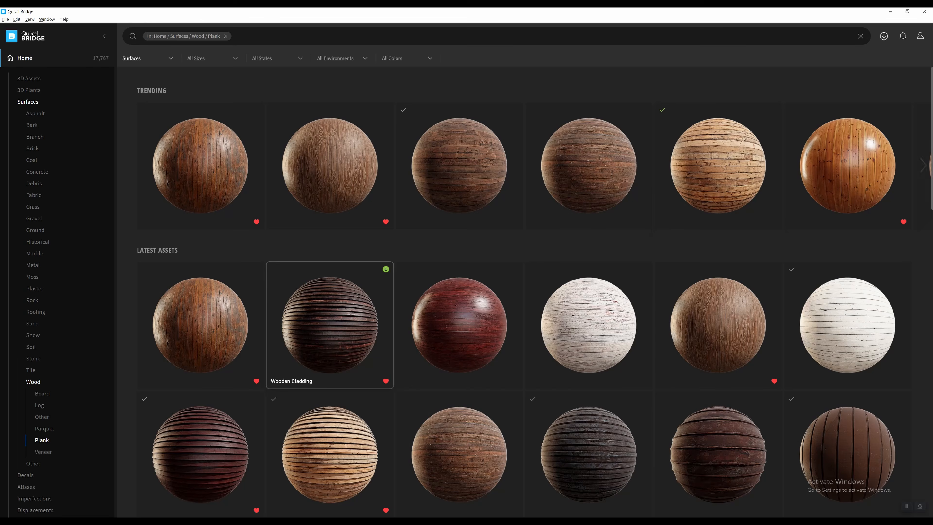
Browse the plank surfaces, select the weathered brown-grey Wooden Planks, and copy its asset ID
scroll(718, 202, down, 10)
scroll(459, 221, down, 8)
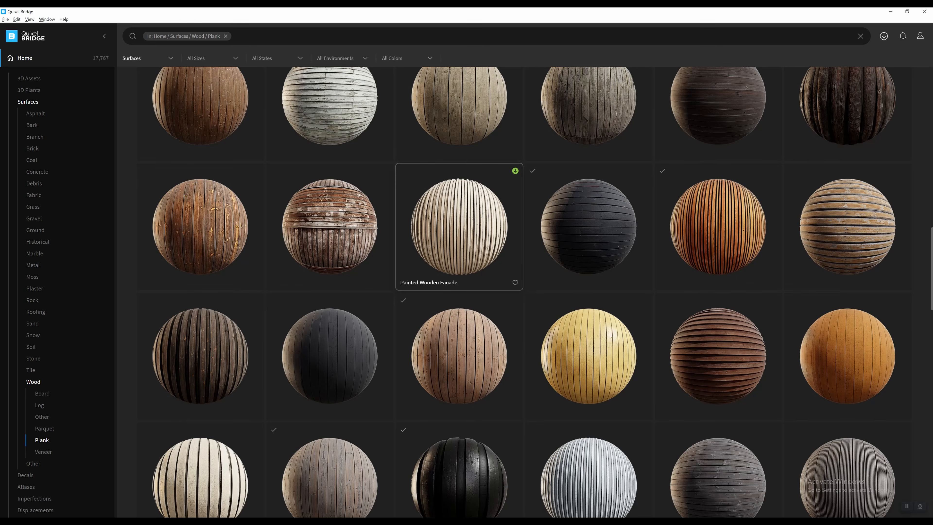
scroll(459, 257, down, 5)
scroll(459, 287, down, 5)
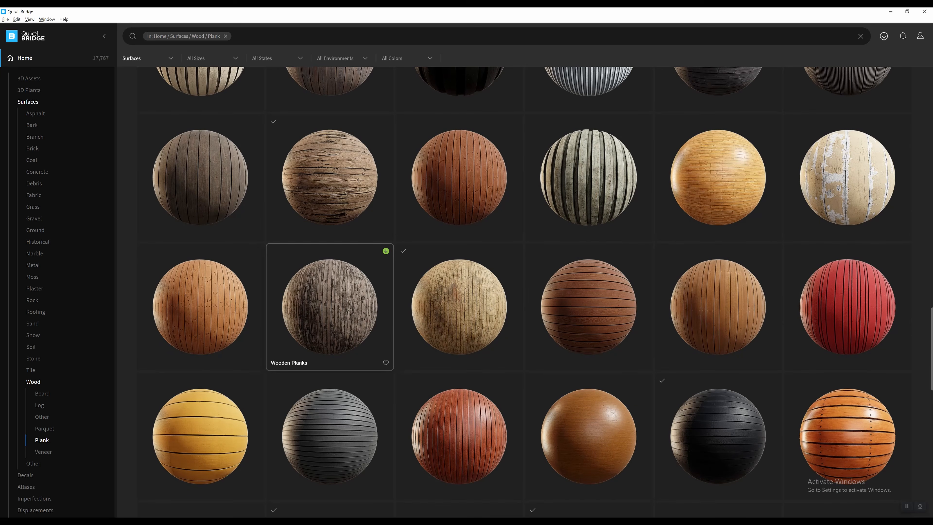
scroll(330, 404, up, 10)
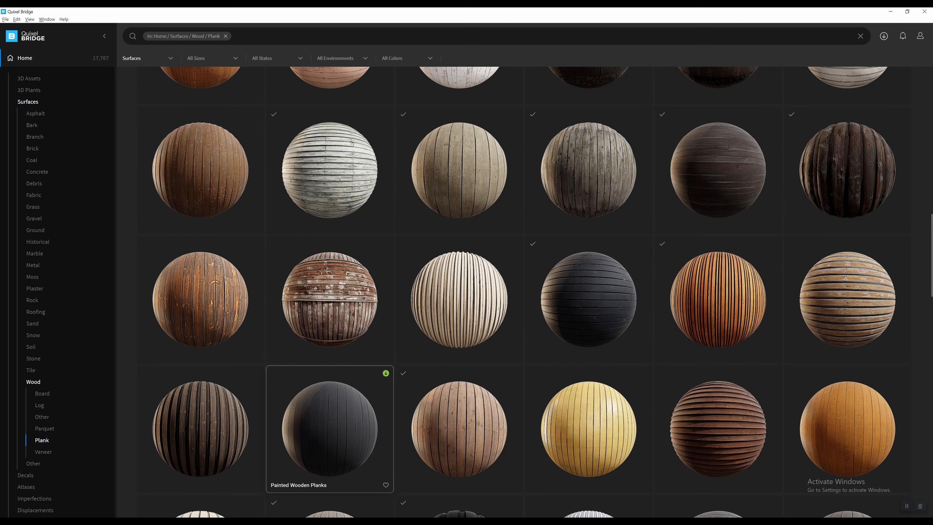
scroll(329, 426, up, 5)
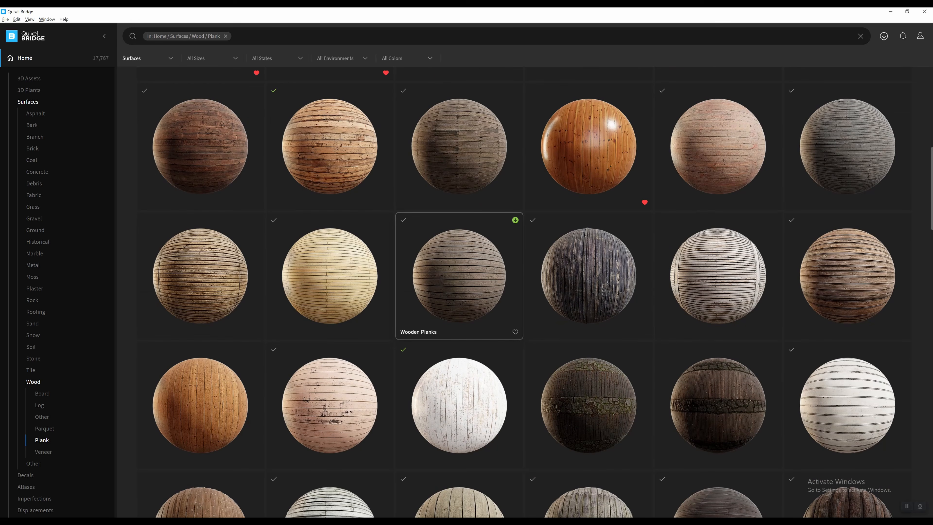
click(510, 280)
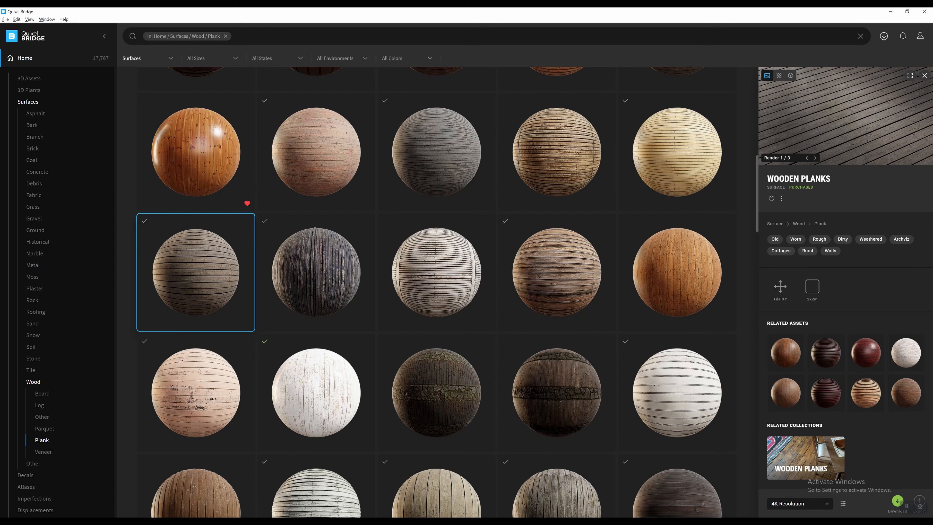
click(781, 198)
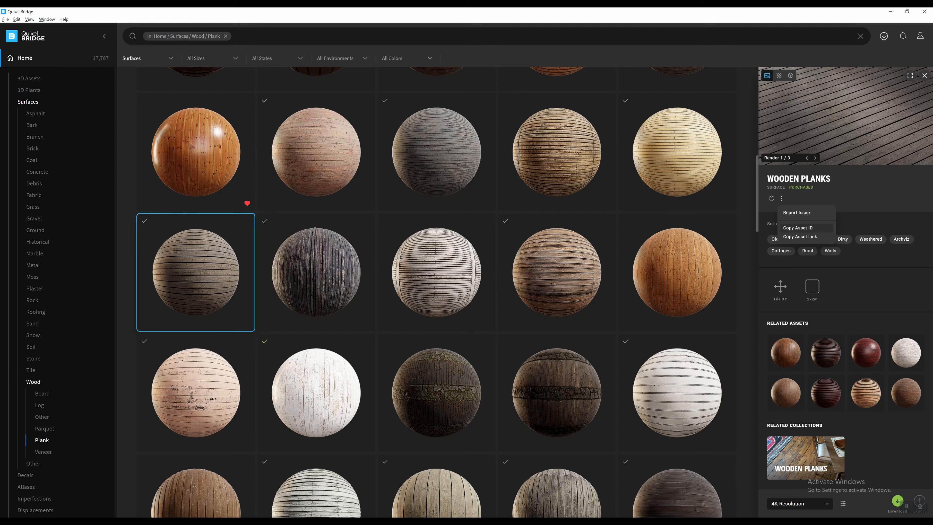
click(798, 227)
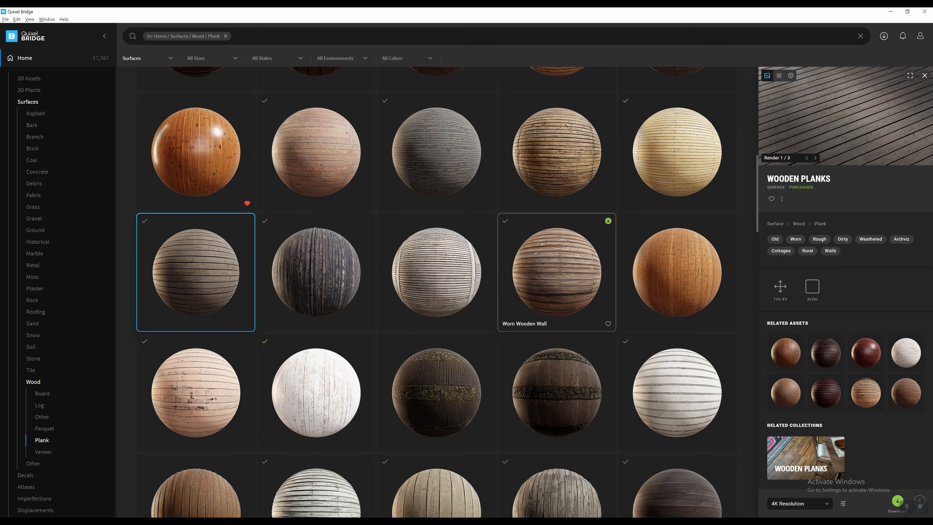
Switch to Twinmotion, find Wooden Planks in the library by its asset ID vlznbajfw, and download and apply it to the front deck
key(alt+Tab)
key(Tab)
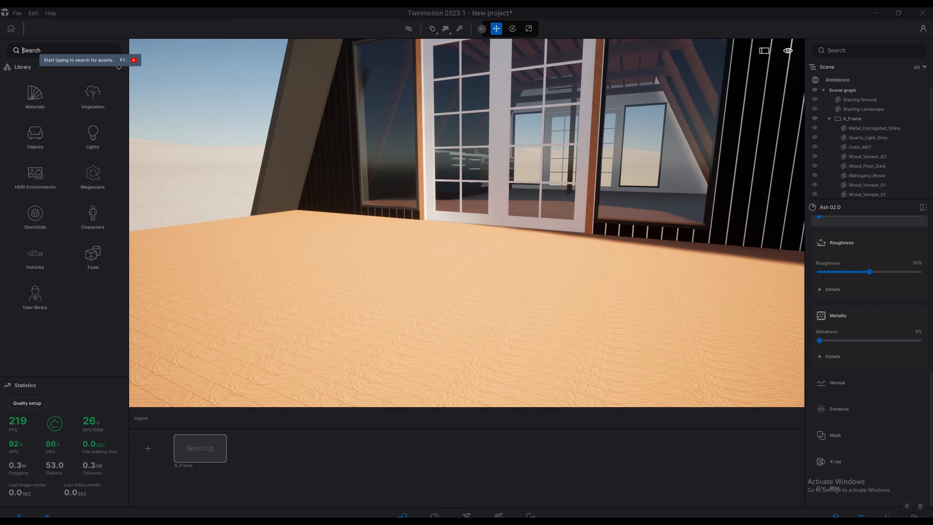
text(vlznbajfw)
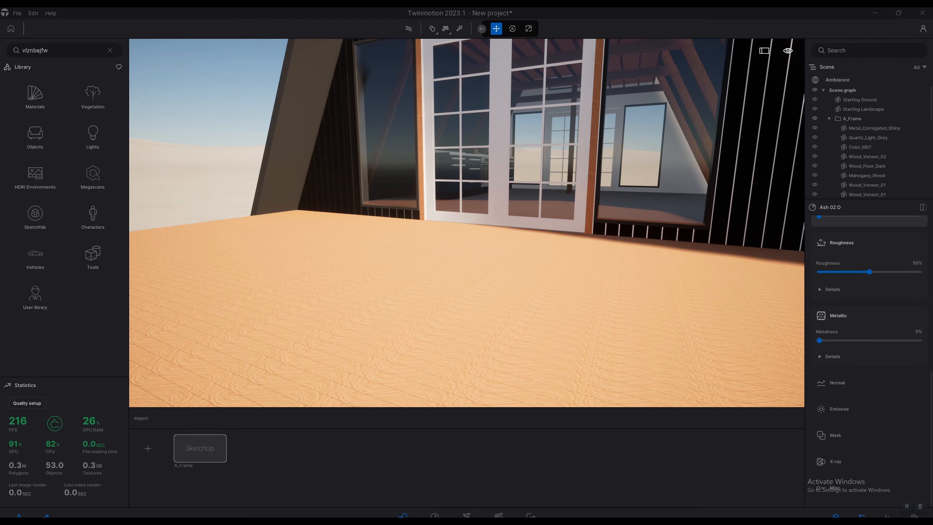
key(Return)
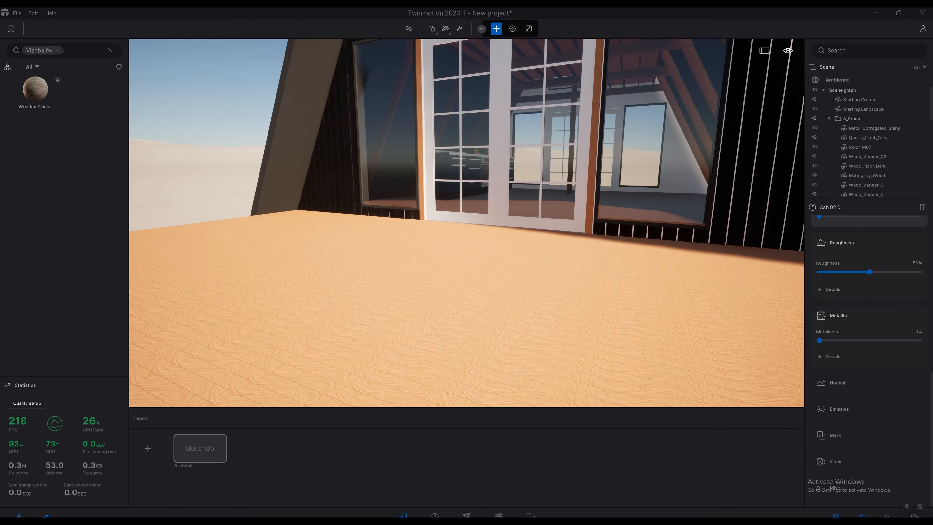
click(57, 79)
drag(35, 88, 316, 294)
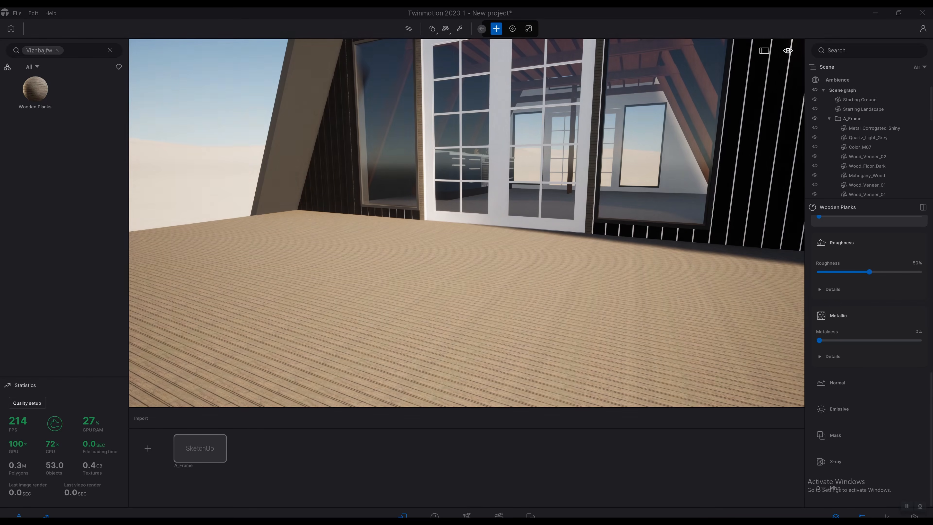
Examine the Wooden Planks deck from several distances and set the asset search filter to LIBRARY
key(s)
key(w)
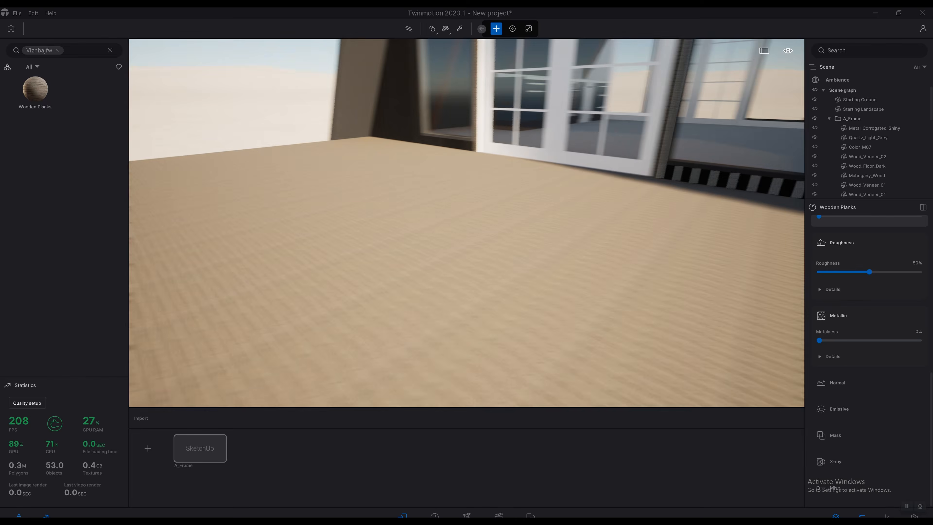
key(q)
key(s)
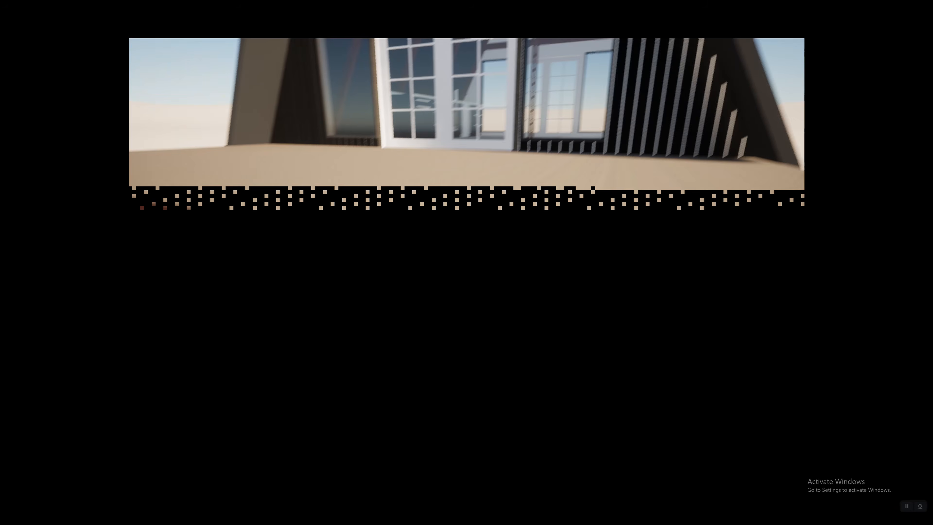
key(s)
key(w)
key(e)
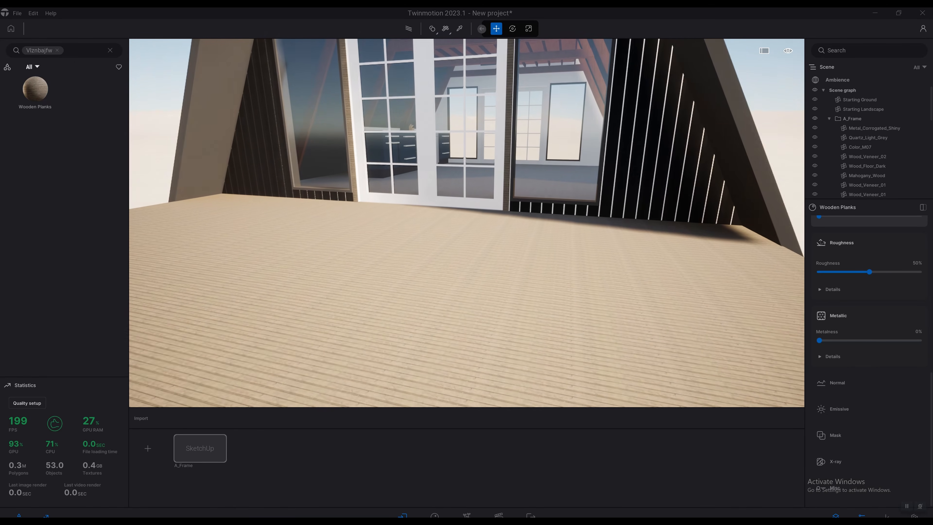
click(32, 66)
click(26, 71)
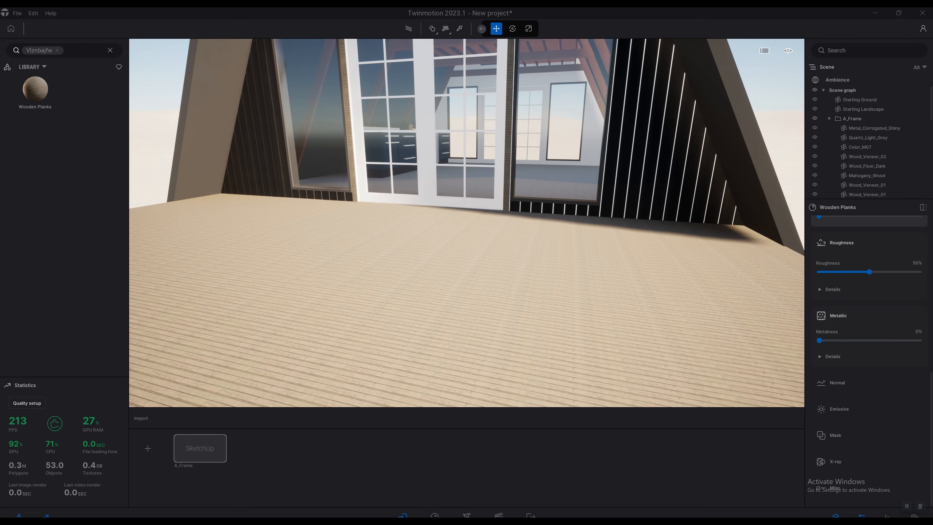
Clear the asset ID search and browse the library to the Megascans wood surface categories
click(110, 50)
click(93, 176)
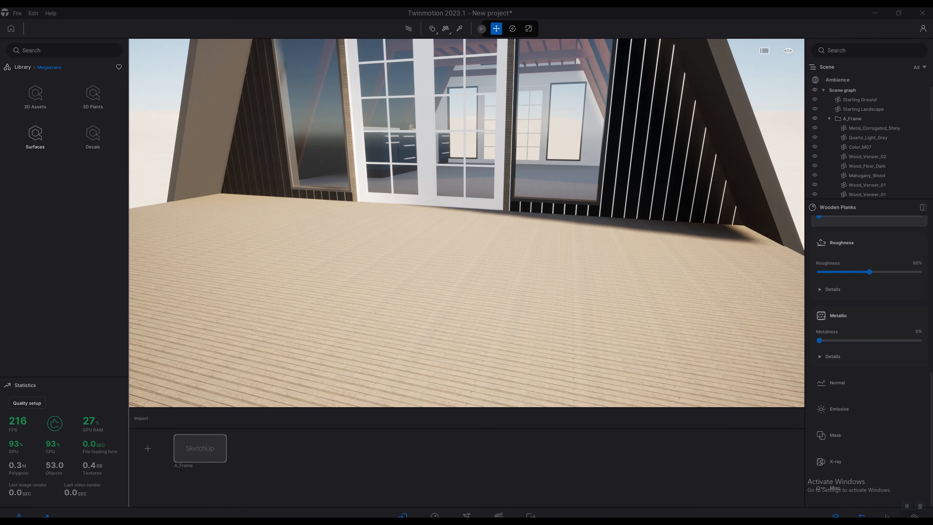
click(35, 134)
click(92, 96)
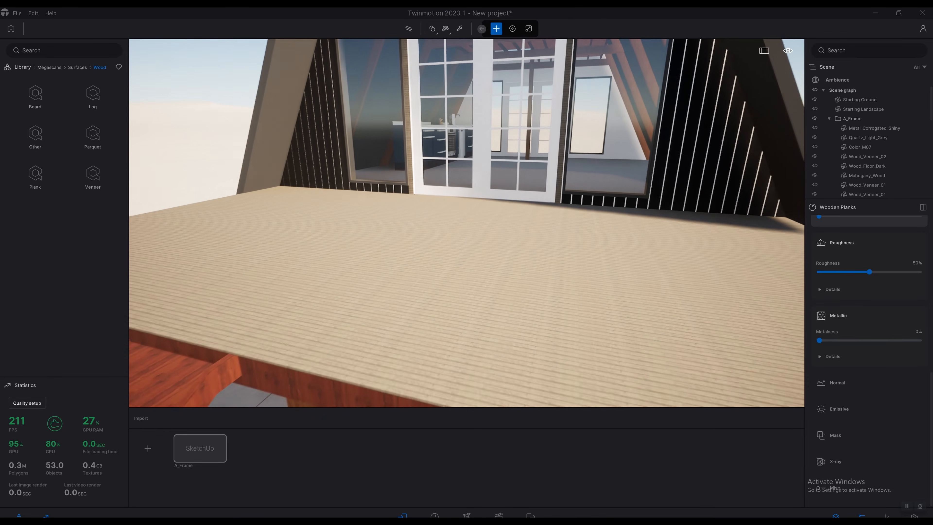
Pick the front deck's Wooden Planks material for editing and set its grunge to 30%
key(w)
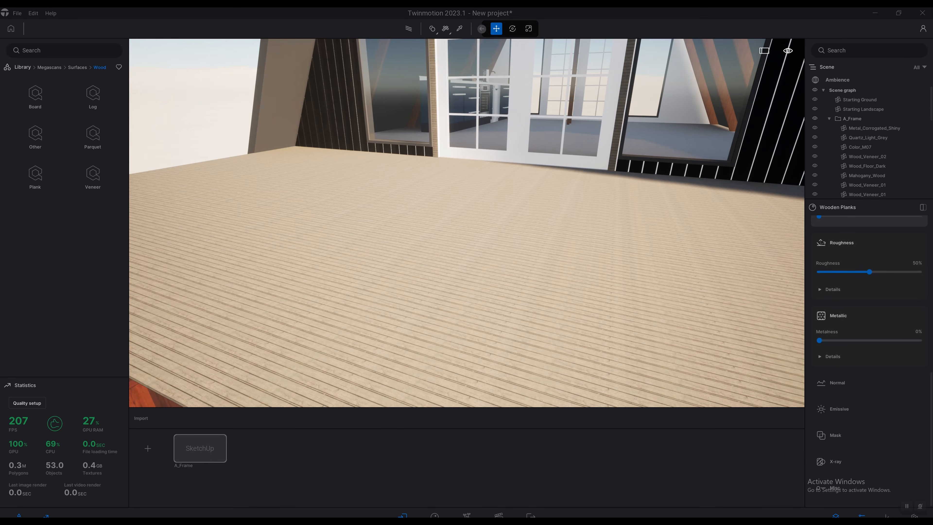
key(a)
key(d)
key(s)
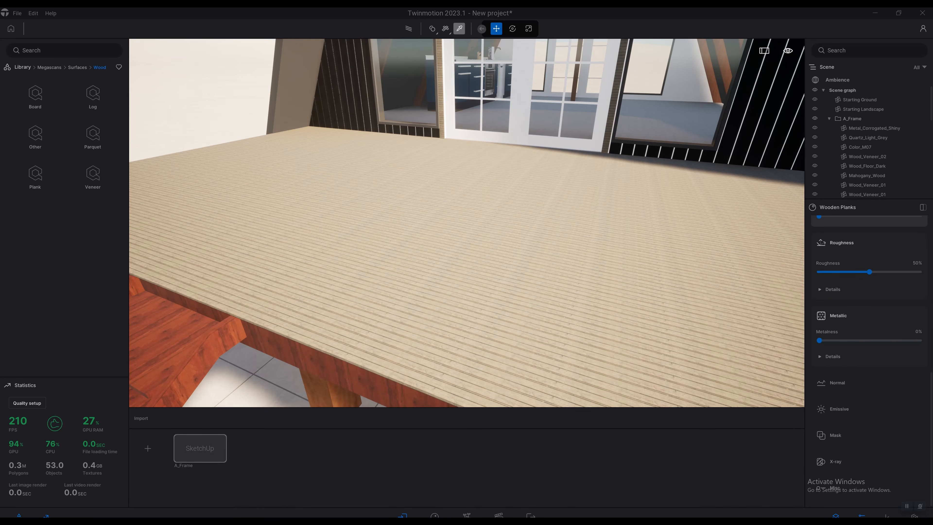
click(459, 28)
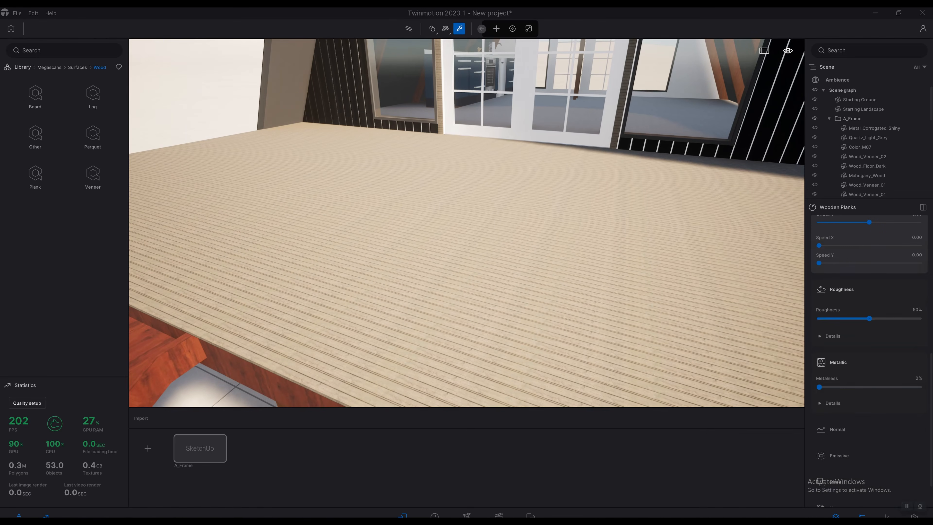
scroll(868, 349, up, 5)
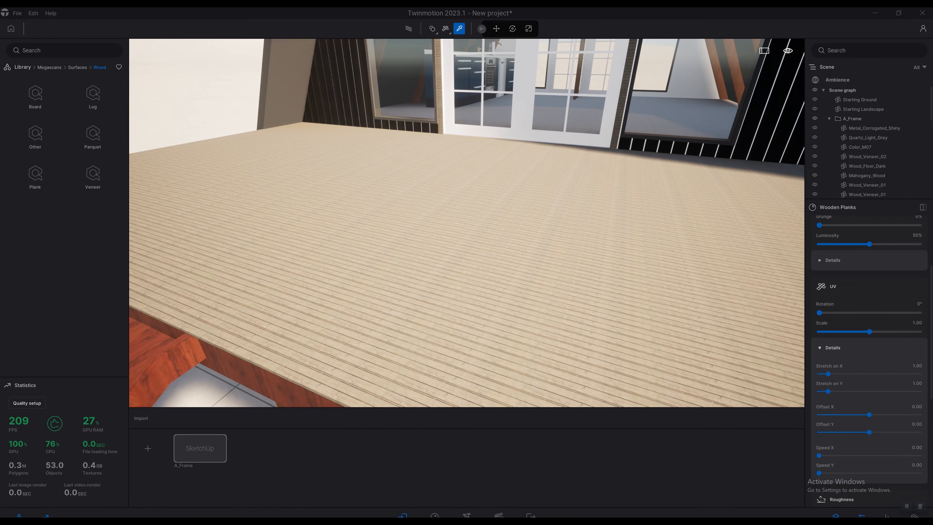
scroll(868, 260, up, 3)
shift+middle_drag(690, 340, 643, 332)
drag(819, 332, 849, 331)
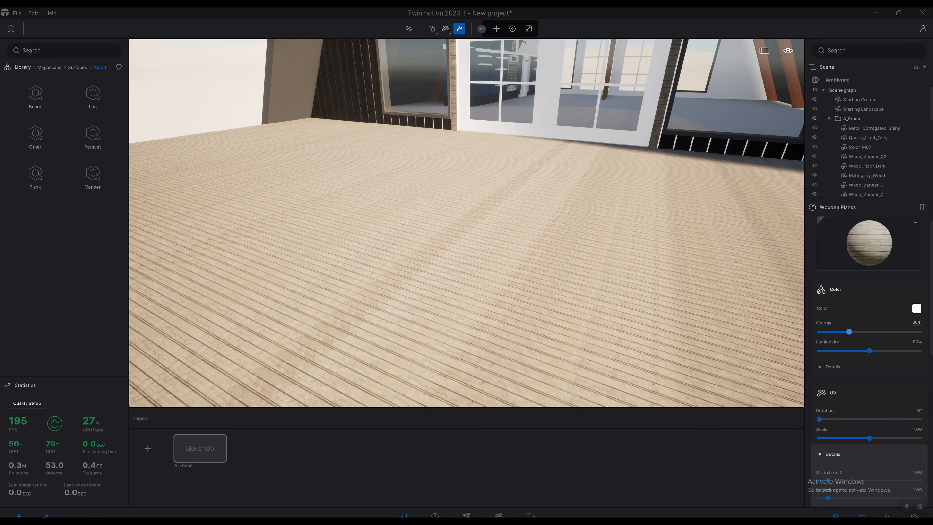
shift+middle_drag(624, 293, 622, 264)
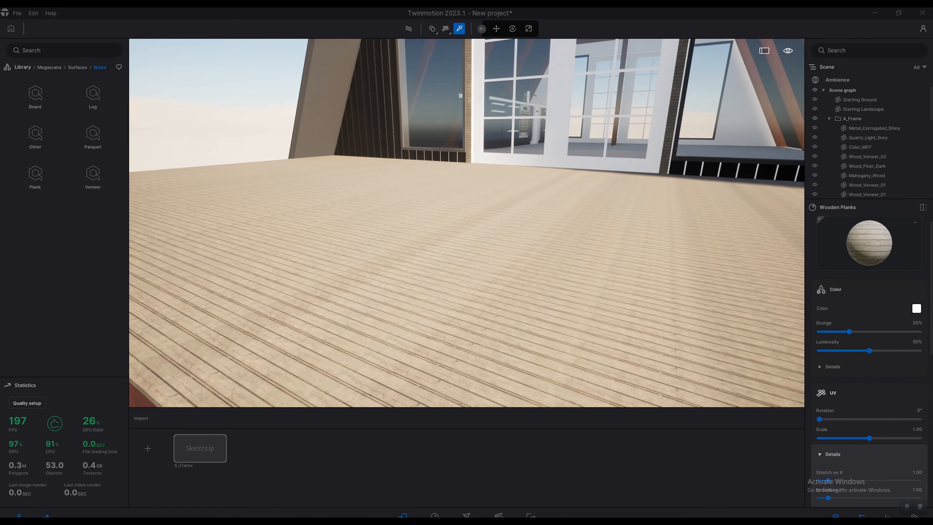
Enlarge the deck's Wooden Planks texture by setting its UV scale to 9.80
scroll(869, 391, down, 2)
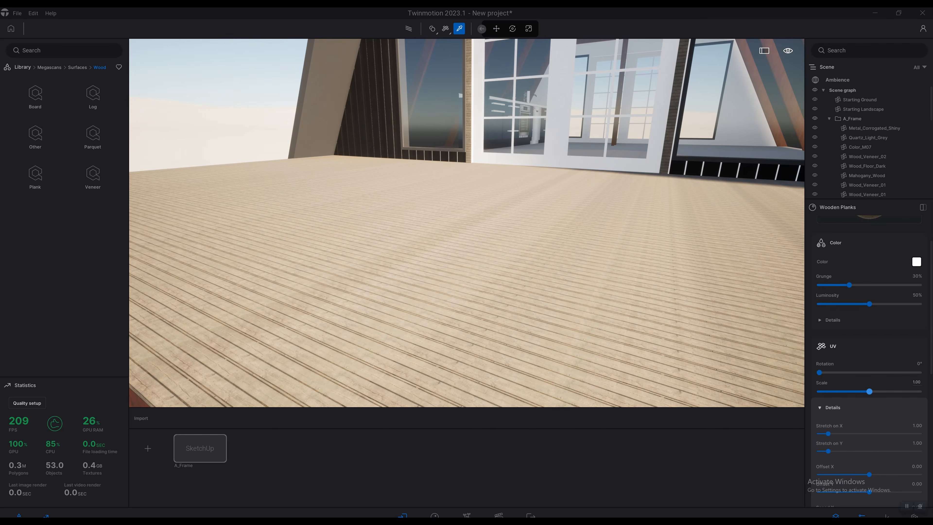
drag(869, 391, 906, 391)
scroll(598, 322, down, 3)
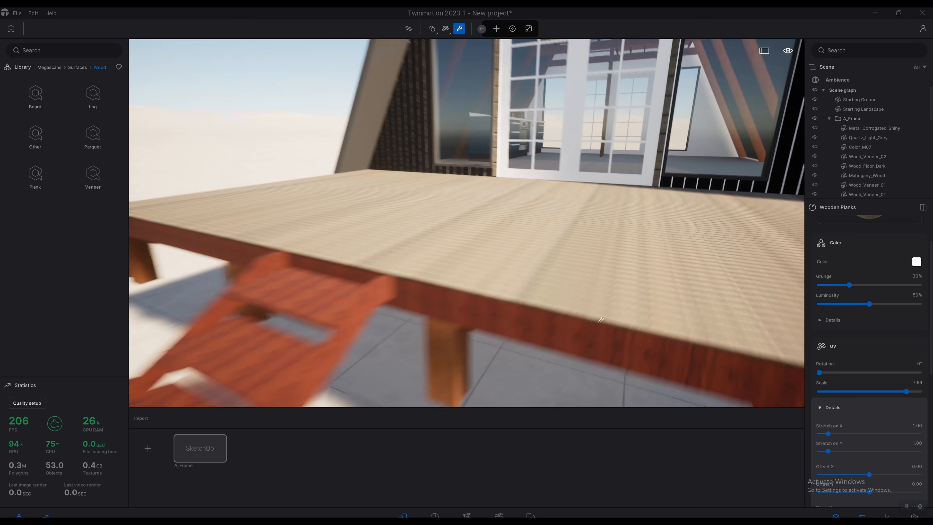
scroll(601, 319, down, 8)
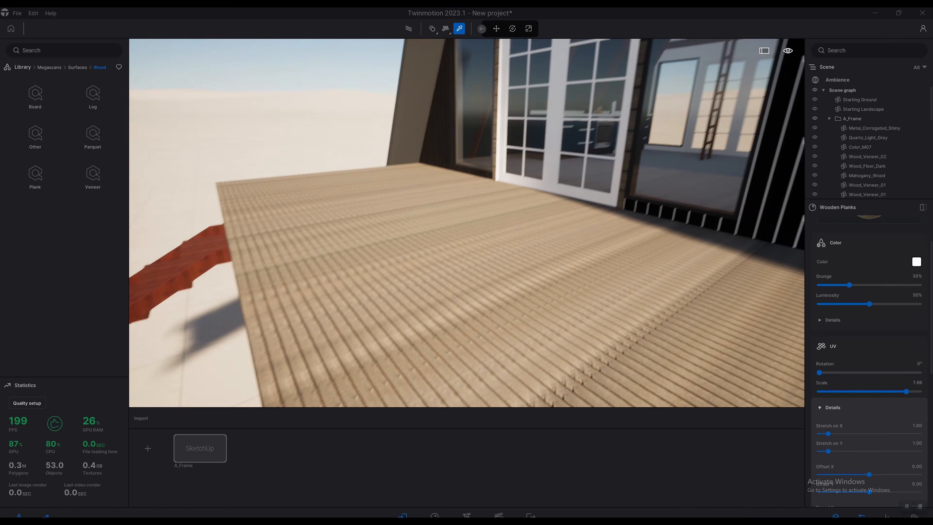
right_drag(466, 223, 521, 202)
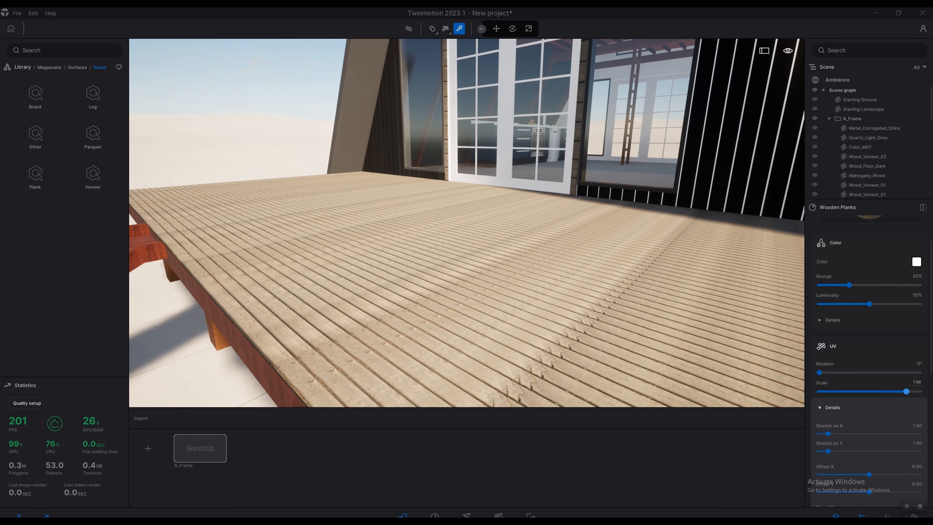
drag(905, 391, 918, 390)
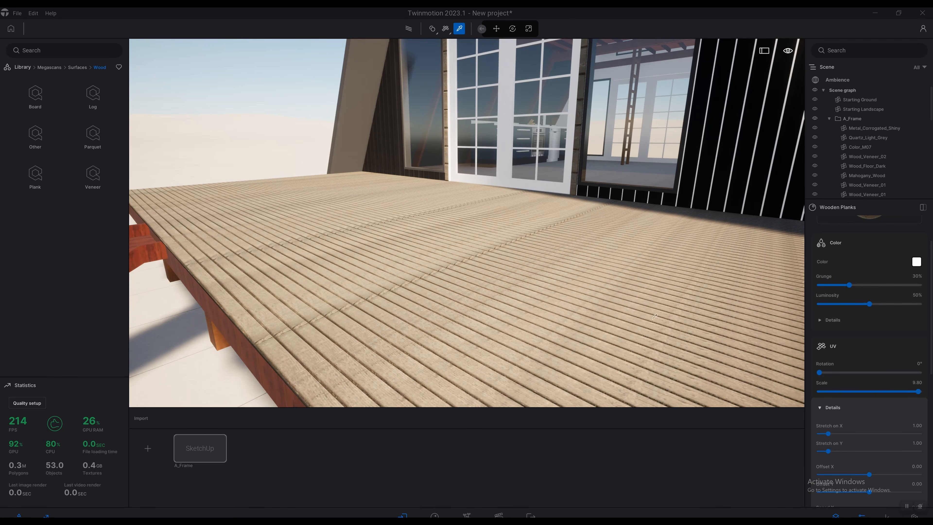
Examine the rescaled deck planks from several angles and review the remaining Wooden Planks material settings
scroll(654, 317, down, 3)
right_drag(373, 316, 373, 283)
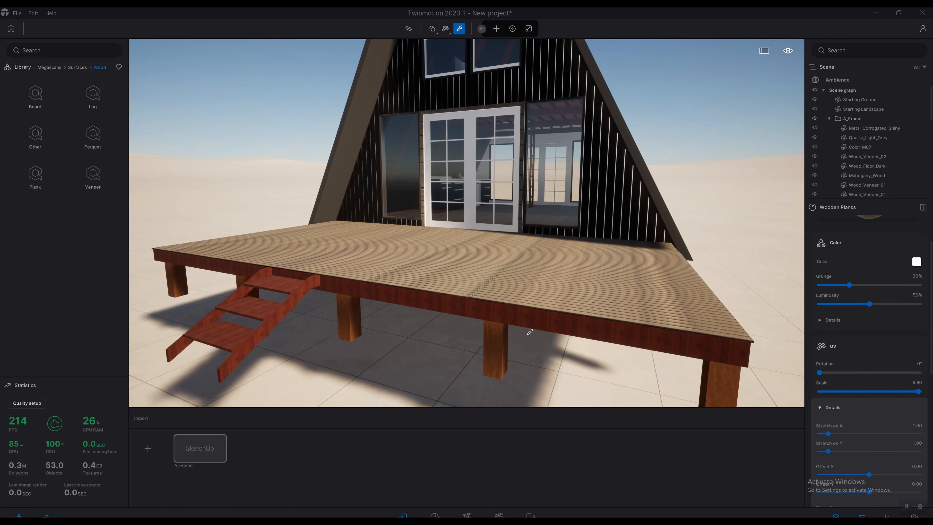
shift+middle_drag(529, 331, 630, 308)
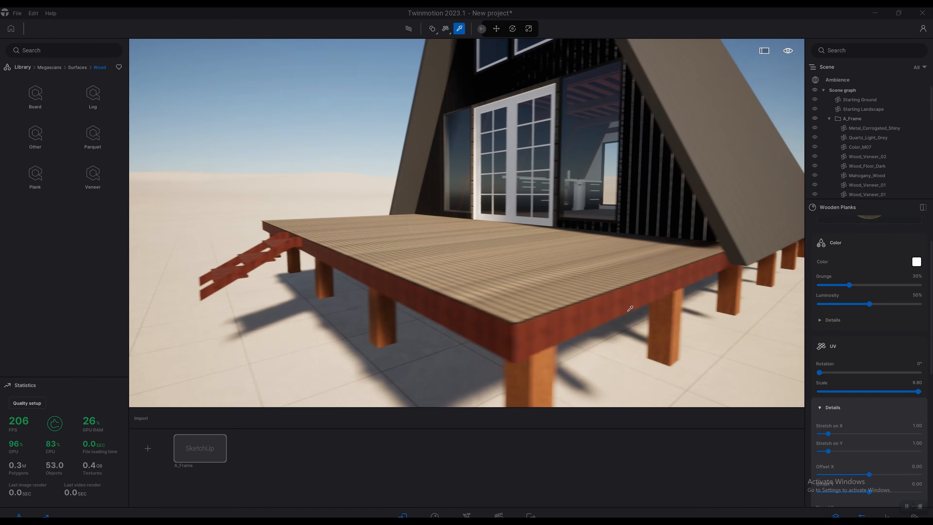
key(w)
key(q)
key(e)
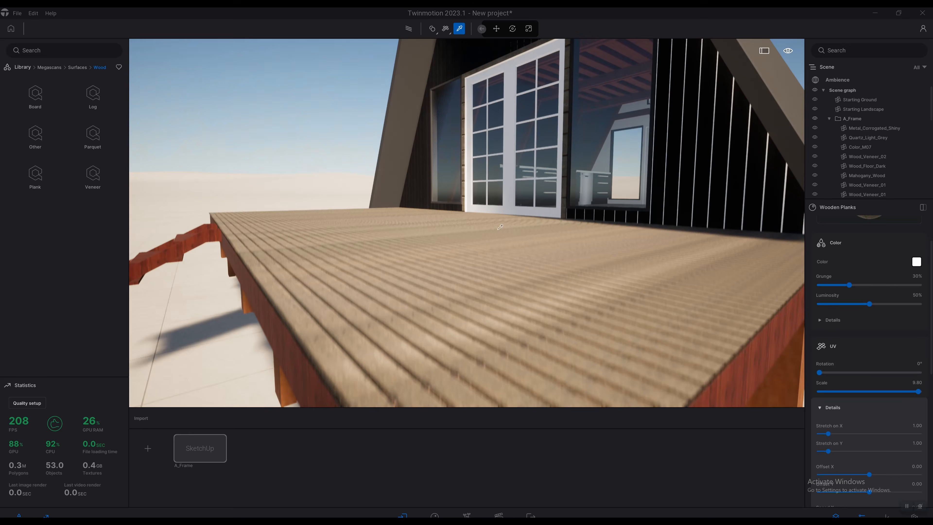
shift+middle_drag(497, 230, 584, 231)
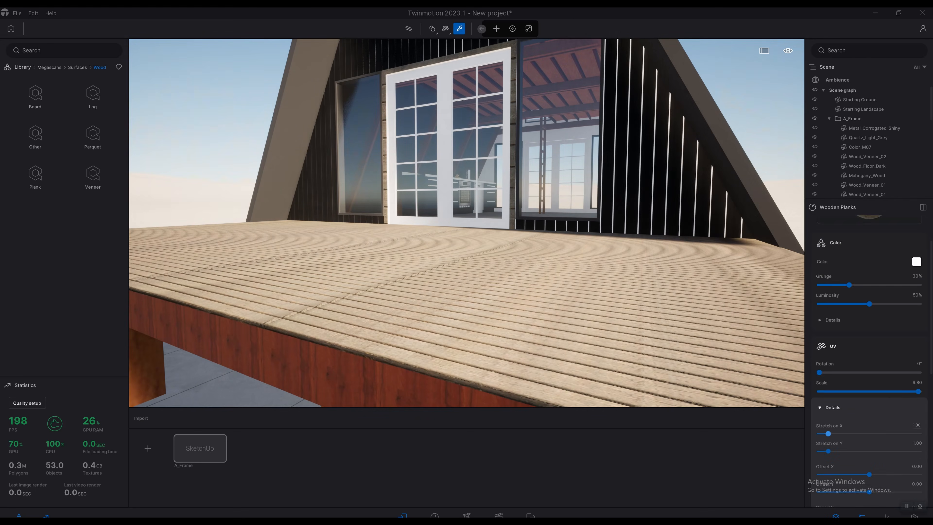
scroll(868, 357, down, 10)
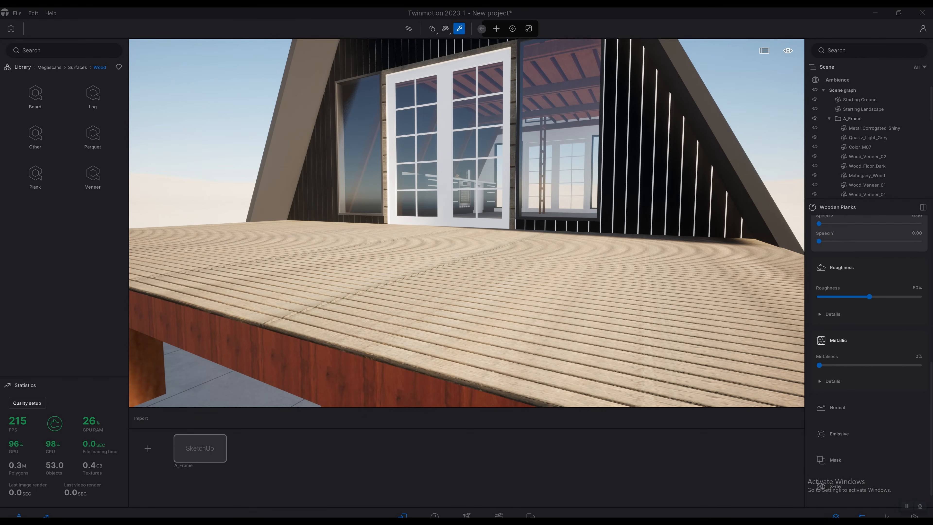
scroll(869, 357, down, 2)
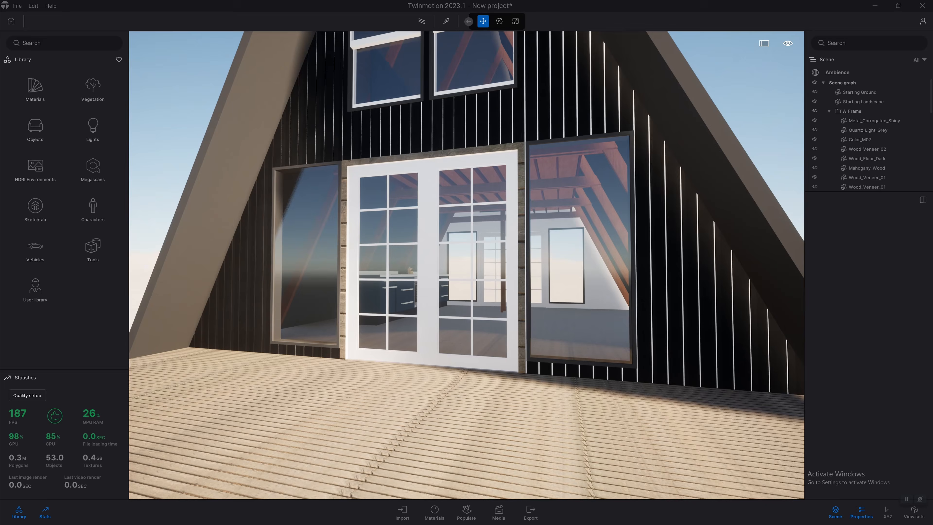
Examine the A-frame's front facade and deck while moving the camera sideways and backwards
key(s)
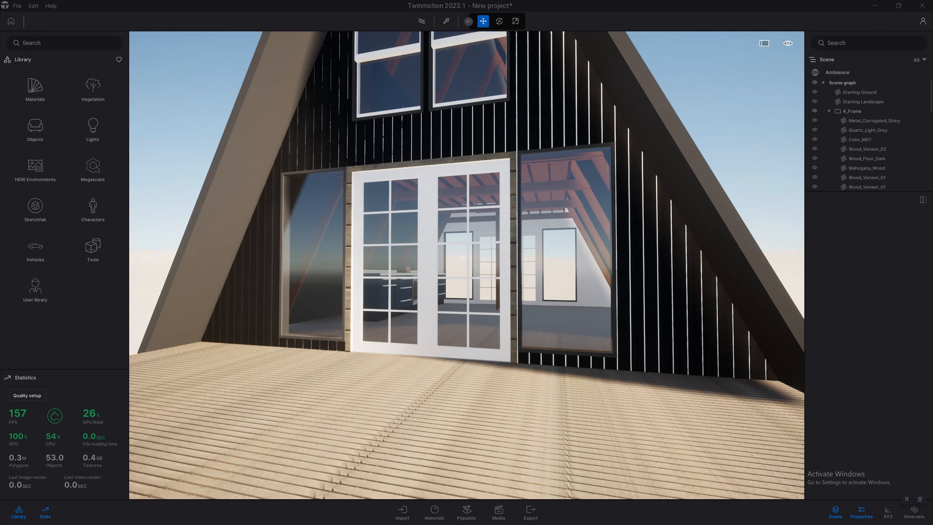
key(a)
key(d)
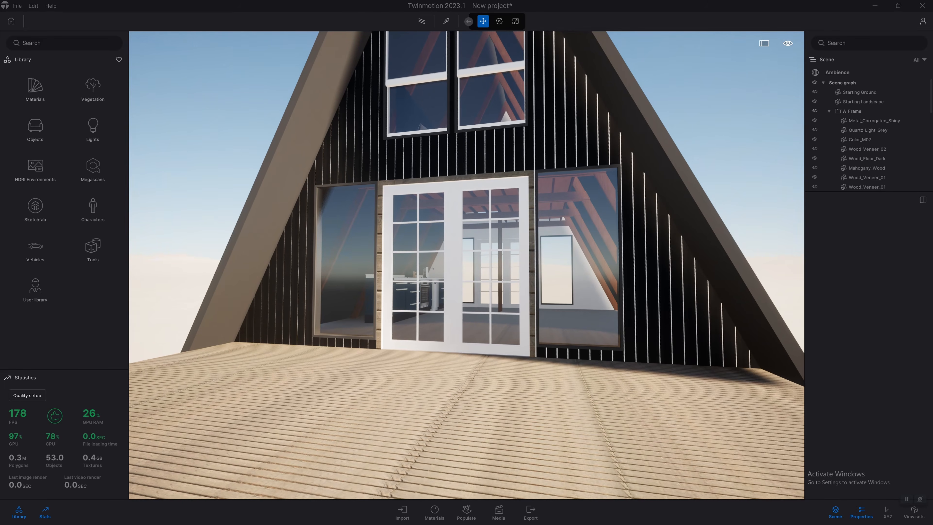
key(d)
key(a)
key(d)
key(d)
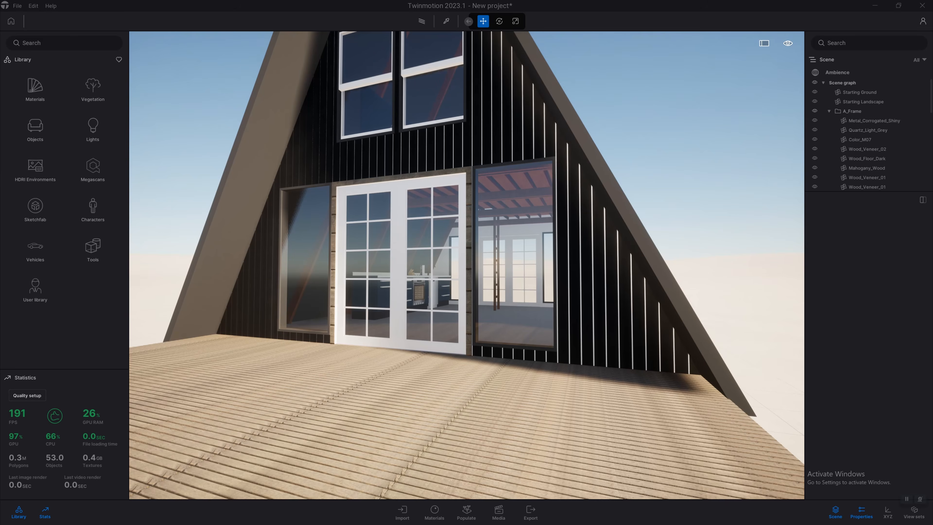
key(a)
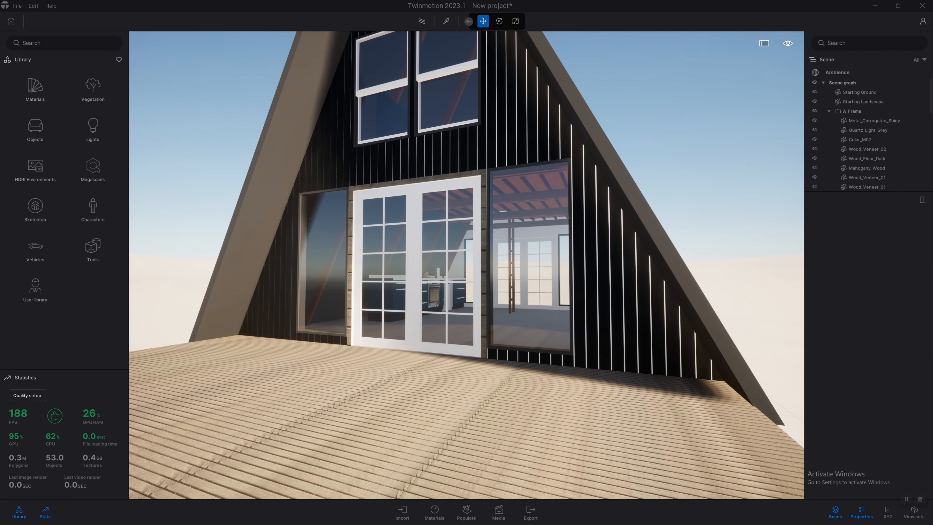
right_drag(466, 264, 460, 261)
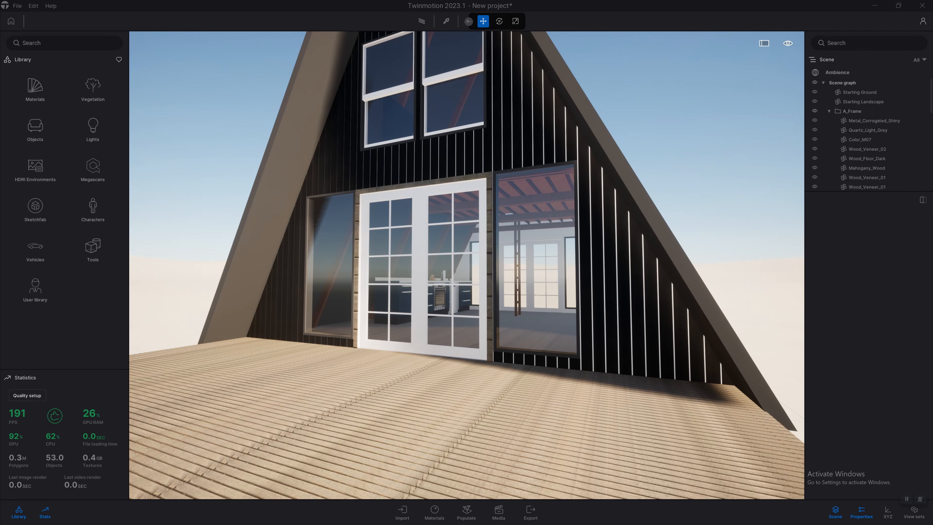
right_drag(466, 264, 458, 264)
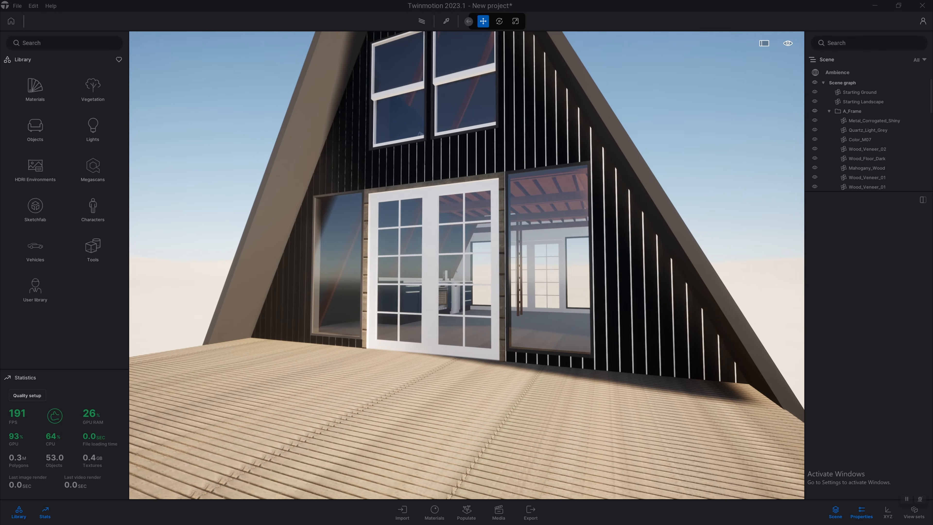
Review the auto save interval, number and path in the preferences' Save settings and accept them
key(ctrl+p)
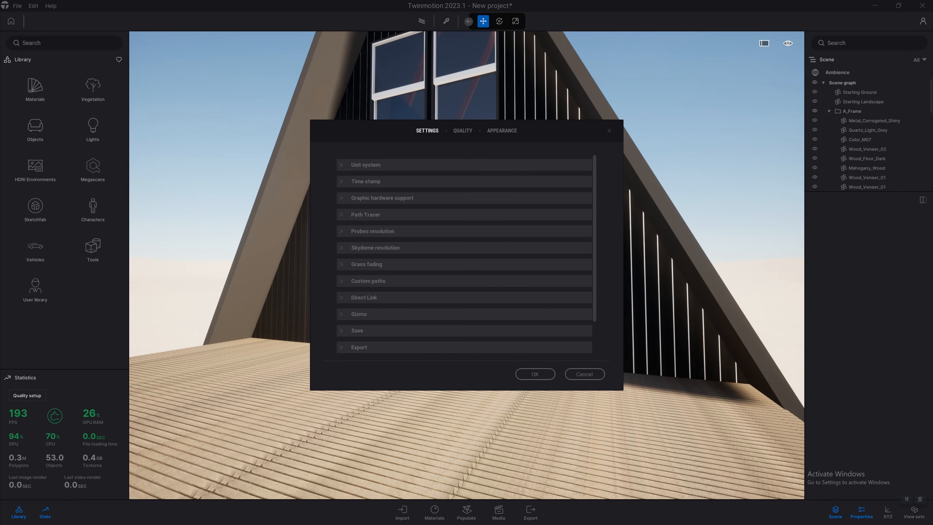
click(357, 331)
scroll(464, 257, down, 4)
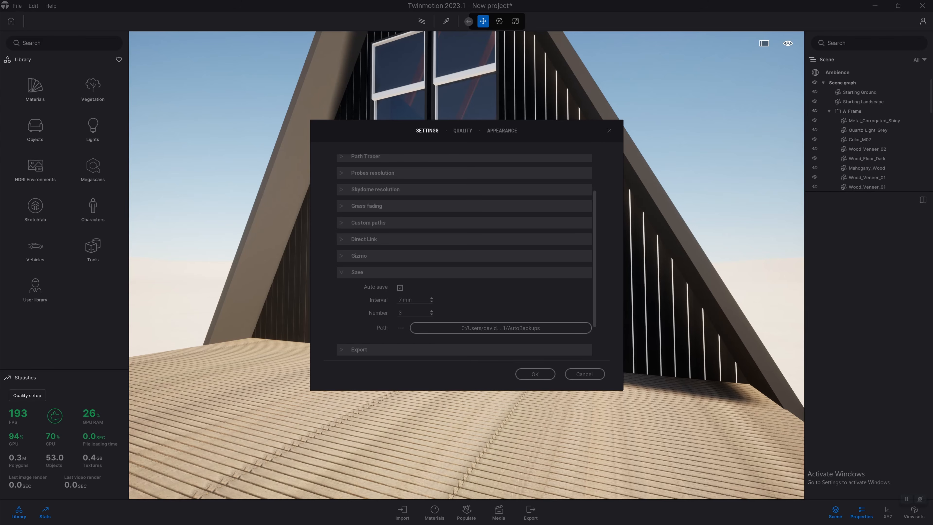
click(534, 373)
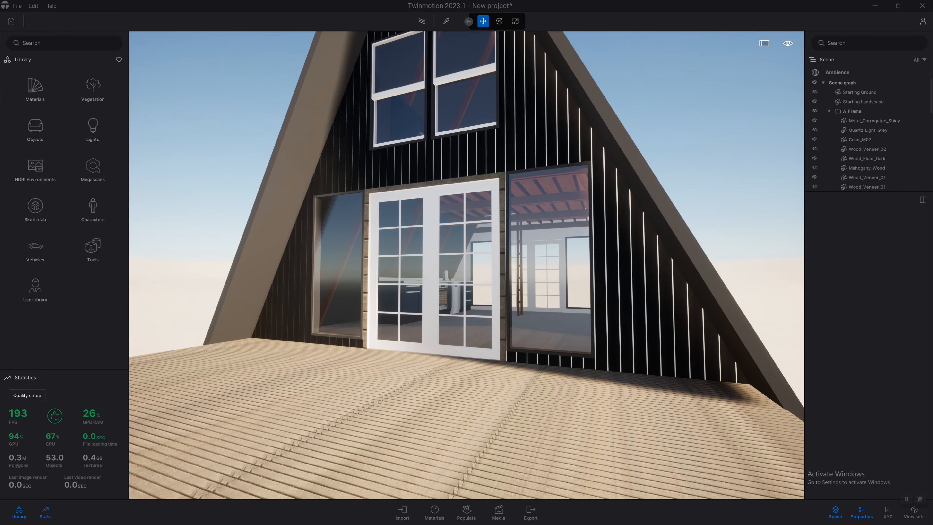
Inspect the front facade from higher, lower, nearer and farther camera positions
key(e)
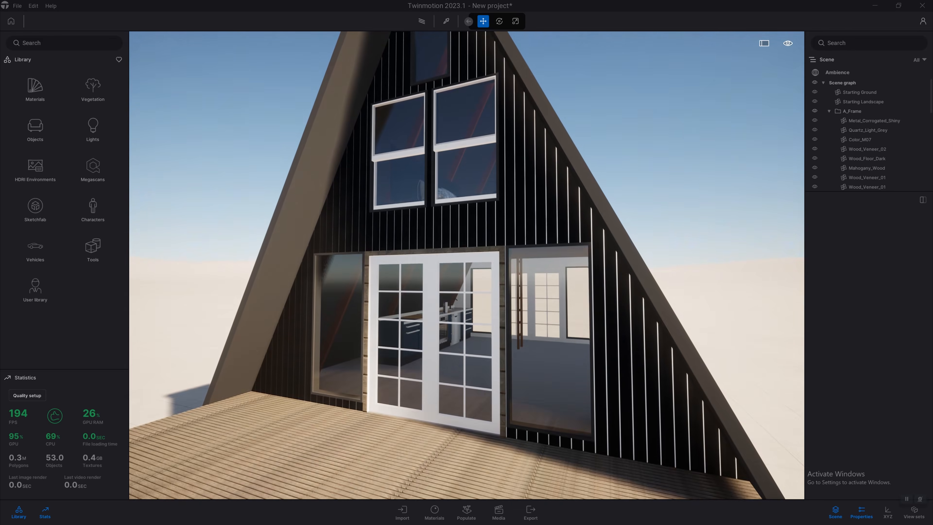
key(q)
key(s)
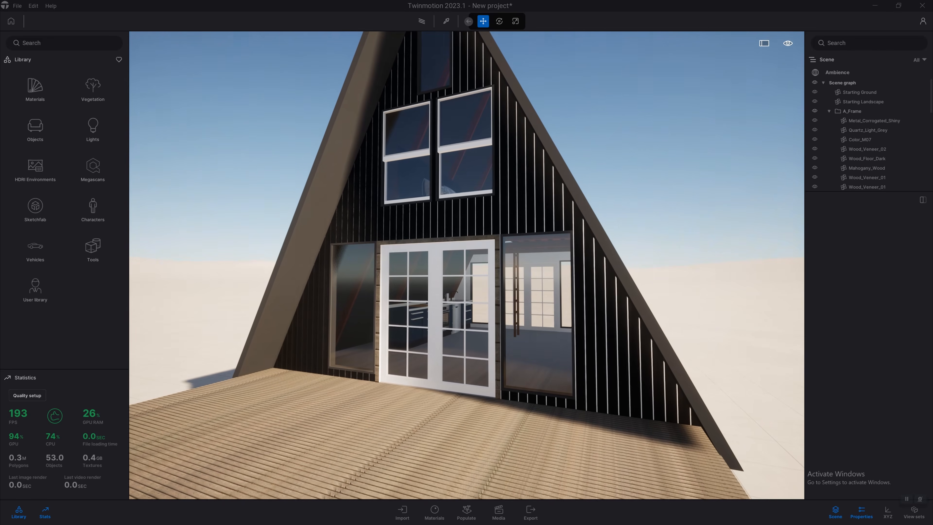
key(w)
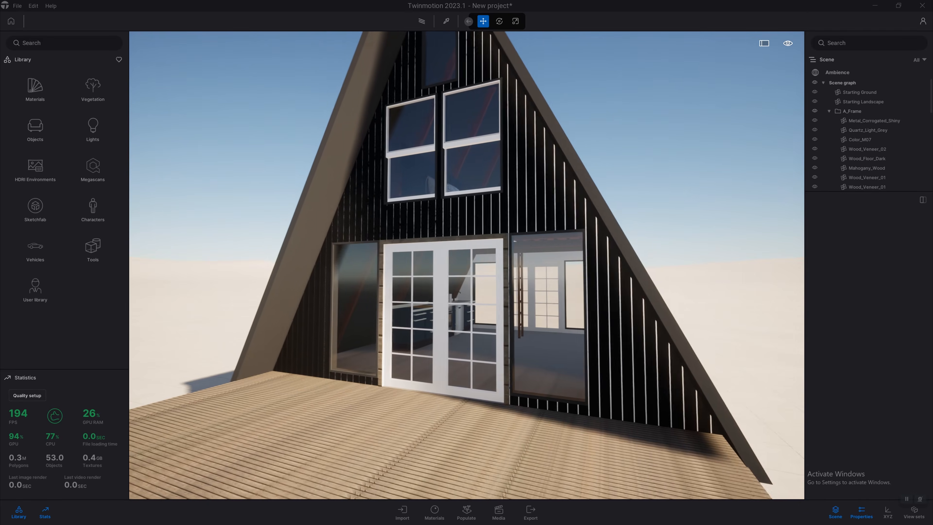
key(e)
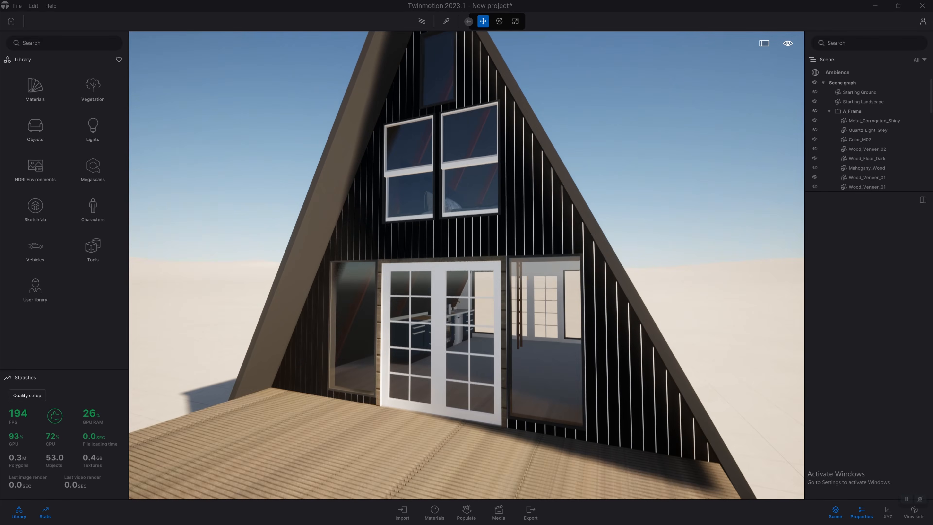
key(q)
key(e)
key(w)
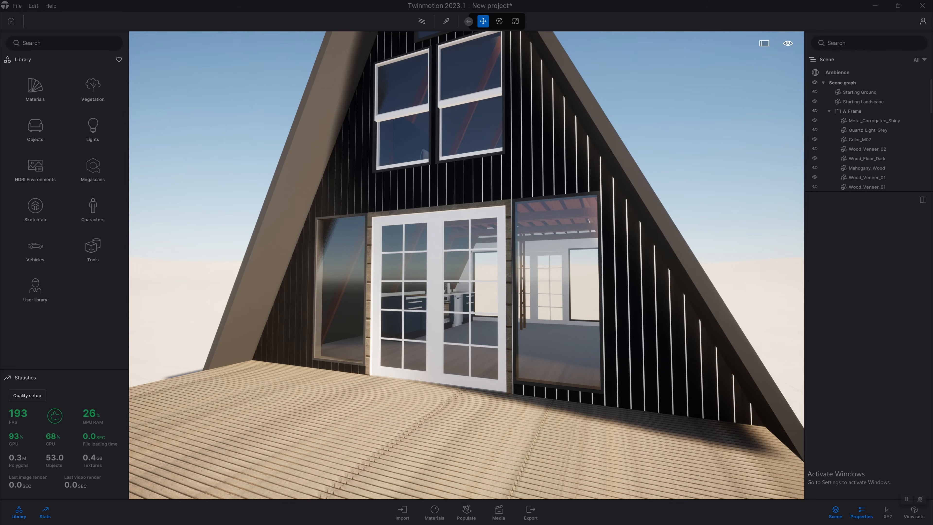
Switch the viewport navigation to Pedestrian mode
mouse_move(787, 43)
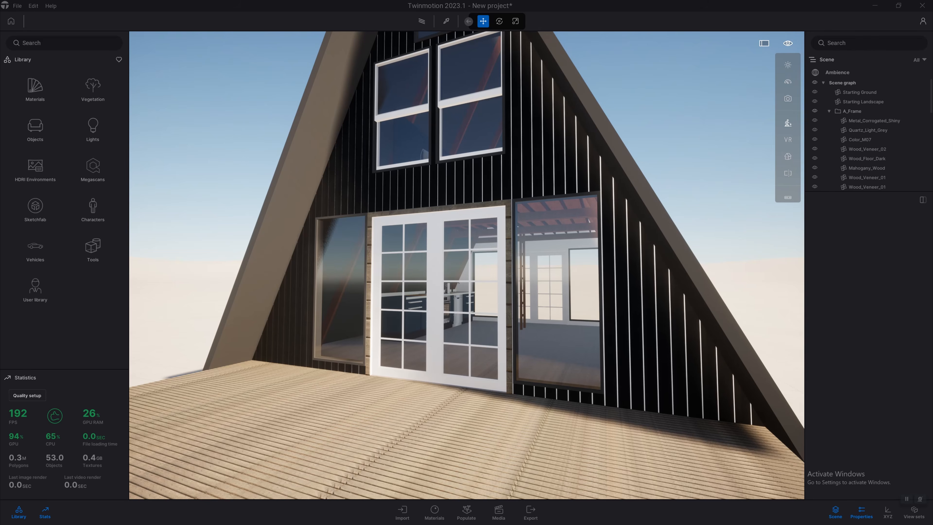
click(787, 122)
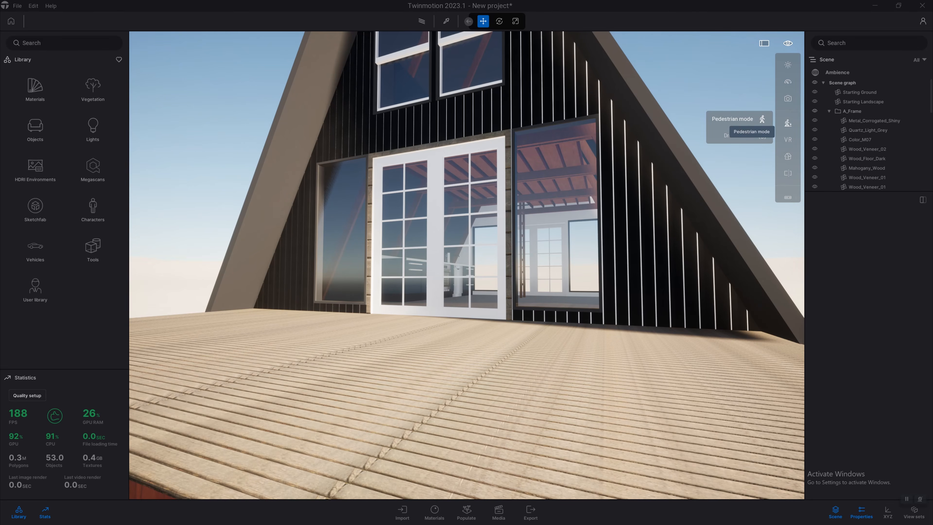
Examine the A-frame's front facade and deck in Pedestrian mode from farther back and at different camera heights
key(s)
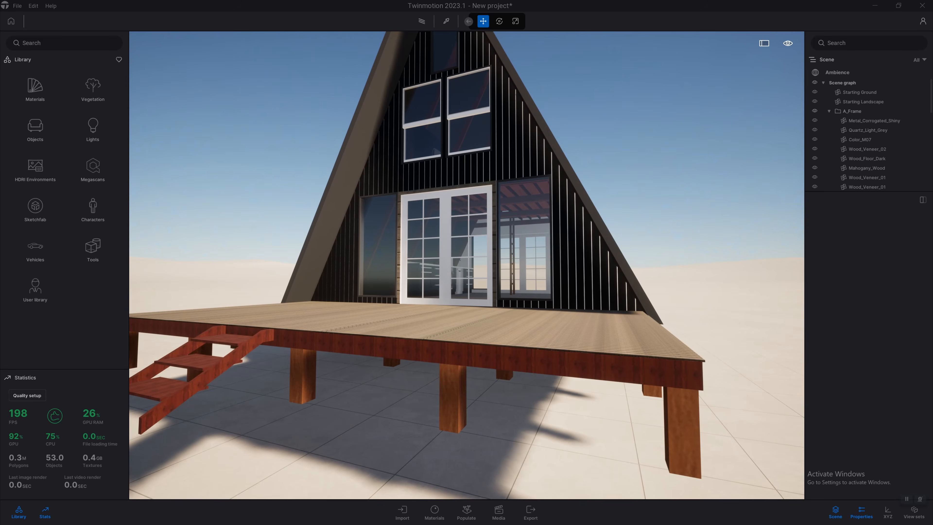
mouse_move(467, 262)
right_down()
mouse_move(341, 271)
mouse_move(469, 271)
right_up()
key(s)
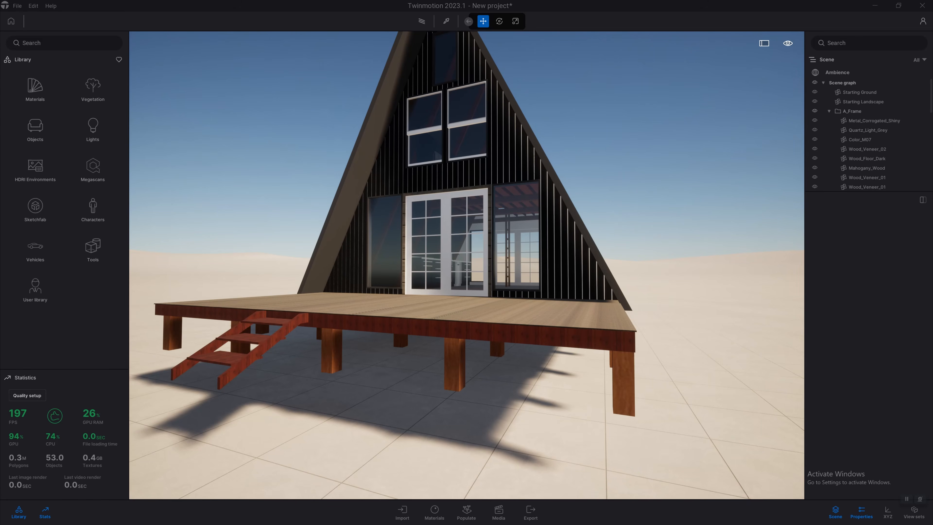
mouse_move(787, 123)
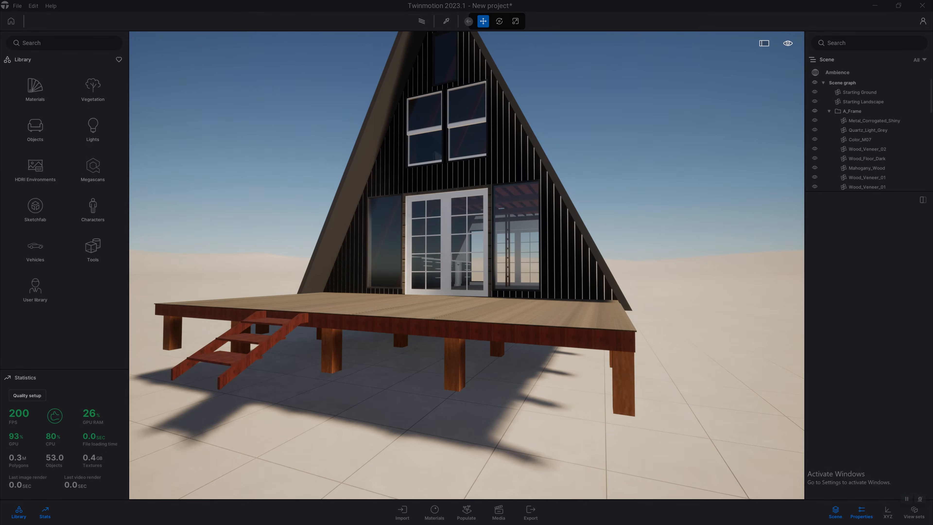
key(e)
key(q)
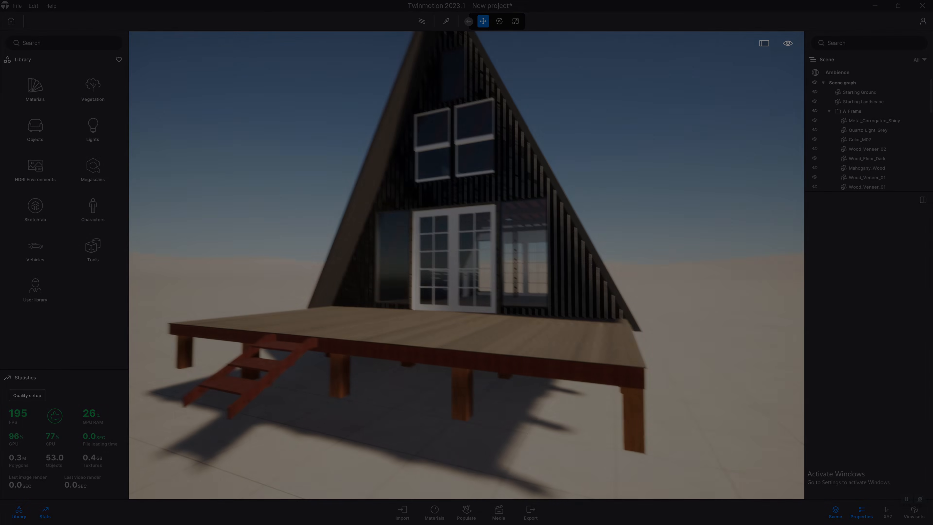
key(w)
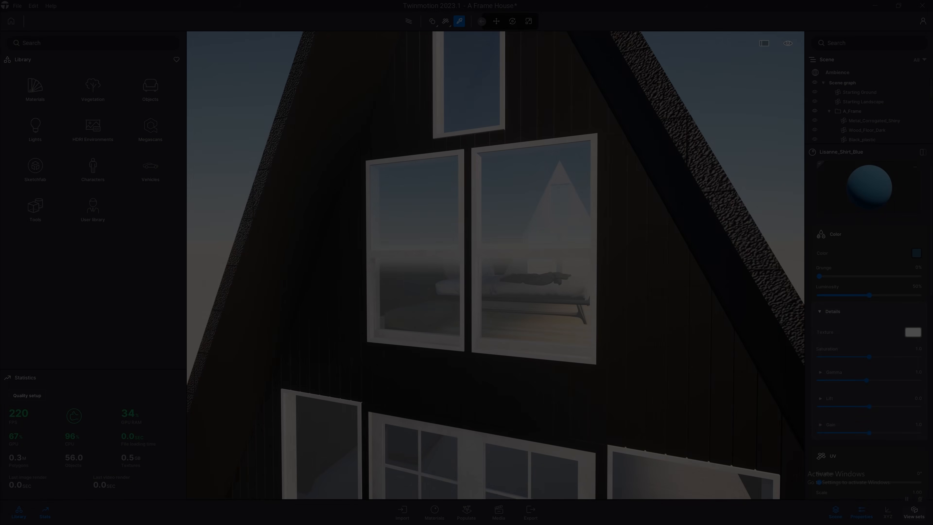
Inspect the exterior materials of the A Frame House project, from the facade windows down to the deck posts and around to the roof
key(d)
key(s)
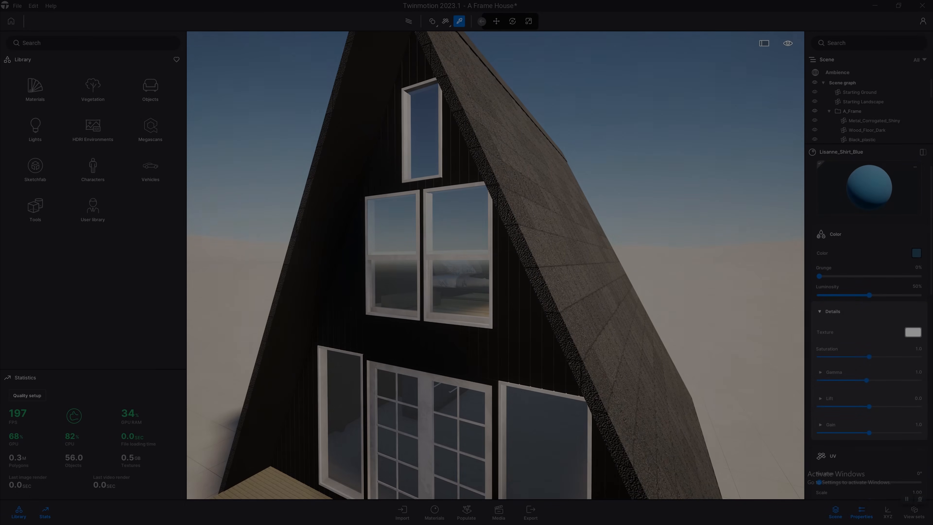
key(q)
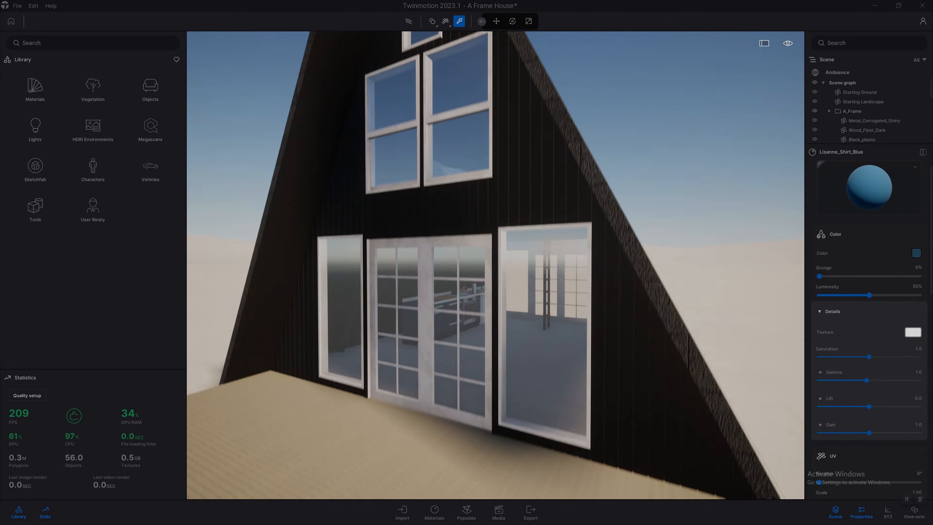
right_drag(495, 265, 591, 233)
key(s)
key(q)
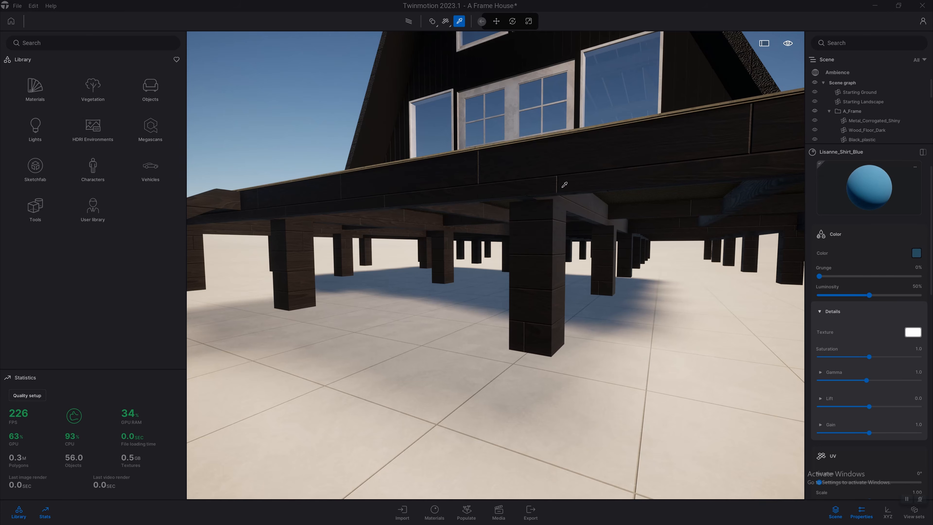
right_drag(569, 192, 564, 167)
key(e)
key(d)
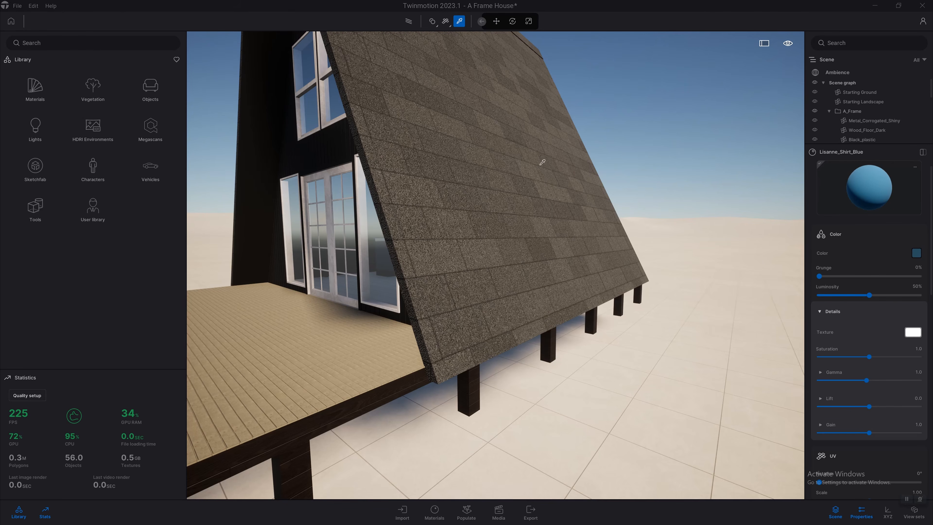
Inspect the roof edge and deck up close, leave the material picker, and view the front facade from afar and near the doors
right_drag(535, 266, 620, 304)
key(w)
key(a)
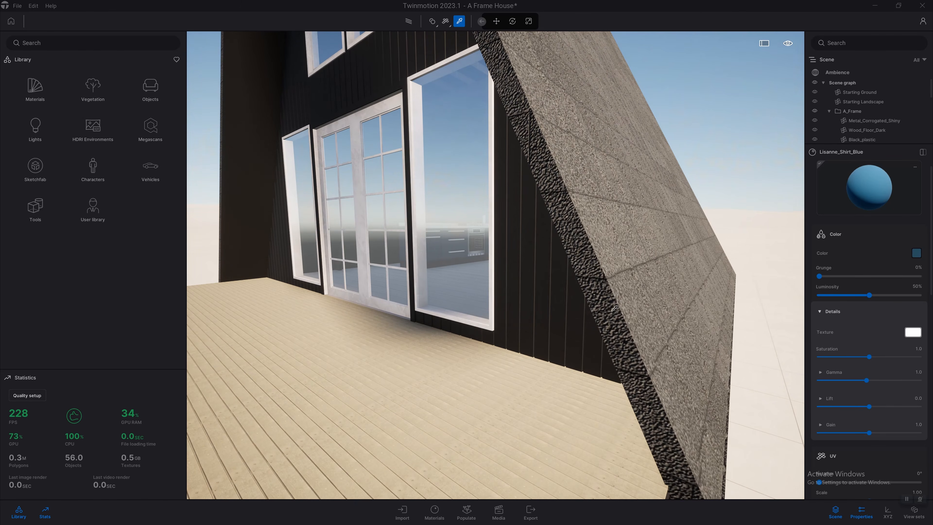
click(611, 311)
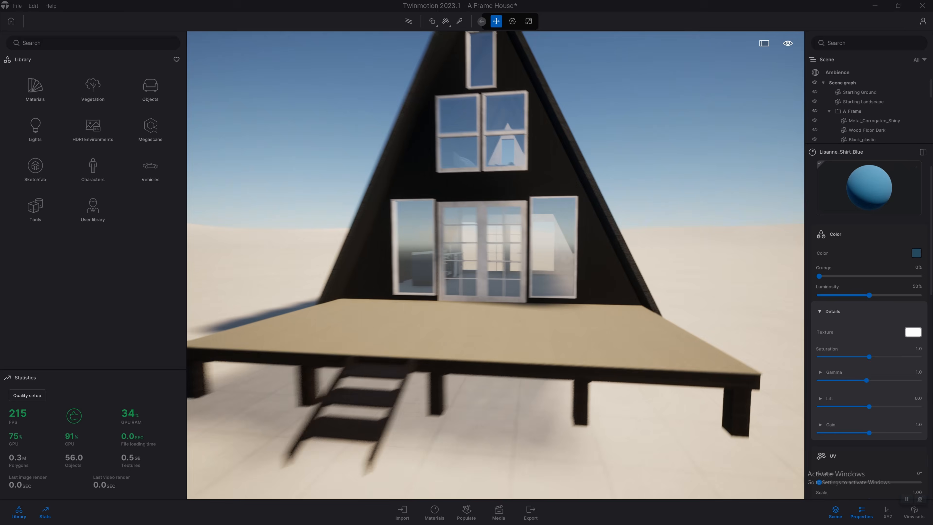
key(s)
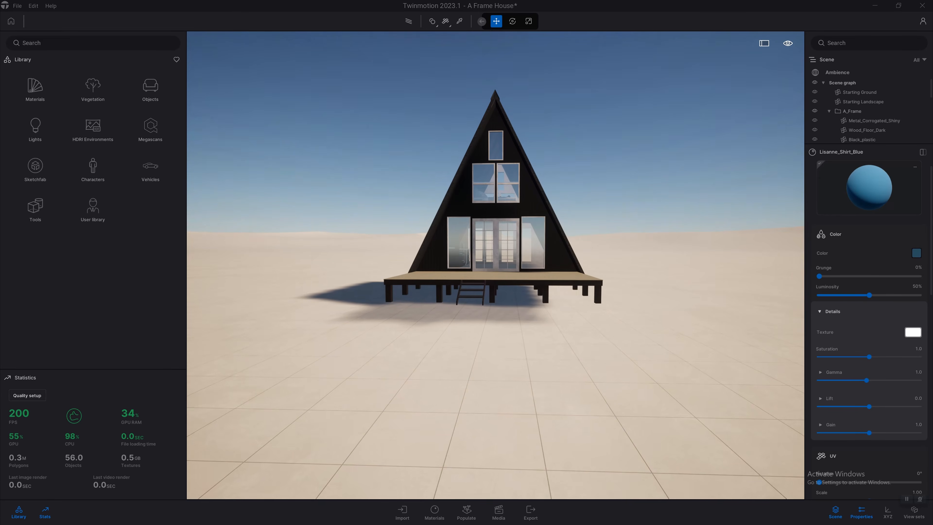
key(w)
key(w)
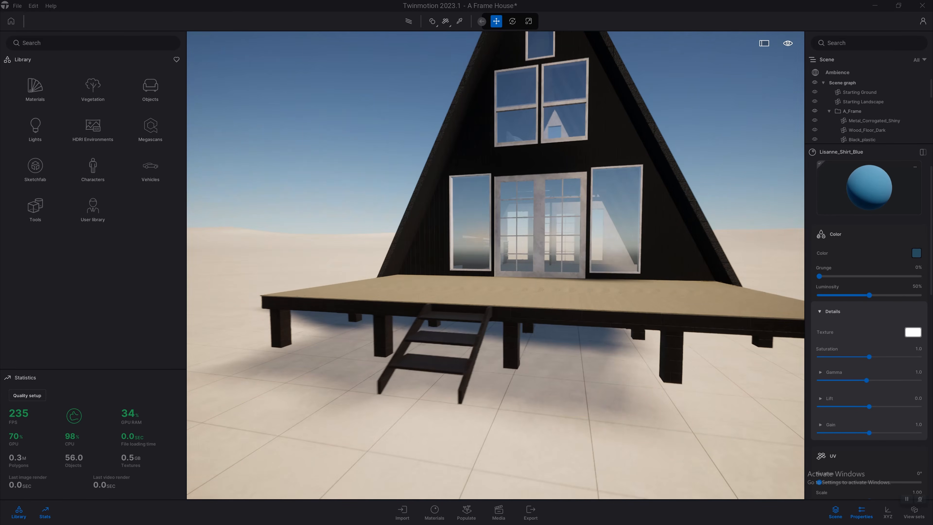
key(w)
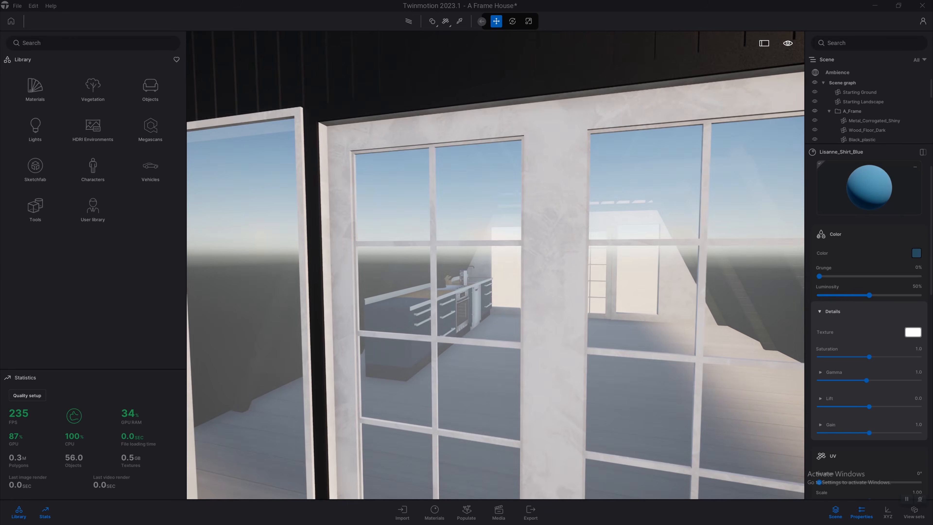
Enter the house through the front doors to view the blue kitchen cabinets, and clear the door selection
click(553, 263)
key(s)
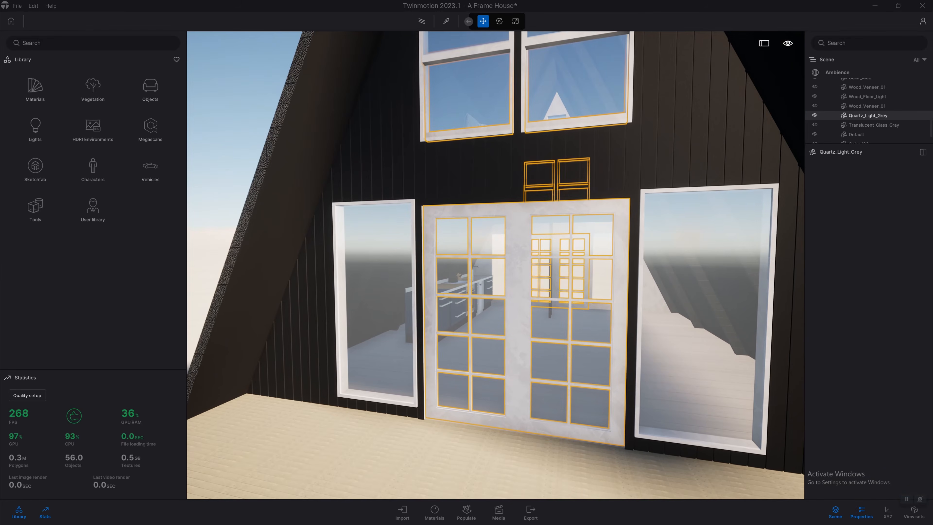
key(w)
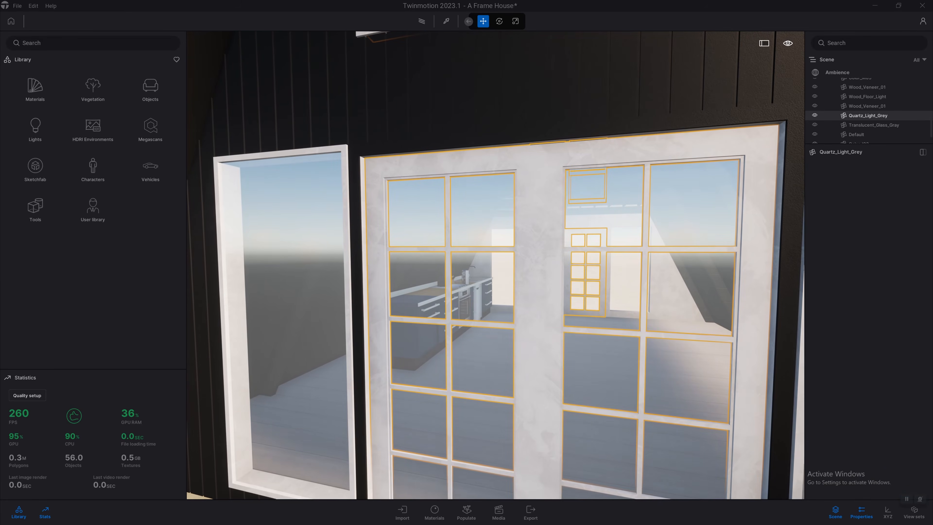
key(s)
key(w)
key(w)
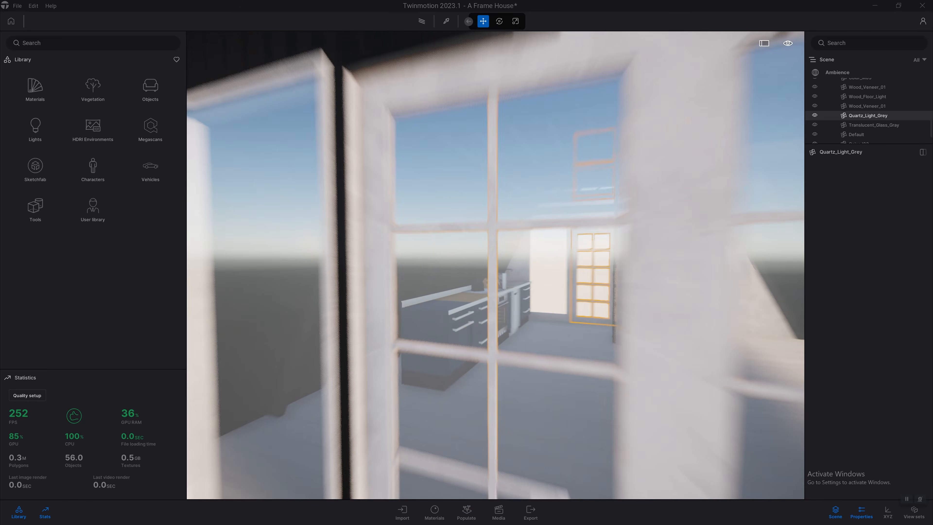
key(q)
key(w)
key(s)
key(e)
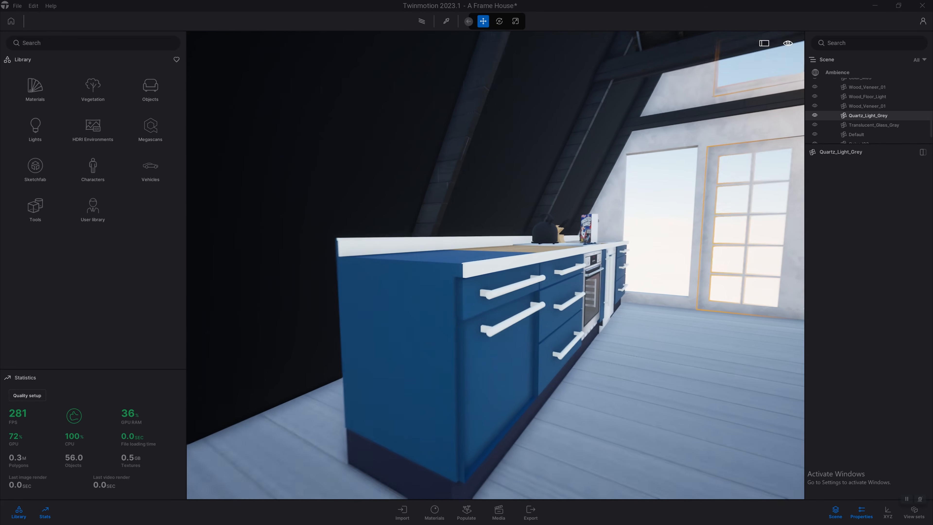
key(Escape)
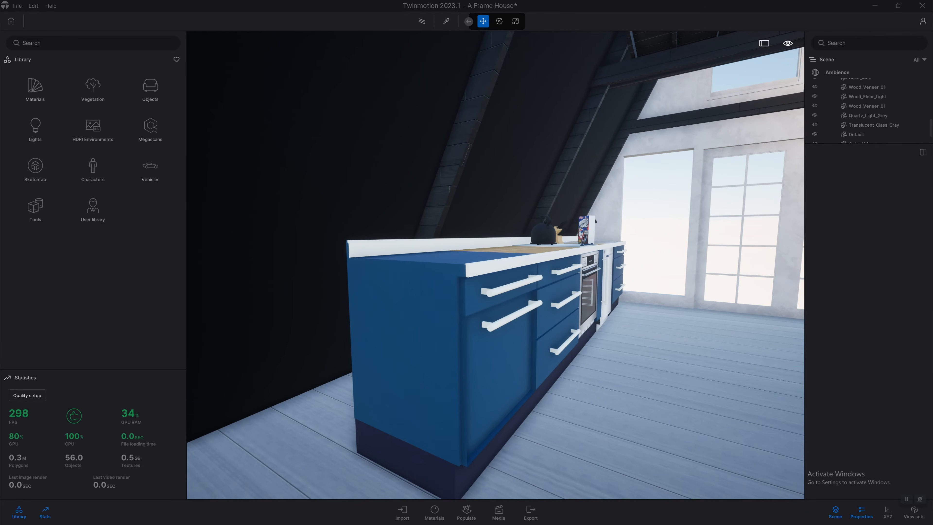
Pick the blue material of the kitchen cabinets and lower its roughness to 48%
key(t)
click(423, 303)
scroll(869, 330, down, 4)
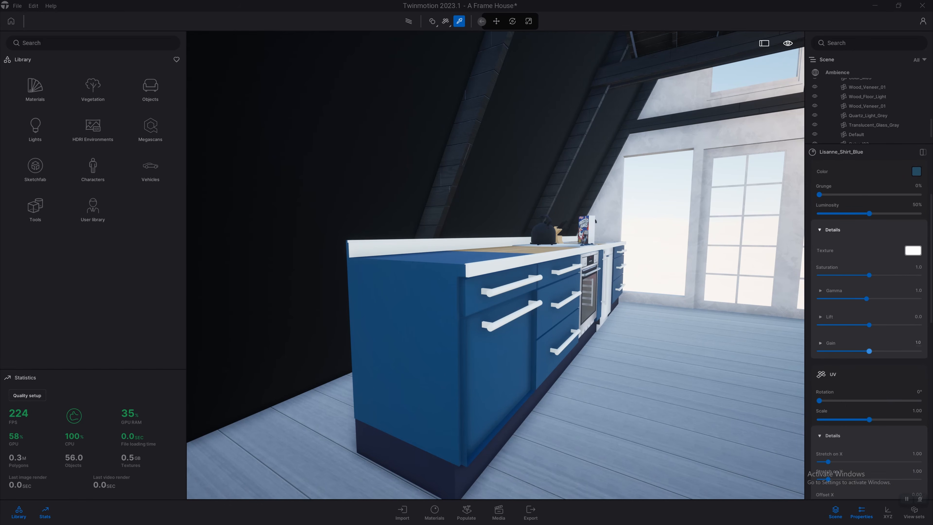
click(831, 182)
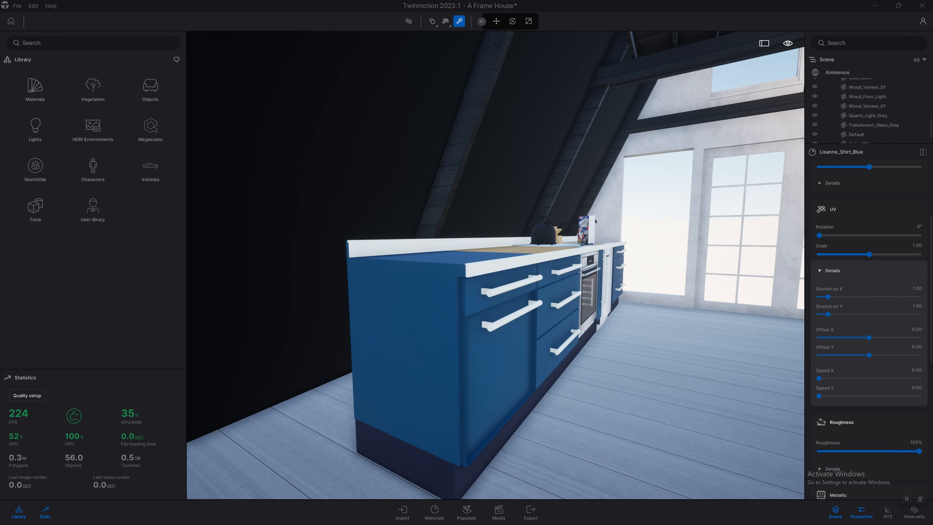
drag(919, 450, 867, 451)
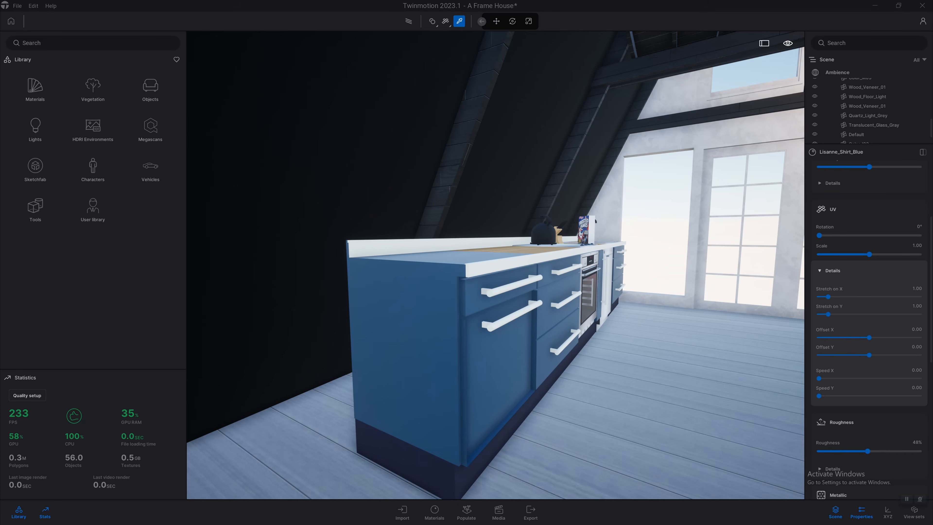
Try the Chrome metal material on the blue cabinets, undo it, and apply Chrome to the white drawer handles instead
click(35, 88)
click(93, 86)
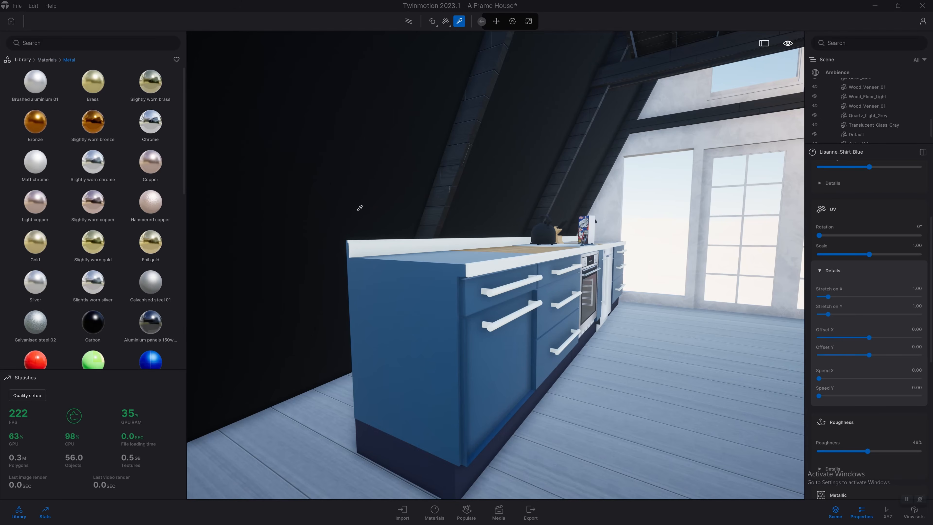
drag(150, 121, 406, 323)
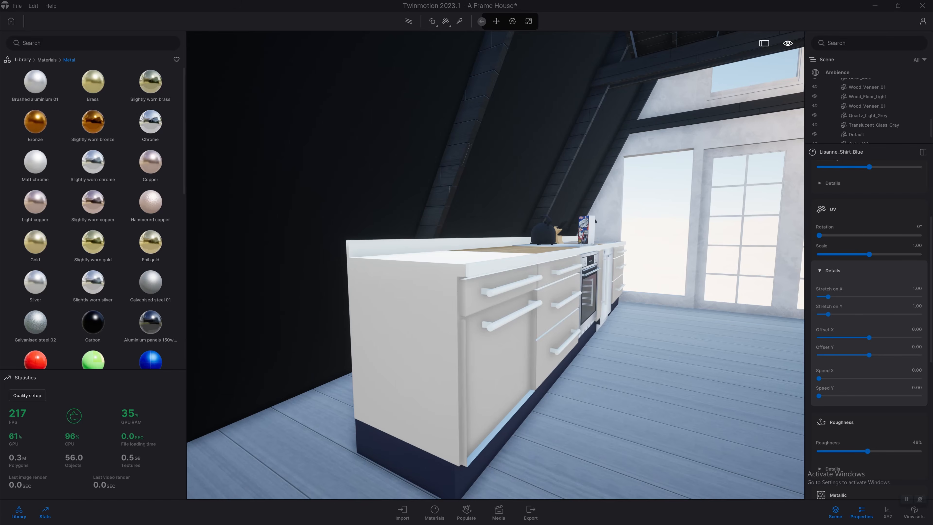
key(ctrl+z)
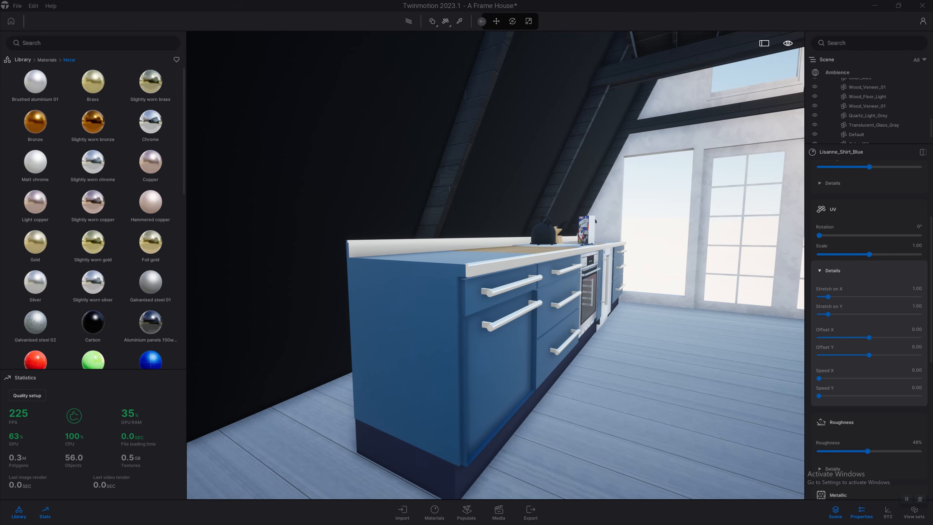
click(150, 122)
Apply the Carbon metal material to the kettle on the cooktop
mouse_move(496, 264)
right_down()
mouse_move(600, 264)
mouse_move(440, 265)
mouse_move(495, 279)
mouse_move(422, 279)
mouse_move(495, 265)
right_up()
key(w)
key(w)
key(e)
key(s)
scroll(93, 184, down, 1)
scroll(93, 207, down, 2)
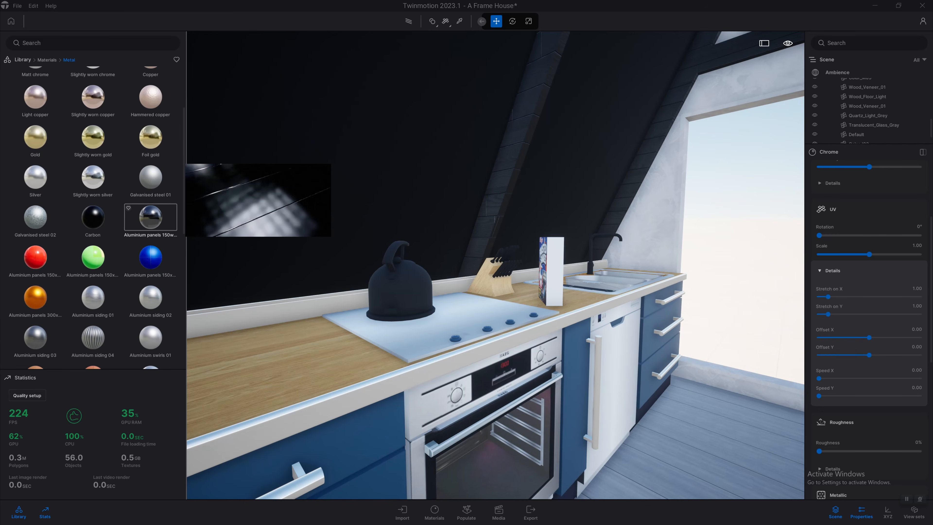
key(w)
drag(93, 216, 332, 299)
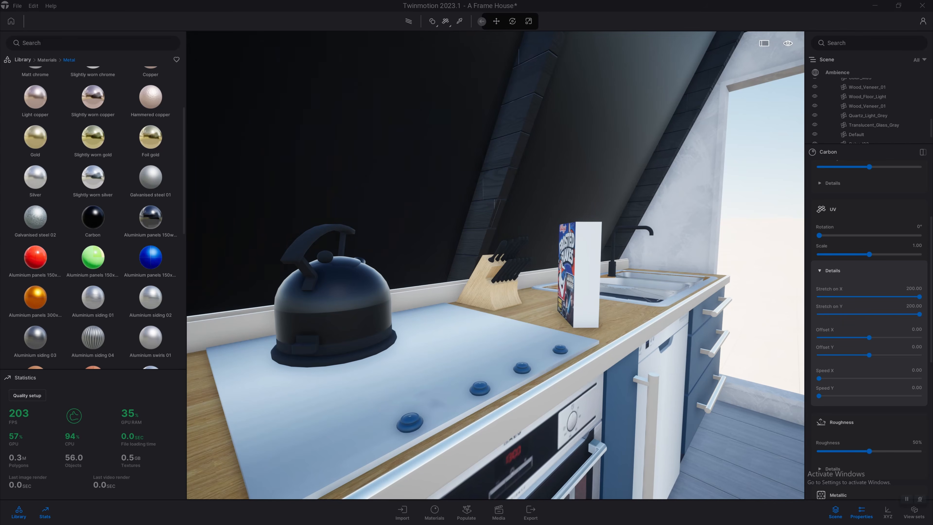
Look over the kitchen appliances, browse the other metal materials, and undo the Carbon material on the kettle
key(d)
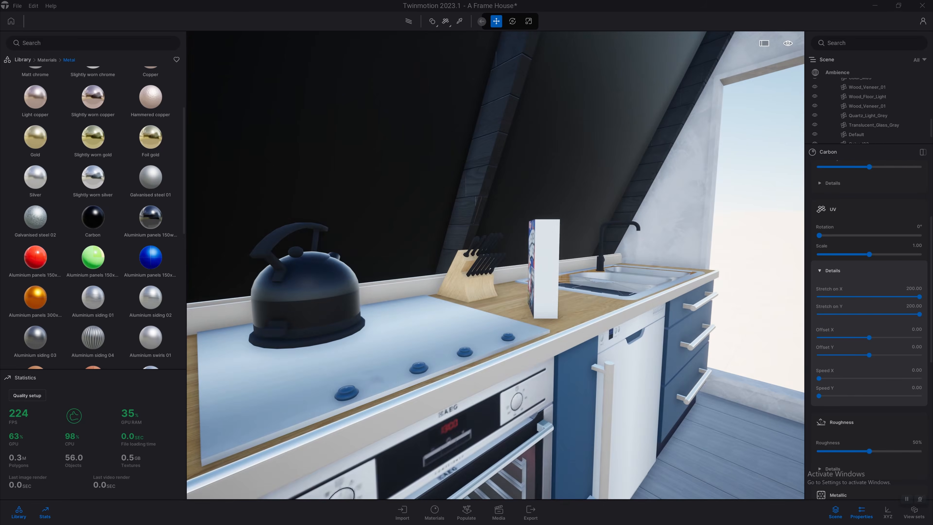
key(q)
key(s)
scroll(93, 257, down, 2)
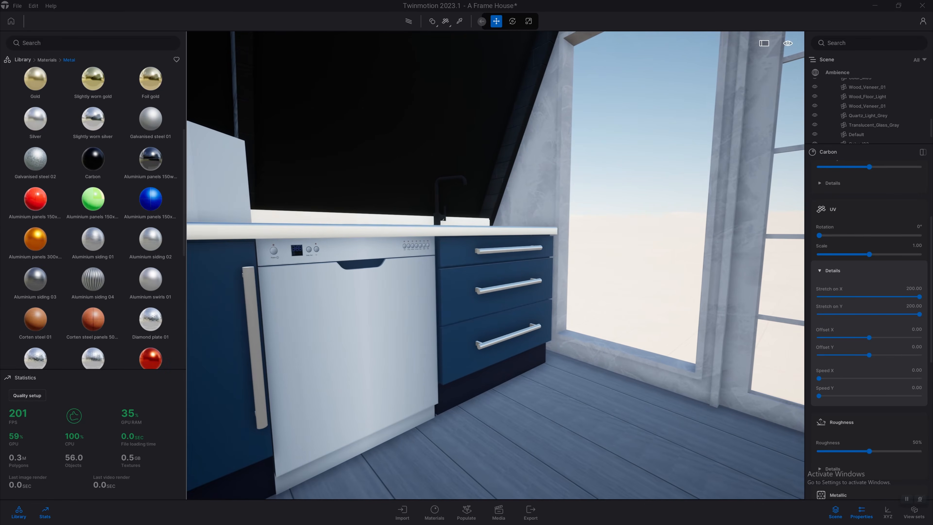
key(a)
drag(150, 279, 156, 208)
scroll(154, 250, down, 2)
key(s)
key(a)
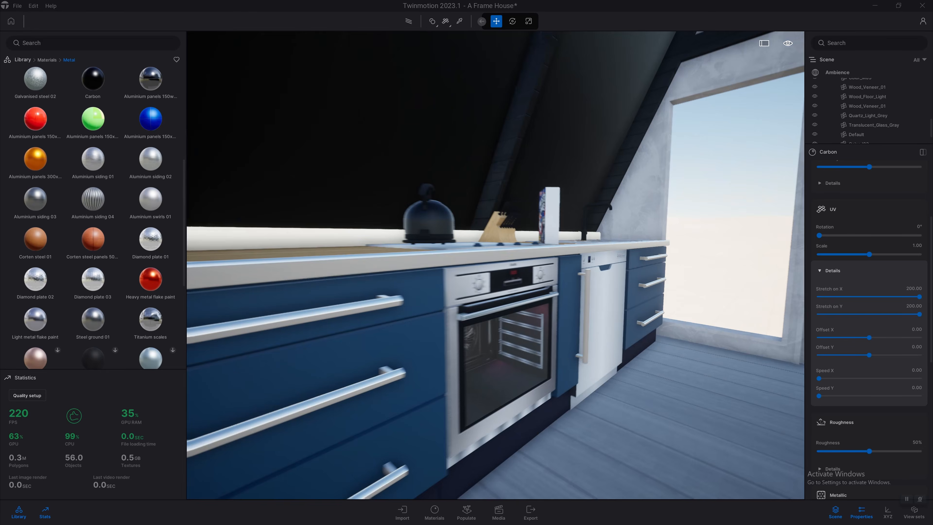
key(ctrl+z)
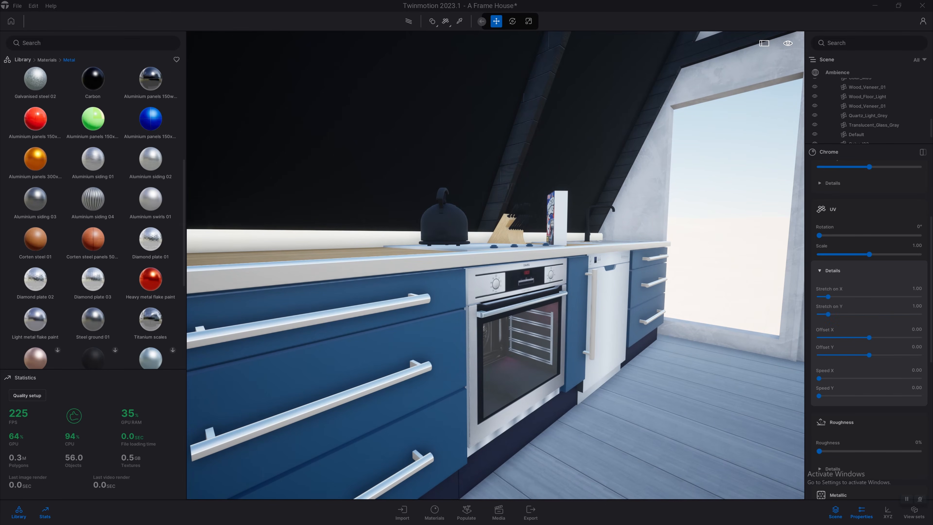
Return to the cooktop and reapply the Carbon metal material to the kettle
key(a)
key(e)
key(w)
key(w)
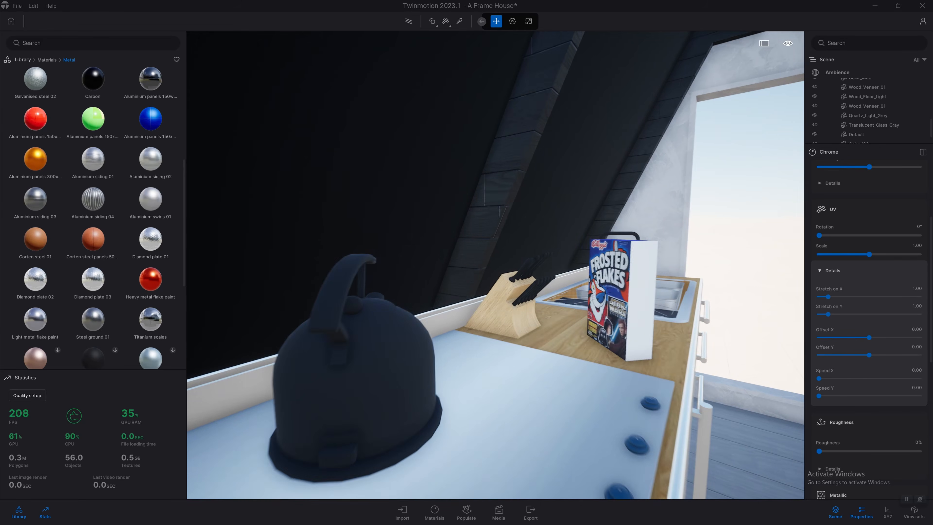
key(s)
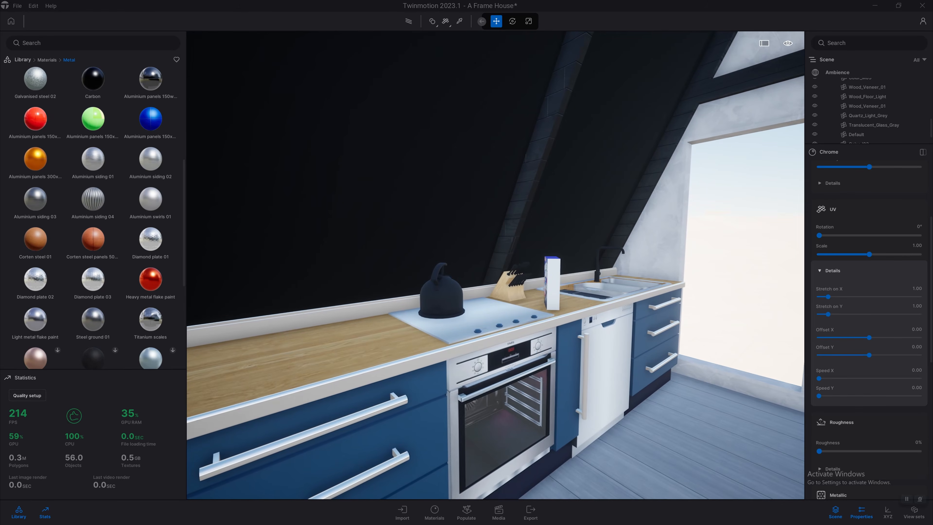
scroll(93, 300, down, 2)
scroll(93, 301, up, 3)
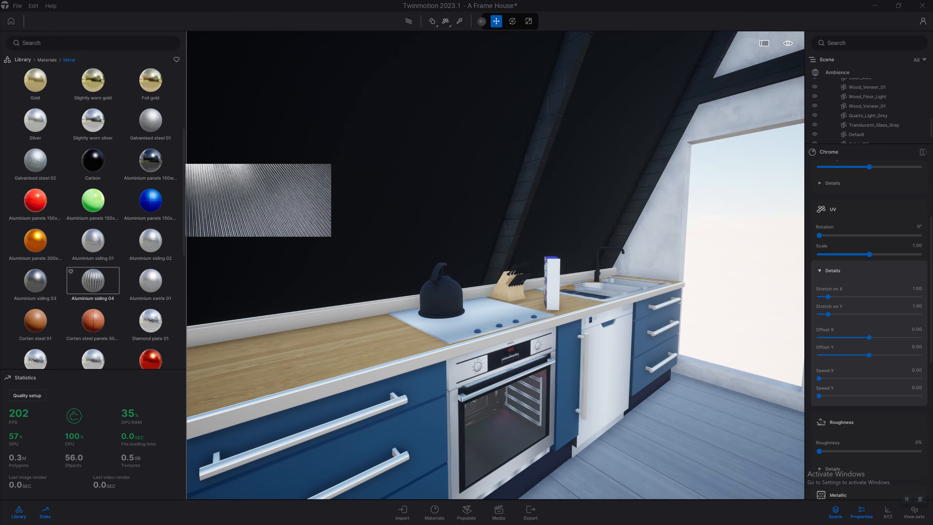
key(w)
key(a)
drag(92, 160, 240, 275)
key(w)
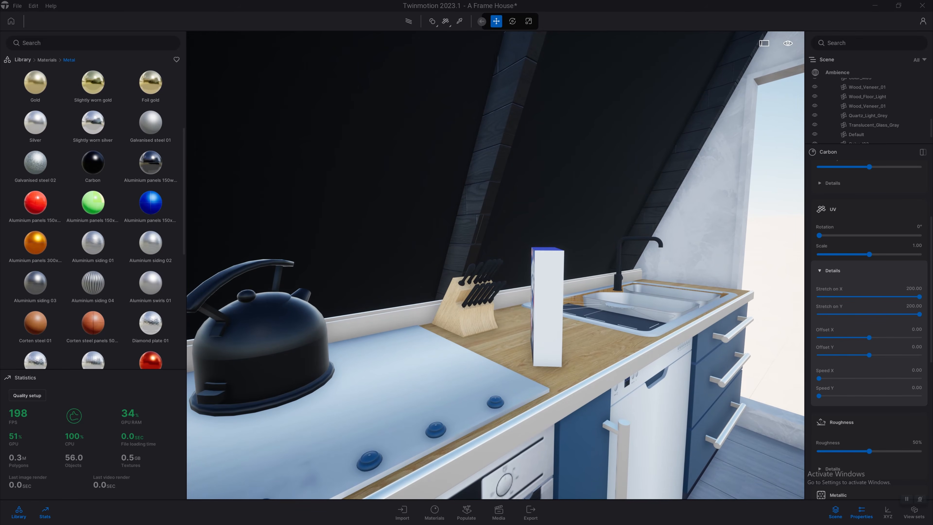
Look over the upstairs bedroom and the front facade of the A-frame house from outside
key(s)
right_drag(241, 275, 435, 262)
key(s)
key(e)
key(w)
key(s)
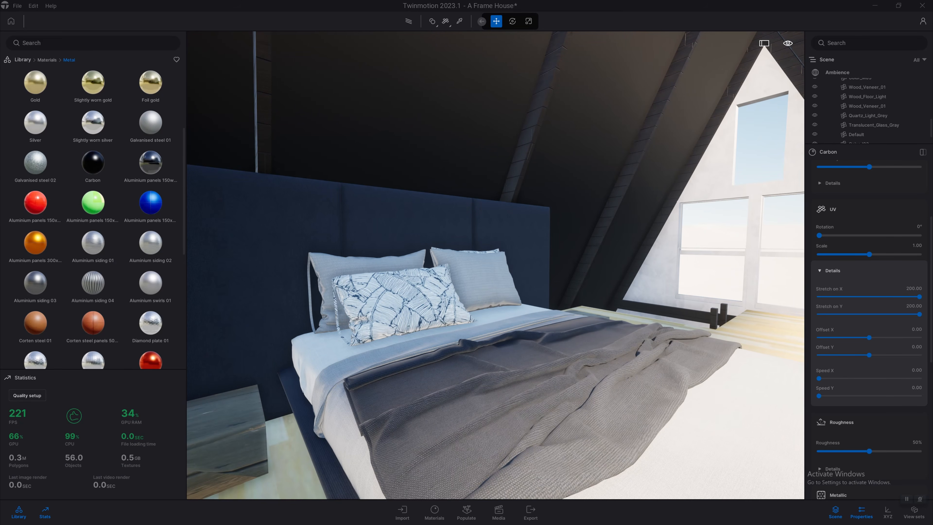
key(s)
right_drag(435, 261, 451, 282)
key(s)
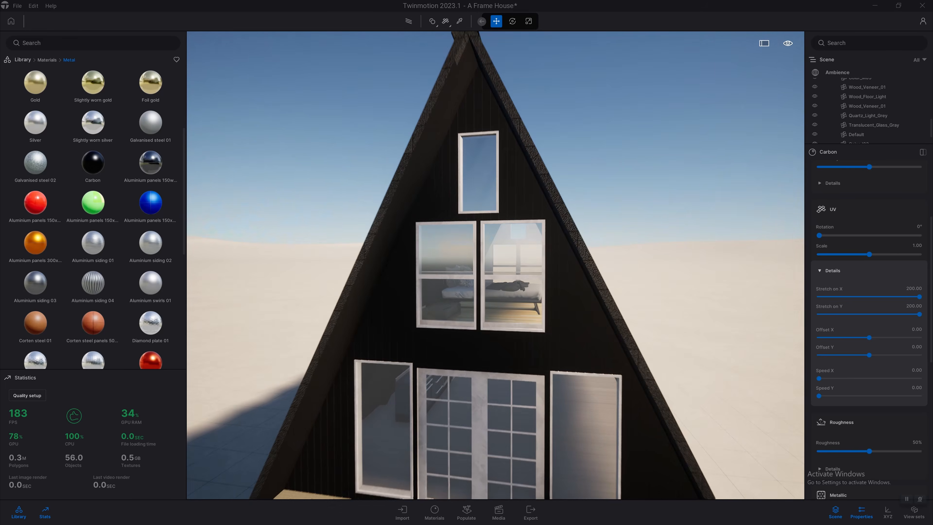
key(s)
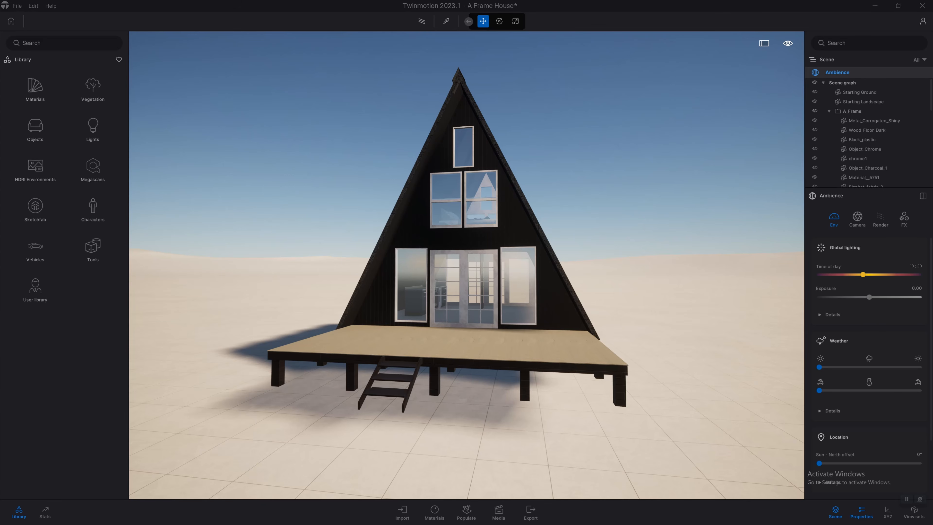
Search the Megascans library for the asset Vlyjcbq
click(92, 170)
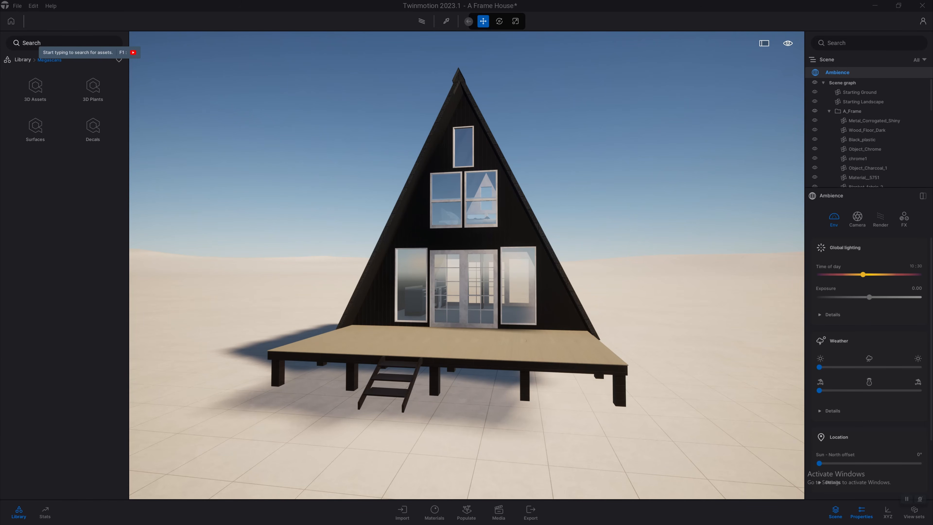
key(Return)
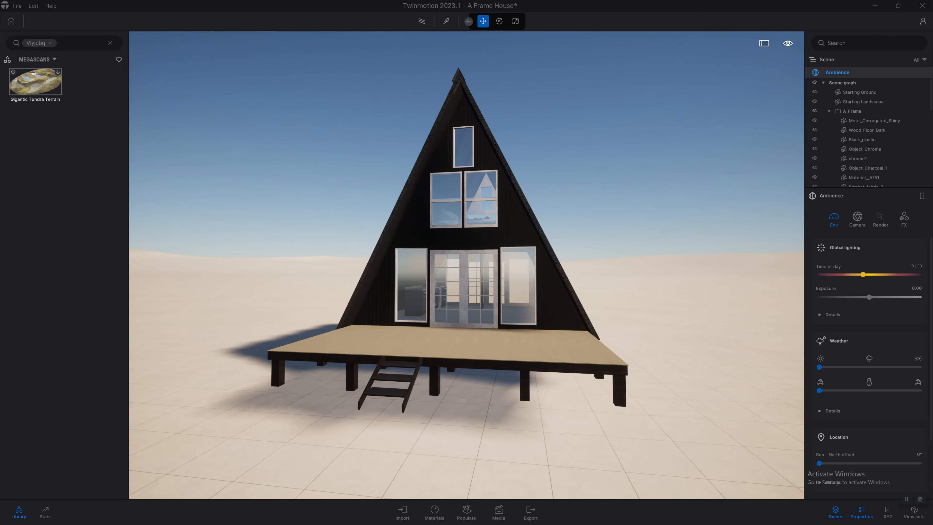
Switch to Quixel Bridge and browse the favorite terrains, rocks and surfaces, including the Gigantic Tundra Terrain
key(alt+Tab)
key(alt+Tab)
key(alt+Tab)
key(alt+Tab)
key(alt+Tab)
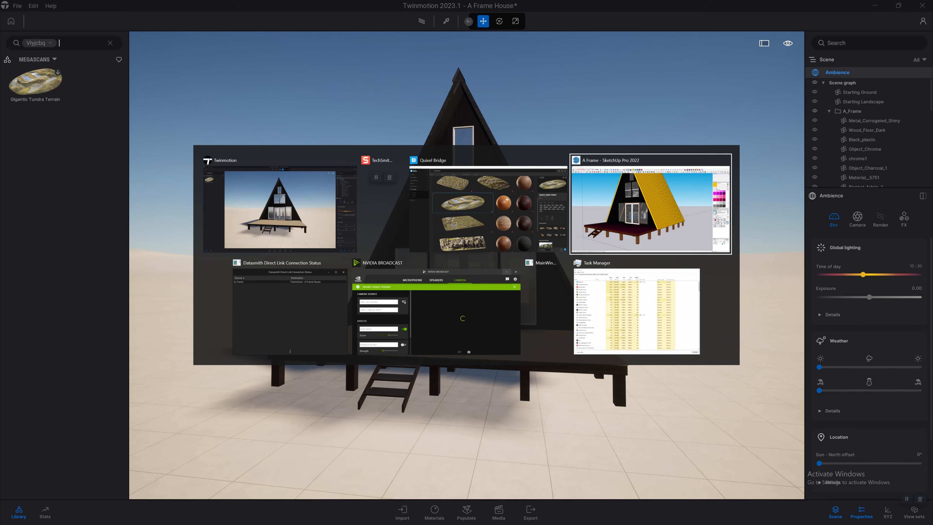
key(alt+Tab)
key(alt+Tab)
key(alt+Tab)
key(alt+Tab)
key(alt+Tab)
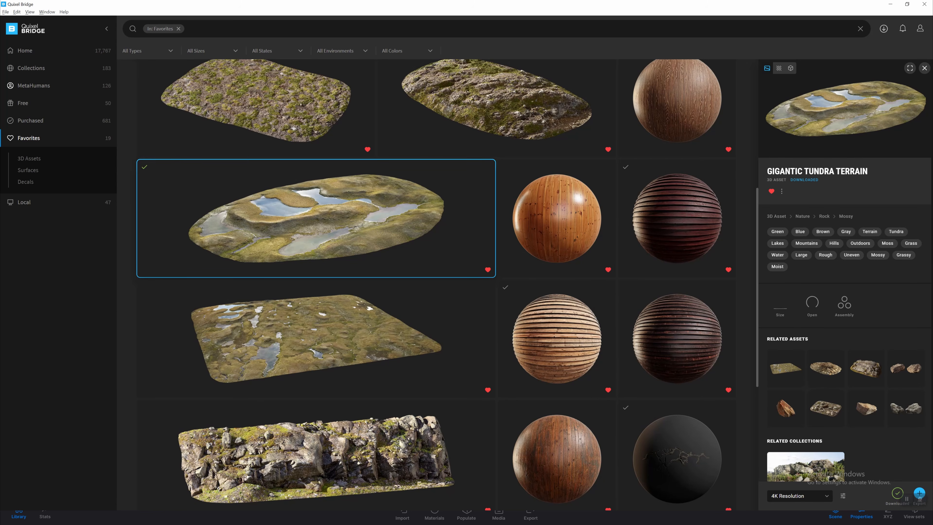
scroll(367, 282, up, 5)
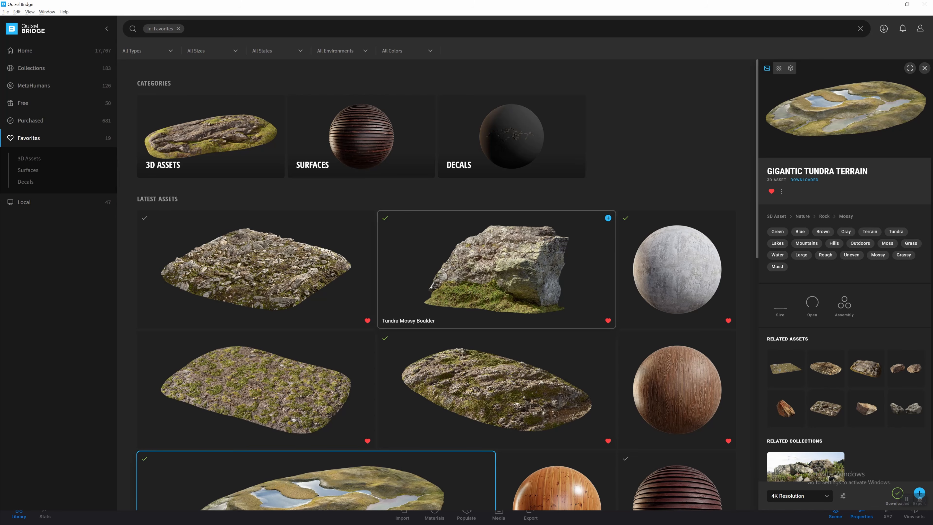
scroll(257, 279, down, 3)
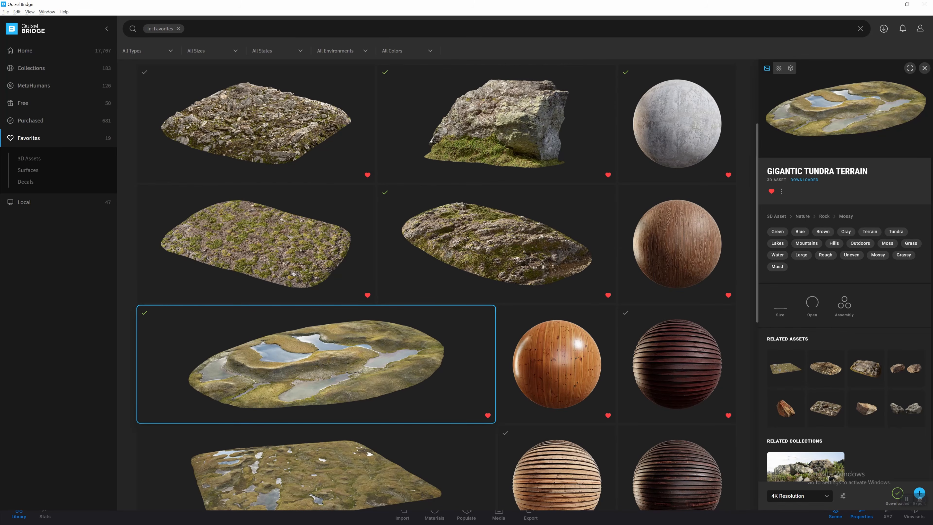
scroll(437, 283, down, 3)
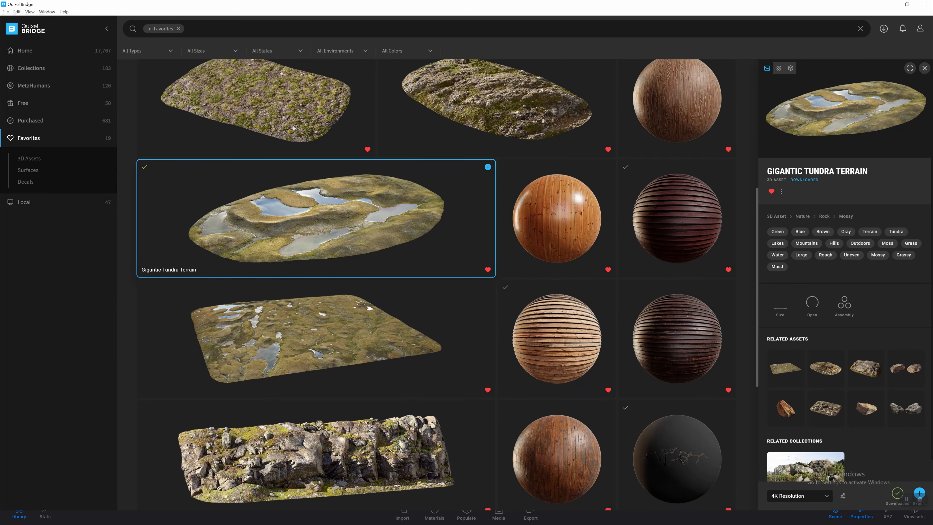
scroll(316, 183, down, 2)
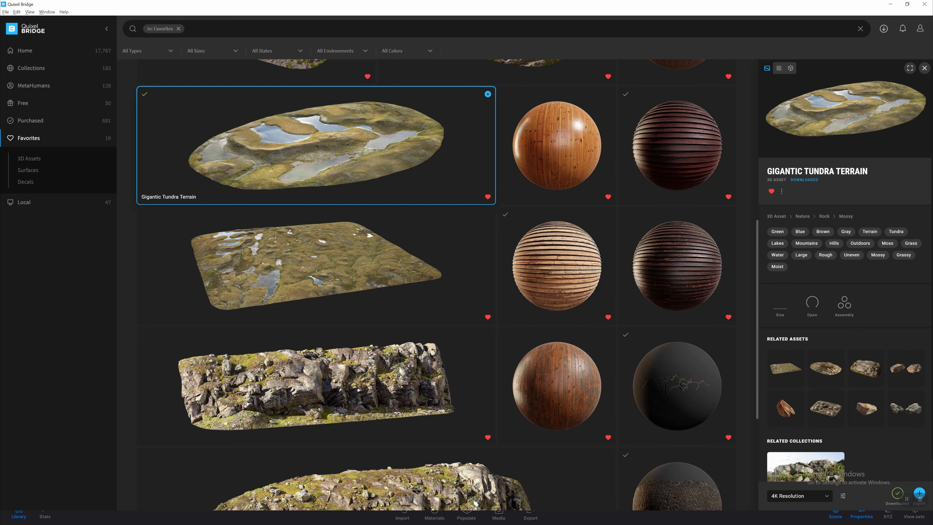
scroll(367, 304, down, 4)
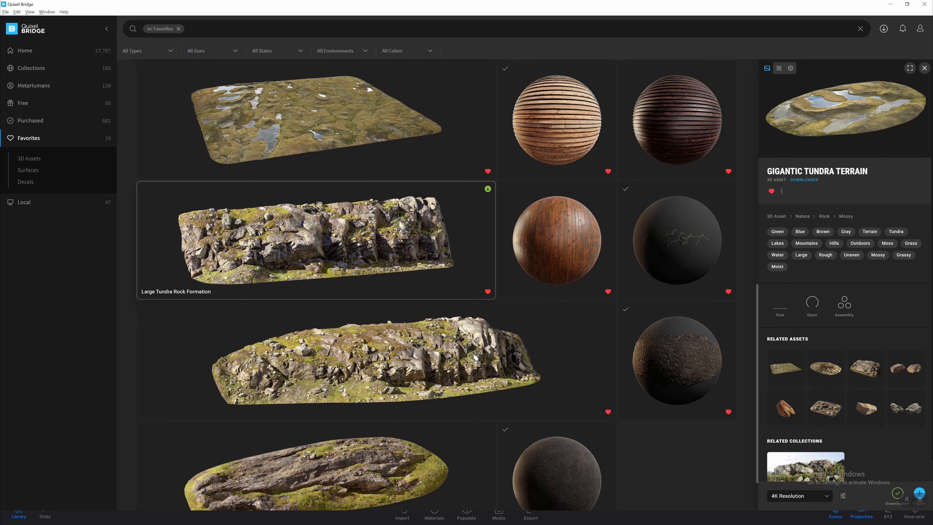
scroll(367, 272, down, 2)
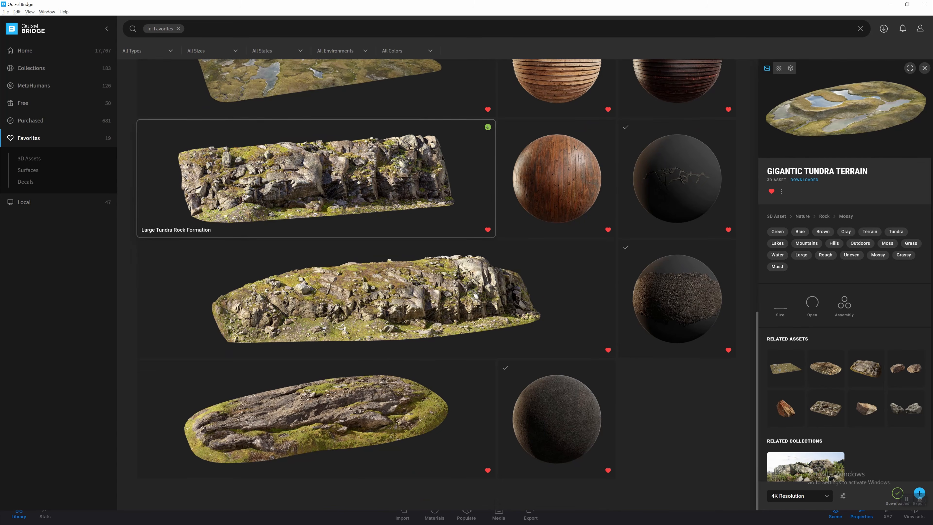
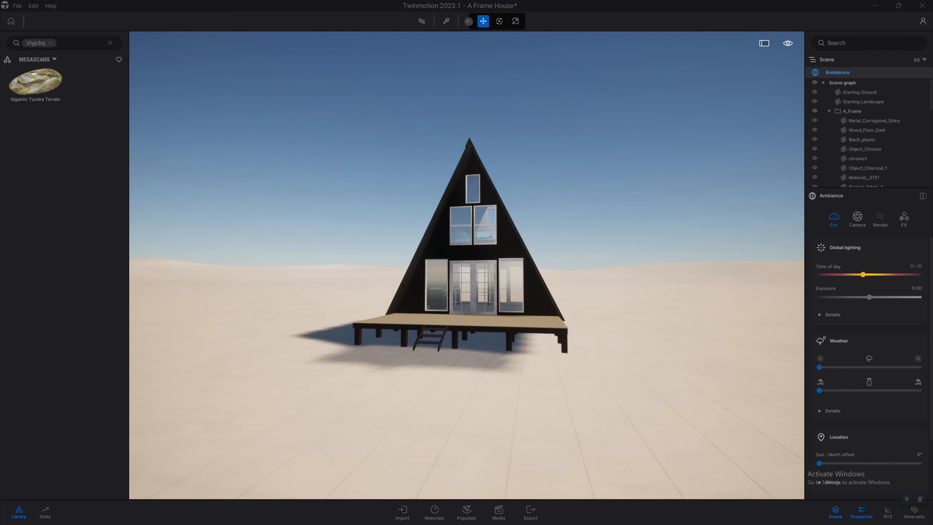
Place the Gigantic Tundra Terrain asset in the scene around the A-frame house and undo the last move
scroll(467, 264, down, 3)
drag(35, 82, 451, 331)
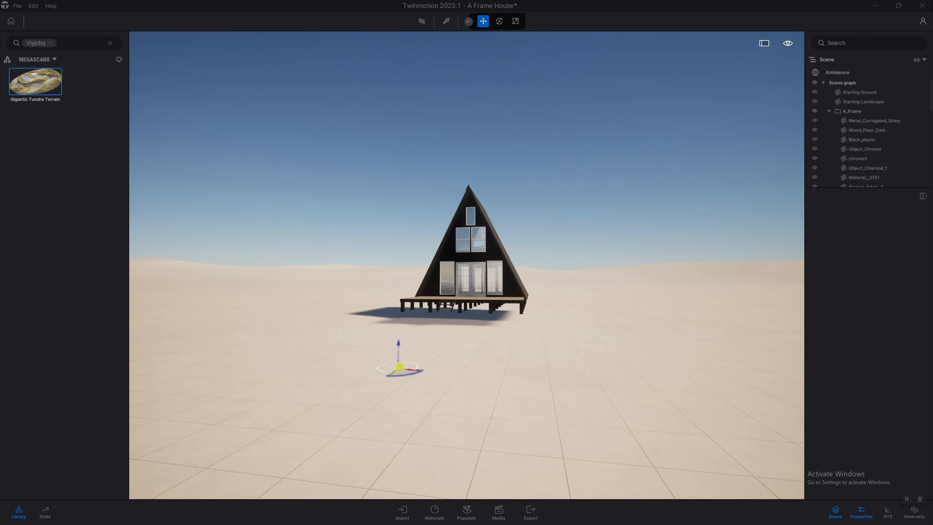
drag(399, 367, 411, 374)
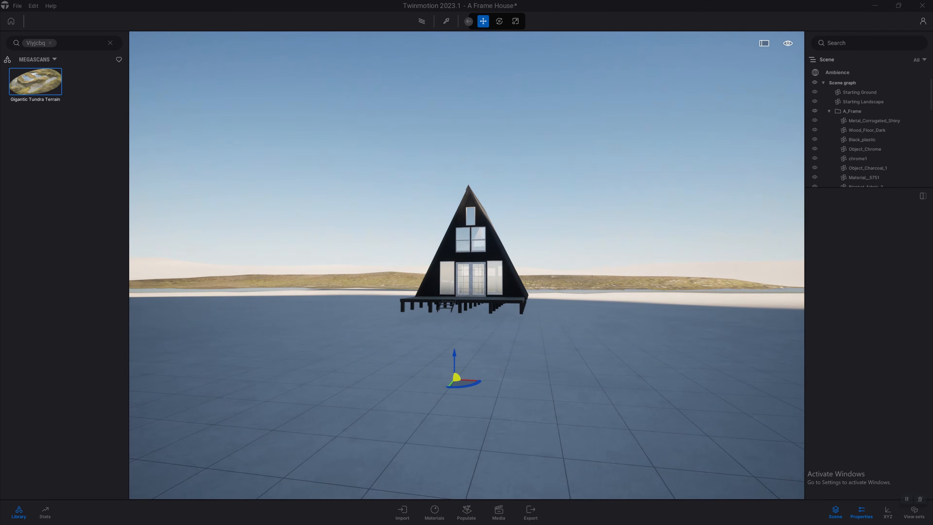
key(s)
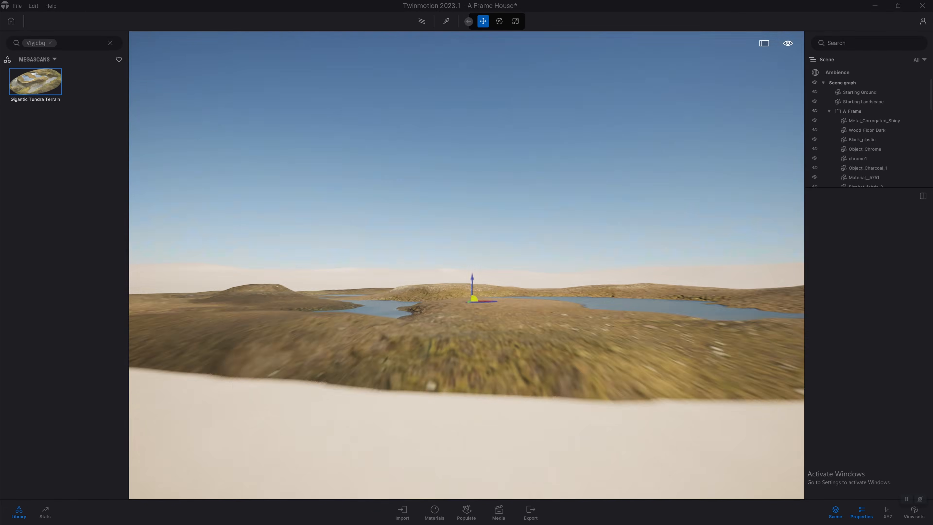
drag(472, 296, 573, 326)
key(ctrl+z)
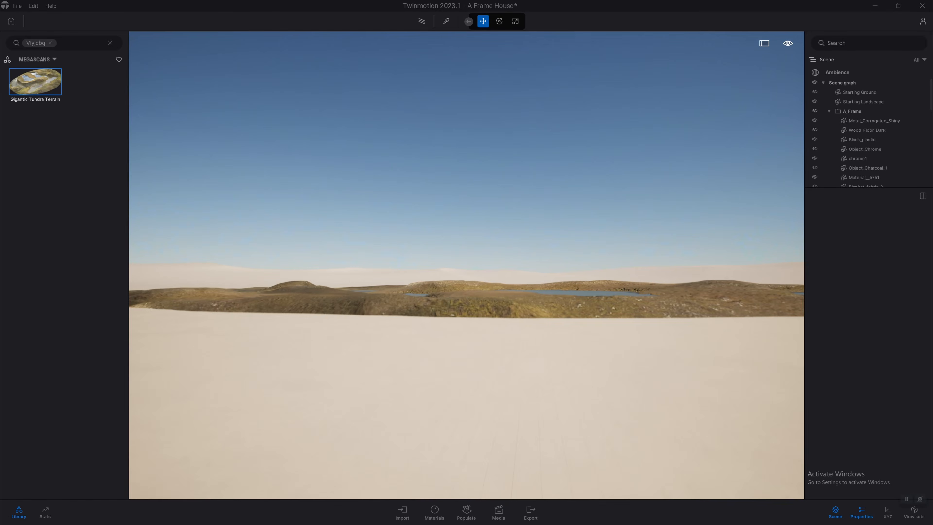
Select the Gigantic Tundra Terrain and lower it vertically by about 640
key(e)
key(e)
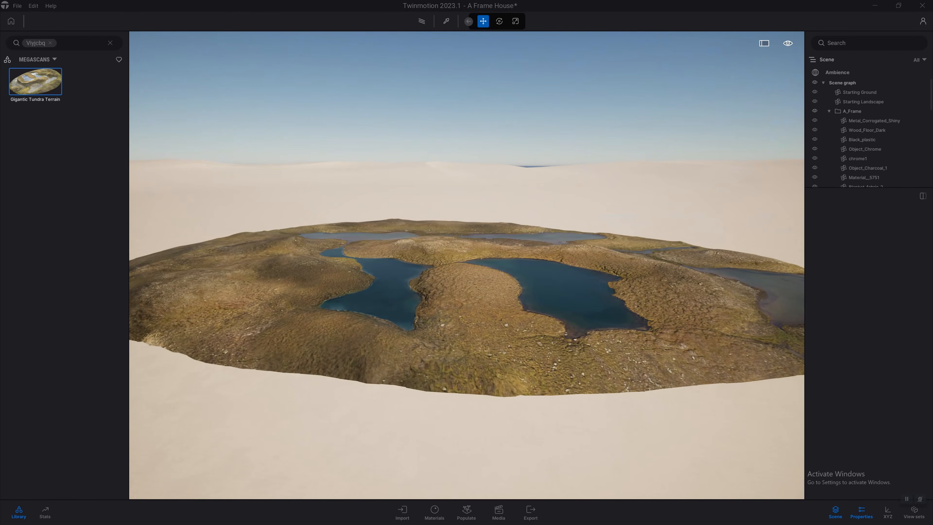
key(w)
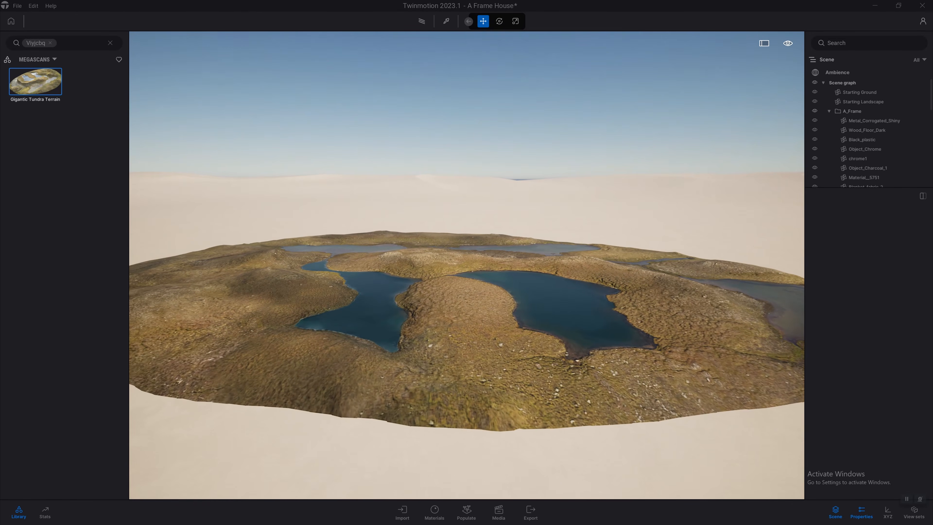
click(442, 267)
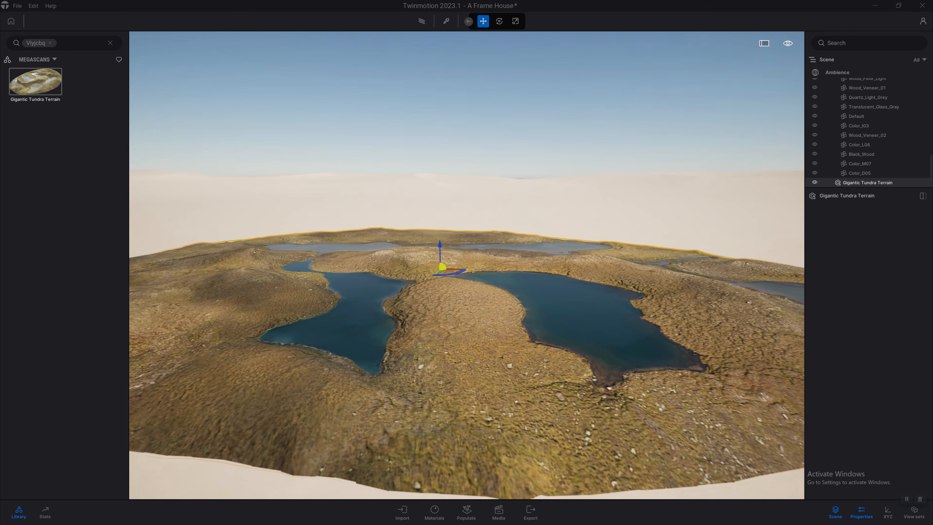
shift+middle_drag(442, 267, 441, 235)
click(441, 230)
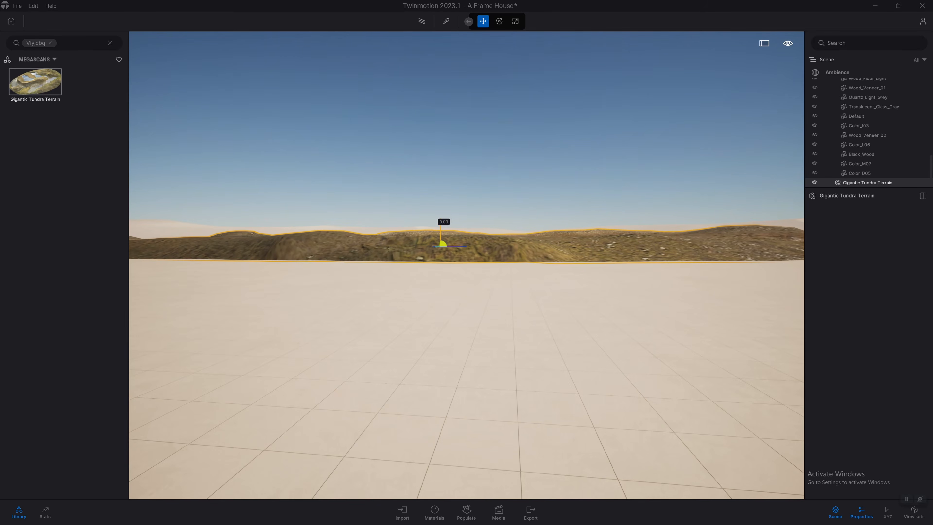
mouse_move(440, 229)
mouse_down()
mouse_move(440, 263)
mouse_move(440, 236)
mouse_up()
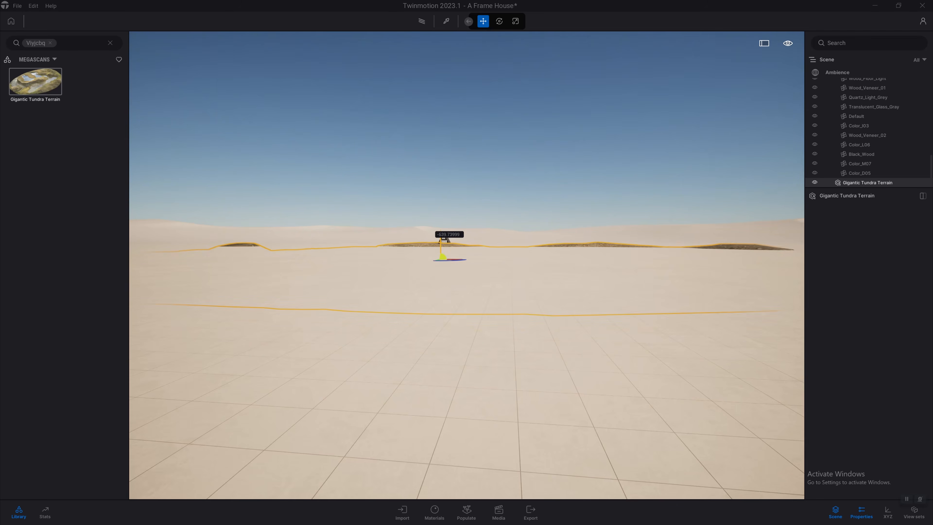
Select the Starting Ground in the scene graph and lower it beneath the tundra terrain around the house
key(w)
key(e)
key(w)
key(e)
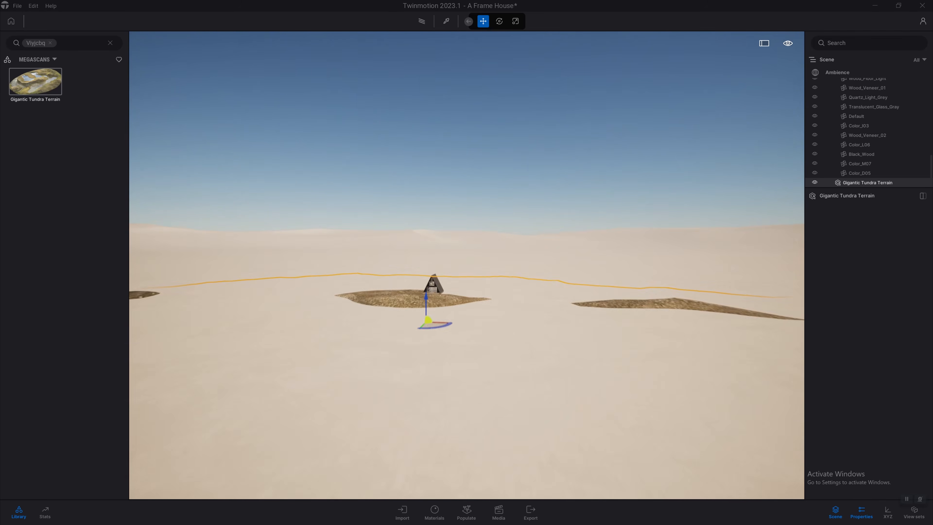
key(q)
key(w)
key(q)
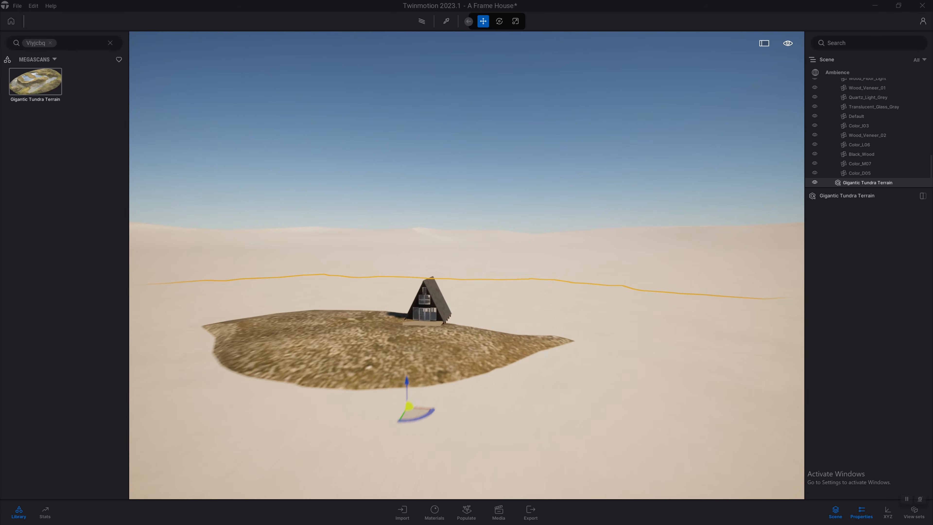
scroll(860, 128, up, 4)
scroll(860, 124, up, 6)
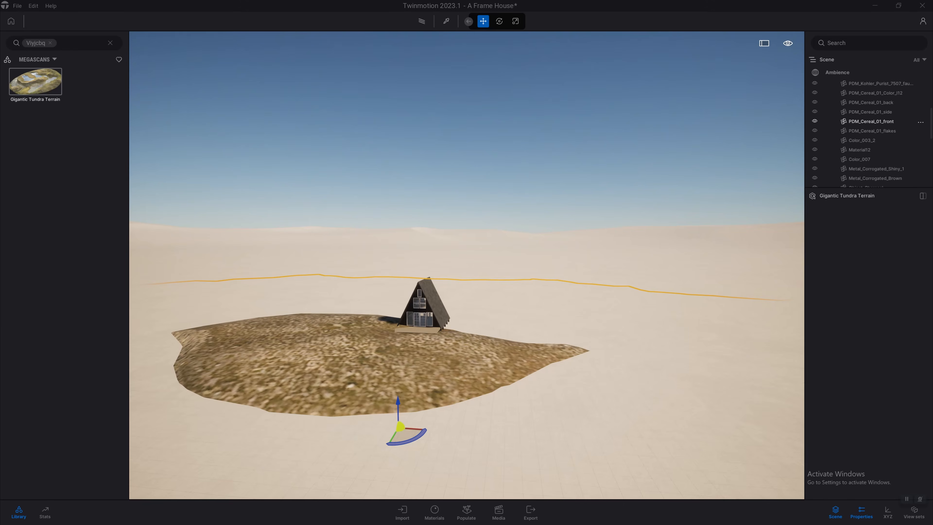
key(s)
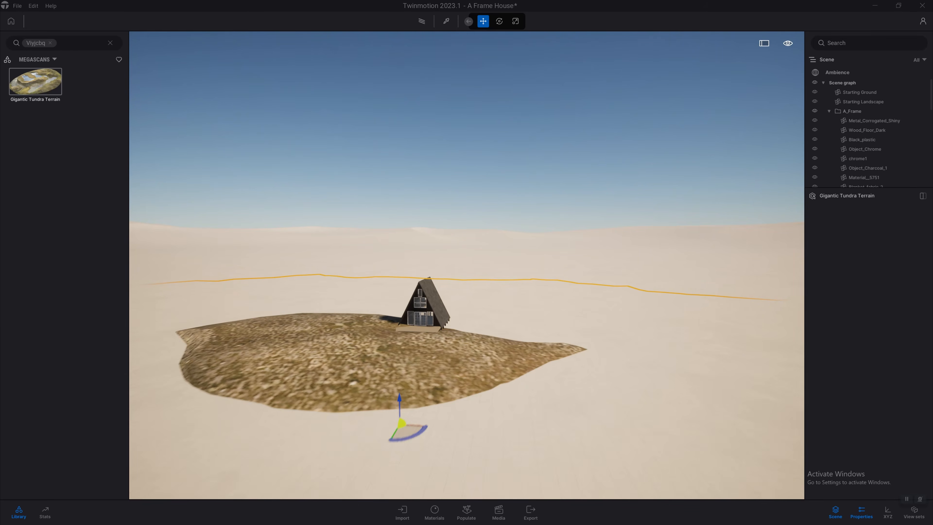
key(a)
key(w)
click(859, 92)
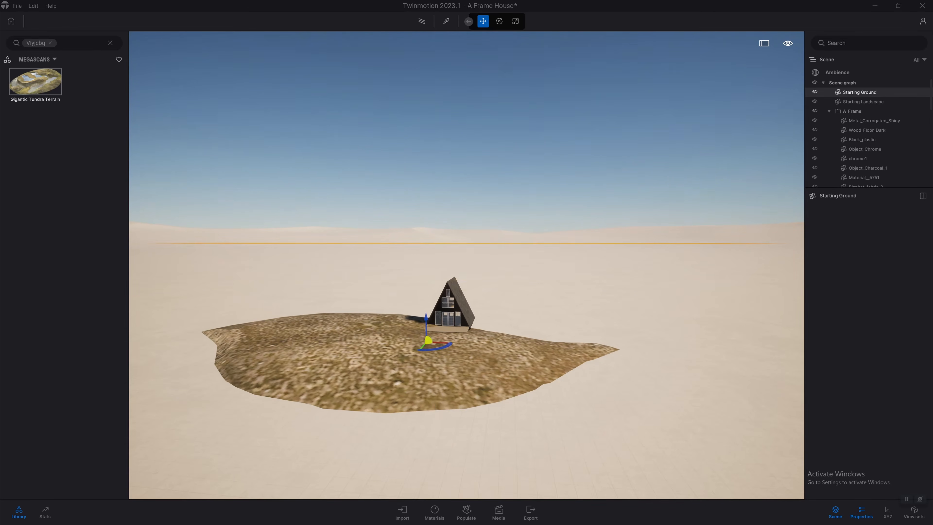
key(s)
drag(433, 328, 435, 389)
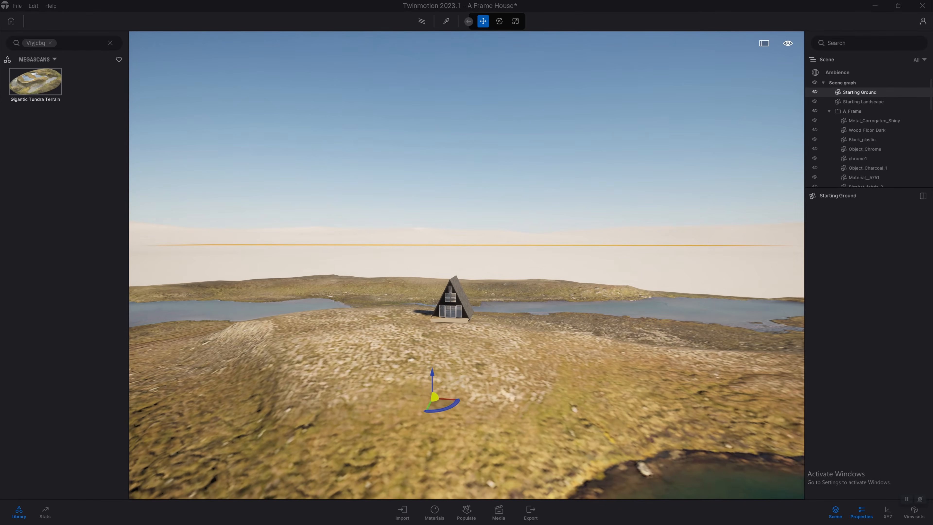
Examine the house's position on the tundra terrain and the surrounding lakes from several angles
key(w)
click(445, 341)
key(d)
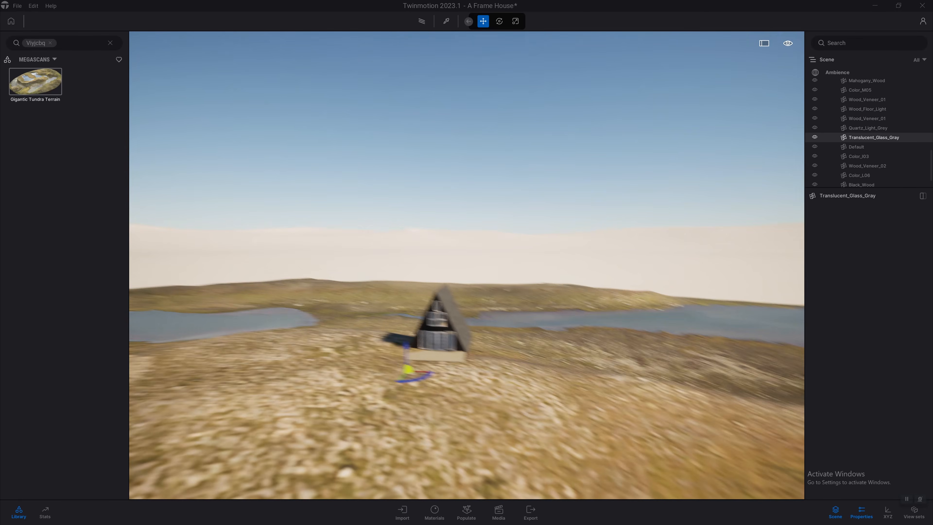
right_drag(466, 263, 624, 262)
key(s)
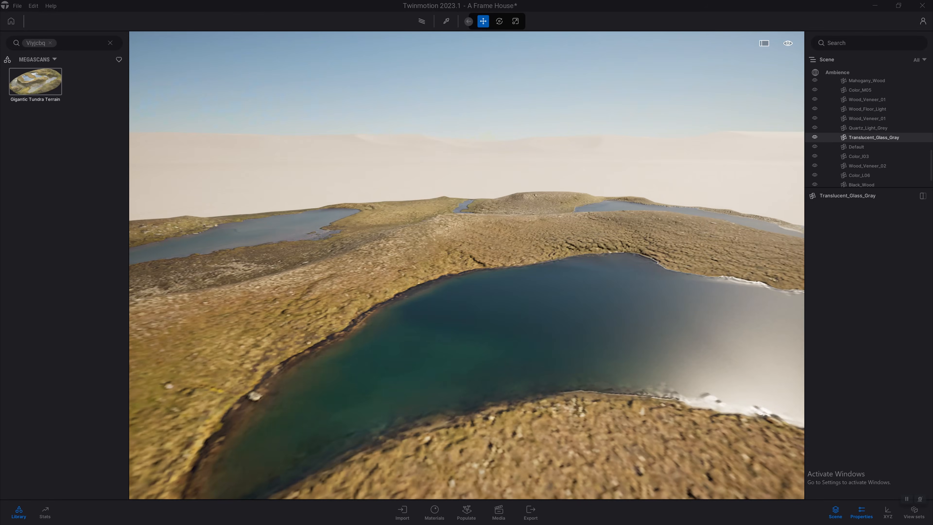
right_drag(466, 262, 378, 257)
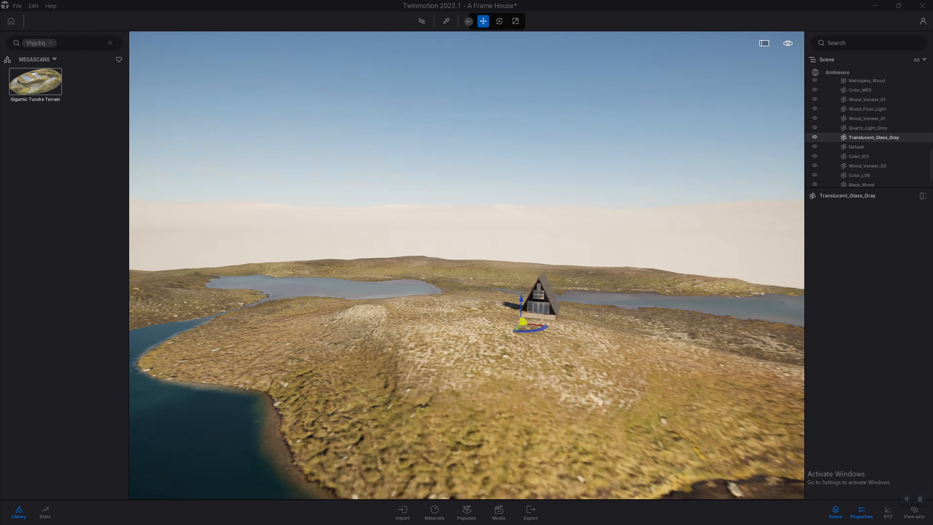
right_drag(466, 262, 466, 338)
key(s)
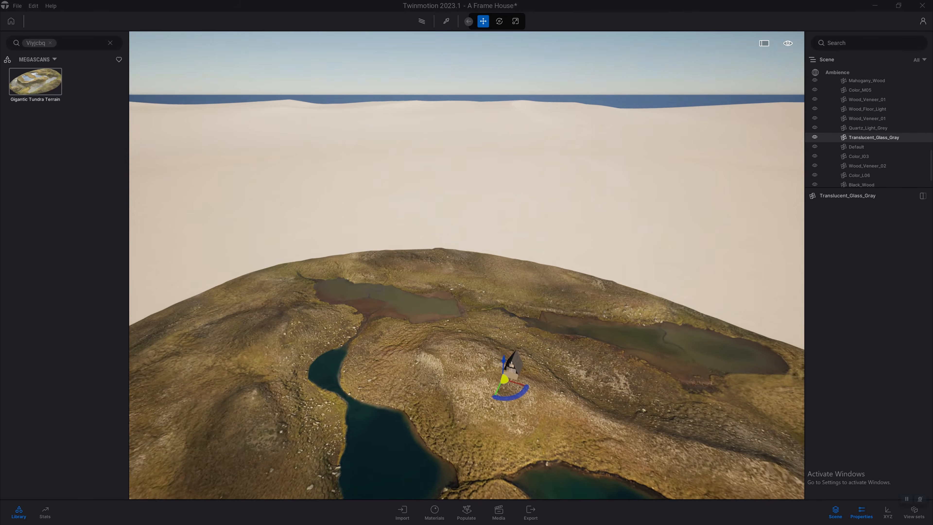
key(s)
key(q)
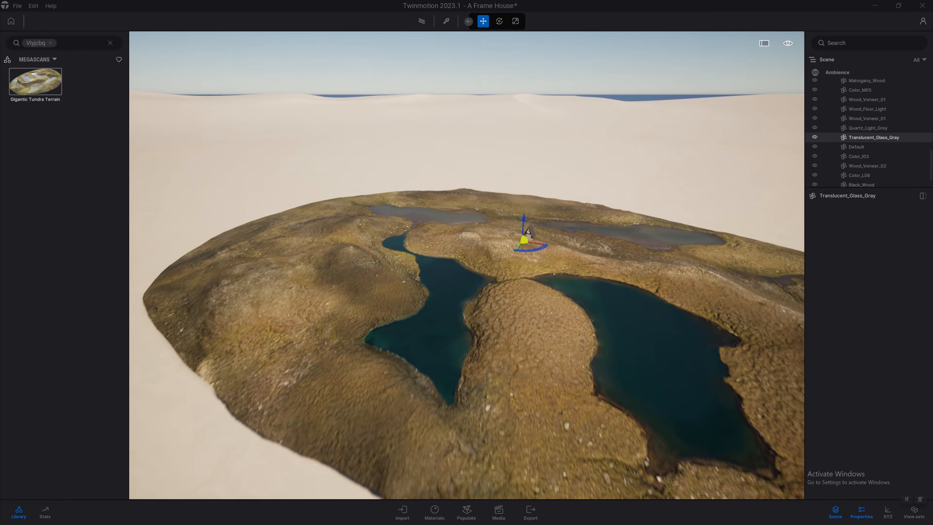
click(543, 232)
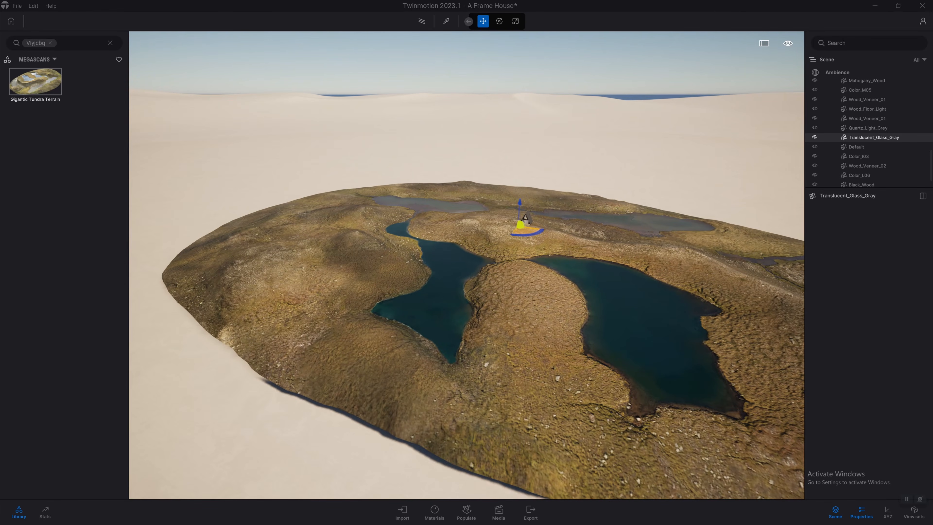
Move the Gigantic Tundra Terrain beneath the A-frame house so the house stands at the shore of the lake
click(521, 243)
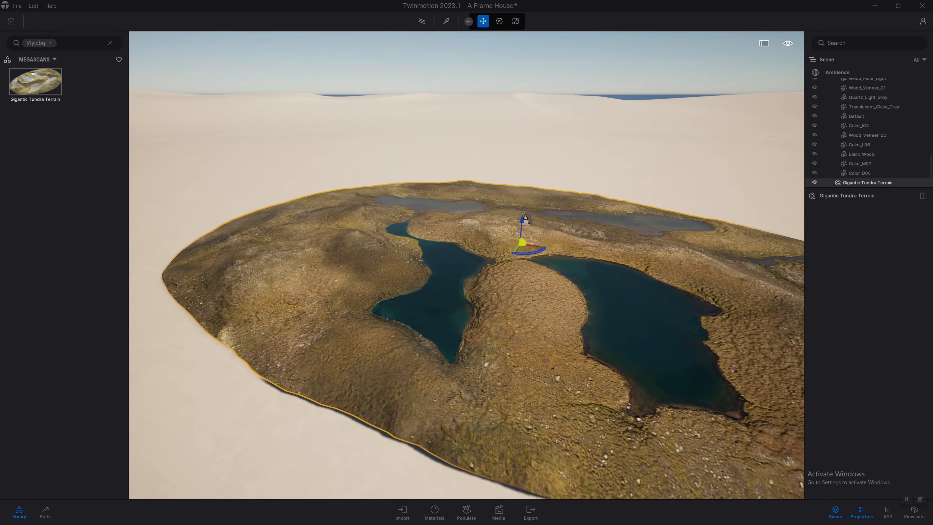
drag(522, 242, 500, 198)
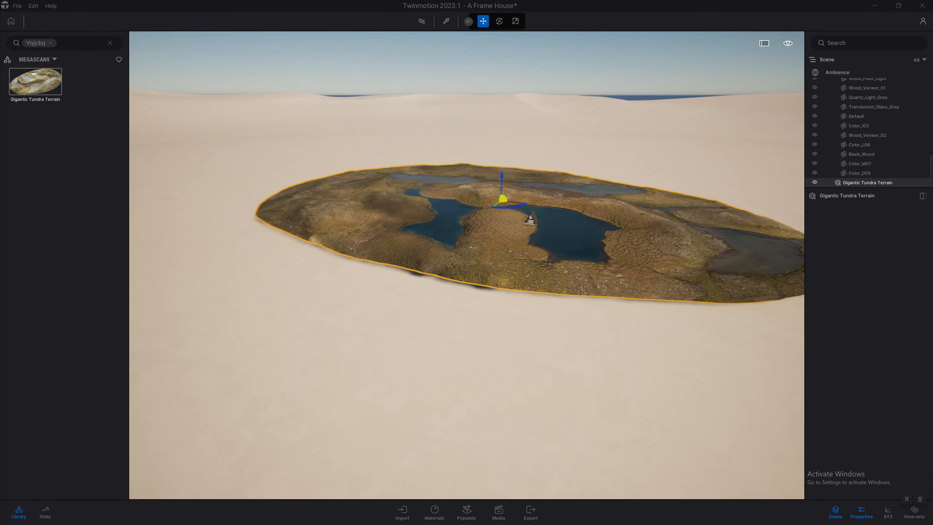
key(w)
key(w)
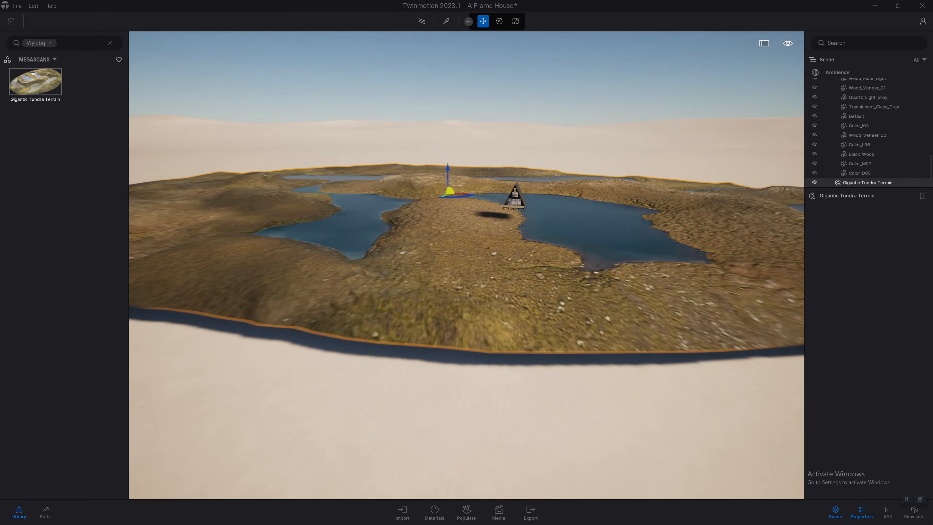
key(w)
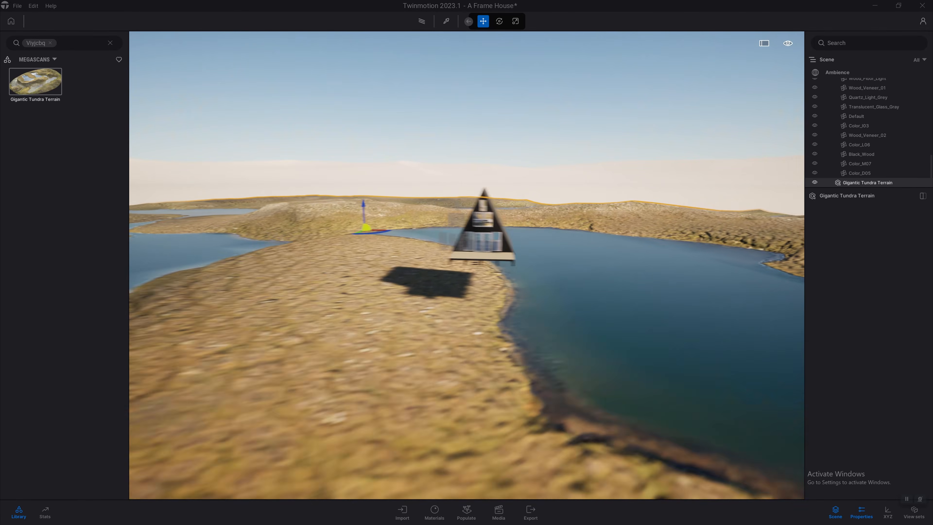
key(s)
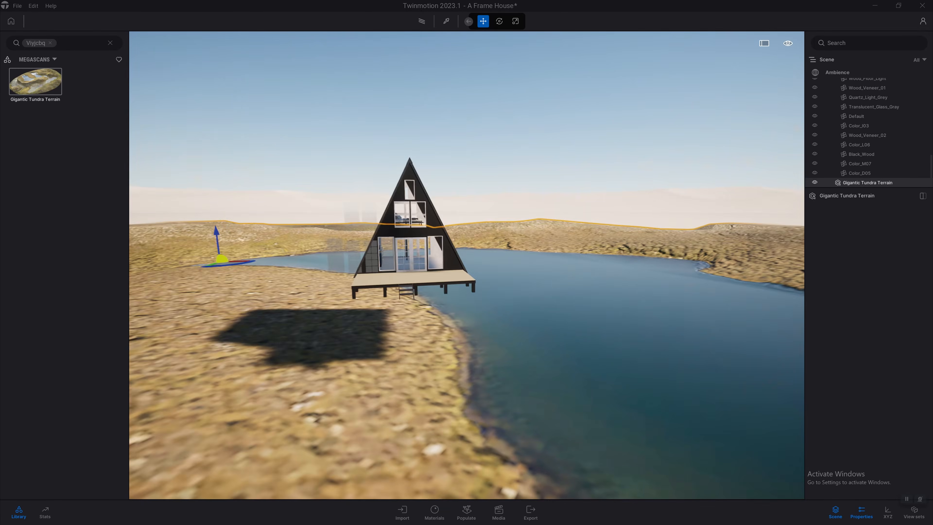
key(d)
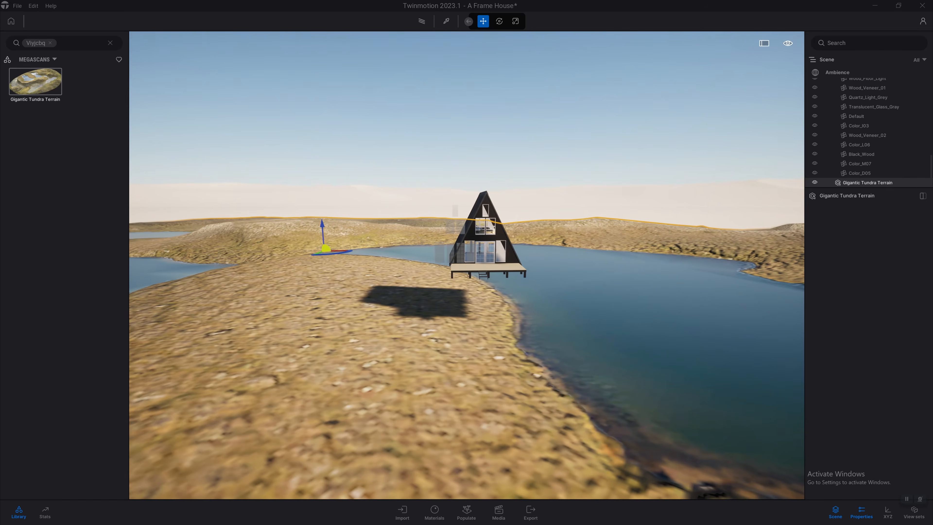
drag(322, 230, 255, 237)
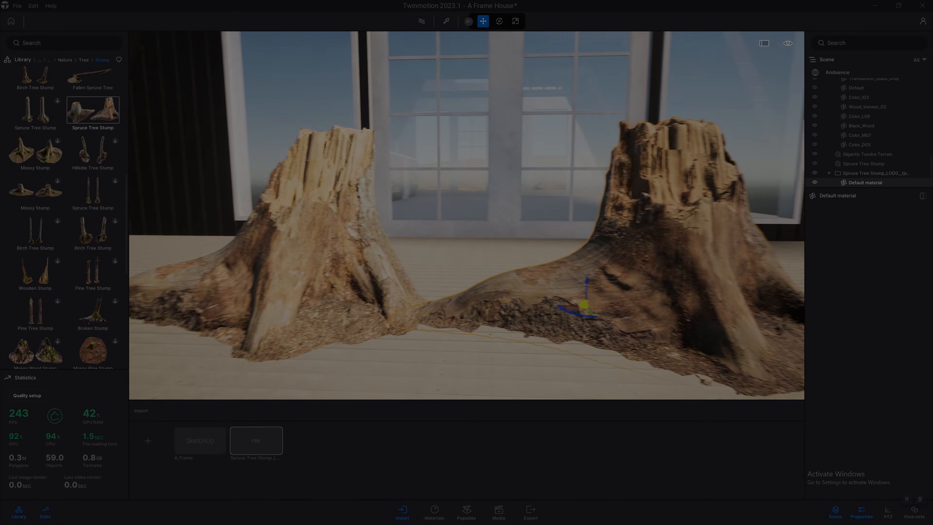
Return to the library's main categories and examine the surface detail of both spruce tree stumps on the deck up close
click(22, 60)
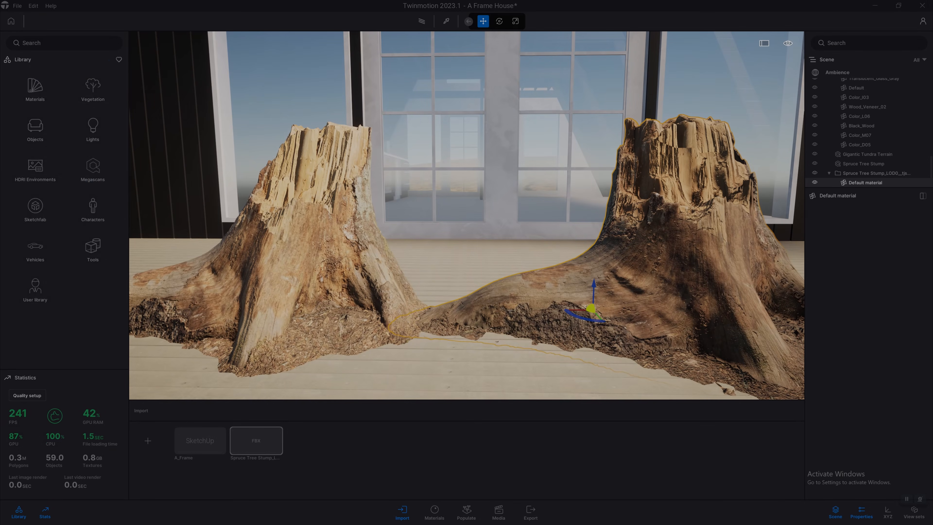
key(w)
key(a)
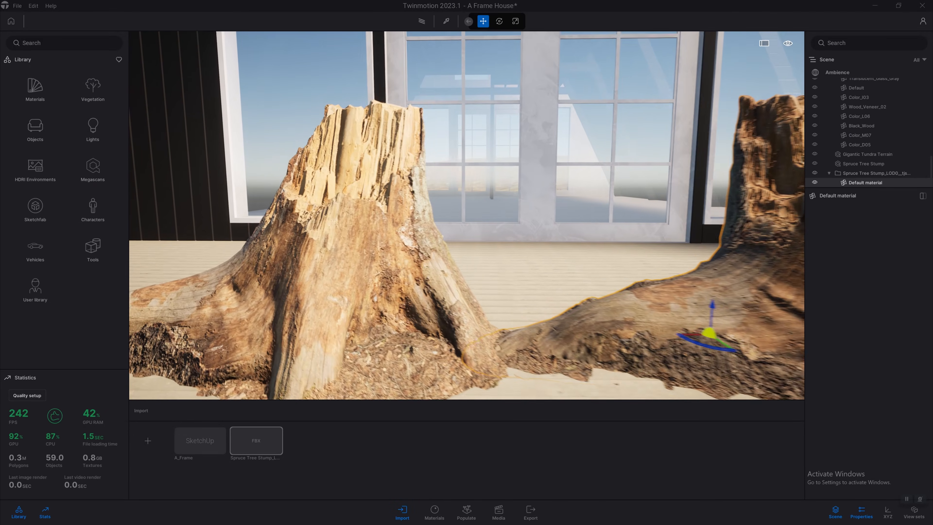
key(w)
key(a)
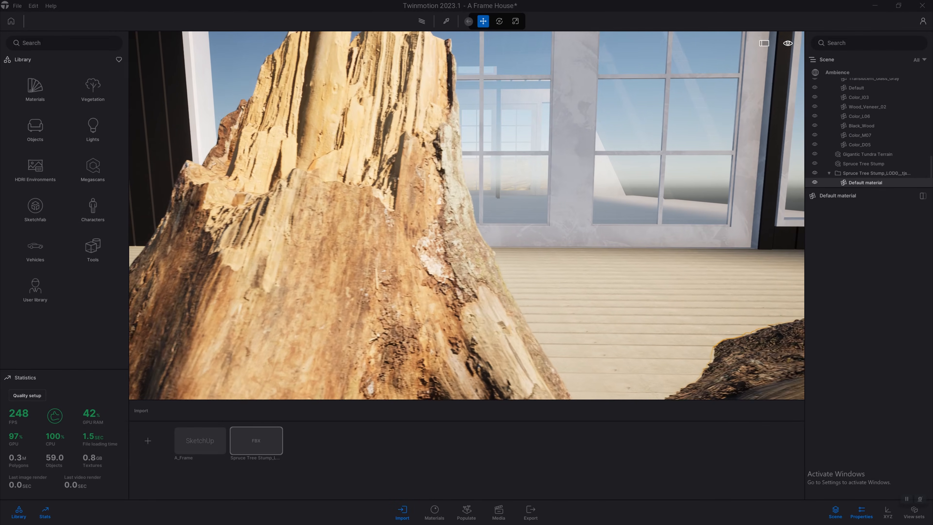
right_drag(466, 215, 472, 194)
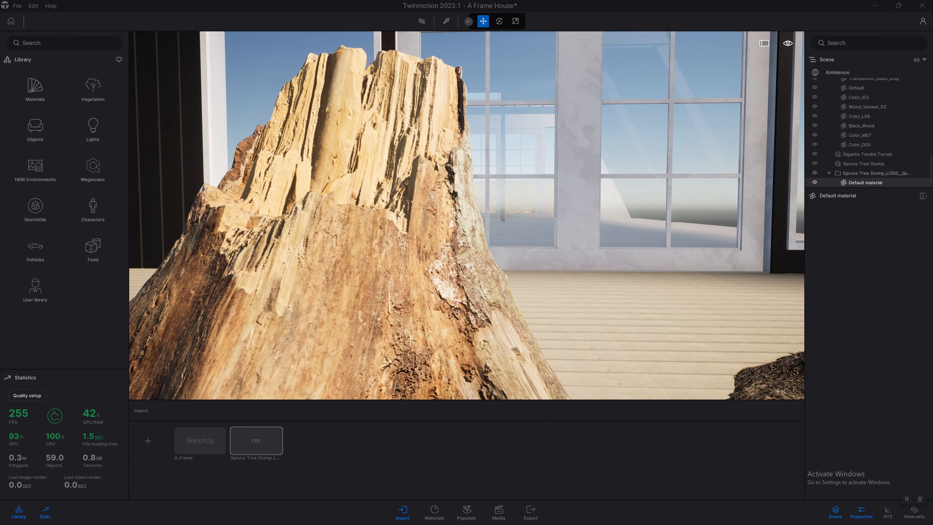
right_drag(466, 215, 471, 207)
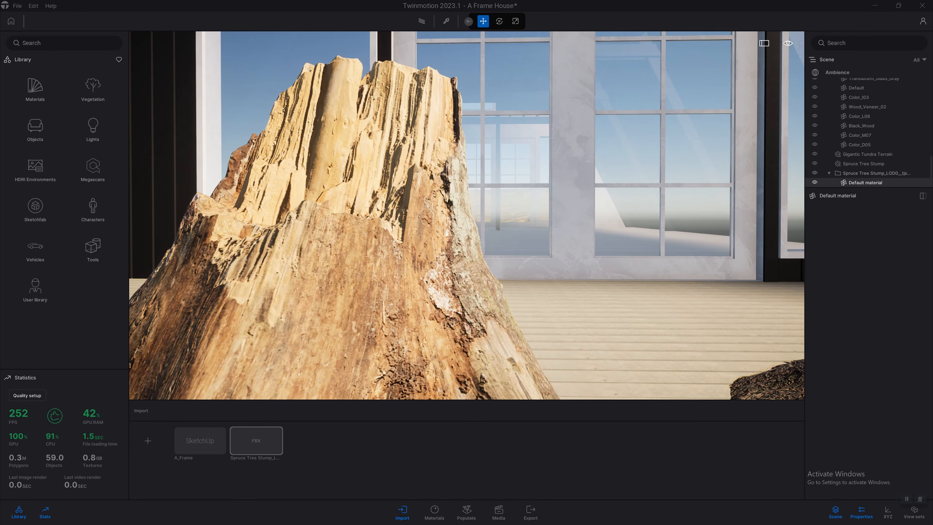
key(s)
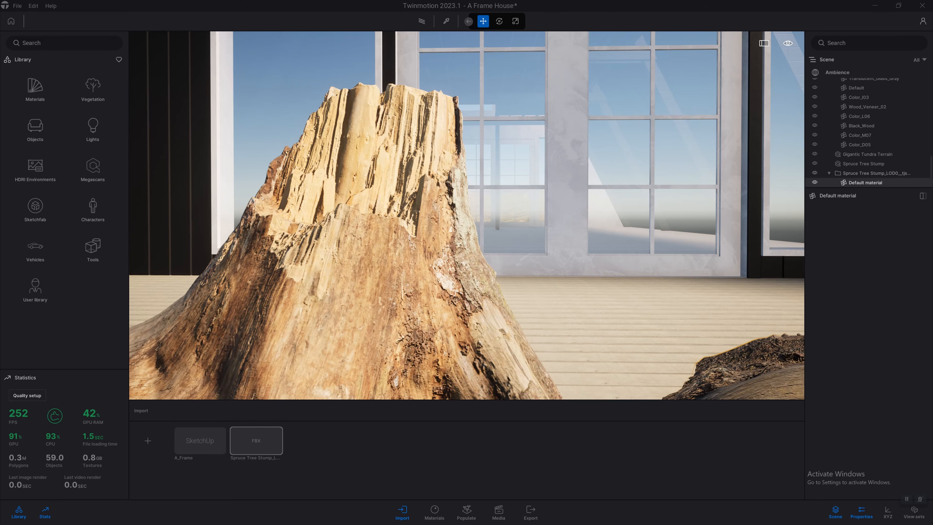
key(d)
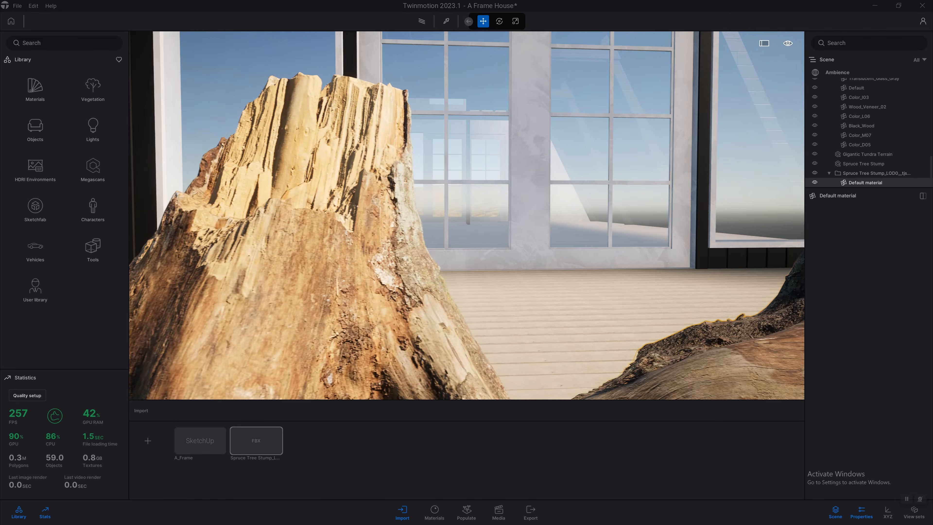
key(d)
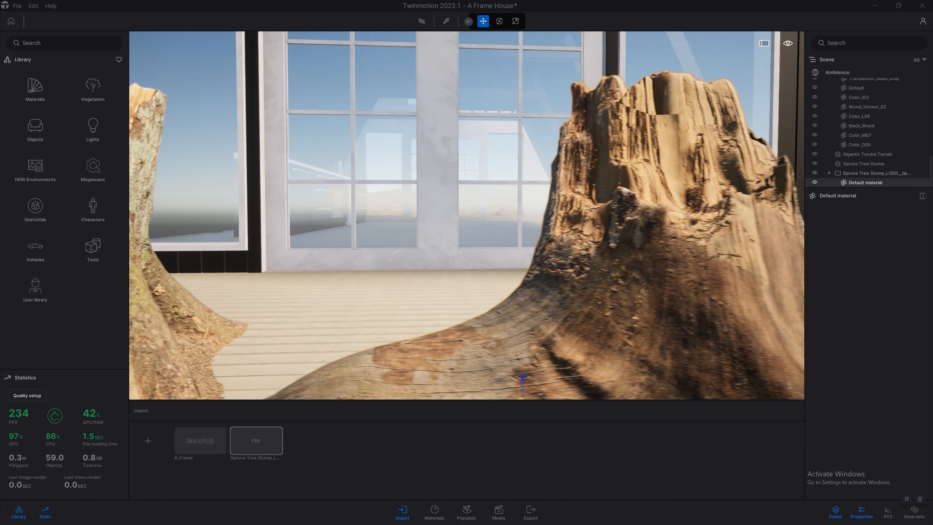
key(a)
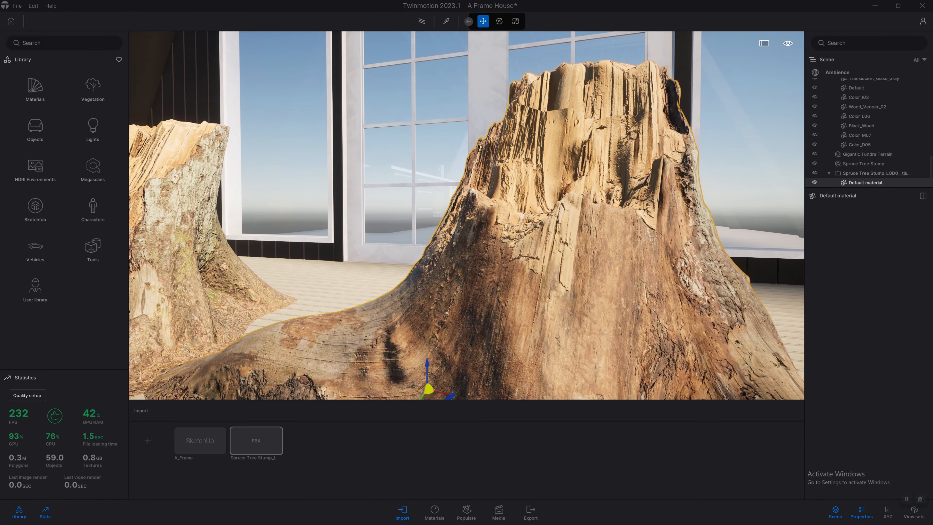
Select the Megascans stump and the imported FBX stump in turn and compare their bark and wood textures from several distances
right_drag(466, 215, 340, 266)
right_drag(467, 215, 490, 220)
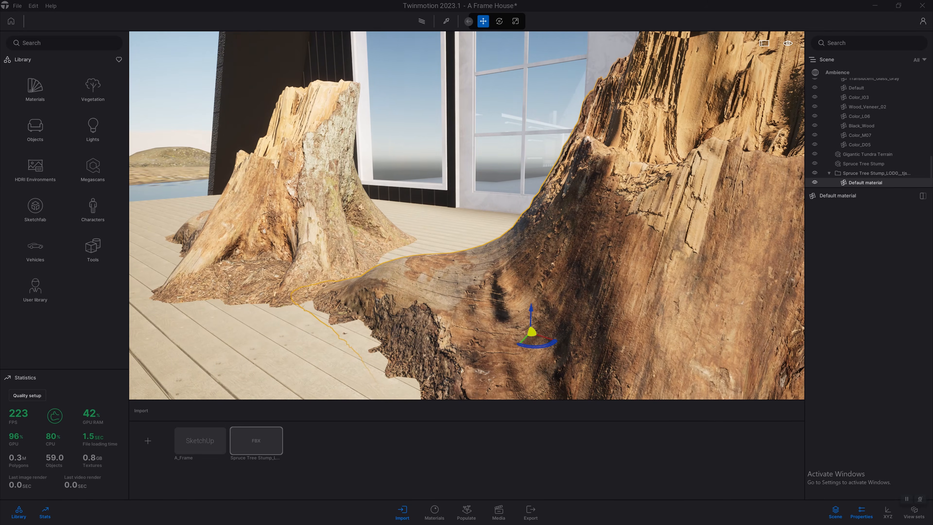
click(263, 230)
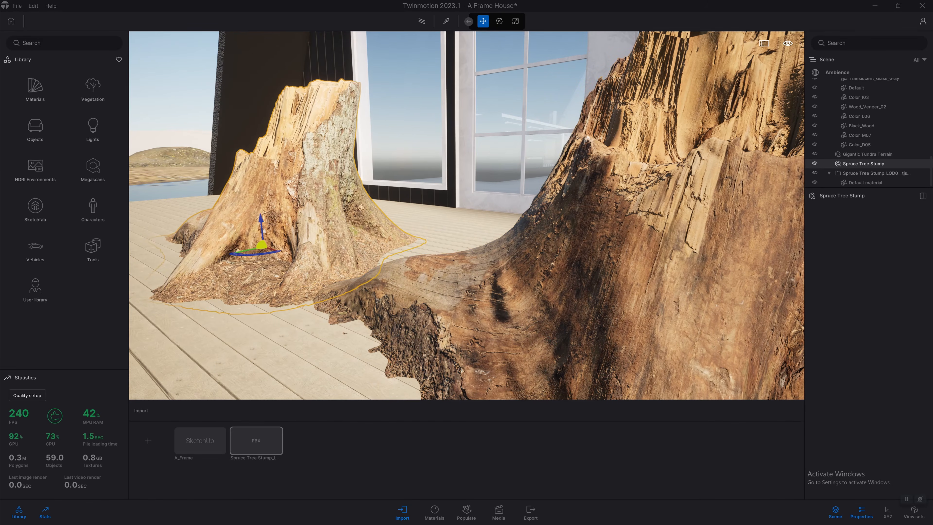
click(530, 332)
right_drag(530, 332, 594, 323)
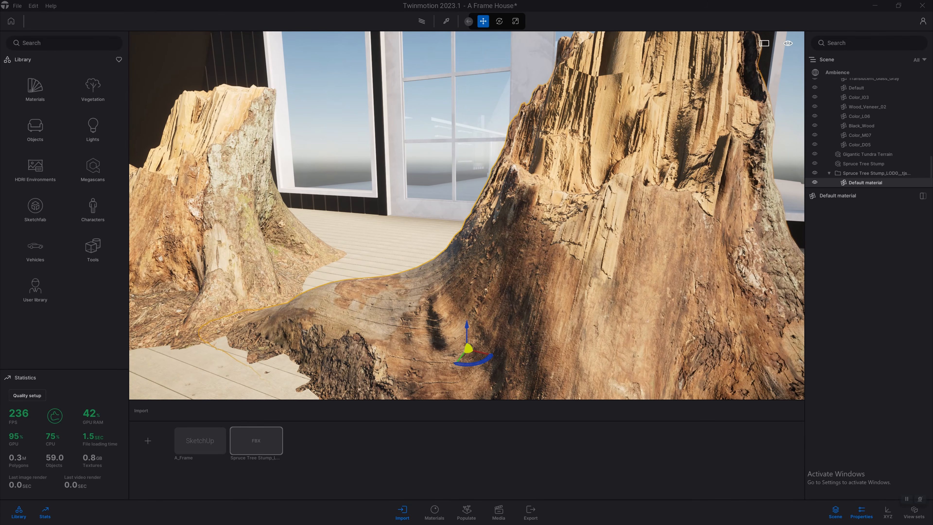
key(a)
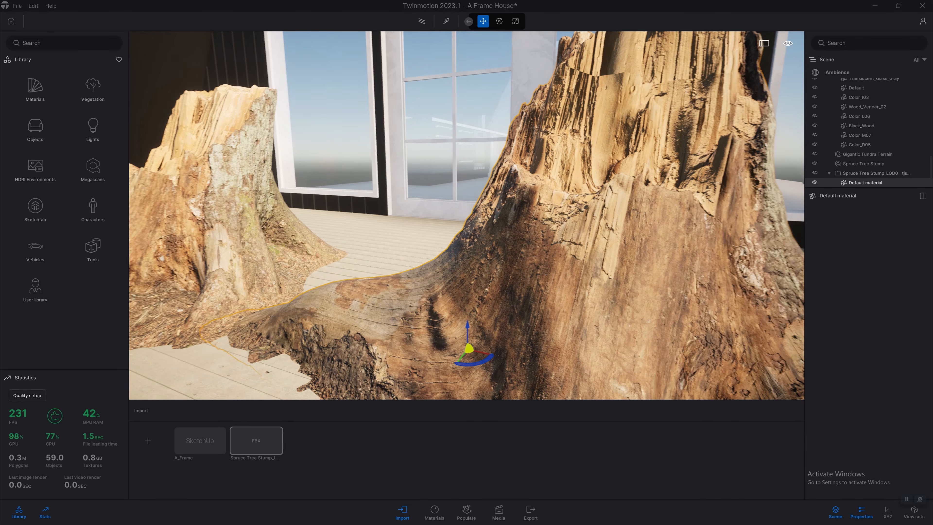
key(w)
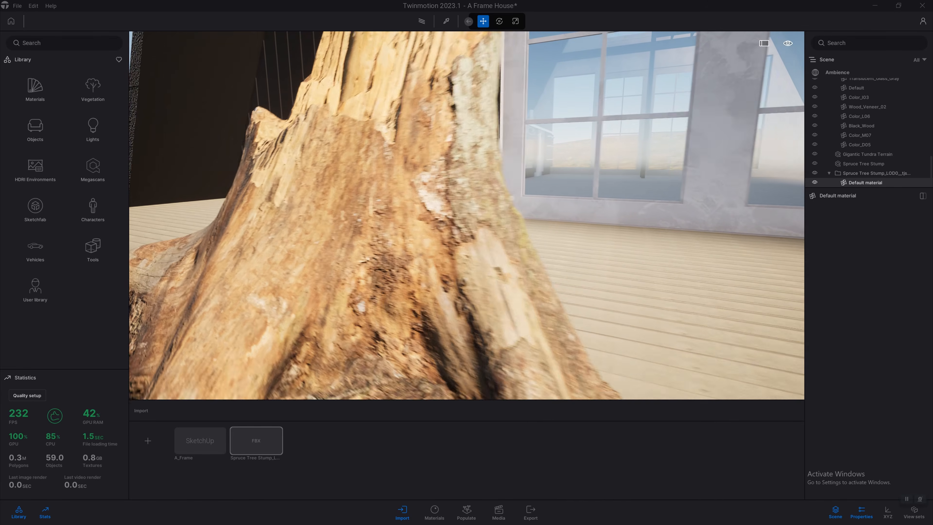
click(288, 315)
key(w)
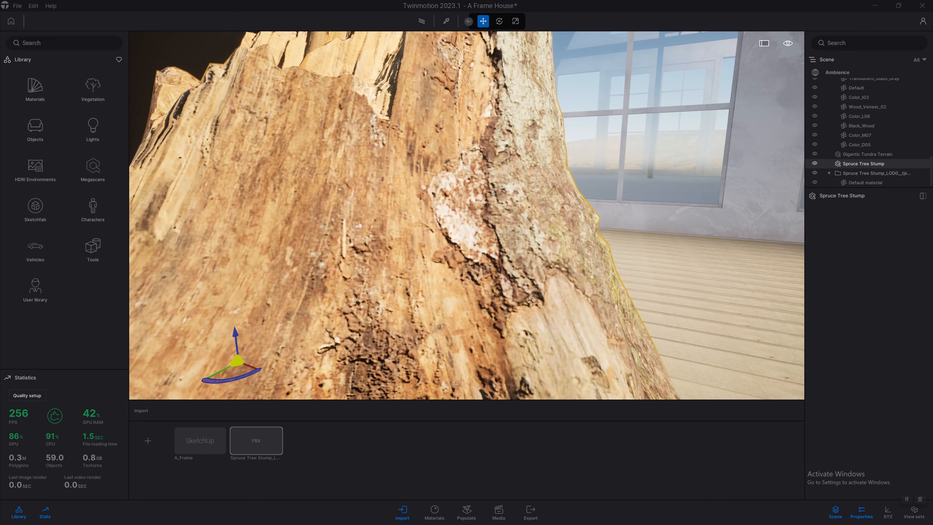
key(d)
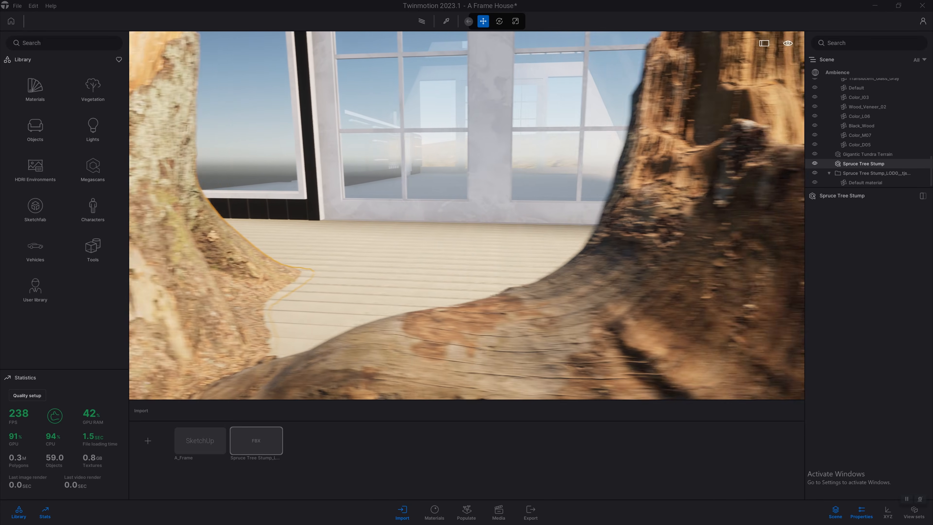
key(d)
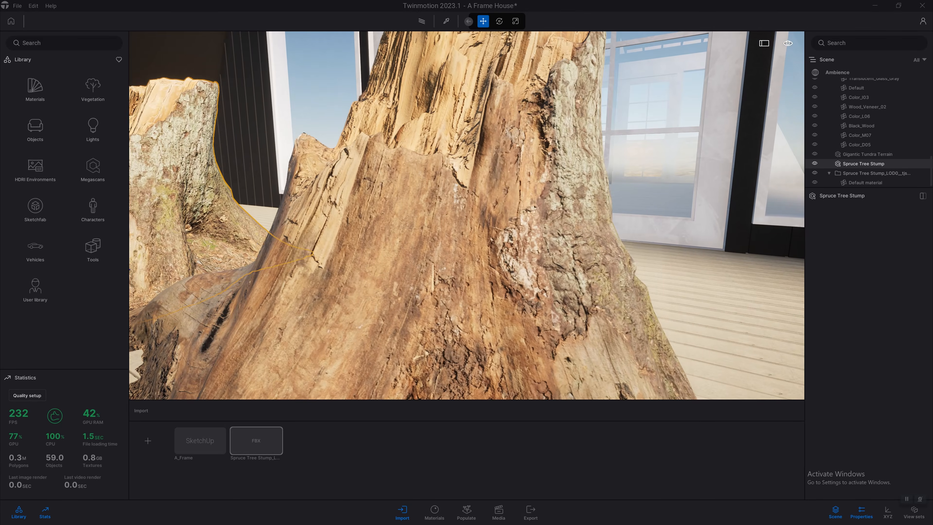
key(w)
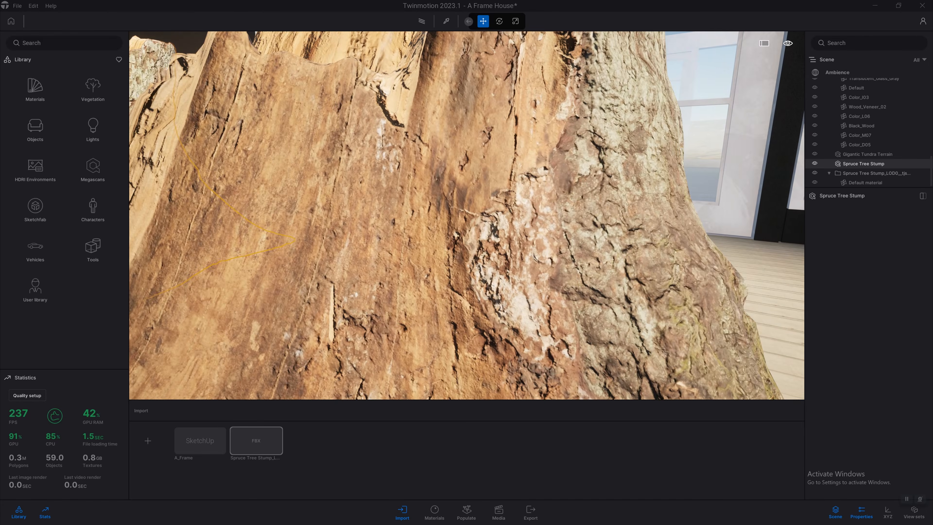
key(s)
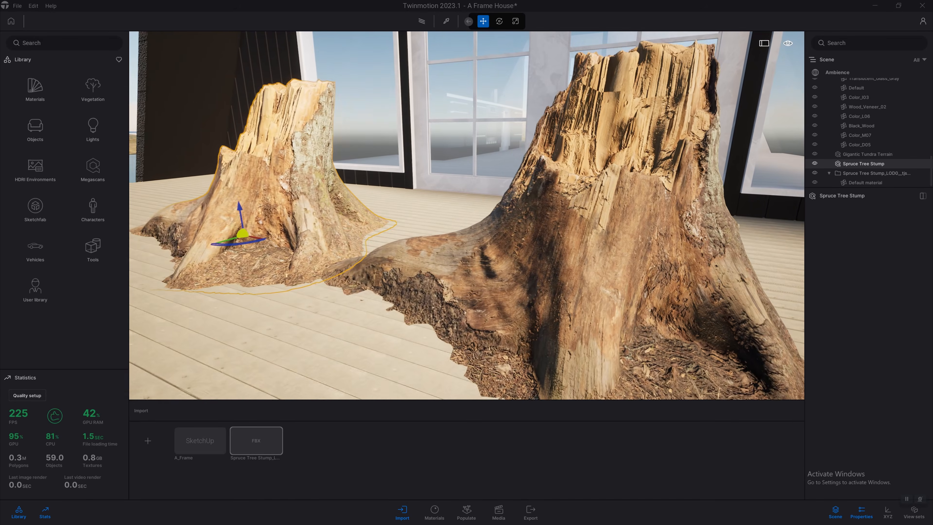
Delete the Megascans spruce tree stump and the imported FBX stump from the deck
right_drag(466, 215, 429, 202)
key(Delete)
click(548, 312)
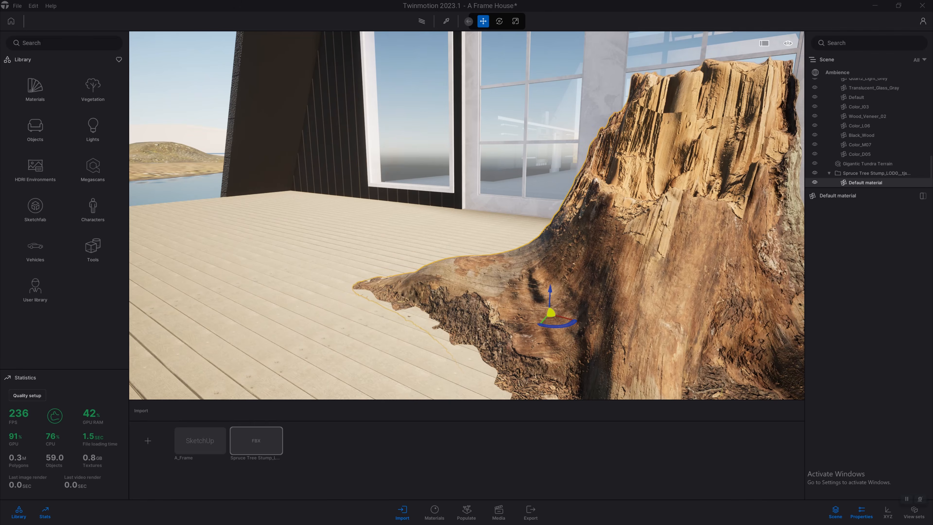
key(Delete)
Pick the Gigantic Tundra Terrain's material across the lake and inspect its normal settings and 4K albedo color texture
right_drag(547, 312, 401, 307)
key(e)
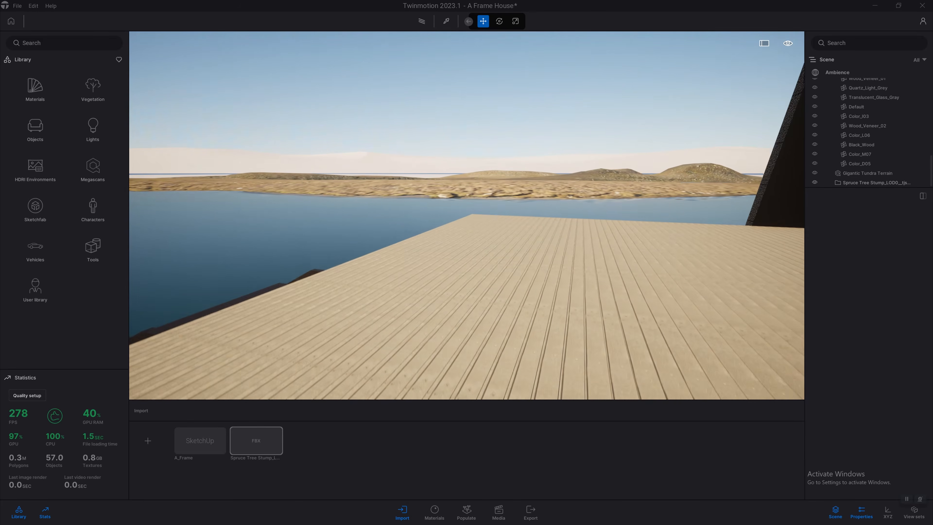
key(e)
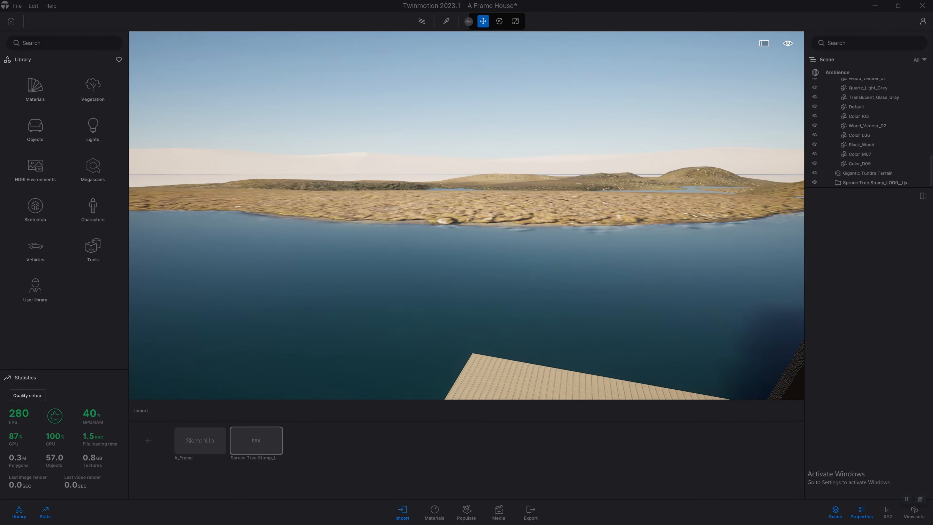
key(w)
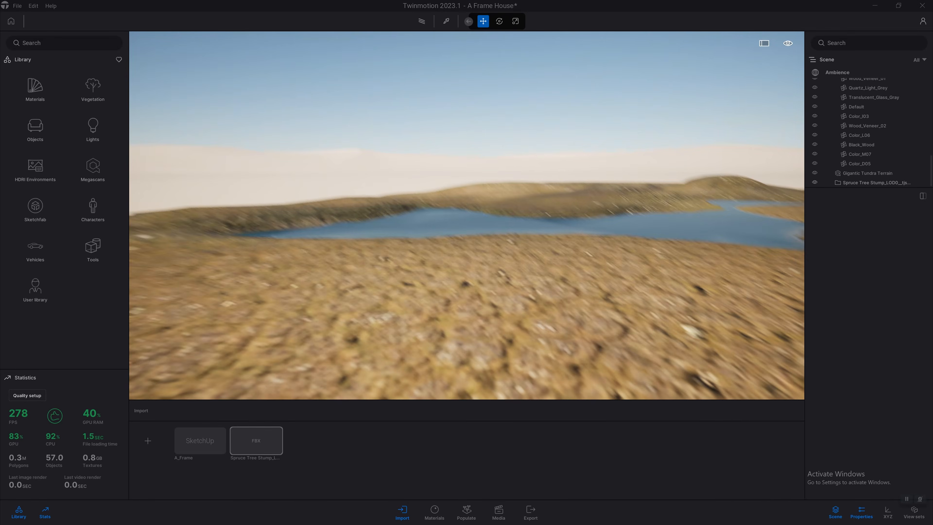
key(w)
right_drag(466, 215, 546, 272)
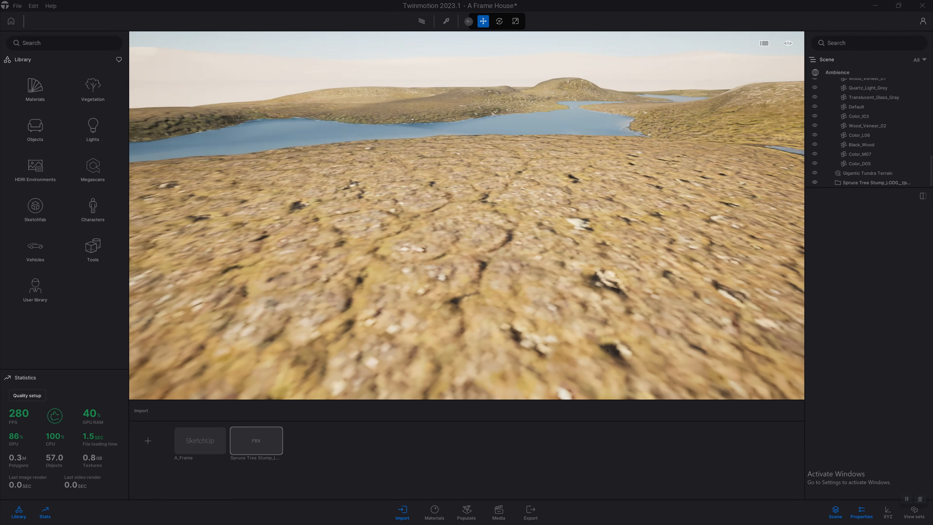
click(607, 351)
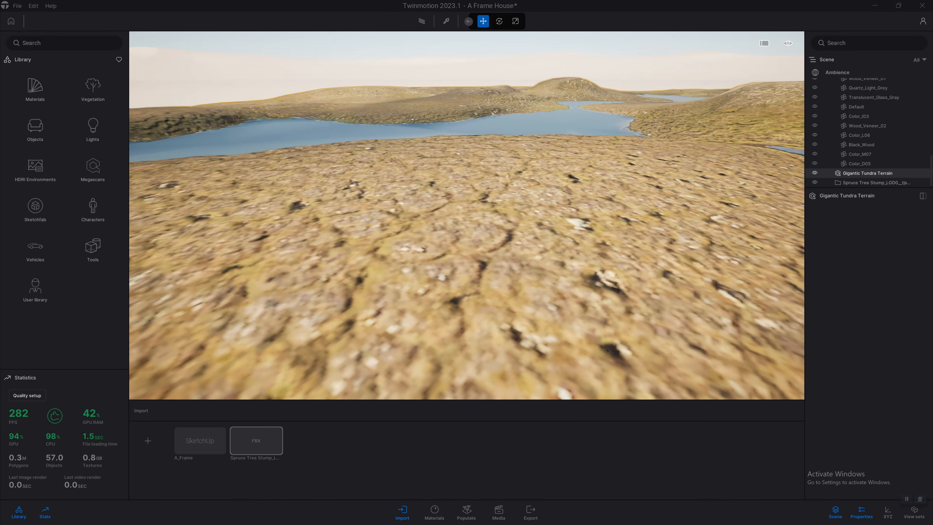
click(547, 226)
scroll(868, 330, up, 8)
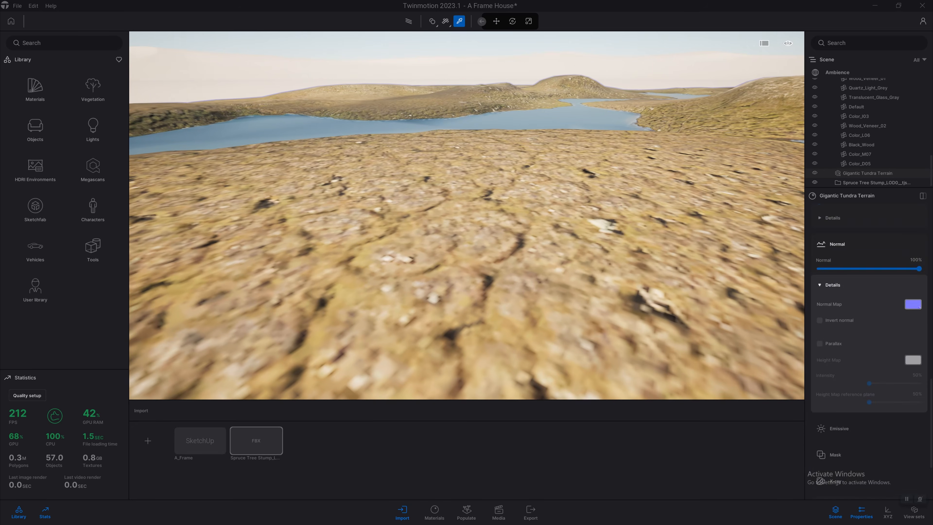
scroll(869, 331, up, 10)
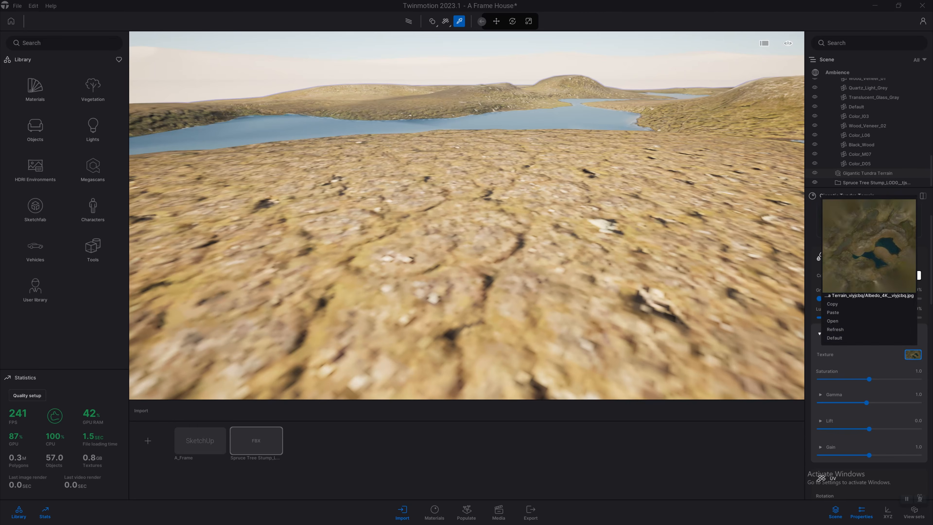
scroll(868, 294, up, 1)
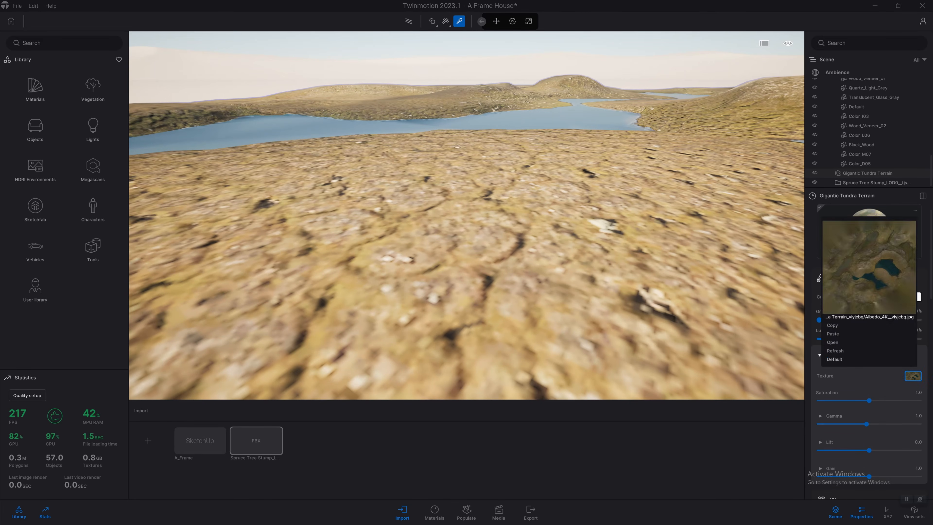
Replace the Gigantic Tundra Terrain's color texture with the 8K albedo file, Albedo_8K__viyjcbq.jpg
click(912, 376)
click(832, 341)
double_click(161, 59)
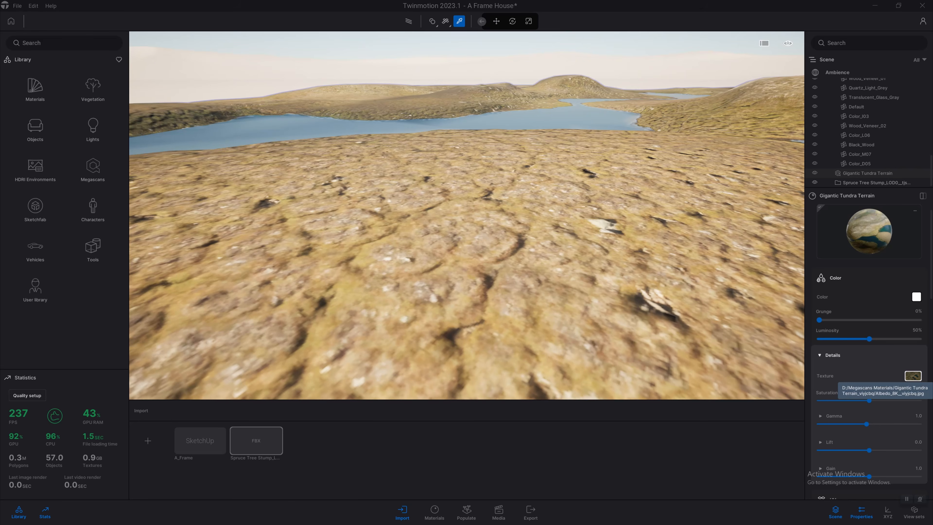
Examine the A-frame house's front facade, deck and surrounding terrain from several heights and distances
right_drag(404, 301, 527, 285)
right_drag(461, 288, 492, 288)
scroll(476, 292, up, 5)
scroll(466, 215, down, 6)
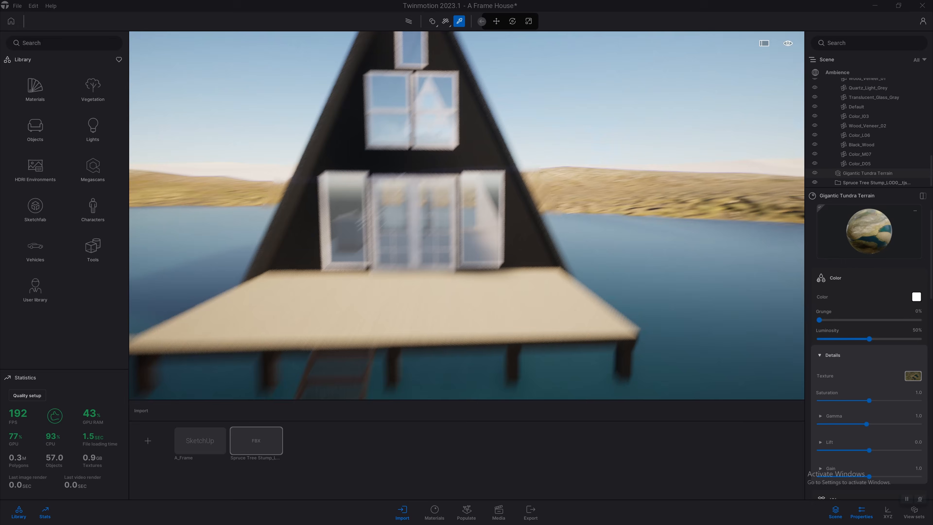
key(q)
key(e)
key(a)
key(w)
right_drag(480, 291, 464, 275)
key(e)
key(d)
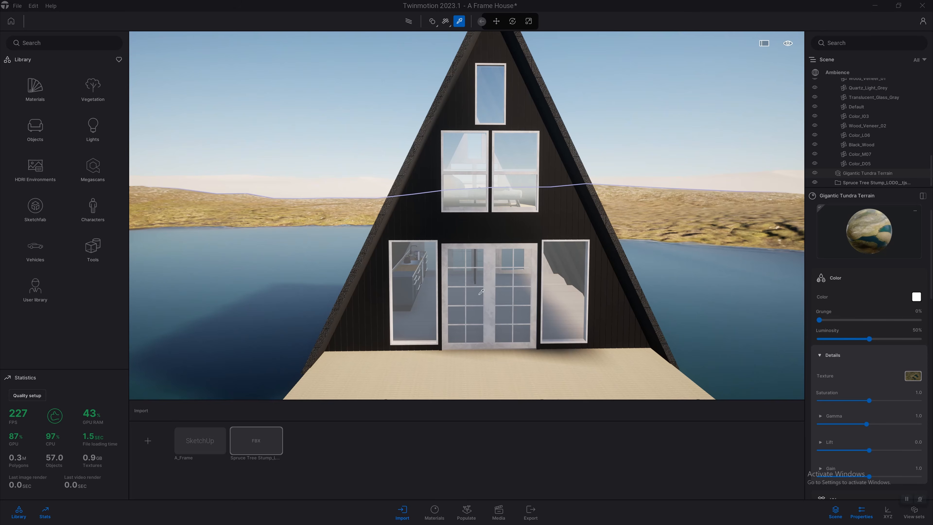
key(q)
key(e)
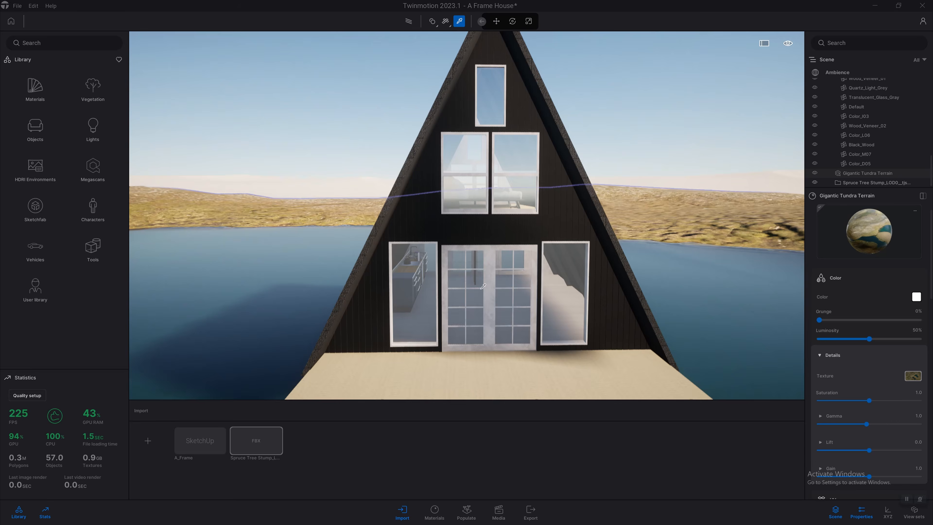
key(q)
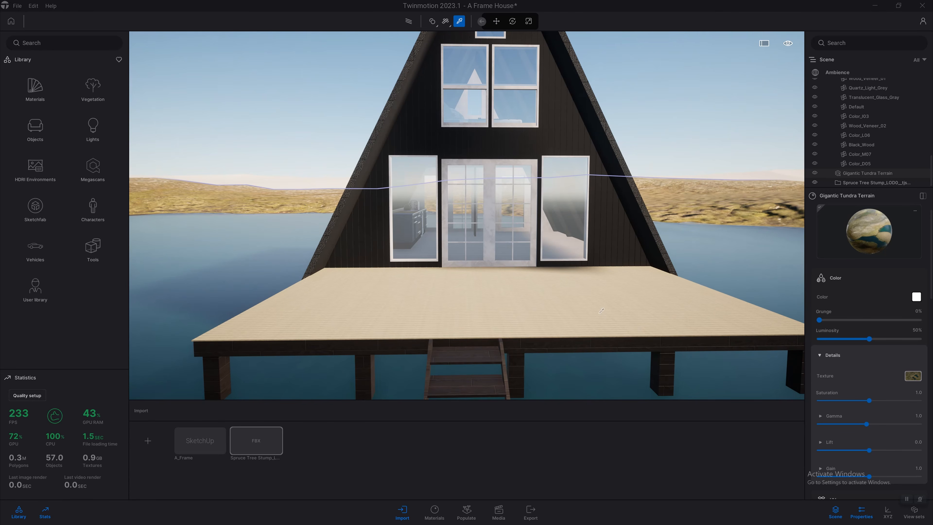
key(s)
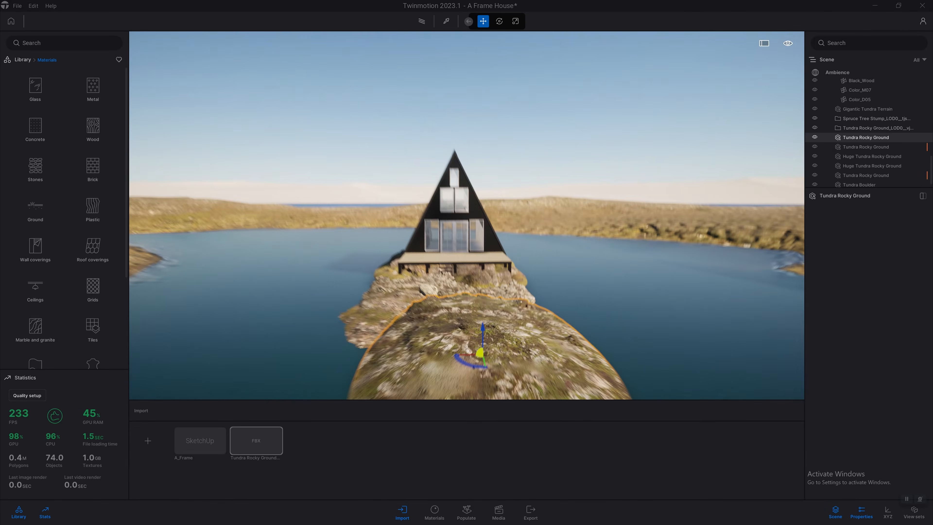
Select the tundra rocky ground pieces in front of the deck in turn and examine how they carry the house
right_drag(465, 208, 465, 257)
click(380, 237)
key(w)
click(483, 205)
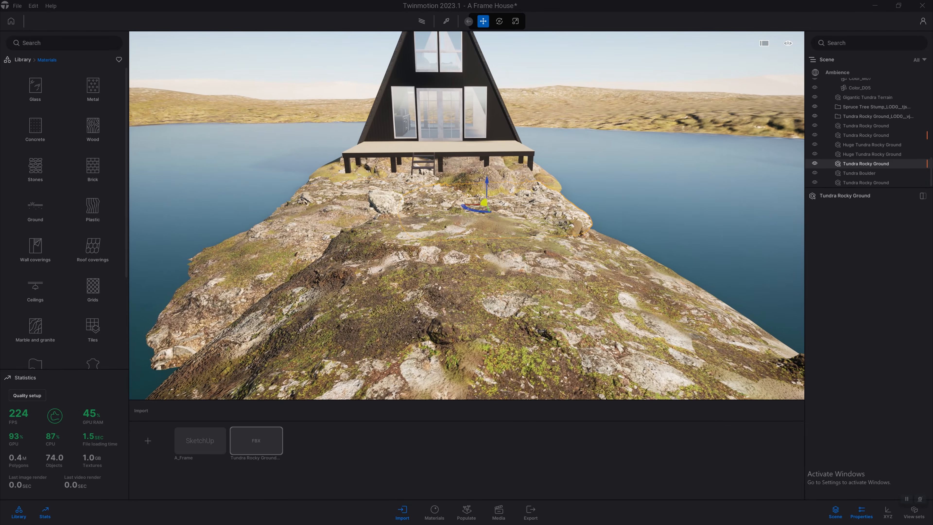
click(480, 173)
key(w)
right_drag(480, 174, 462, 93)
key(a)
key(a)
key(q)
key(e)
key(d)
key(s)
key(e)
key(s)
key(q)
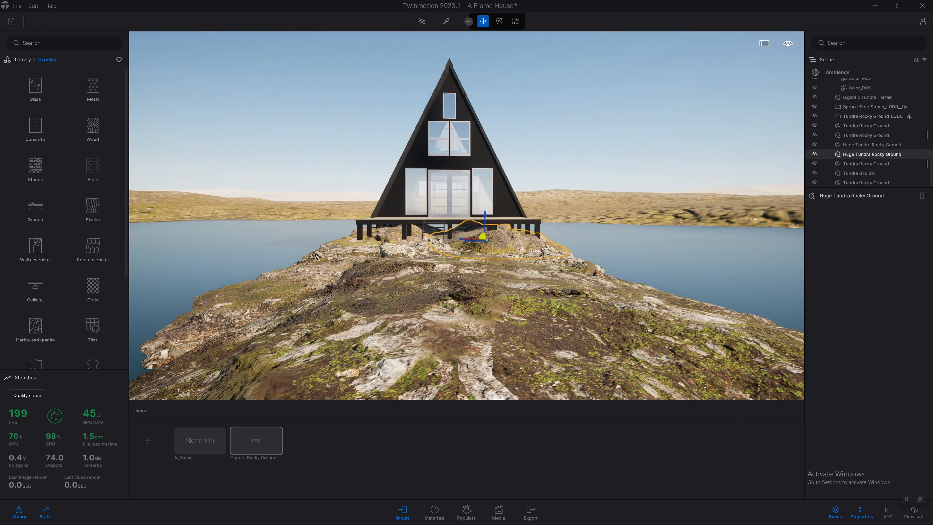
Select the large Tundra Rocky Ground in the foreground and examine its surface and edges from above and from eye level
click(477, 294)
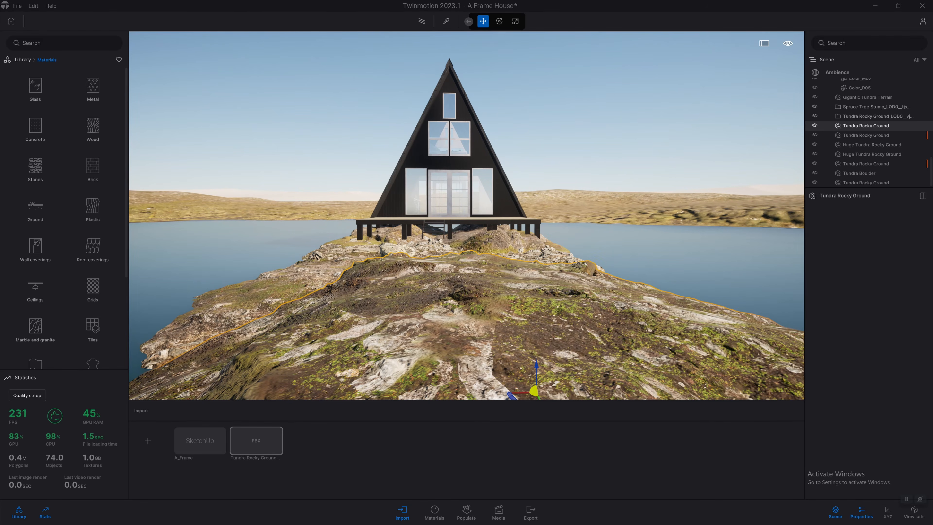
right_drag(477, 294, 477, 367)
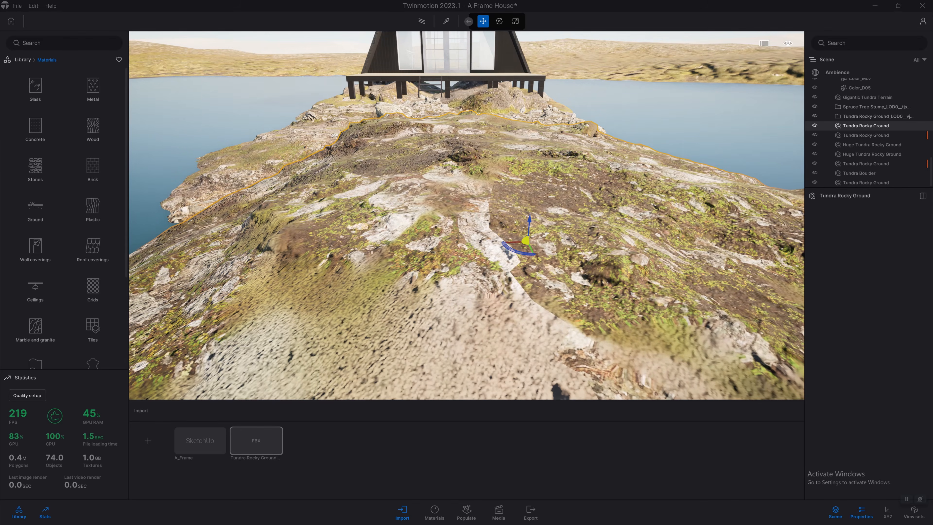
key(s)
right_drag(627, 192, 627, 66)
key(q)
key(w)
key(d)
key(w)
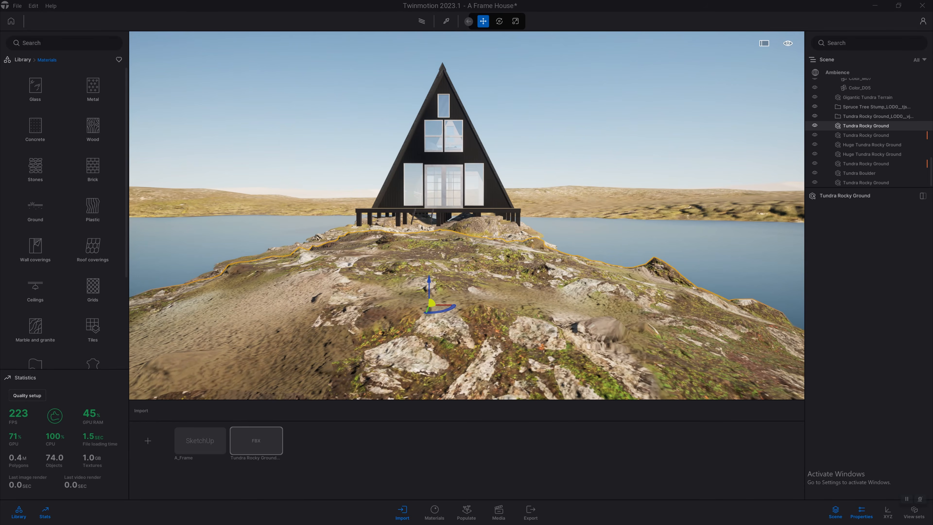
Frame the A-frame house head-on from a low viewpoint, with the rocky ground in the foreground and the lake on both sides
key(w)
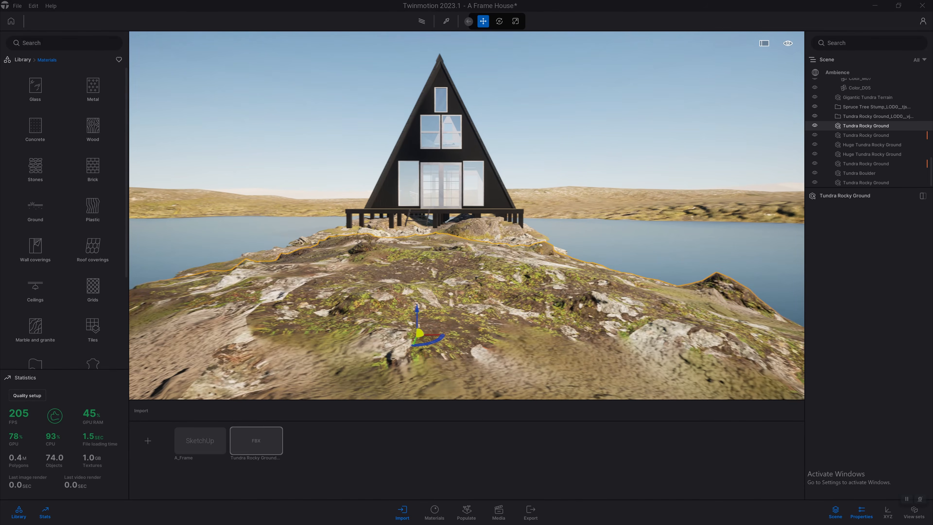
key(e)
key(q)
key(e)
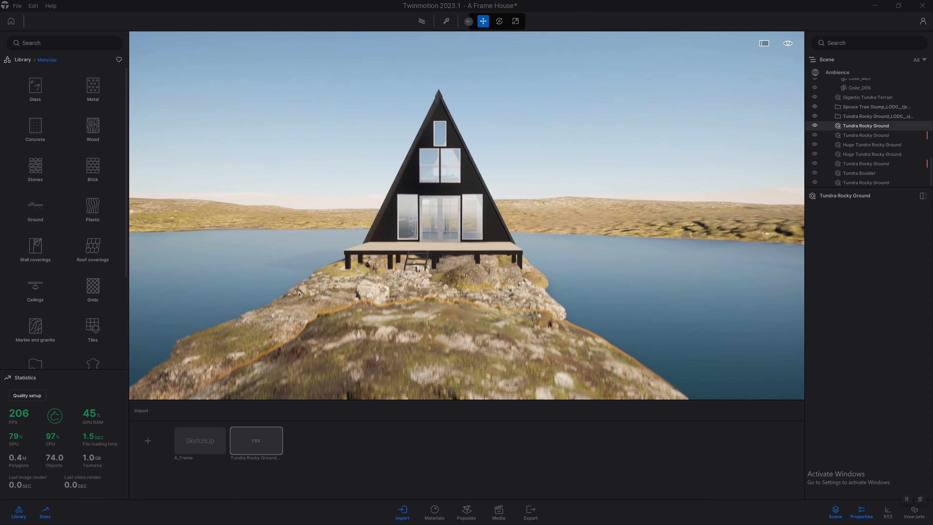
key(q)
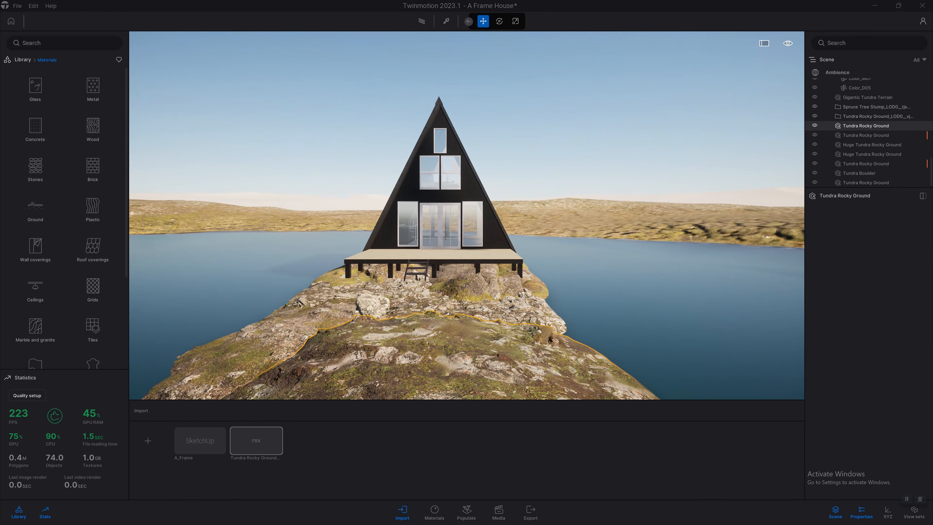
key(q)
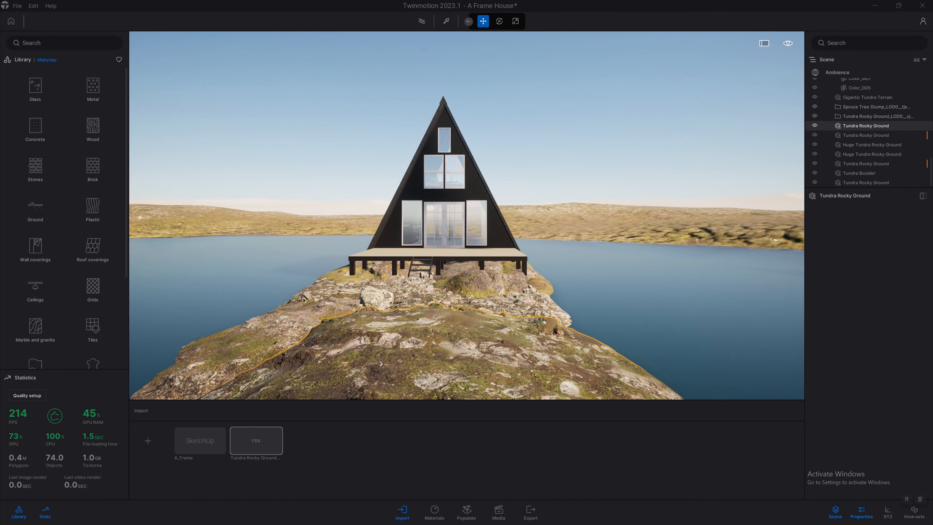
key(q)
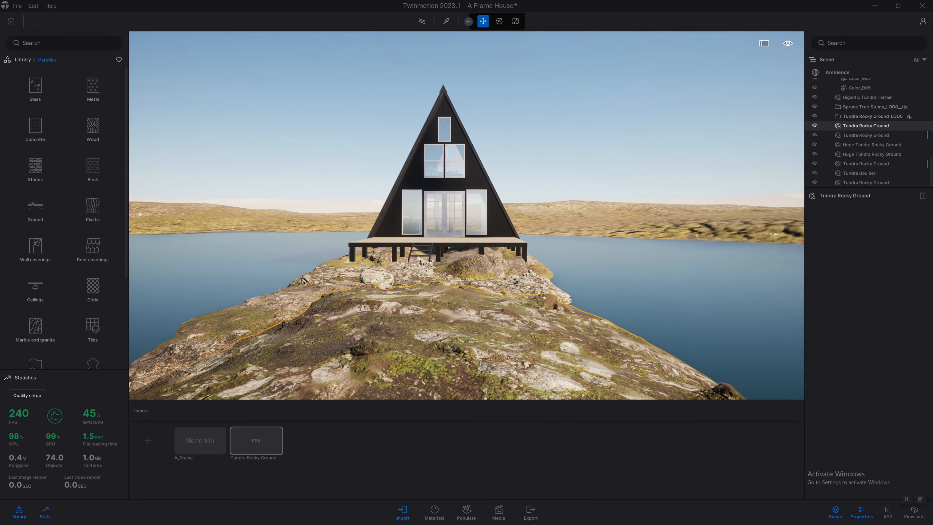
key(q)
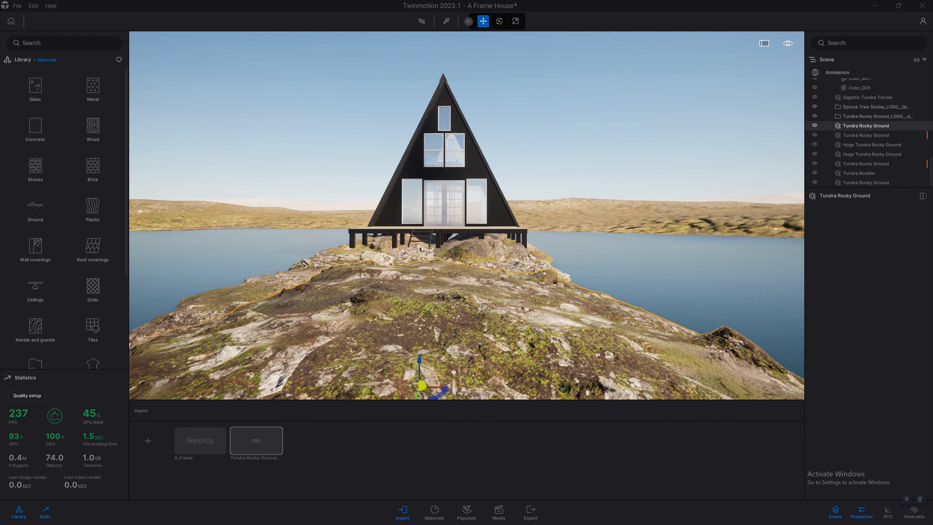
mouse_move(466, 215)
right_down()
mouse_move(466, 206)
mouse_move(468, 215)
right_up()
key(e)
key(q)
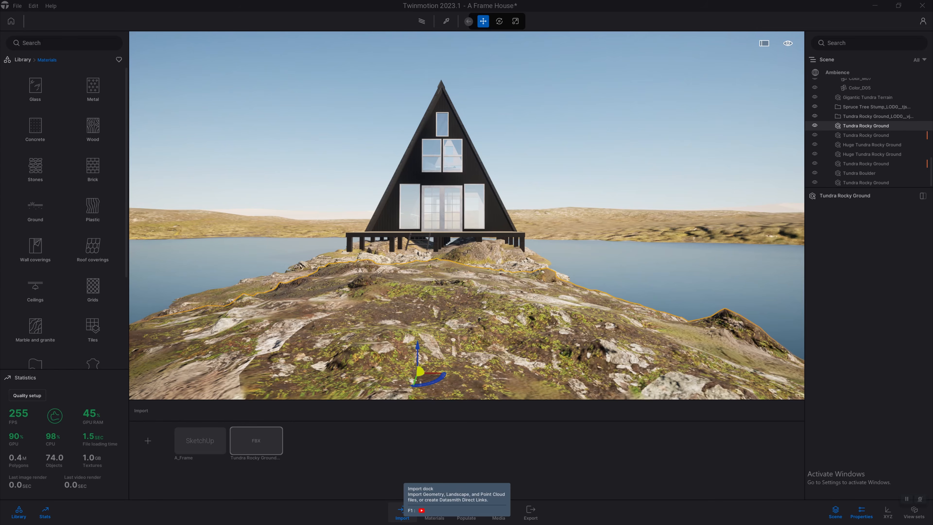
Delete the Chestnut 03 D material from the project's materials
click(435, 511)
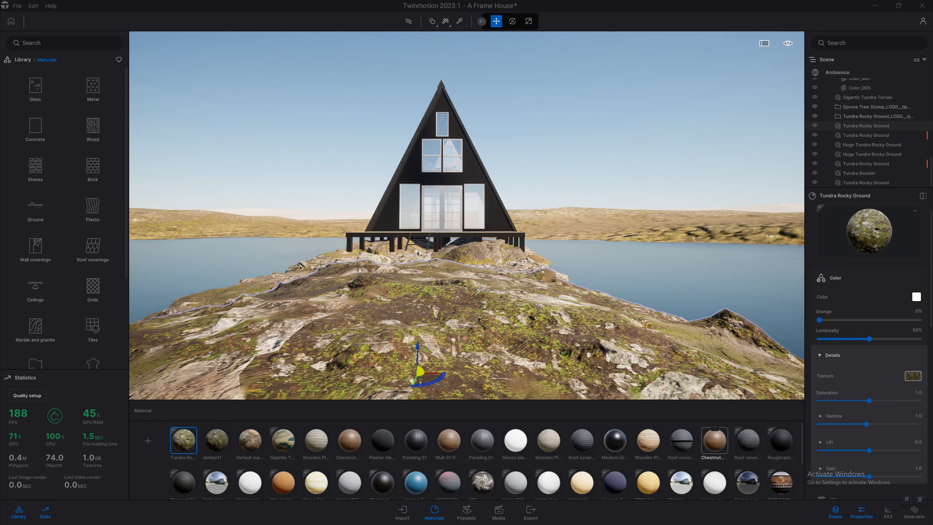
click(714, 427)
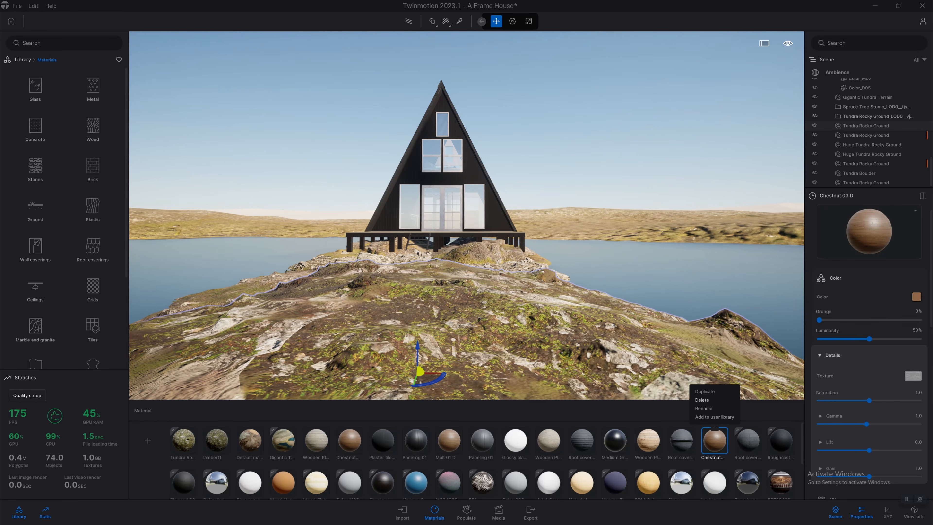
click(701, 399)
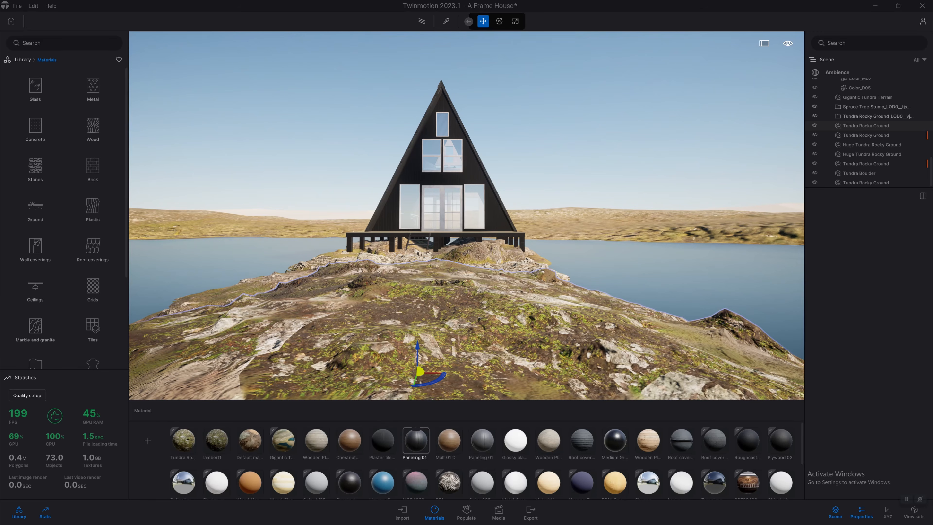
Create a still image from the current view of the house and save the project
click(498, 510)
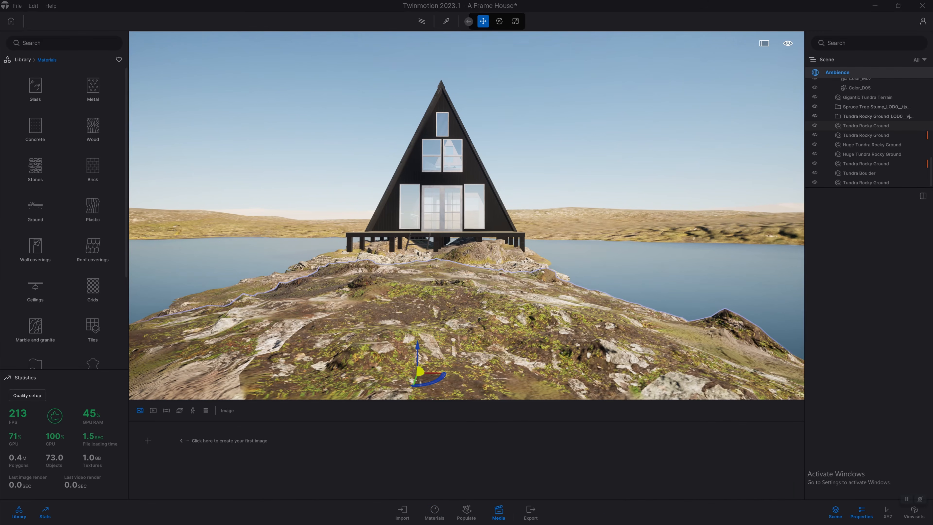
click(150, 442)
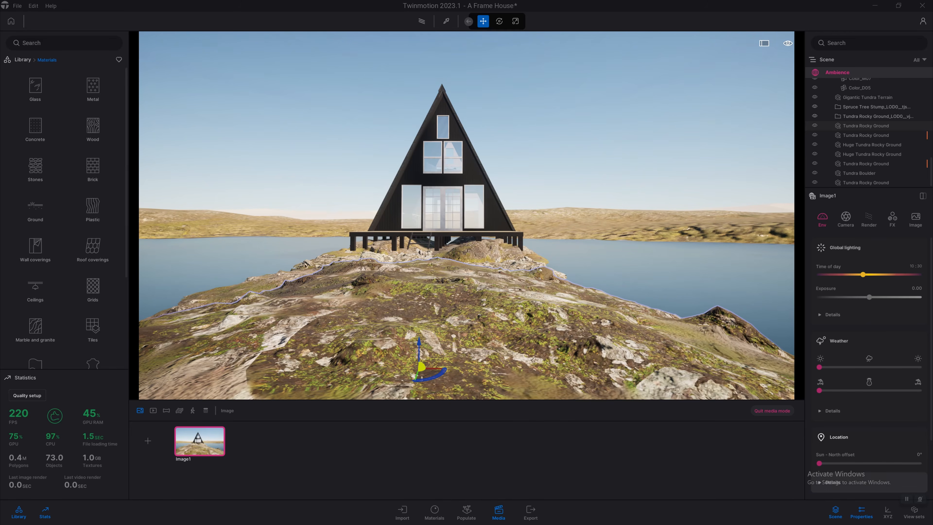
key(ctrl+s)
Find the Starting Ground at the start of the scene graph and make it visible
scroll(876, 108, up, 5)
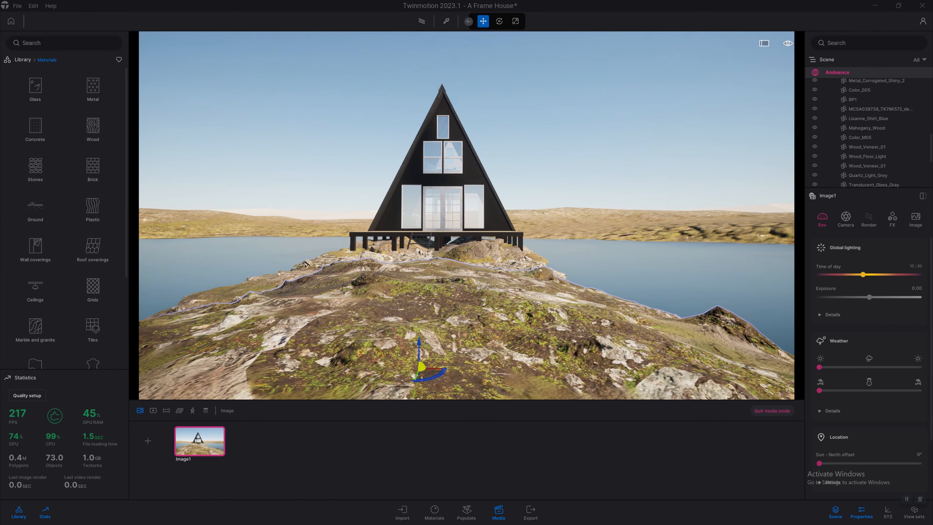
scroll(466, 215, up, 1)
scroll(881, 114, up, 5)
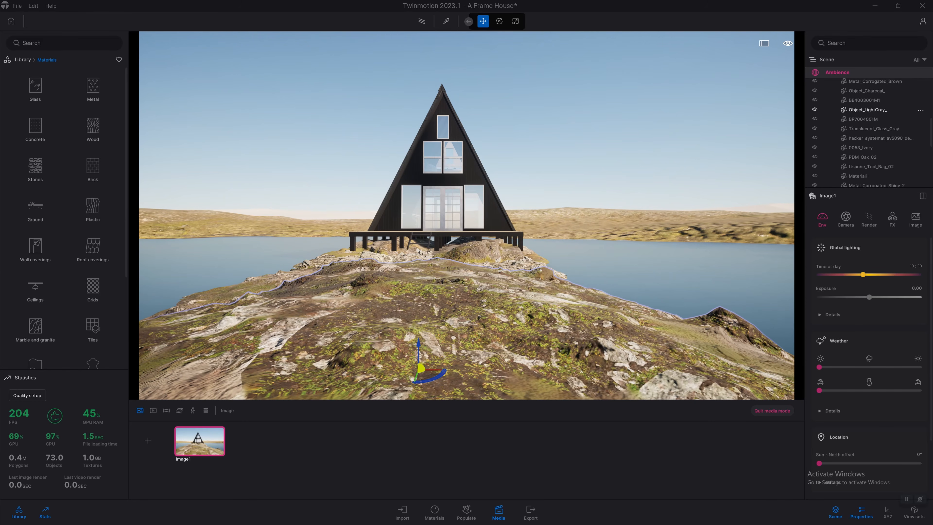
scroll(880, 115, up, 5)
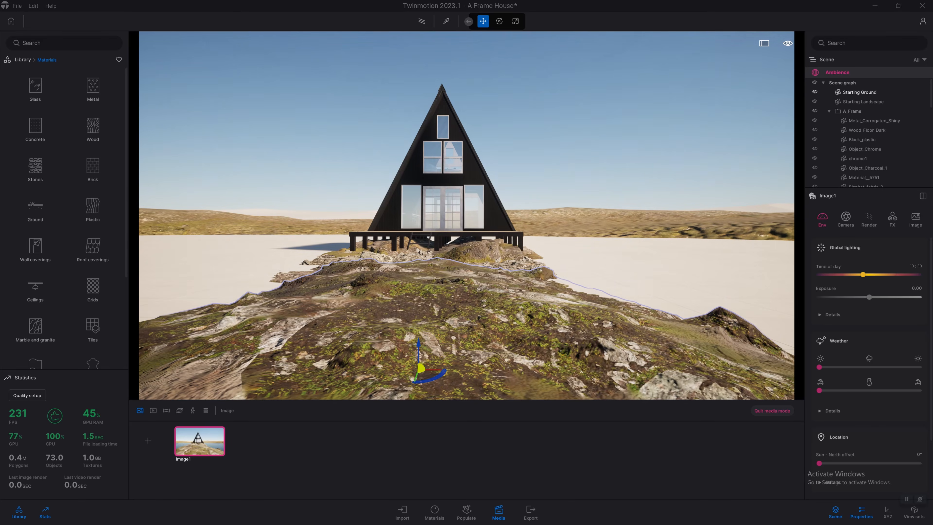
click(814, 92)
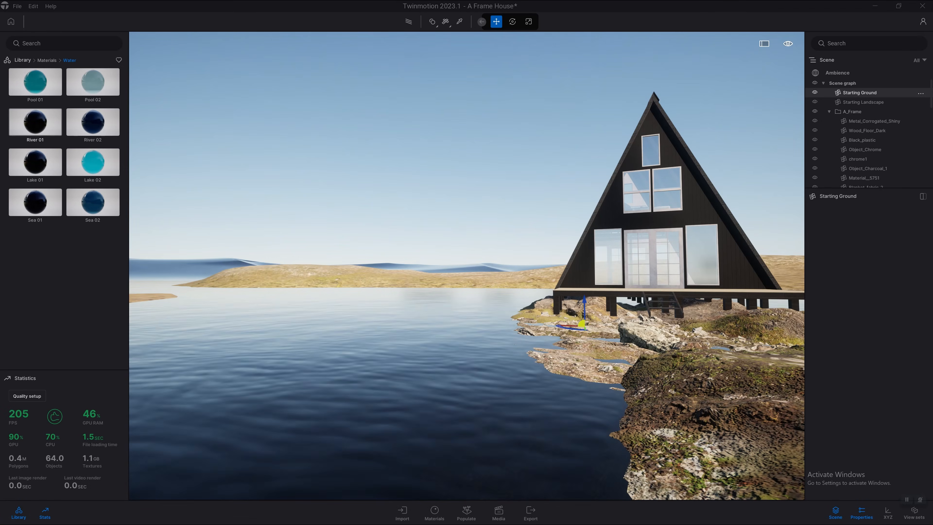
Hide the Starting Ground and show it again to compare the lake with and without the water surface
key(h)
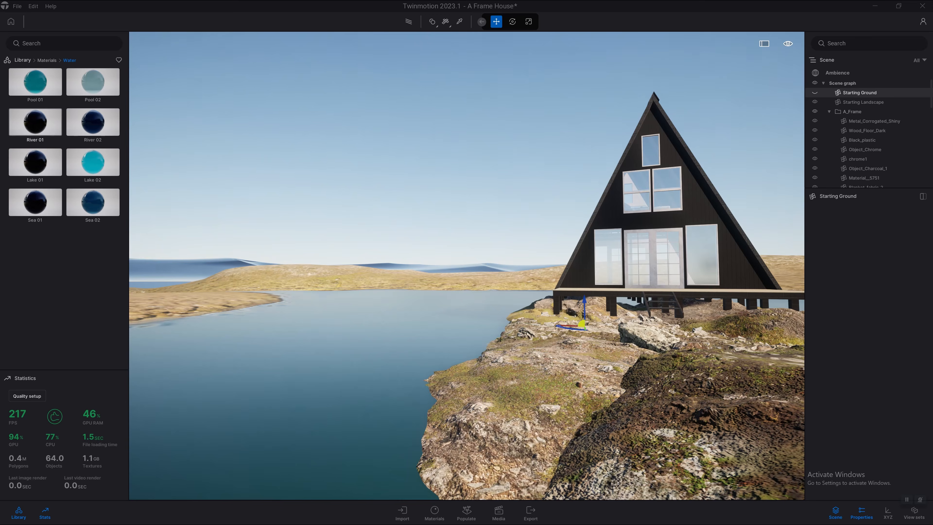
key(w)
key(a)
key(q)
right_drag(466, 266, 569, 294)
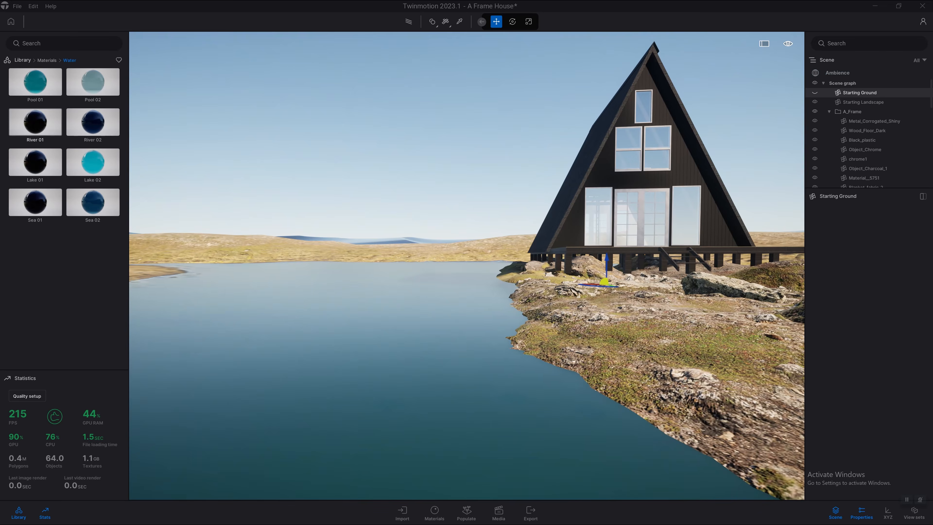
key(h)
Lower the Starting Ground water surface by about 31 cm to expose more of the rocky shore
right_drag(466, 265, 498, 267)
key(q)
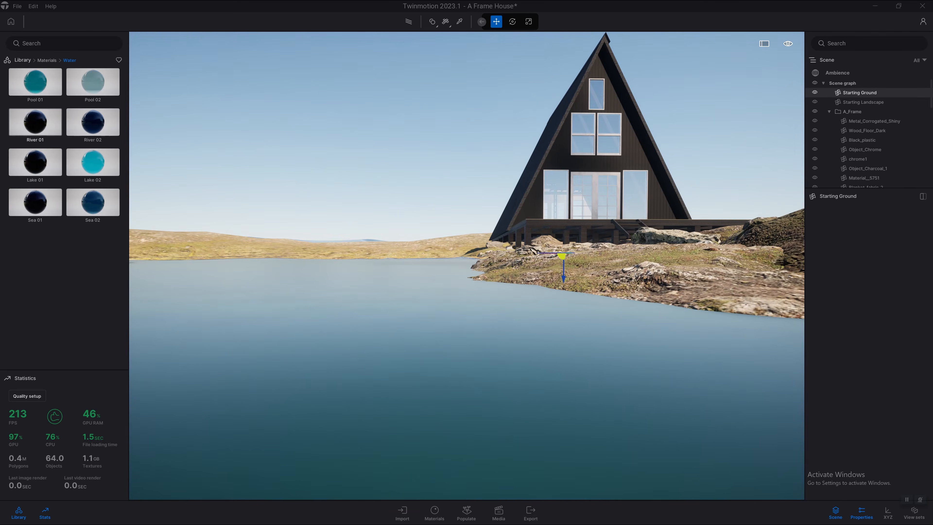
key(e)
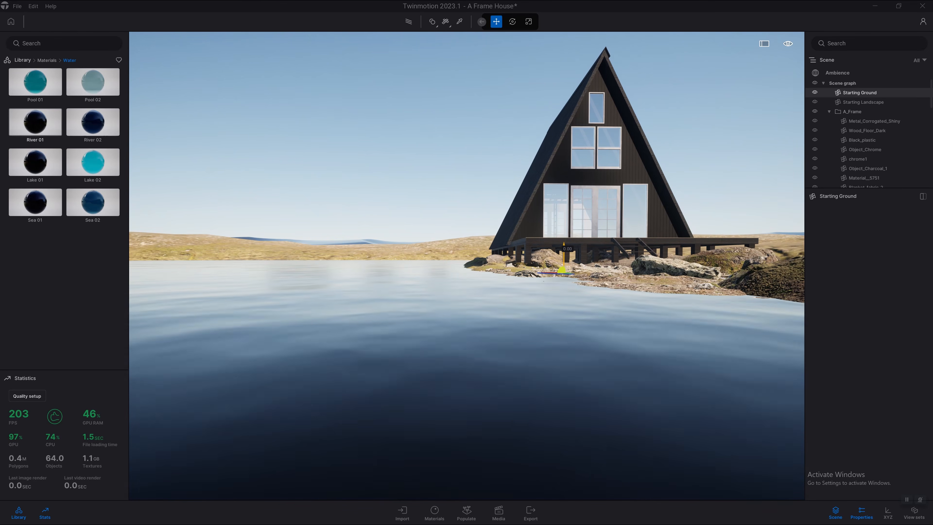
drag(563, 253, 563, 262)
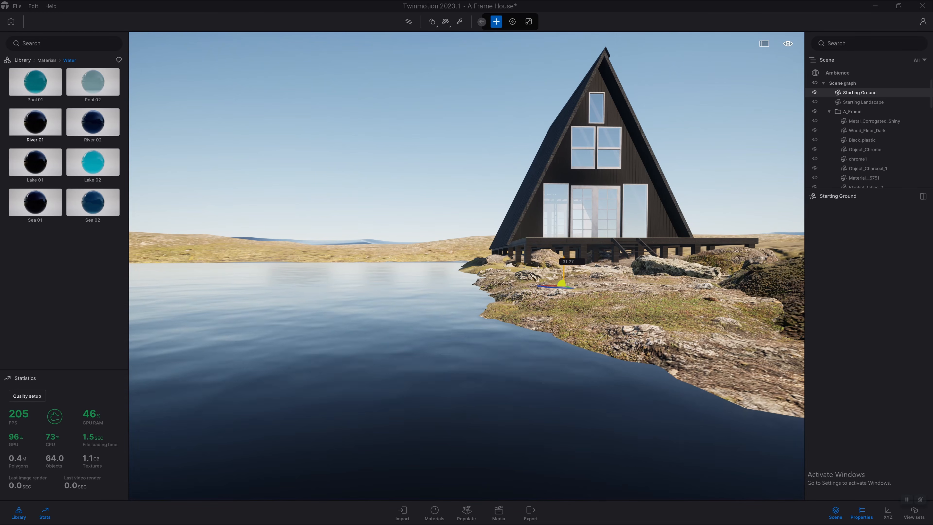
Apply the River 01 water material to the Starting Ground in front of the house
key(s)
key(w)
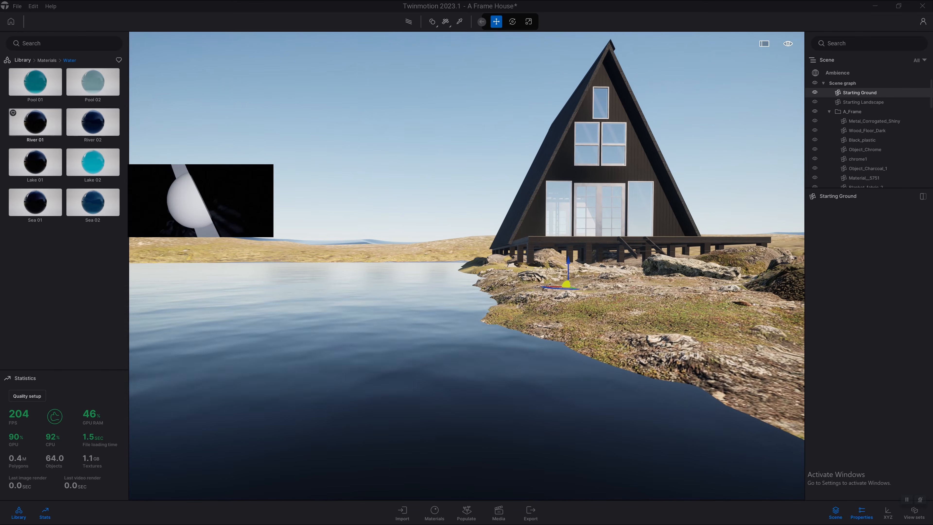
mouse_move(35, 121)
mouse_down()
mouse_move(142, 136)
mouse_move(293, 331)
mouse_up()
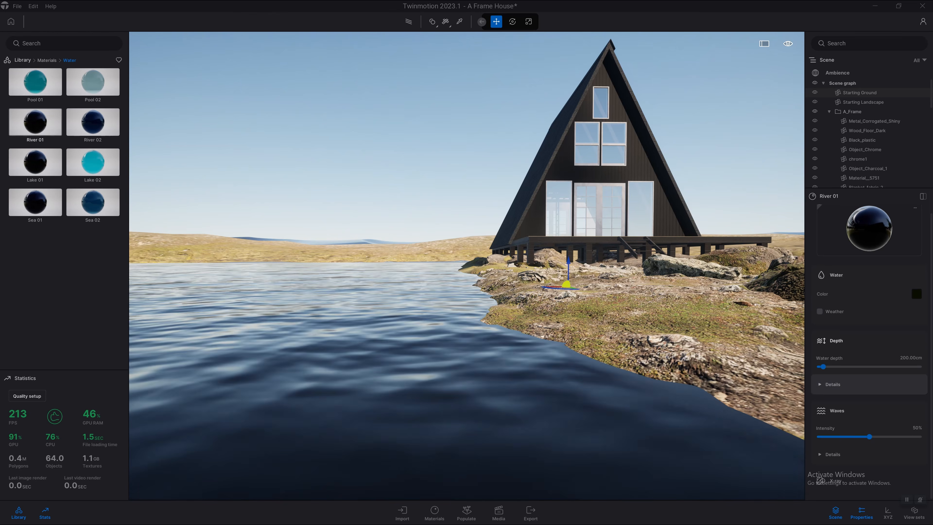
Set the River 01 material's water depth to about 4204.76 cm and lower its turbidity to 3%
click(832, 387)
drag(823, 366, 903, 366)
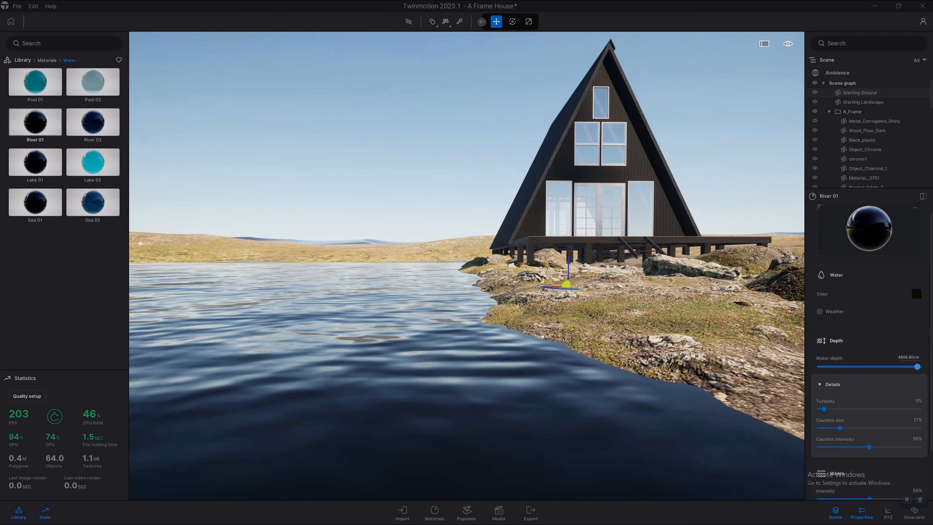
drag(824, 408, 821, 409)
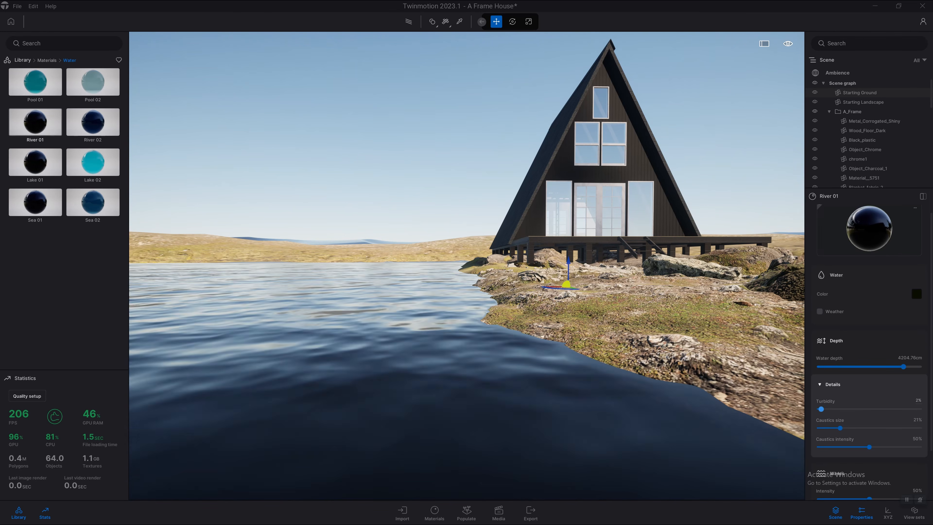
Calm the River 01 water by setting its wave intensity to 2%
scroll(868, 349, down, 1)
scroll(869, 437, down, 1)
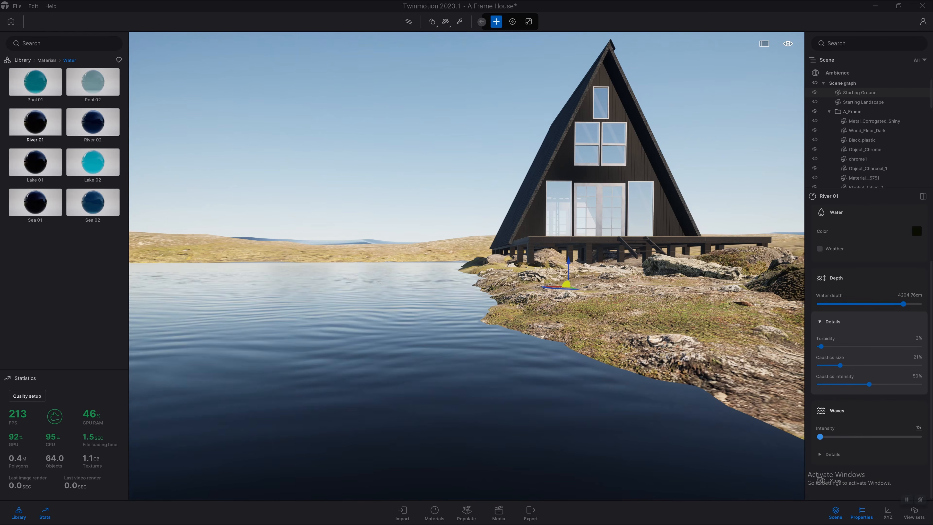
drag(820, 437, 821, 436)
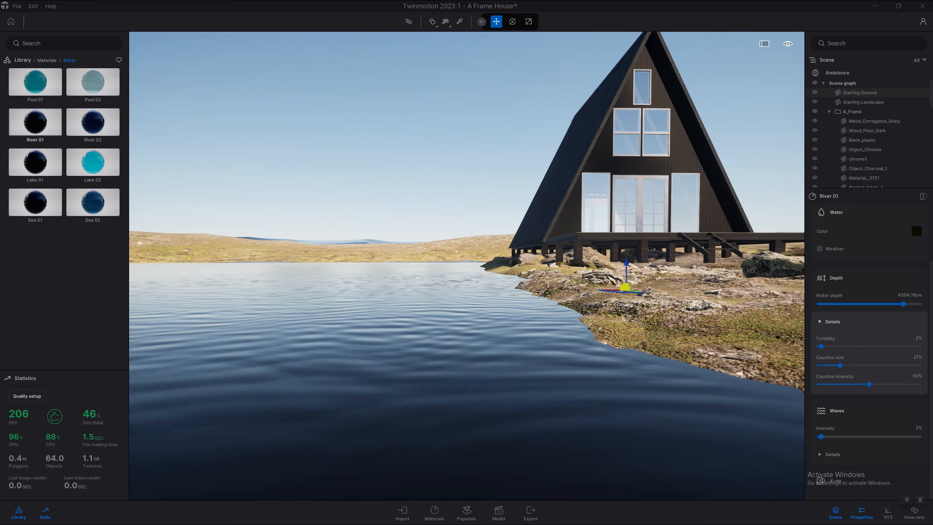
Set the River 01 water turbidity to 75%
drag(826, 346, 893, 346)
key(a)
key(w)
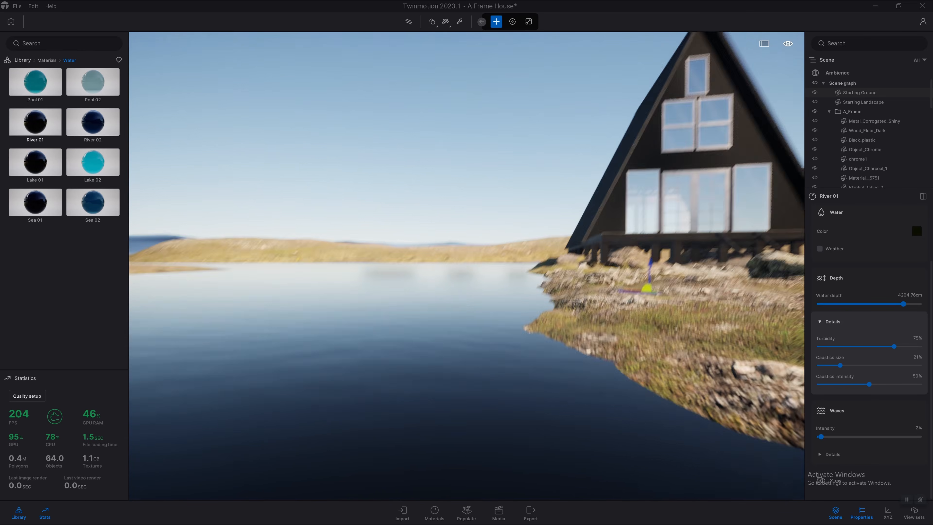
Preview the house and its surrounding water with the path tracer, from the front and from the shoreline
key(d)
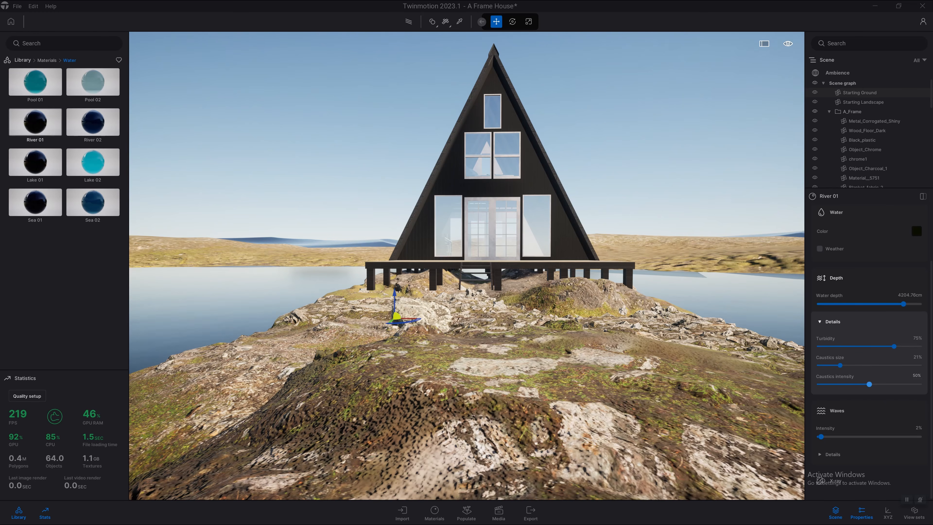
key(w)
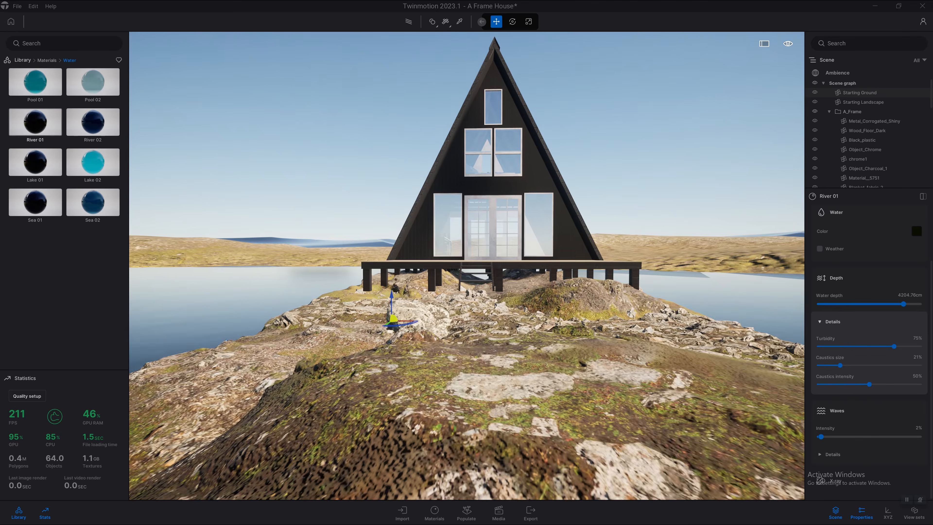
key(s)
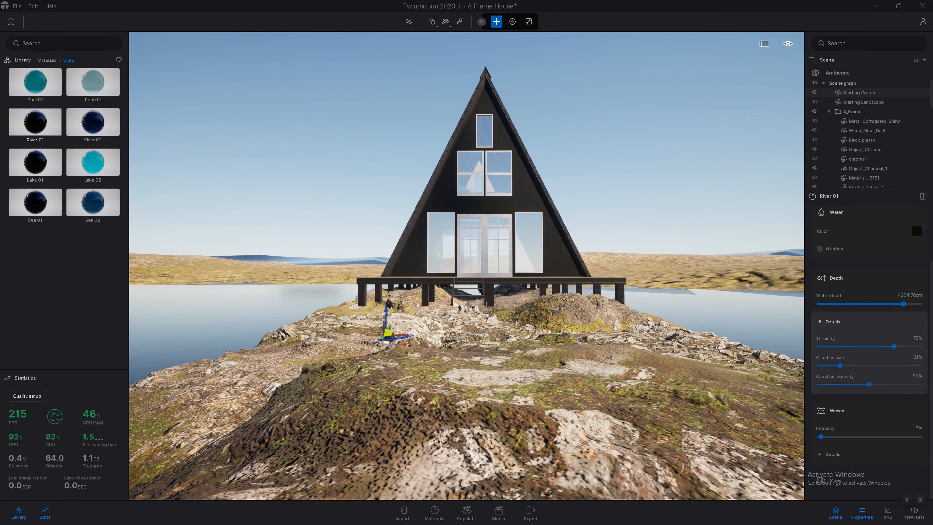
key(r)
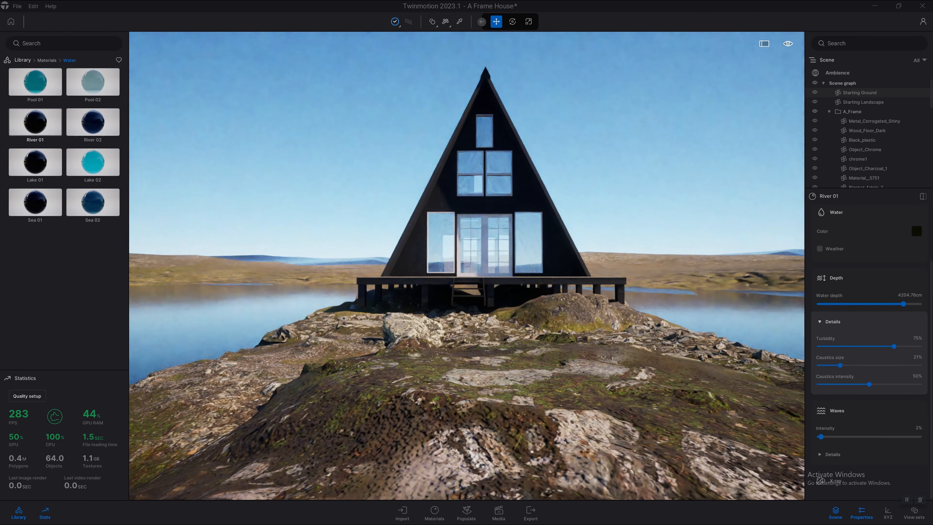
mouse_move(466, 265)
right_down()
mouse_move(290, 299)
mouse_move(301, 279)
mouse_move(231, 288)
mouse_move(495, 287)
mouse_move(510, 356)
mouse_move(487, 375)
mouse_move(494, 362)
right_up()
key(w)
key(r)
key(q)
key(q)
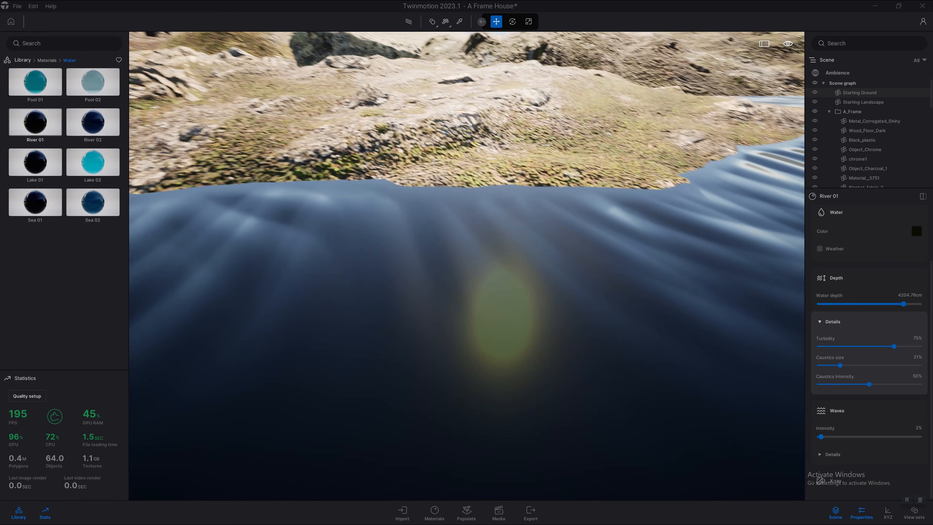
right_drag(494, 362, 500, 327)
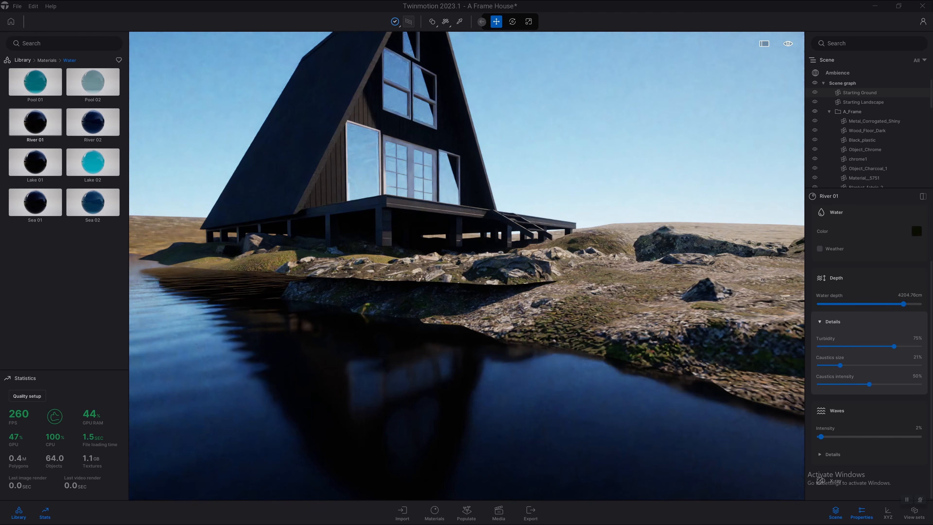
Set the path tracer quality to Medium, render the shoreline view with it, and turn the path tracer off
mouse_move(395, 21)
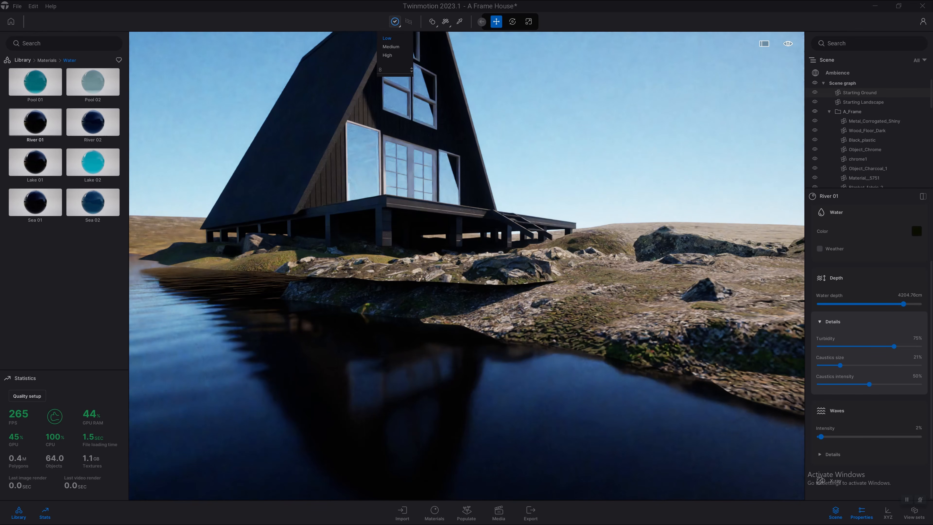
click(390, 47)
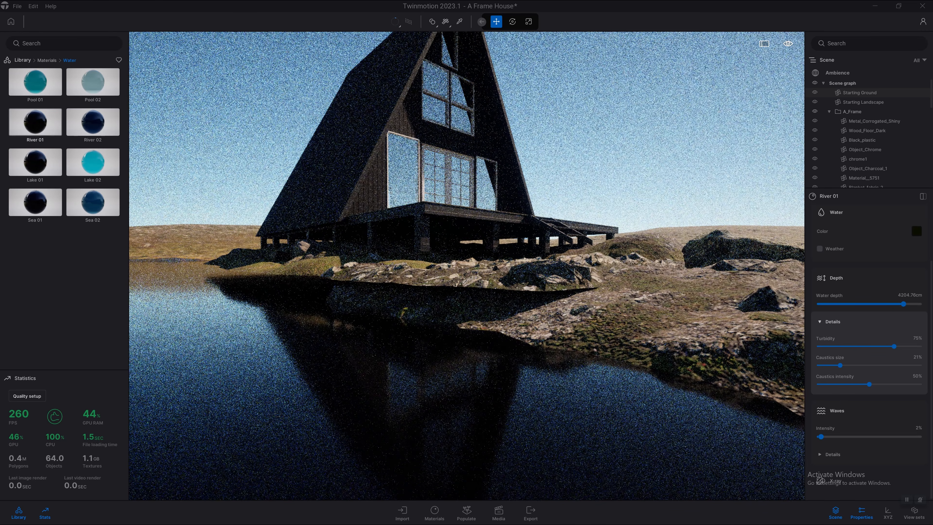
key(r)
Hide the Starting Landscape object in the scene
key(d)
key(d)
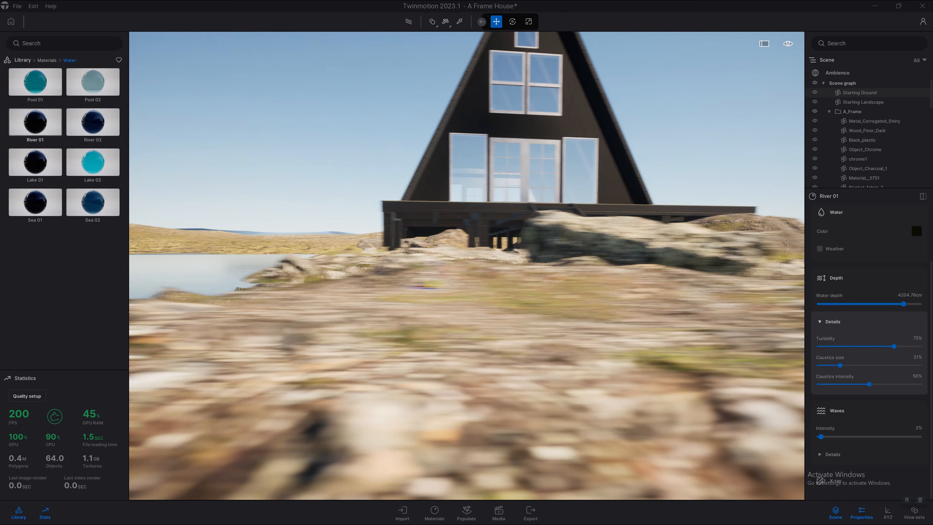
key(s)
key(s)
key(w)
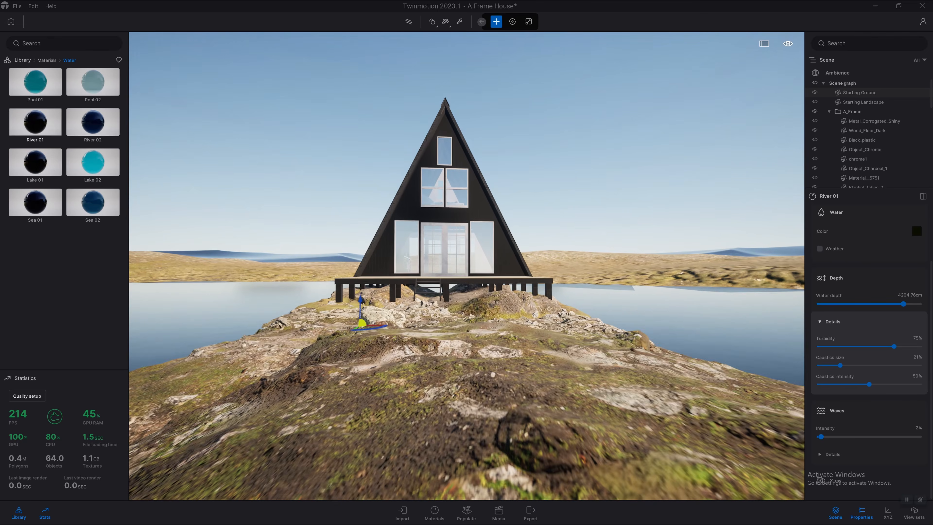
key(s)
key(w)
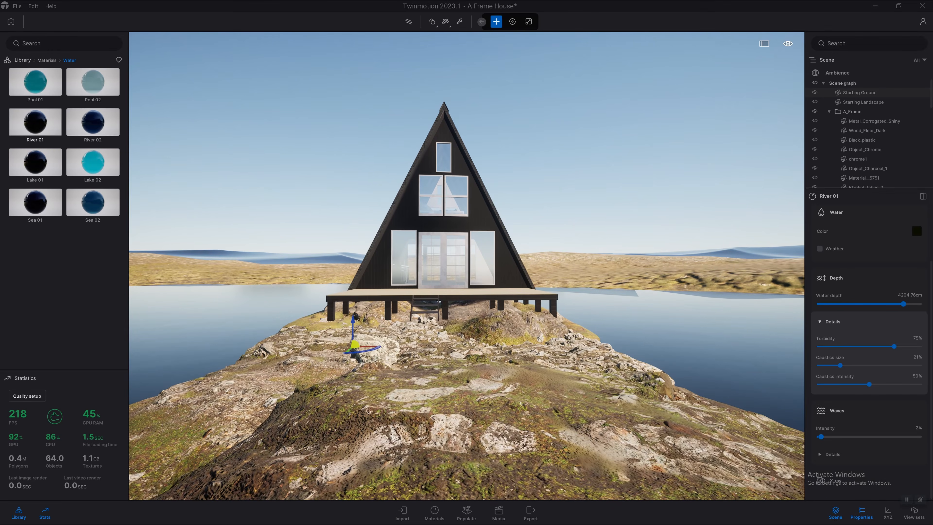
key(d)
key(e)
key(e)
click(862, 102)
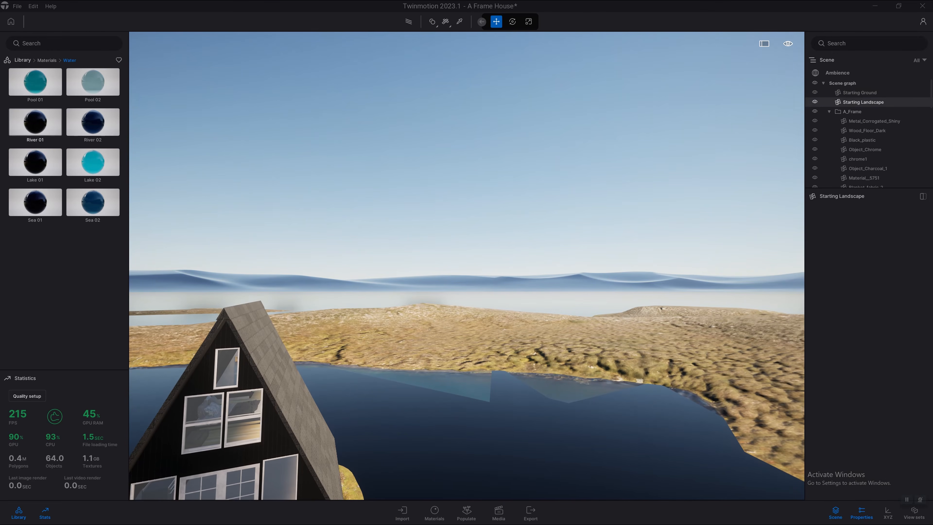
key(h)
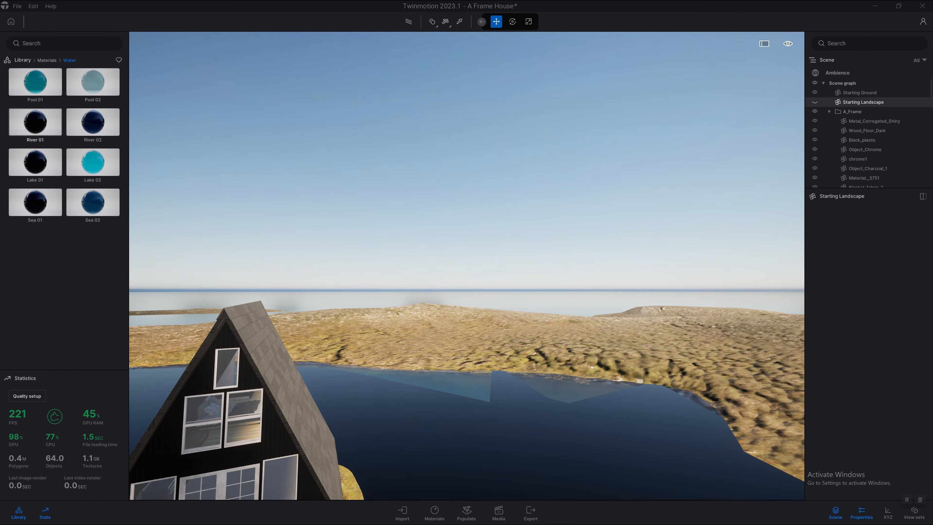
key(h)
key(h)
right_drag(466, 265, 345, 263)
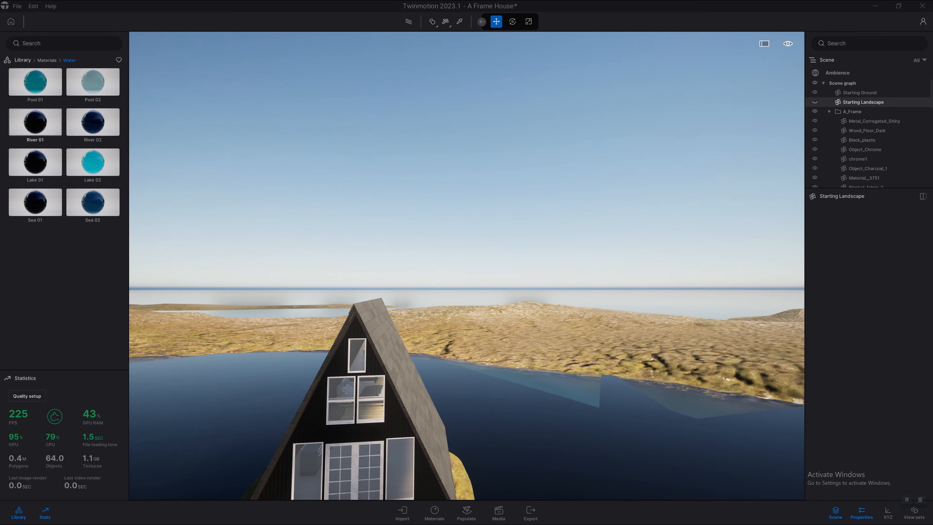
Load the saved Image1 view, hide the Starting Landscape in it, and refresh the image with the current scene
click(499, 512)
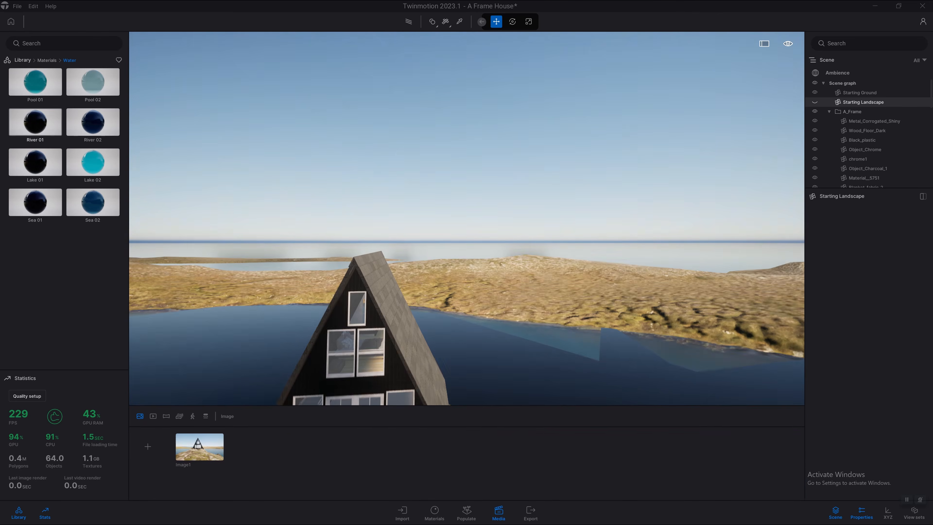
click(200, 441)
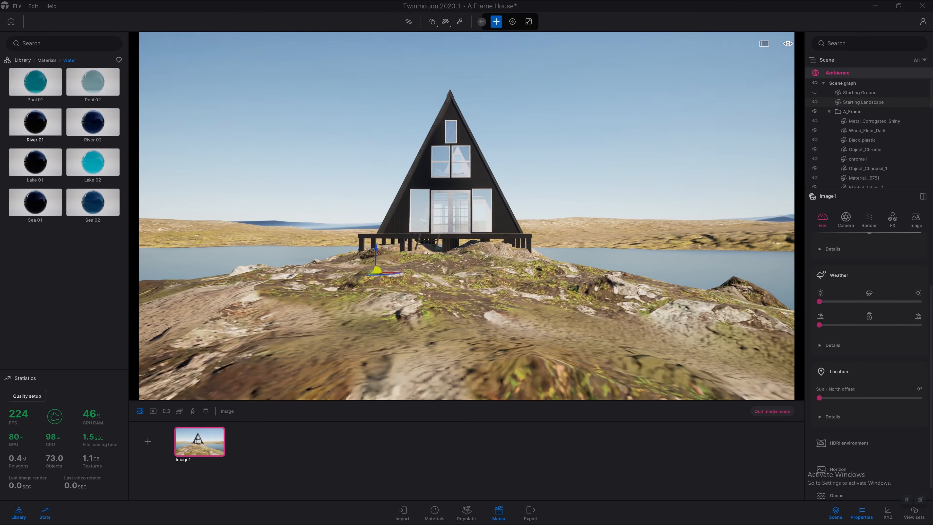
click(814, 101)
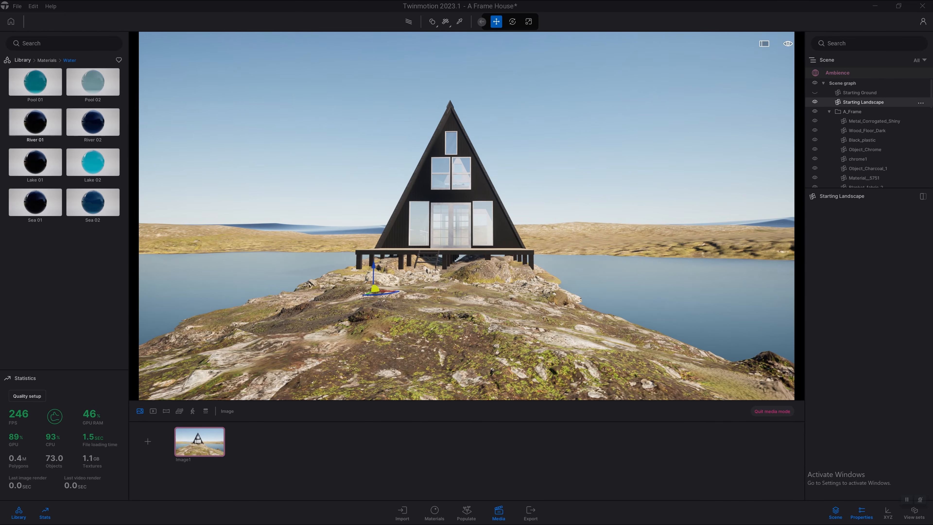
key(q)
key(q)
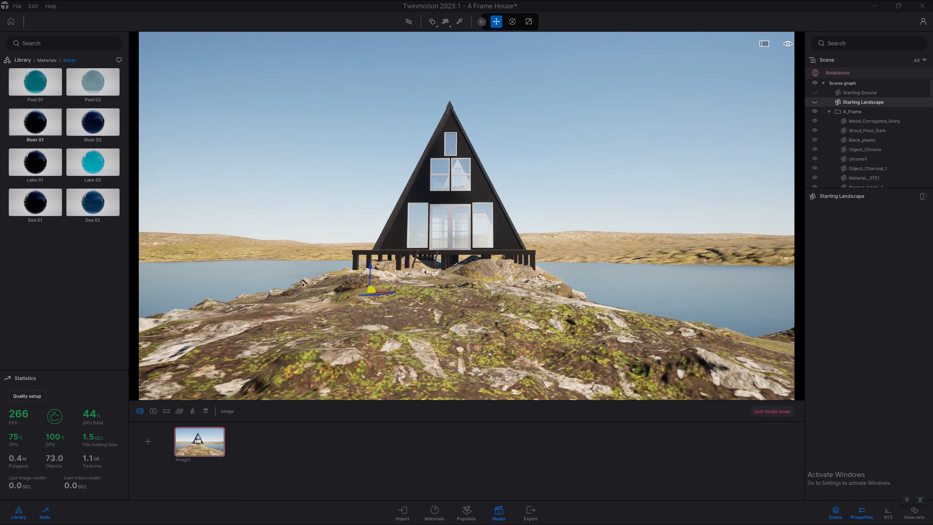
mouse_move(199, 440)
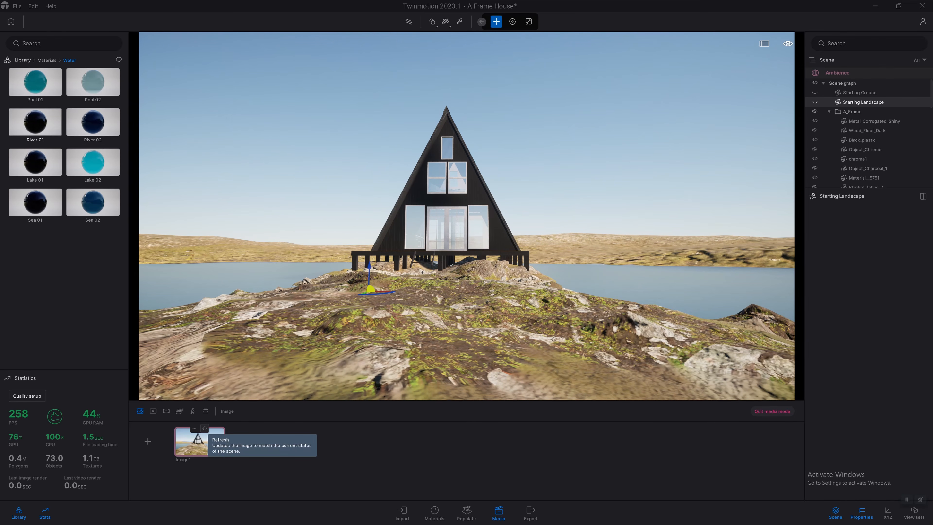
click(204, 428)
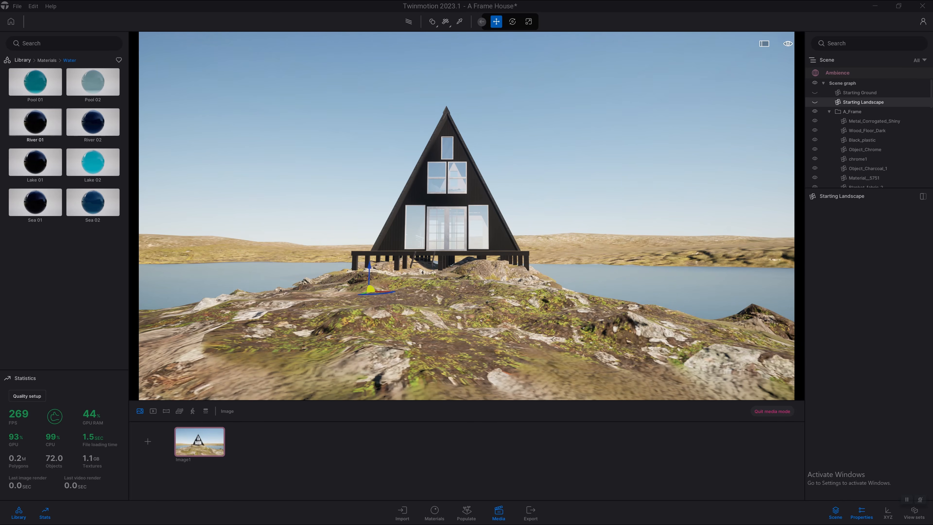
key(w)
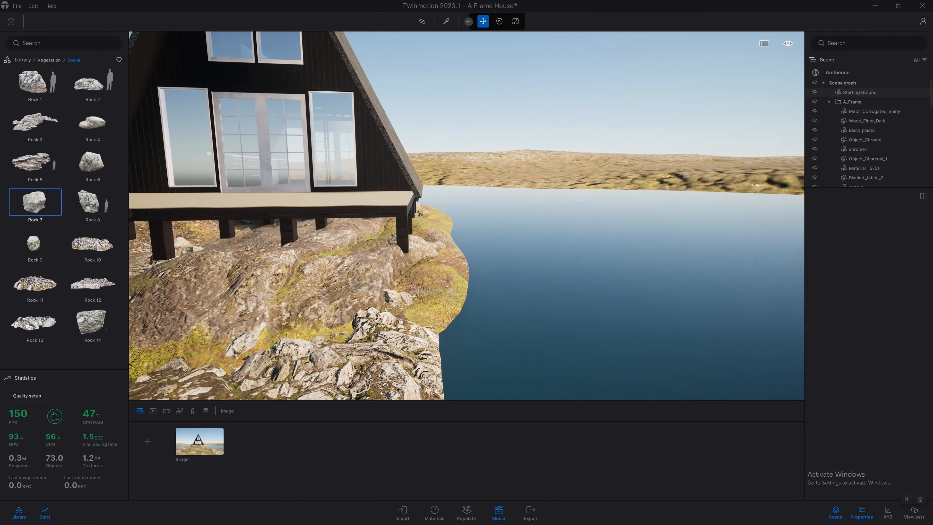
Load the Image1 view and examine the rocky shoreline and water around the house from nearby angles
click(199, 441)
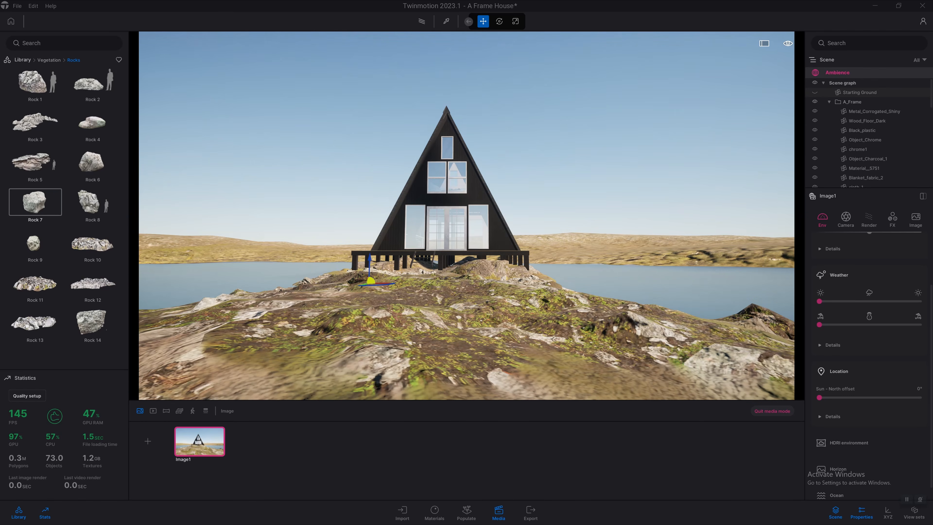
key(e)
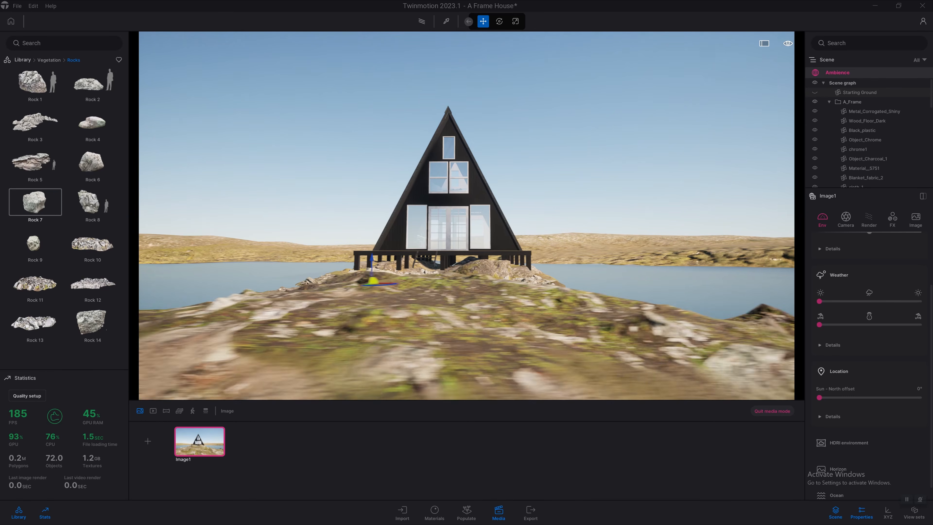
key(q)
key(a)
key(a)
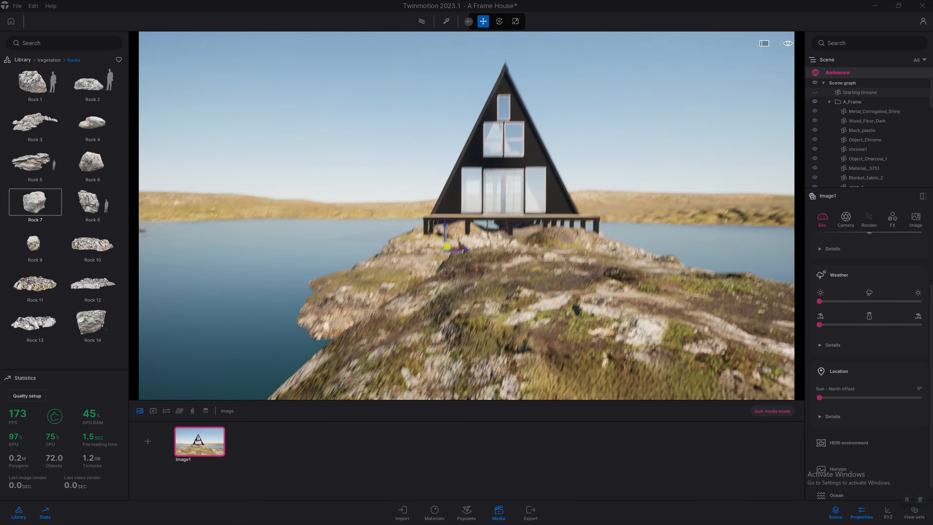
key(d)
key(d)
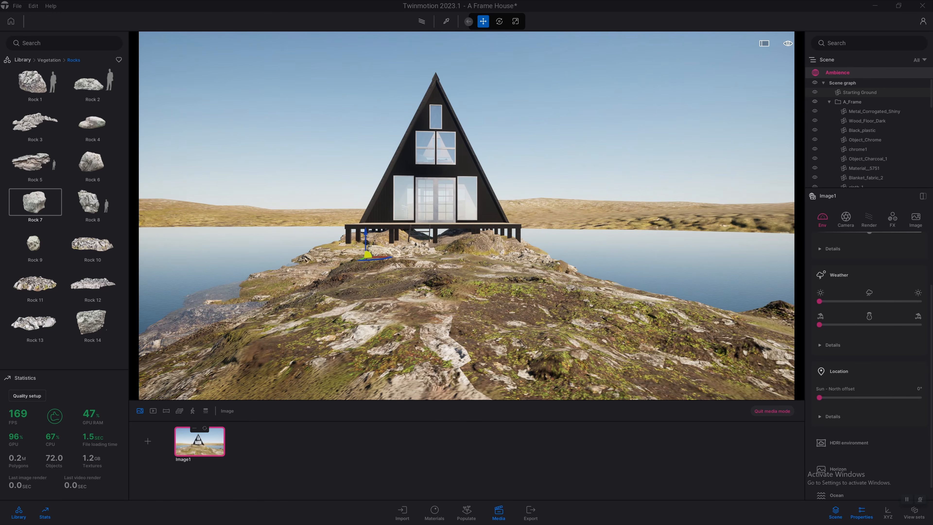
Reload Image1, make the Starting Ground visible, raise the camera slightly, and refresh the image with this state
click(199, 441)
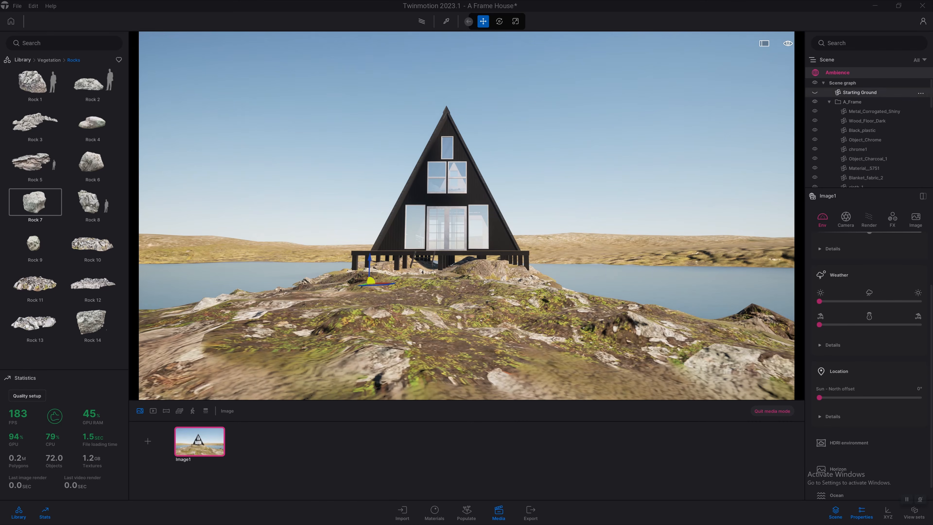
click(814, 93)
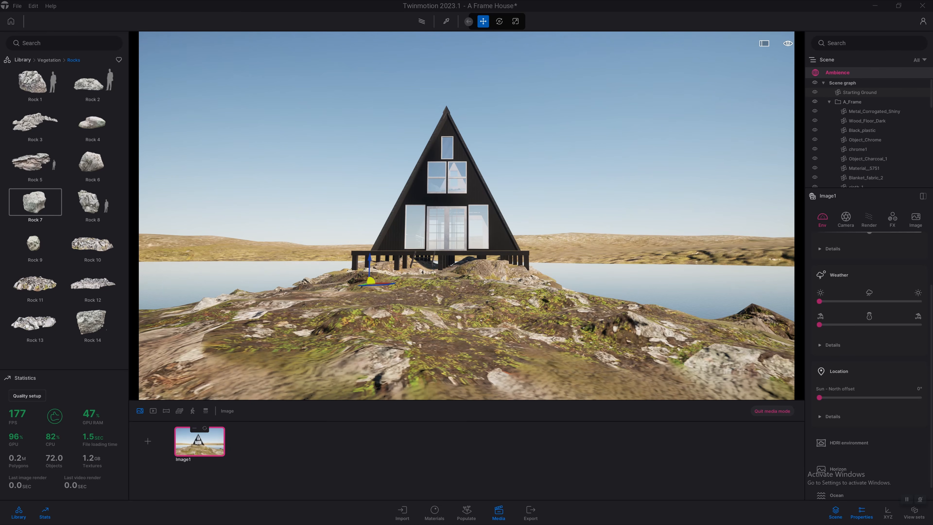
key(e)
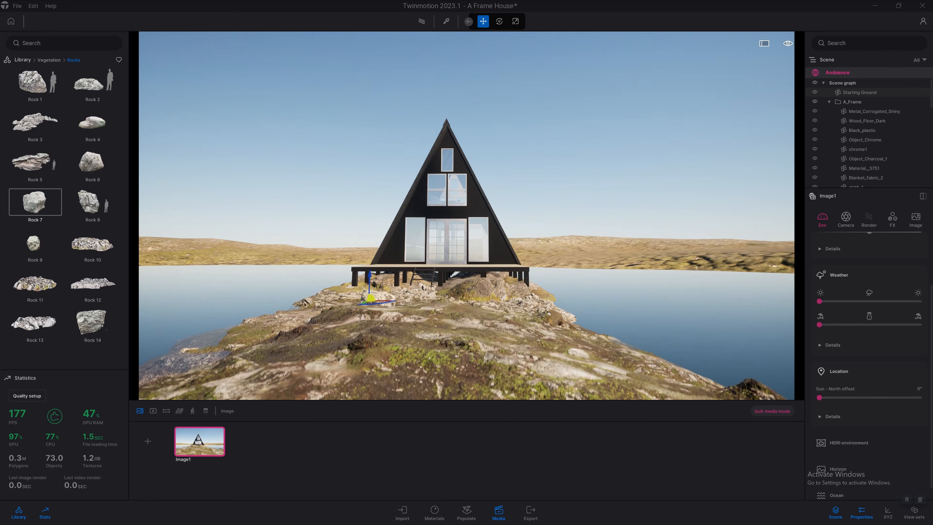
key(q)
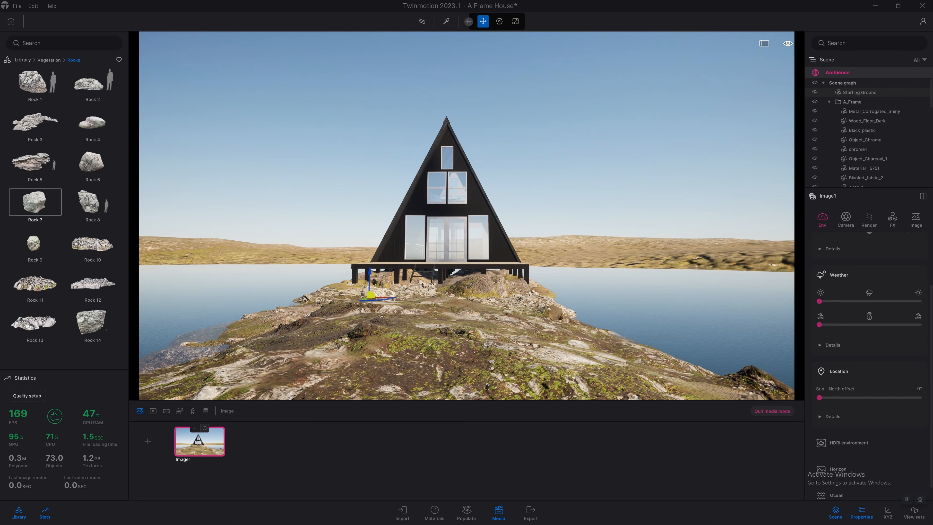
click(206, 431)
Examine the rocky ground and the shoreline around the house's deck from closer angles
key(a)
right_drag(466, 215, 407, 281)
key(w)
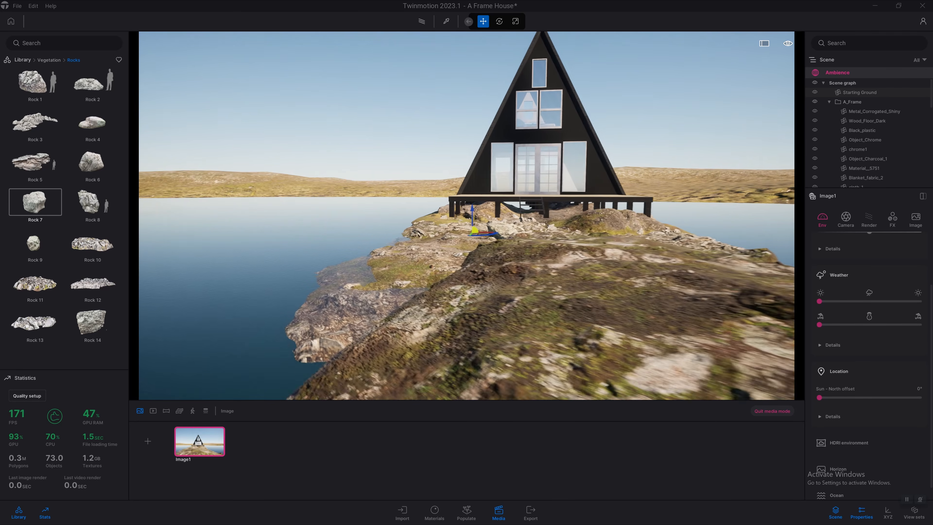
key(w)
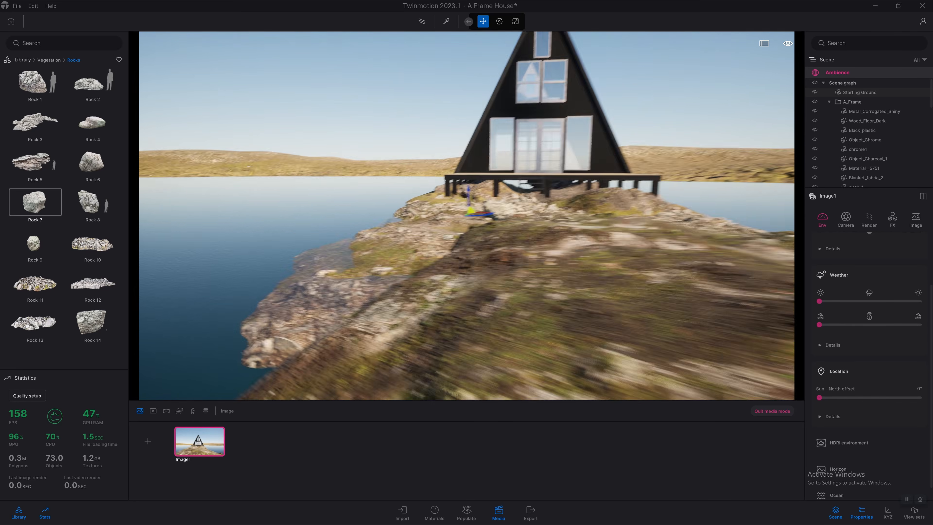
key(d)
right_drag(466, 215, 488, 195)
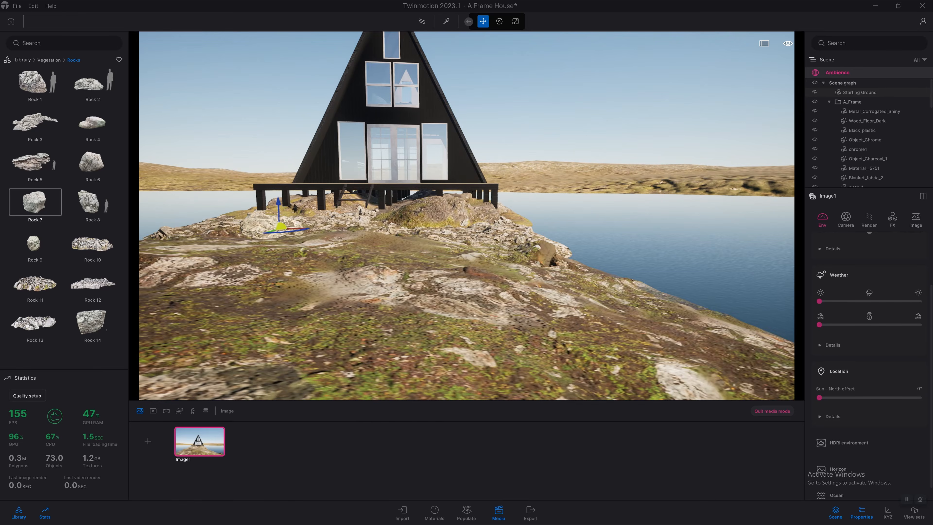
key(d)
key(w)
key(w)
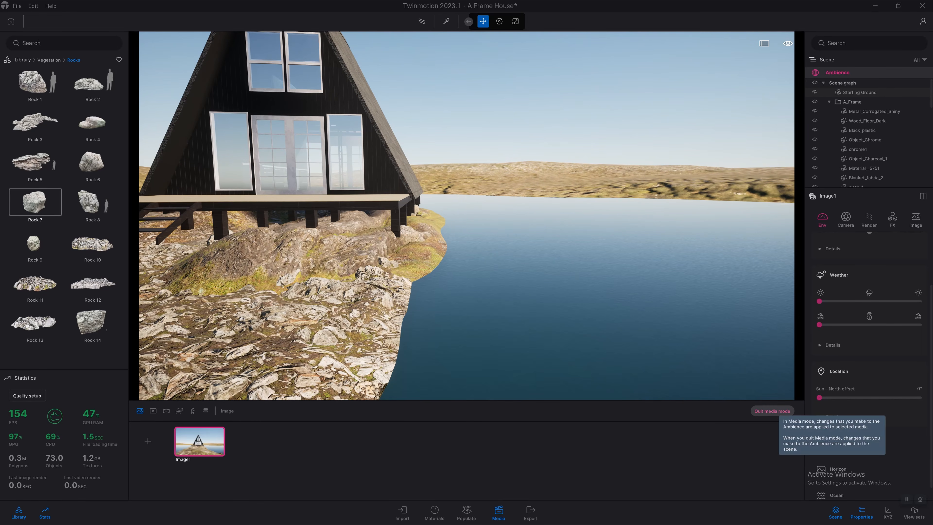
Leave media mode and place Rock 7 and Rock 9 from the library at the water's edge beside the deck
click(772, 410)
key(s)
key(a)
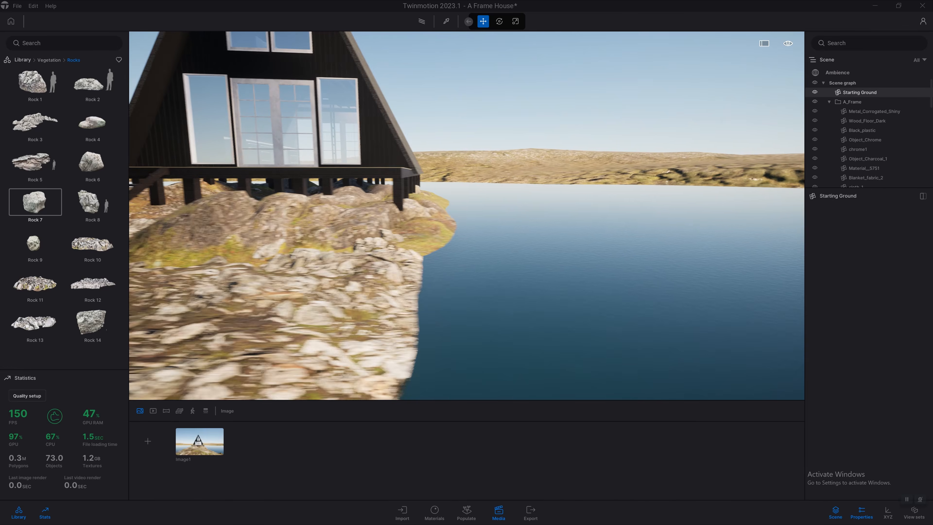
key(w)
key(d)
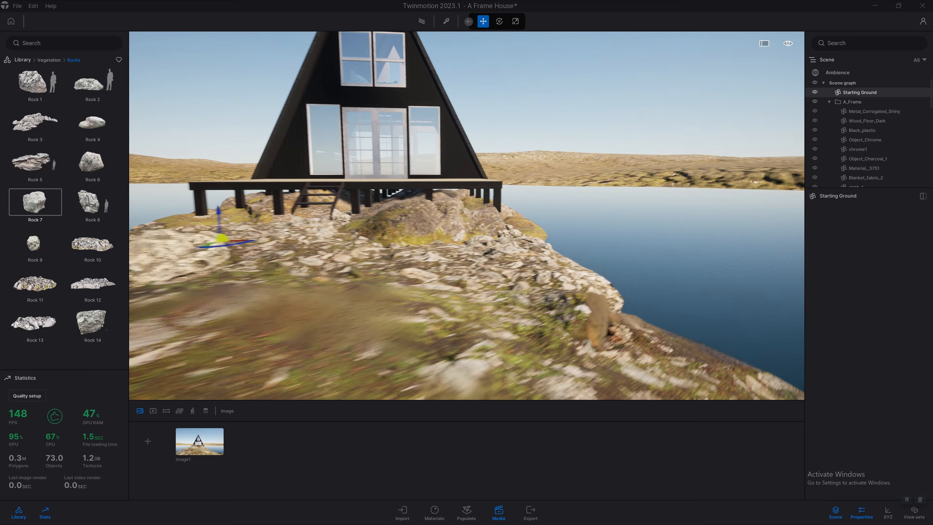
drag(36, 202, 440, 146)
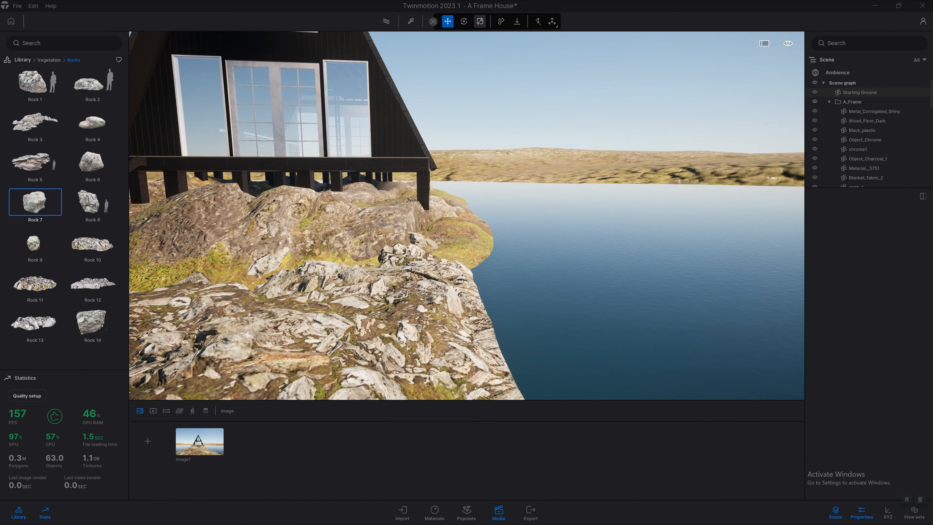
key(s)
key(t)
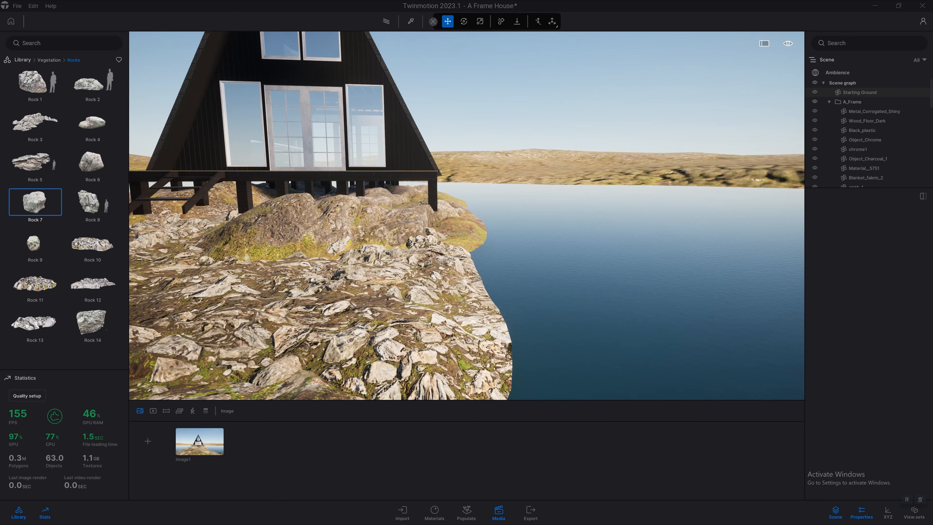
drag(35, 202, 526, 263)
key(s)
key(s)
click(521, 228)
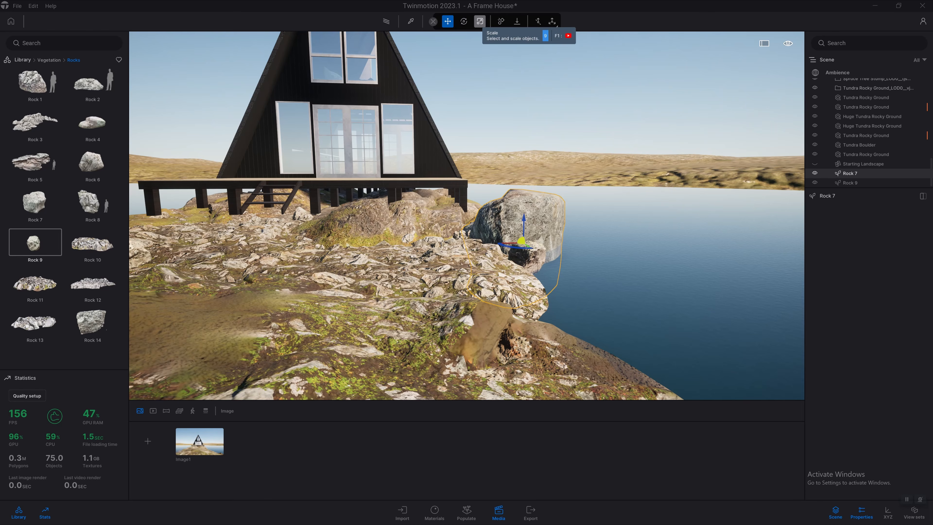
Scale Rock 7 down uniformly to roughly half its size
click(479, 21)
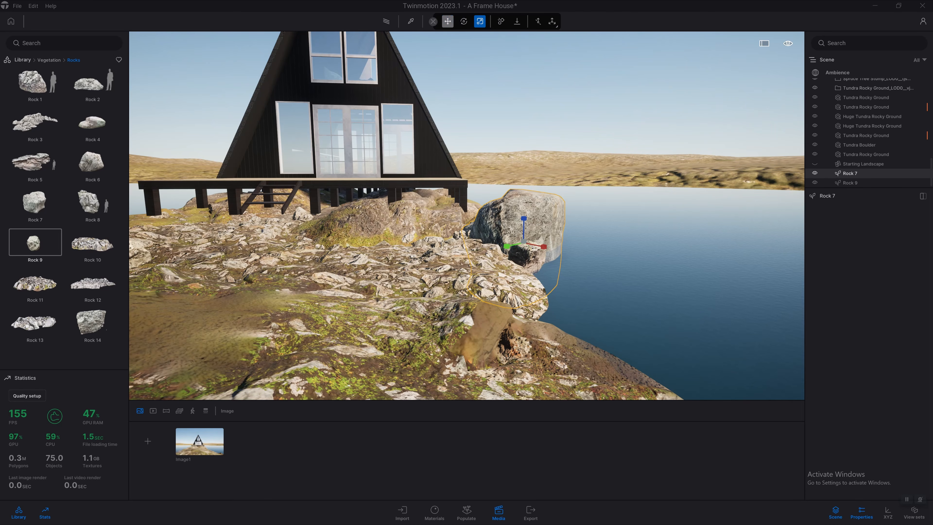
click(448, 21)
click(464, 22)
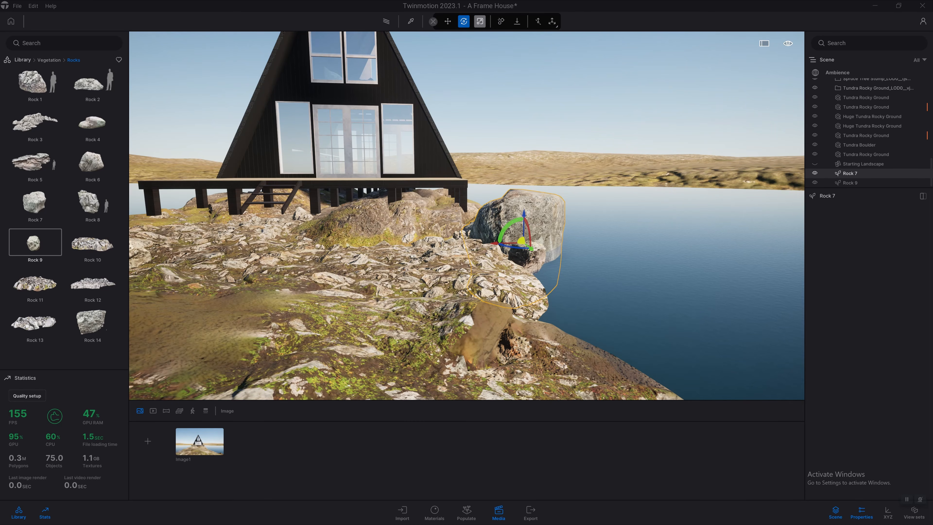
click(479, 21)
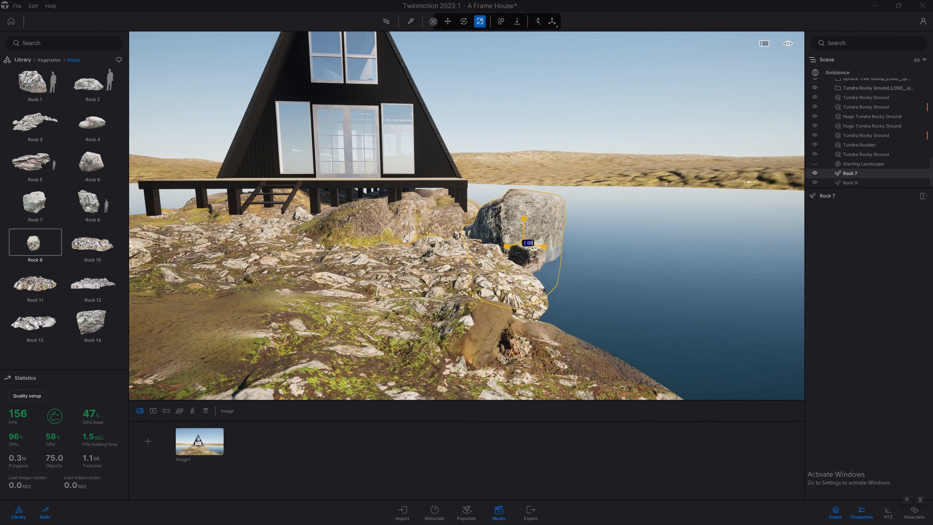
drag(527, 242, 490, 243)
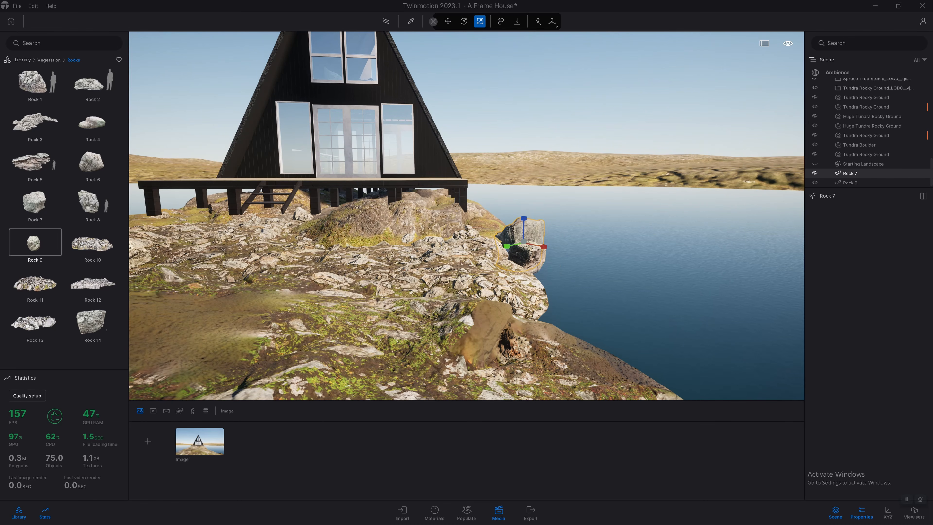
Rotate Rock 7 and move it lower into the bank so it blends with the shoreline edge
key(e)
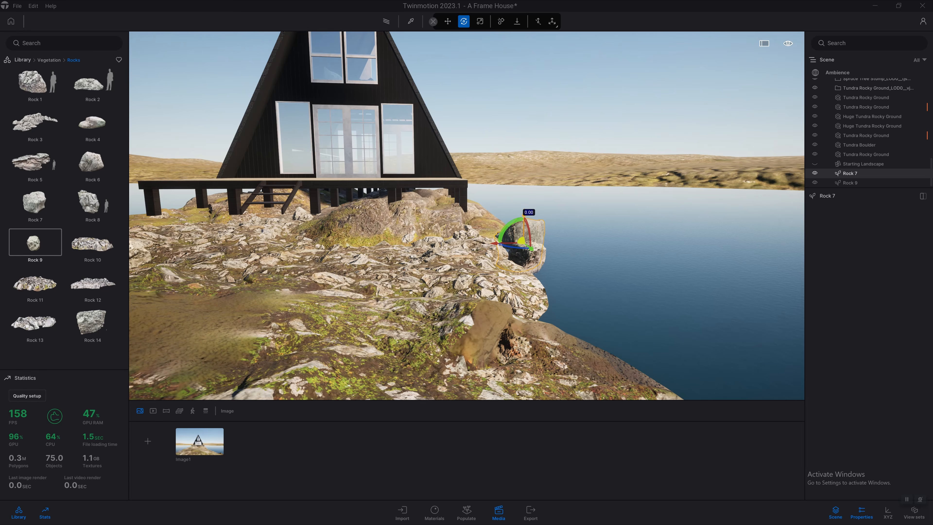
drag(523, 215, 524, 228)
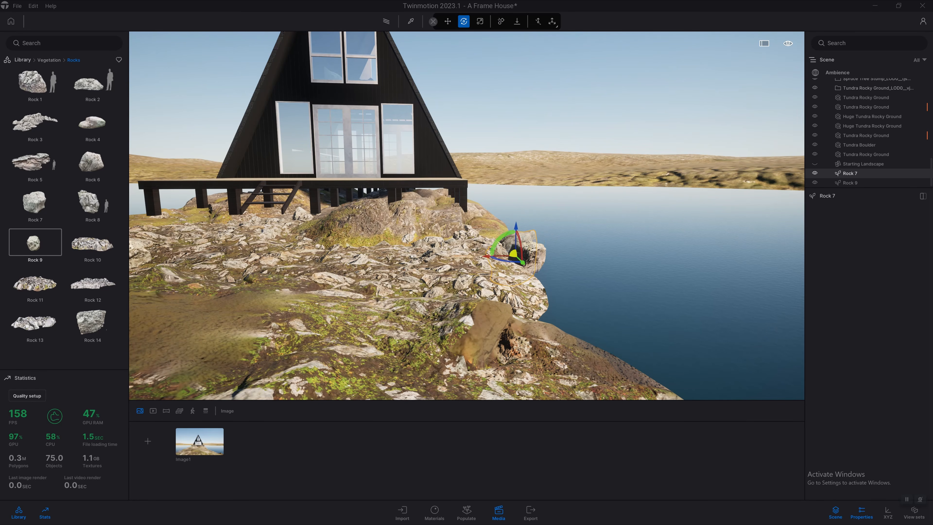
click(530, 241)
drag(526, 237, 526, 254)
mouse_move(497, 284)
mouse_down()
mouse_move(536, 268)
mouse_move(500, 253)
mouse_move(515, 266)
mouse_move(501, 266)
mouse_up()
click(519, 241)
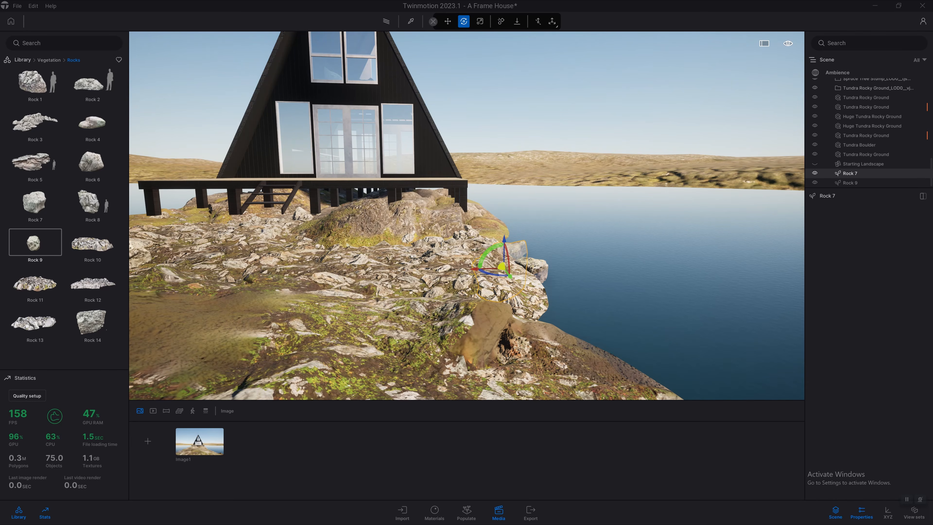
Place Rock 4 on the shoreline in front of the other added rocks and lower it toward the water
right_drag(501, 266, 572, 305)
key(r)
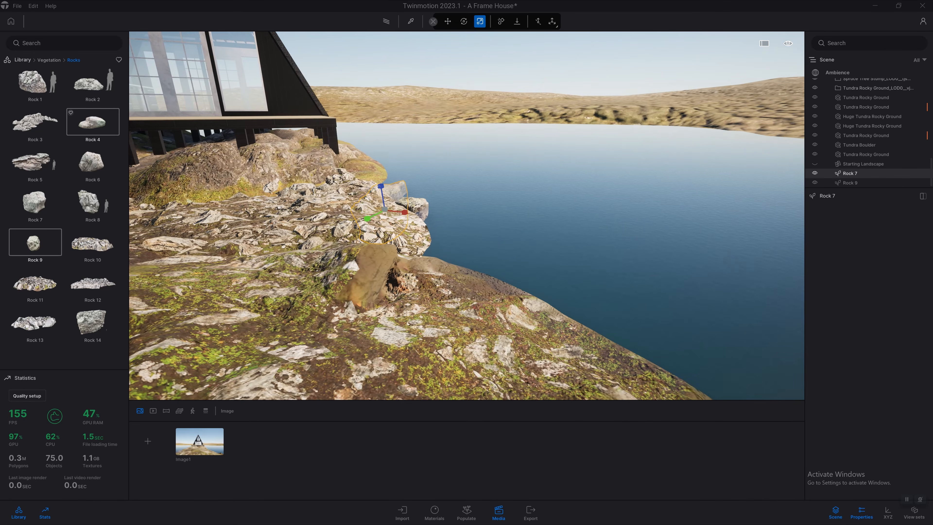
drag(92, 121, 440, 251)
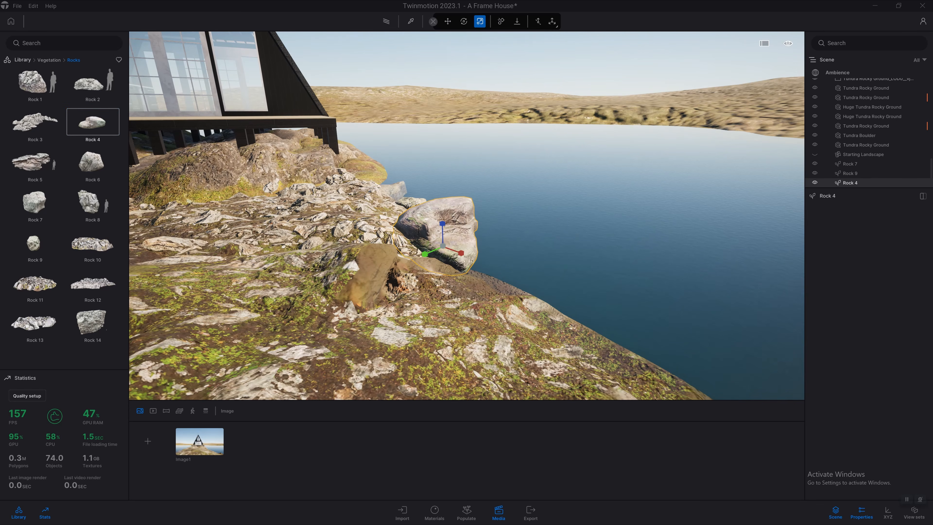
key(e)
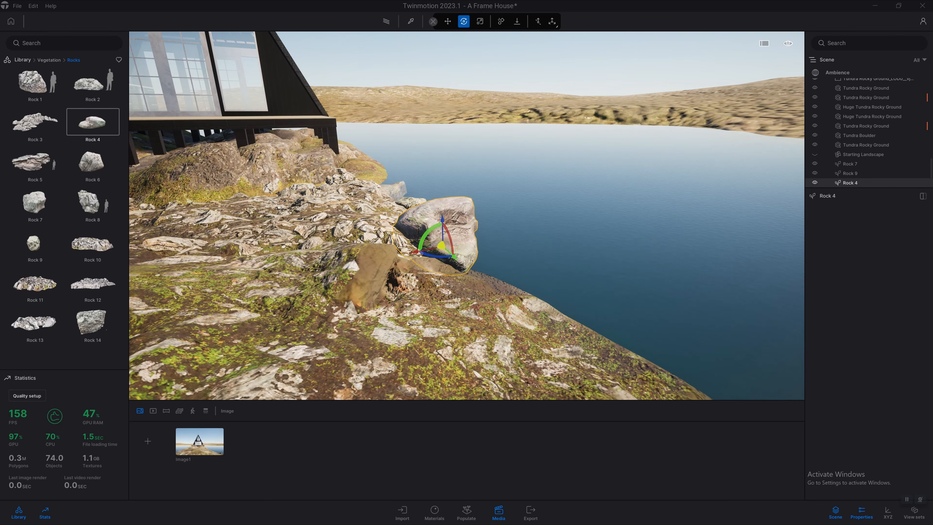
key(w)
shift+middle_drag(607, 258, 621, 290)
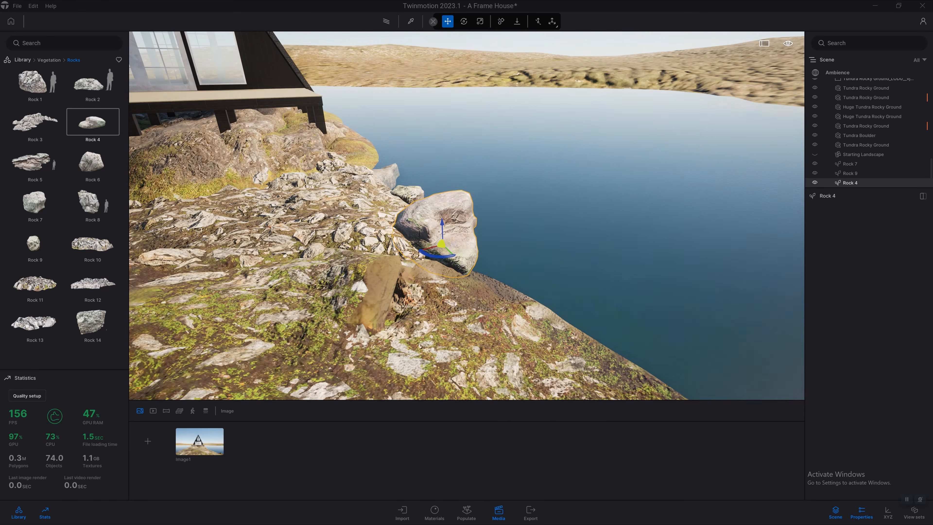
drag(443, 223, 443, 244)
drag(442, 251, 443, 252)
key(s)
right_drag(443, 252, 426, 177)
key(w)
drag(93, 283, 35, 243)
key(s)
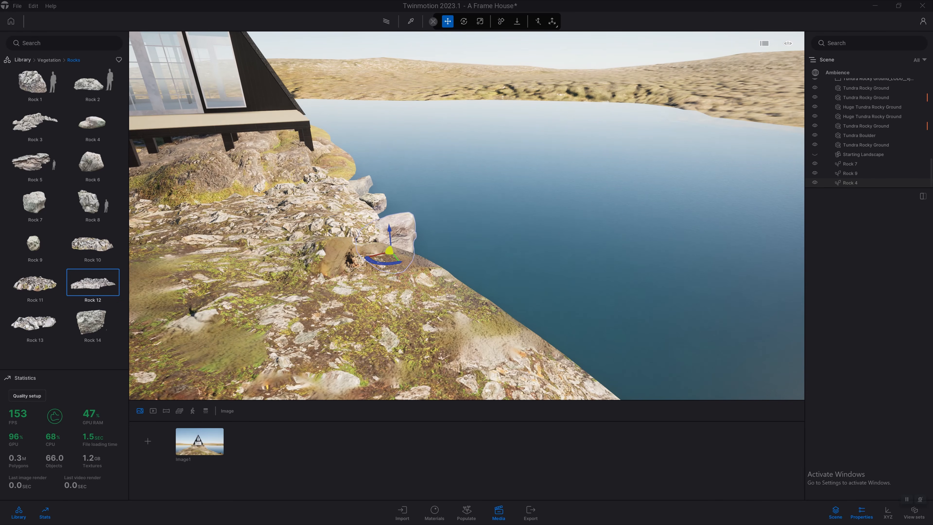
drag(93, 201, 190, 125)
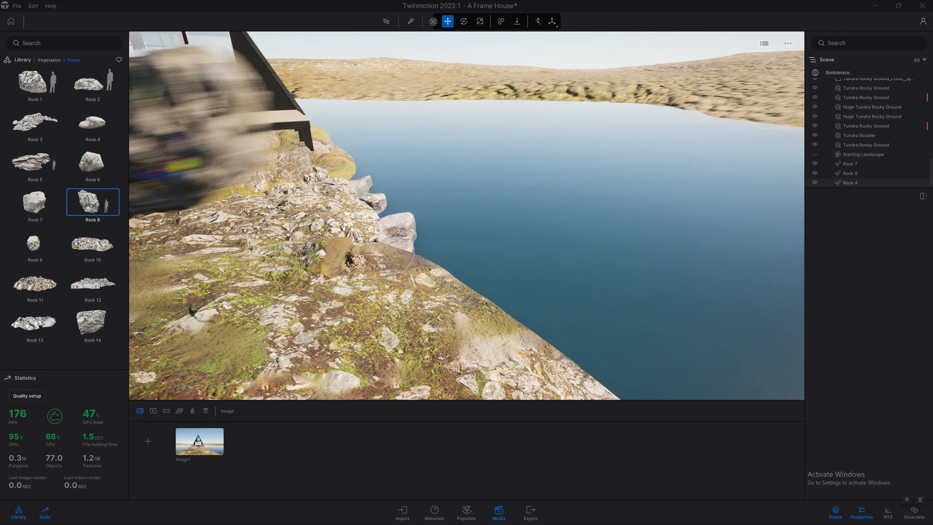
drag(183, 165, 92, 176)
Search the Megascans library for Tundra assets
click(22, 59)
right_drag(294, 221, 235, 220)
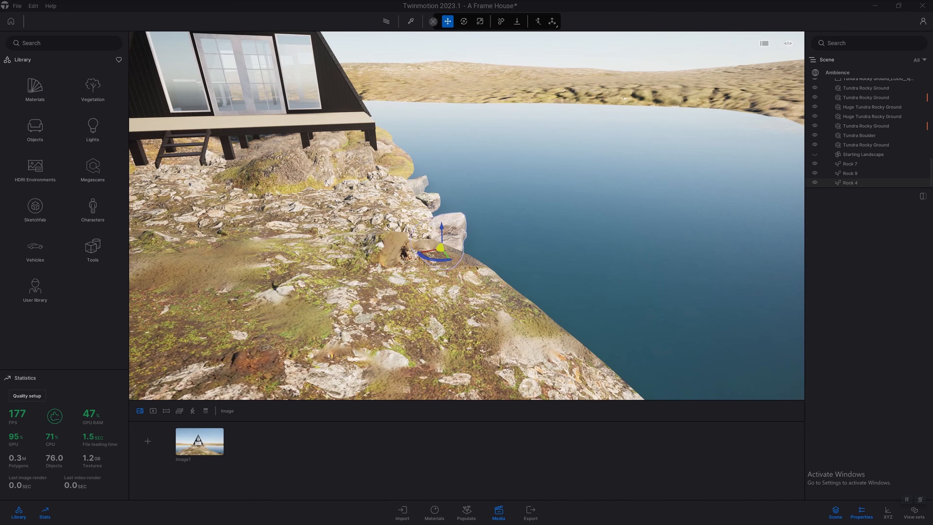
click(92, 167)
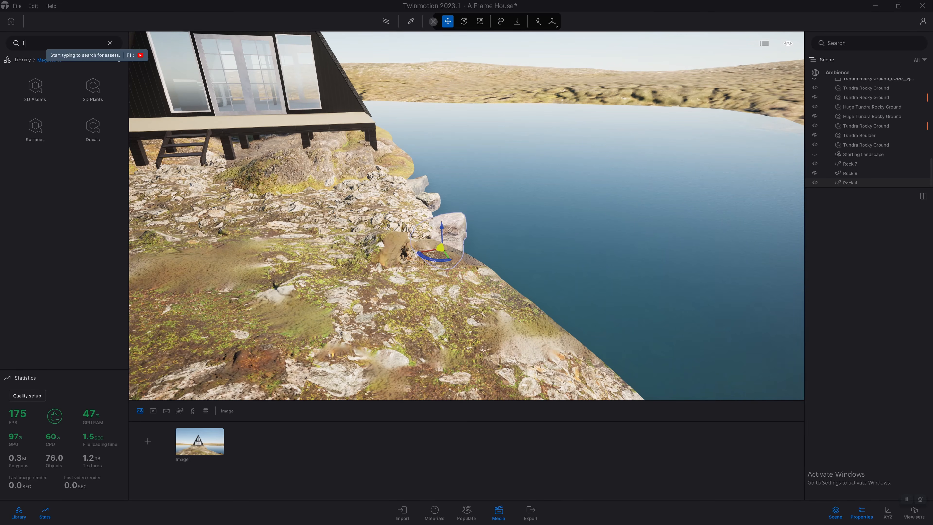
text(tundra)
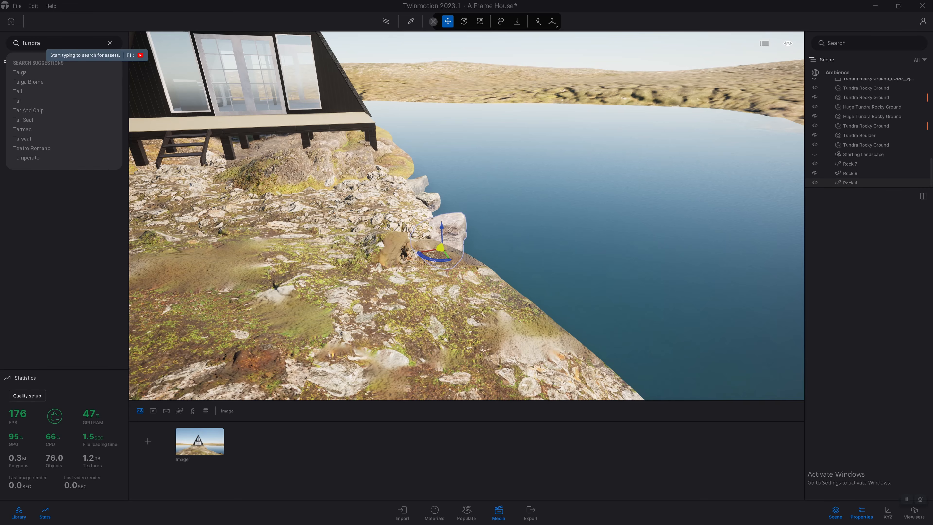
key(Return)
Place a Tundra Boulder at the water's edge in front of Rock 4
right_drag(293, 221, 356, 209)
drag(35, 121, 406, 273)
key(r)
key(r)
right_drag(407, 273, 157, 205)
Browse the Tundra results for larger shoreline pieces and pick the Tundra Rock Formation asset
scroll(65, 217, down, 2)
scroll(35, 293, down, 2)
key(w)
scroll(35, 293, down, 7)
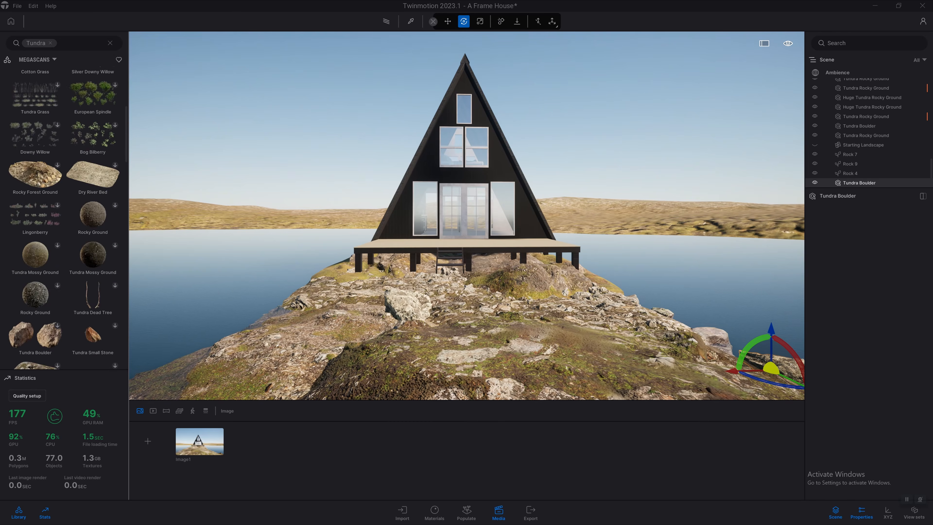
scroll(35, 293, down, 2)
scroll(35, 293, down, 3)
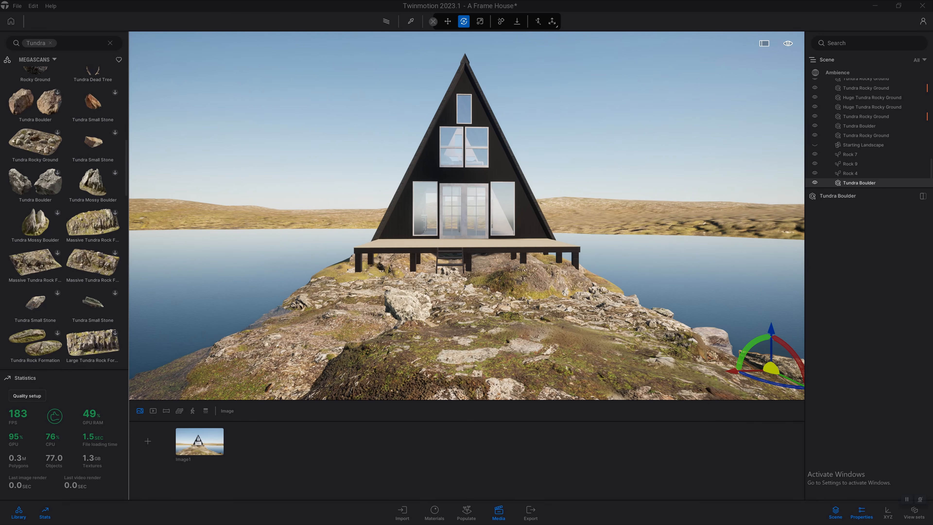
scroll(35, 213, down, 6)
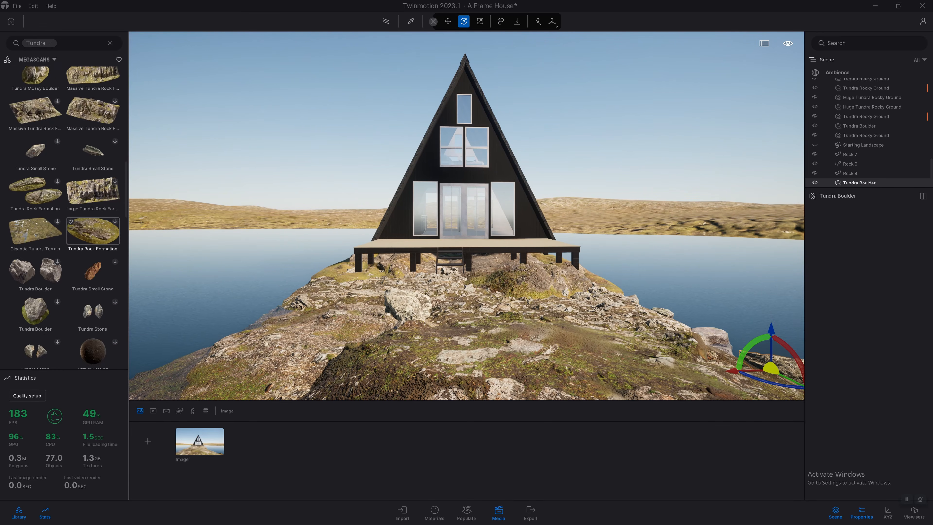
click(35, 194)
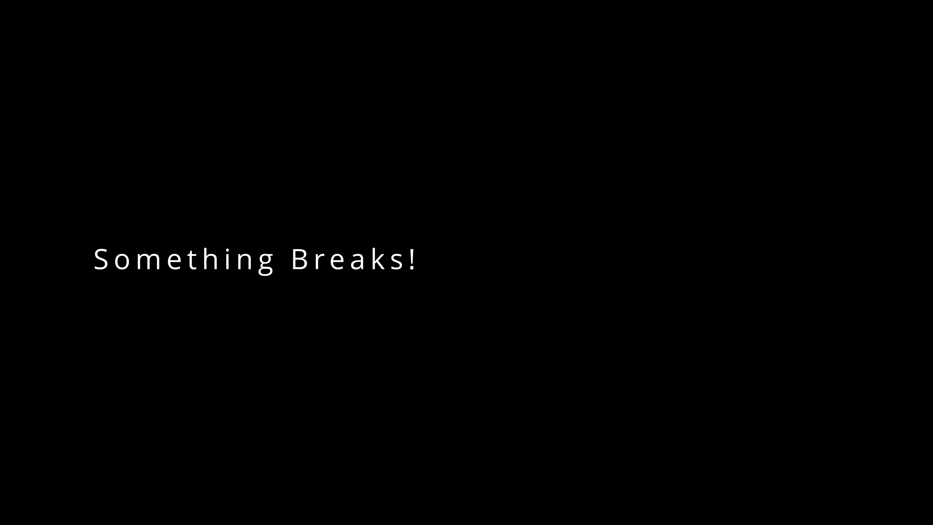
click(92, 251)
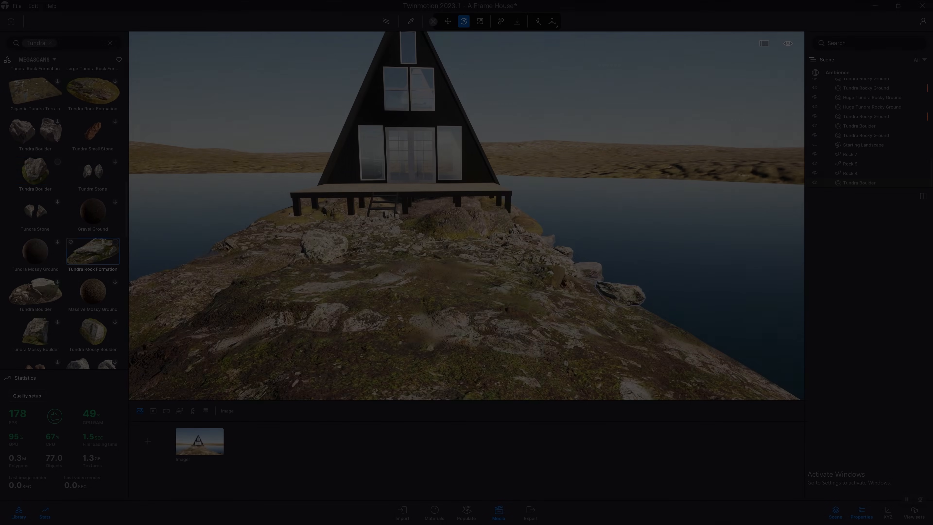
Save the A Frame House project
key(s)
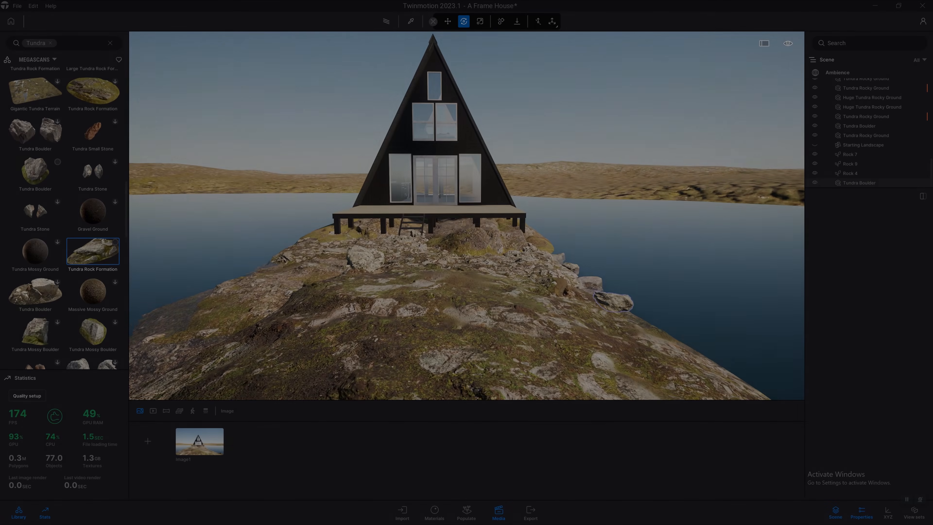
key(w)
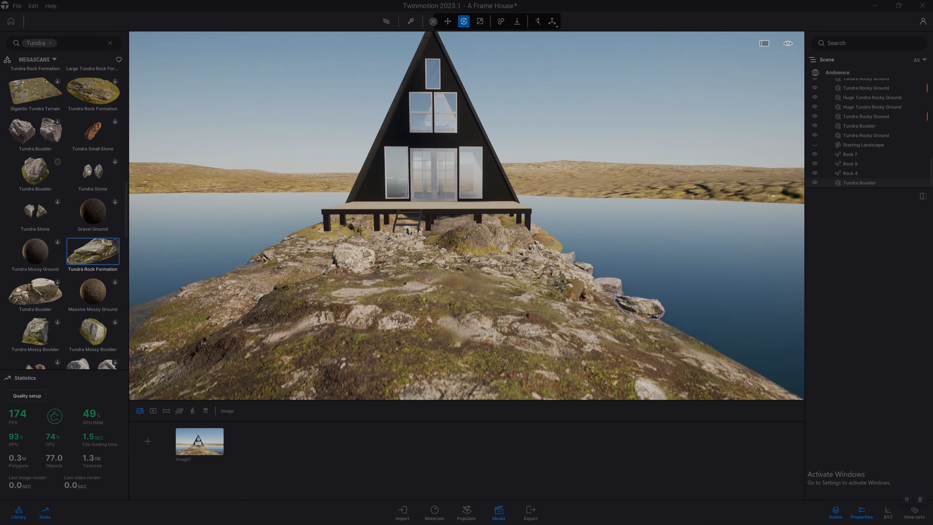
key(w)
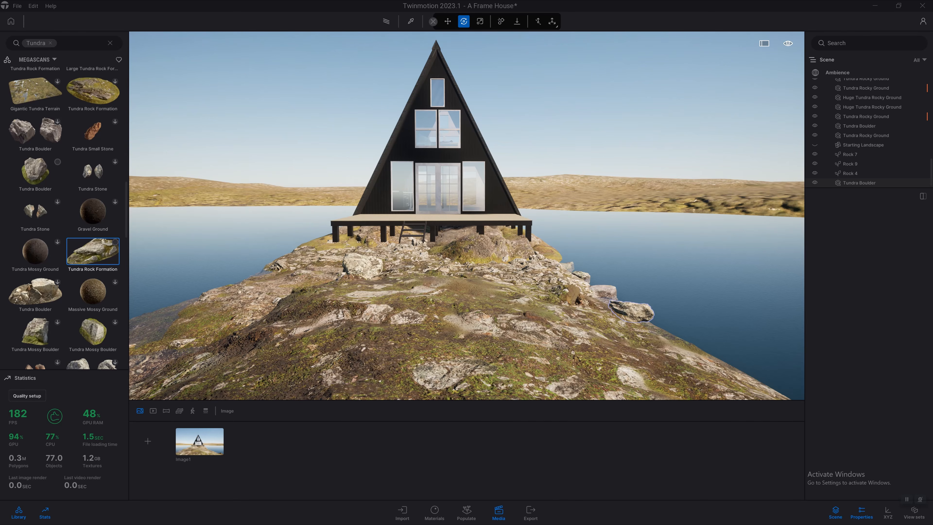
right_drag(467, 215, 467, 199)
key(ctrl+s)
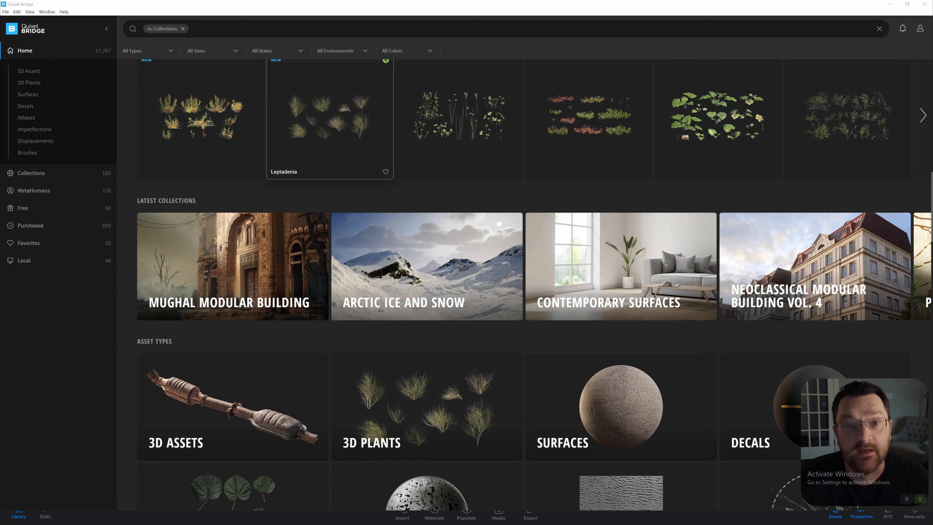
Switch from Quixel Bridge back to the A-frame house scene in Twinmotion
key(alt+Tab)
key(Tab)
key(Tab)
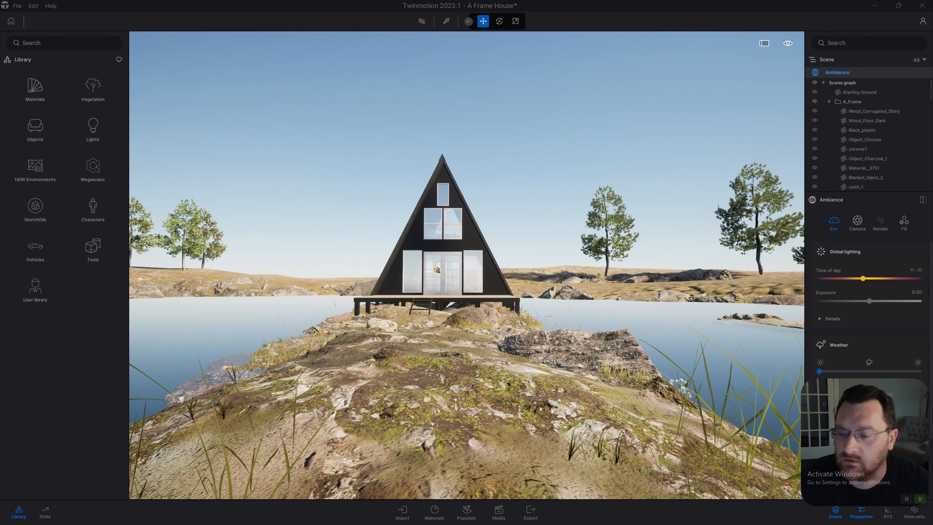
Examine the island's rocky edges, the opposite shoreline and the rocks in front of the A-frame house
key(w)
key(d)
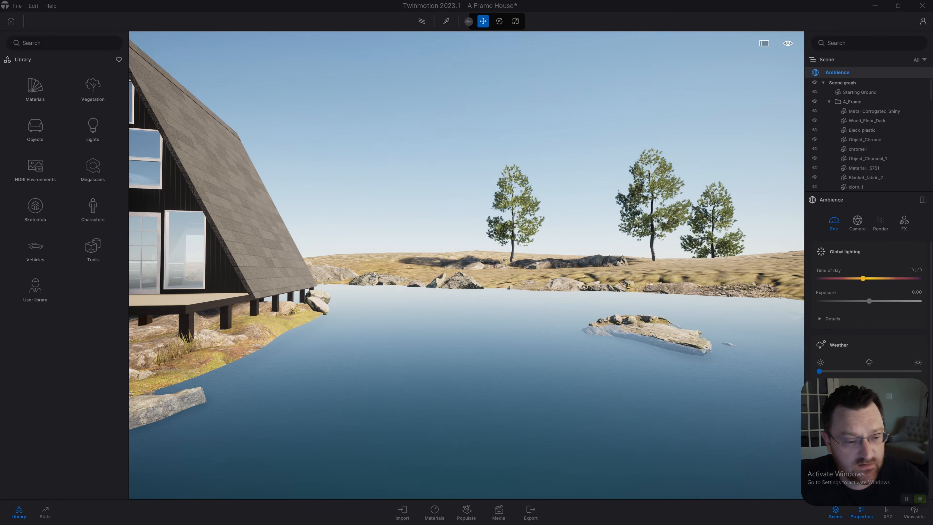
key(w)
key(d)
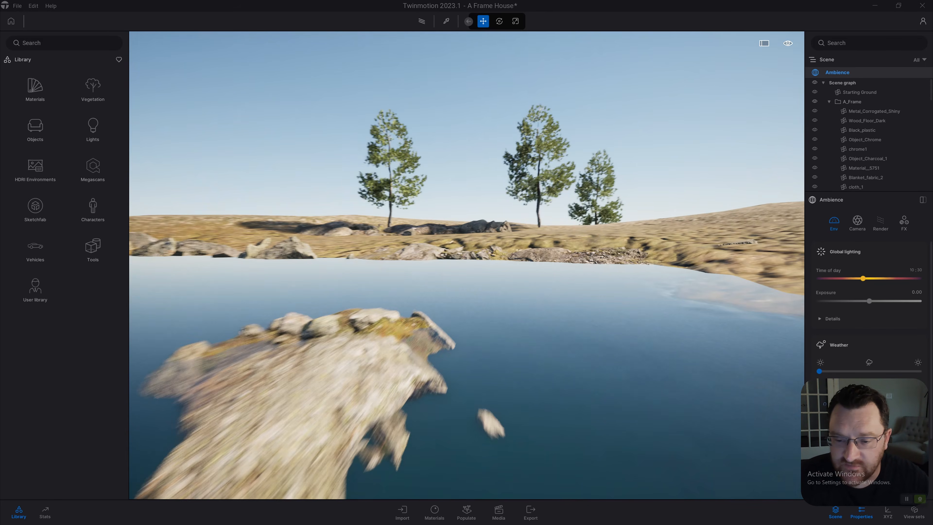
key(w)
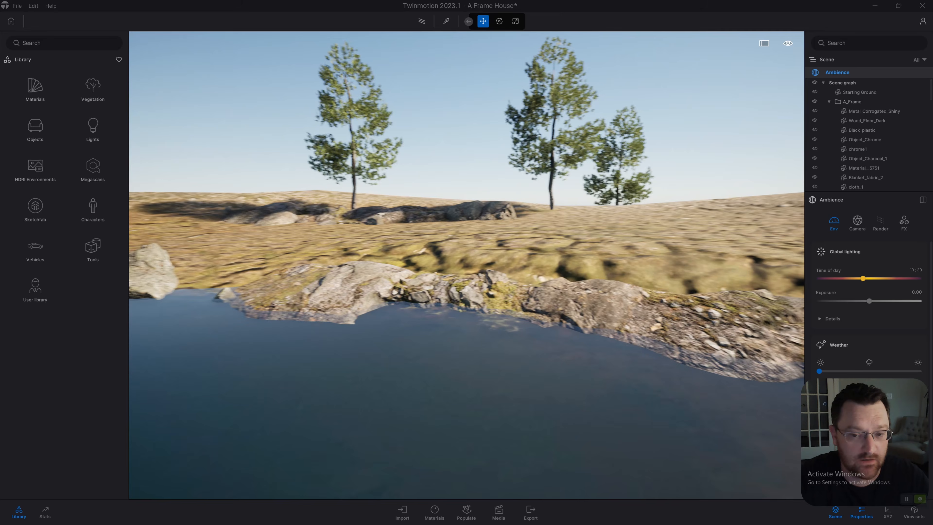
right_drag(467, 262, 259, 308)
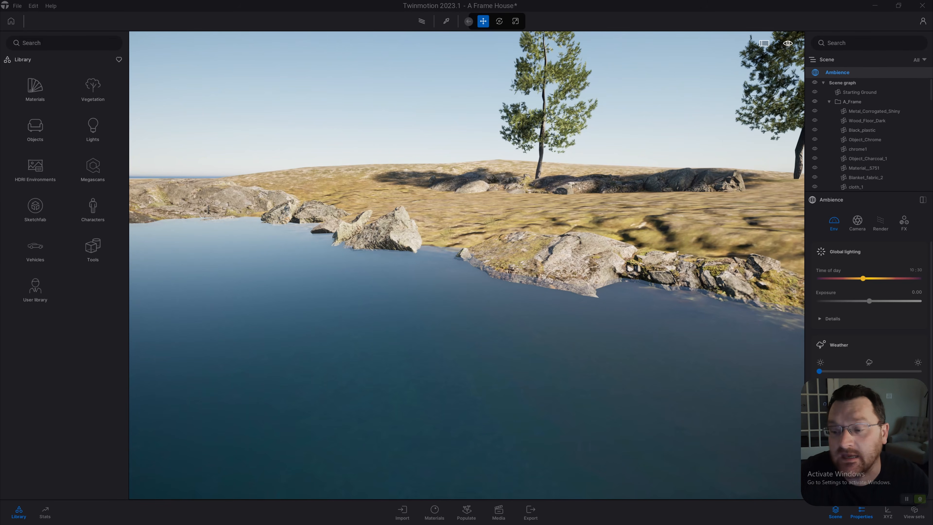
right_drag(259, 308, 532, 246)
key(w)
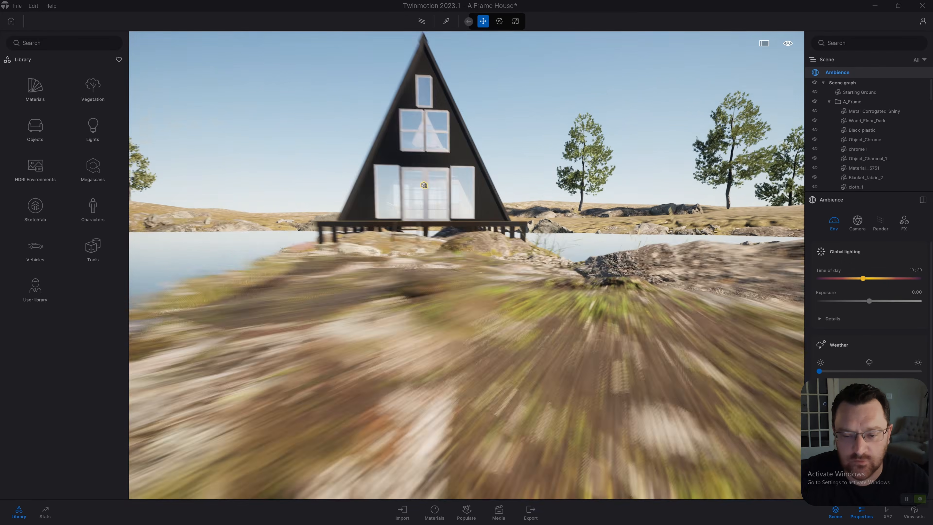
key(w)
key(e)
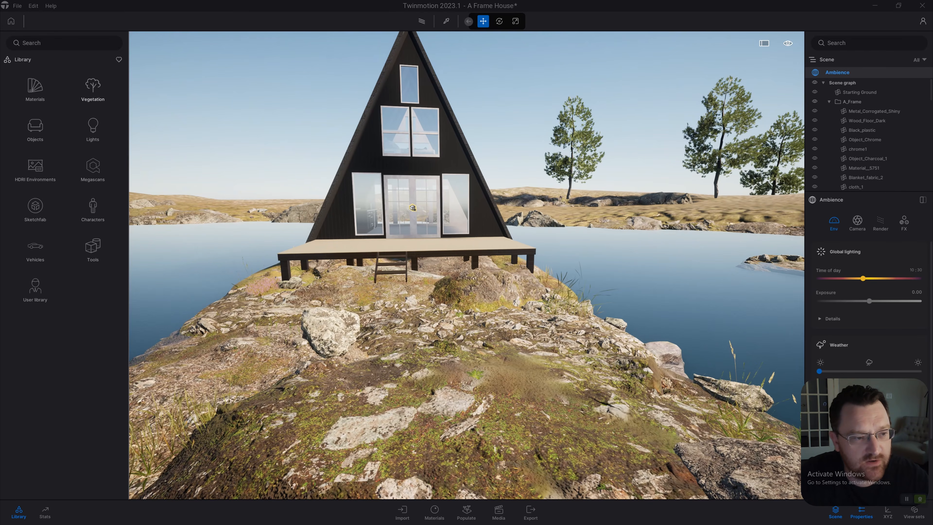
Place TallGrass 02 from the grass and flowers vegetation on the rocky ground in front of the house
click(93, 88)
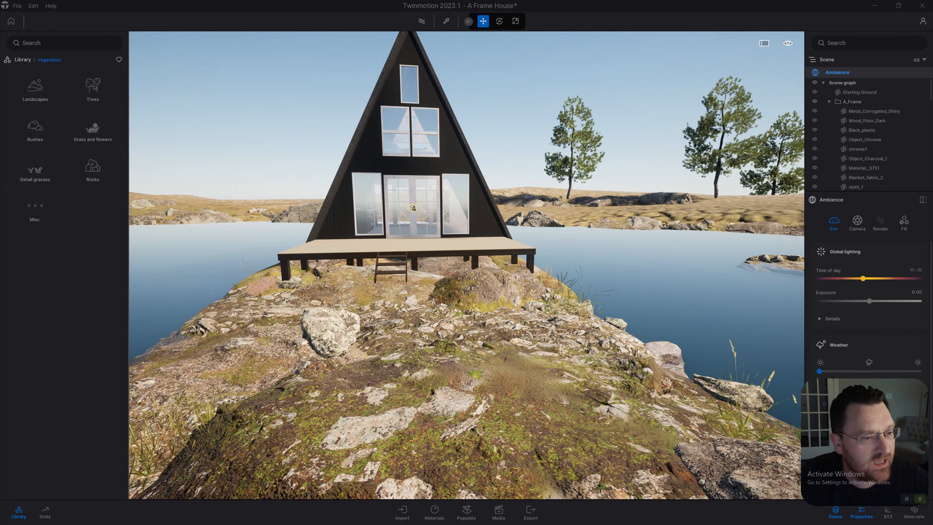
click(93, 130)
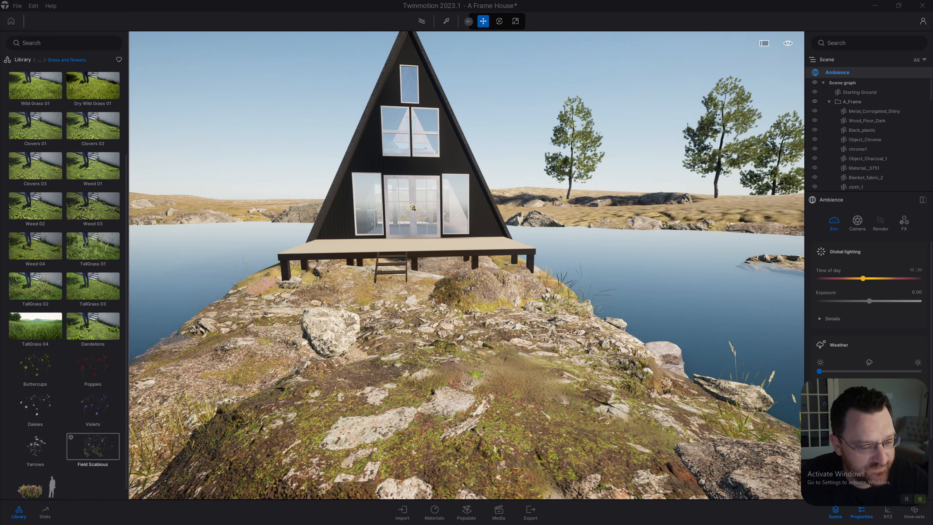
scroll(36, 434, down, 3)
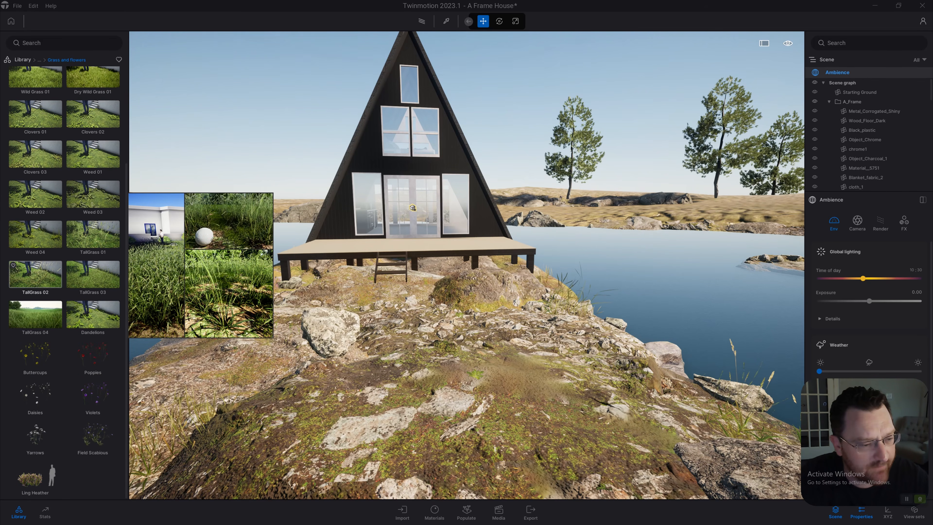
click(36, 273)
key(w)
right_drag(377, 274, 474, 281)
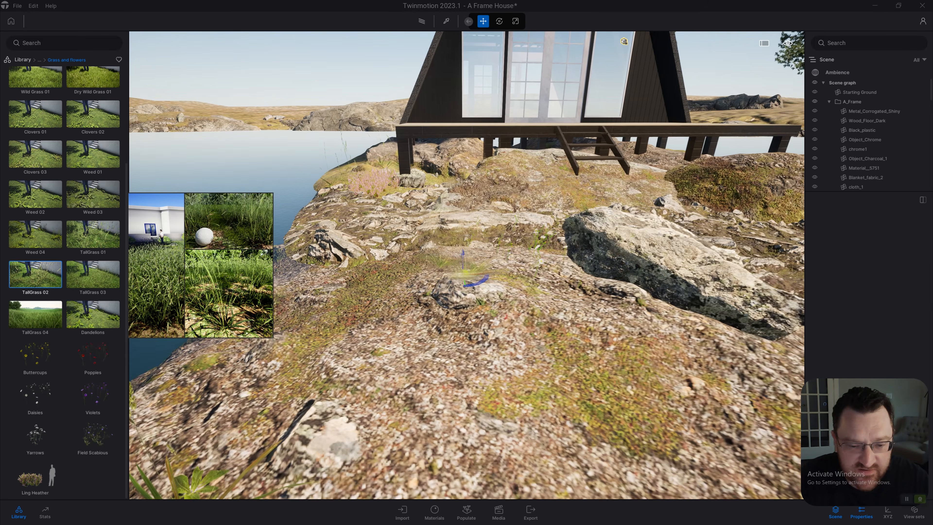
key(d)
Place several TallGrass 03 clumps around the light boulder on the rocky ground in front of the deck
click(93, 274)
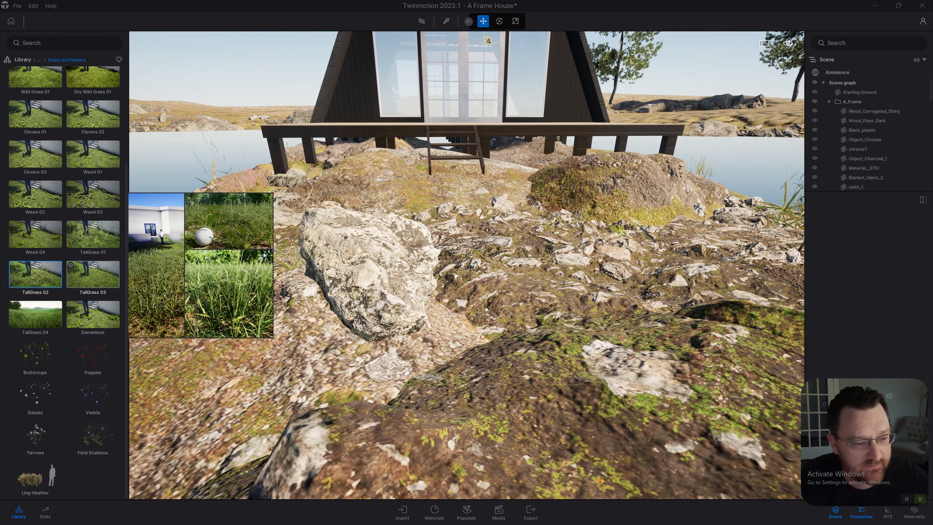
click(462, 285)
click(497, 310)
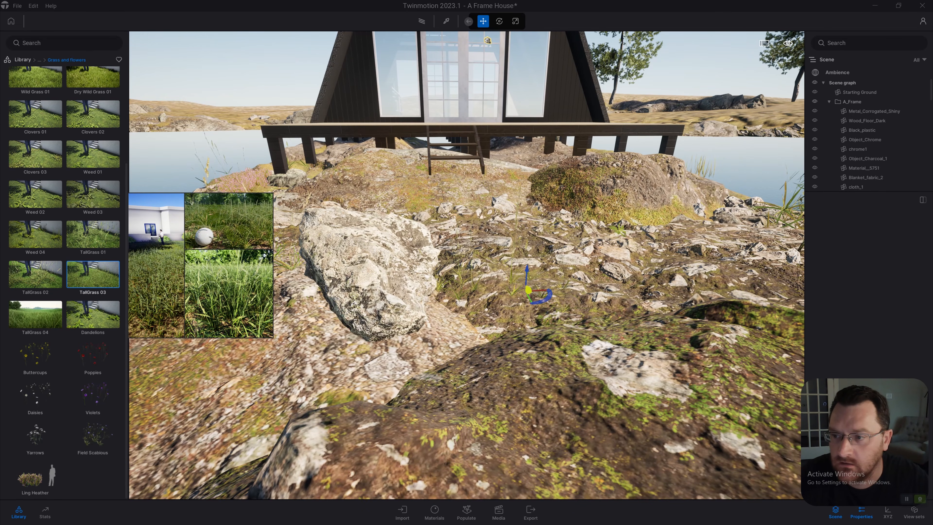
right_drag(530, 292, 515, 275)
key(d)
key(w)
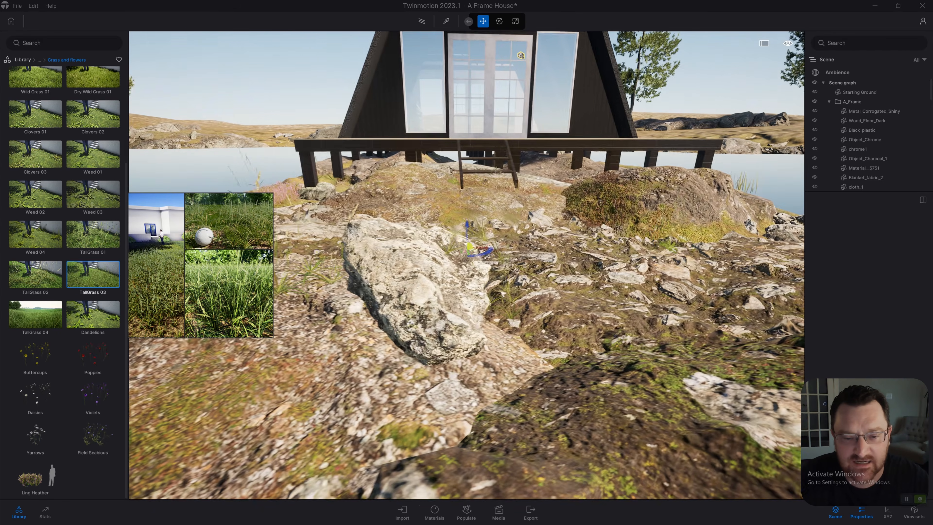
Examine the front composition of the A-frame house and its planted rocky foreground from several heights and distances
key(s)
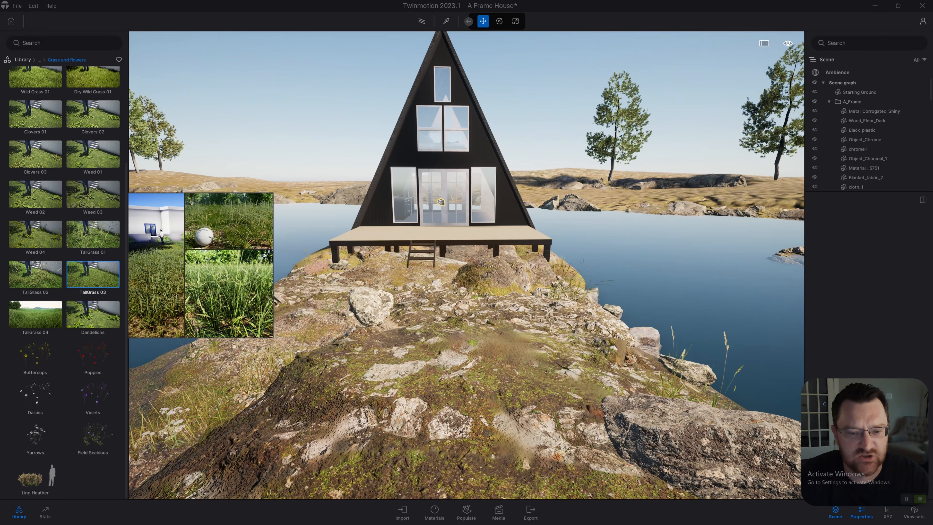
key(s)
key(q)
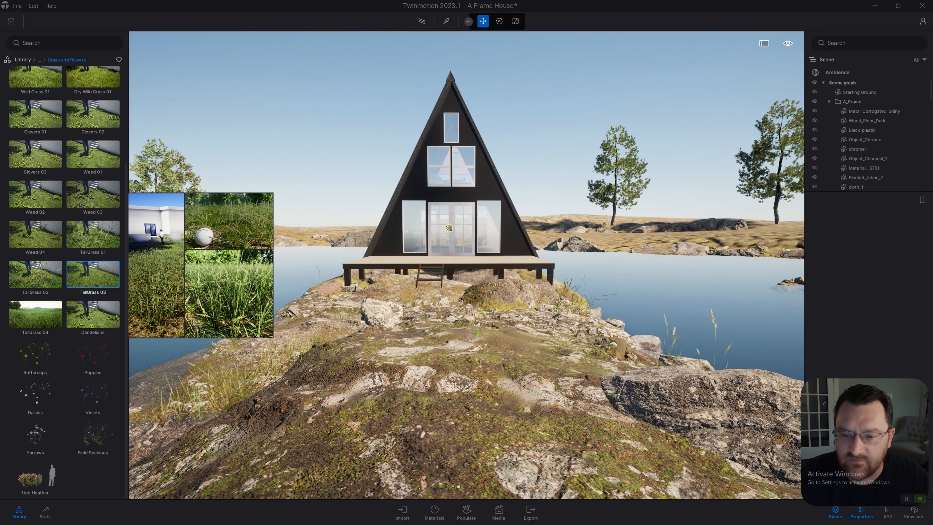
key(s)
key(q)
key(w)
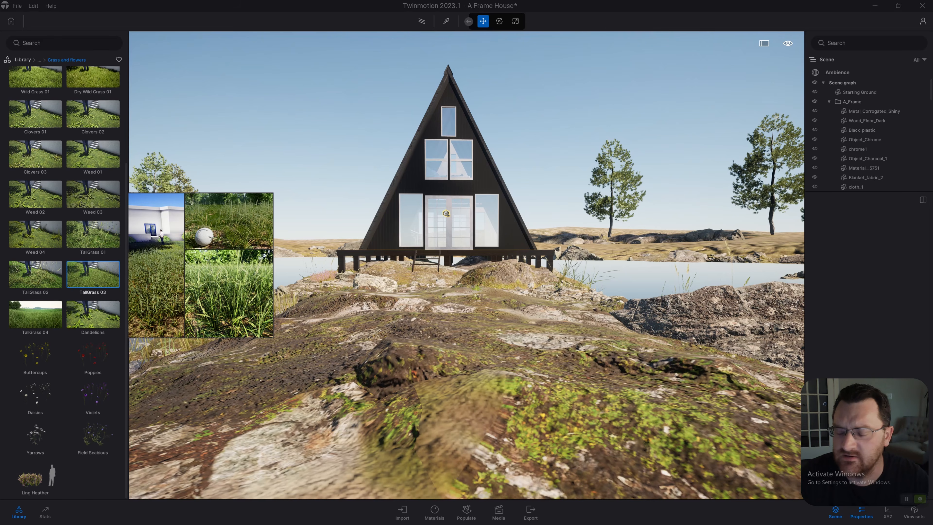
key(e)
key(e)
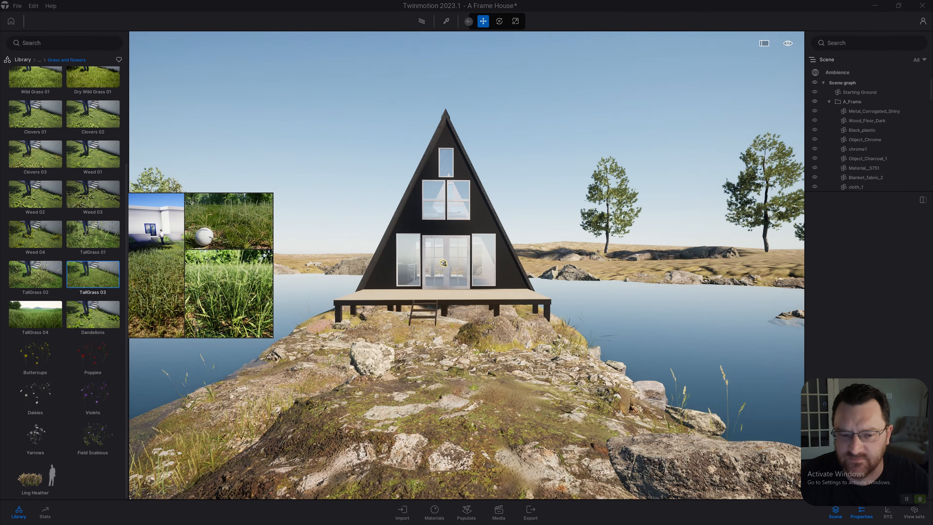
key(q)
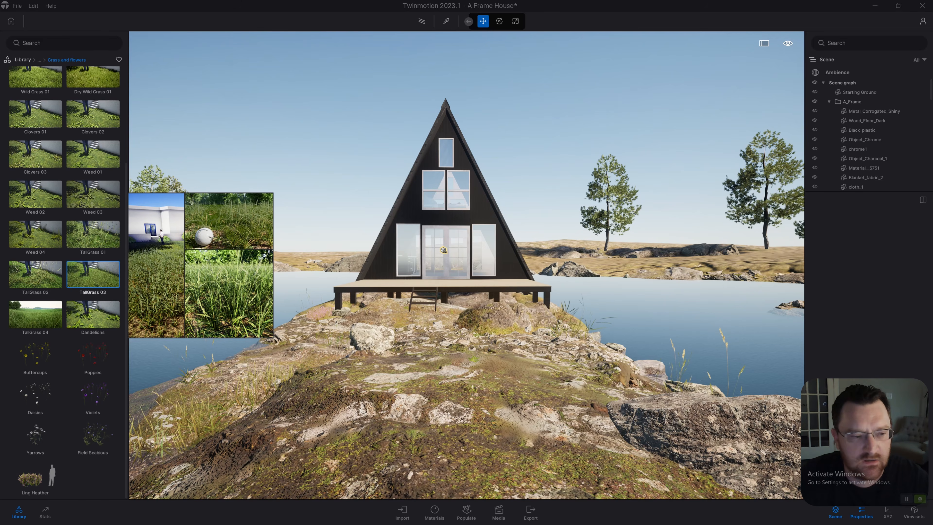
click(23, 59)
right_drag(466, 264, 462, 259)
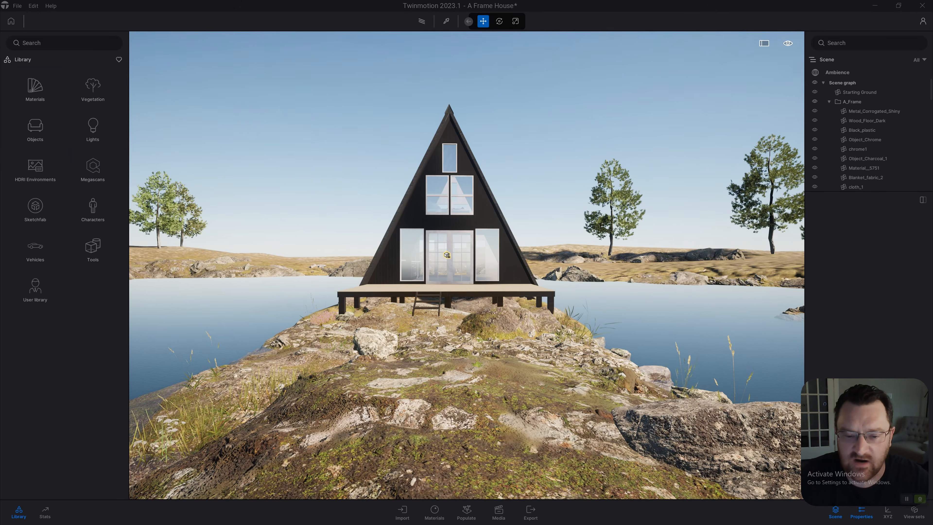
scroll(463, 259, down, 3)
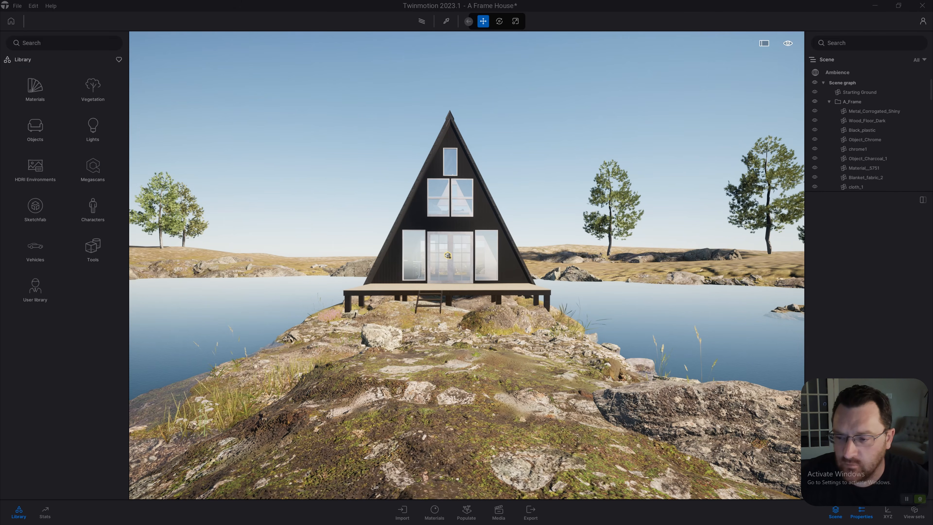
right_drag(447, 255, 449, 249)
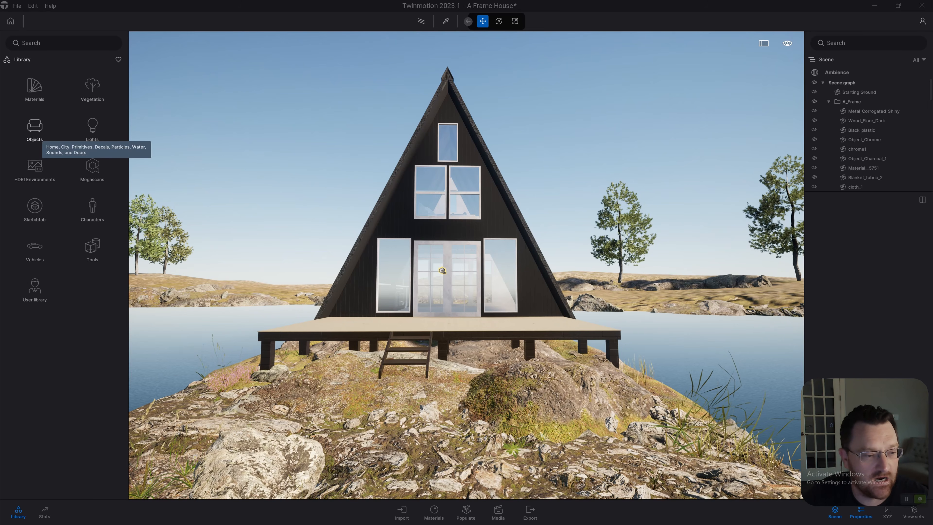
Open the living room furniture category of the home objects library and collapse the scene graph
click(34, 129)
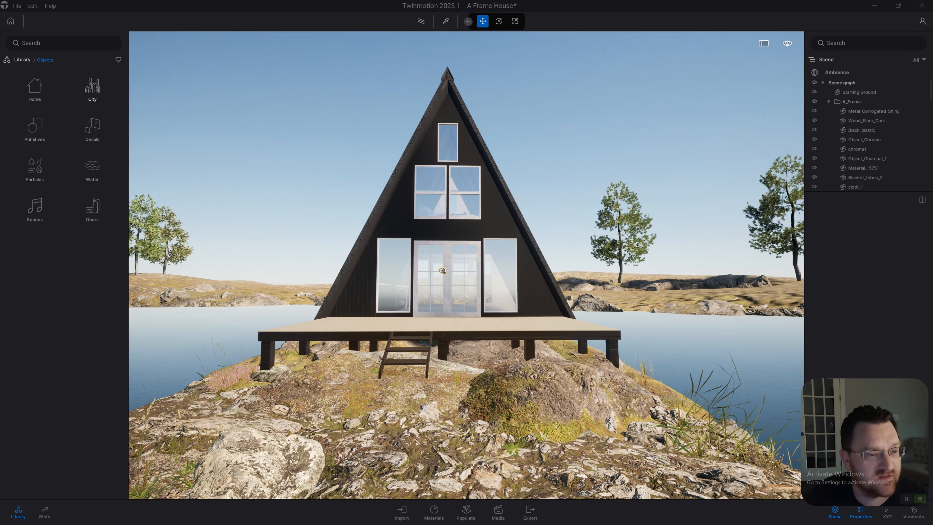
click(92, 88)
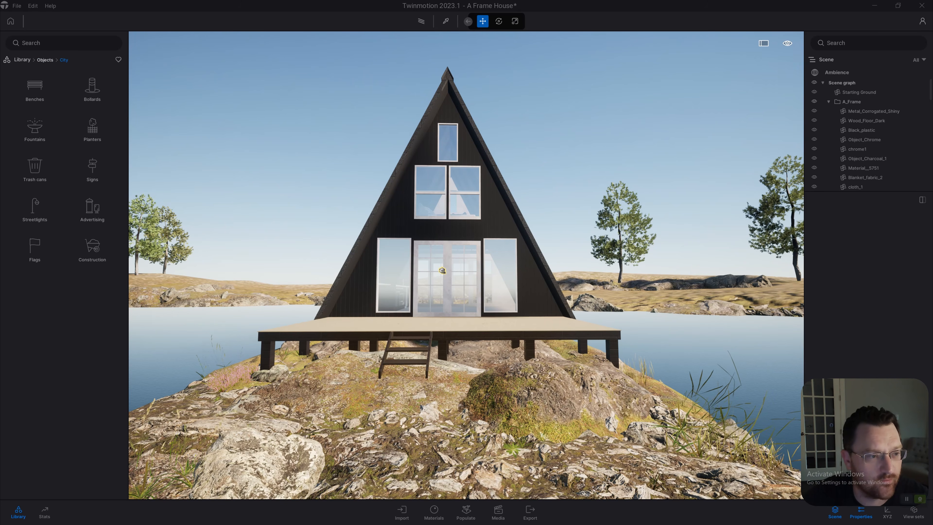
click(45, 60)
click(35, 89)
scroll(458, 262, up, 5)
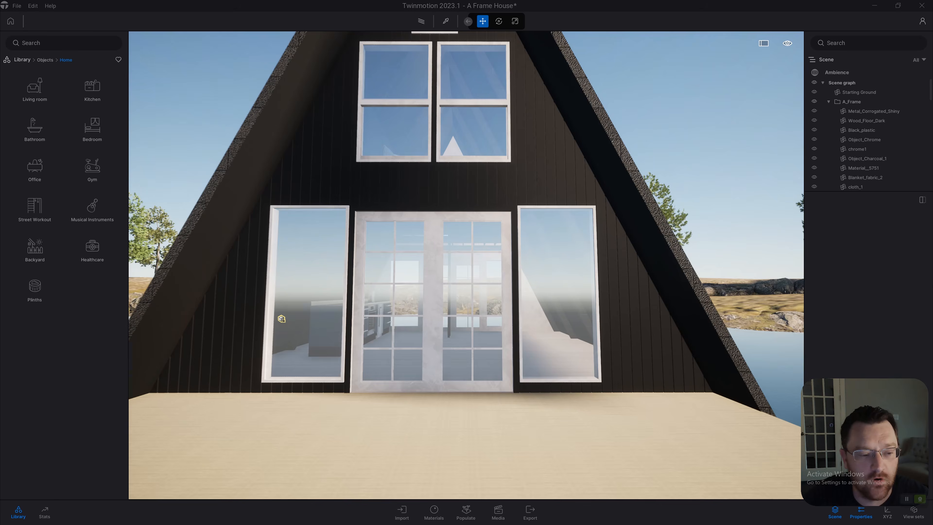
scroll(281, 318, down, 5)
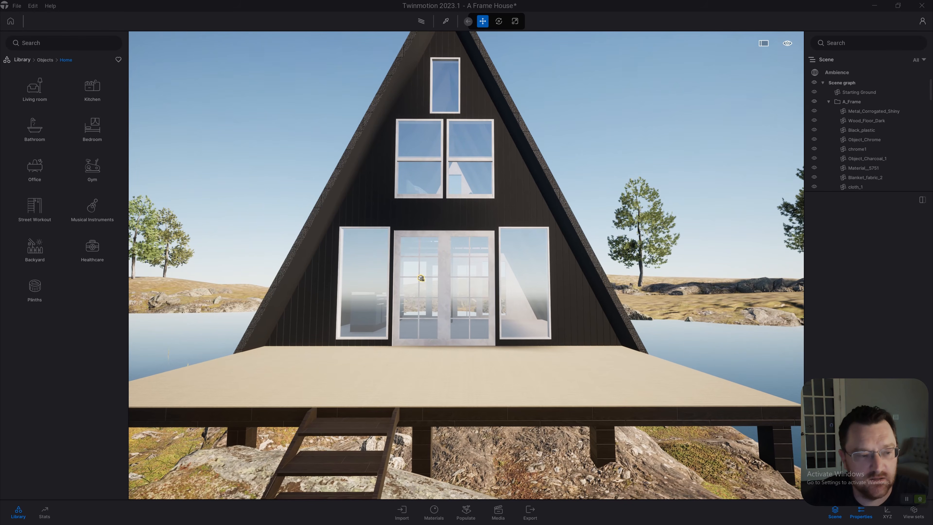
scroll(421, 278, up, 5)
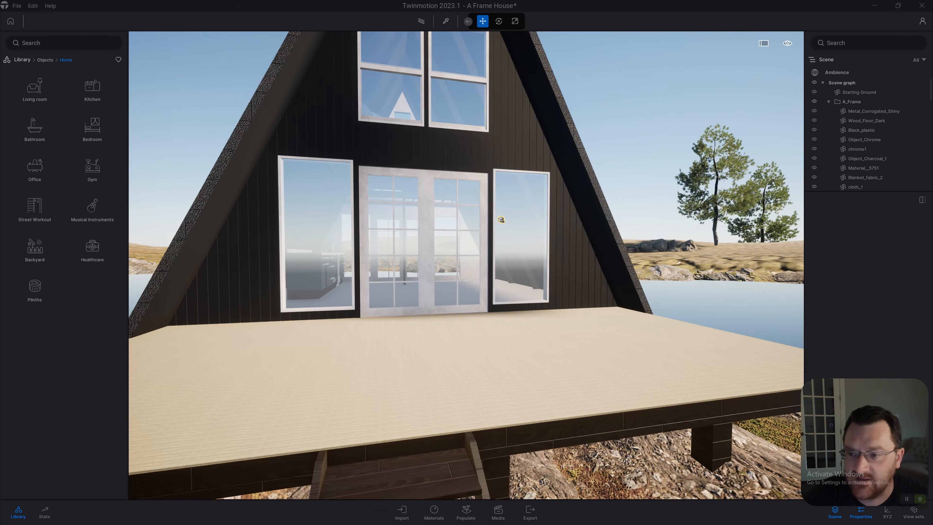
click(822, 83)
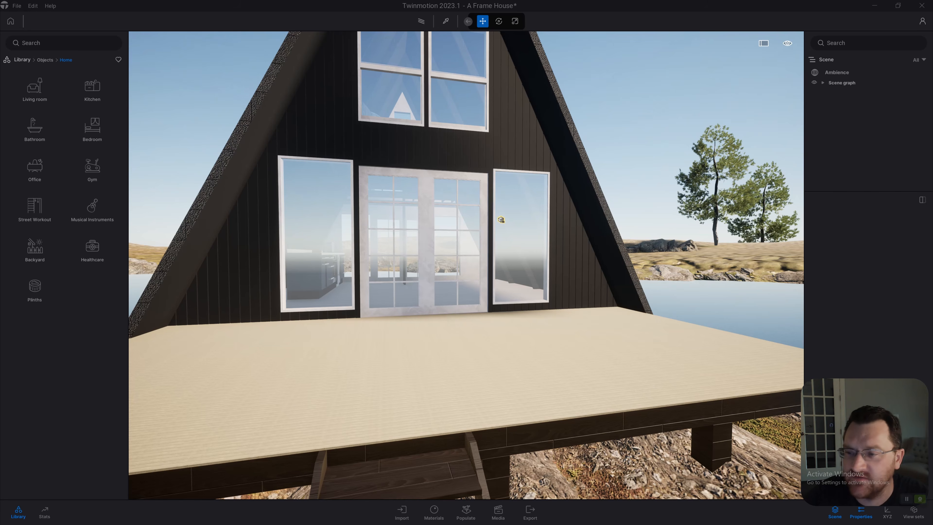
scroll(456, 259, up, 3)
click(34, 89)
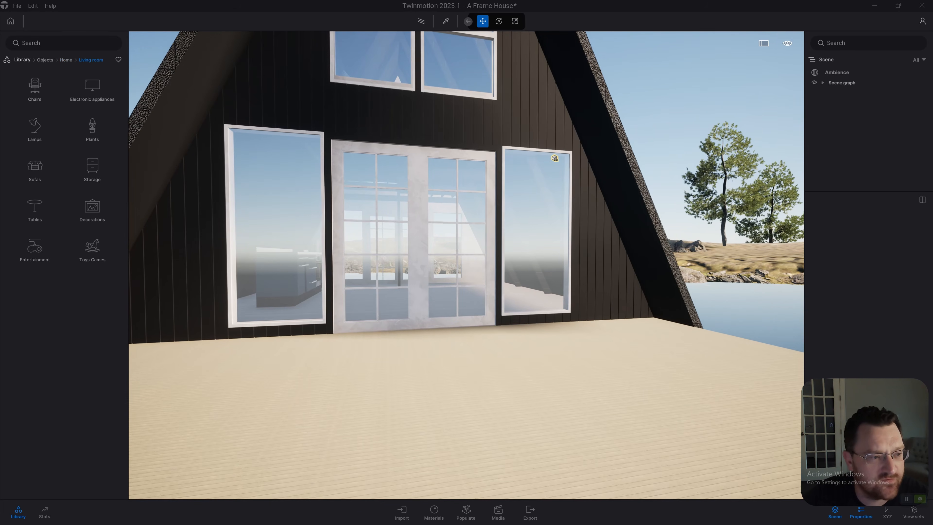
Place the Vixen left sofa on the wooden floor inside the house, near the front glass doors
scroll(560, 157, up, 5)
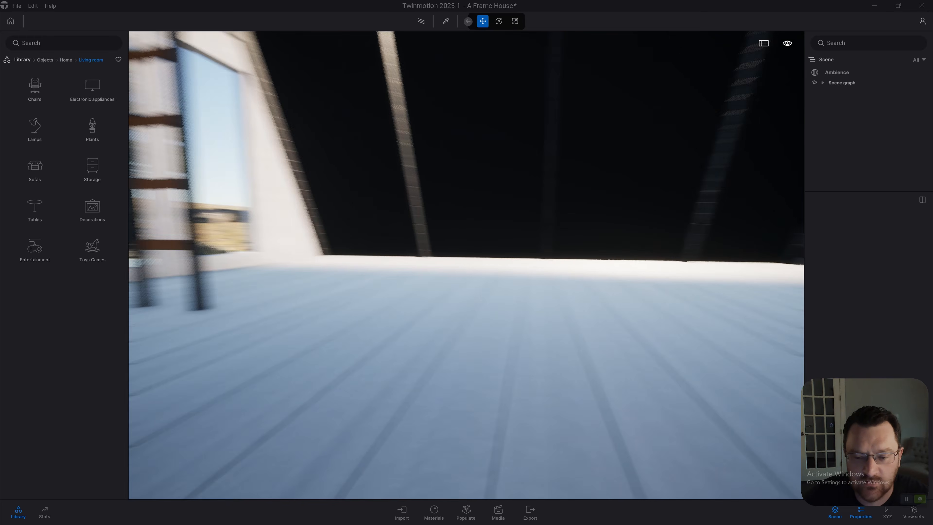
key(q)
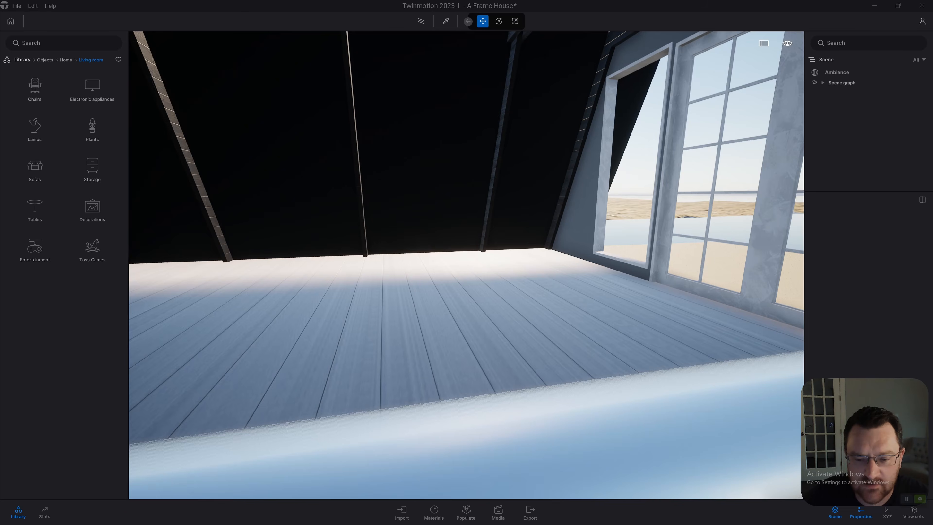
right_drag(466, 265, 442, 232)
scroll(466, 265, up, 1)
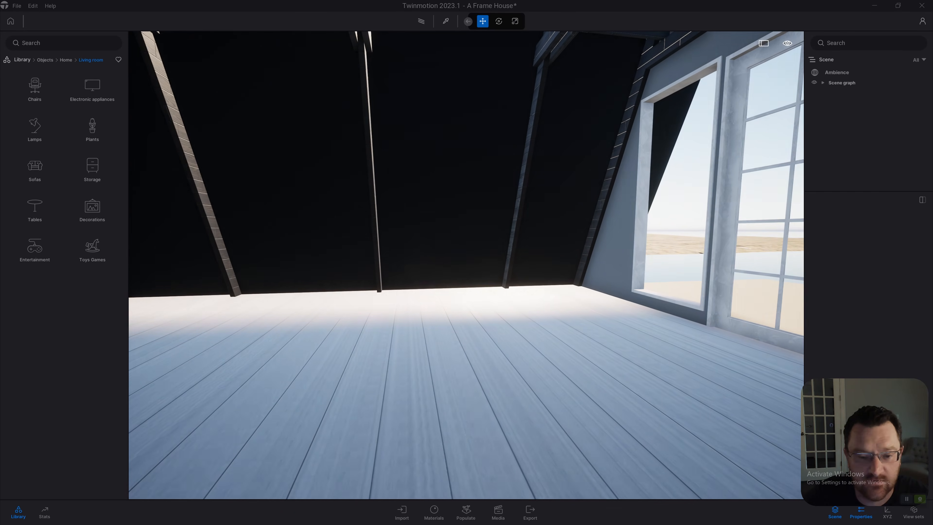
click(35, 169)
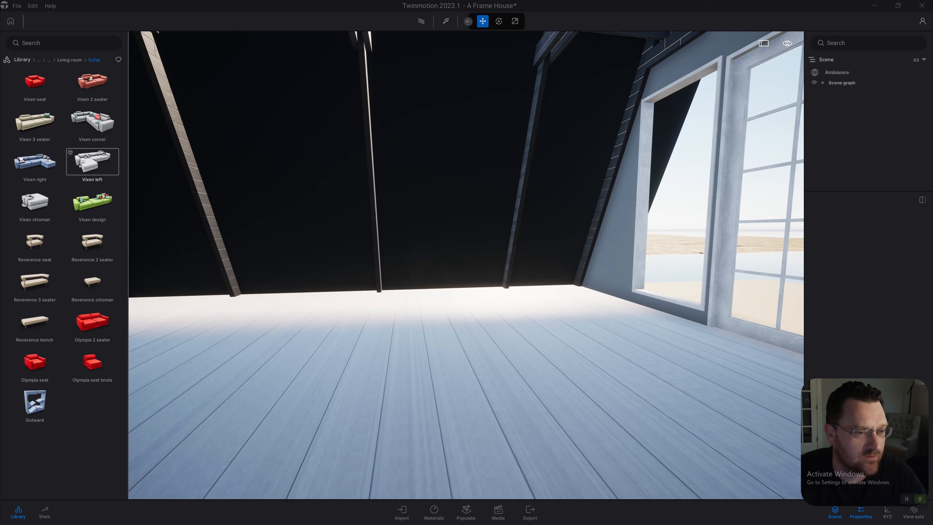
drag(92, 161, 360, 305)
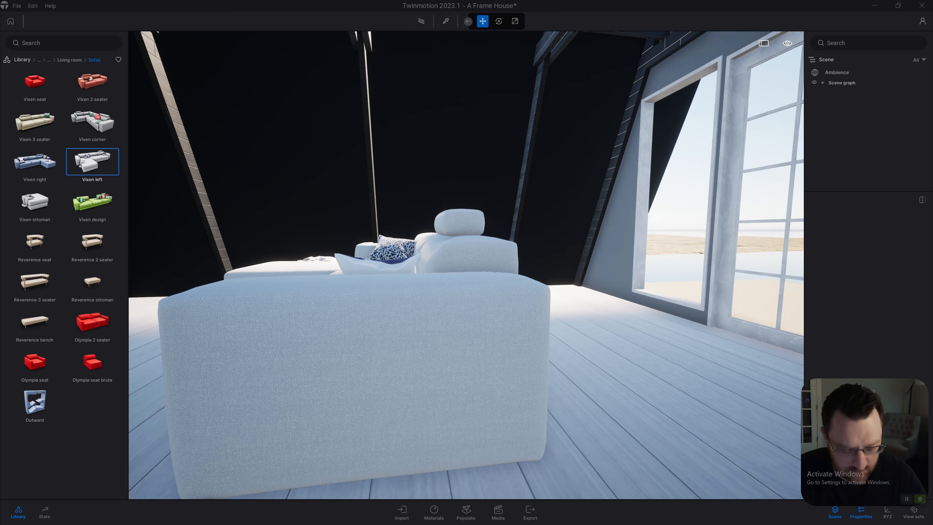
Rotate and reposition the Vixen left sofa so its long back stands against the sloped side wall
key(e)
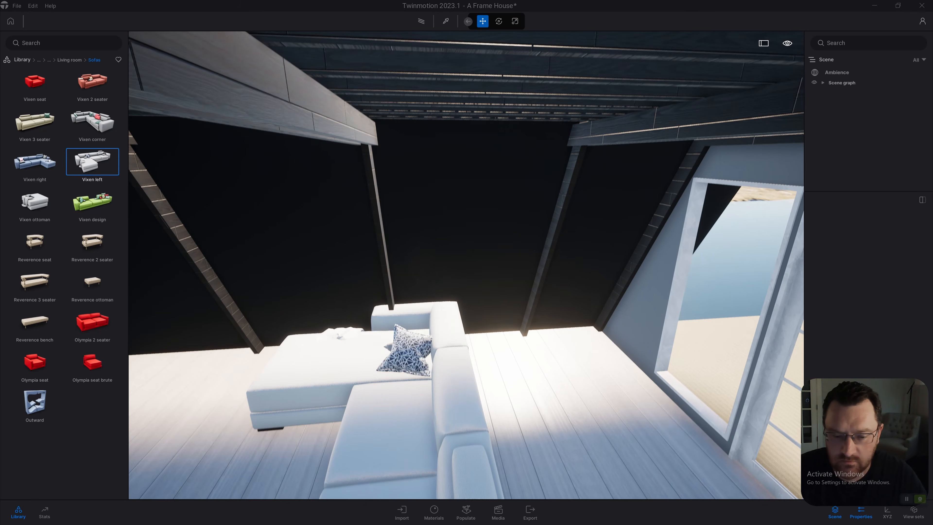
right_drag(398, 375, 382, 411)
click(399, 375)
right_drag(398, 375, 388, 422)
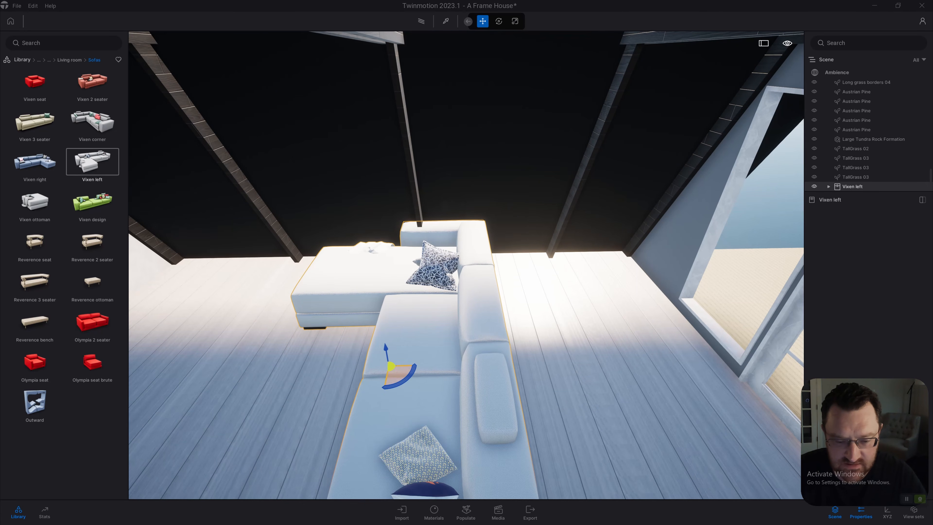
drag(405, 377, 403, 384)
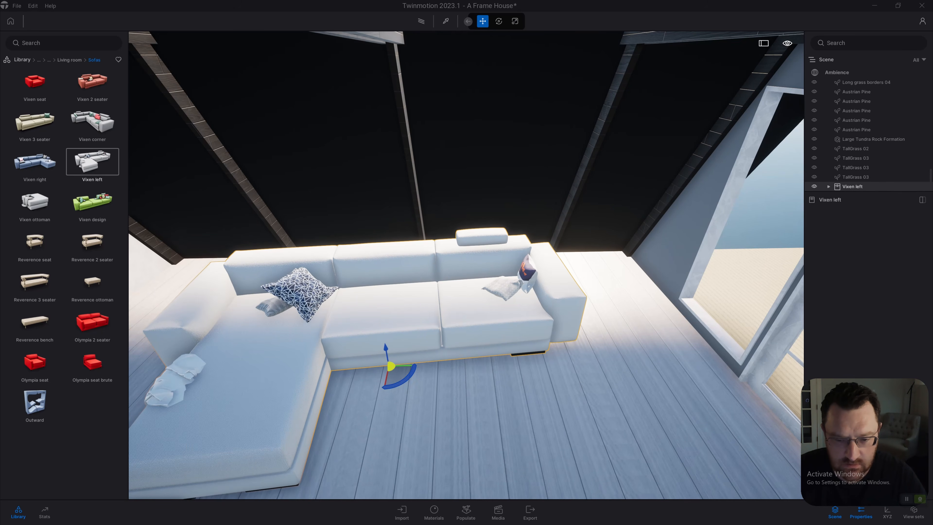
right_drag(403, 384, 379, 381)
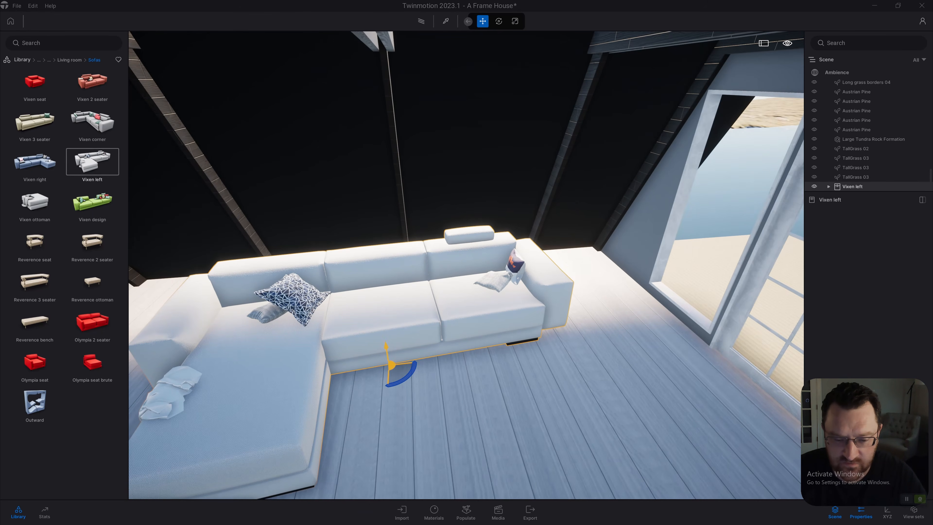
shift+middle_drag(390, 366, 370, 341)
drag(391, 365, 385, 335)
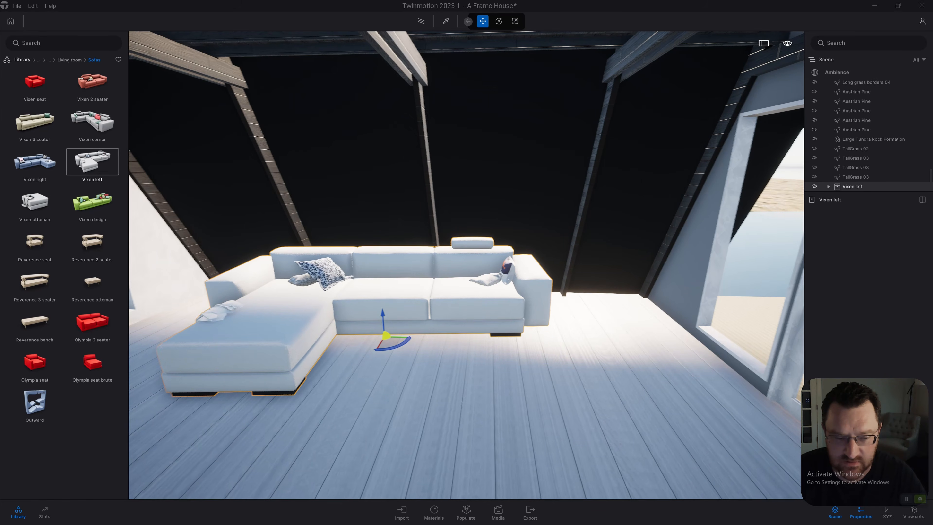
right_drag(386, 335, 366, 332)
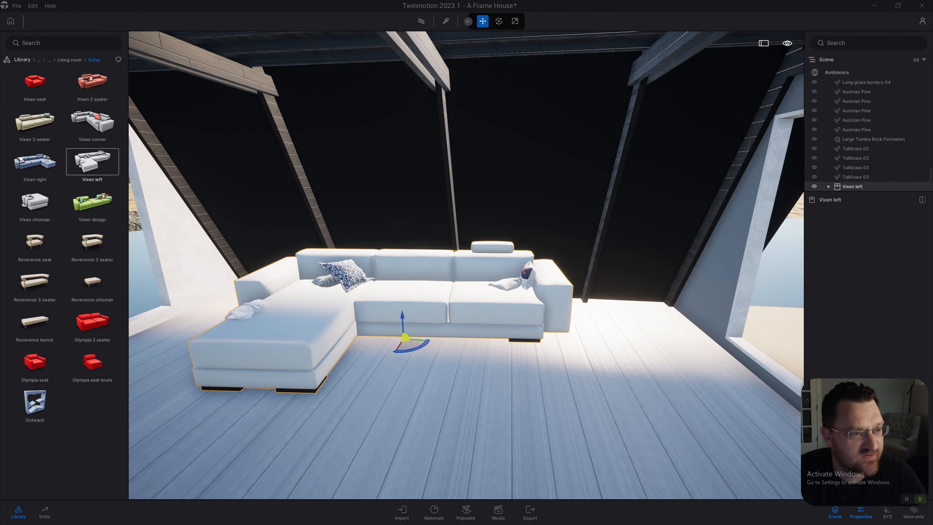
Find Wood dining table LTU among the living room tables and place it between the glass doors and the blue kitchen cabinets
click(70, 59)
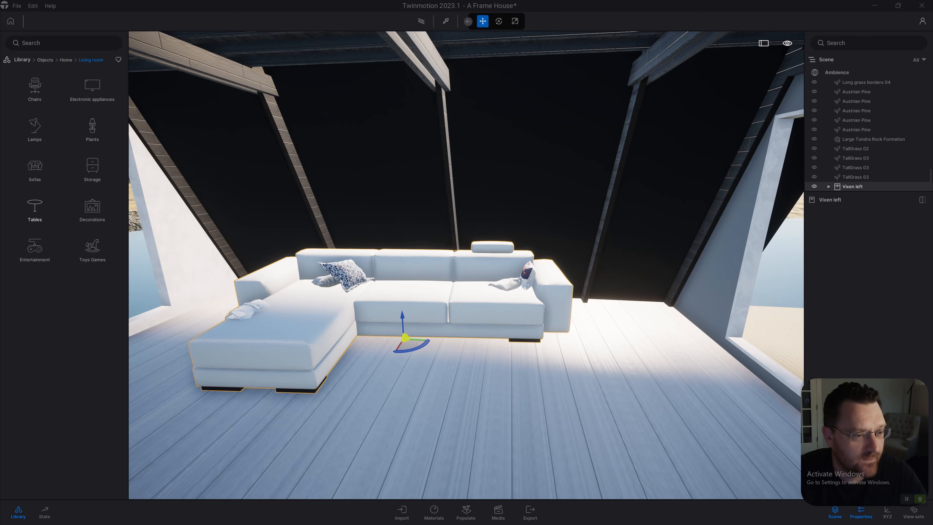
click(35, 209)
scroll(34, 257, down, 3)
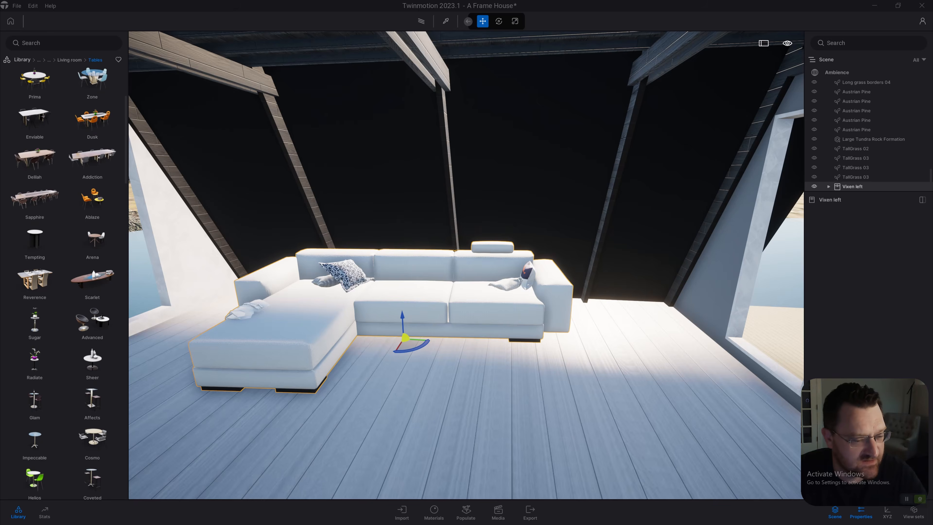
scroll(34, 342, down, 8)
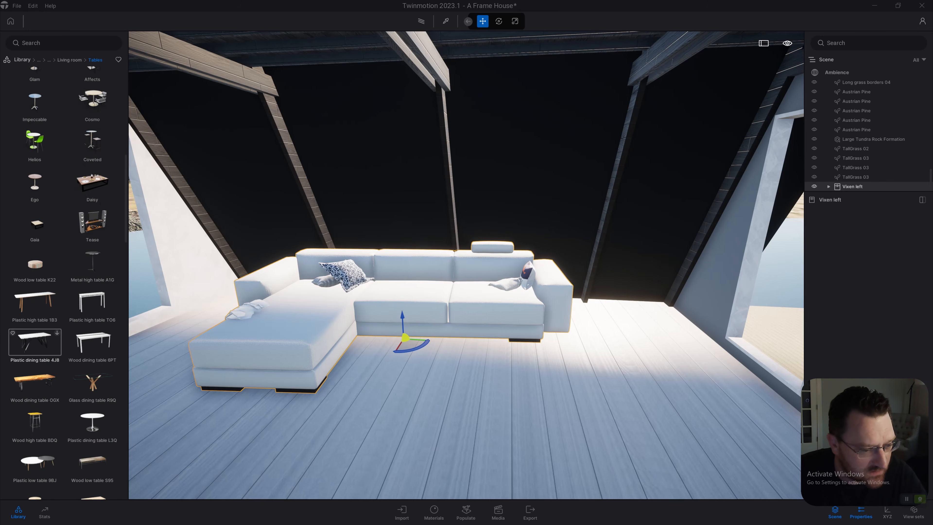
scroll(92, 353, down, 3)
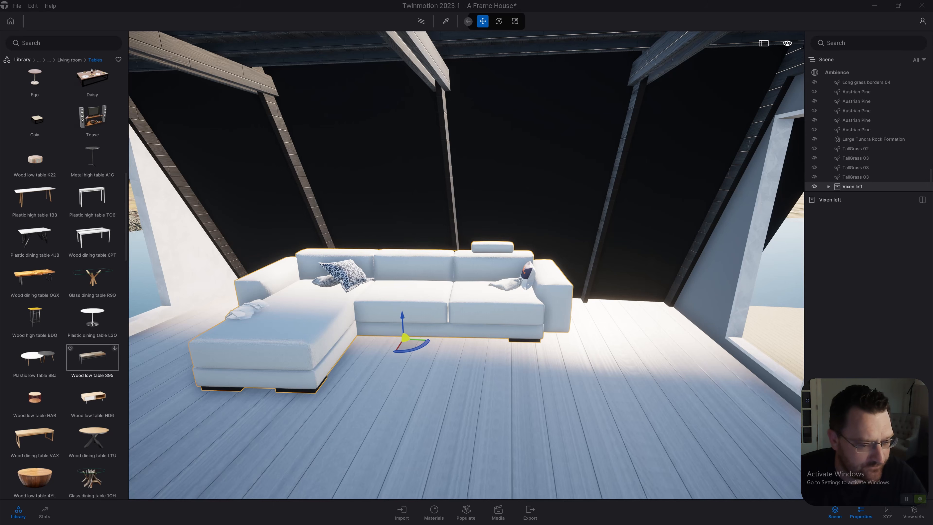
scroll(92, 358, down, 4)
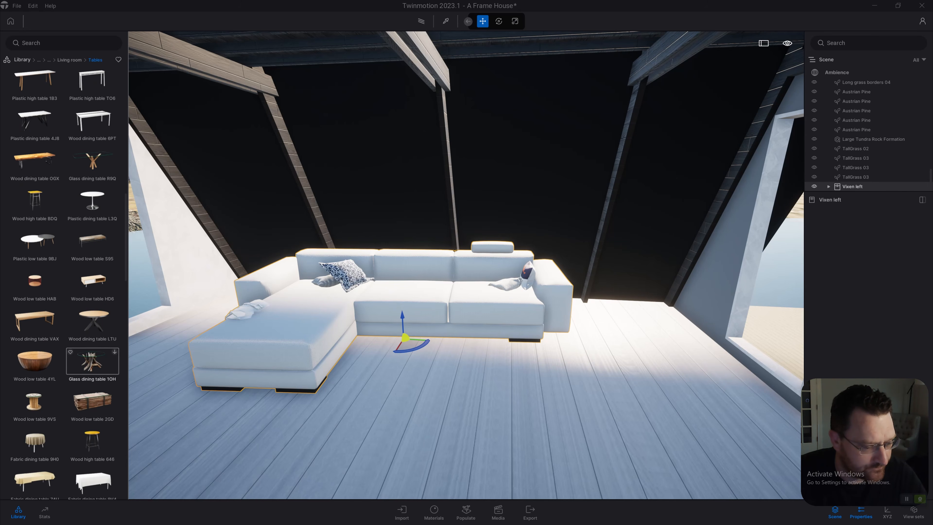
right_drag(466, 263, 140, 287)
click(92, 321)
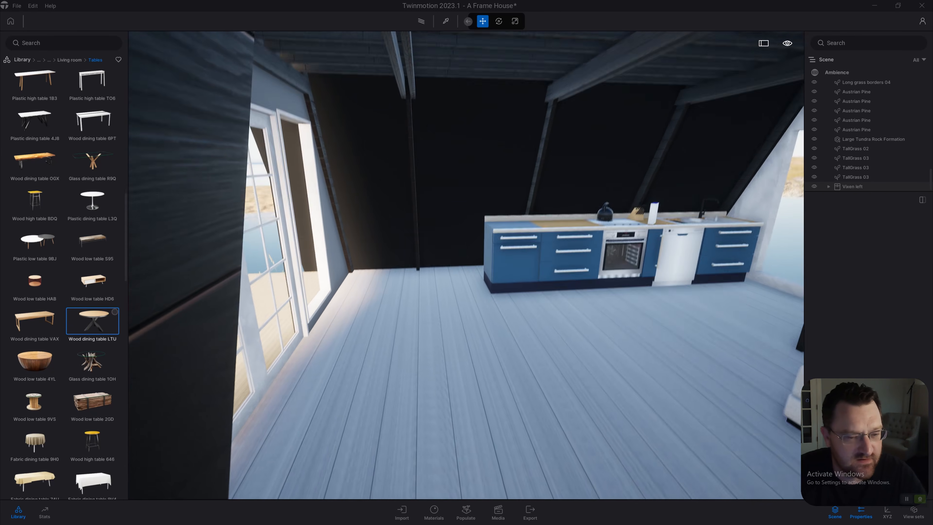
mouse_move(386, 287)
right_down()
mouse_move(408, 288)
mouse_move(390, 287)
right_up()
key(w)
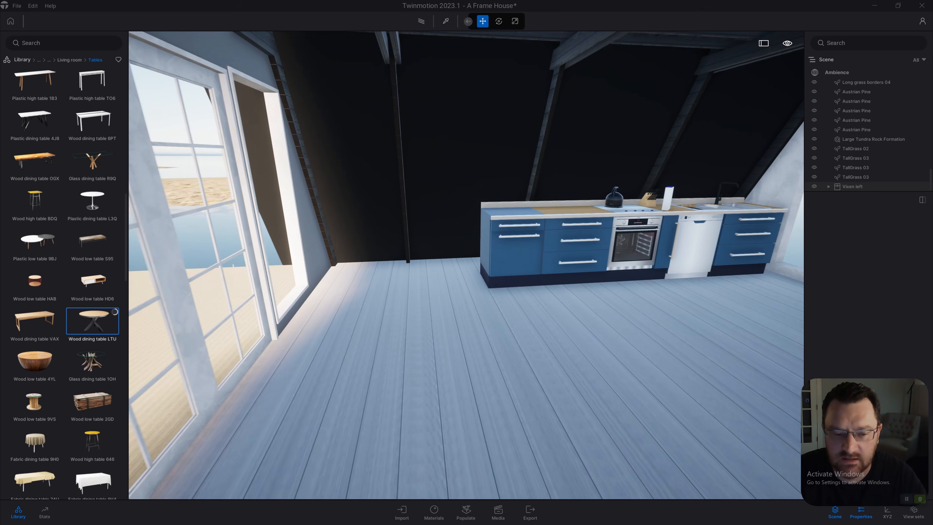
drag(92, 320, 400, 297)
click(401, 298)
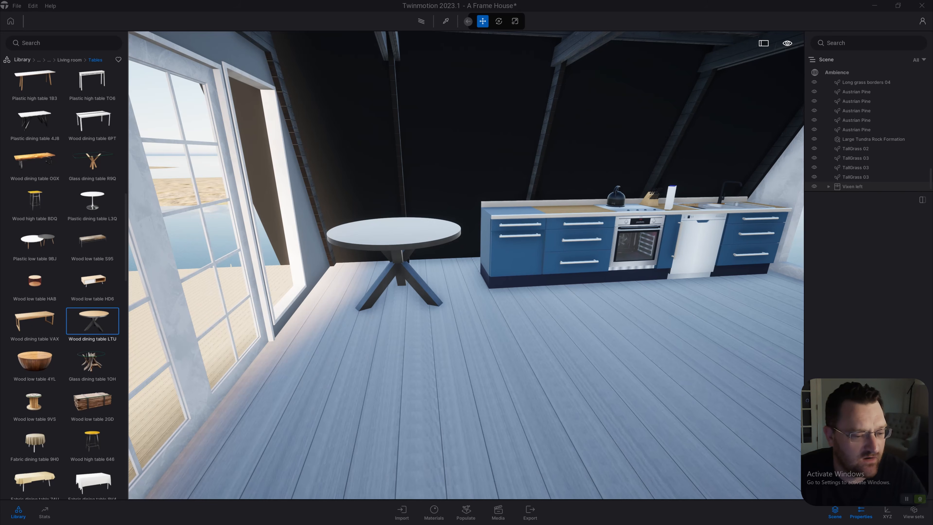
Place a Wood high table 646 beside the round dining table and scale it down to stool size
click(92, 441)
right_drag(465, 265, 402, 259)
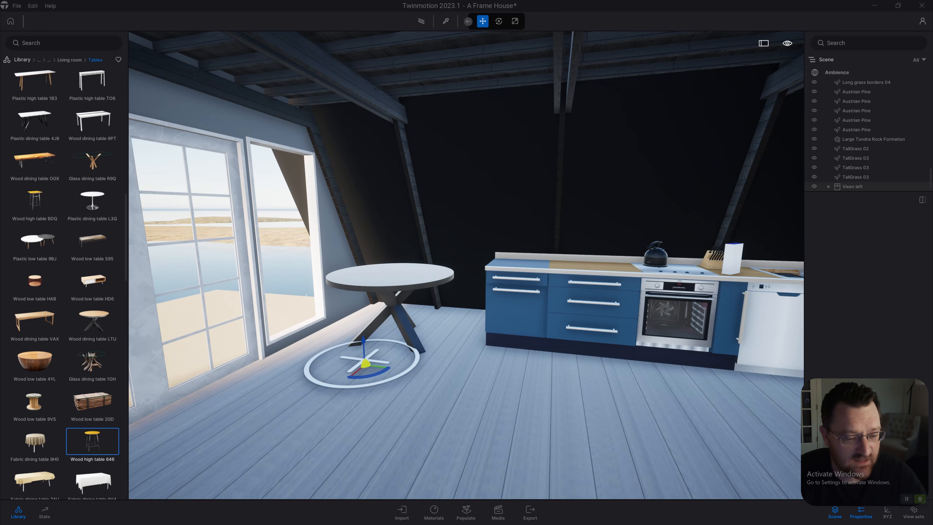
click(359, 362)
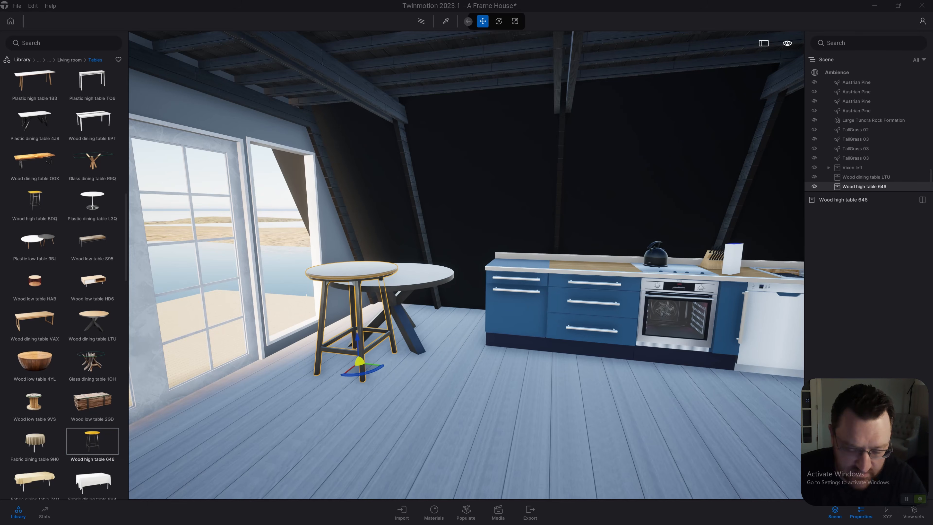
key(r)
click(360, 362)
drag(362, 362, 329, 361)
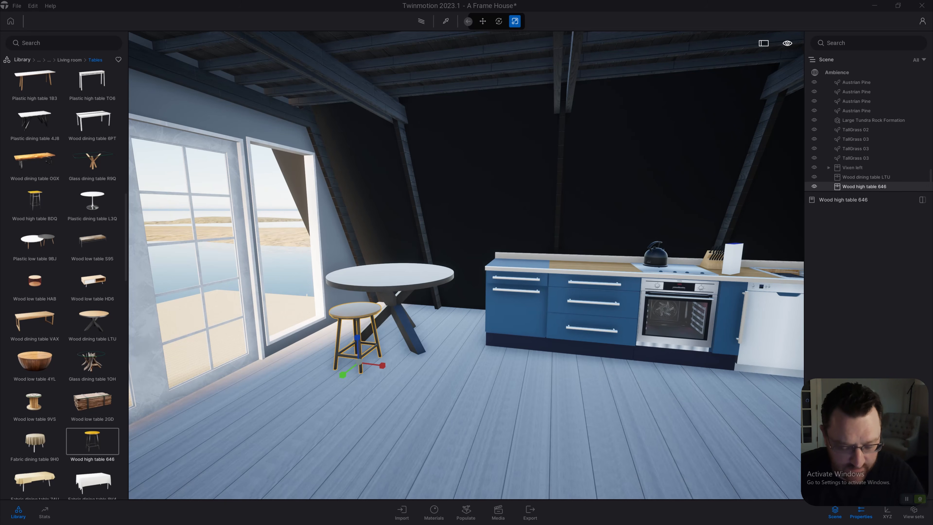
Copy the stool once as an instance to the kitchen side of the round dining table
key(e)
shift+drag(359, 361, 449, 332)
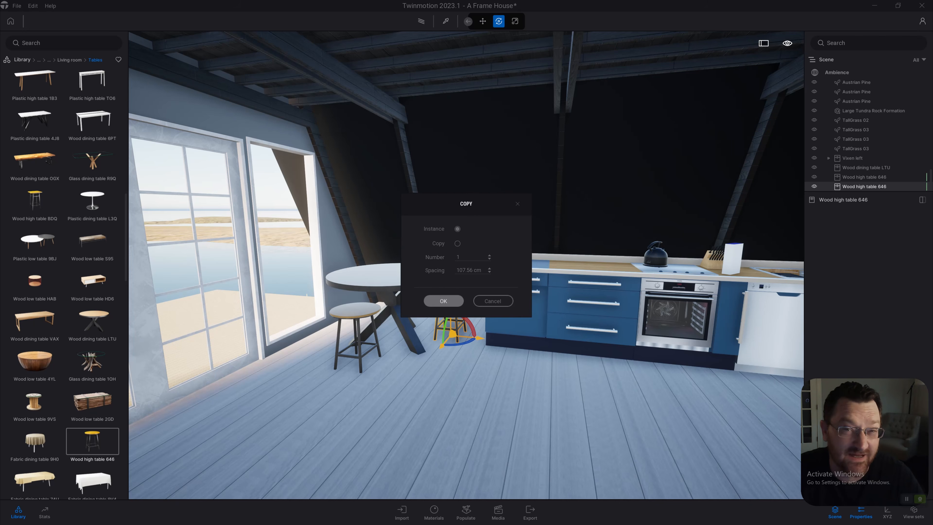
click(443, 301)
shift+middle_drag(443, 301, 411, 308)
Find Orchid 04 among the living room plants and place it on top of the round dining table
scroll(92, 242, up, 2)
scroll(92, 241, up, 7)
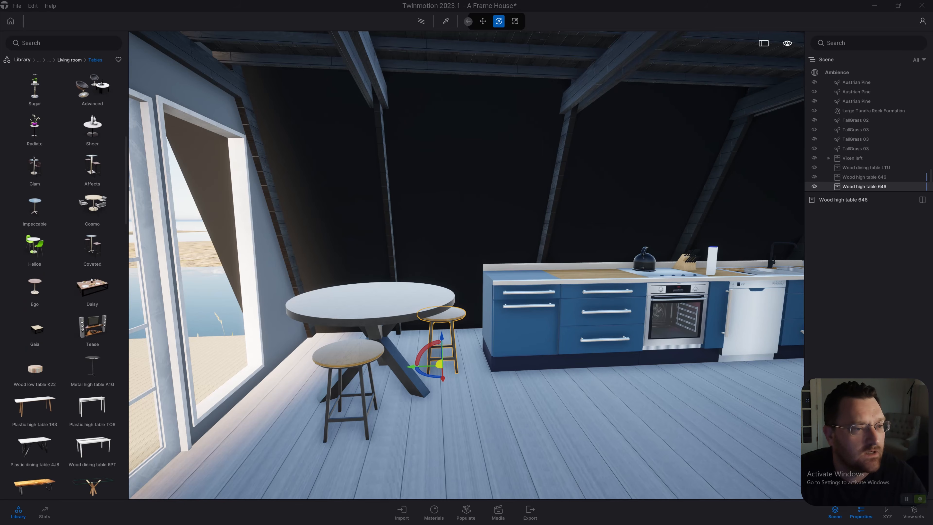
click(69, 59)
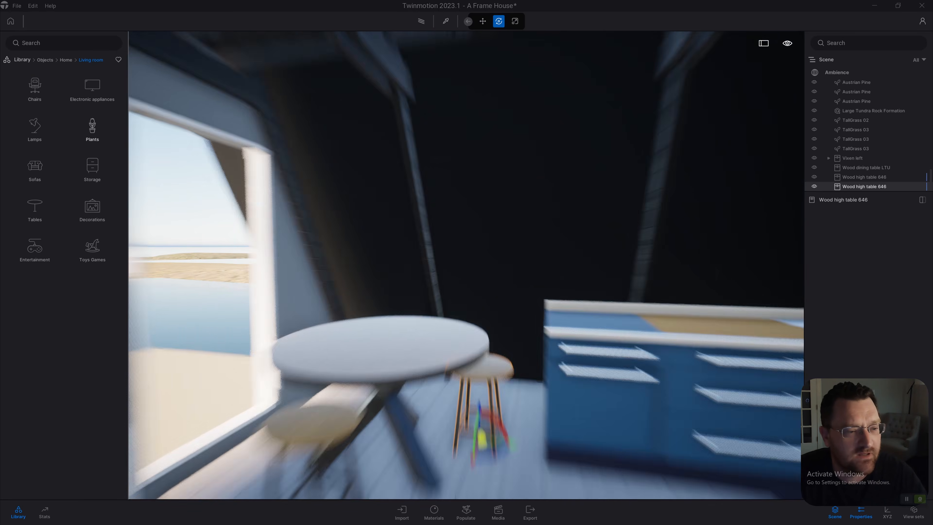
click(92, 128)
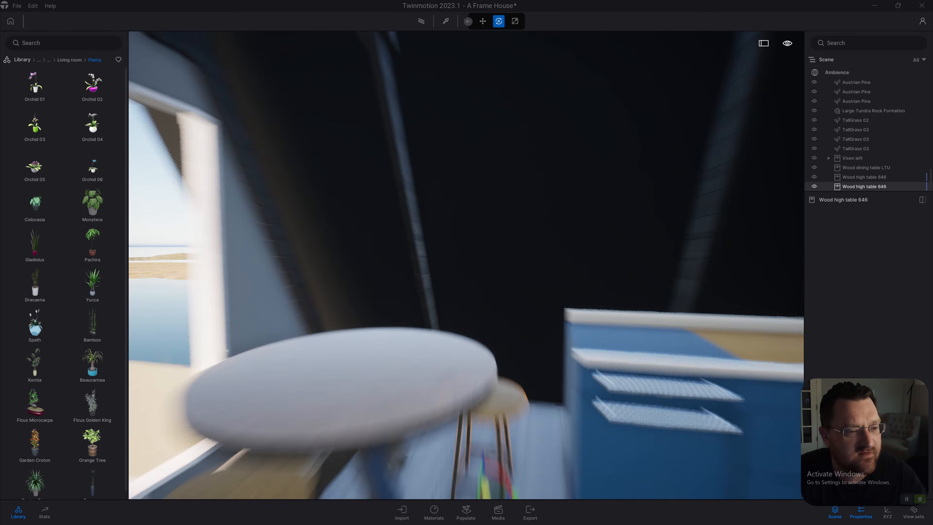
scroll(92, 200, down, 1)
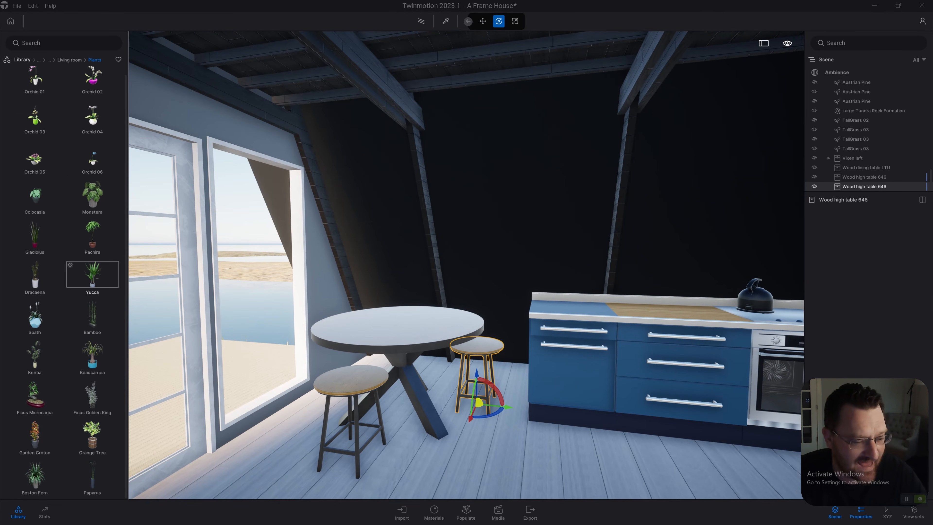
scroll(92, 79, up, 1)
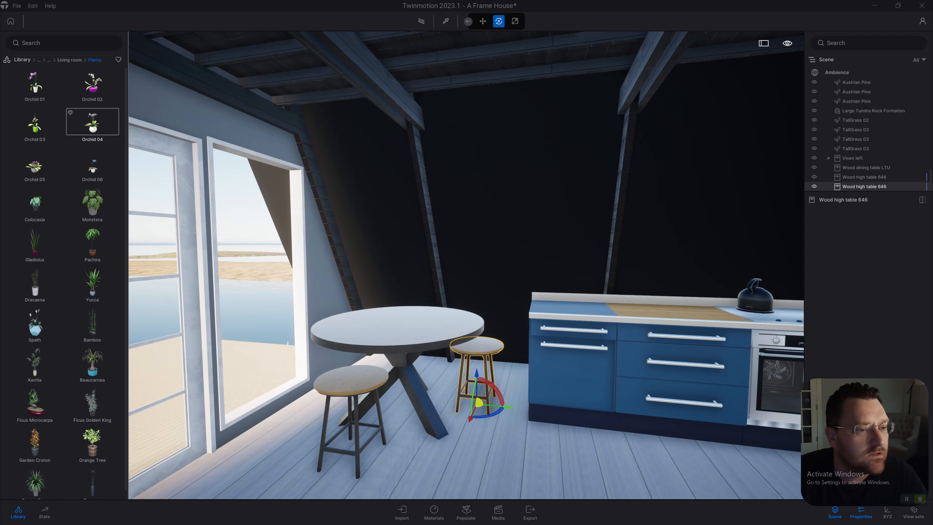
click(92, 124)
drag(524, 405, 521, 310)
click(521, 310)
right_drag(521, 404, 632, 404)
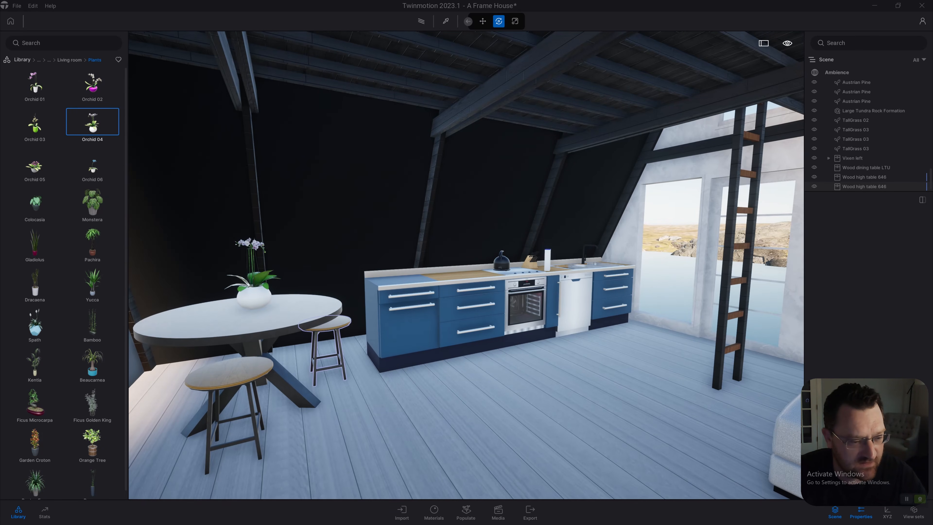
Place a potted Dracaena on the floor in the corner between the sofa and the rear window
drag(35, 281, 627, 349)
right_drag(627, 349, 735, 305)
scroll(466, 265, down, 5)
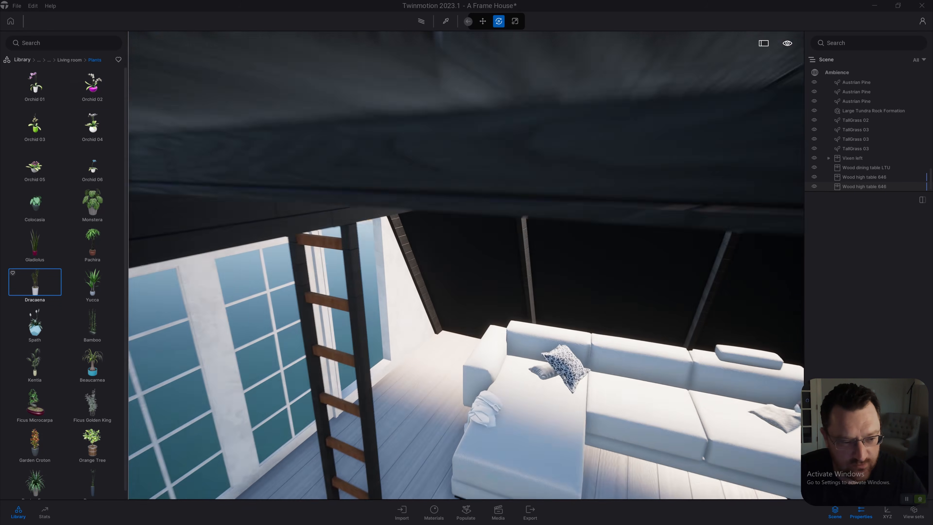
scroll(466, 265, up, 2)
drag(475, 354, 417, 385)
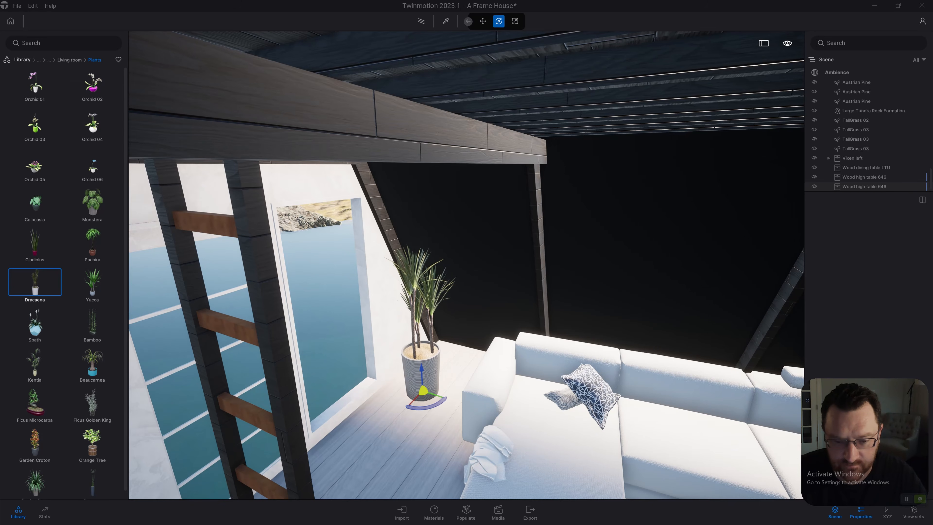
click(422, 389)
Examine the furnished interior and the front of the house, and look through the living room's electronic appliances category
scroll(595, 379, down, 5)
scroll(594, 378, up, 6)
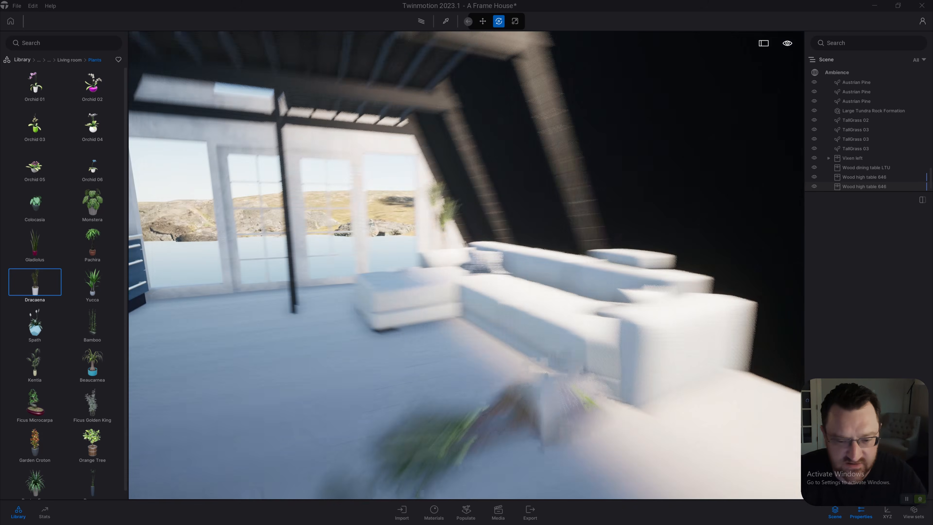
scroll(593, 396, down, 3)
scroll(92, 398, down, 1)
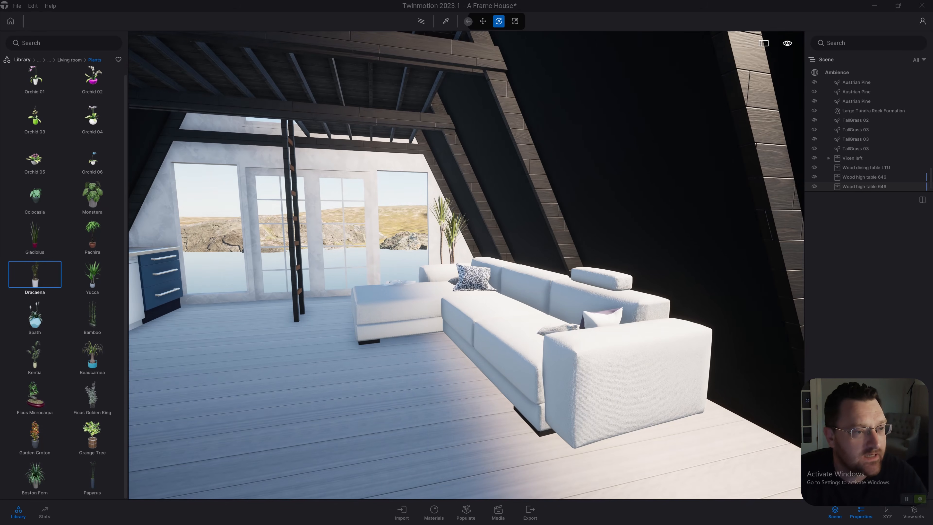
click(69, 60)
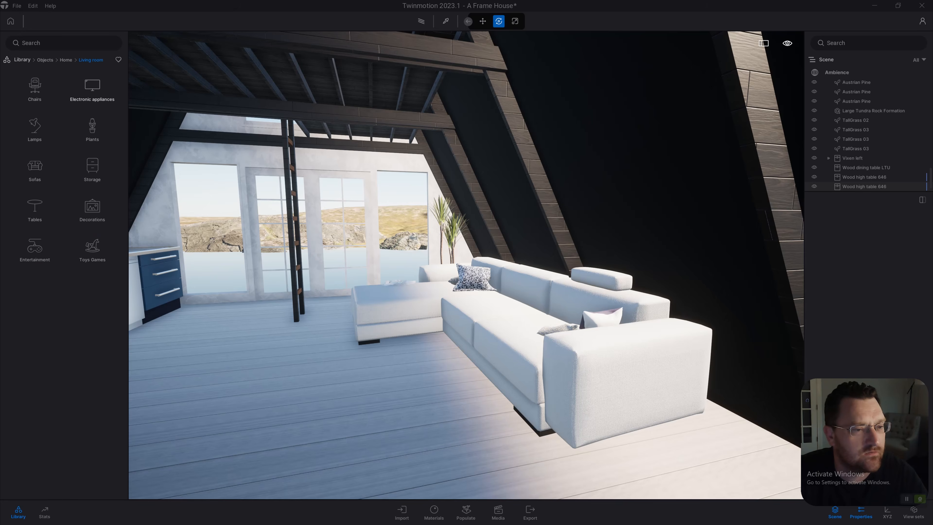
click(92, 88)
scroll(466, 265, up, 3)
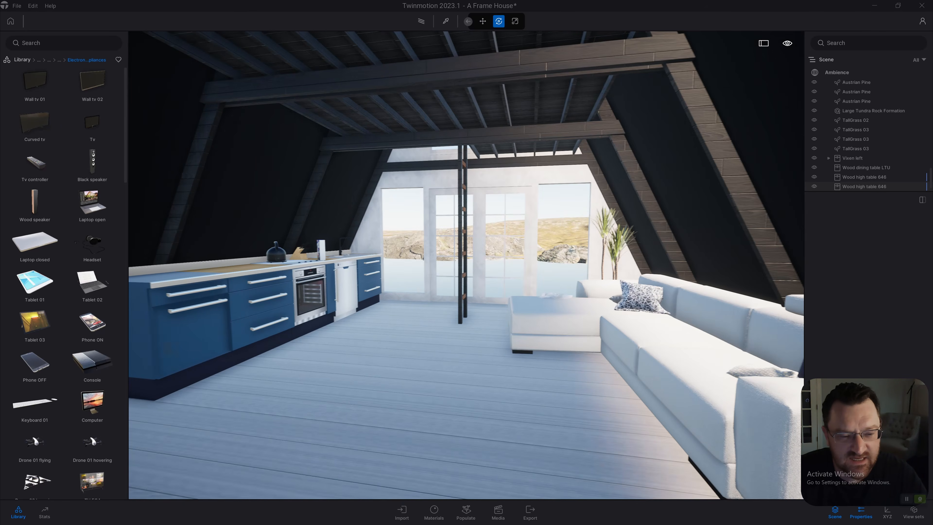
scroll(378, 405, down, 6)
scroll(378, 404, down, 5)
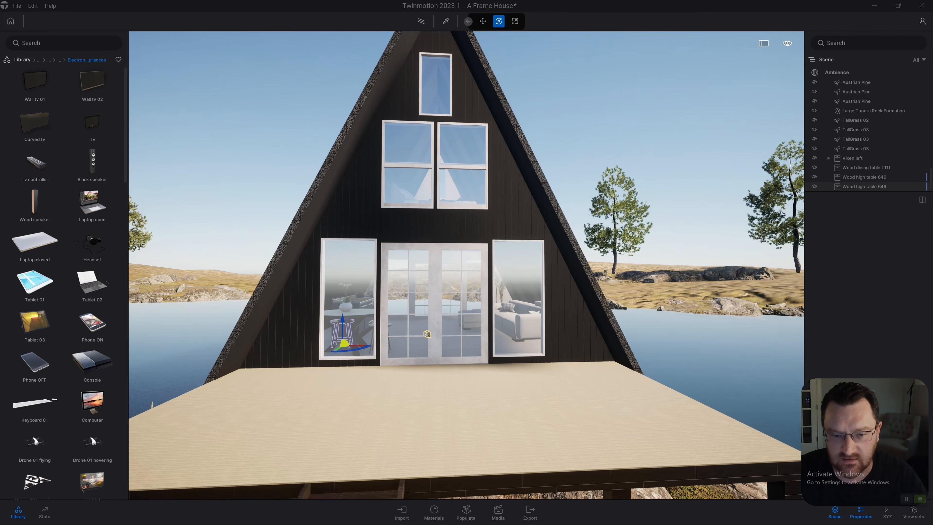
scroll(466, 265, down, 3)
right_drag(466, 265, 588, 319)
key(w)
key(s)
Open the backyard accessories category of the home objects library with the front deck in view
click(38, 60)
click(35, 89)
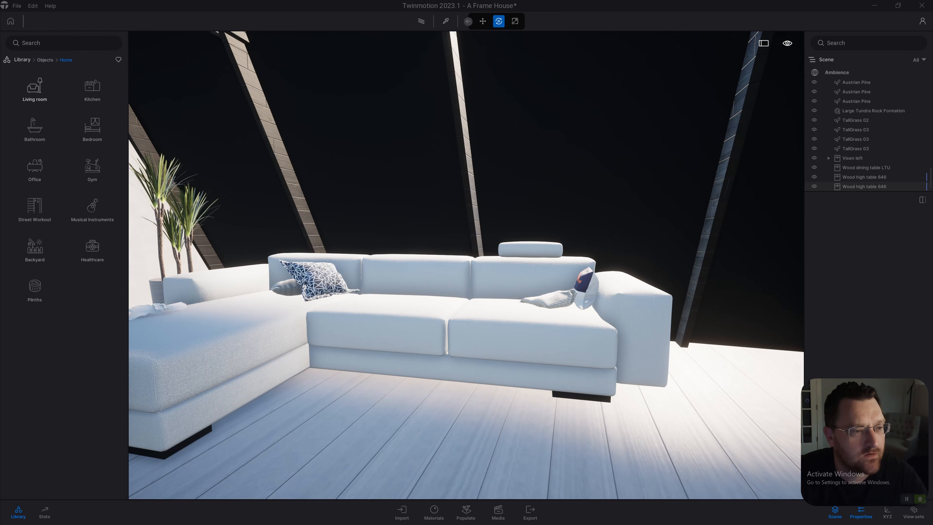
key(s)
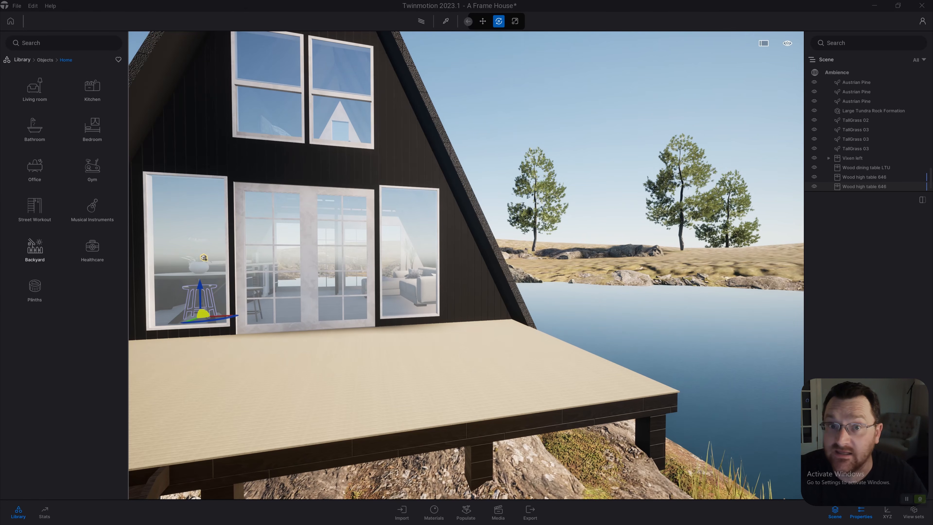
click(34, 250)
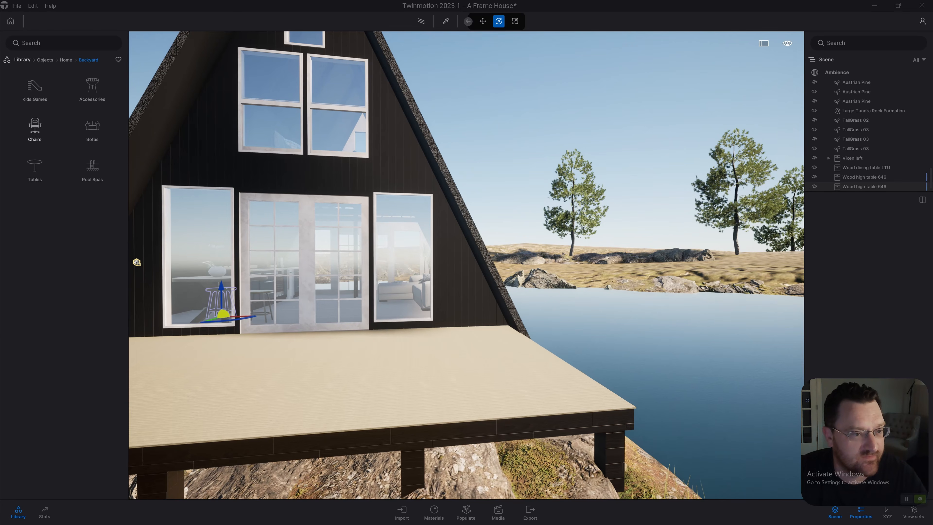
click(92, 88)
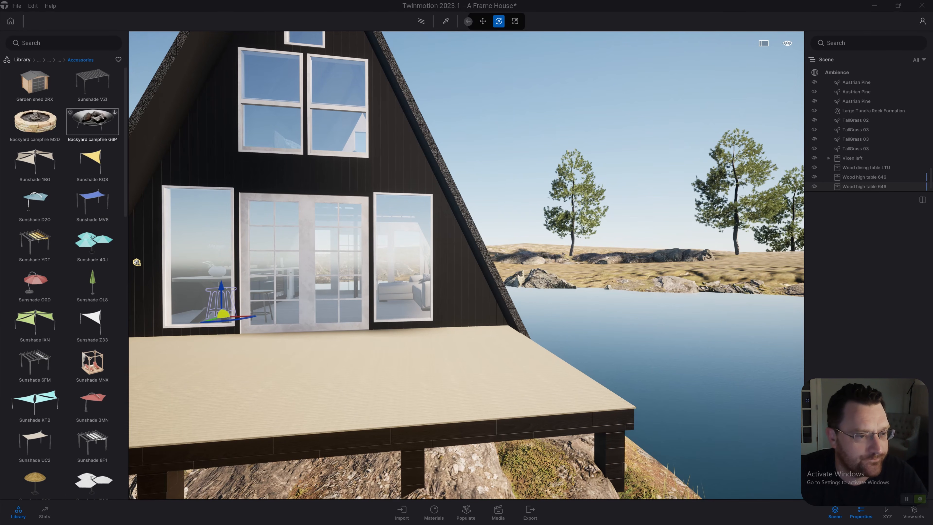
Download Backyard campfire G6P and place it on the front deck near the lakeside corner
click(115, 112)
right_drag(372, 269, 327, 269)
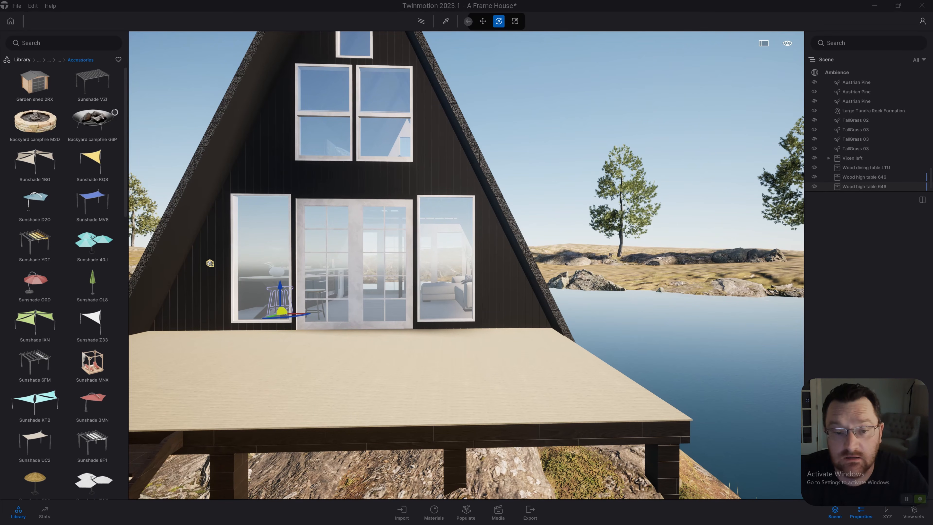
drag(92, 121, 538, 376)
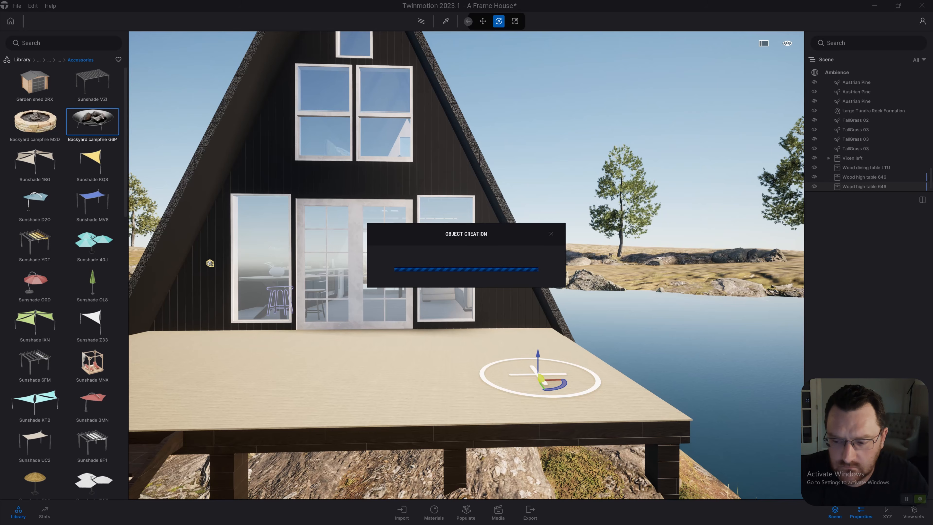
Find Backyard firewood OK8 among the backyard accessories and place one stack on the deck against the house's front wall, left of the windows
scroll(35, 224, down, 2)
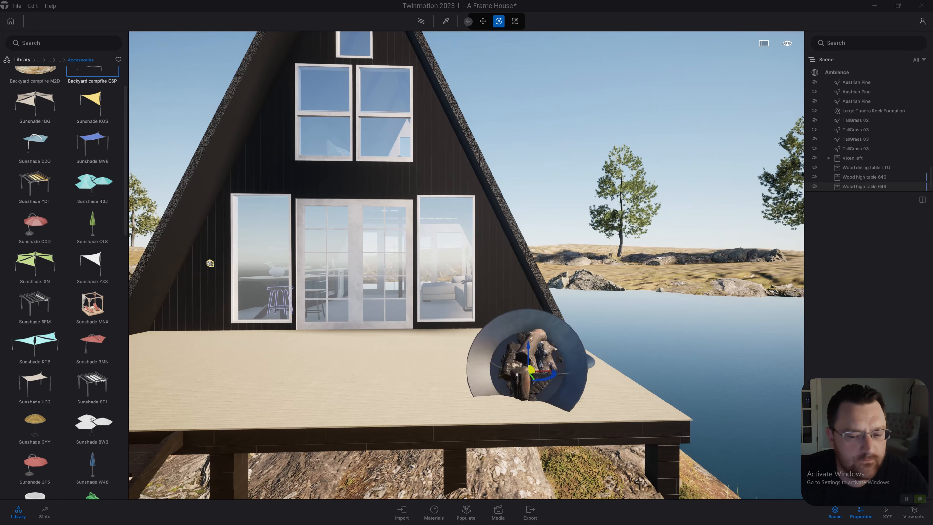
scroll(35, 224, down, 10)
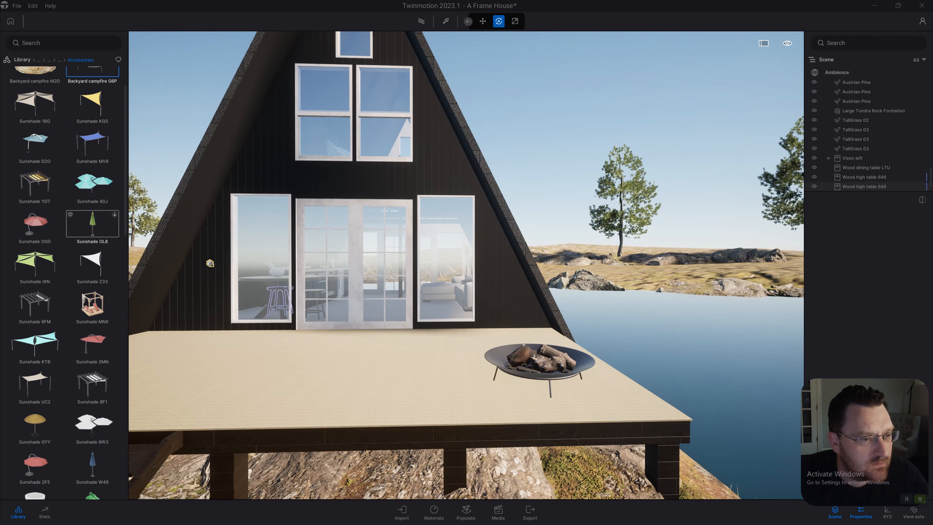
scroll(35, 281, down, 13)
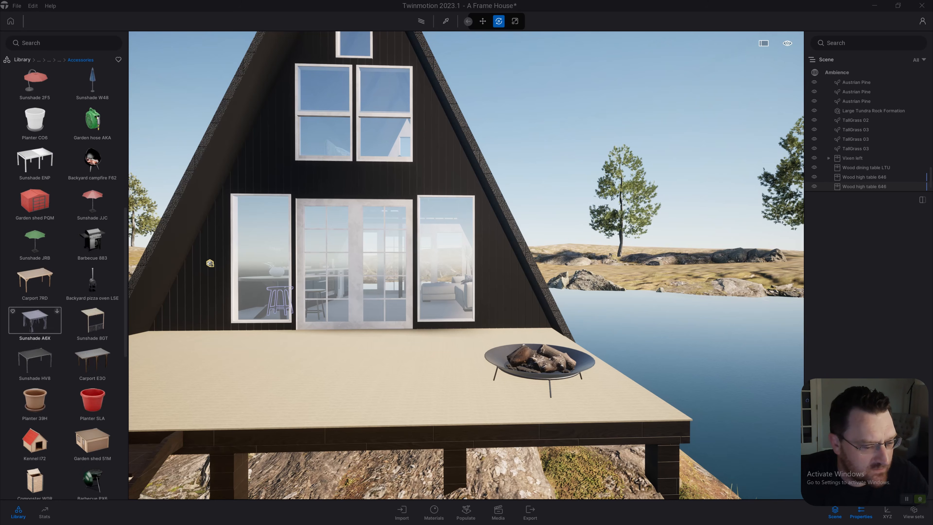
scroll(35, 325, down, 4)
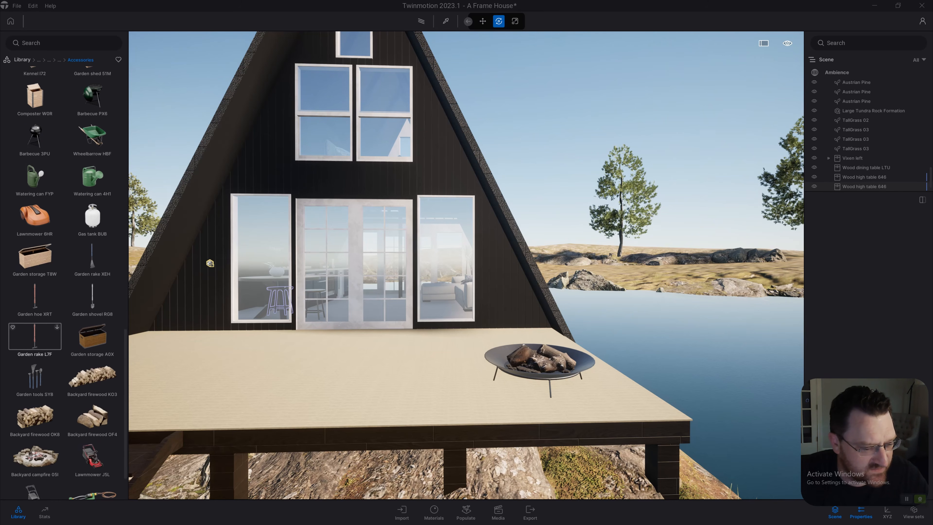
key(w)
key(a)
key(d)
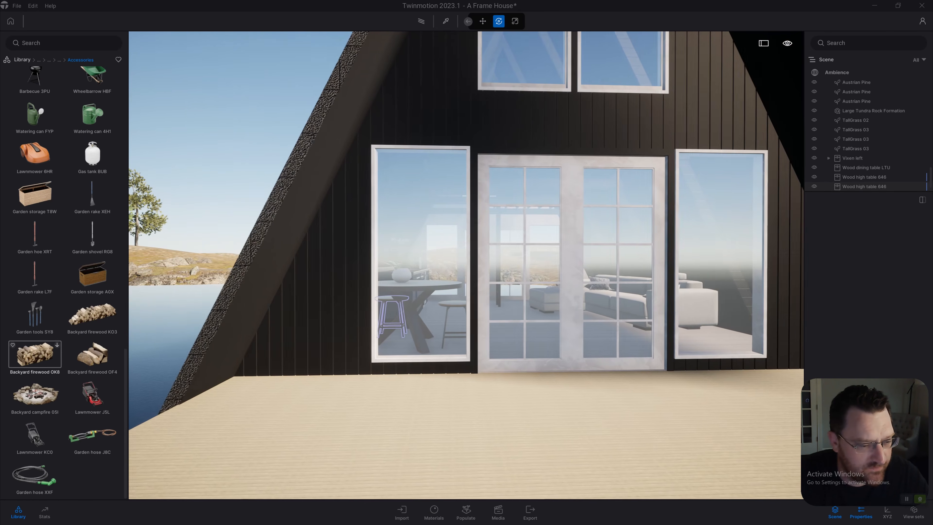
key(s)
key(d)
key(a)
click(57, 344)
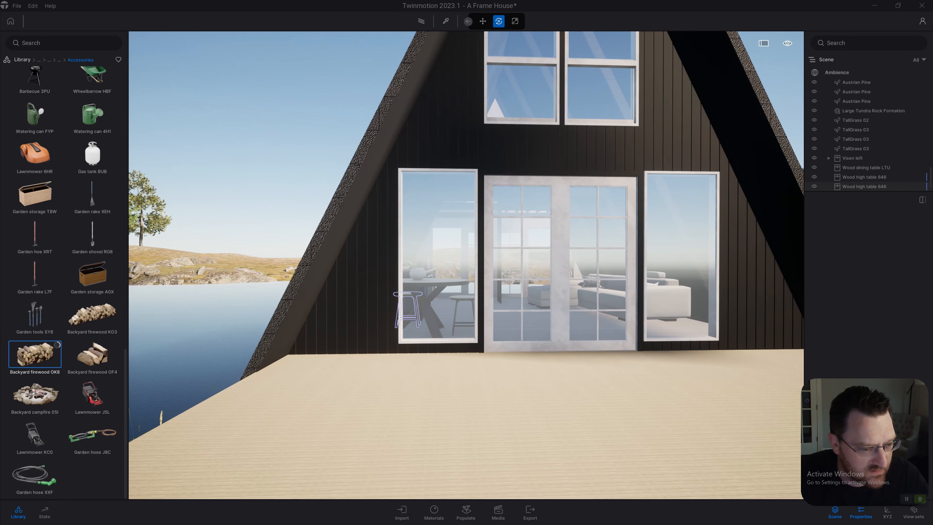
key(d)
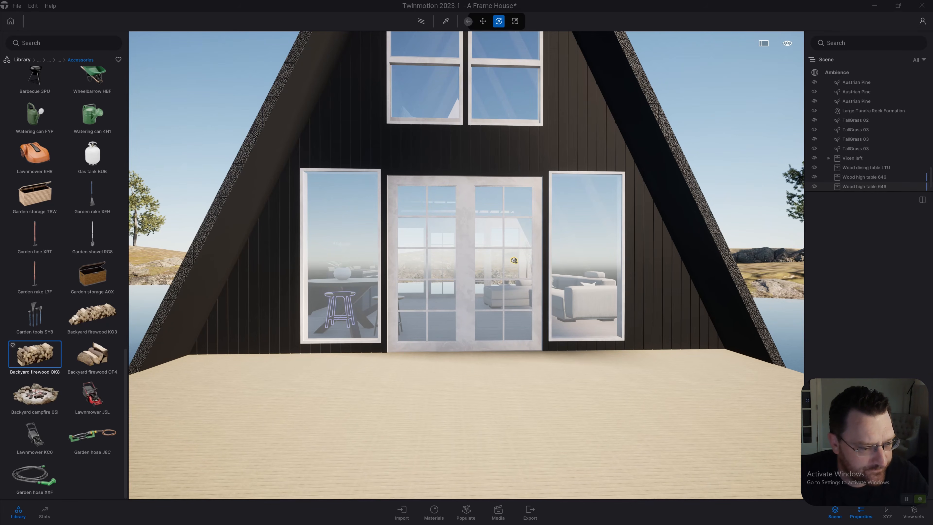
drag(35, 354, 226, 363)
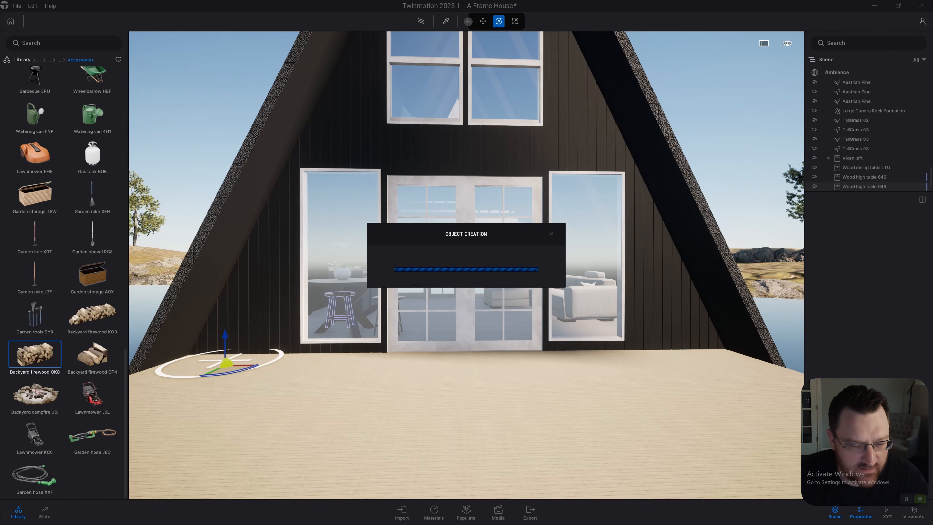
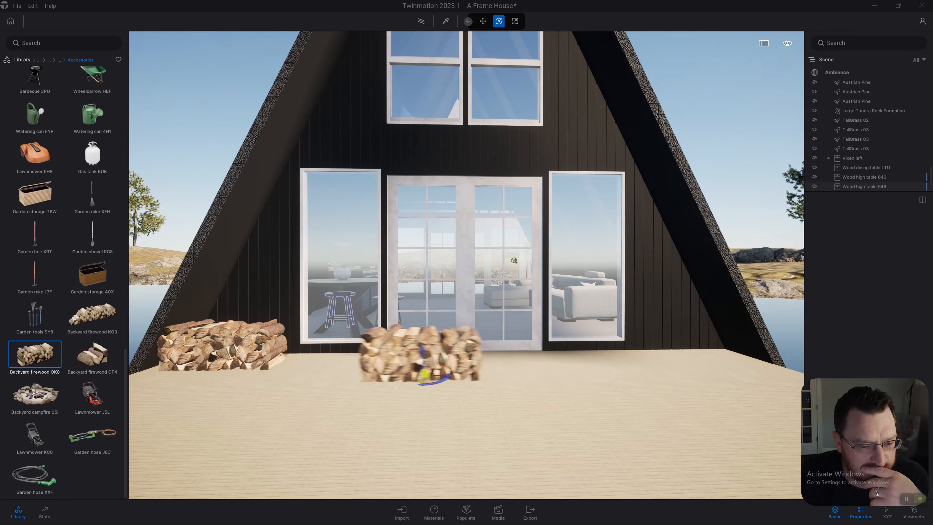
key(Escape)
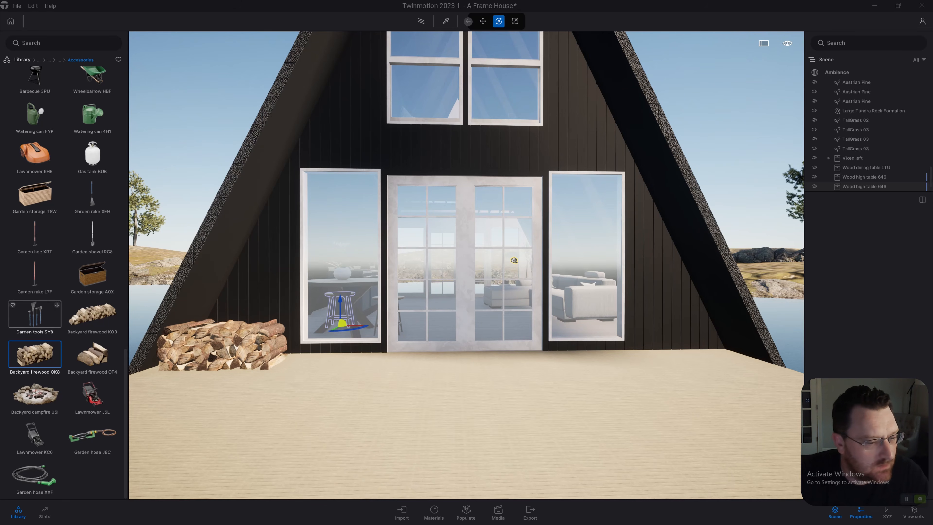
Place the Garden storage T8W box on the deck by the front wall, behind the campfire
scroll(35, 253, up, 2)
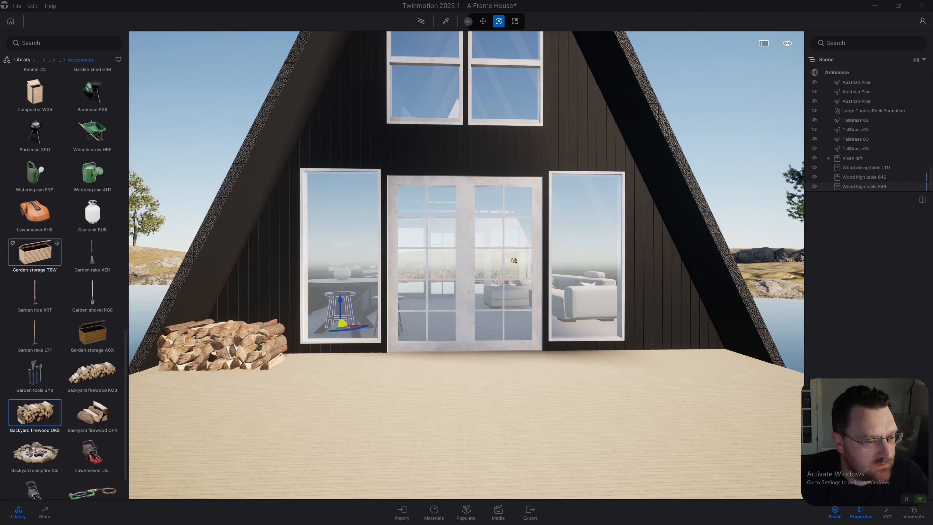
key(s)
right_drag(466, 264, 488, 268)
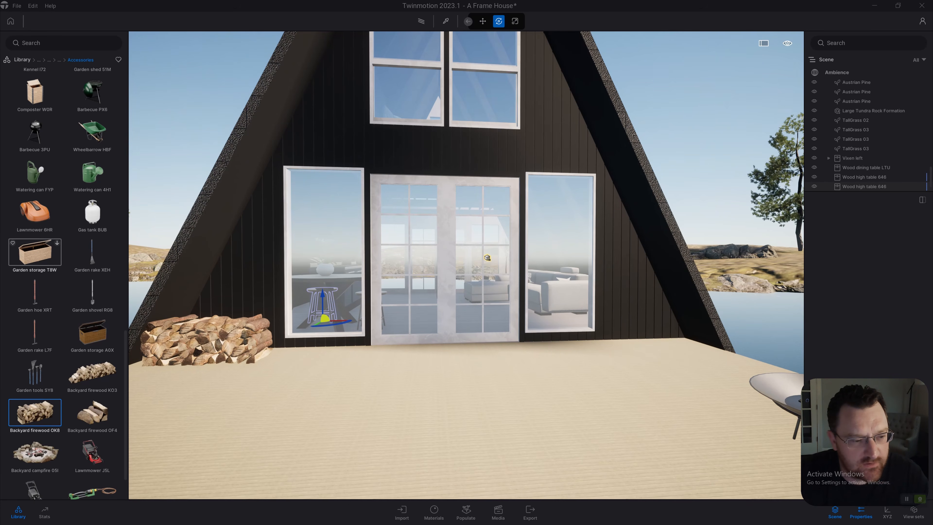
drag(487, 258, 487, 258)
right_drag(487, 258, 508, 251)
key(d)
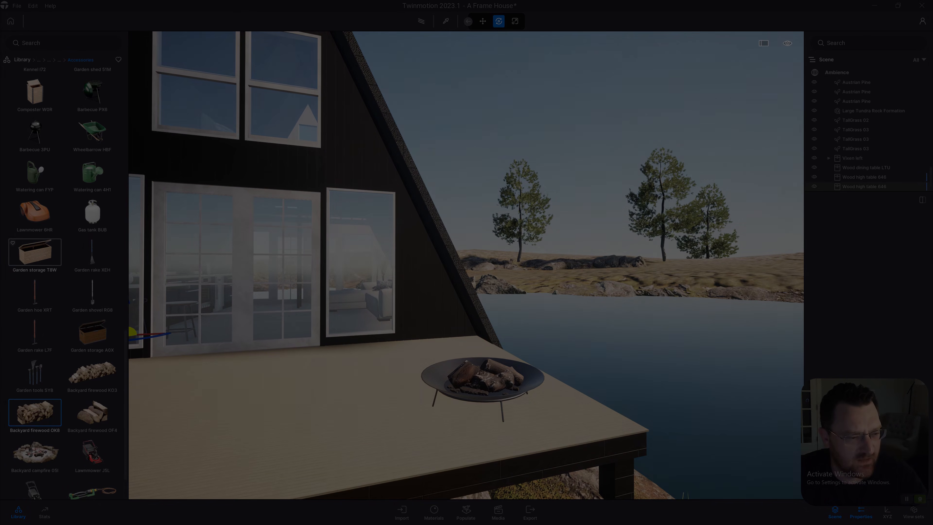
drag(34, 252, 439, 347)
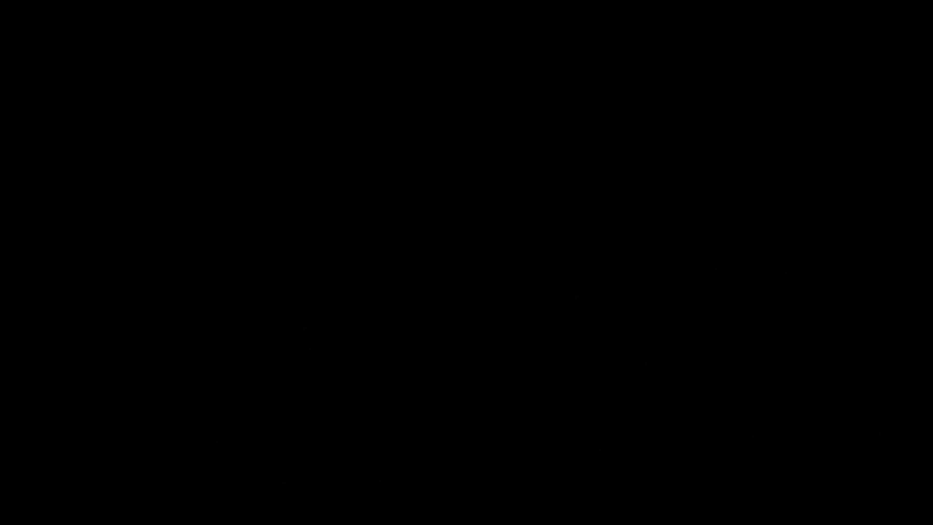
Pick the Metal_Chrome material of the bench legs around the campfire and change its color to near-black
key(w)
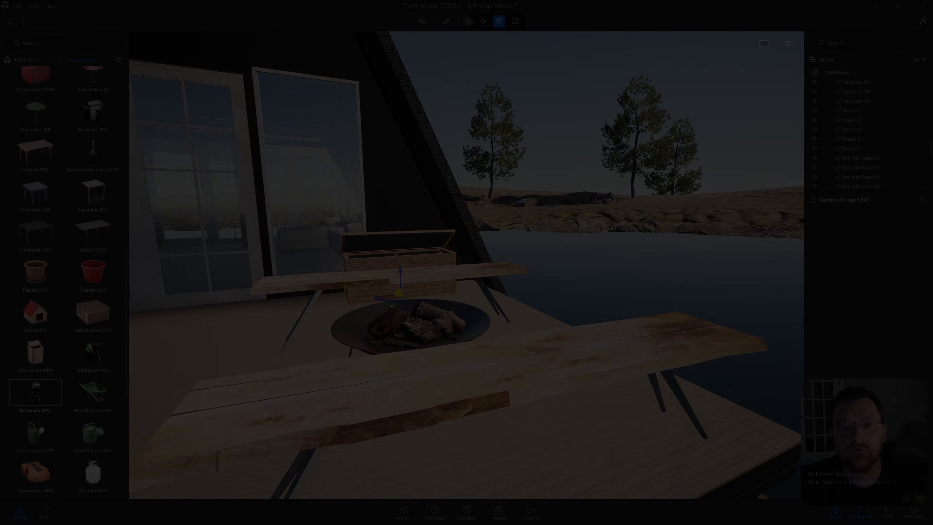
key(s)
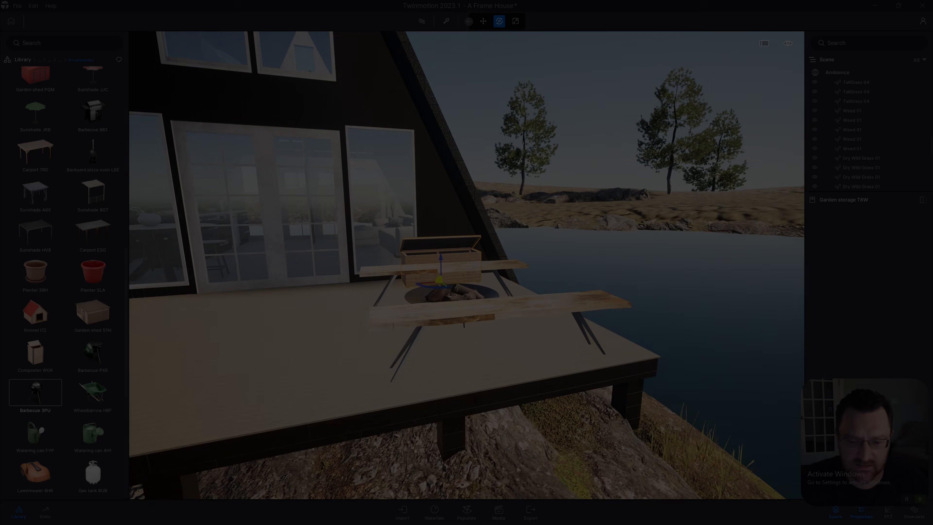
key(w)
key(s)
key(s)
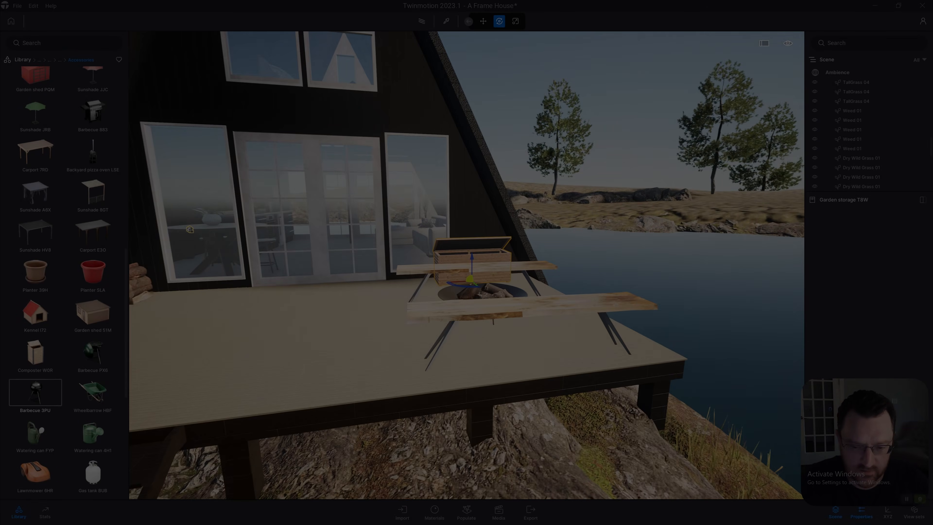
key(w)
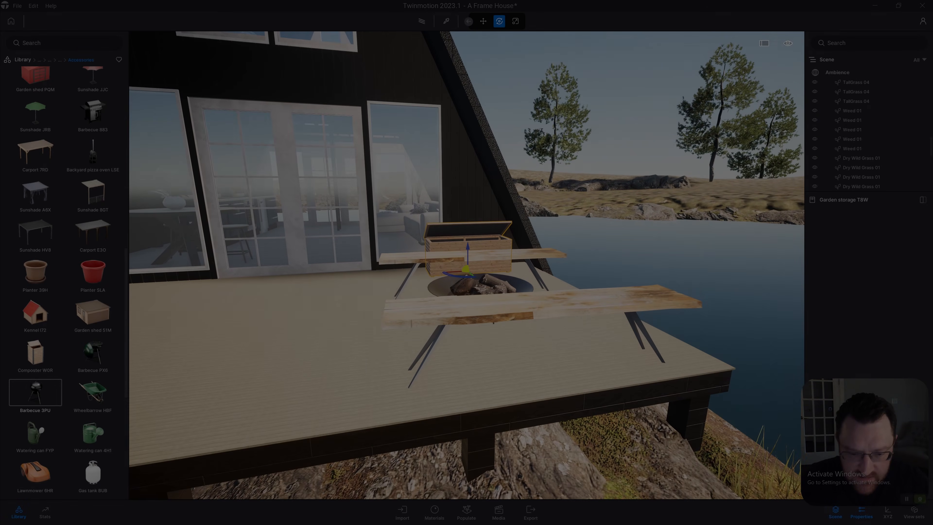
key(s)
key(t)
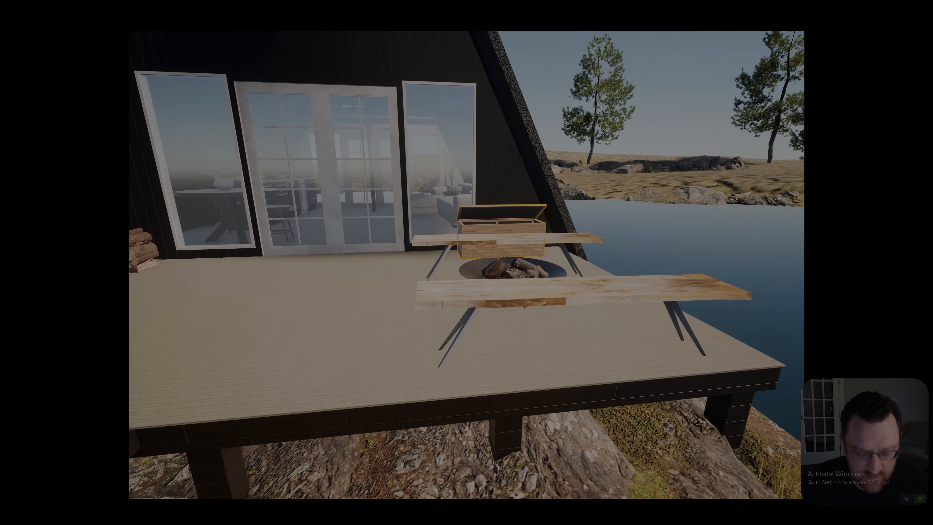
click(476, 310)
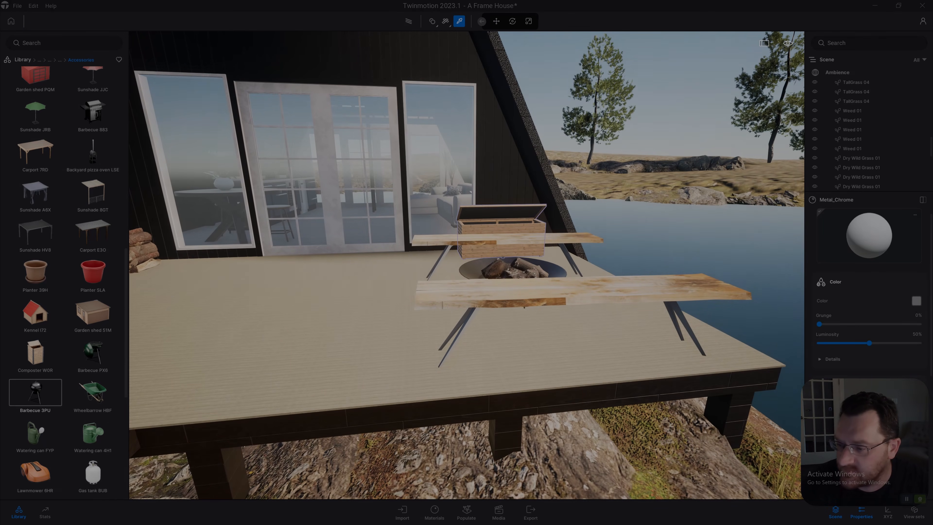
click(458, 285)
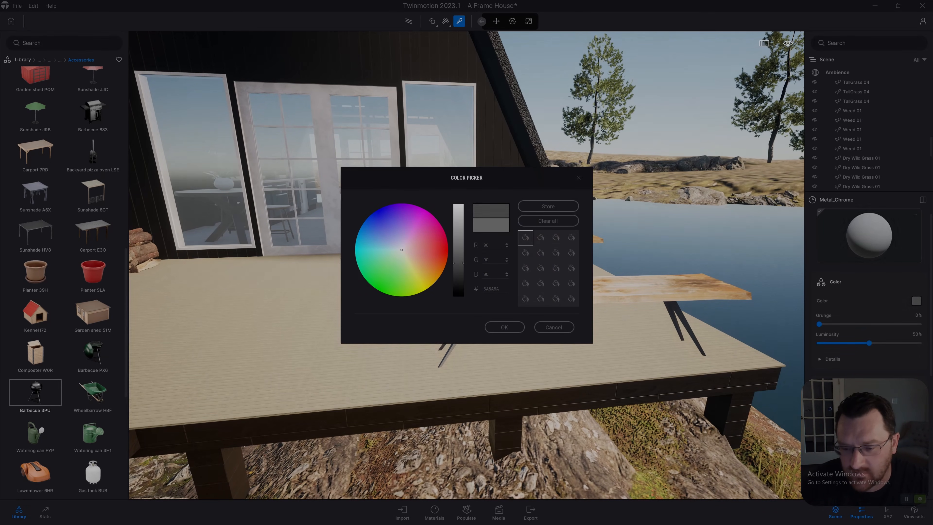
key(Return)
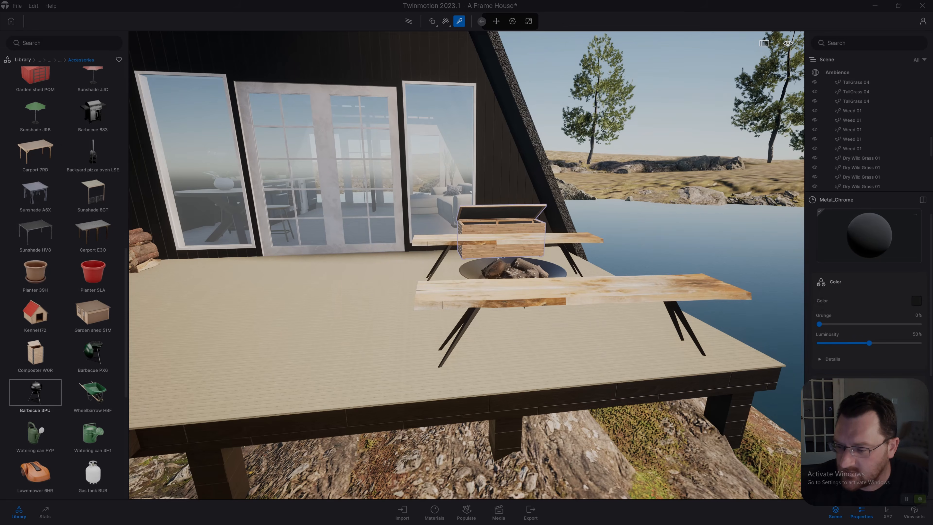
Raise the metalness of the bench legs' material and set the roughness of the wooden seats' Material70 to 45%
scroll(868, 290, down, 3)
scroll(868, 290, down, 2)
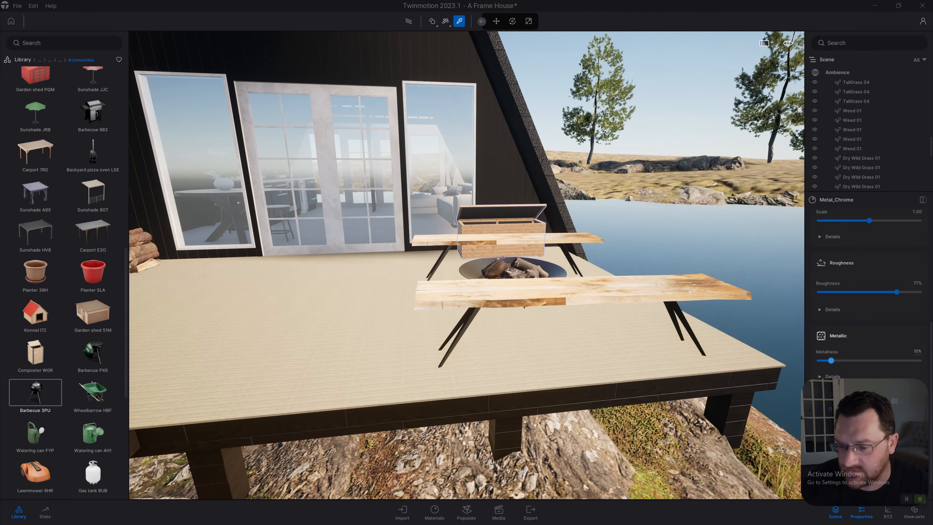
drag(830, 360, 919, 360)
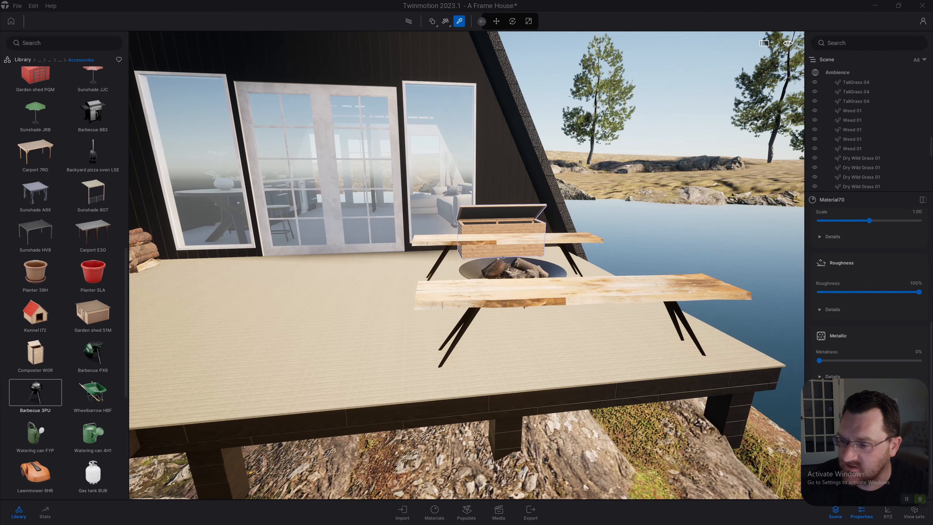
scroll(868, 290, up, 5)
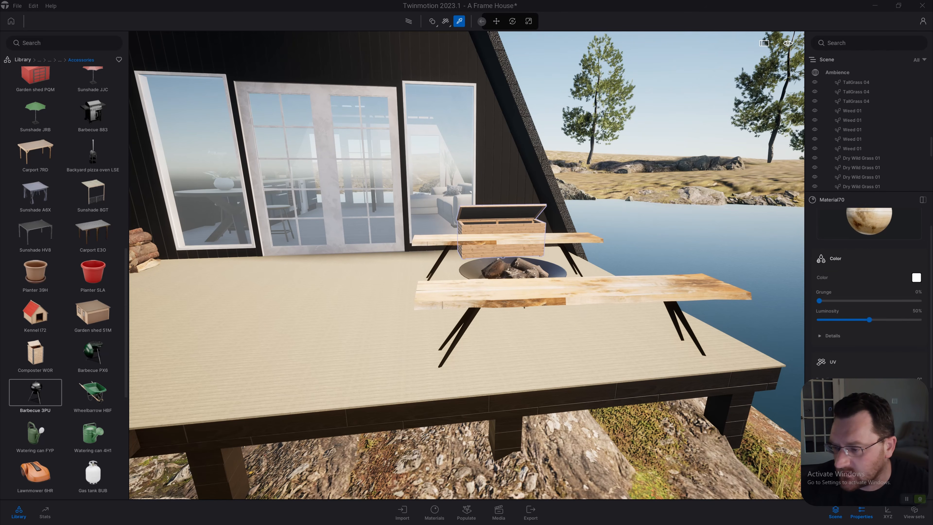
scroll(868, 290, down, 5)
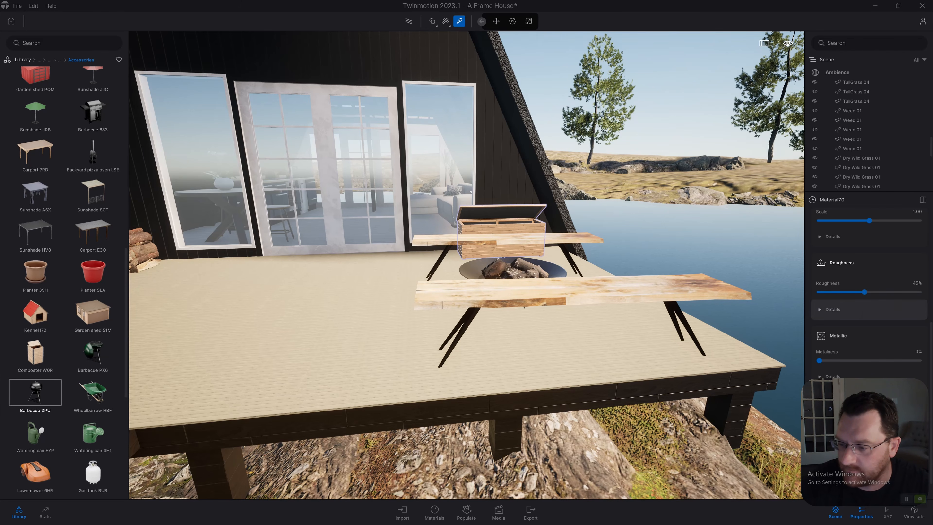
Open the Farm props category within the Megascans 3D assets of the library
right_drag(466, 264, 425, 254)
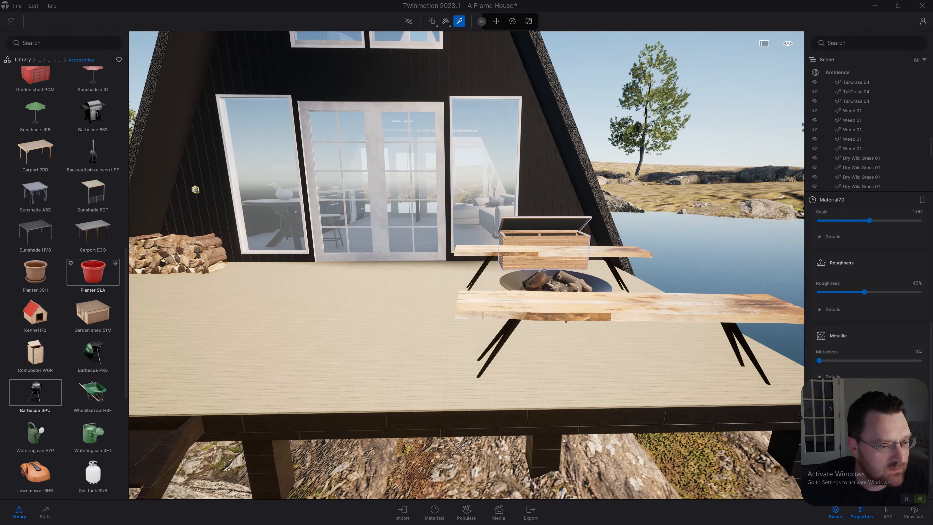
right_drag(330, 296, 213, 293)
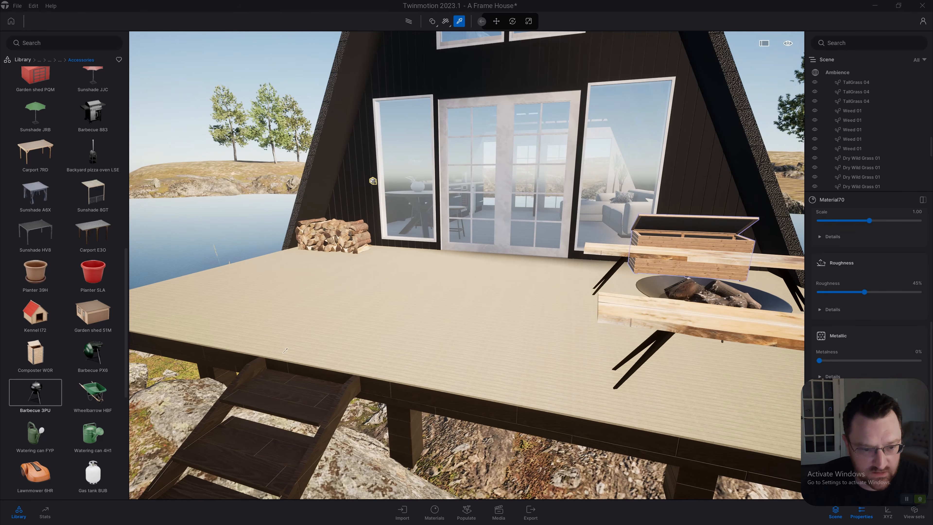
key(a)
right_drag(330, 370, 383, 371)
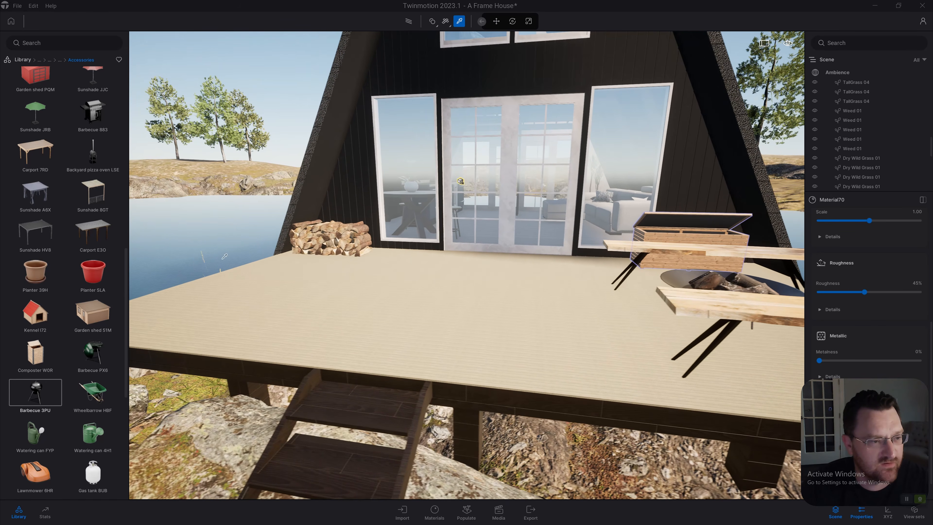
click(11, 20)
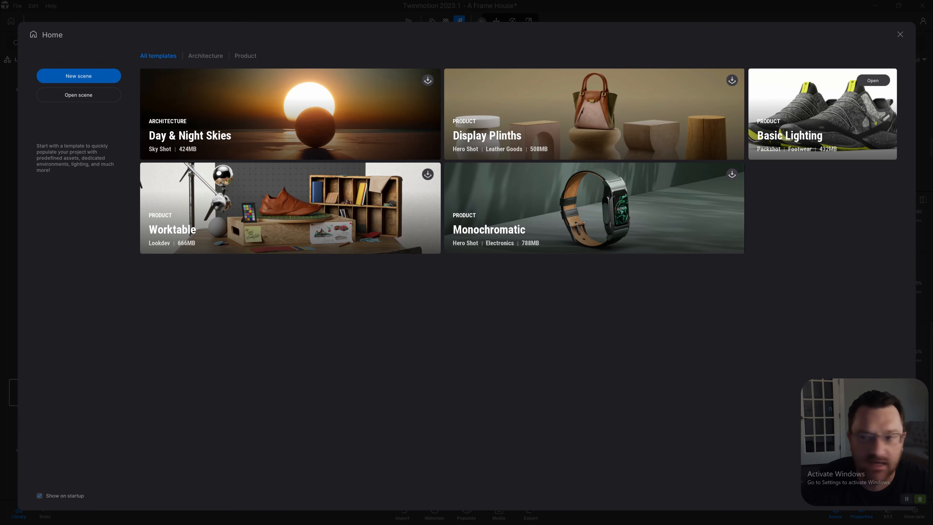
key(Escape)
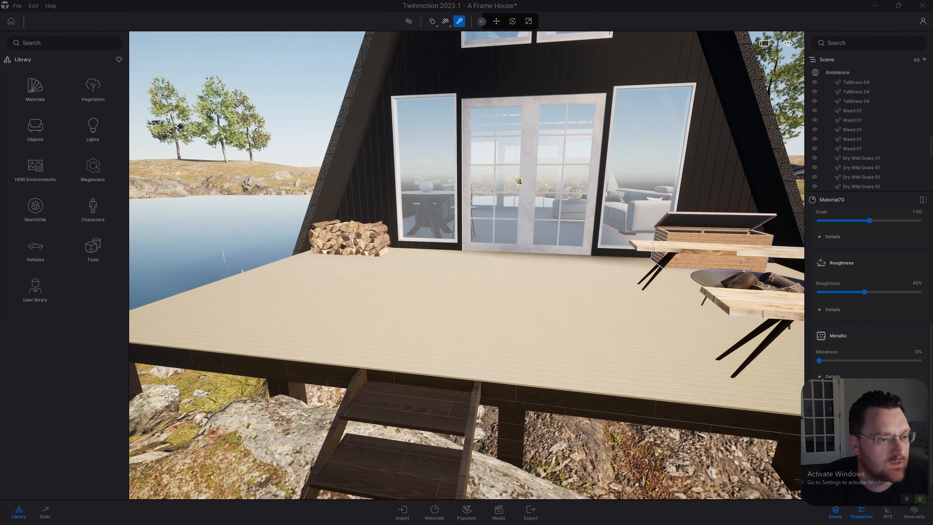
click(93, 167)
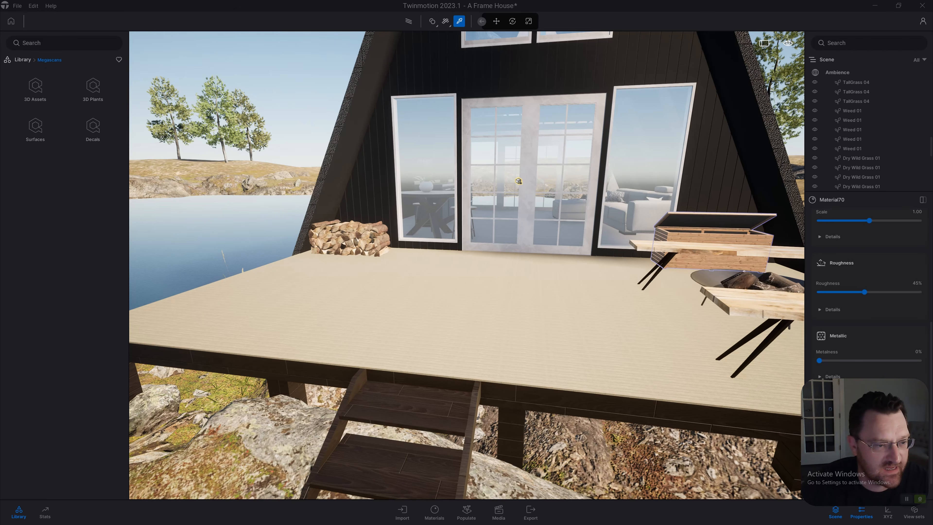
click(36, 89)
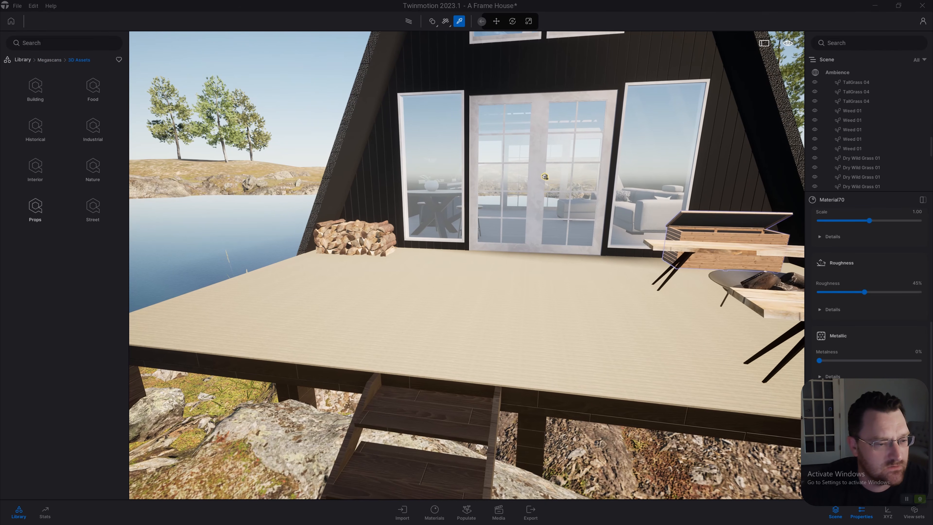
click(35, 208)
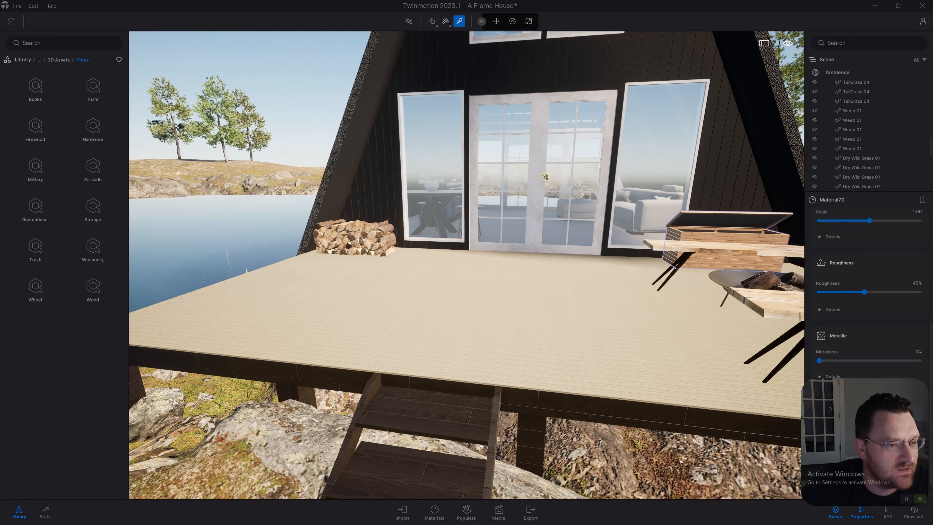
click(93, 88)
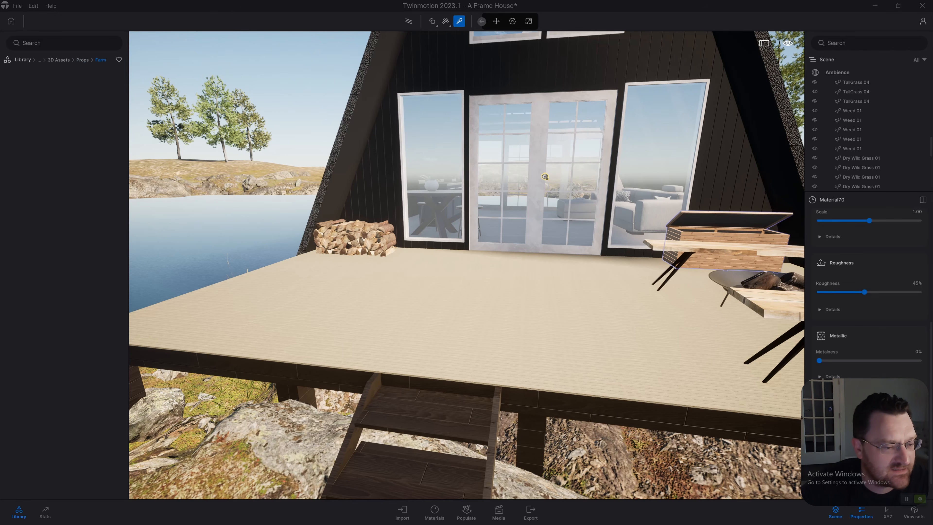
Find a Wooden Barrel among the farm props and place one upright on the deck in front of the firewood stack
key(w)
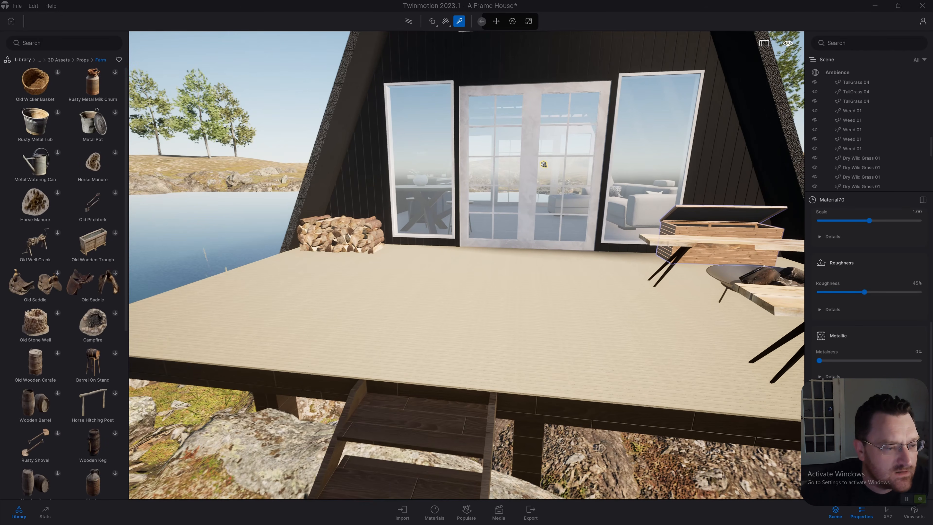
key(s)
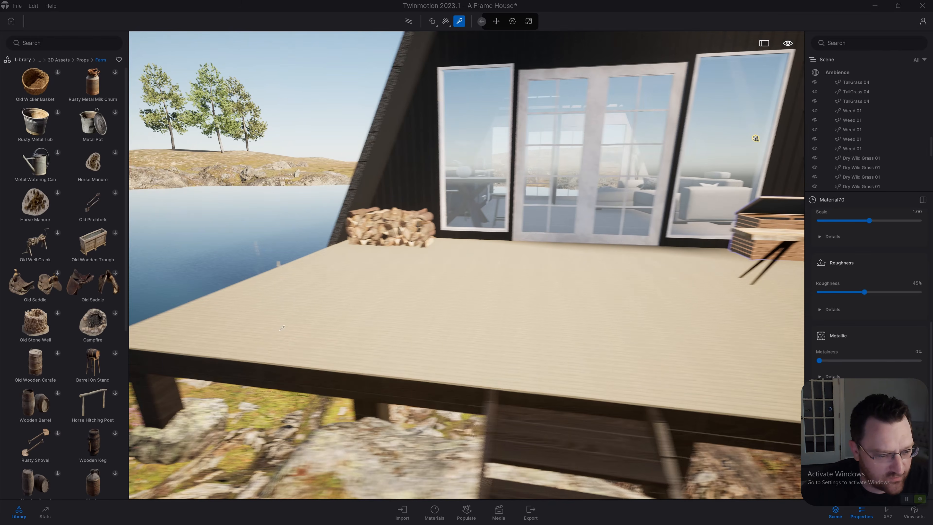
scroll(92, 371, down, 4)
scroll(93, 371, down, 4)
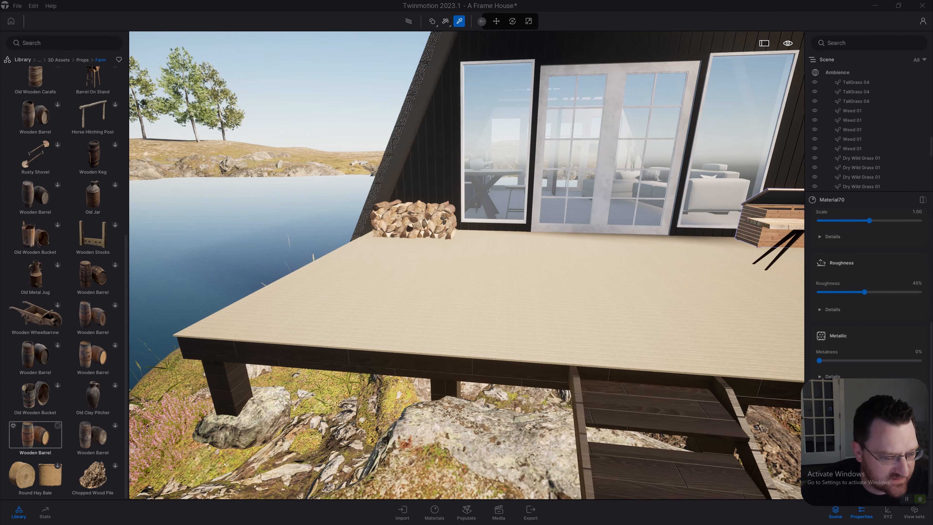
key(a)
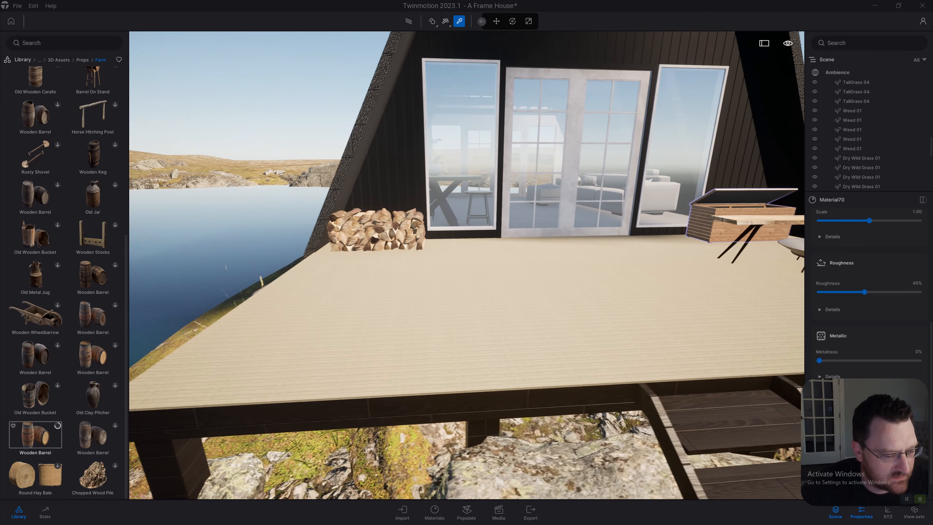
click(36, 435)
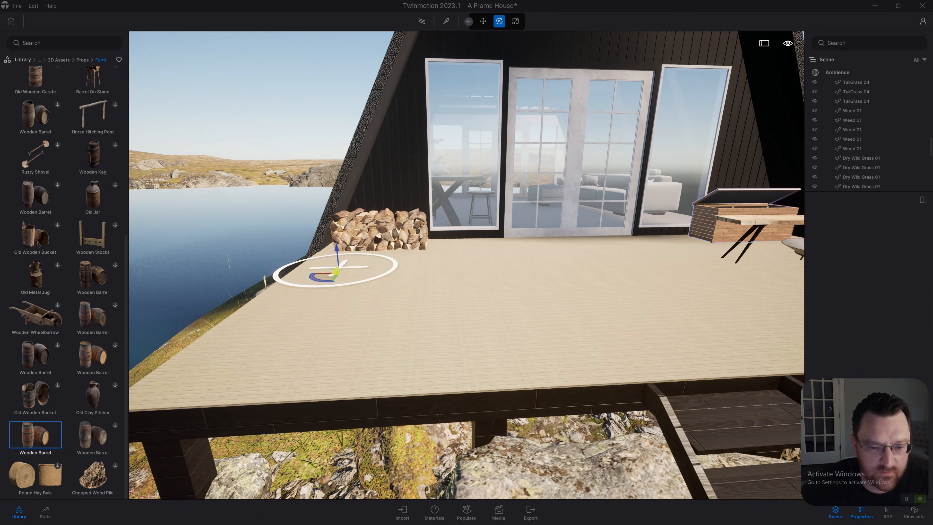
click(336, 276)
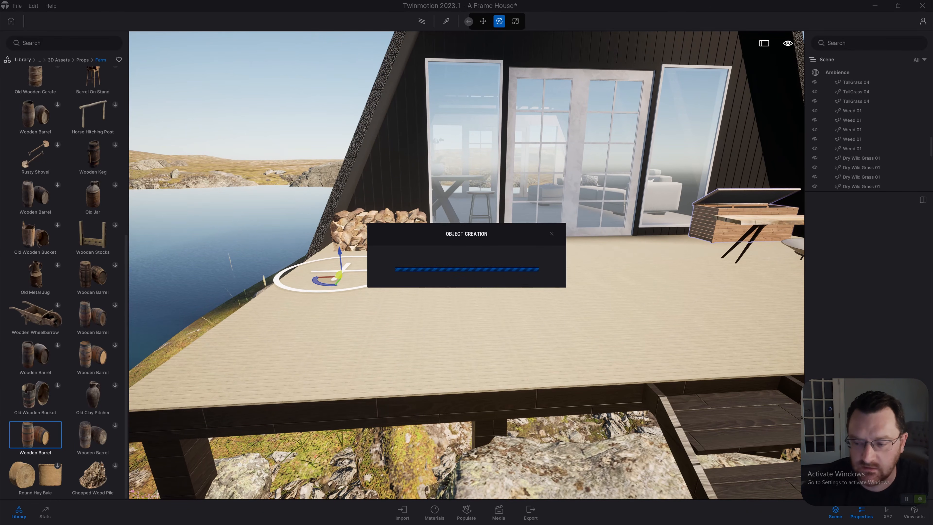
key(Escape)
click(334, 228)
Place the Rusty Metal Tub from the farm props on the deck's outer corner, in front of the wooden barrel
key(s)
key(d)
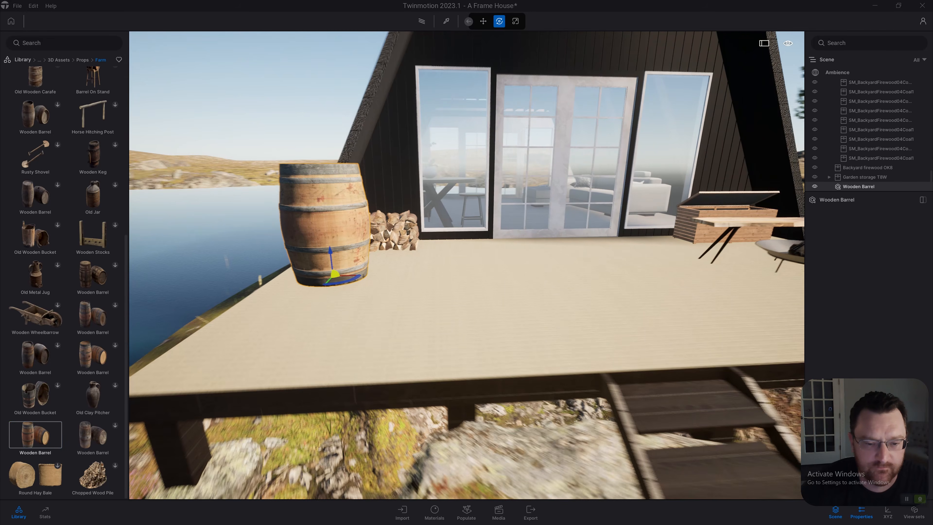
key(s)
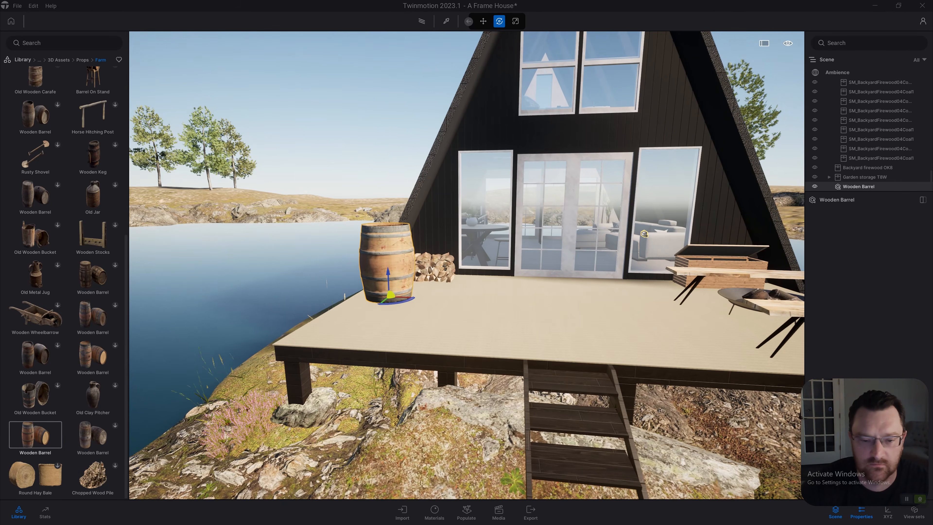
key(a)
key(w)
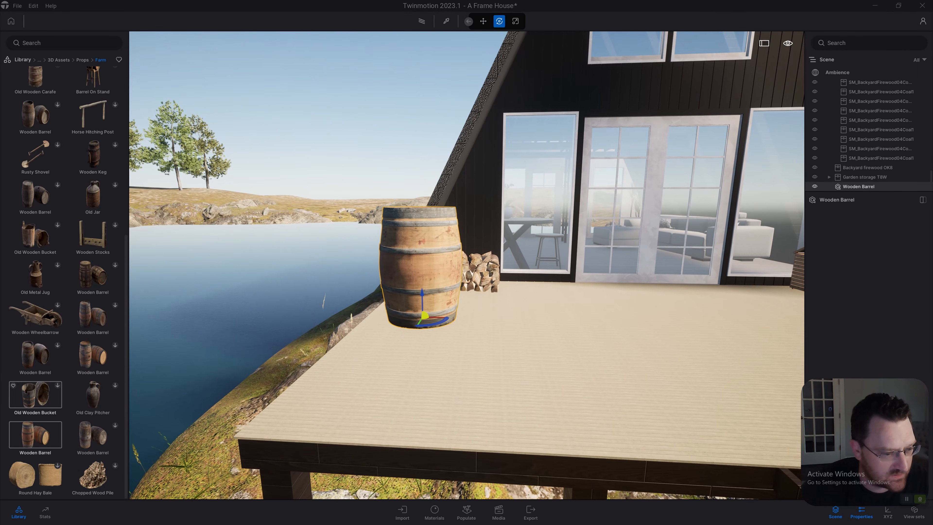
scroll(35, 353, up, 7)
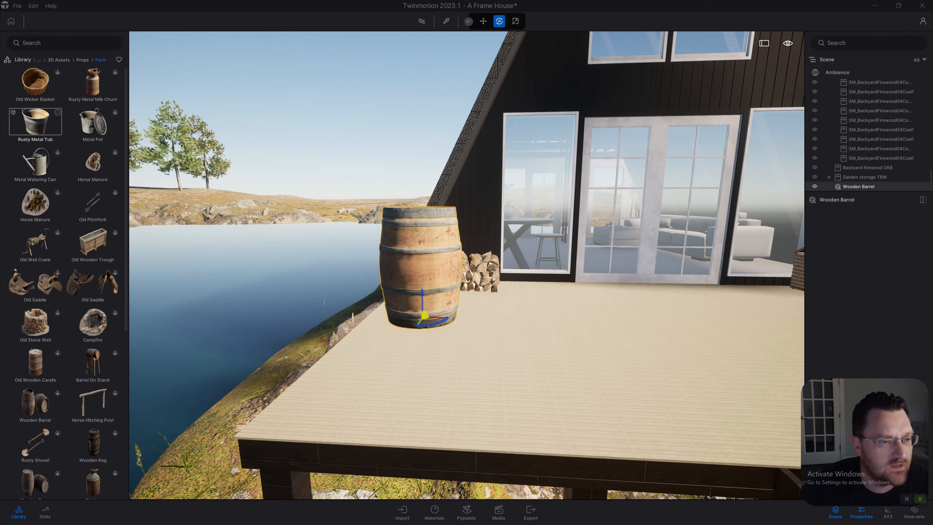
drag(35, 121, 372, 365)
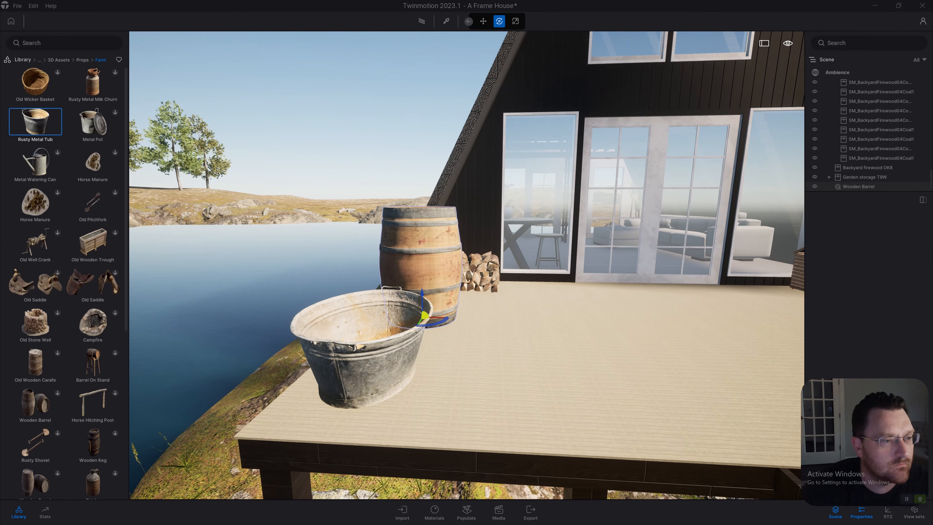
Find RosaCanina 1 among the vegetation bushes and plant one inside the rusty metal tub
click(92, 89)
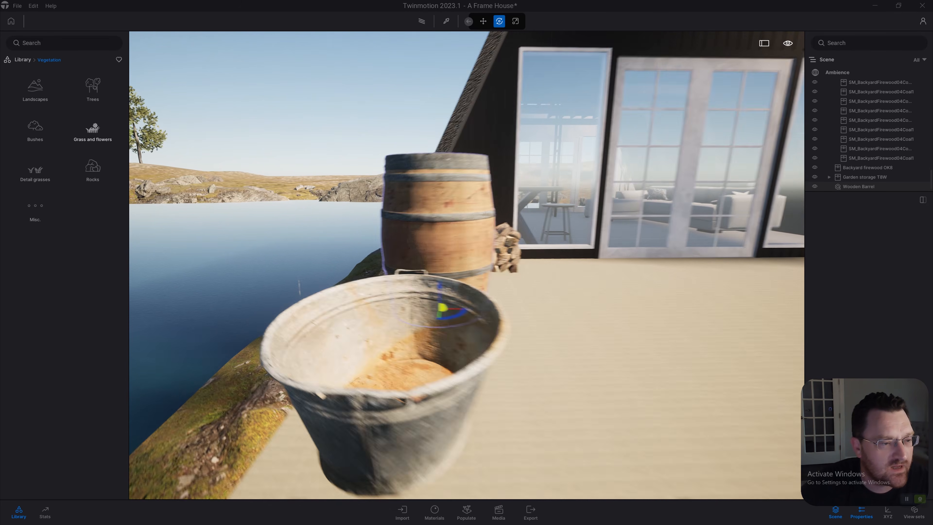
click(35, 129)
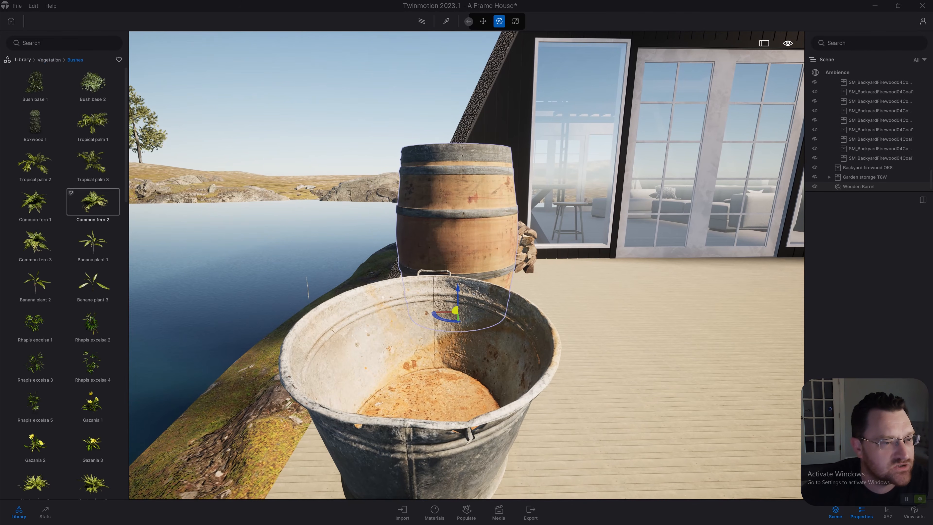
scroll(92, 341, down, 10)
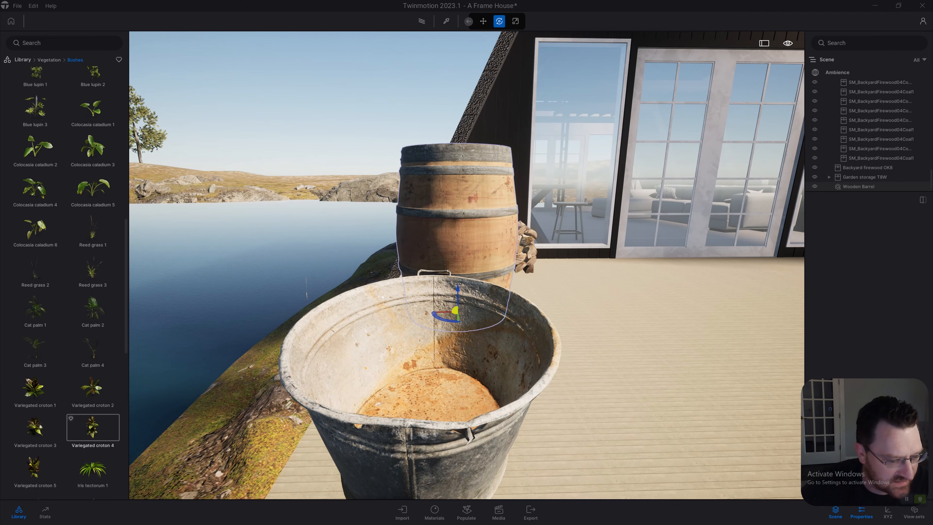
scroll(93, 367, down, 8)
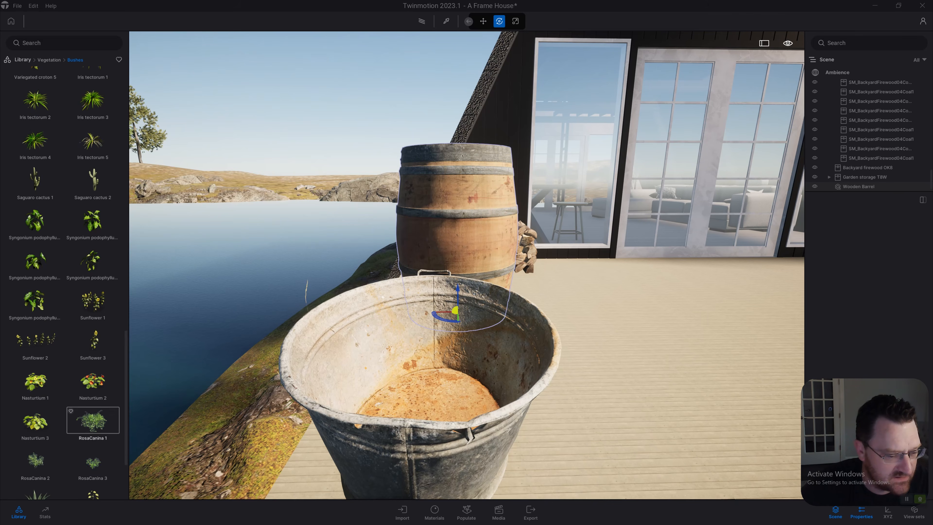
drag(93, 314, 426, 393)
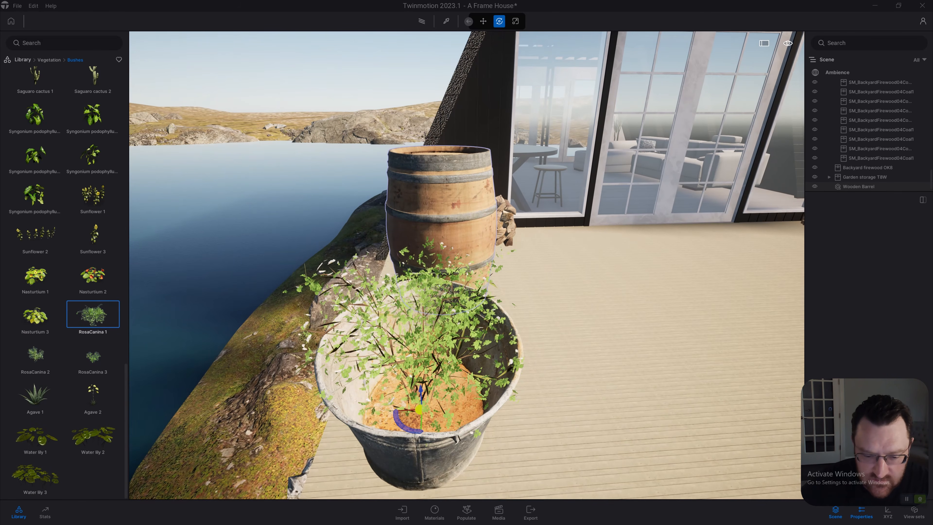
middle_drag(419, 397, 419, 312)
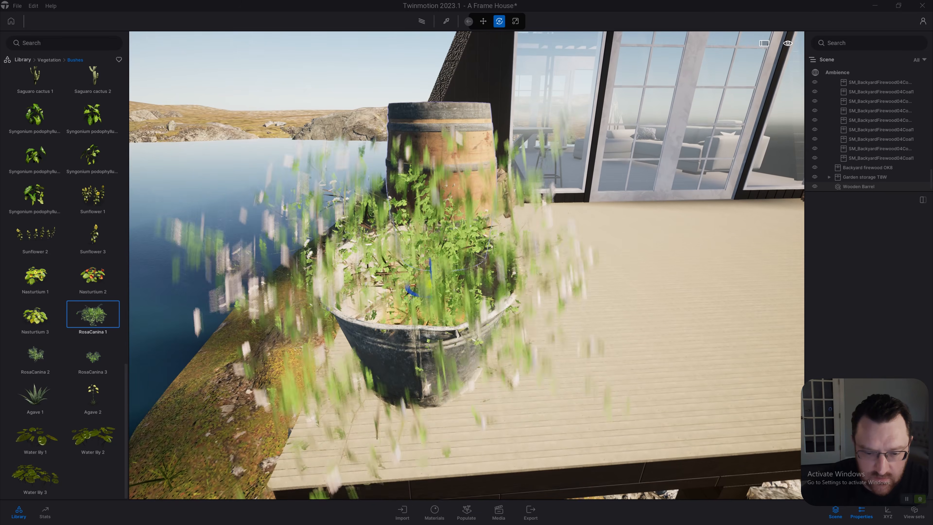
click(418, 311)
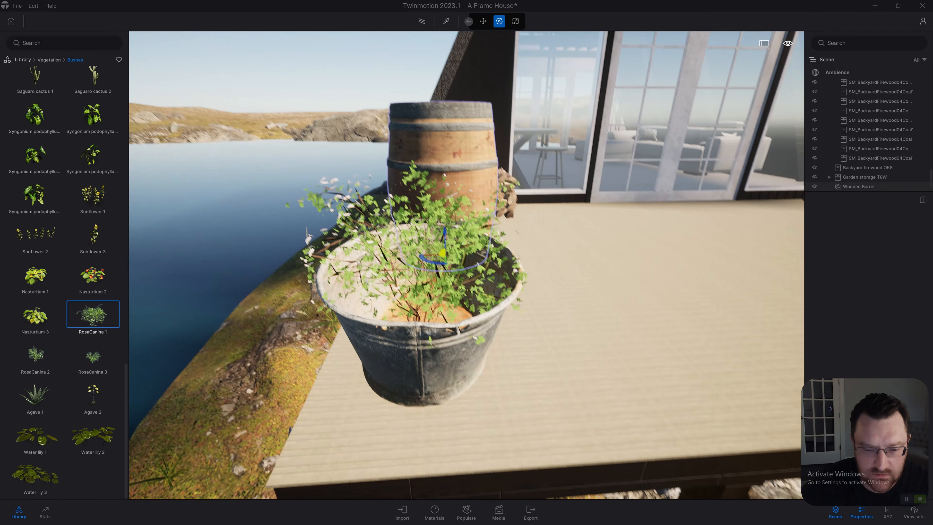
right_drag(433, 260, 389, 217)
key(Escape)
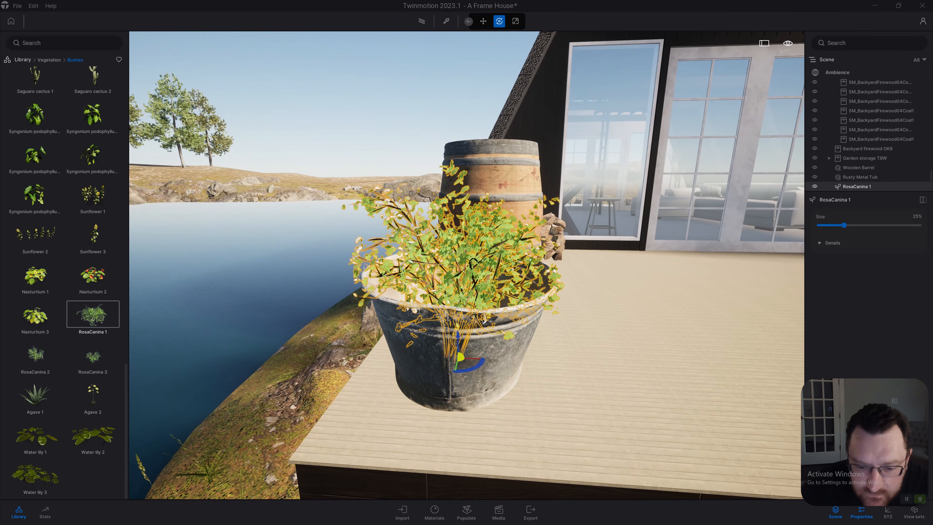
Adjust the RosaCanina 1 bush's height so its foliage rises above the tub's rim while its stems stay inside
drag(458, 335, 460, 325)
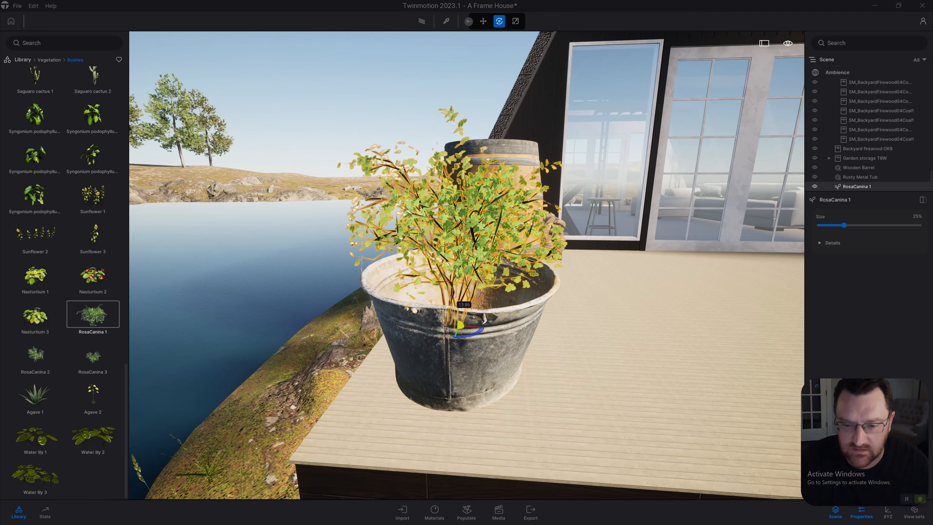
scroll(460, 326, down, 3)
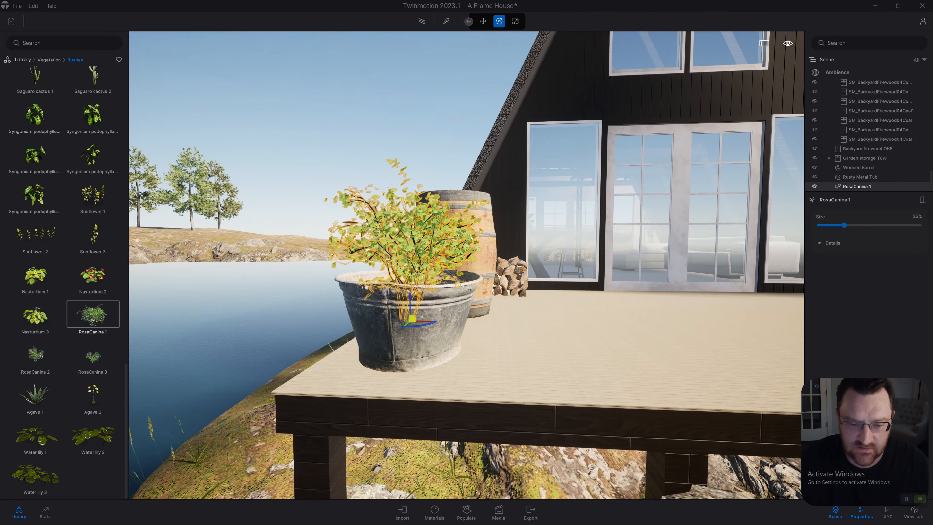
drag(412, 318, 411, 330)
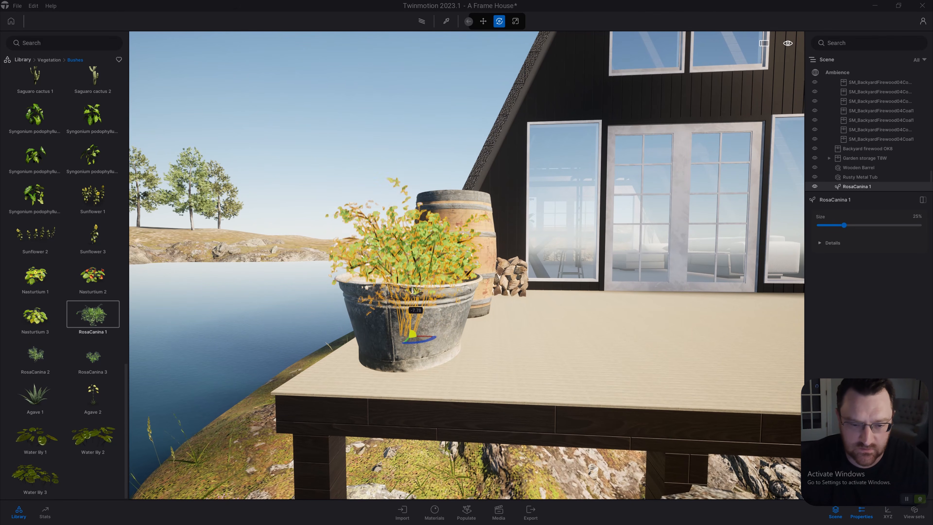
right_drag(412, 330, 250, 329)
scroll(412, 329, up, 2)
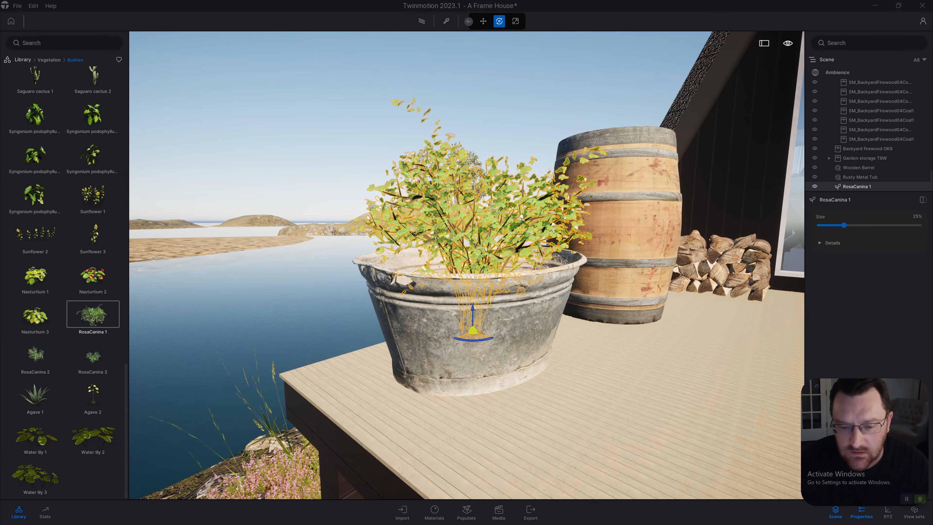
drag(472, 330, 475, 328)
Add a RosaCanina 2 bush inside the rusty metal tub beside the first bush
key(s)
right_drag(475, 329, 690, 328)
key(w)
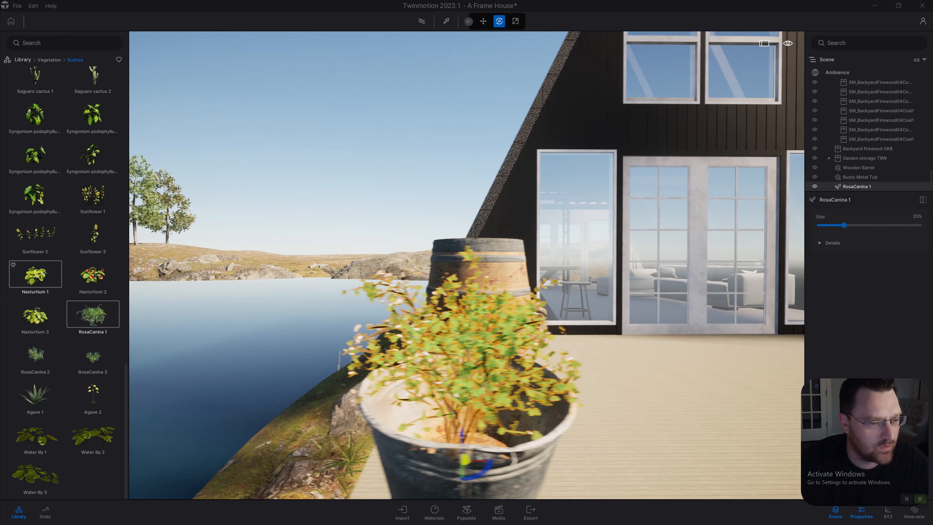
click(35, 354)
key(e)
right_drag(467, 265, 489, 318)
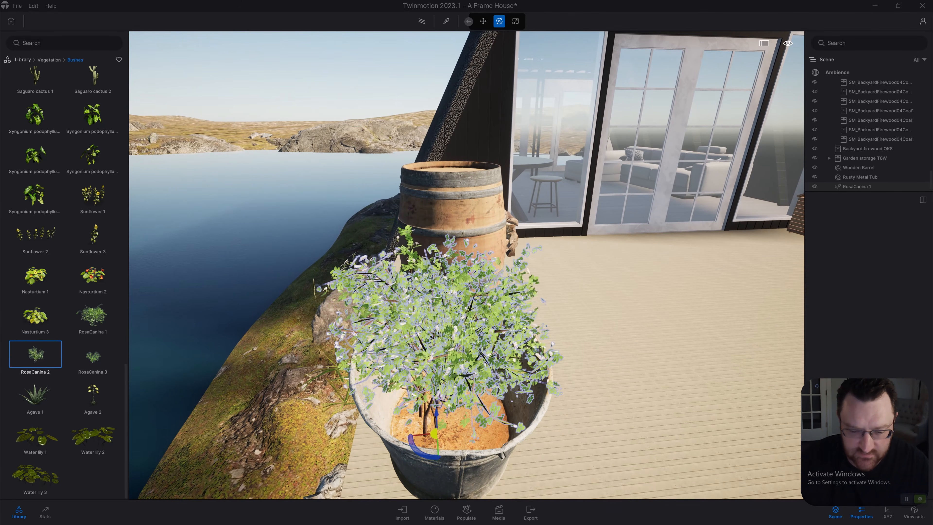
Examine the dressed deck and the house front from a distance
key(s)
right_drag(552, 406, 681, 276)
key(s)
key(q)
key(s)
key(s)
key(d)
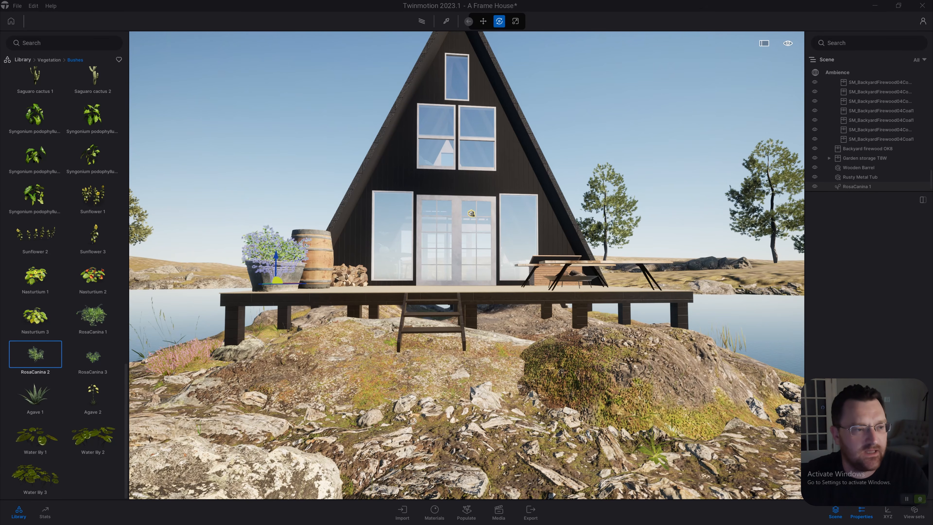
Find the IES 01 light in the library and place one inside the house near the far glass wall
click(22, 60)
key(w)
key(e)
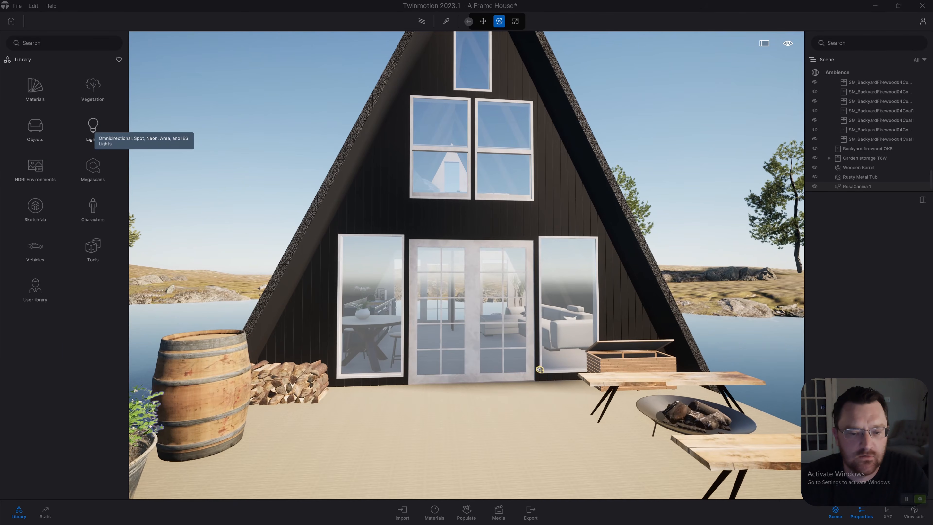
click(93, 127)
key(w)
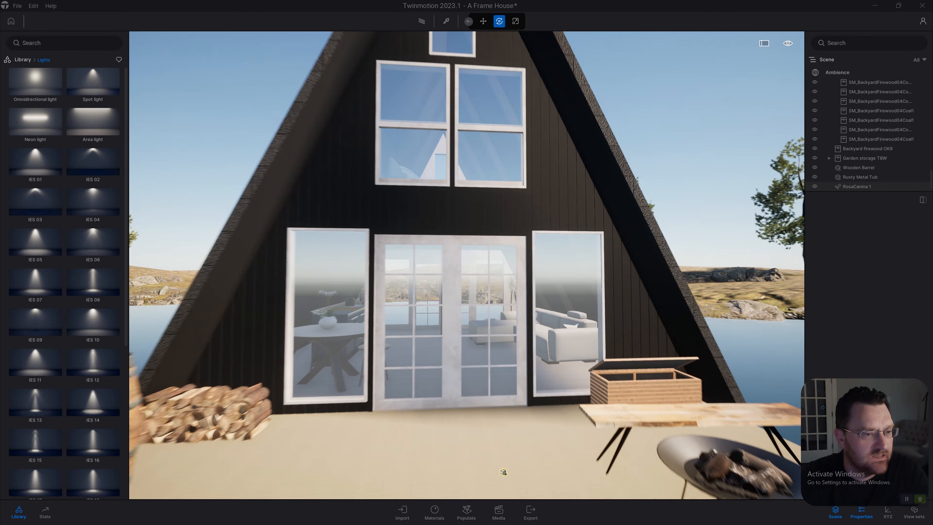
key(w)
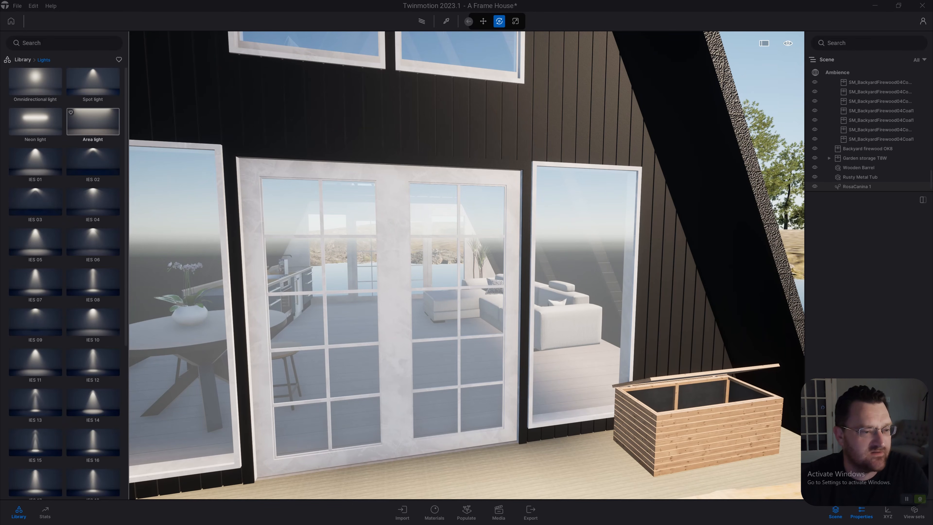
key(w)
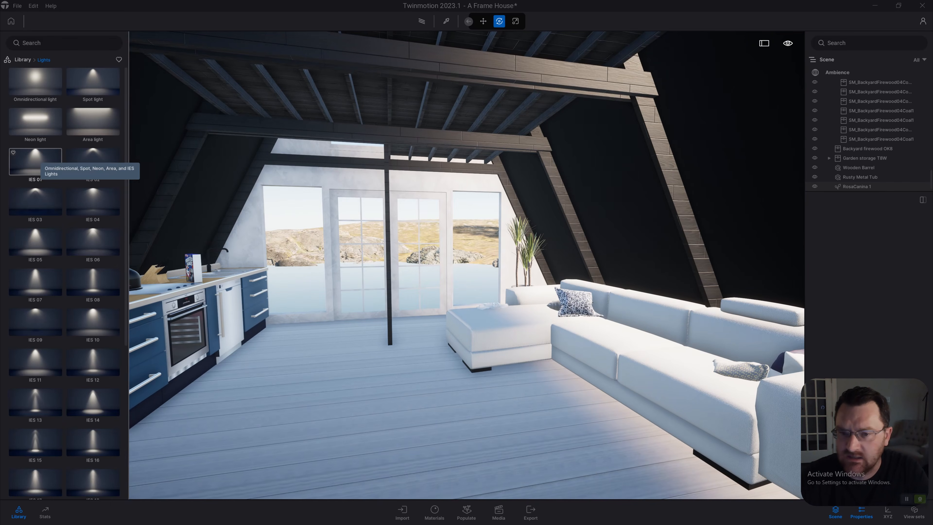
drag(36, 158, 330, 205)
key(w)
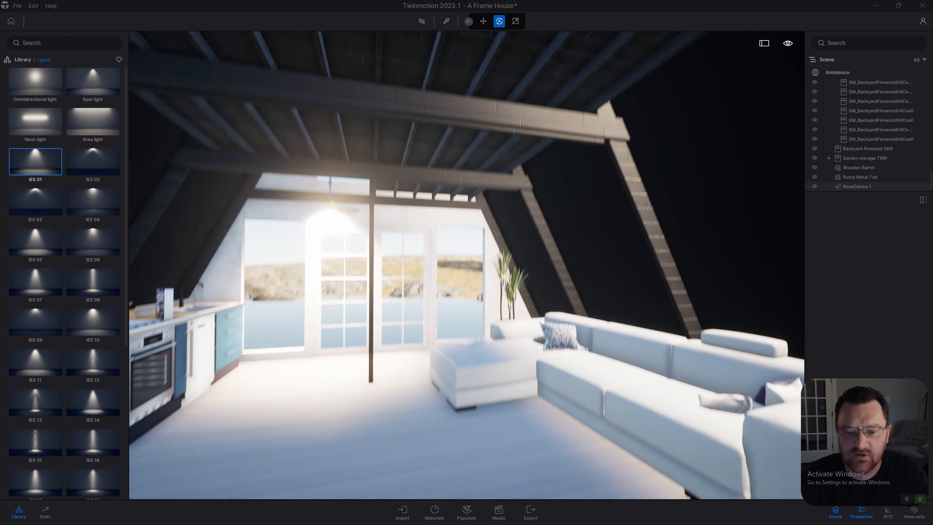
Add more IES 01 lights above the front doors and under the ceiling beams inside the house
right_drag(330, 205, 436, 223)
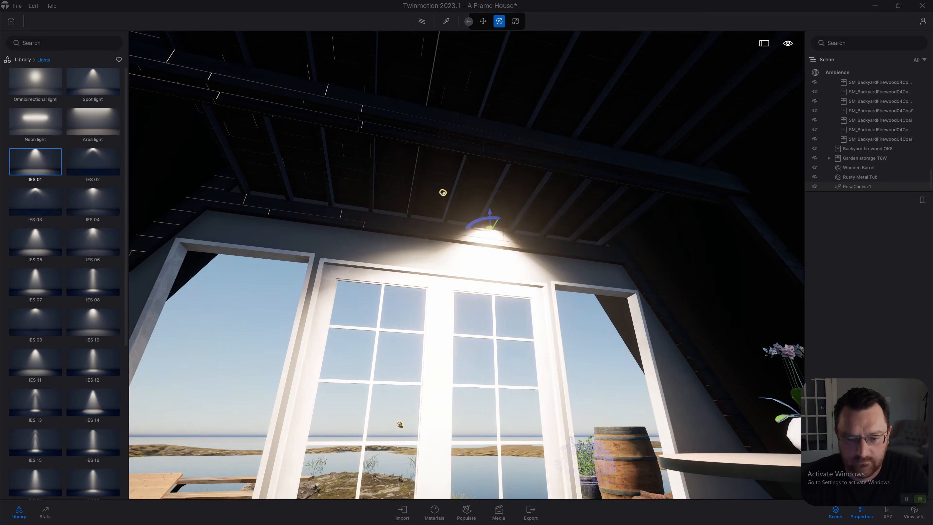
key(s)
key(w)
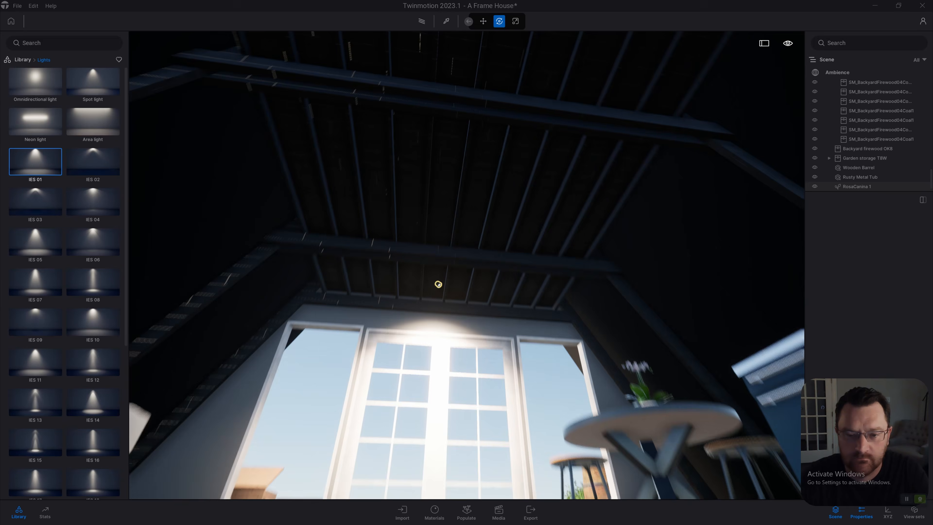
key(s)
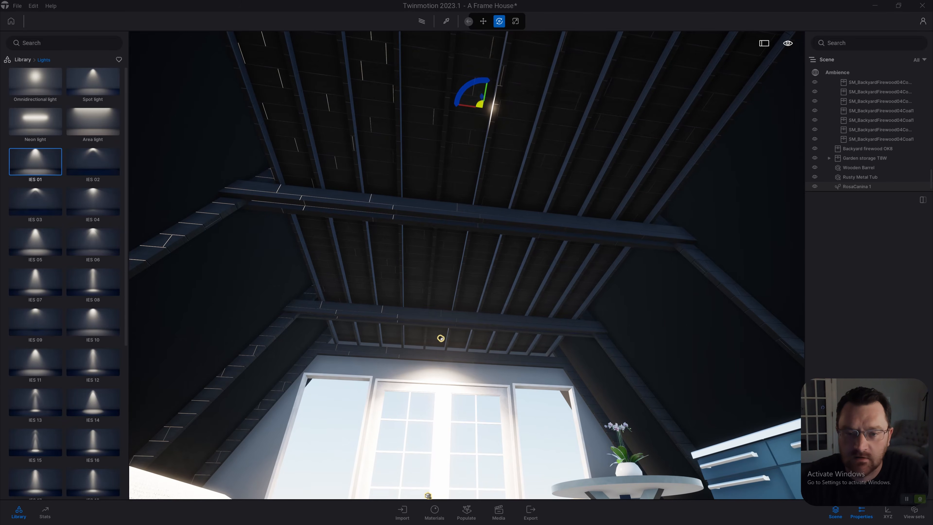
right_drag(466, 184, 239, 327)
key(w)
key(d)
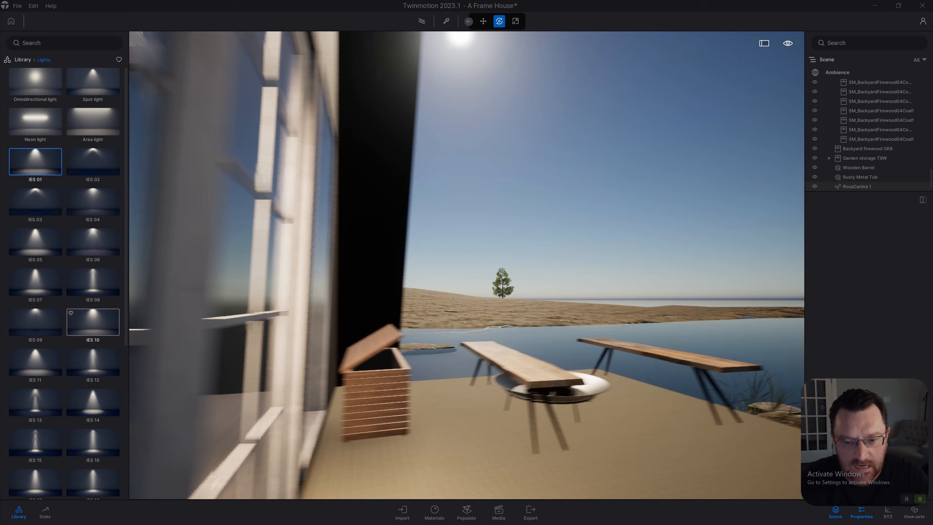
Examine the lit interior and house front from the deck and from a distance, previewing them with path tracing
right_drag(466, 263, 239, 263)
key(w)
key(s)
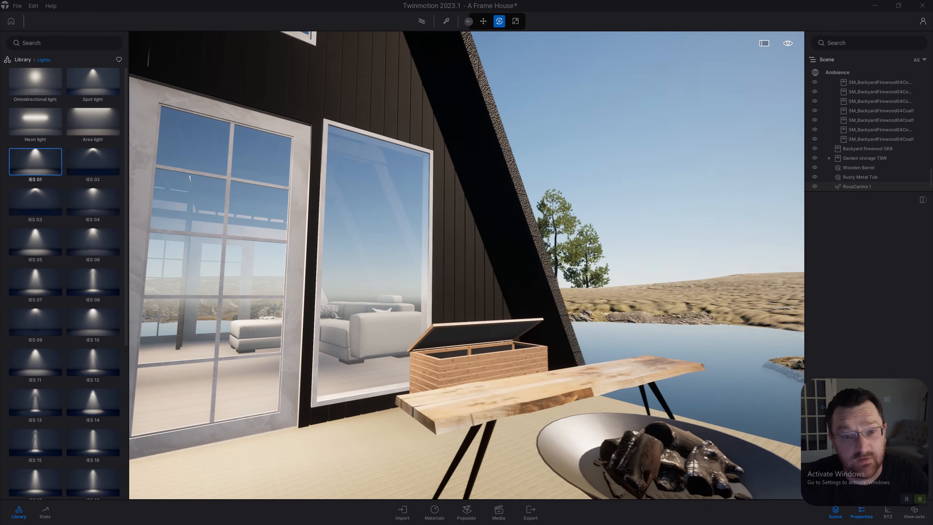
right_drag(466, 262, 249, 262)
key(s)
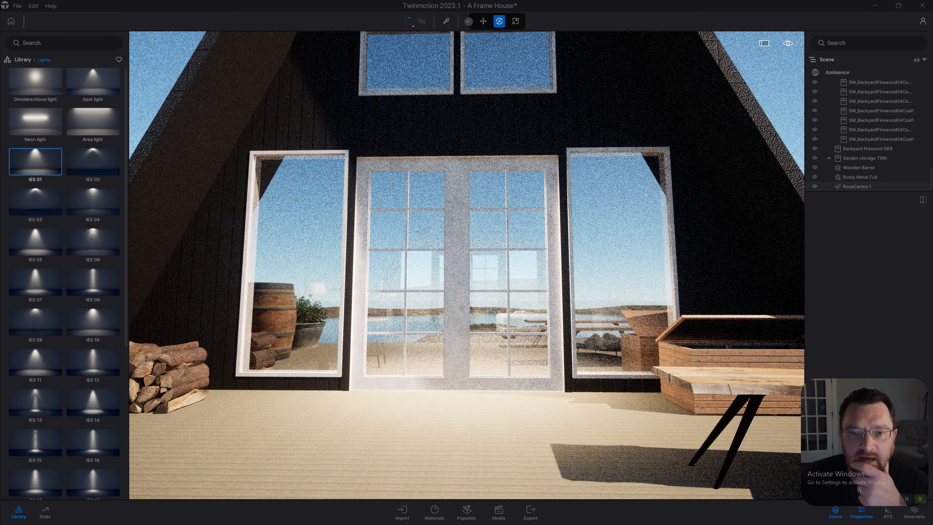
click(412, 25)
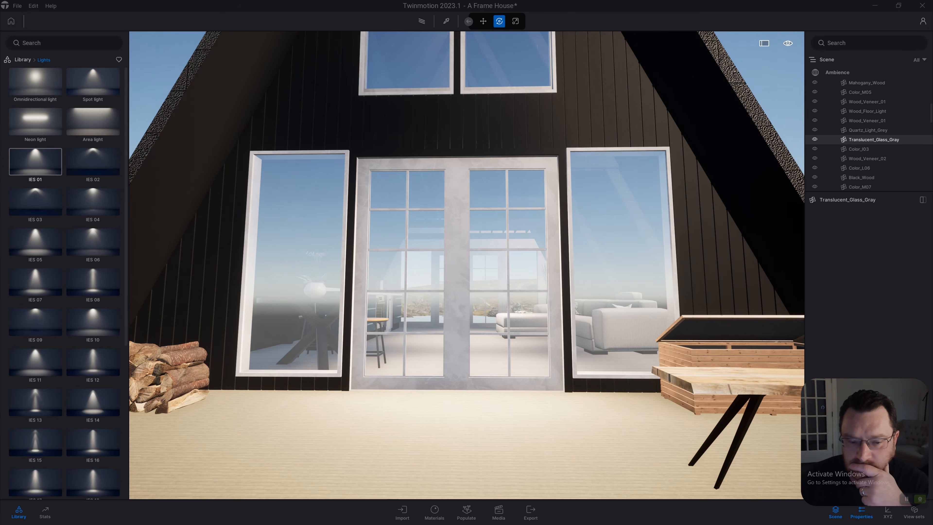
key(s)
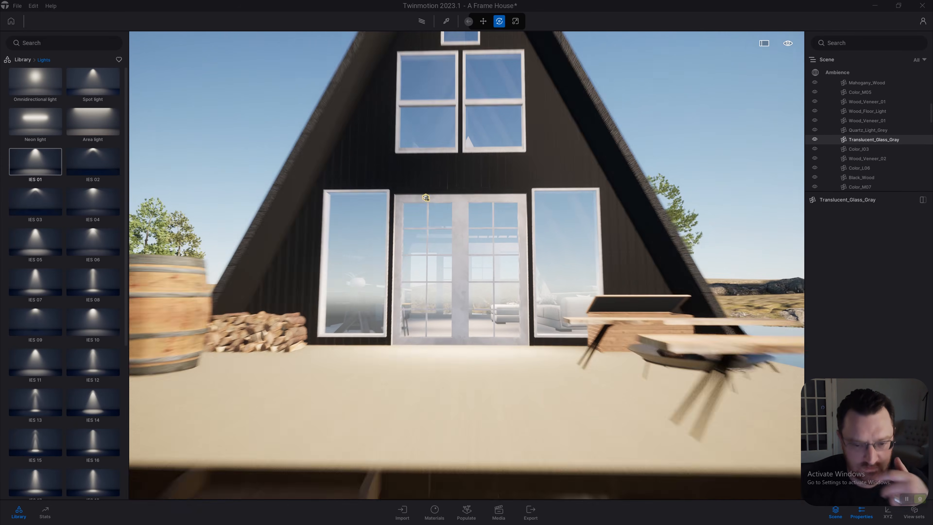
key(s)
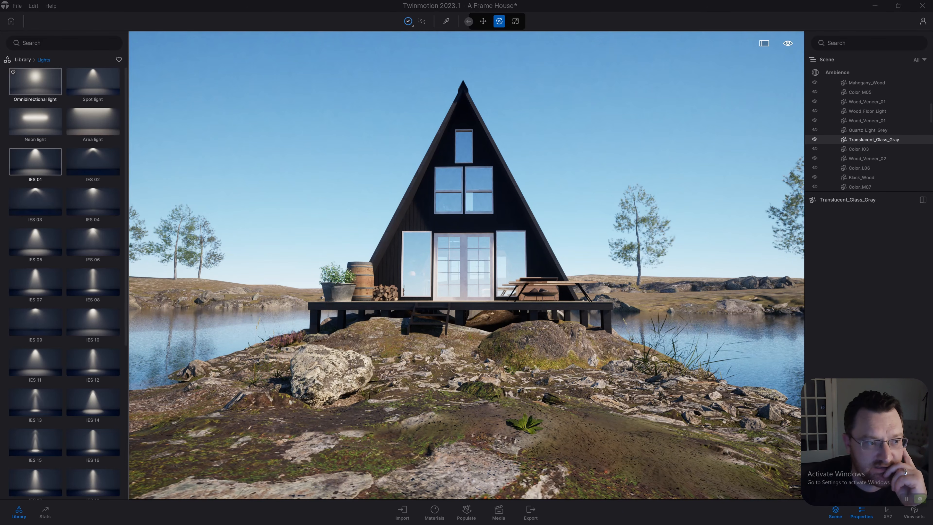
Turn off the path-traced preview and set the time of day to 08:35
click(22, 59)
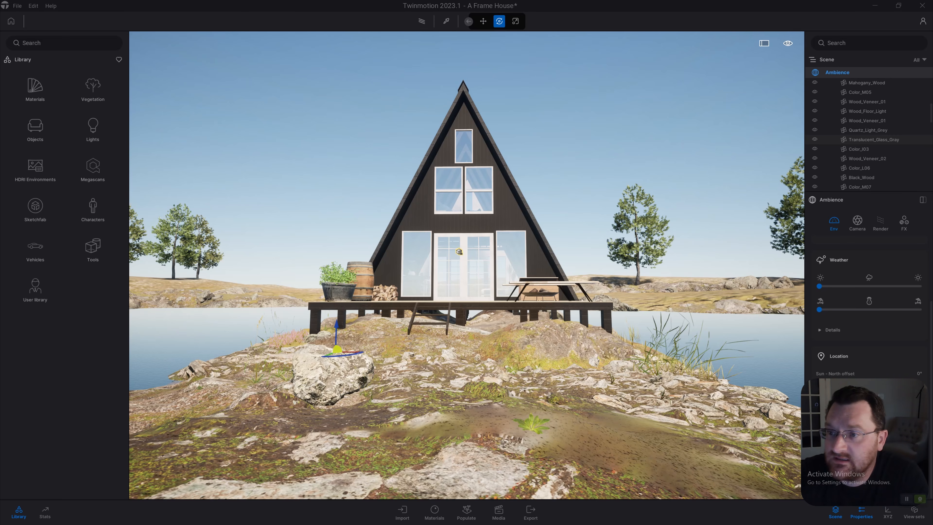
mouse_move(787, 43)
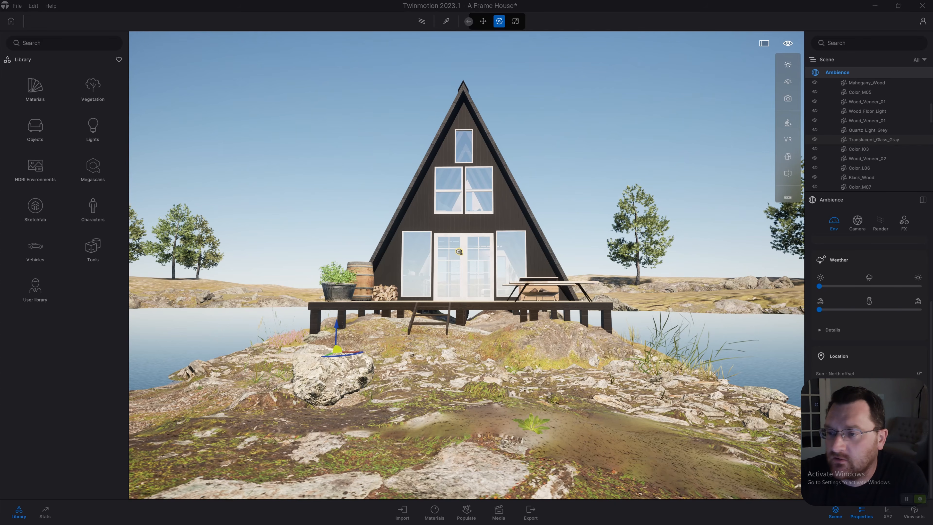
mouse_move(787, 65)
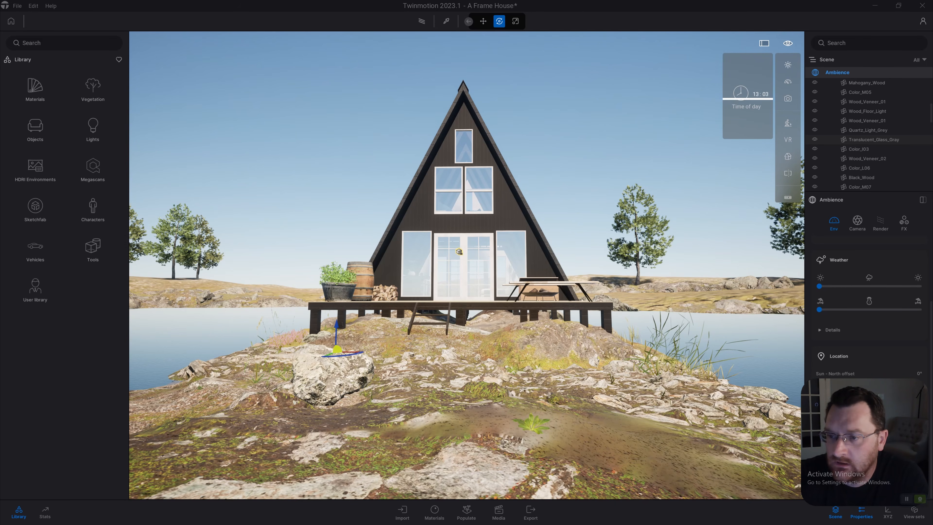
mouse_move(747, 102)
mouse_down()
mouse_move(747, 129)
mouse_move(747, 64)
mouse_move(747, 84)
mouse_up()
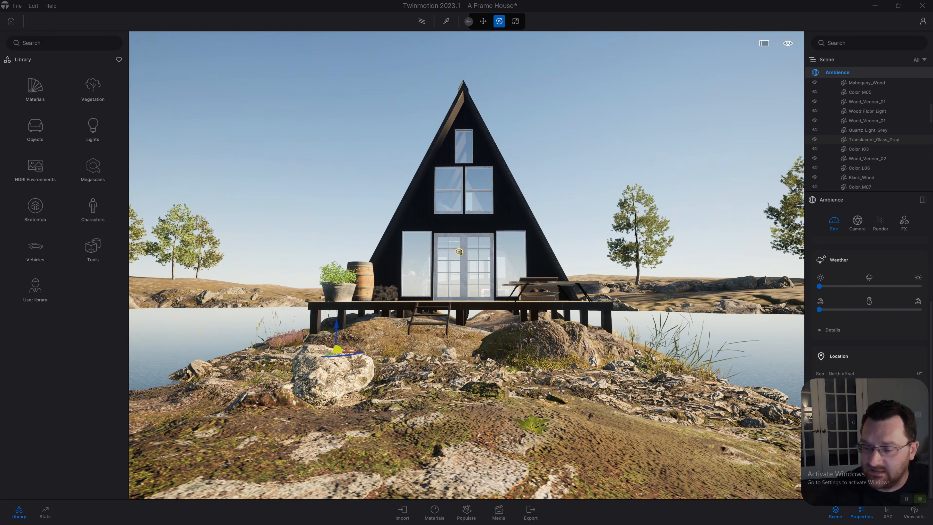
drag(853, 422, 838, 422)
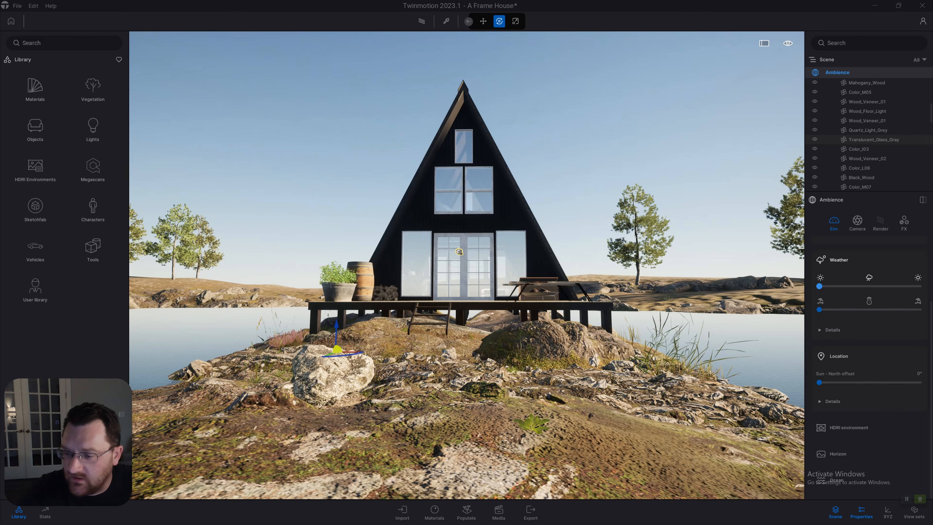
Try a cloudier sky with a snowy winter season, and restore the clear, snow-free weather
drag(819, 286, 878, 309)
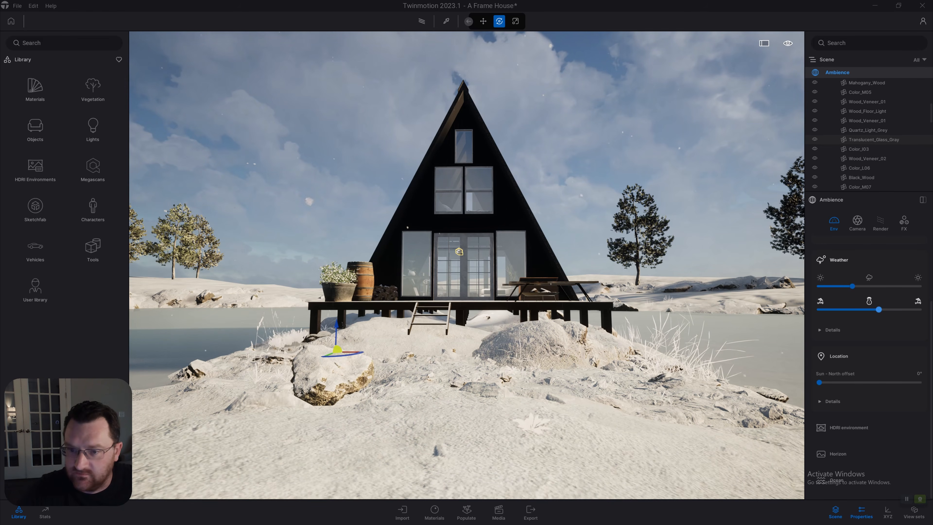
drag(878, 309, 852, 310)
key(ctrl+s)
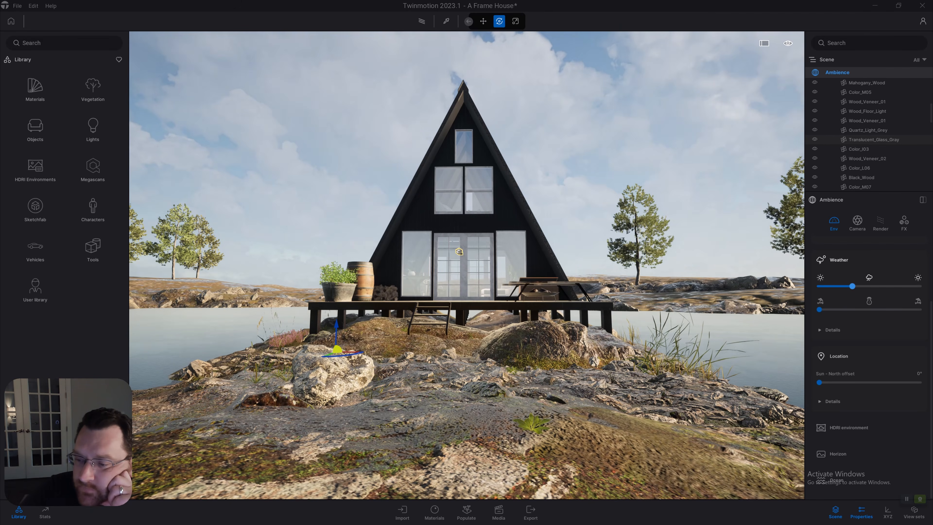
drag(852, 286, 818, 286)
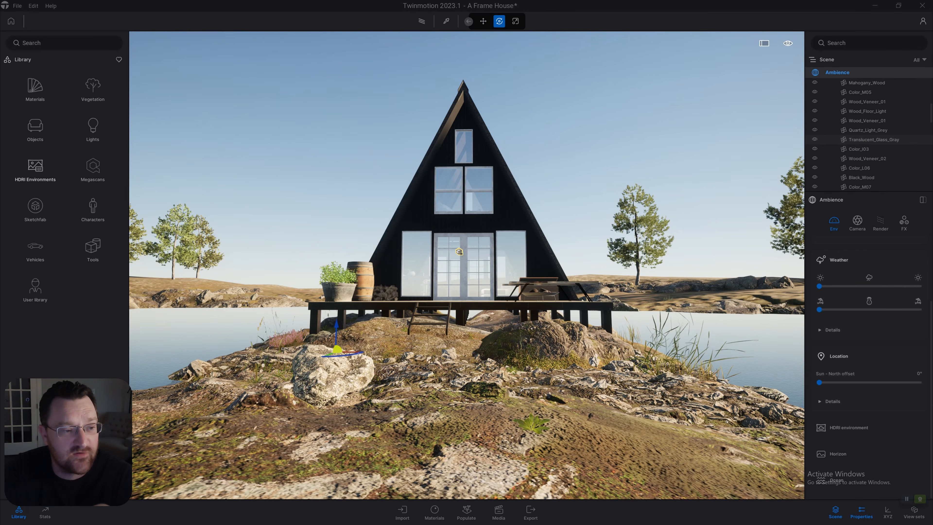
Browse the HDRI environments for skies, indoor and studio lighting
click(35, 169)
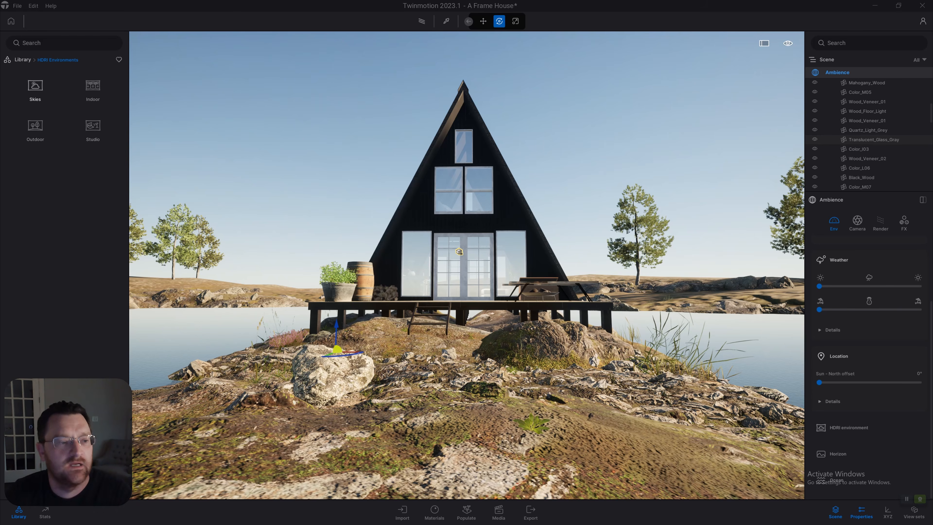
click(35, 90)
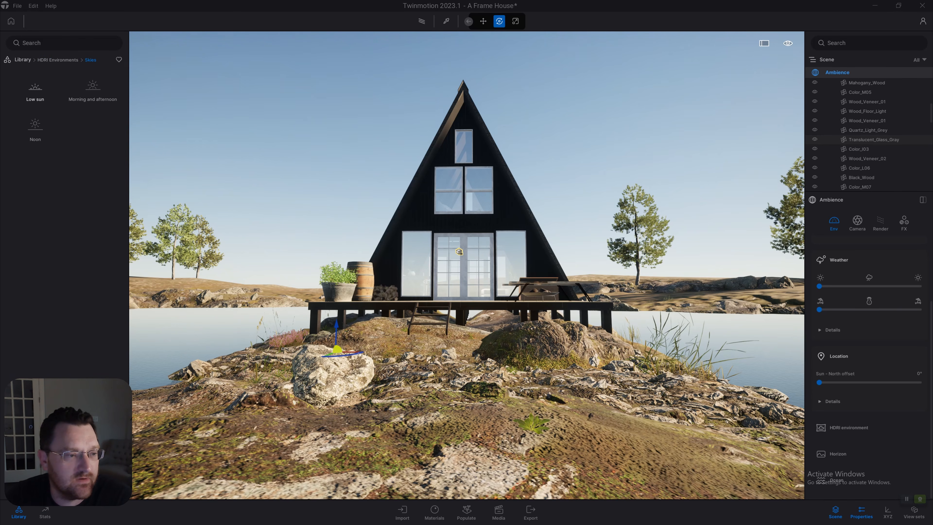
click(57, 60)
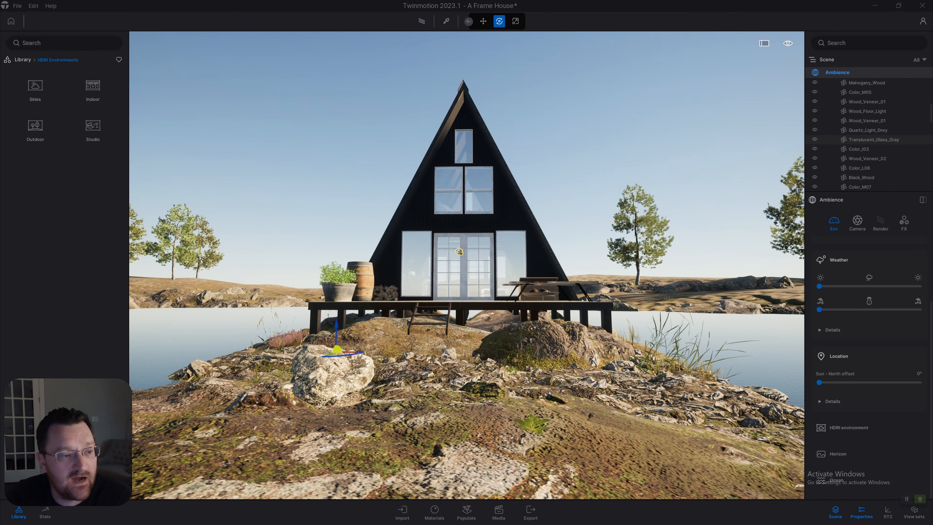
click(93, 88)
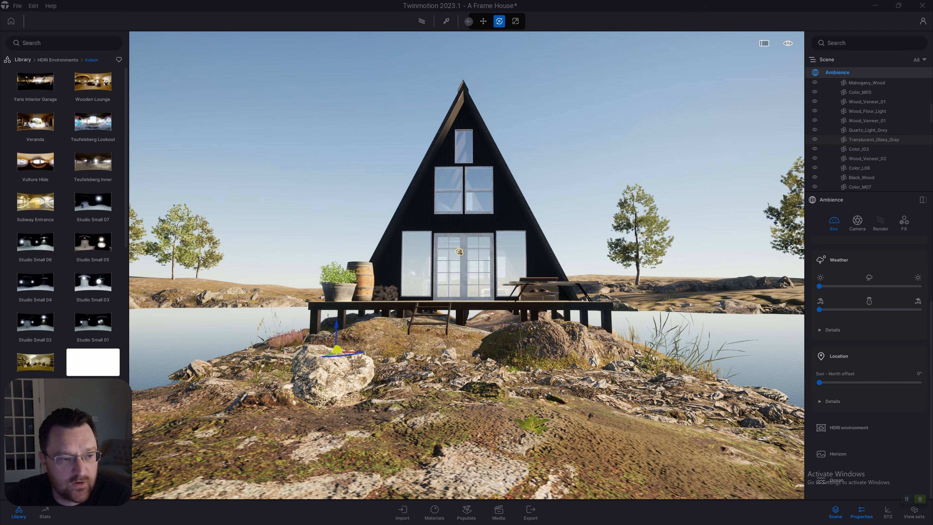
scroll(92, 245, down, 3)
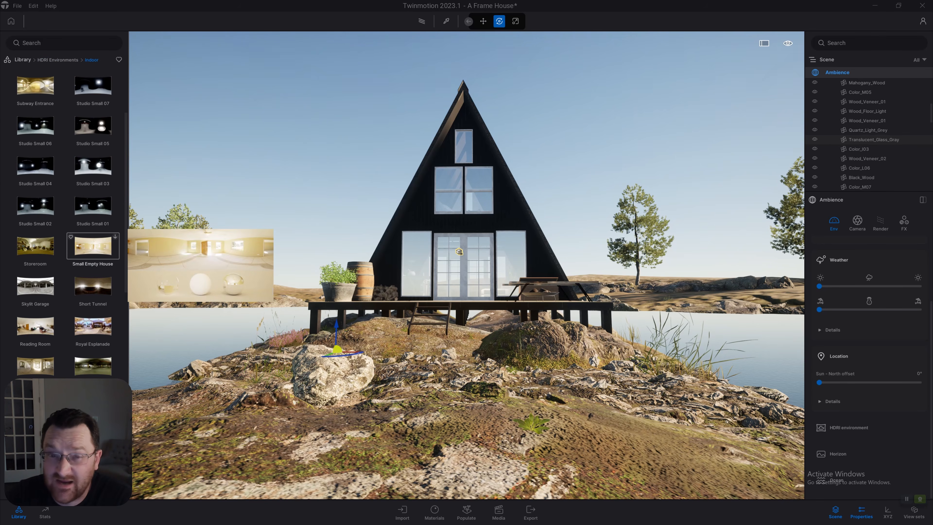
scroll(65, 221, down, 6)
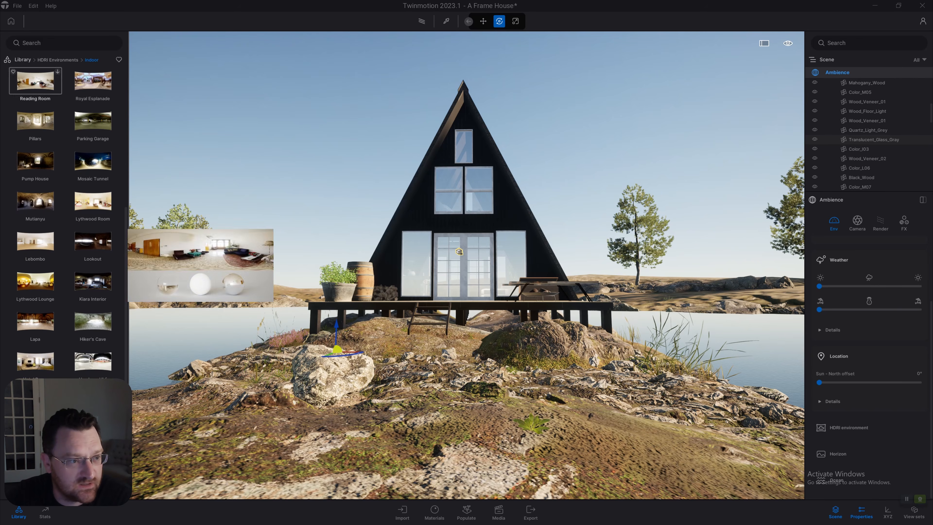
click(58, 59)
click(93, 125)
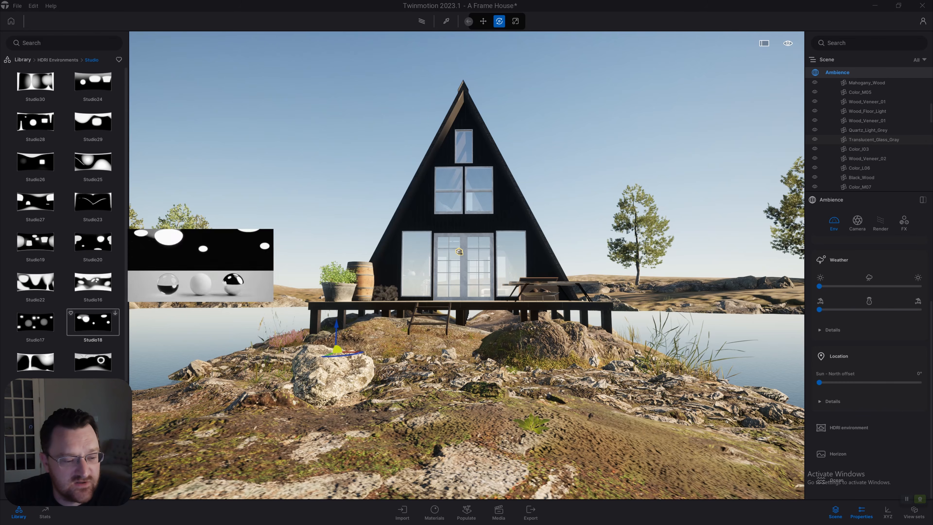
scroll(35, 121, down, 2)
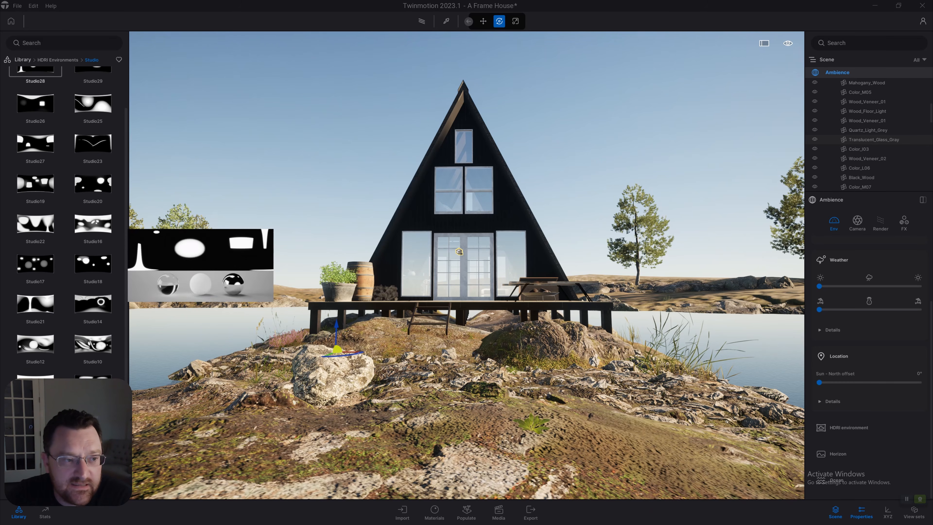
click(57, 60)
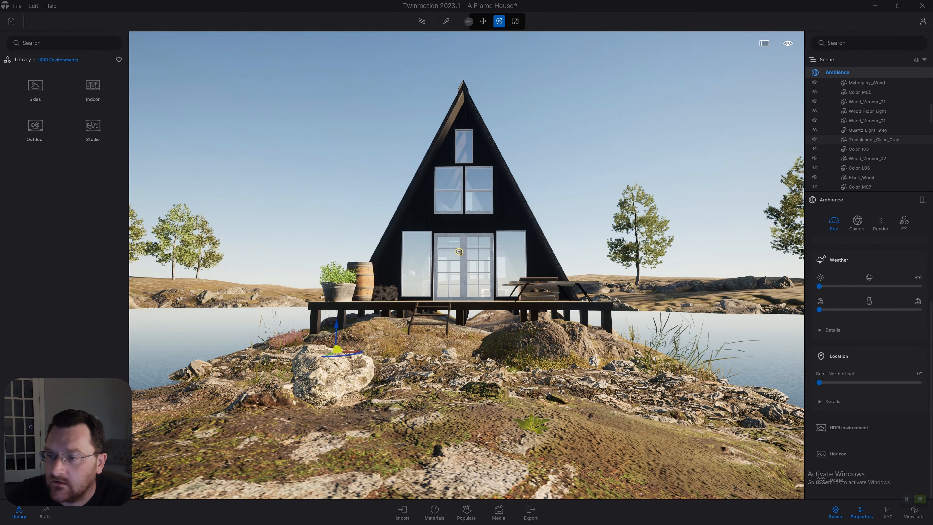
Change the time of day from morning to night and preview the lit house with path tracing
mouse_move(787, 43)
mouse_move(787, 65)
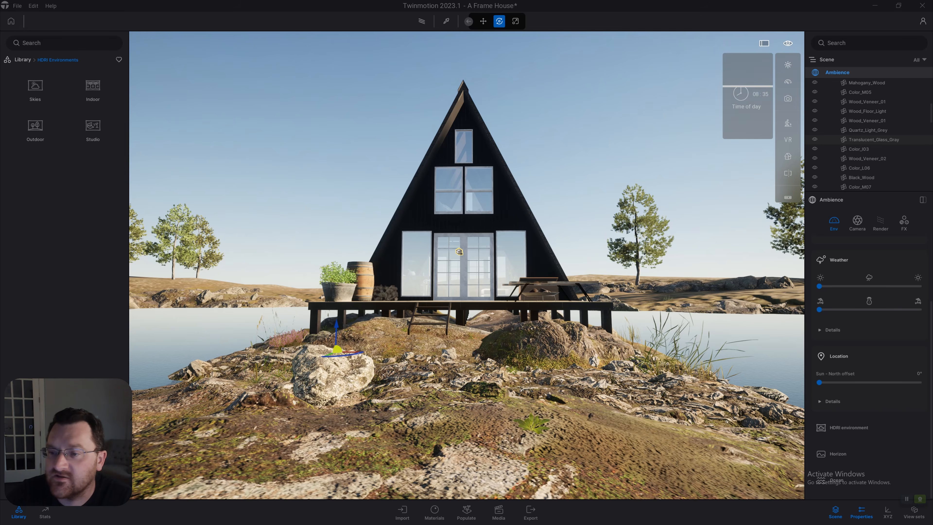
drag(747, 85, 748, 125)
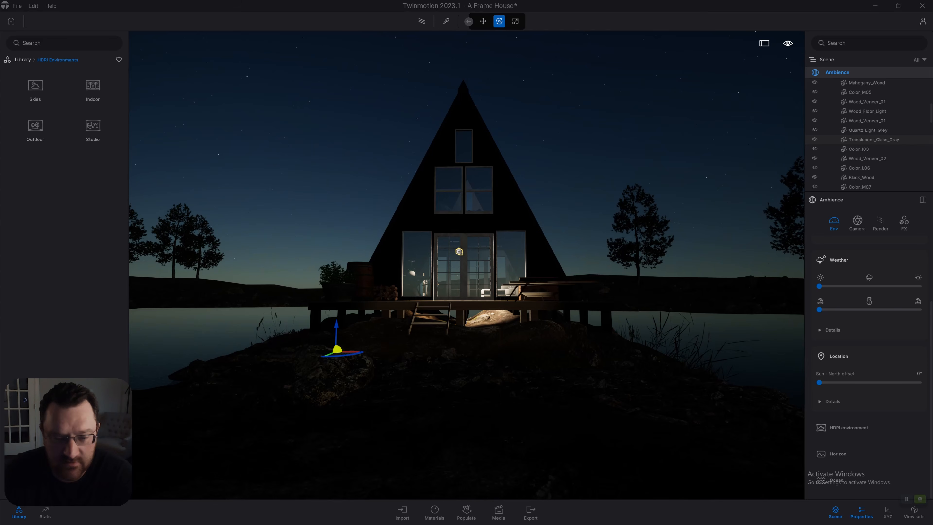
key(r)
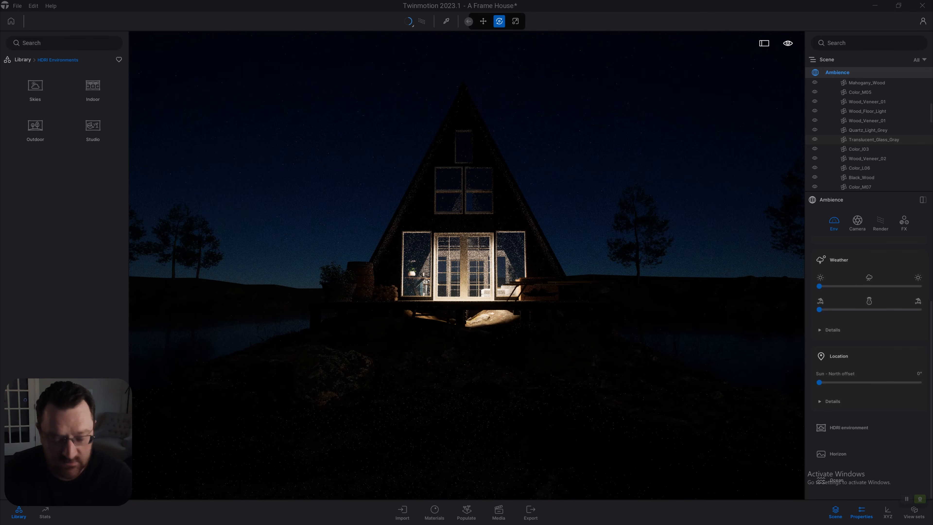
key(r)
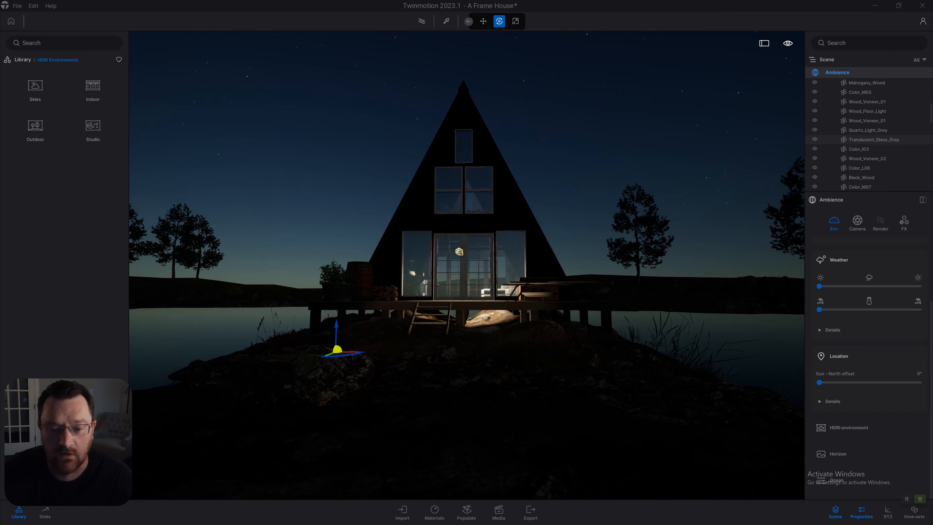
Filter the scene objects to show only lights
key(w)
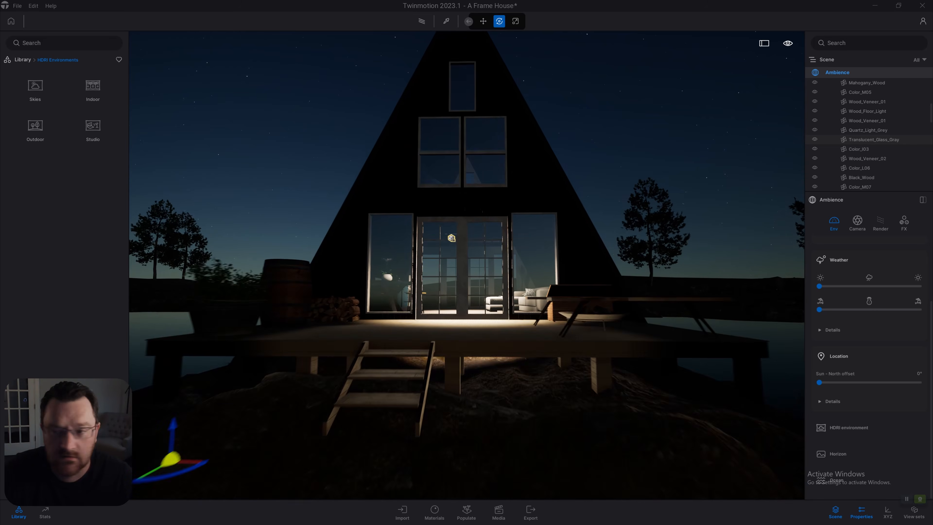
scroll(868, 88, down, 5)
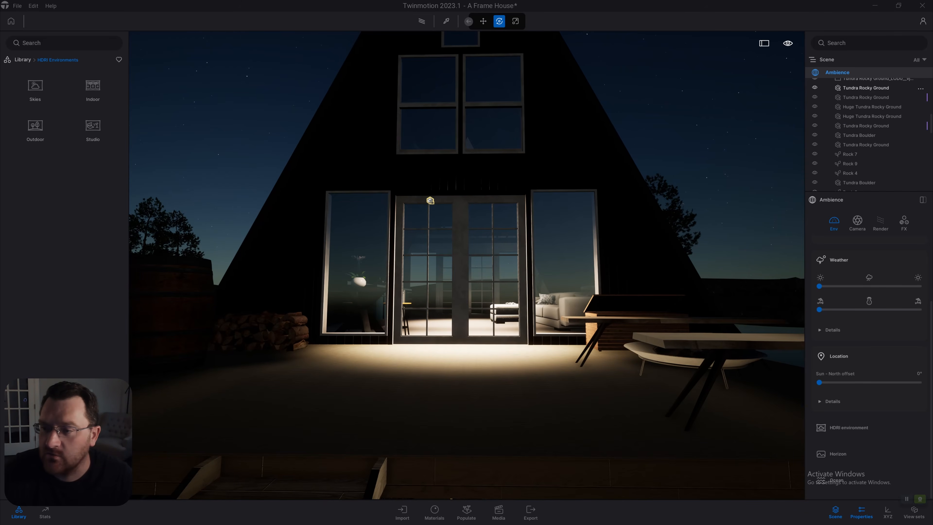
scroll(868, 88, down, 5)
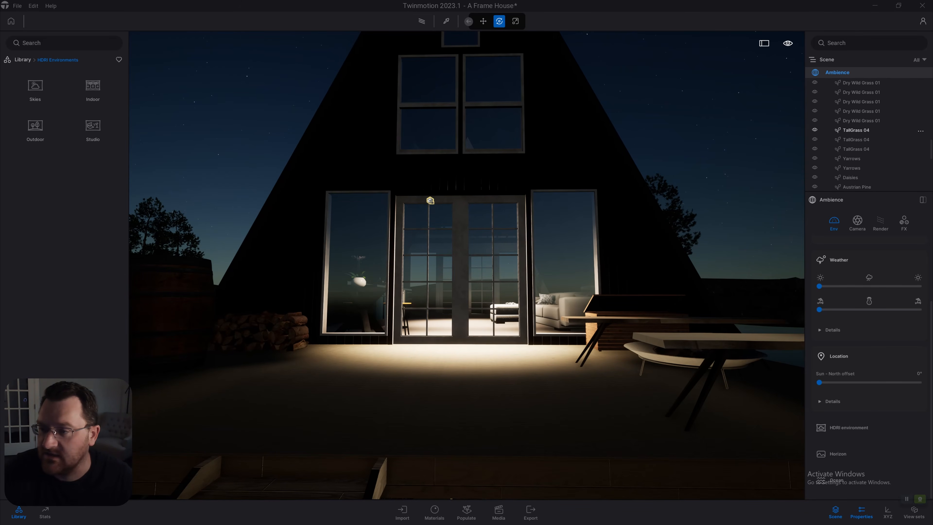
click(918, 60)
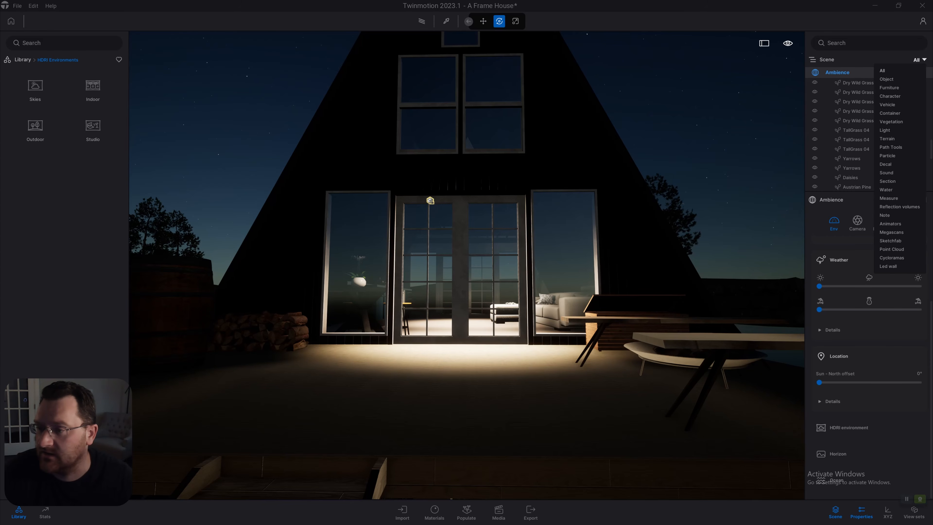
click(884, 130)
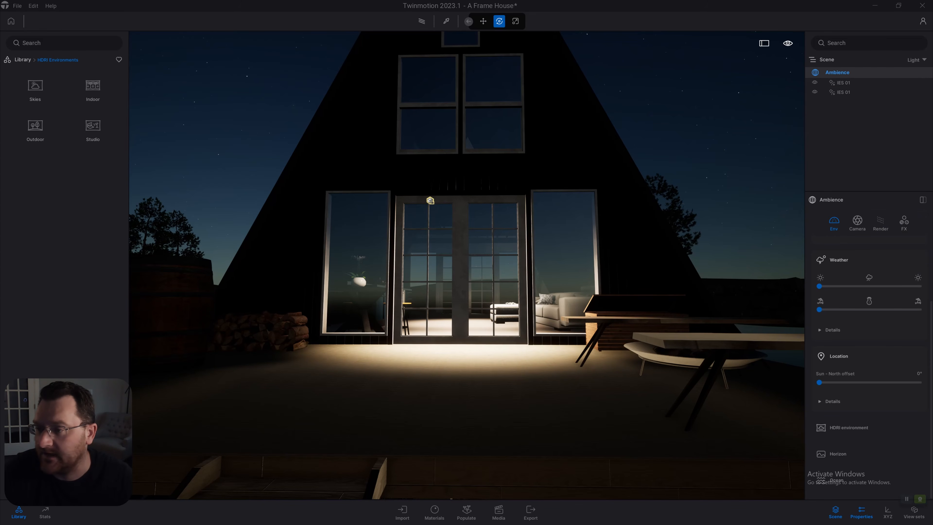
Set the attenuation of both IES 01 lights to about 231.6 cm and their intensity to about 328.47 lm
click(843, 91)
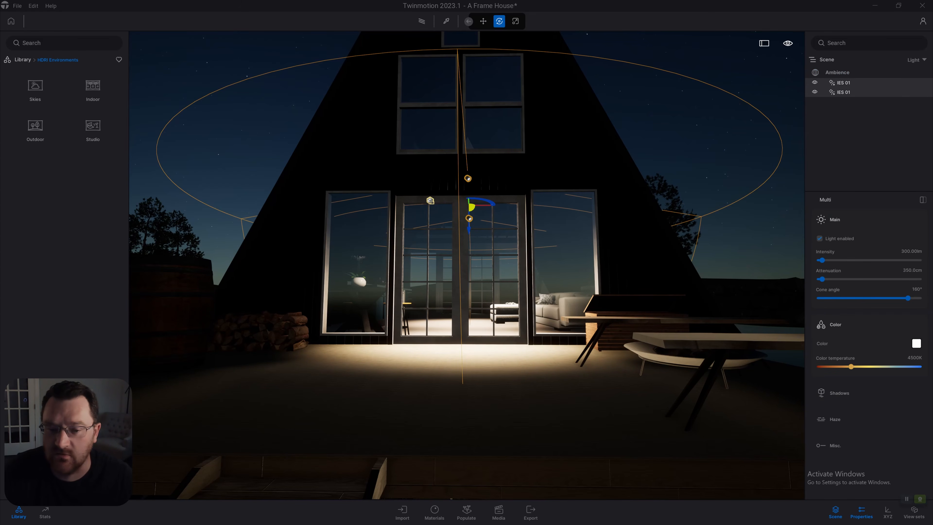
key(w)
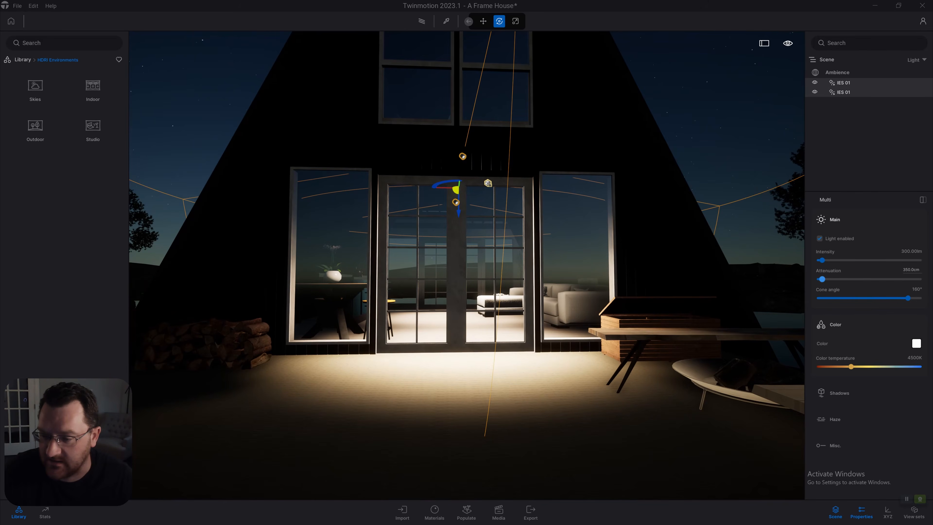
mouse_move(821, 279)
mouse_down()
mouse_move(903, 279)
mouse_move(825, 279)
mouse_up()
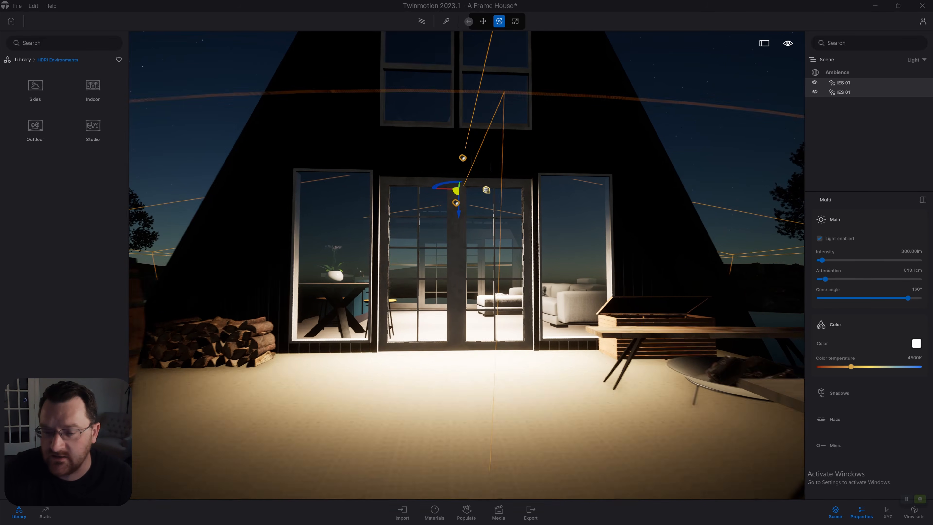
key(s)
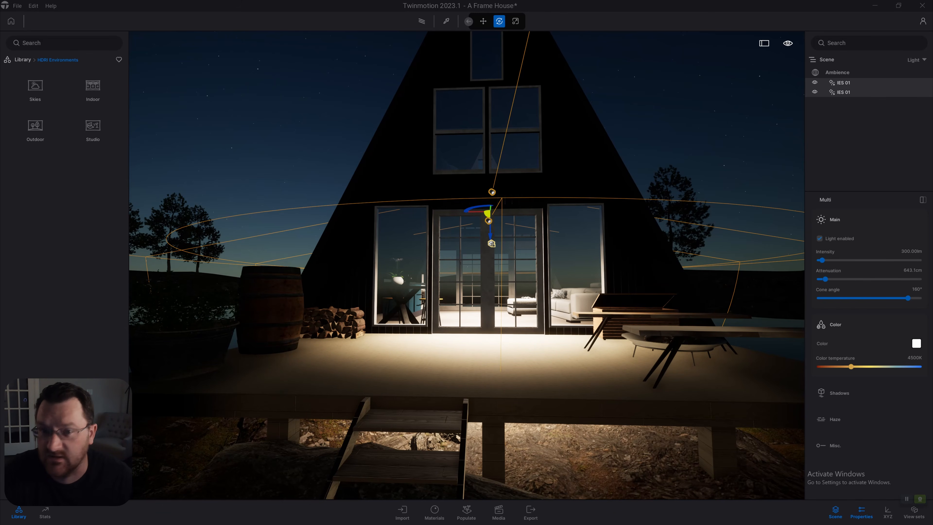
drag(825, 279, 821, 279)
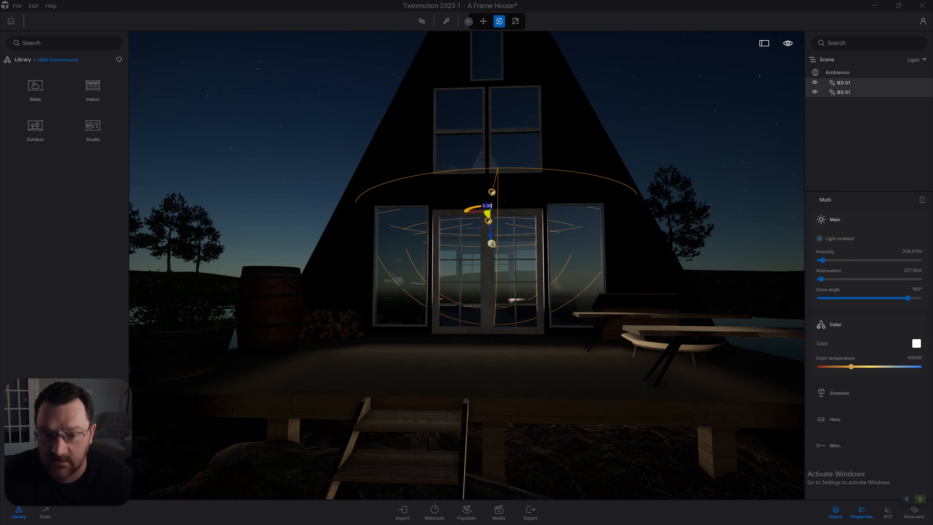
Warm both IES 01 lights to a color temperature of about 3101 K while previewing with path tracing
key(r)
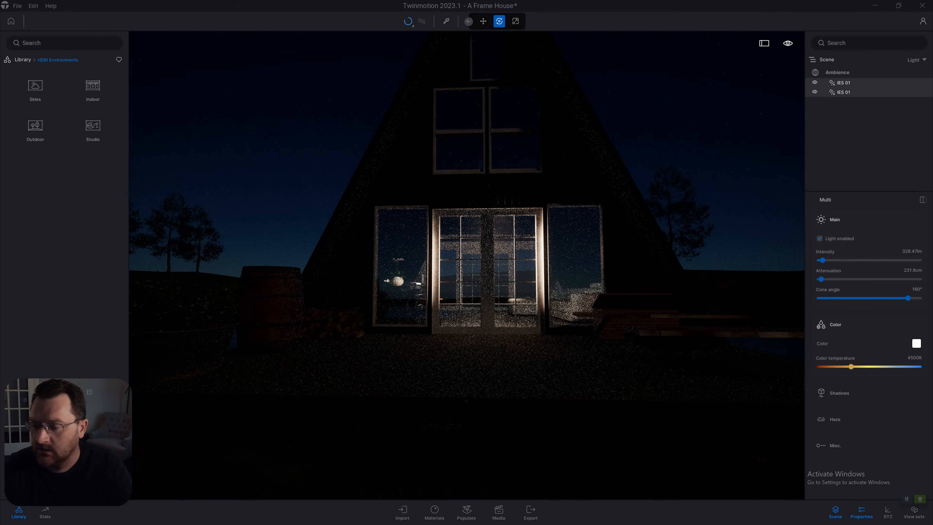
drag(850, 366, 838, 366)
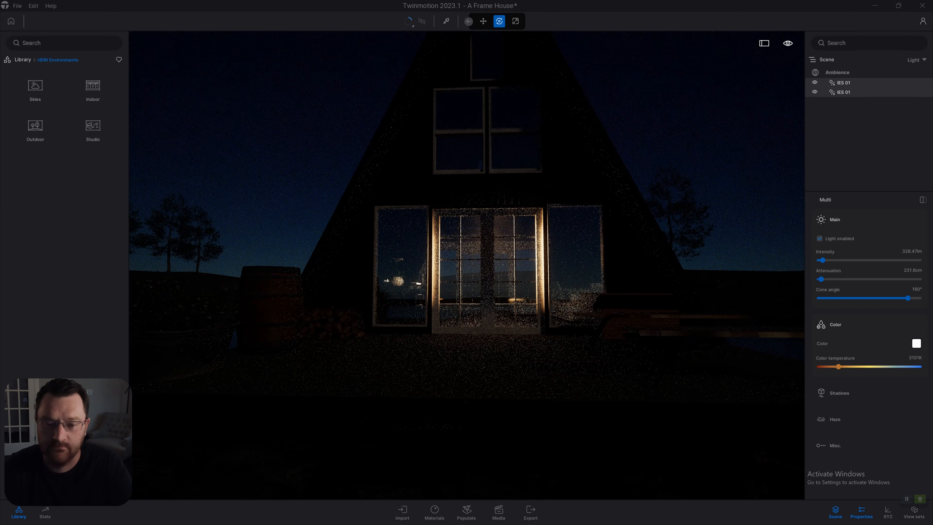
key(r)
Move the IES 01 light beside the glass entrance doors further into the living space
key(w)
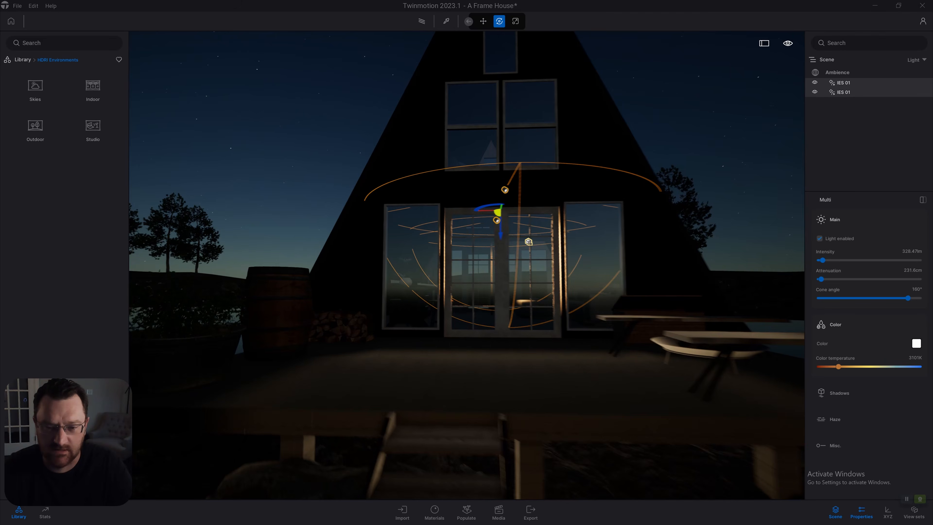
key(a)
key(w)
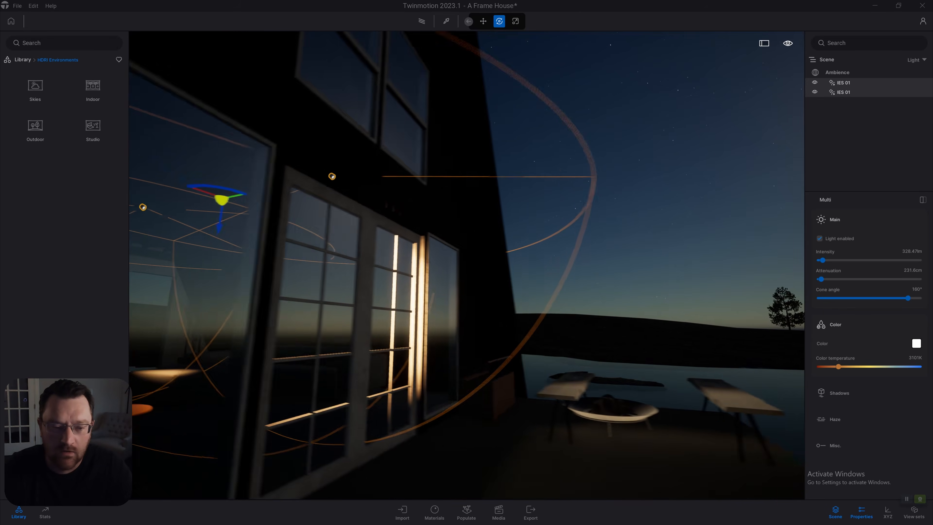
key(a)
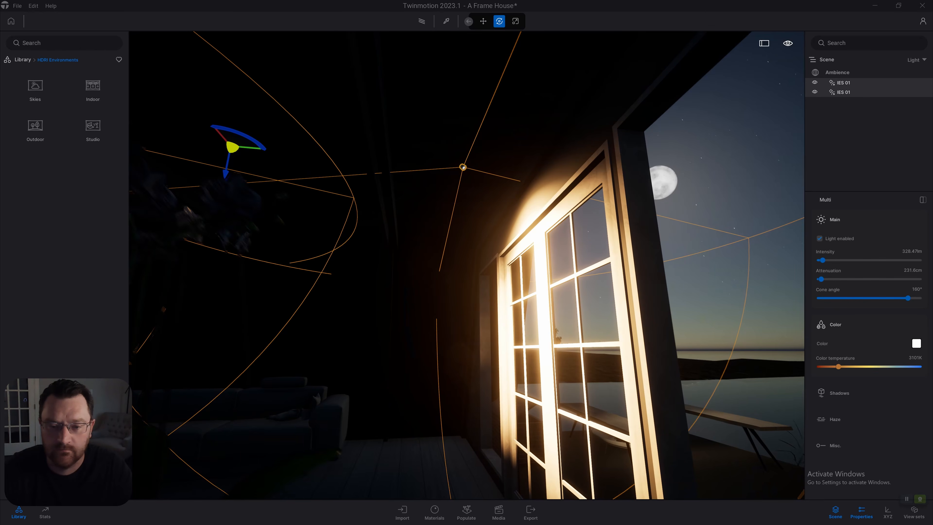
click(463, 167)
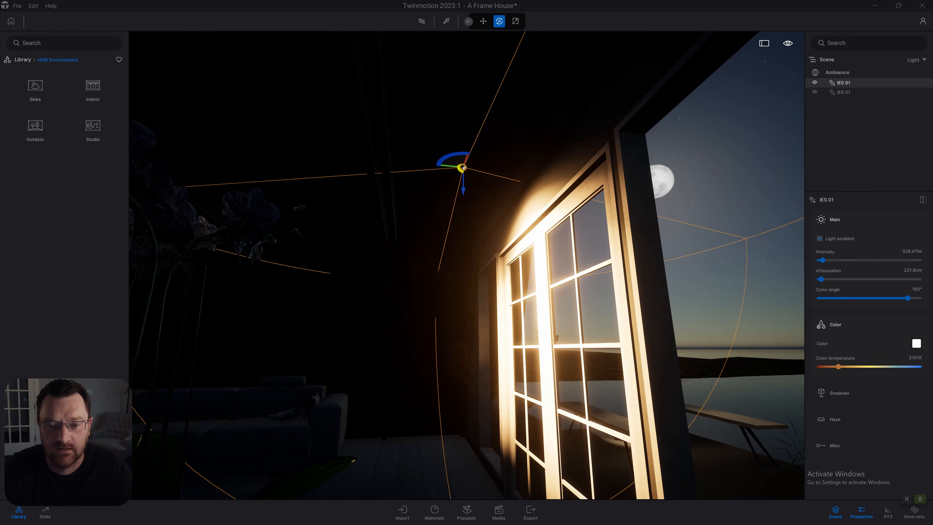
shift+middle_drag(462, 172, 430, 185)
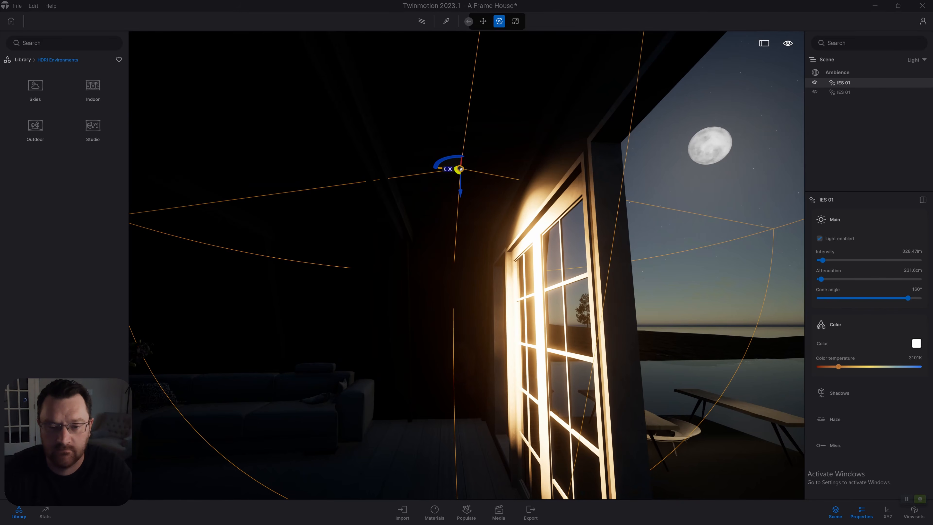
drag(459, 169, 272, 163)
shift+middle_drag(272, 164, 506, 114)
scroll(466, 263, up, 4)
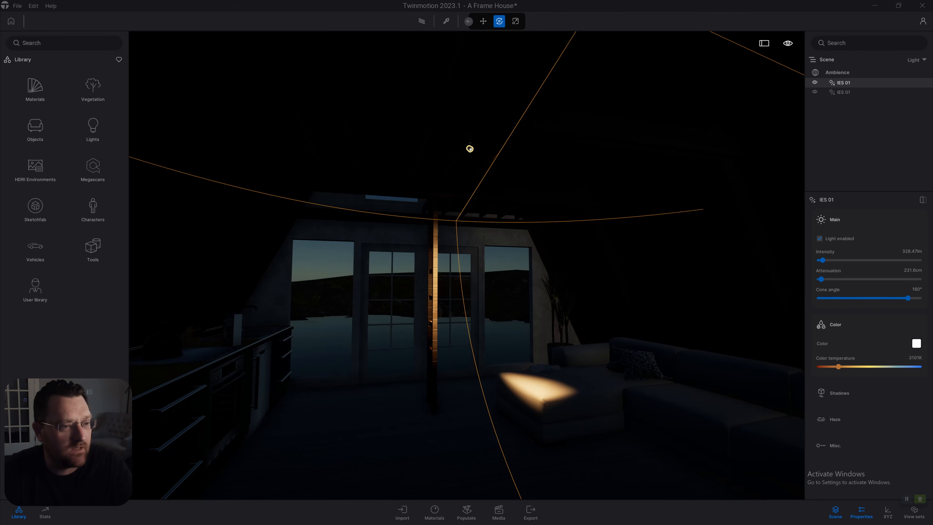
Place an area light below the ceiling beside the ladder in the living and kitchen space
click(92, 127)
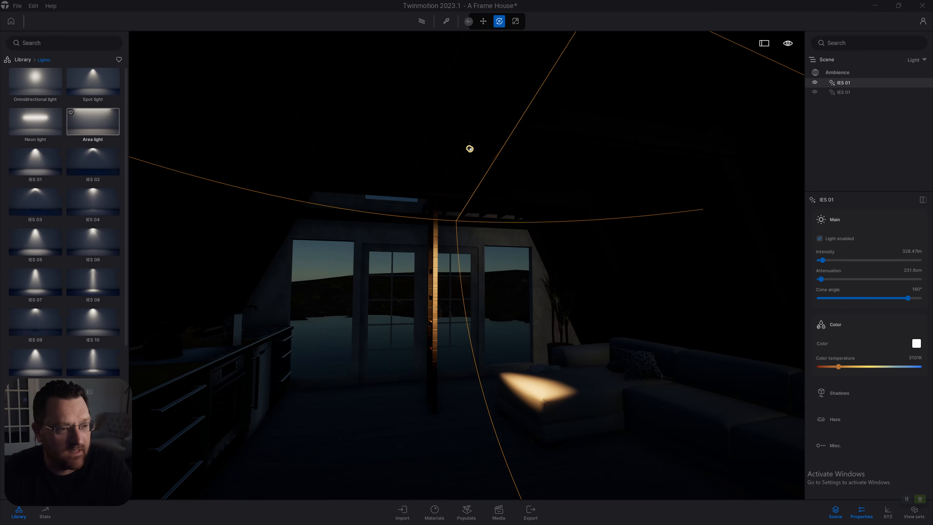
click(93, 121)
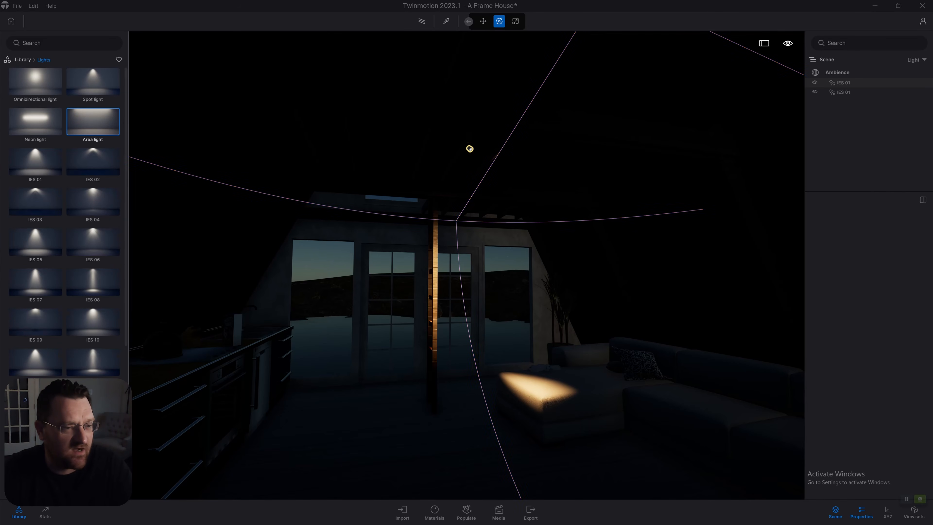
right_drag(414, 254, 398, 217)
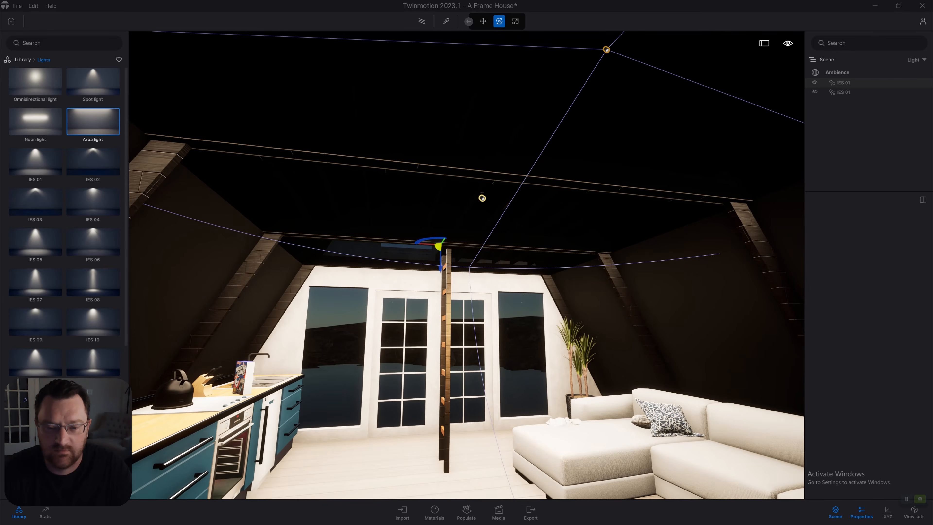
click(434, 250)
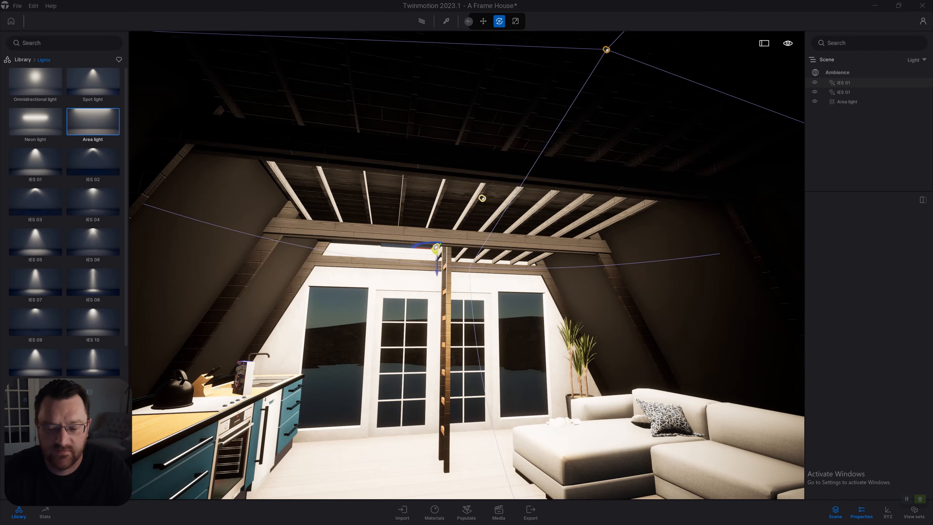
key(s)
right_drag(495, 300, 480, 286)
key(s)
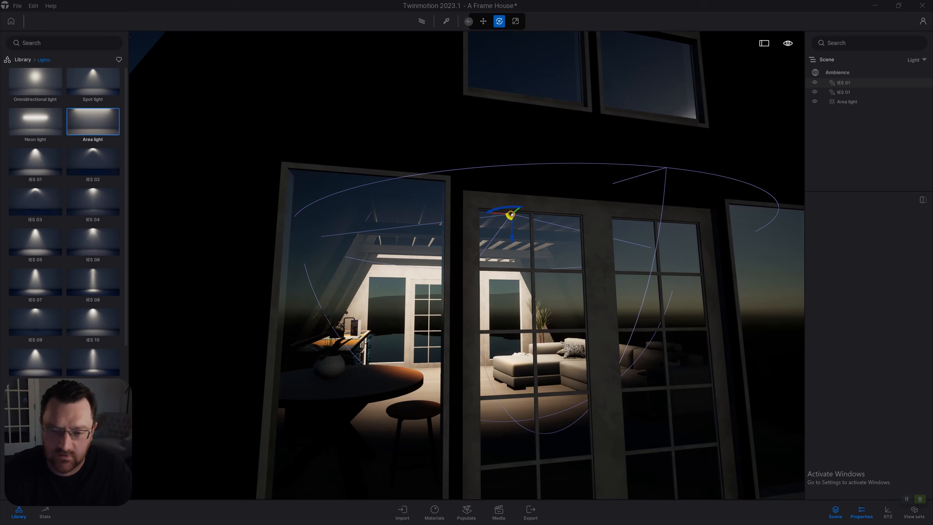
Set the area light's intensity to 100 lm and preview the lit house from outside with path tracing
key(d)
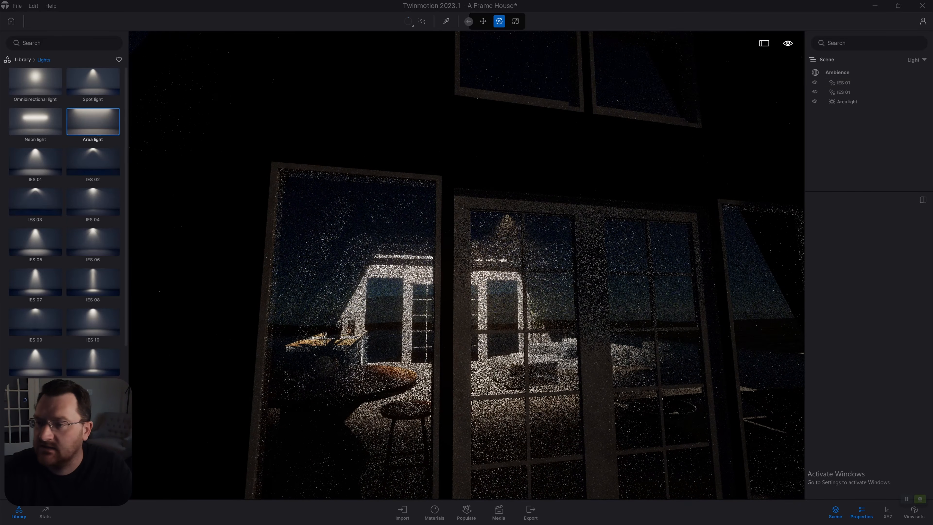
click(846, 101)
key(r)
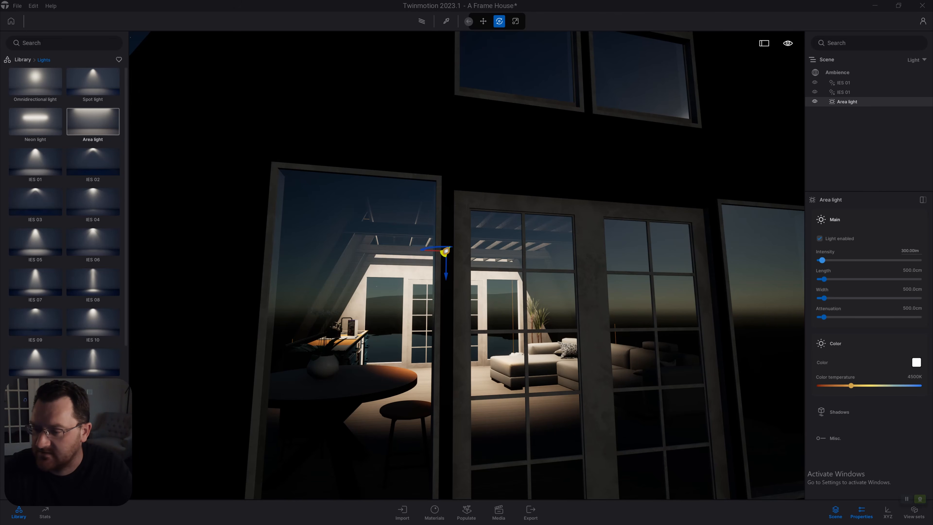
drag(822, 260, 819, 259)
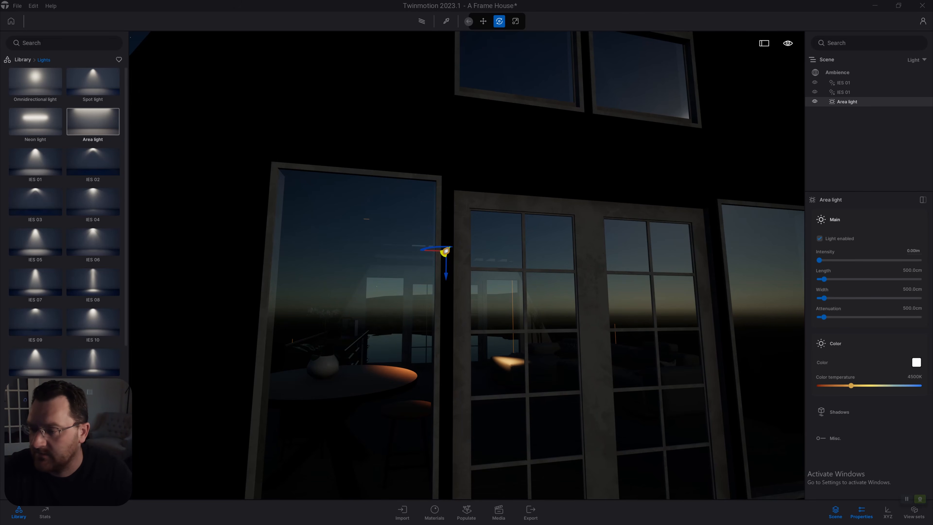
text(1)
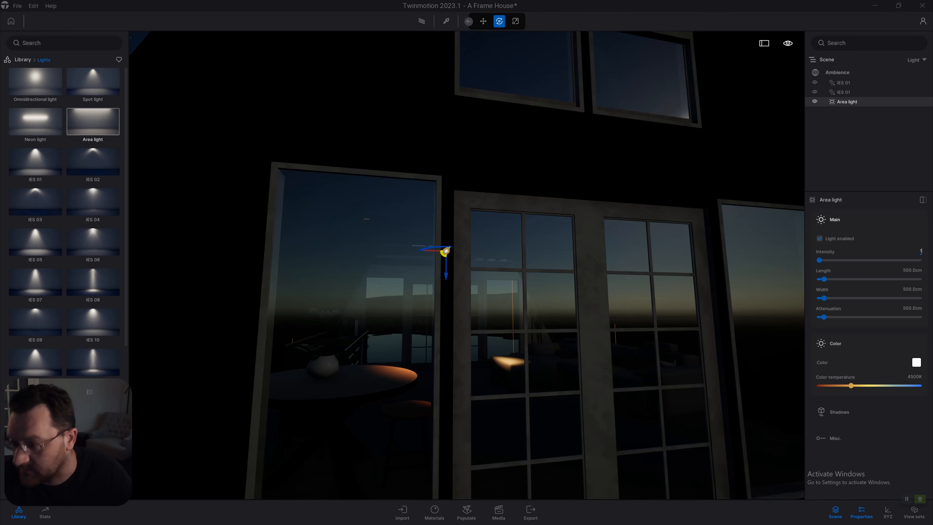
text(00)
key(Return)
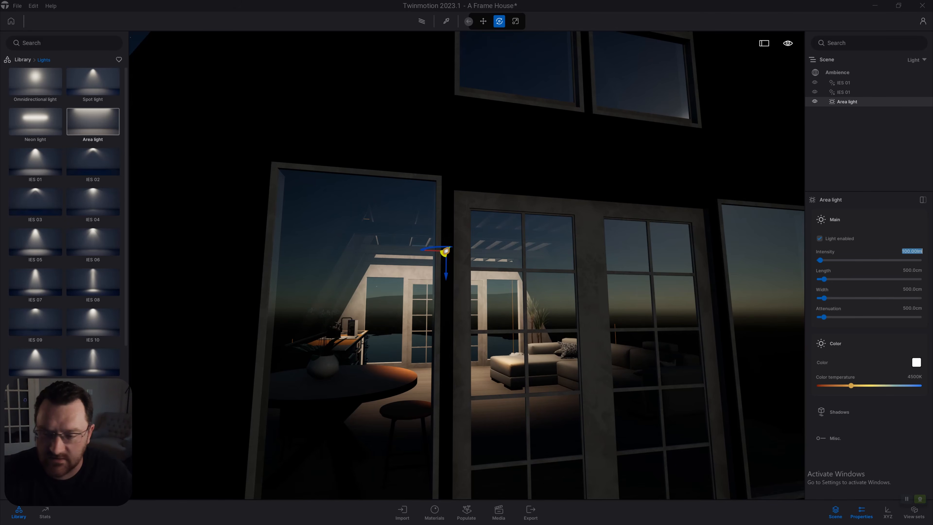
key(s)
key(s)
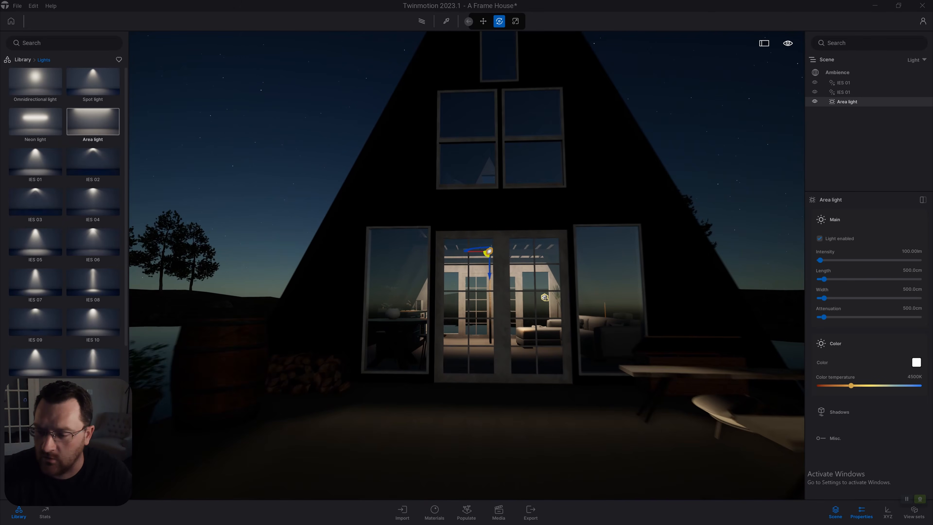
key(s)
key(d)
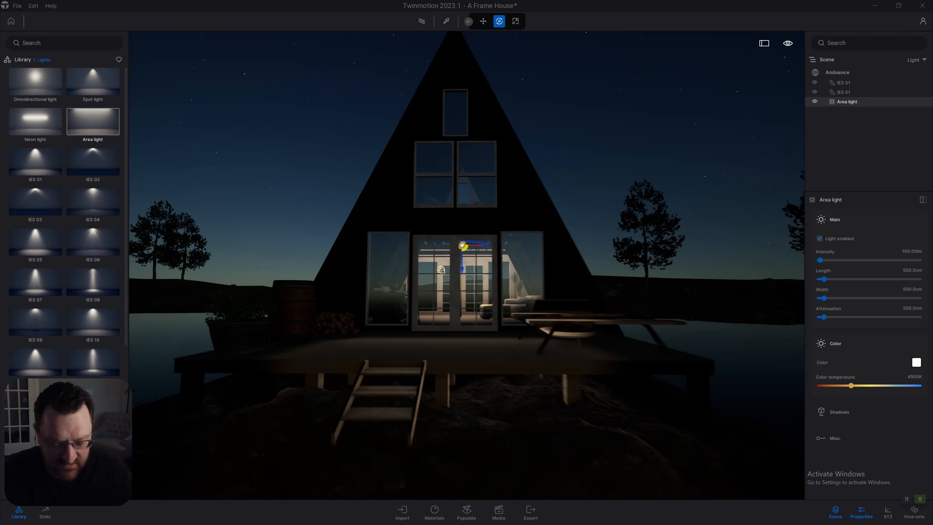
key(r)
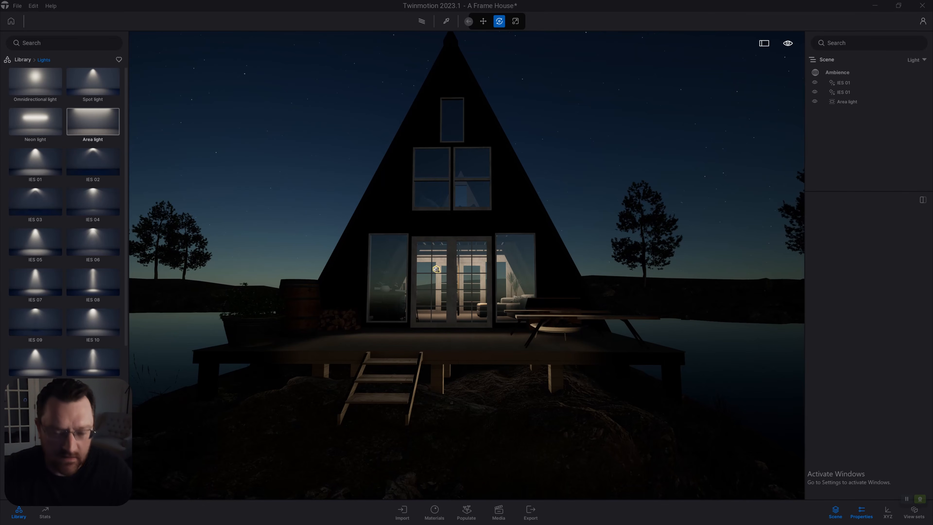
Set the path tracer's low preset to 4 samples per pixel and 4 bounces in the preferences
key(ctrl+p)
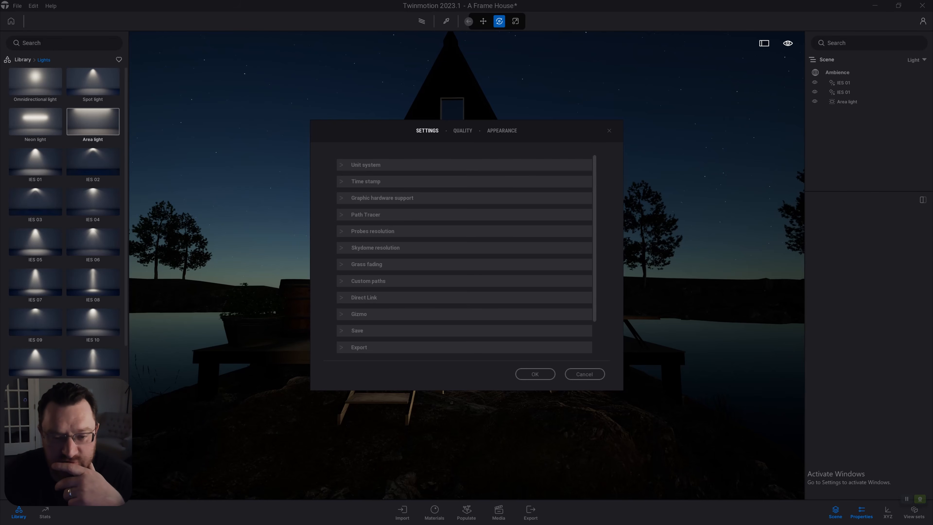
click(365, 215)
scroll(463, 257, down, 1)
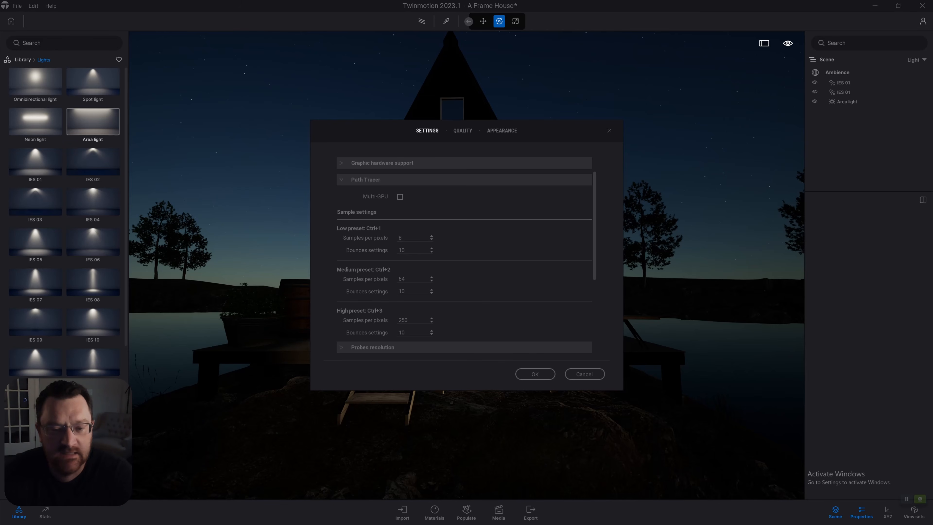
text(6)
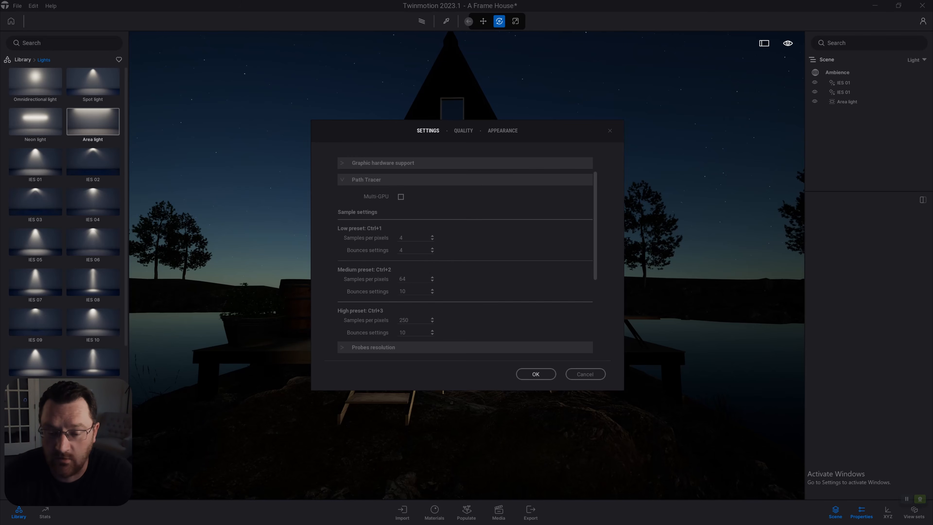
key(Return)
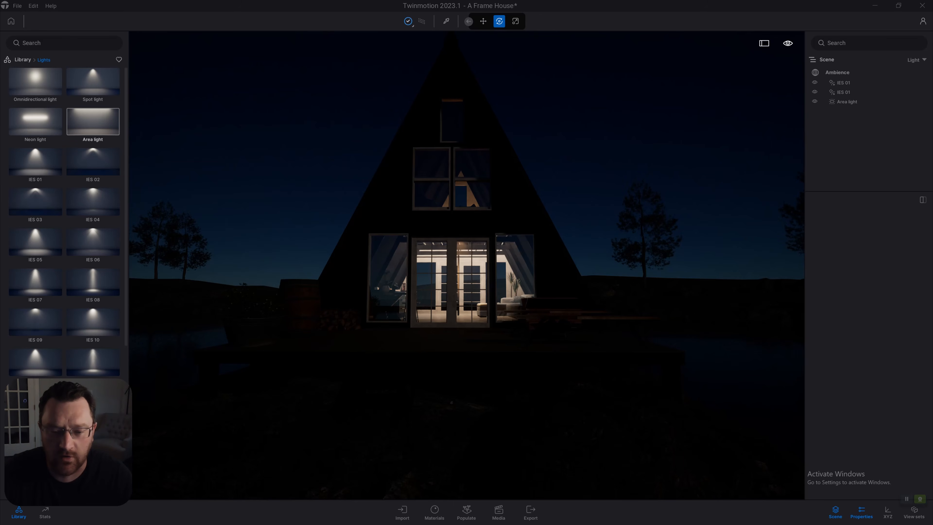
Turn off path tracing and place an area light beneath the roof peak in the upstairs bedroom
key(r)
scroll(484, 317, up, 3)
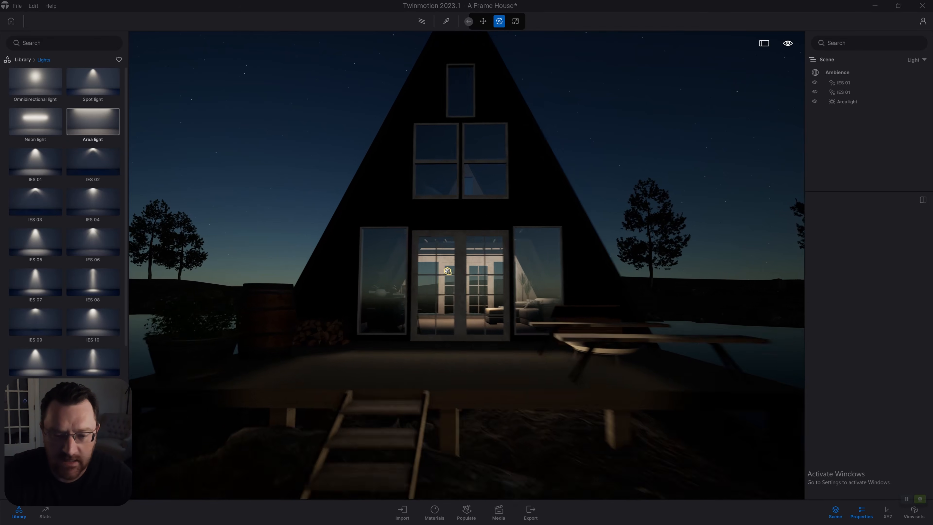
scroll(484, 317, up, 5)
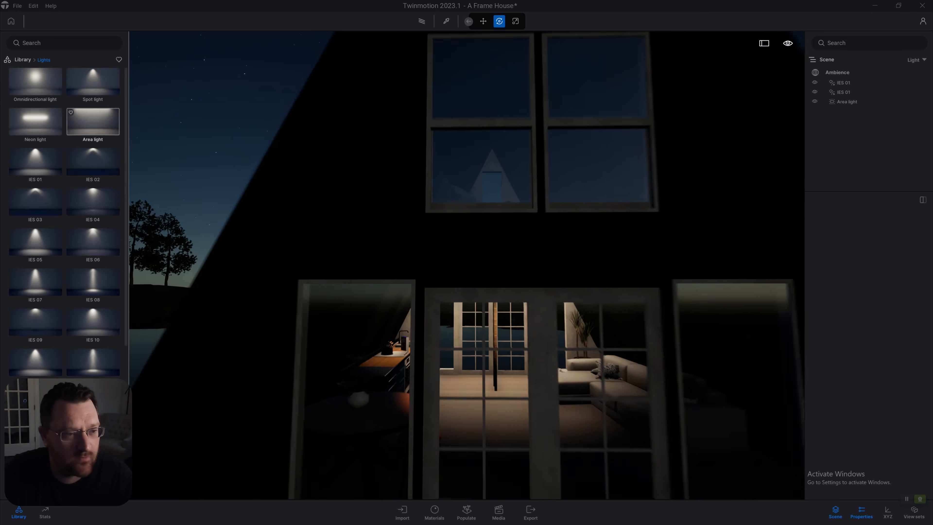
key(e)
key(w)
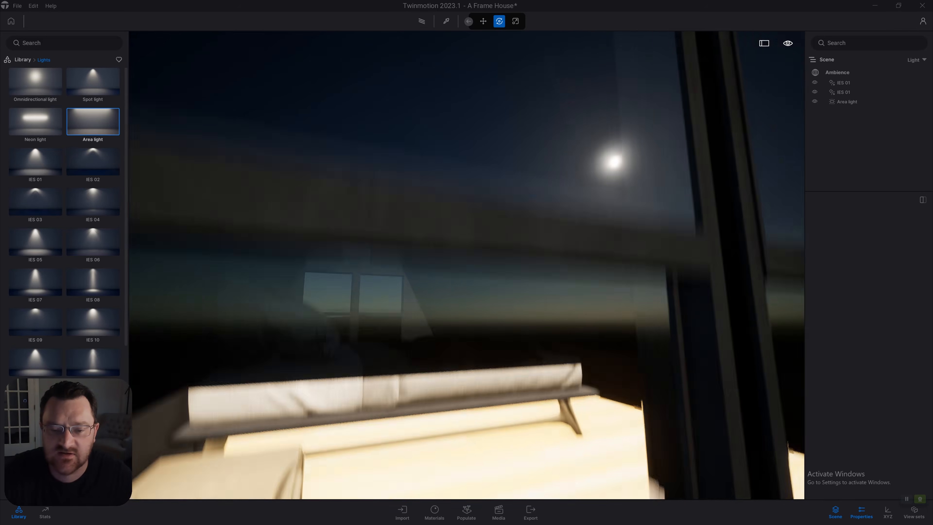
key(q)
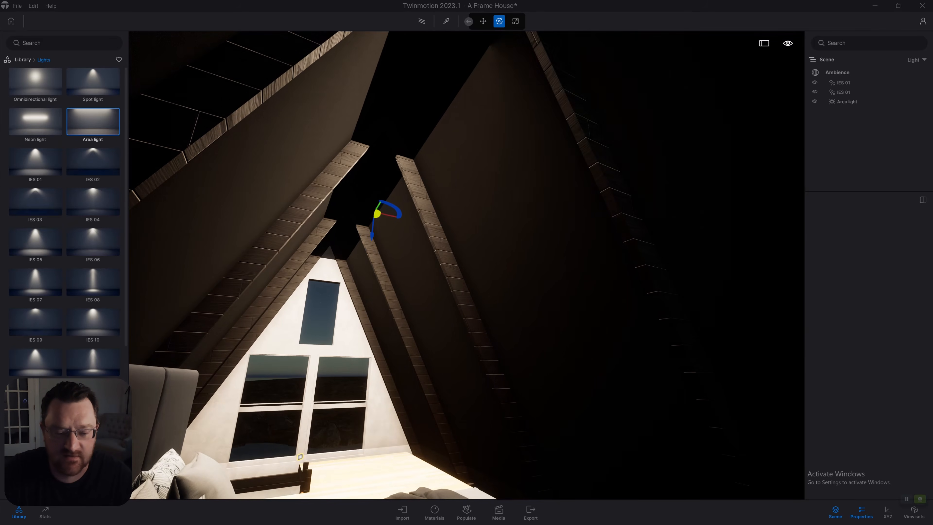
drag(406, 149, 408, 154)
click(415, 187)
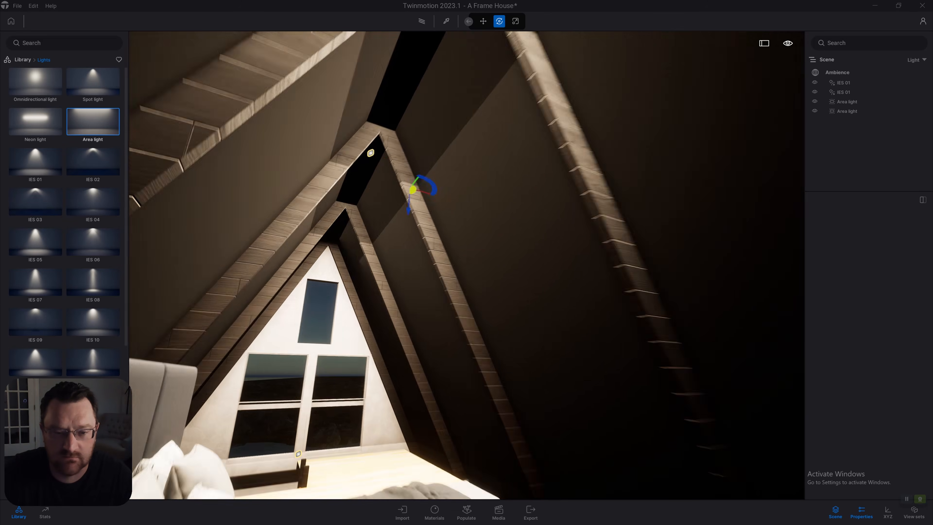
Set the bedroom area light's intensity to 70 lm
key(s)
key(s)
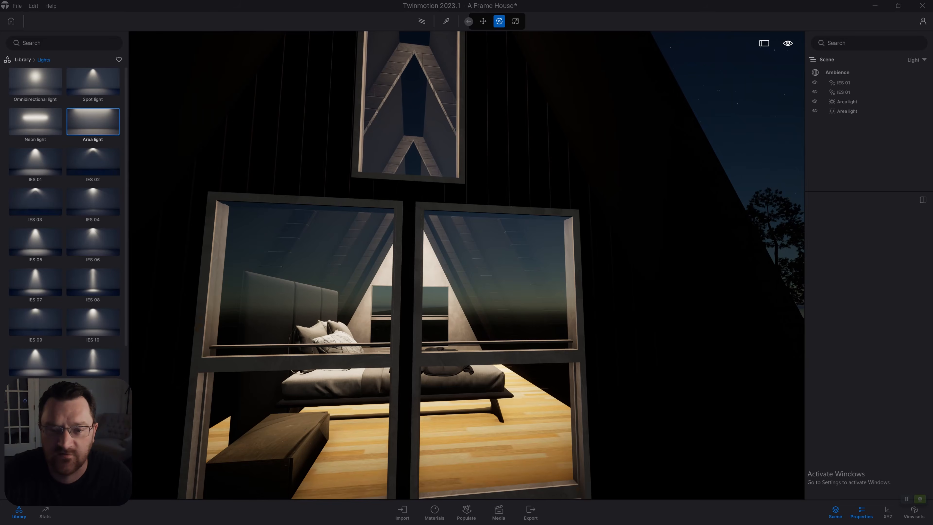
click(847, 111)
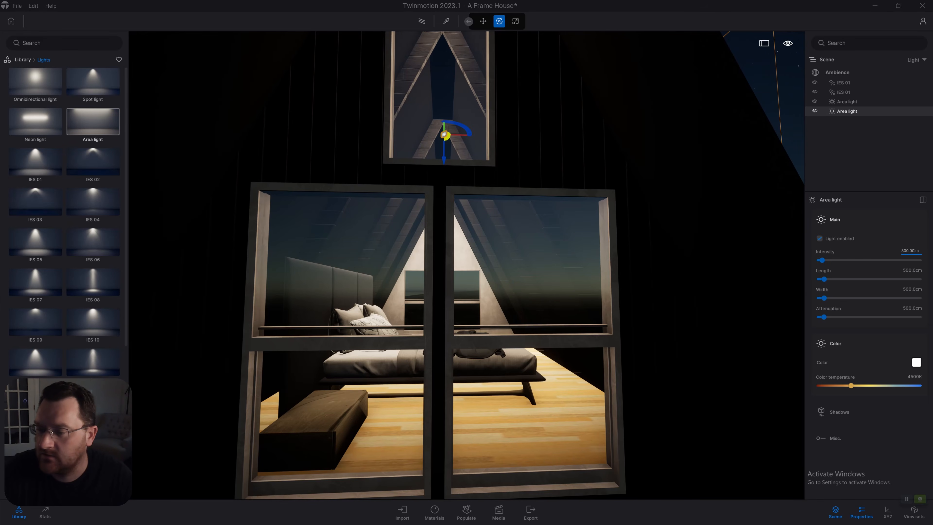
click(910, 250)
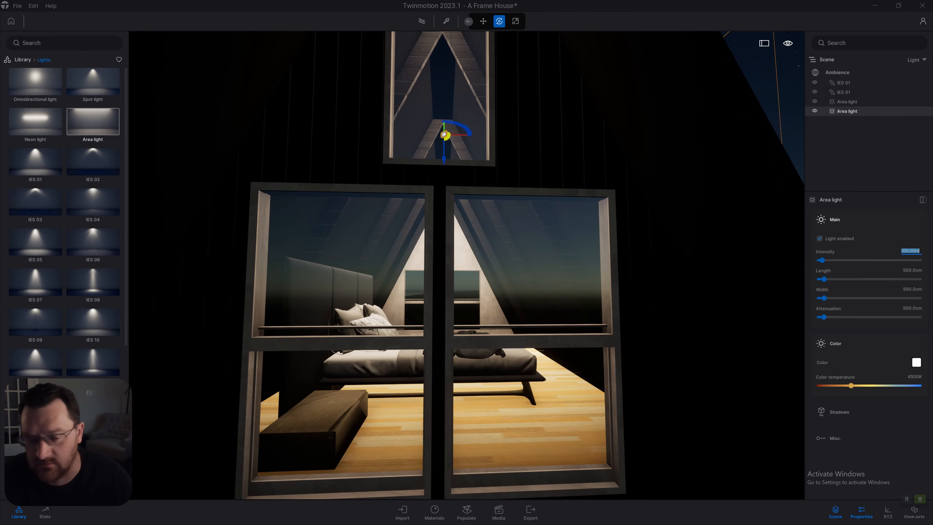
text(70)
key(Return)
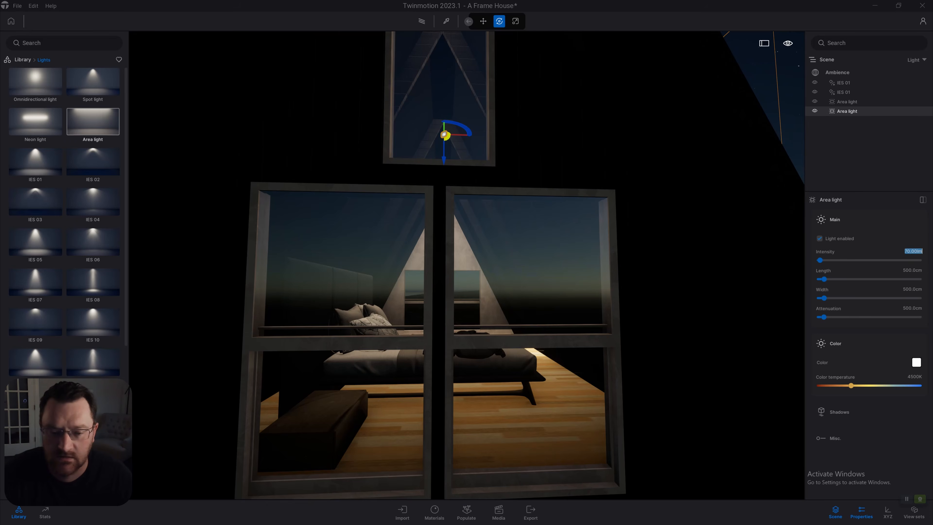
Place an IES 11 light at the roof ridge above the bedroom, between the sloped beams
key(w)
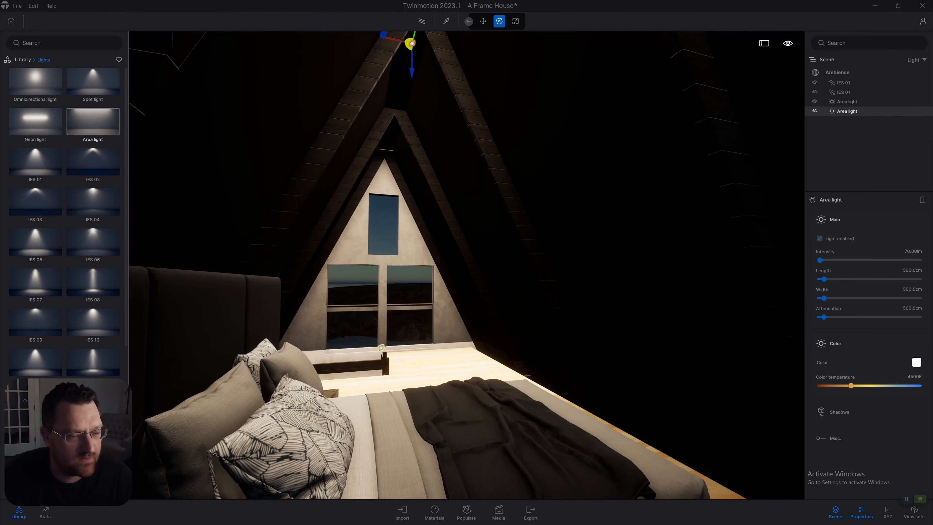
scroll(92, 286, down, 3)
scroll(93, 286, down, 2)
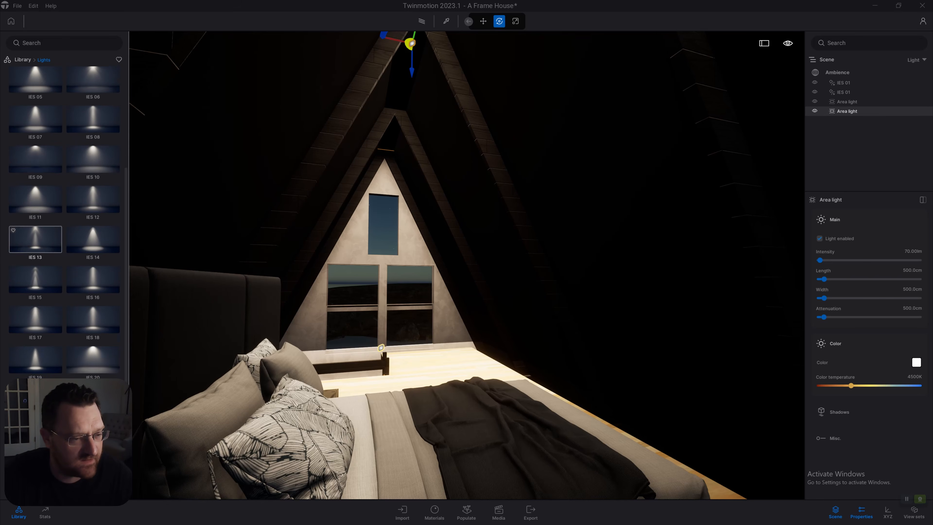
drag(35, 199, 504, 95)
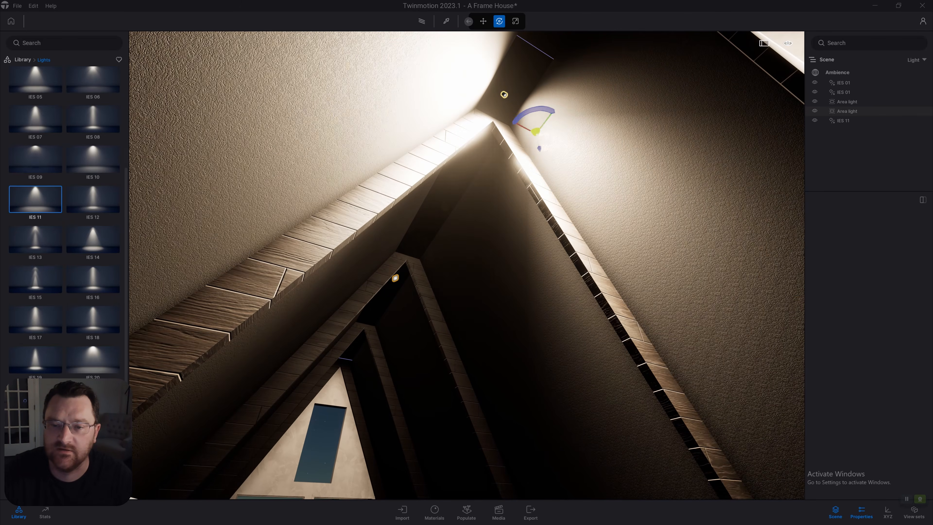
click(394, 278)
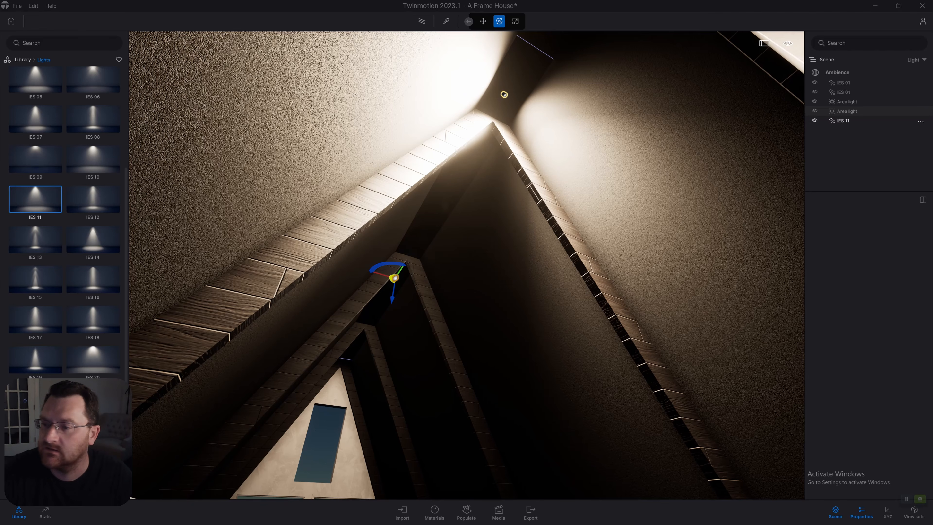
Set the IES 11 light's intensity to 50 lm and its color temperature to about 3155 K
click(843, 121)
click(905, 250)
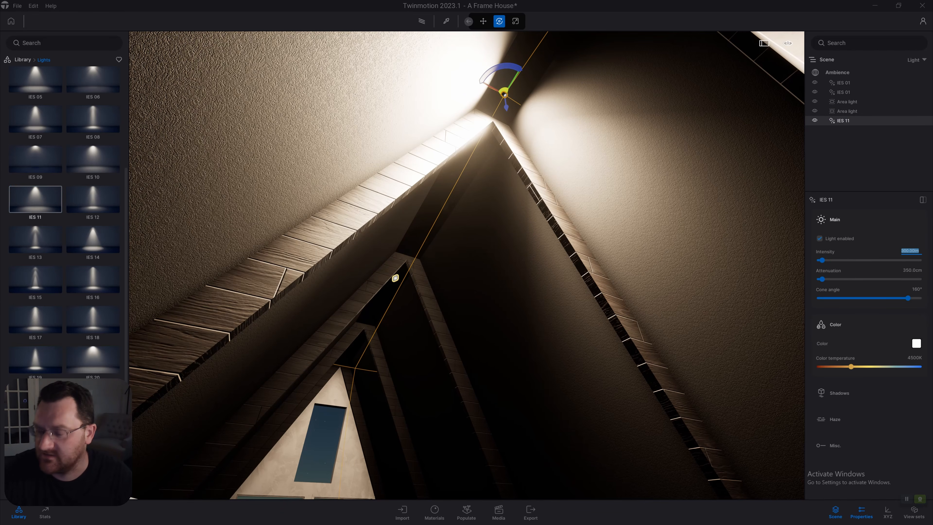
text(50)
key(Return)
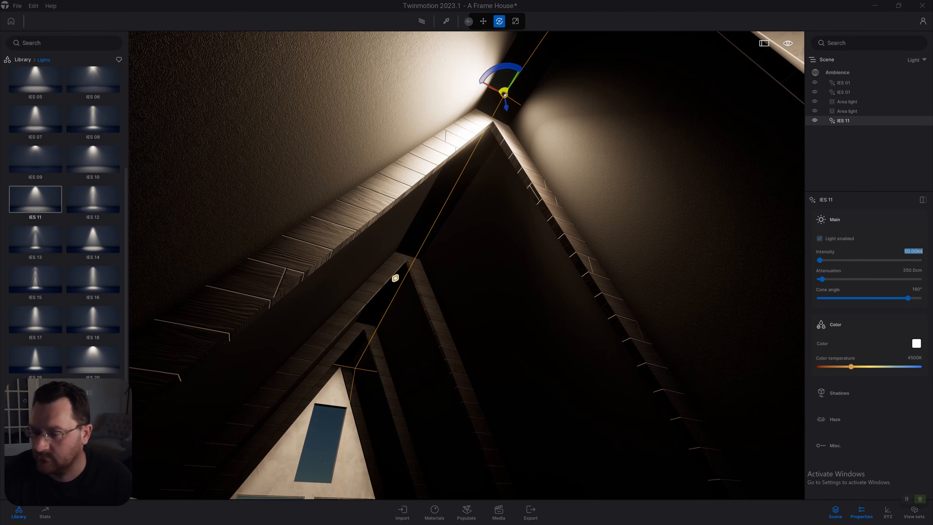
drag(851, 366, 838, 366)
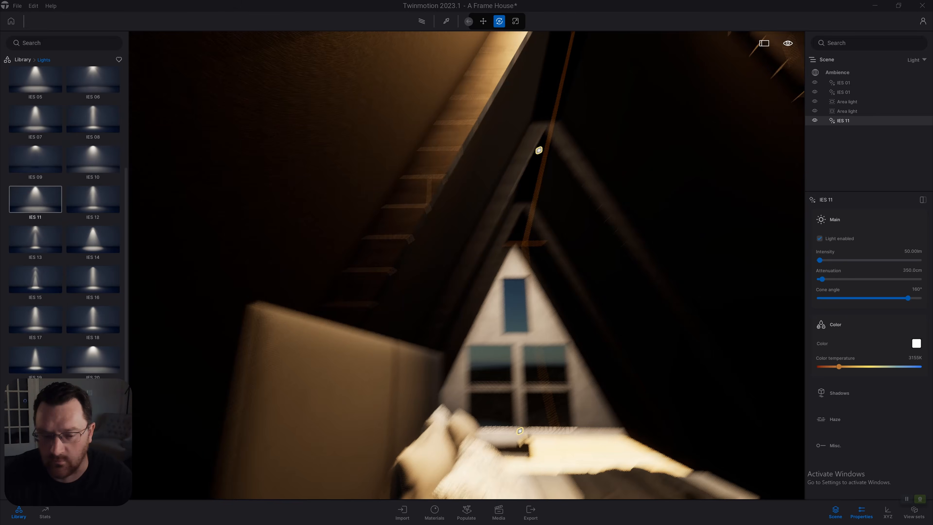
key(s)
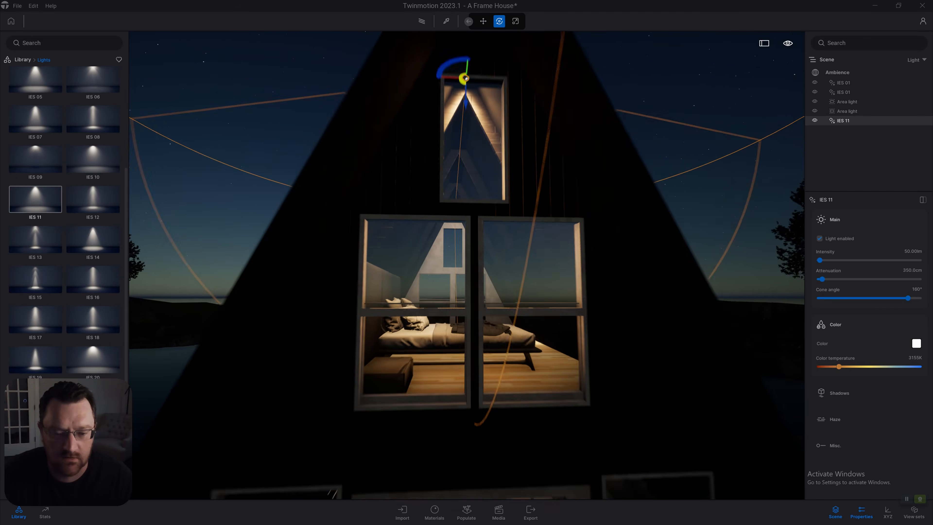
key(s)
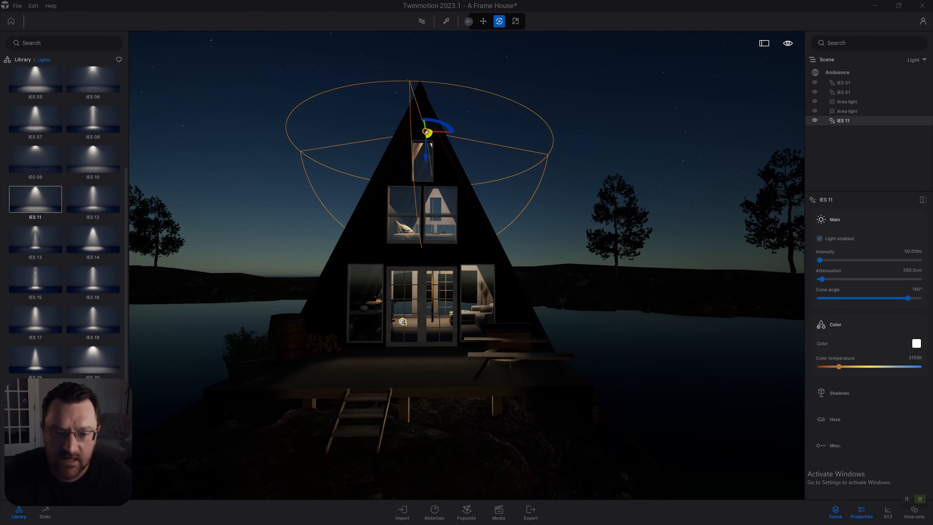
drag(426, 157, 426, 158)
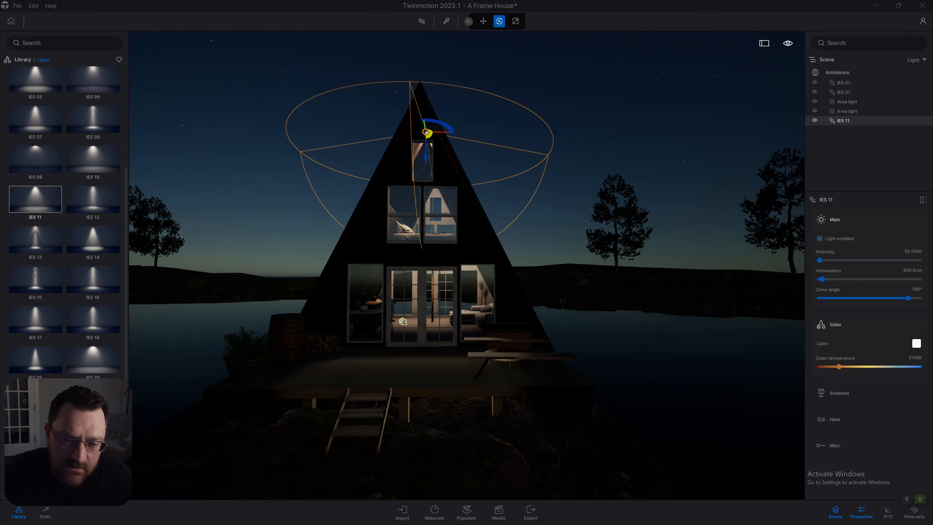
right_drag(426, 158, 415, 152)
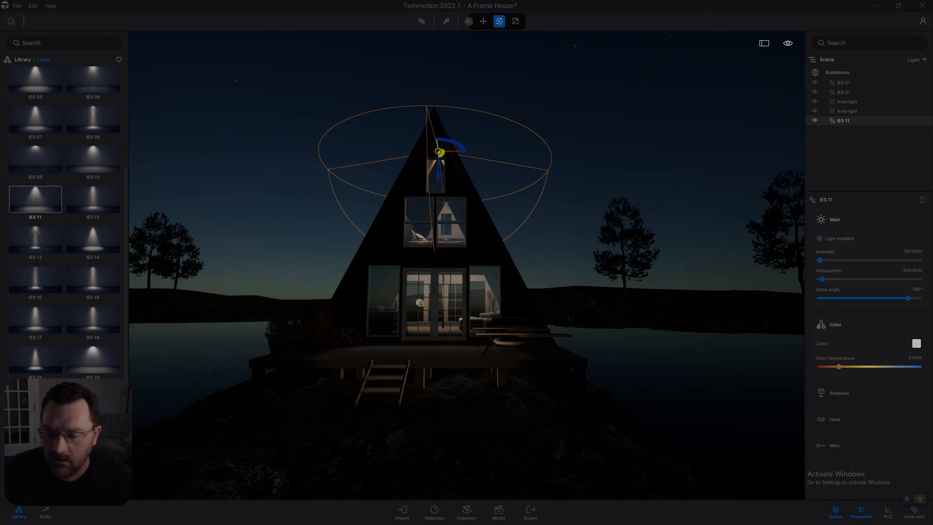
key(s)
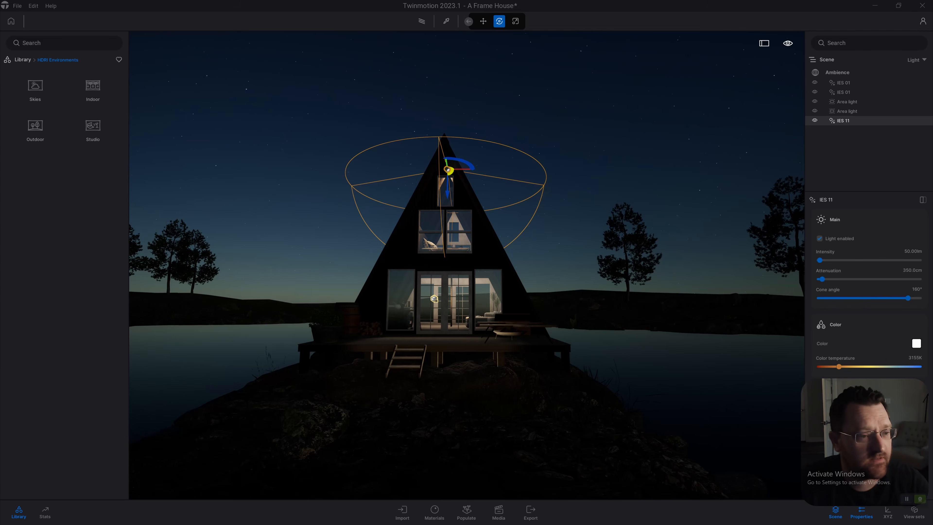
Find the cloudy morning and afternoon HDRI skies and download MoAf Cloudy 07
click(35, 90)
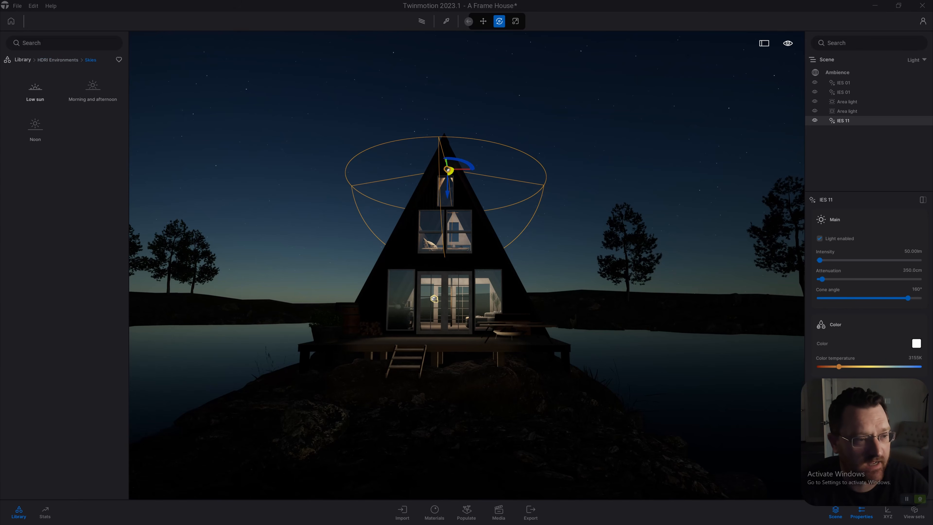
right_drag(466, 265, 460, 265)
scroll(466, 264, down, 1)
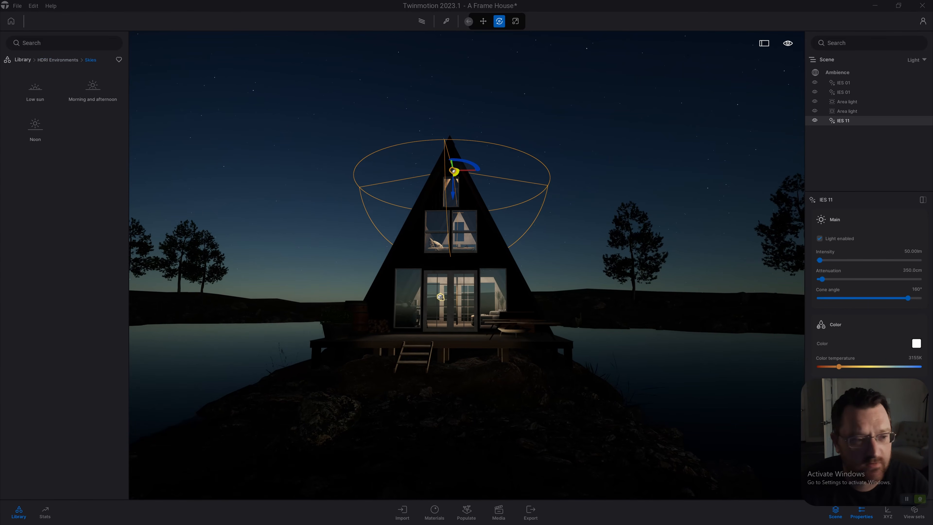
click(92, 90)
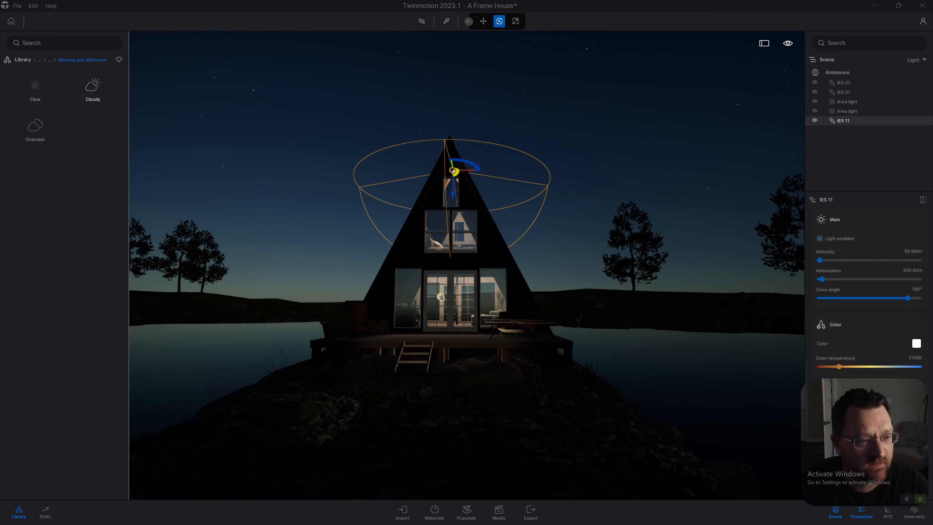
click(93, 91)
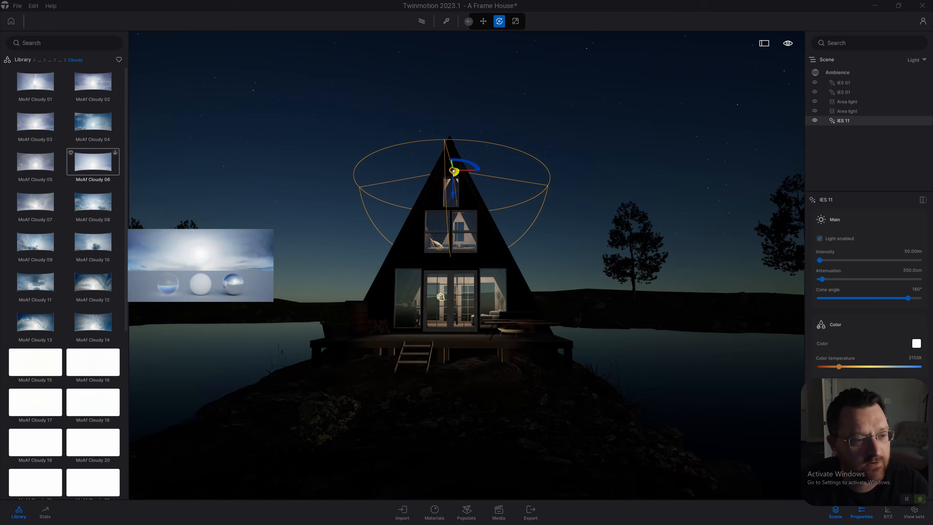
mouse_move(93, 202)
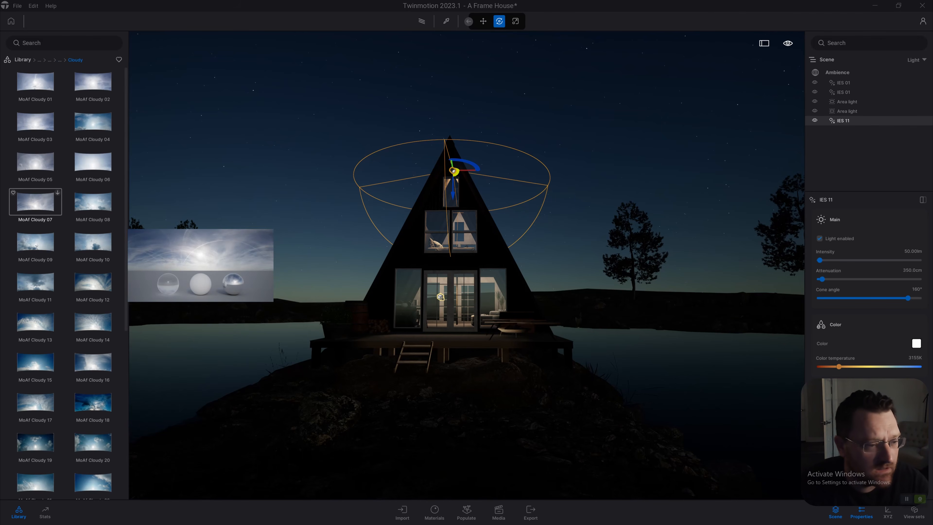
click(58, 192)
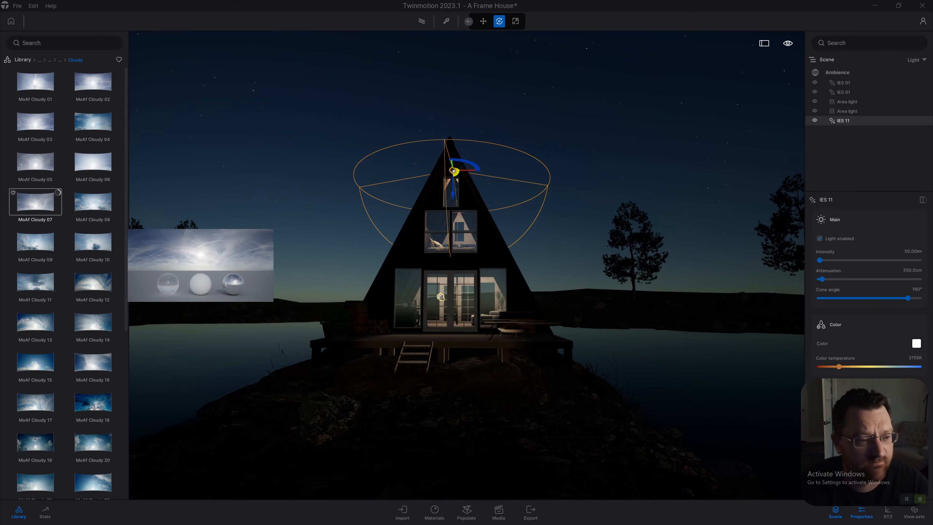
Apply the MoAf Cloudy 07 HDRI sky to the lakeside scene
scroll(466, 264, down, 1)
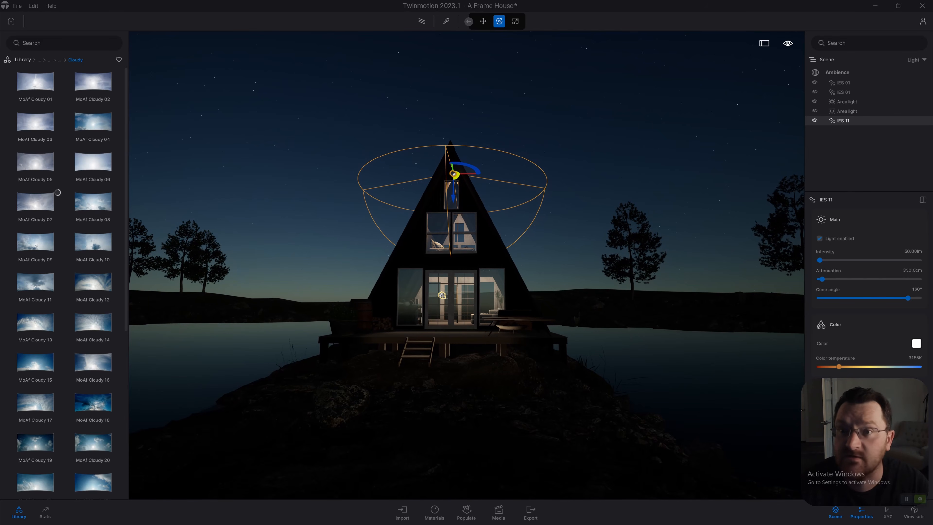
mouse_move(92, 241)
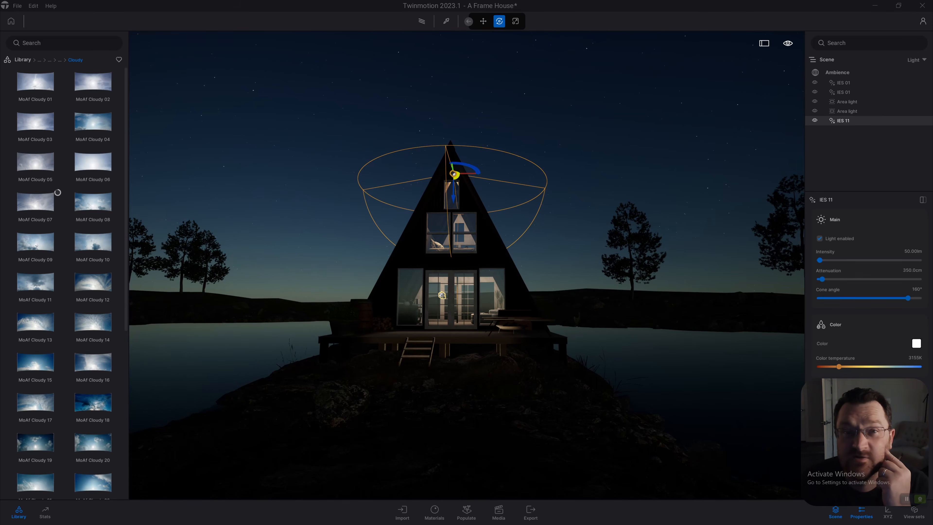
mouse_move(57, 193)
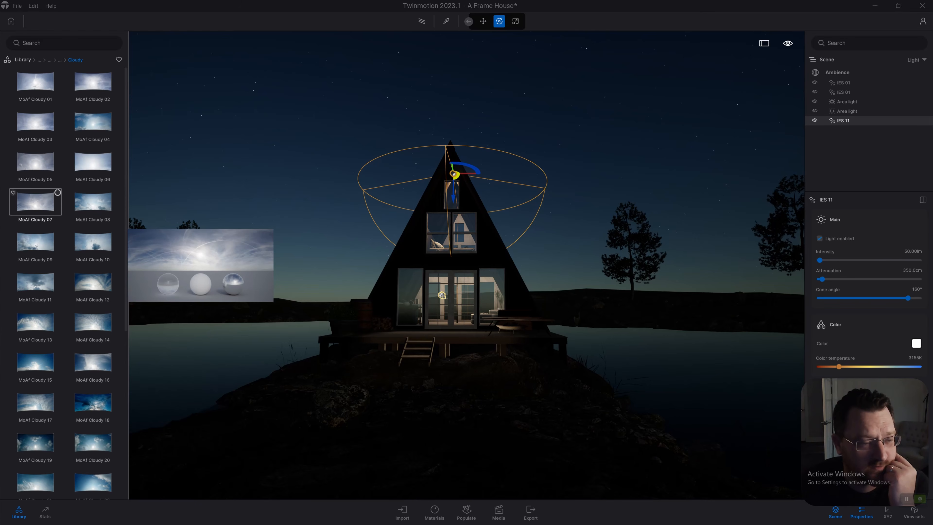
drag(35, 202, 102, 207)
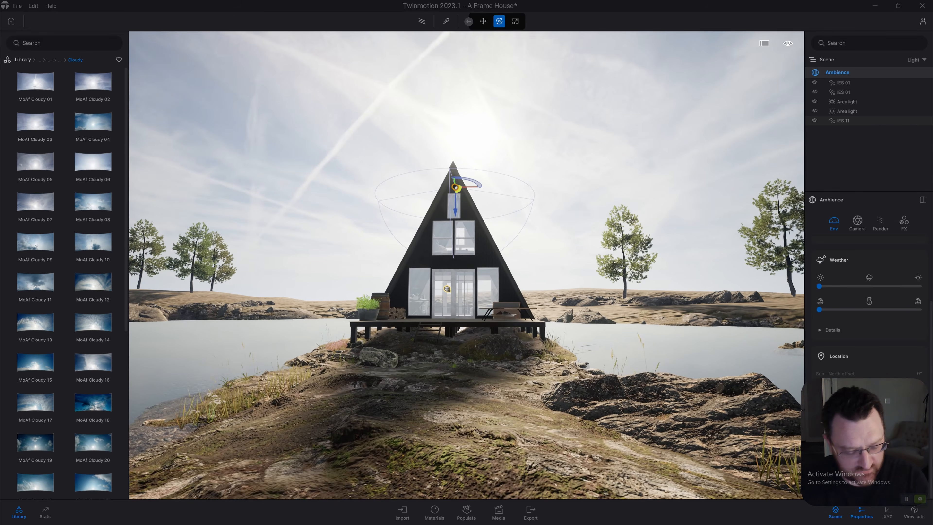
key(s)
key(q)
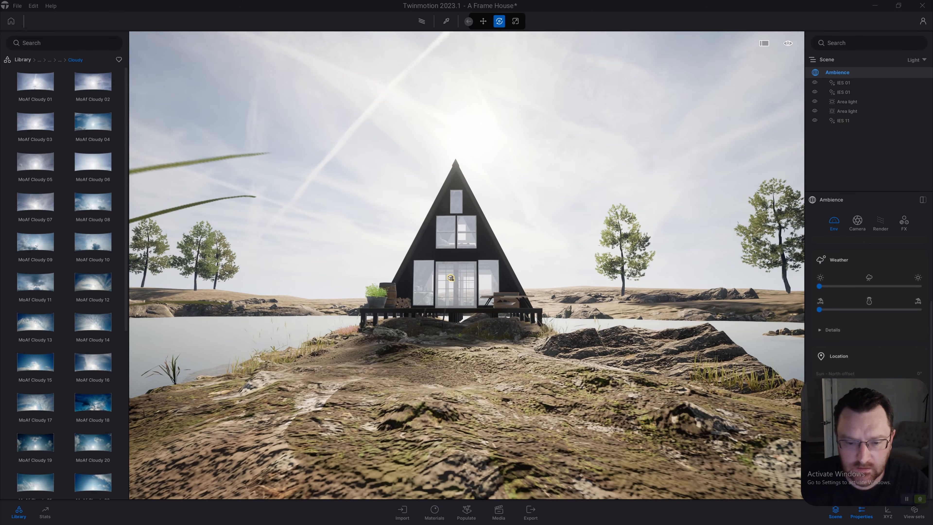
key(w)
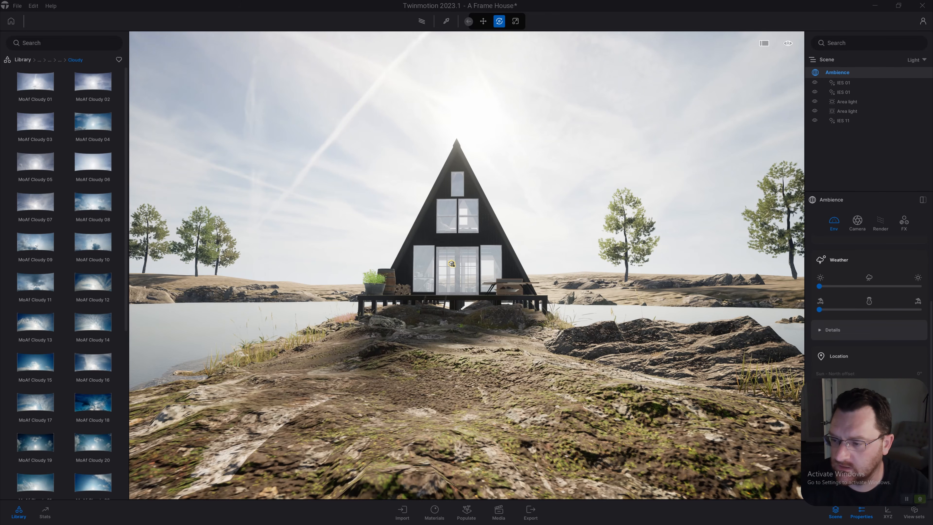
key(e)
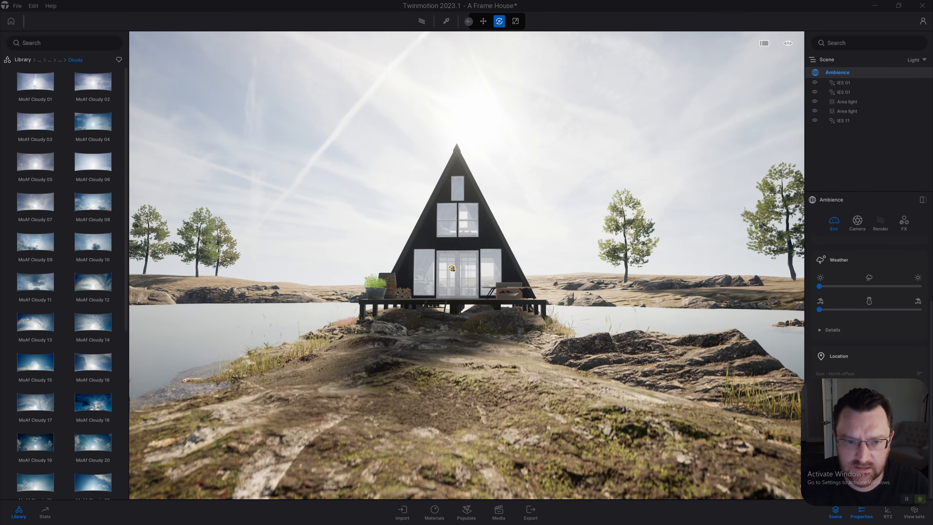
mouse_move(36, 241)
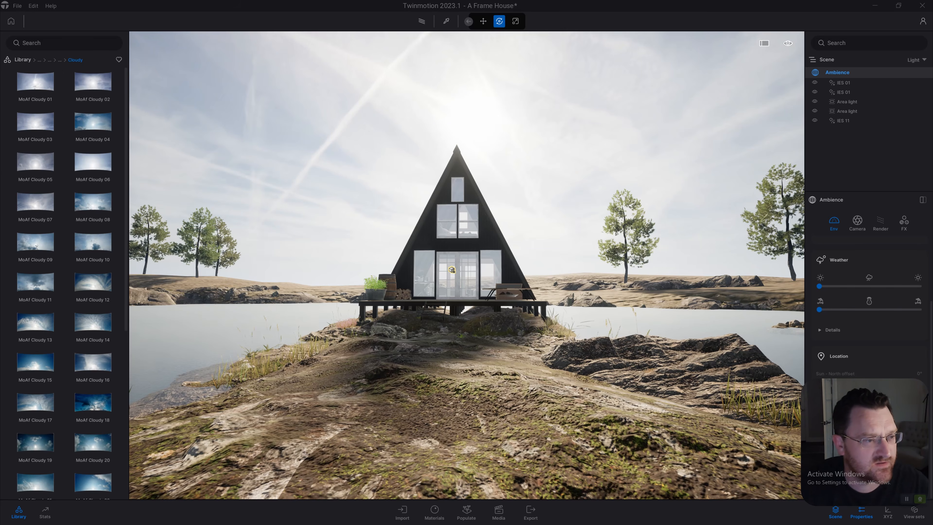
Find the overcast low-sun HDRI skies in the library and download LowSun Overcast 24
click(22, 59)
click(35, 167)
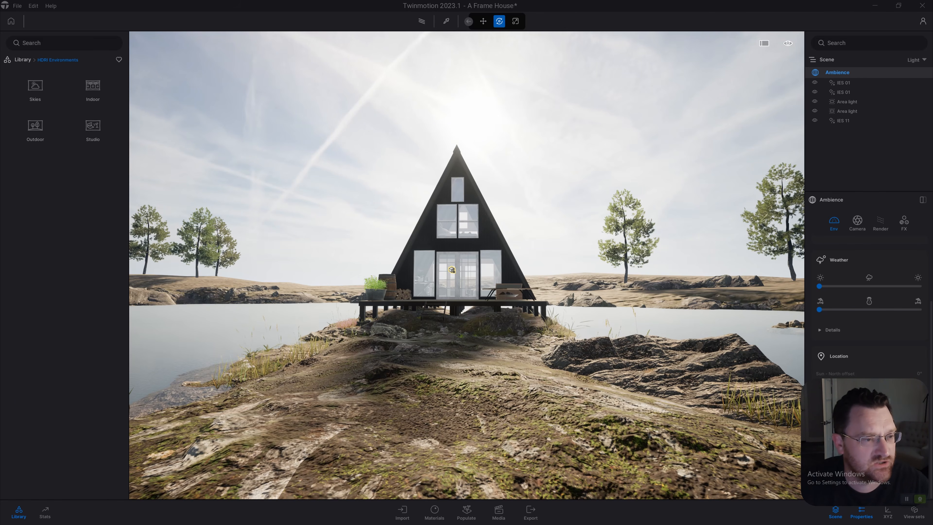
click(35, 87)
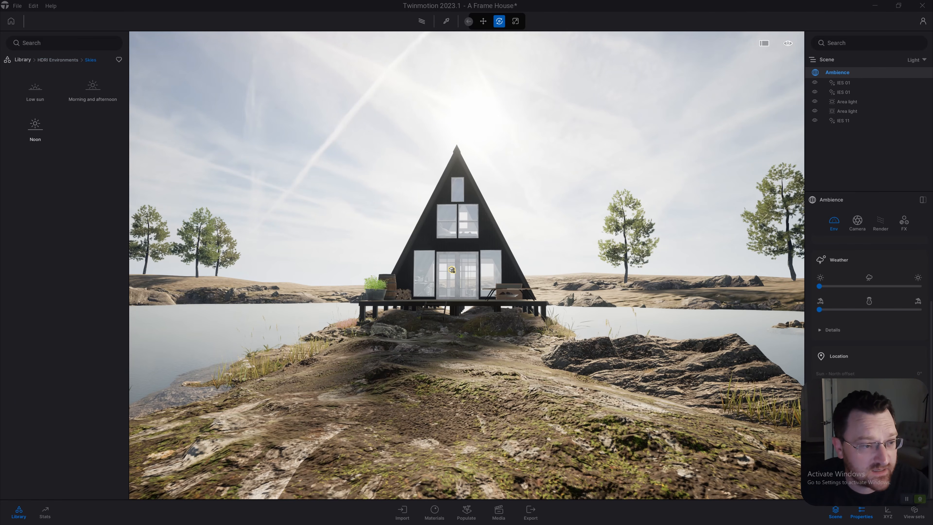
click(36, 87)
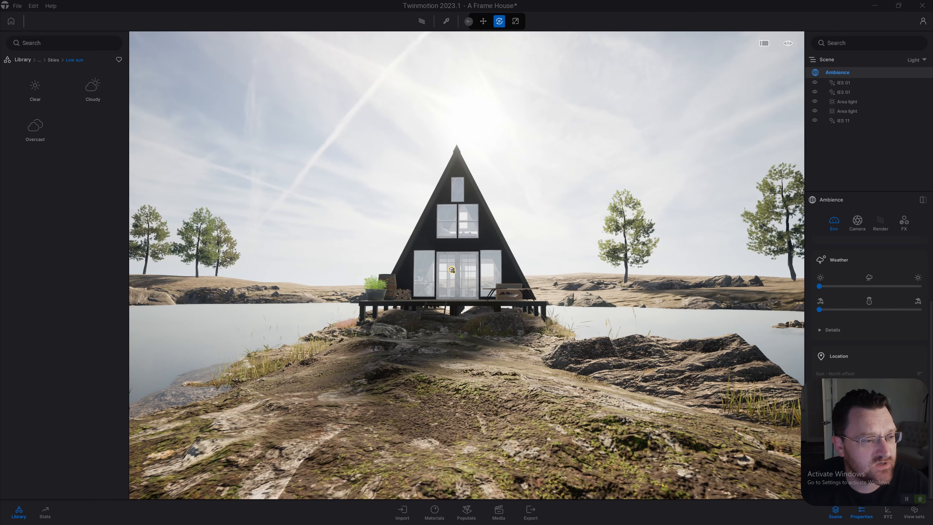
click(35, 127)
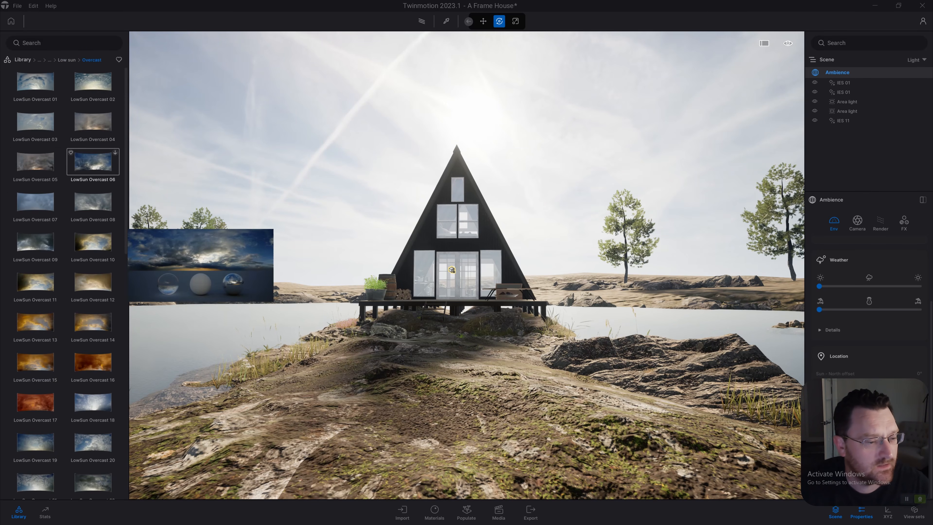
scroll(93, 405, down, 3)
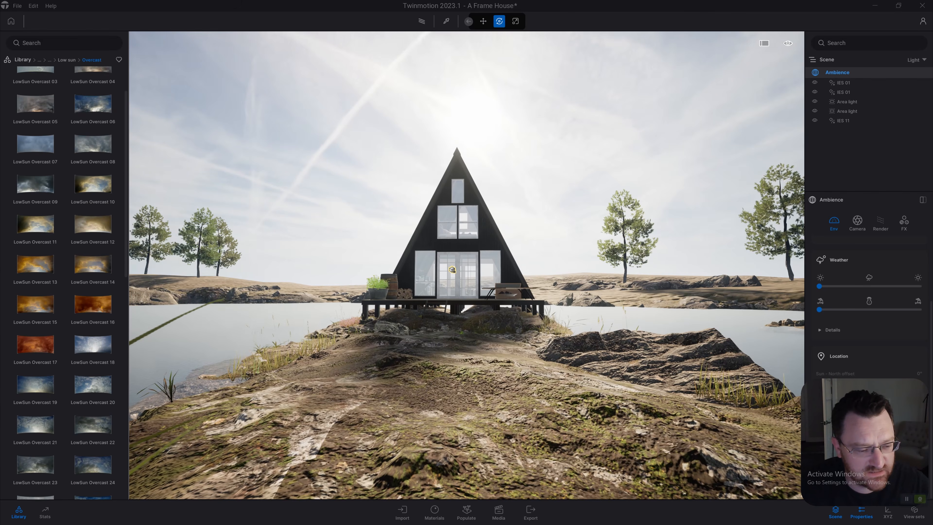
scroll(93, 389, down, 2)
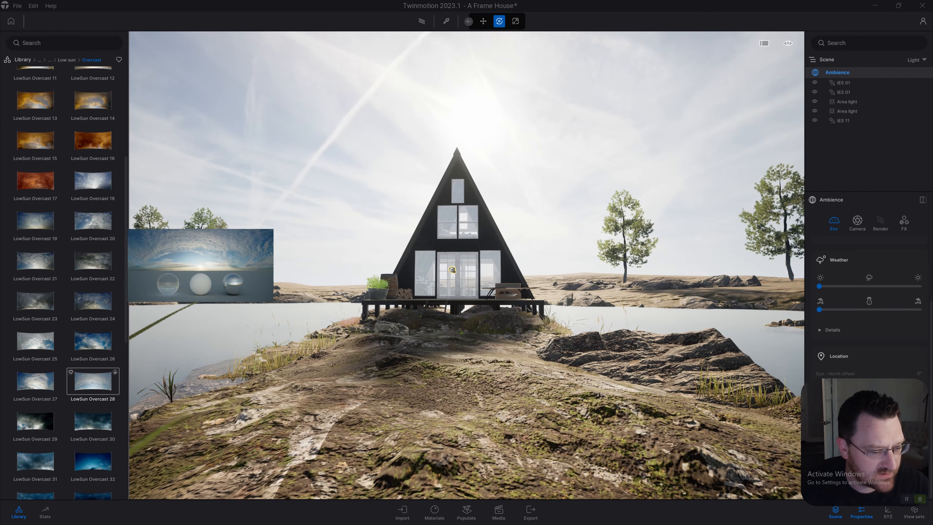
mouse_move(93, 336)
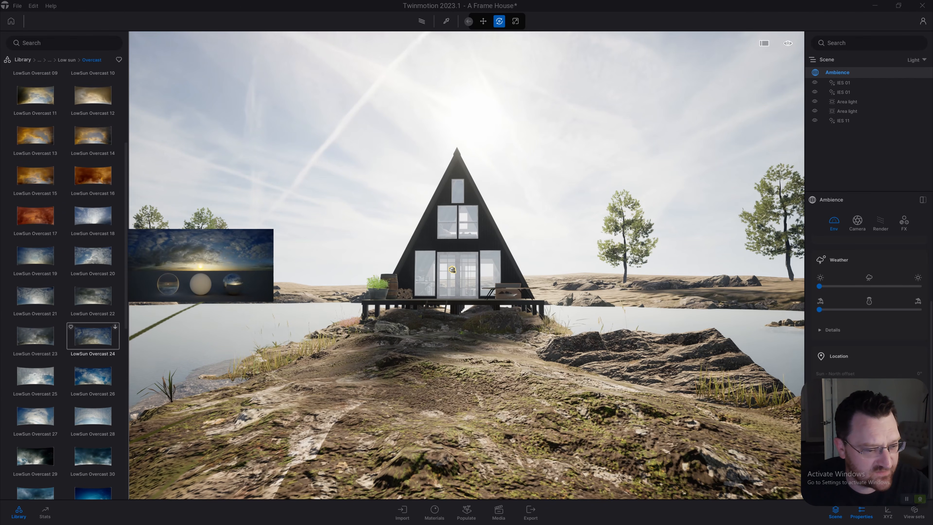
click(92, 336)
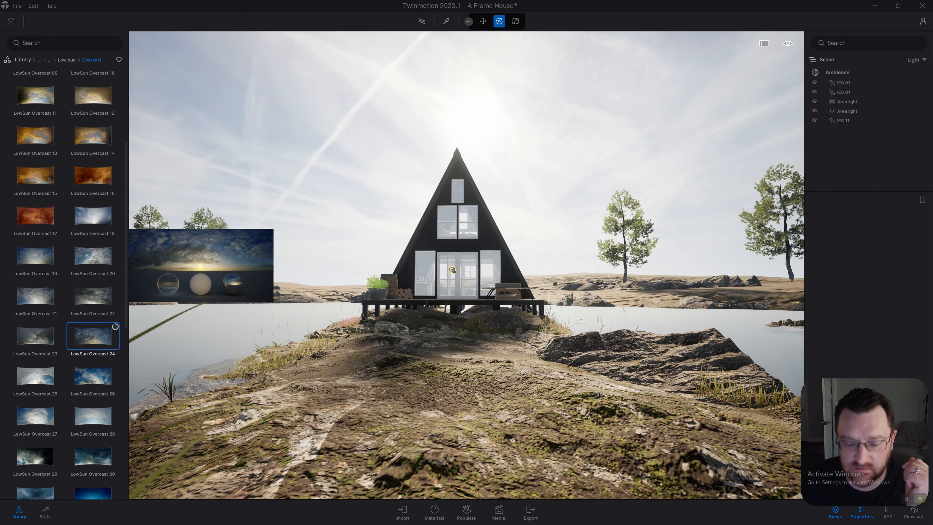
Create a second still image from the current view and apply the LowSun Overcast 24 sky to it
click(498, 511)
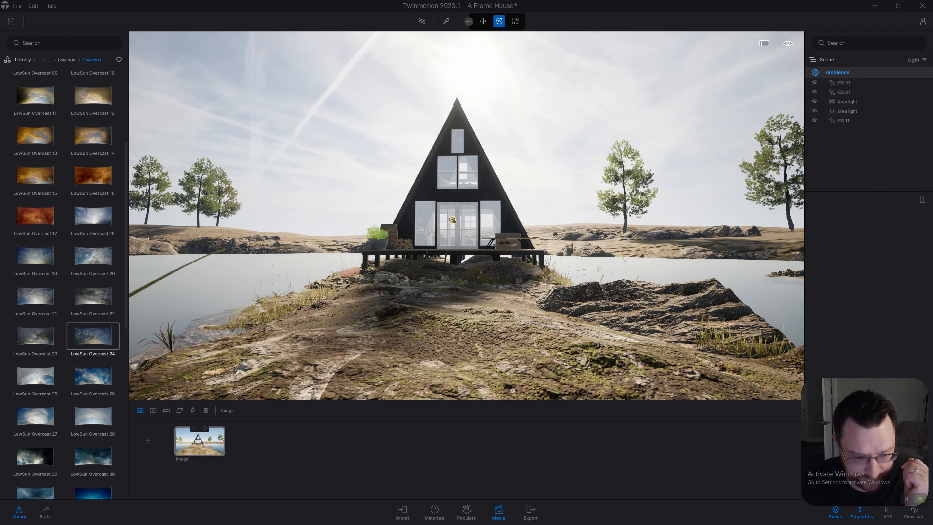
click(148, 440)
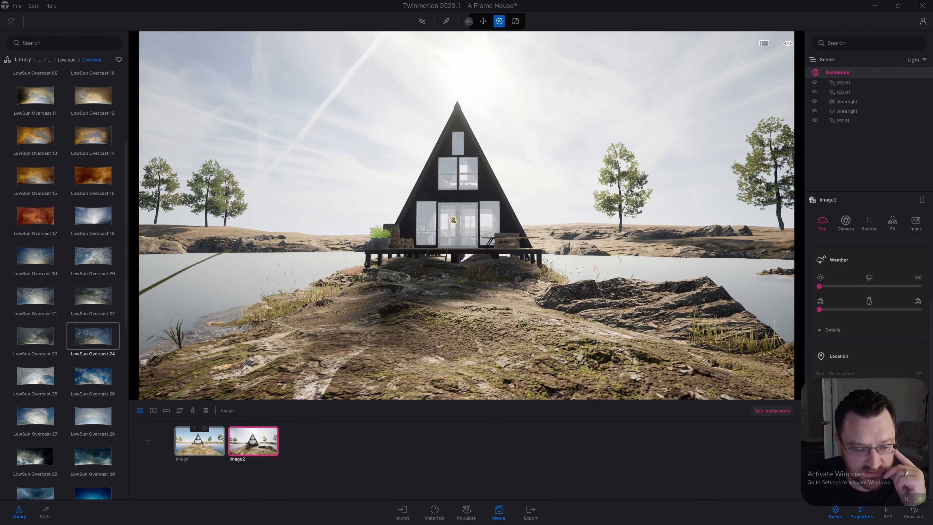
click(199, 441)
click(253, 441)
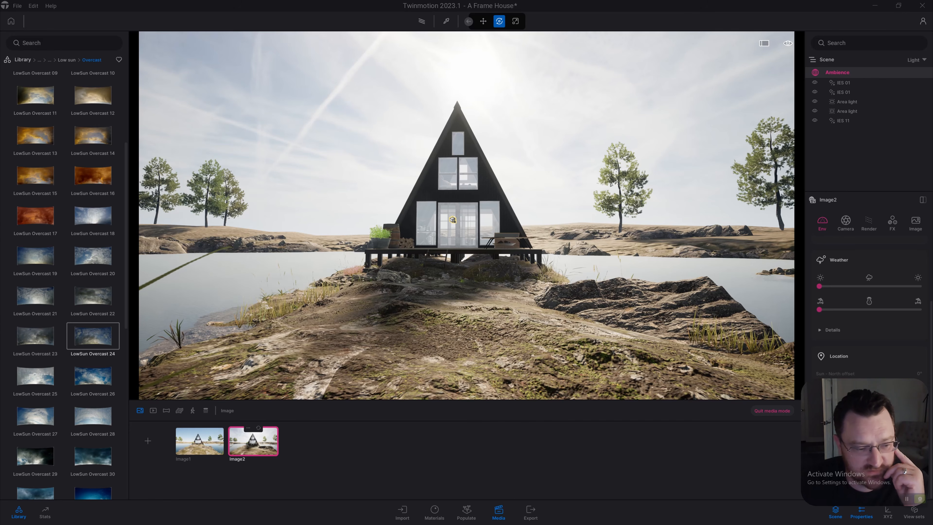
drag(93, 335, 154, 340)
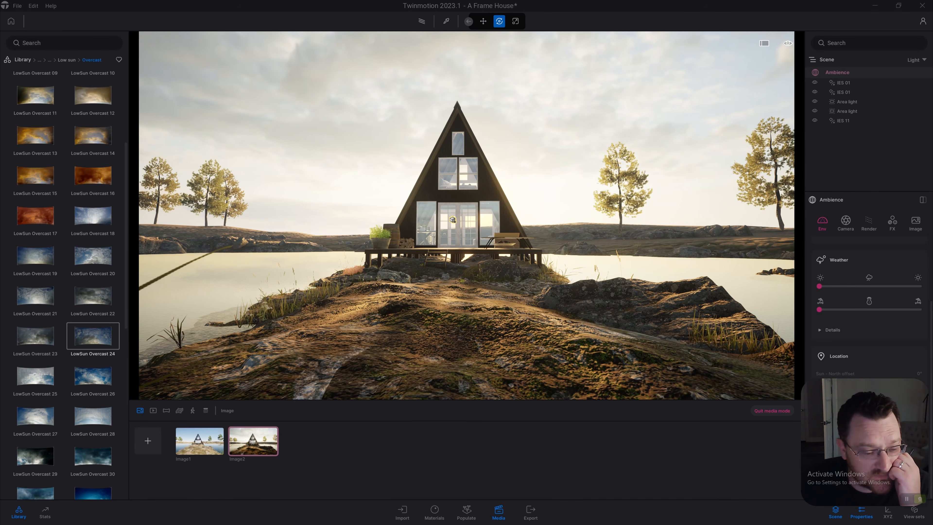
Create a third still image and download the LowSun Cloudy 26 sky from the low-sun cloudy skies
click(147, 440)
scroll(93, 257, up, 2)
mouse_move(93, 245)
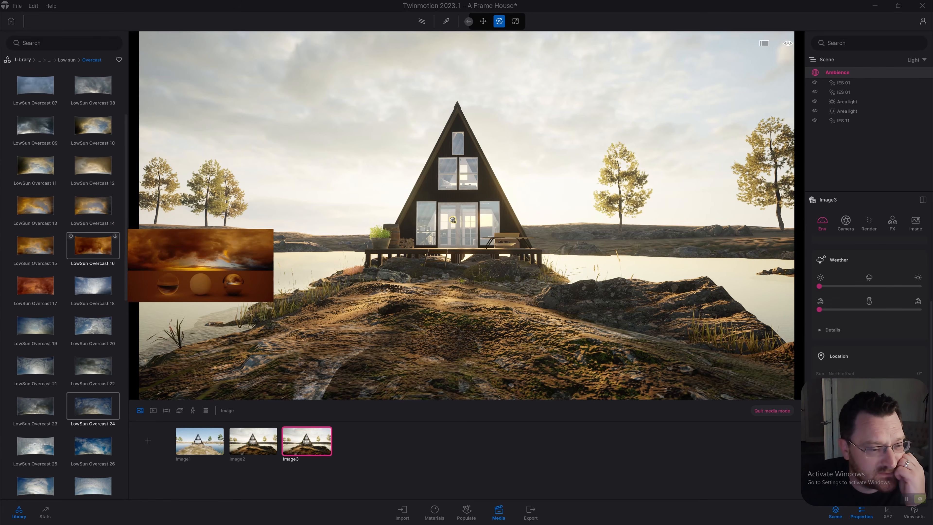
scroll(92, 245, up, 3)
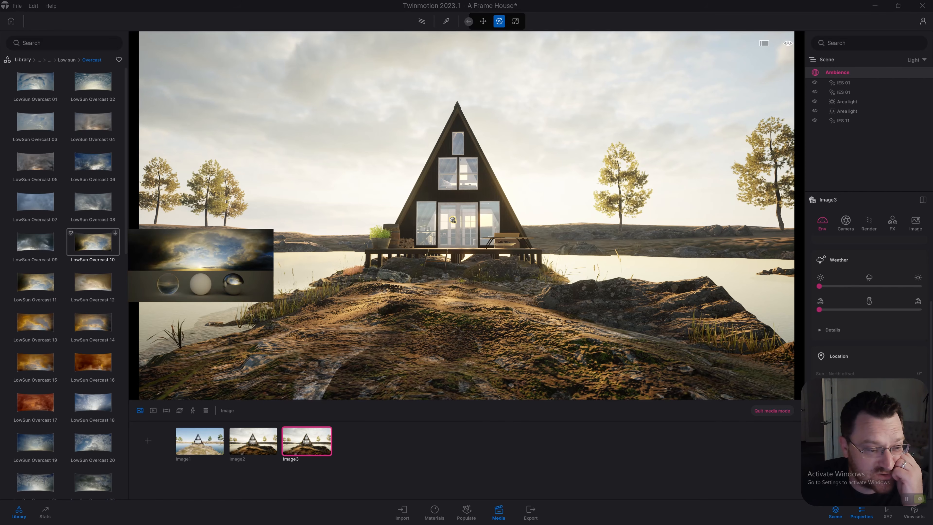
click(66, 59)
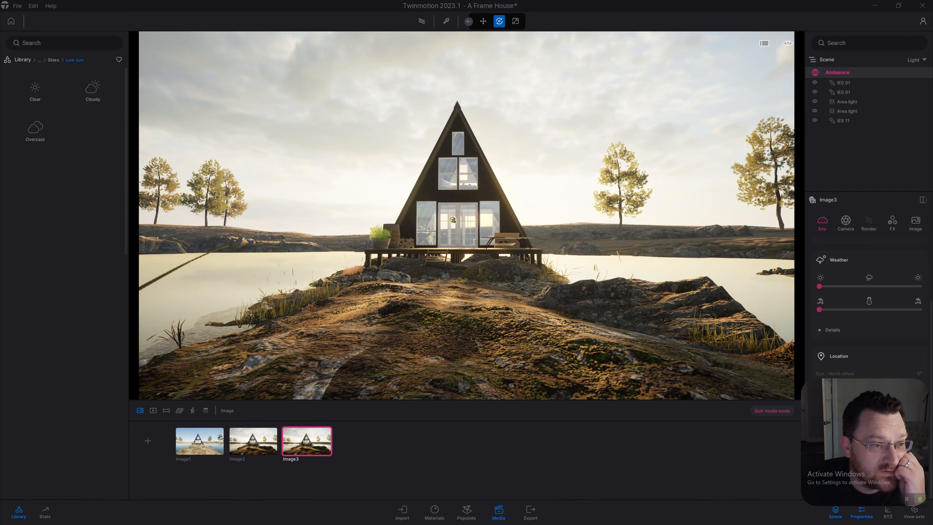
click(92, 88)
mouse_move(92, 282)
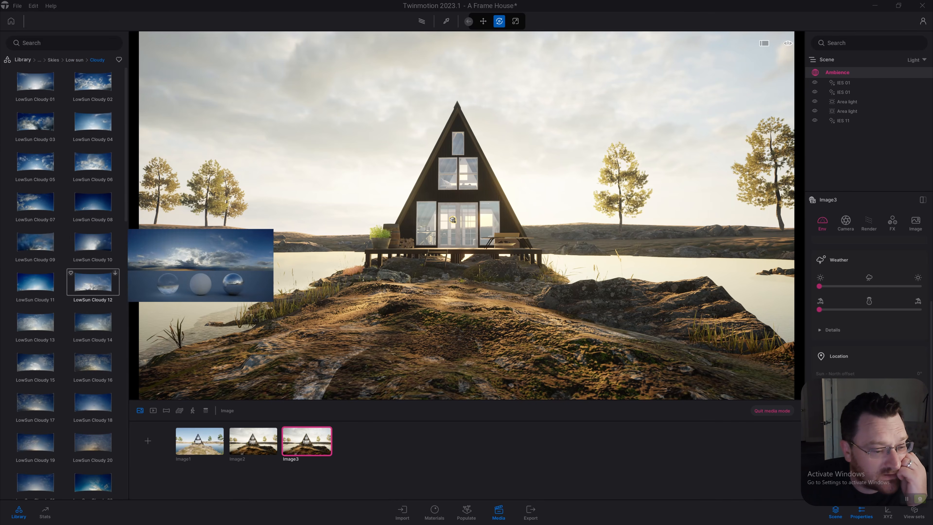
scroll(93, 282, down, 5)
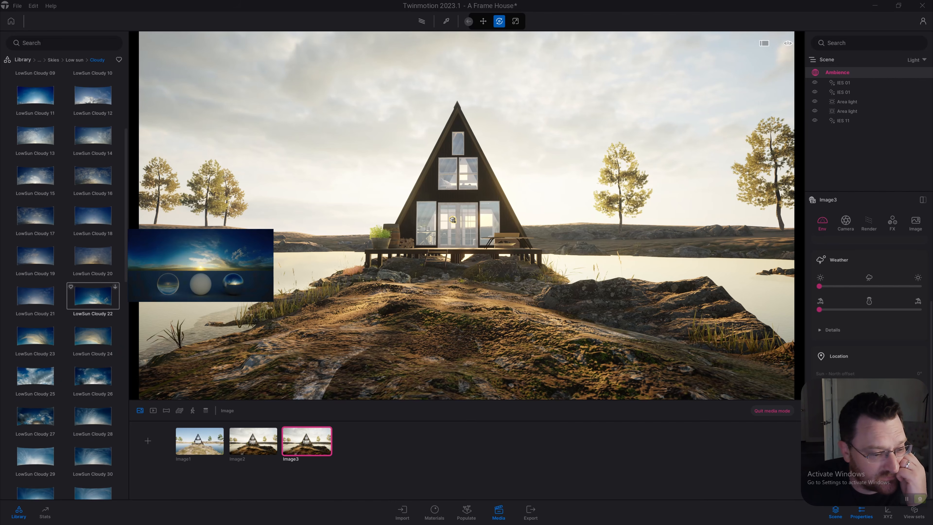
scroll(93, 296, down, 2)
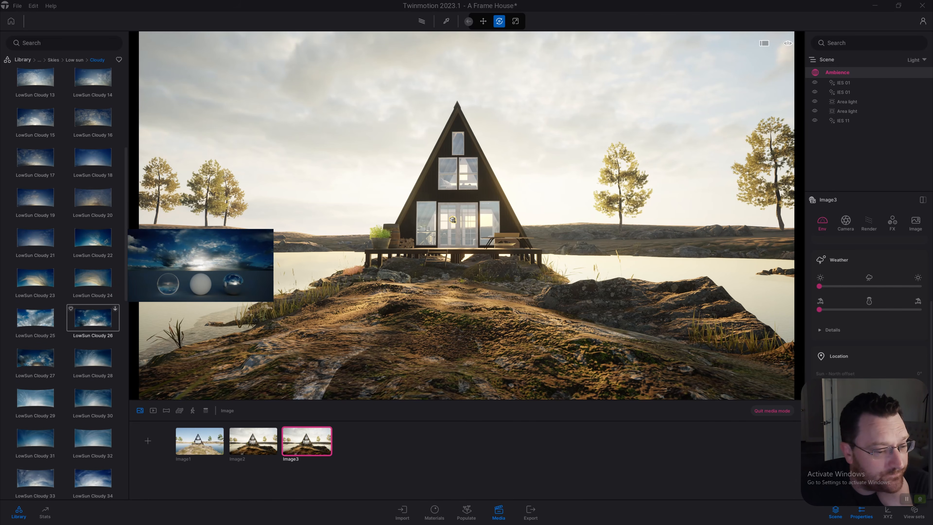
click(115, 308)
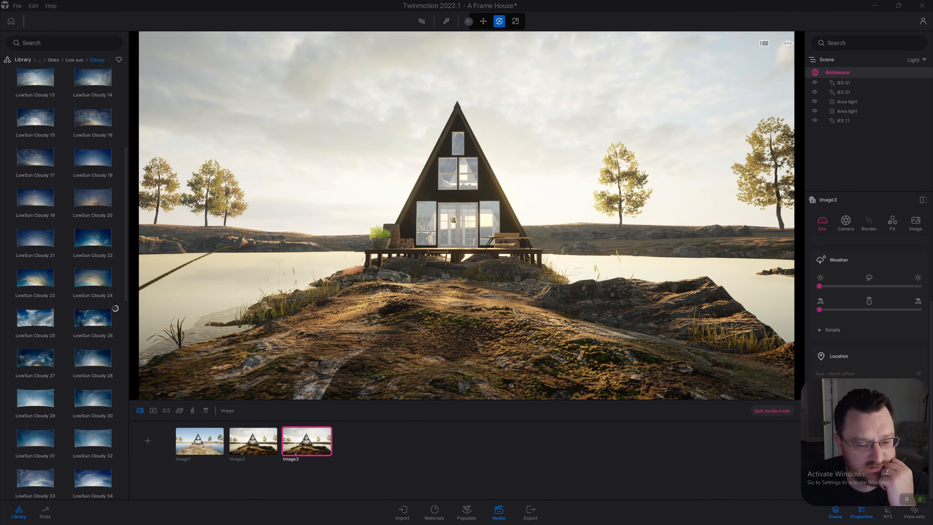
Apply the downloaded low-sun cloudy sky to the third image
mouse_move(93, 318)
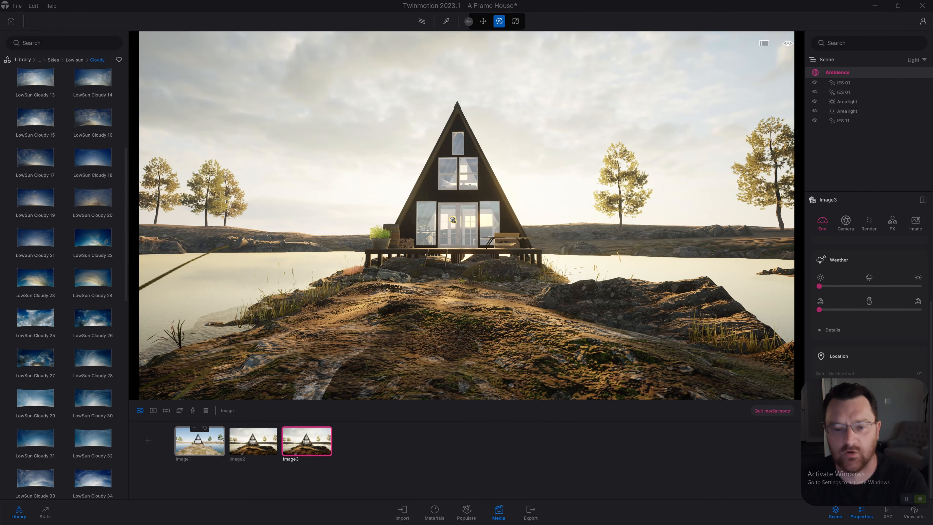
mouse_move(92, 238)
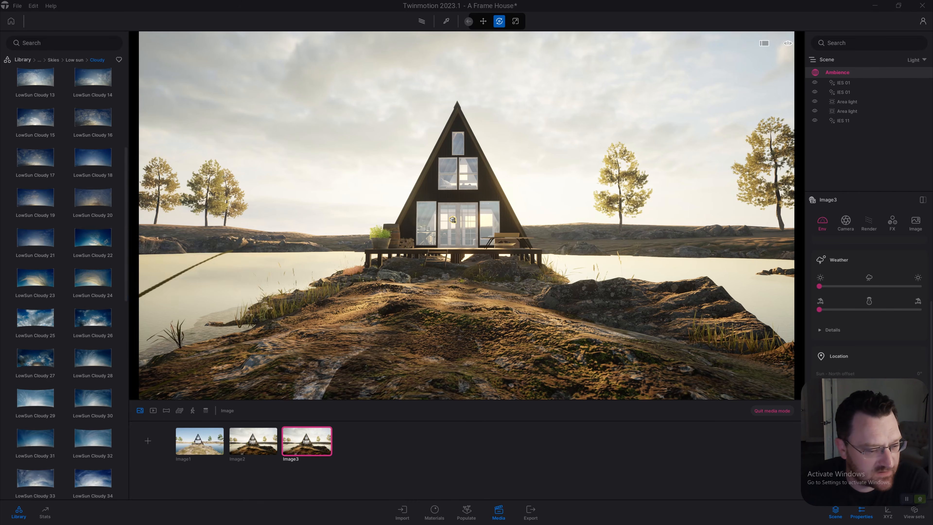
mouse_move(93, 398)
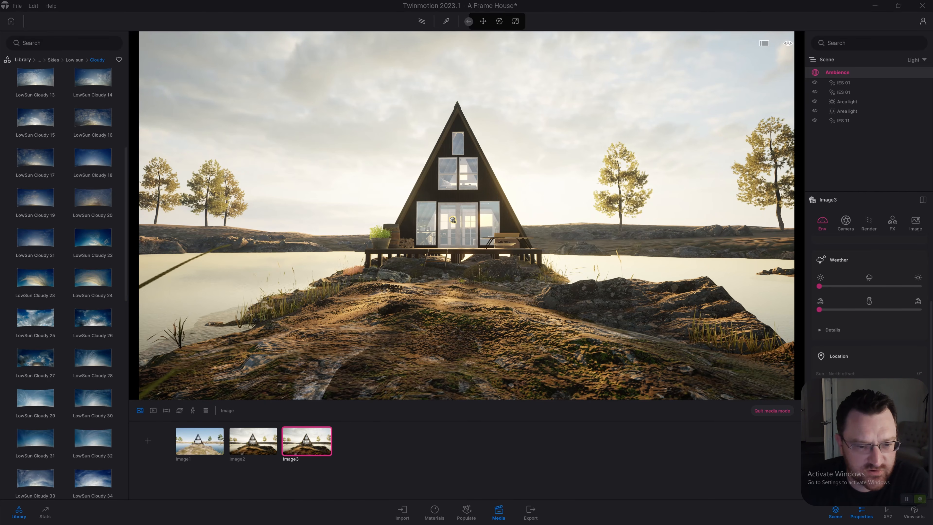
drag(453, 219, 452, 219)
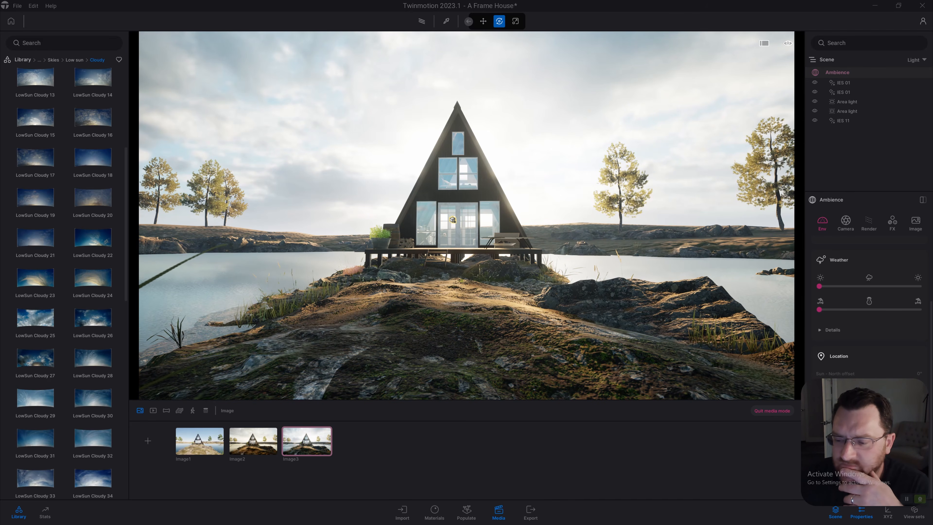
Compare the skies of the second and third images, and turn on path tracing for the second image
click(253, 441)
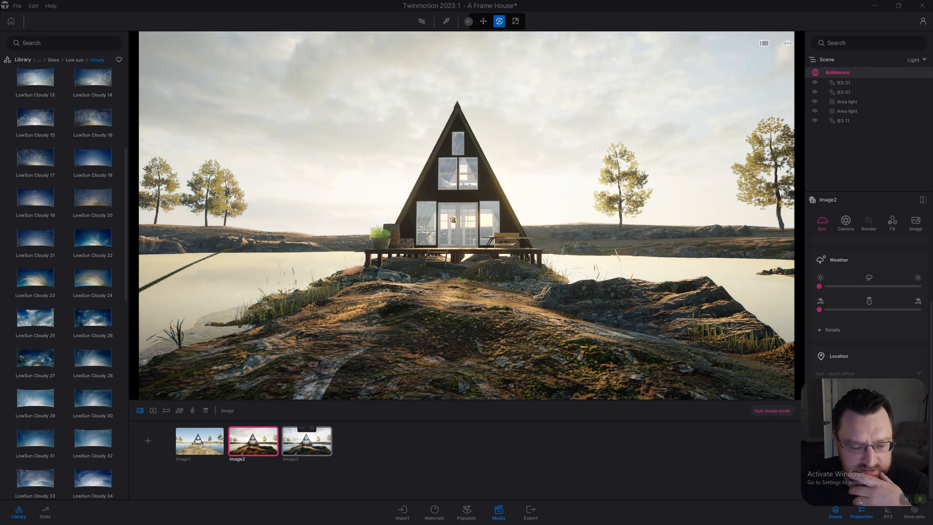
click(307, 441)
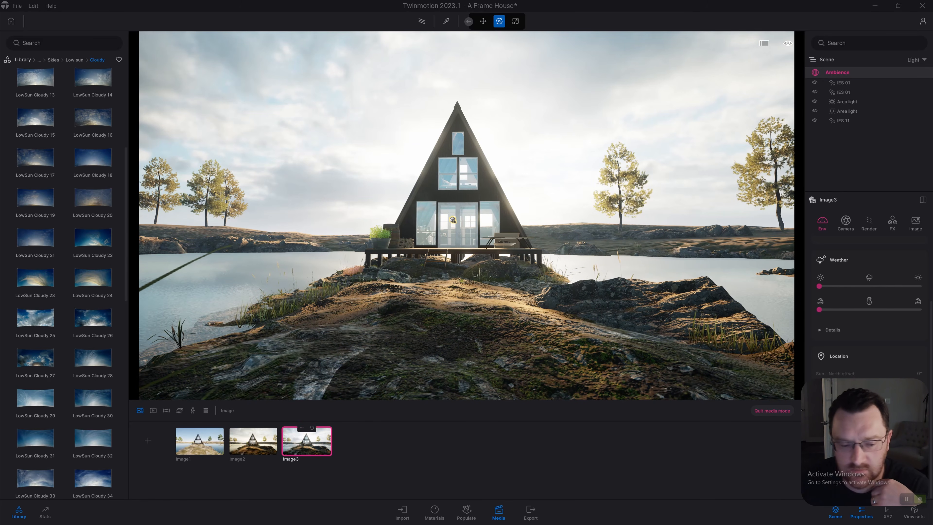
click(253, 441)
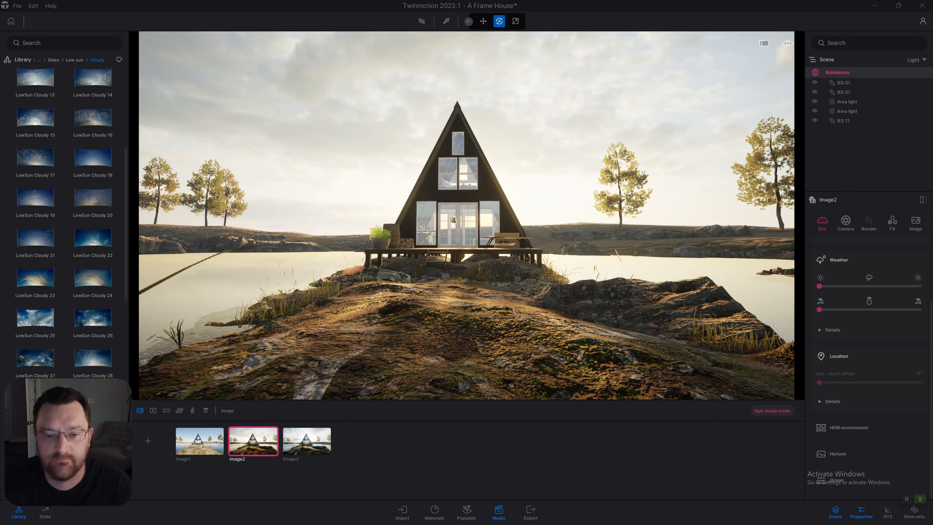
key(r)
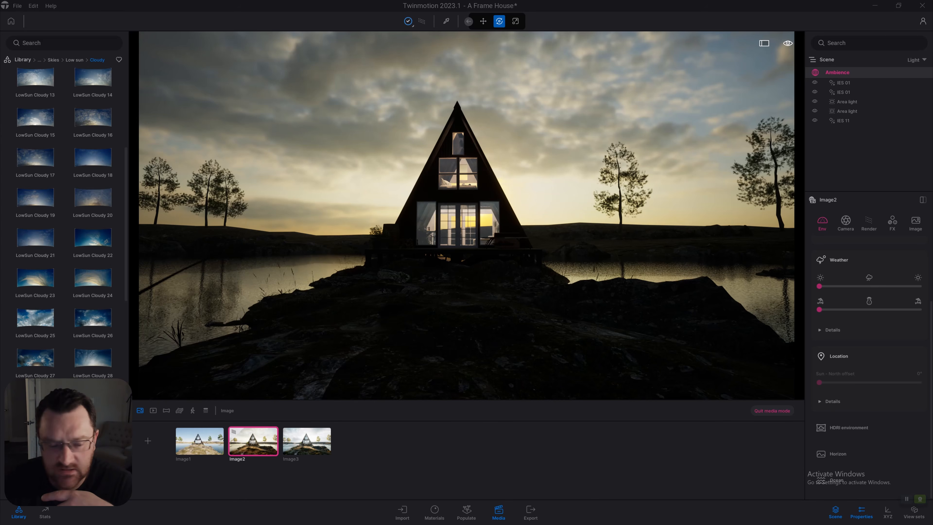
mouse_move(253, 440)
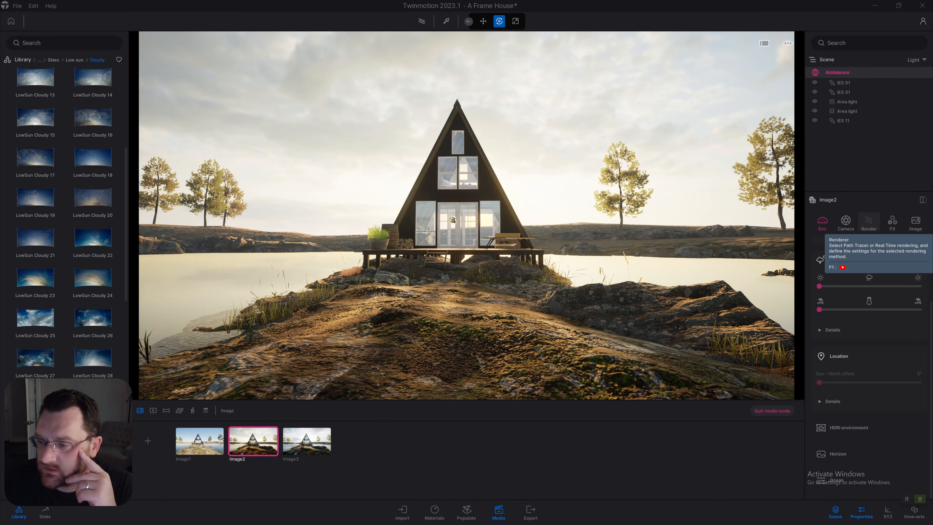
click(868, 221)
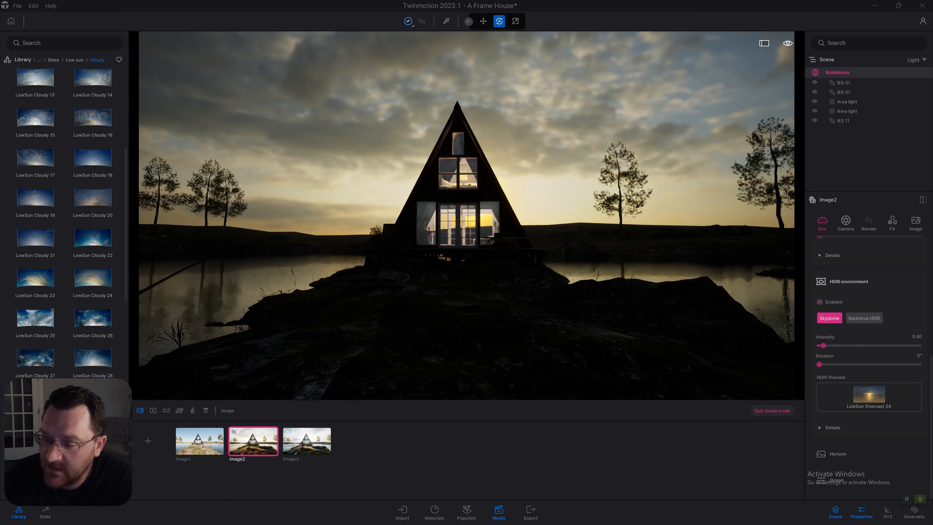
Review the second image's path tracer quality settings and its detailed global lighting settings
click(845, 223)
click(868, 223)
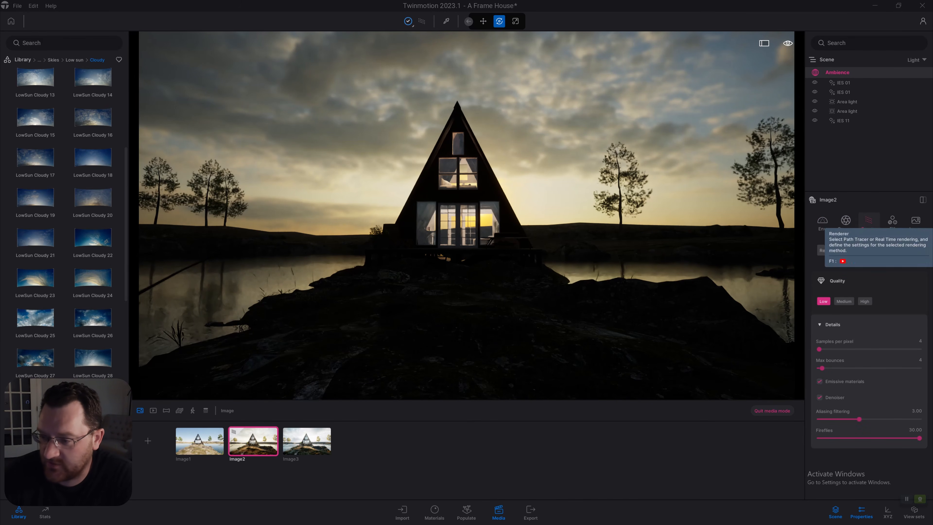
click(822, 221)
scroll(870, 367, up, 5)
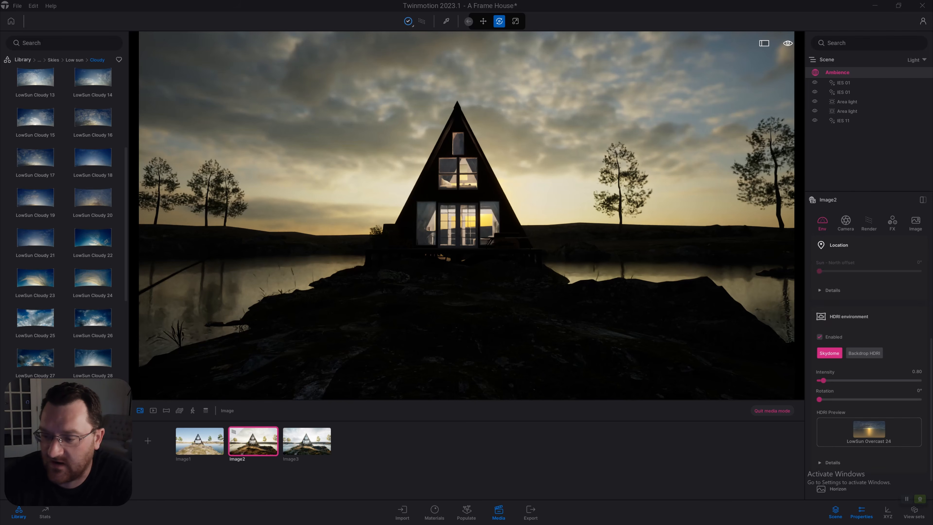
scroll(870, 368, up, 1)
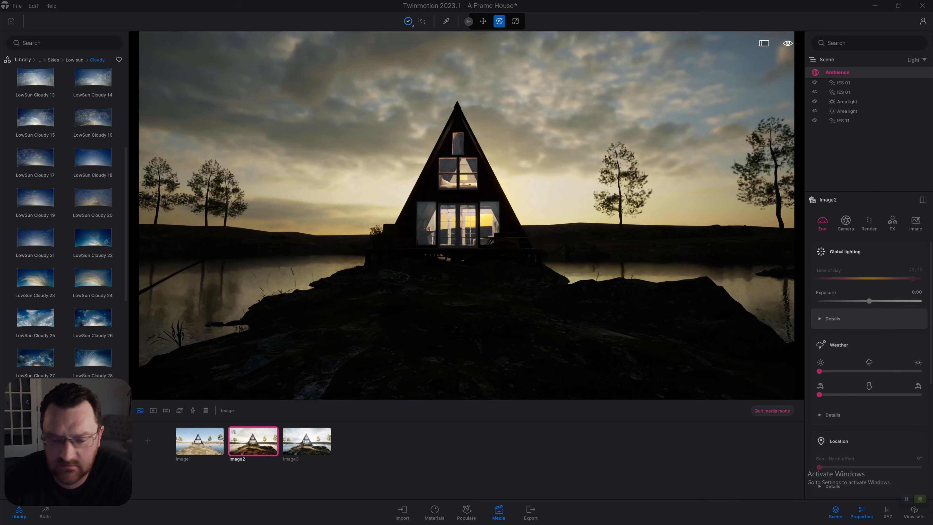
click(829, 319)
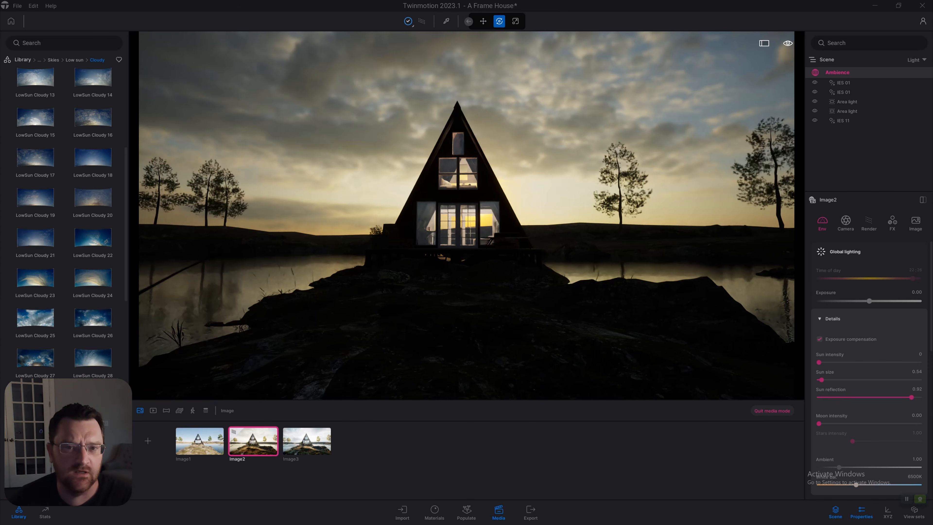
scroll(868, 367, down, 1)
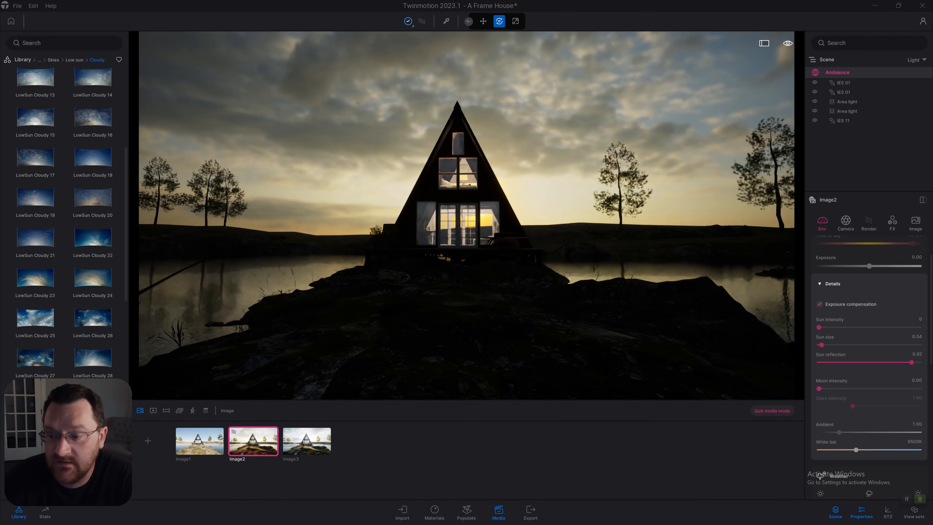
Set the HDRI environment intensity of the second image to 8
scroll(869, 368, down, 5)
scroll(869, 367, down, 4)
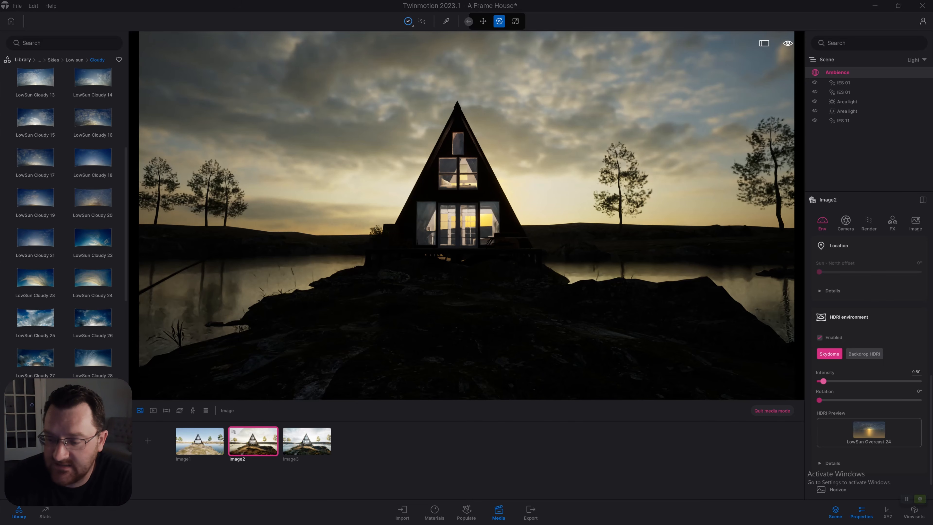
drag(823, 381, 857, 381)
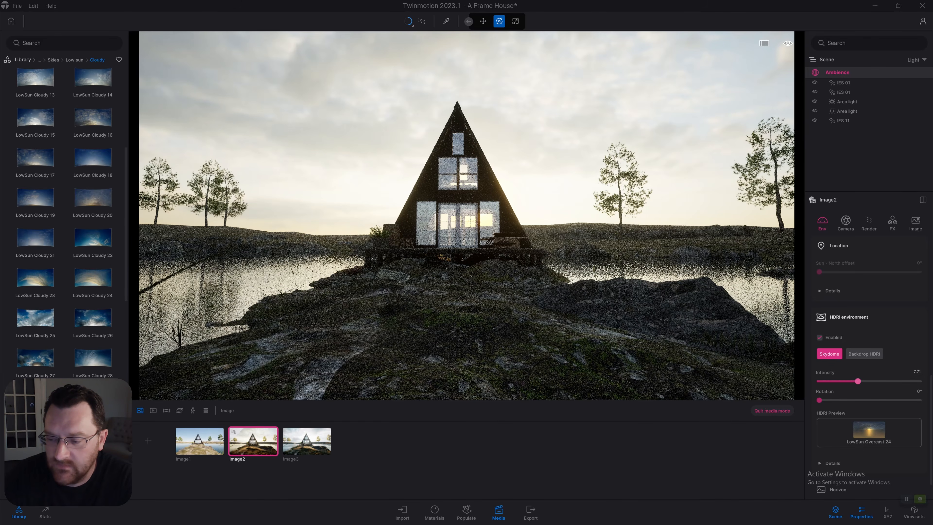
drag(857, 381, 857, 381)
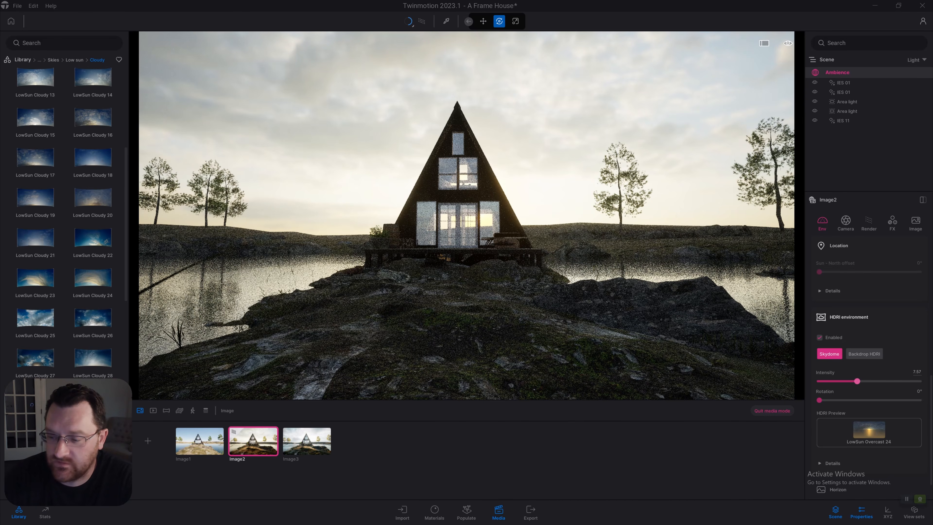
click(916, 372)
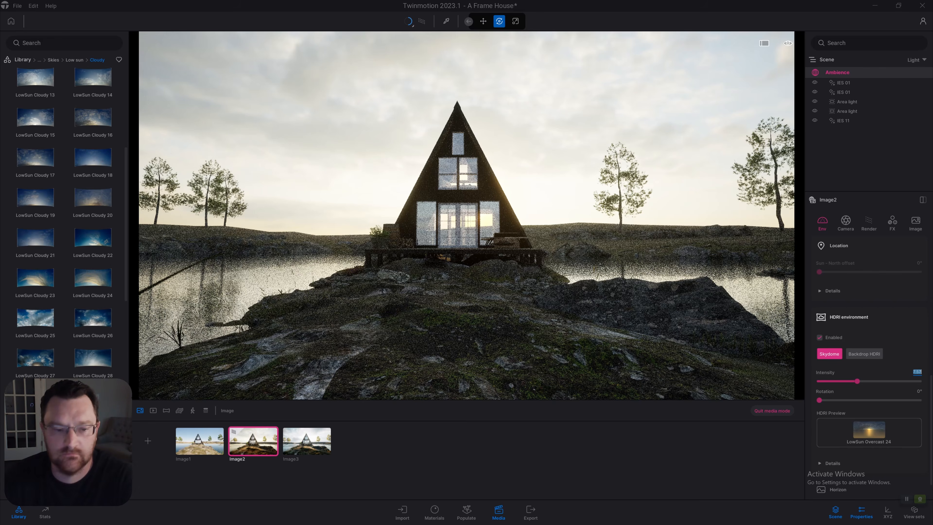
text(8)
key(Return)
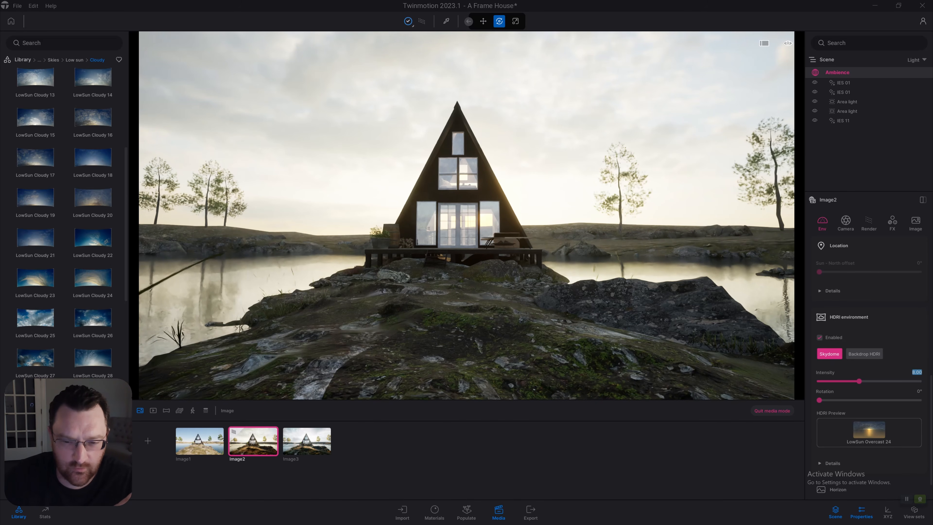
Rotate the second image's HDRI environment to about 215°
drag(818, 400, 852, 399)
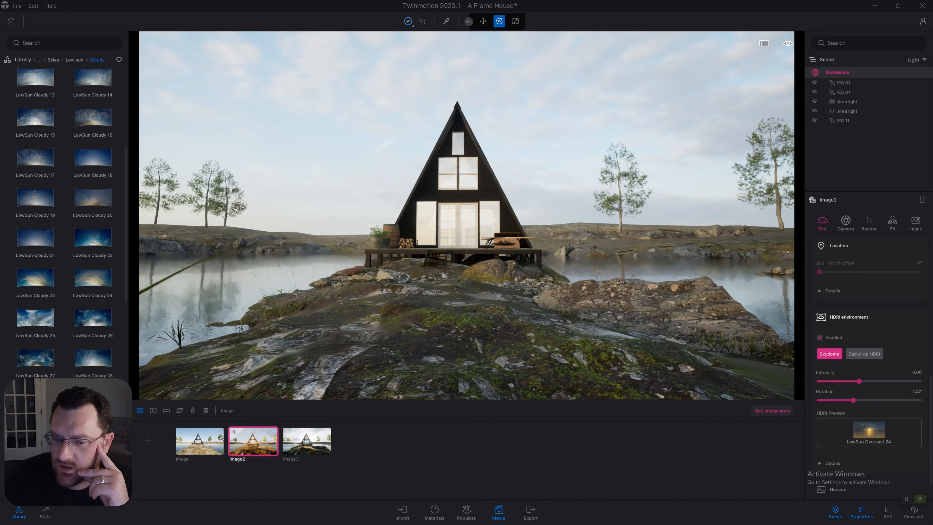
drag(853, 399, 878, 400)
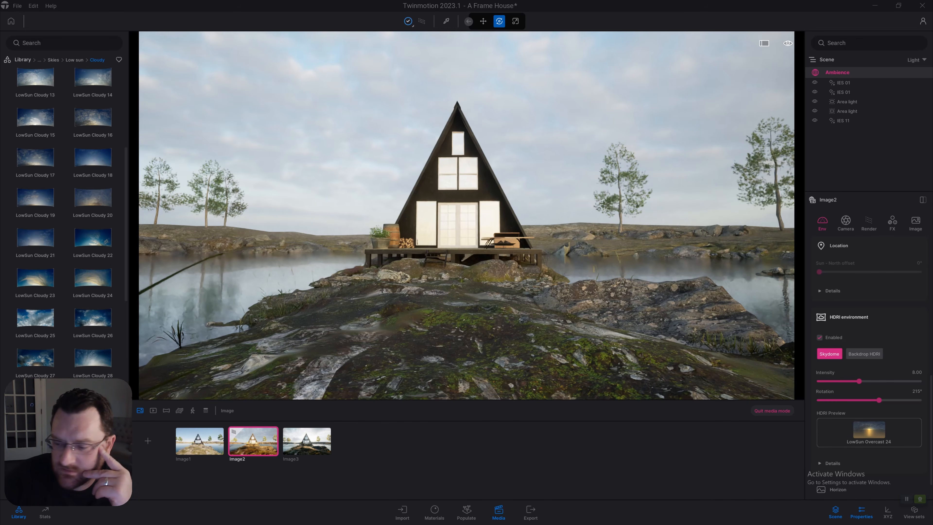
Reduce the second image's HDRI environment intensity to 5
drag(858, 381, 846, 381)
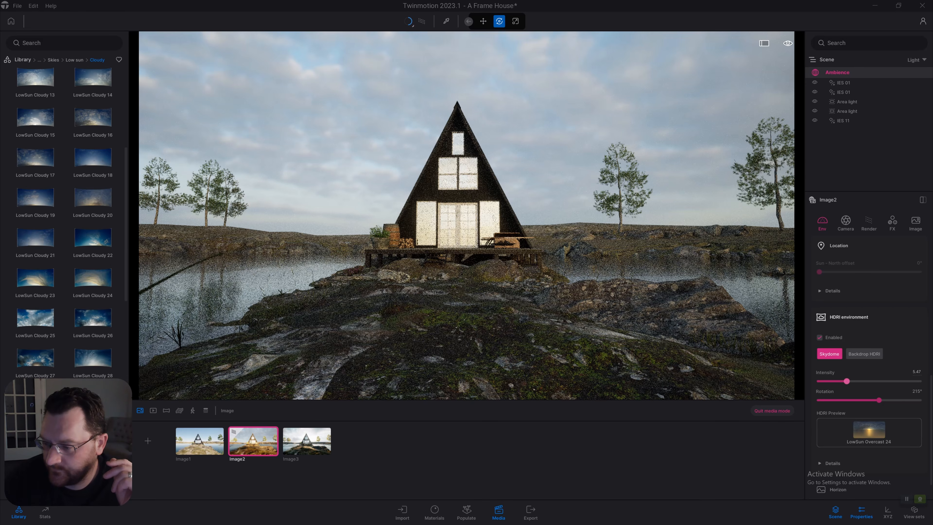
click(916, 371)
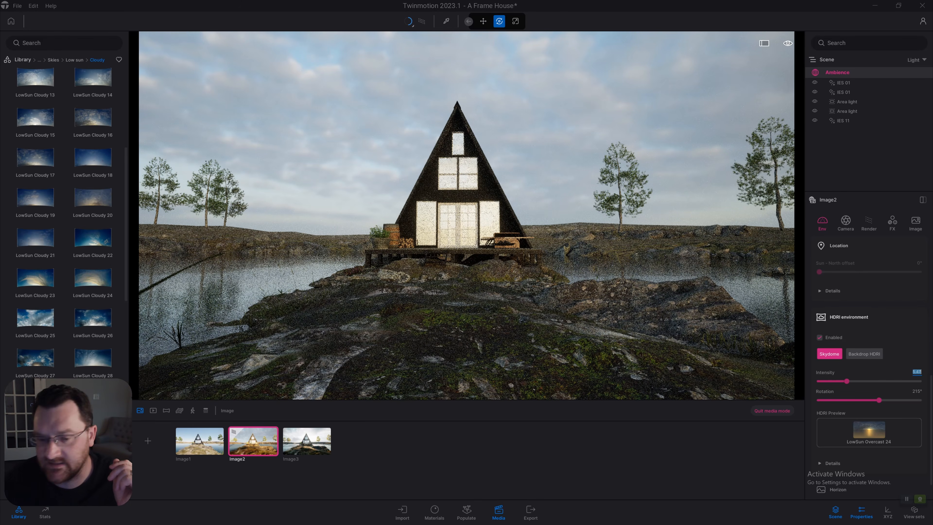
text(5)
key(Return)
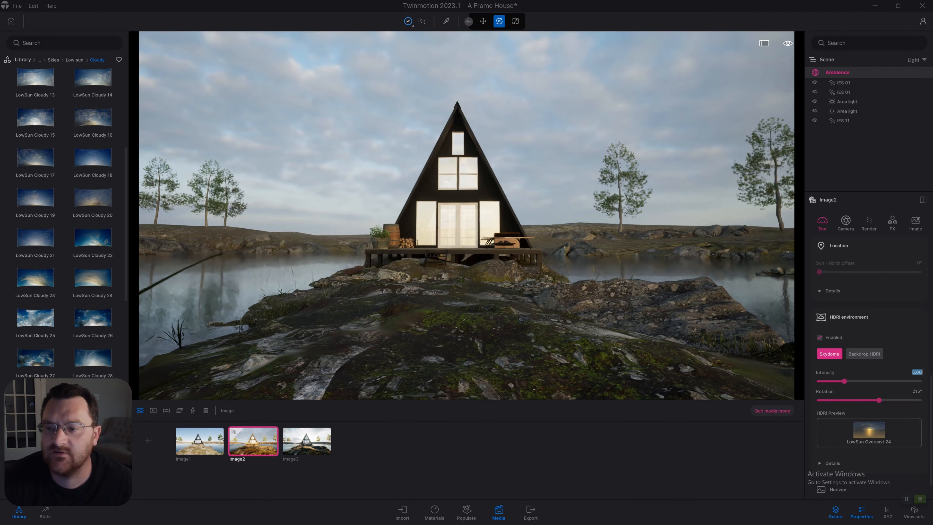
Try a much higher exposure on the second image, including a value of 5, and reset the exposure to 0
scroll(868, 291, up, 3)
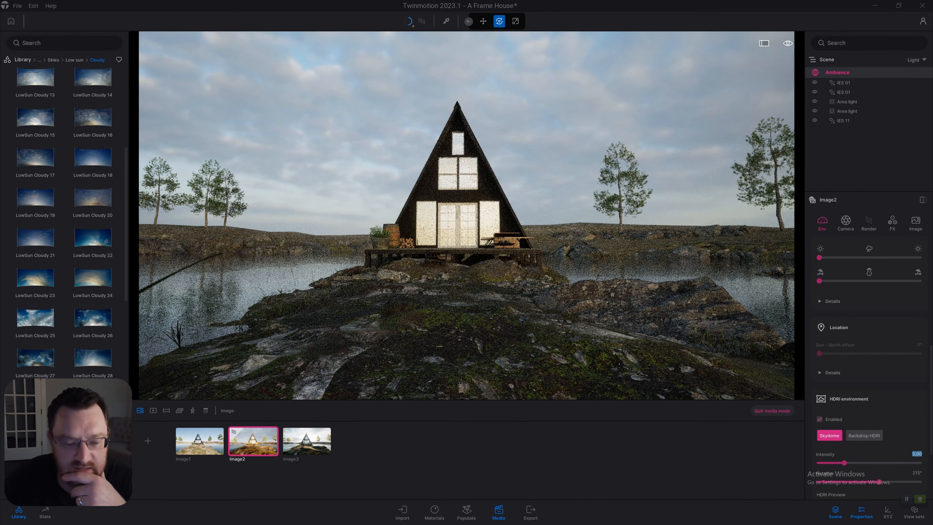
scroll(466, 215, up, 1)
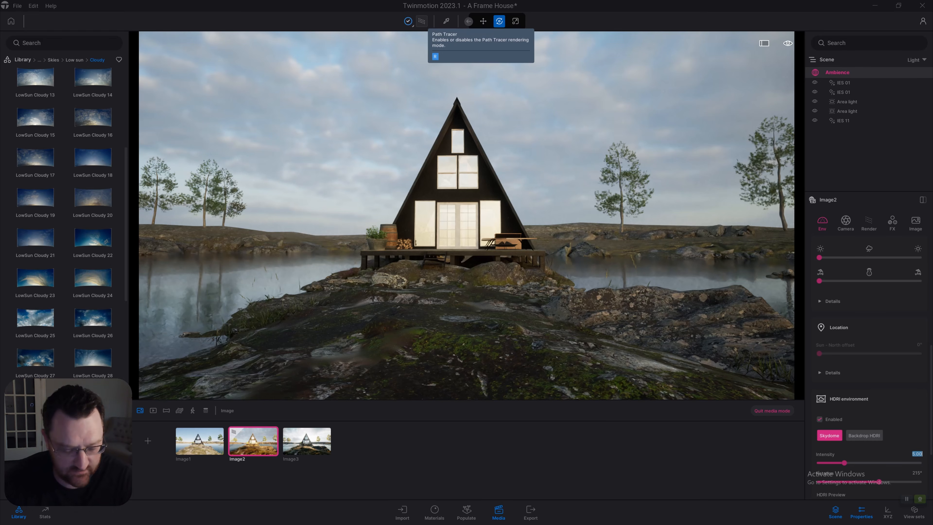
key(ctrl+s)
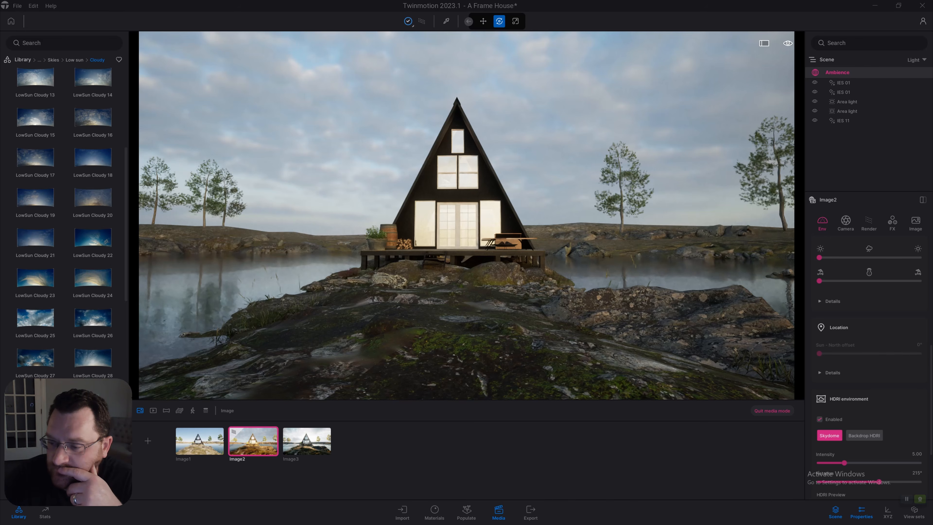
scroll(869, 367, up, 5)
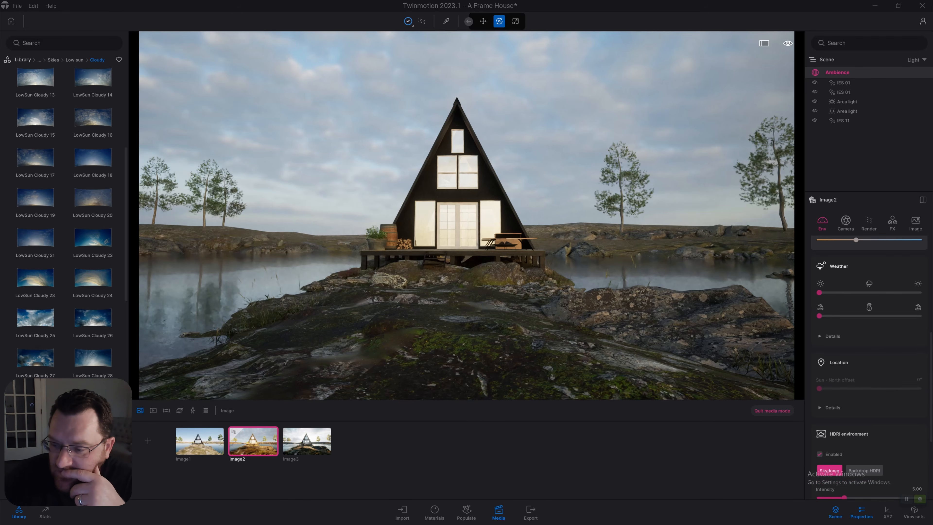
scroll(869, 367, up, 1)
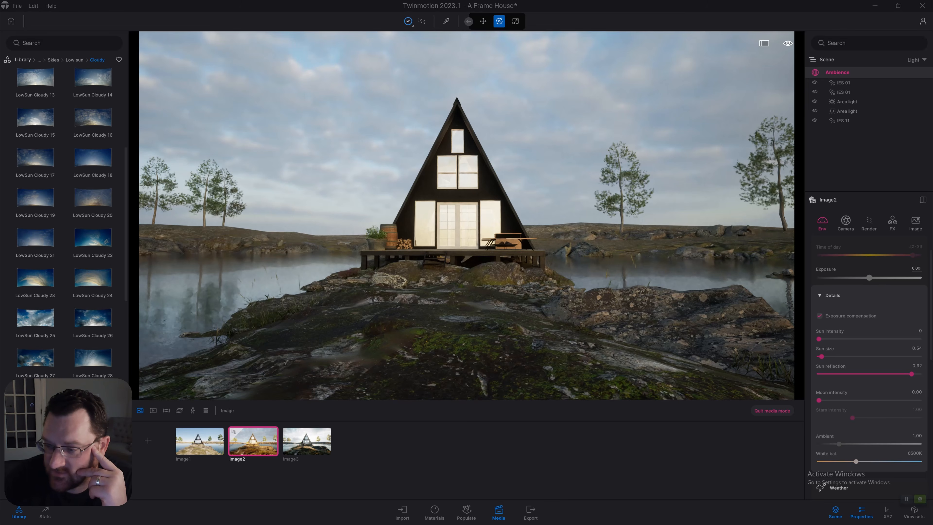
drag(869, 278, 910, 277)
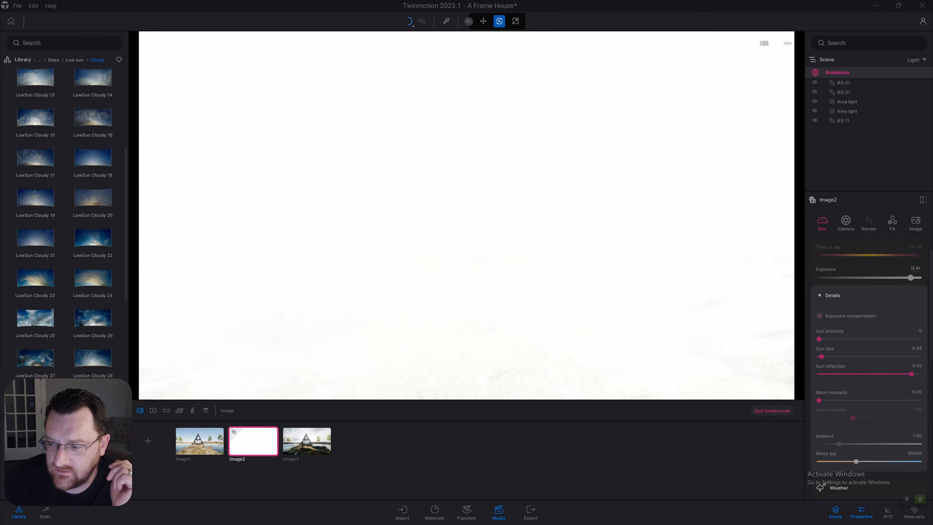
click(915, 267)
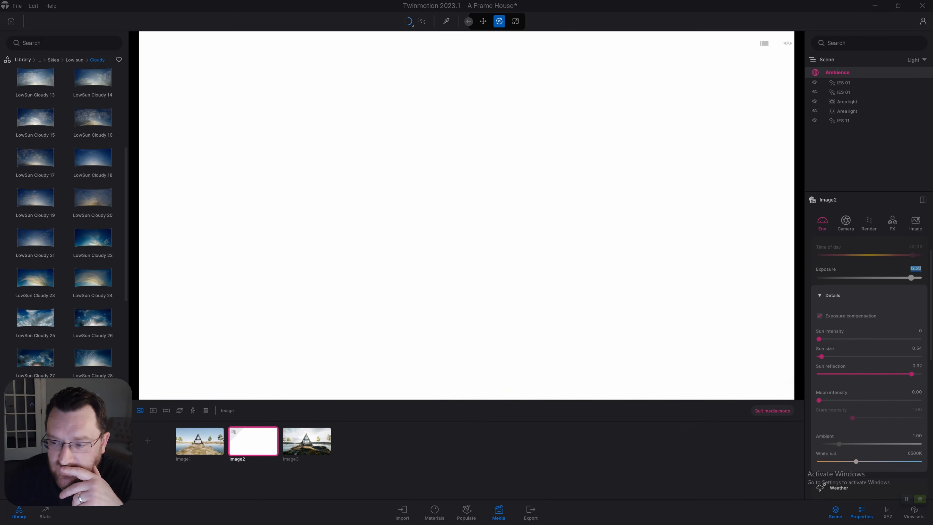
text(5)
key(Return)
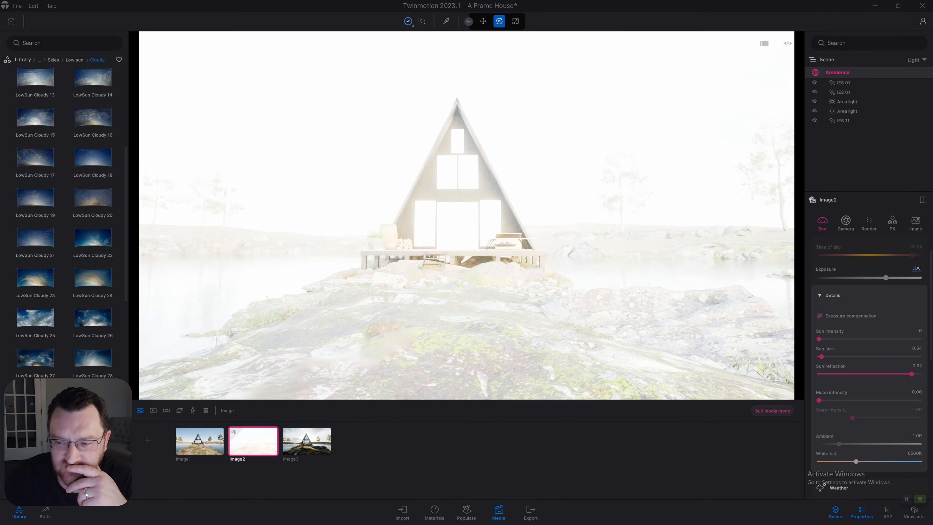
text(0)
key(Return)
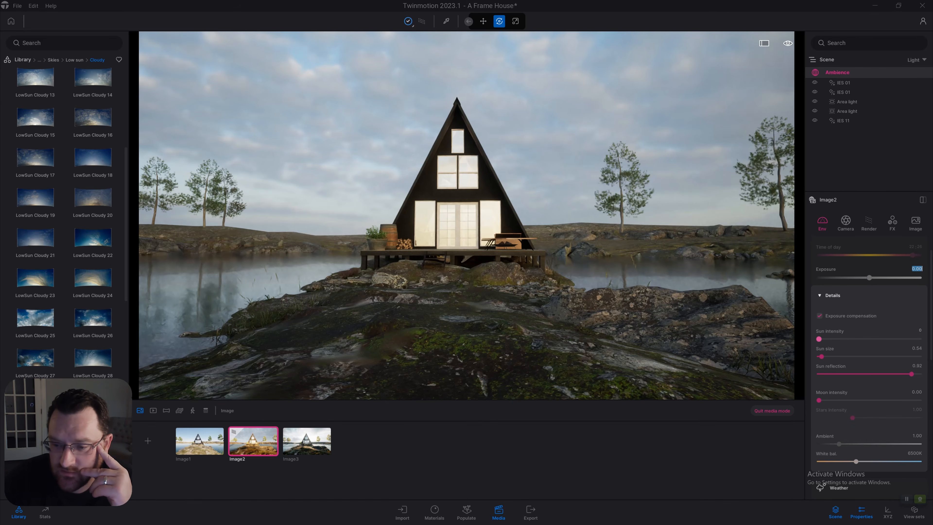
Set the second image's sun intensity to 13 and its sun size to about 16.33
drag(818, 338, 844, 338)
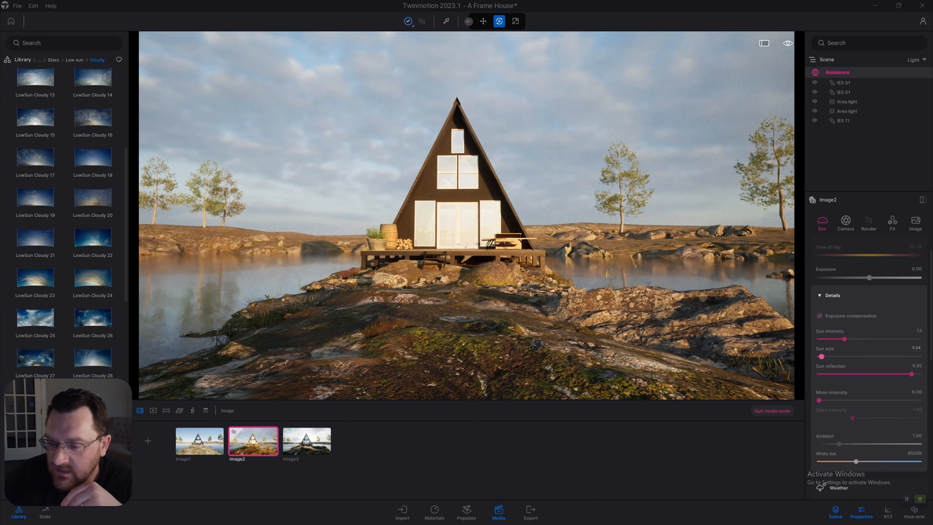
drag(821, 356, 823, 356)
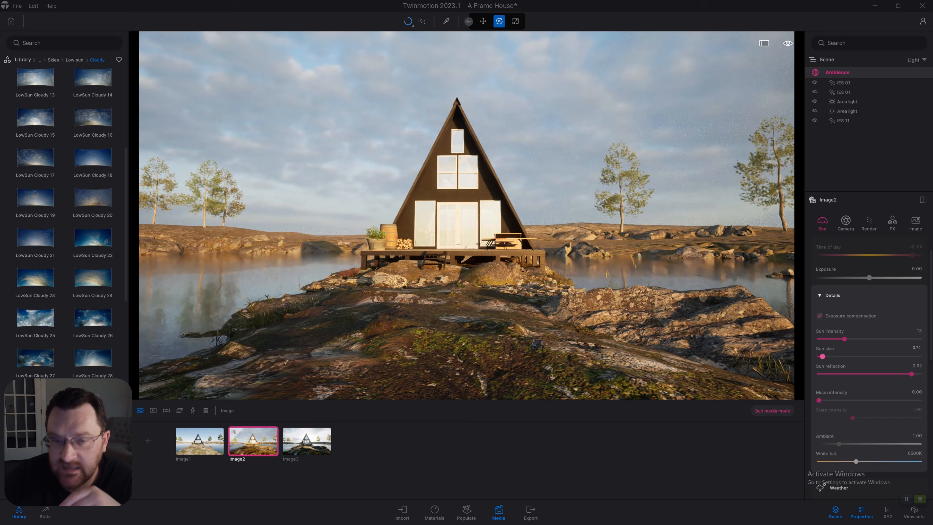
drag(822, 356, 900, 356)
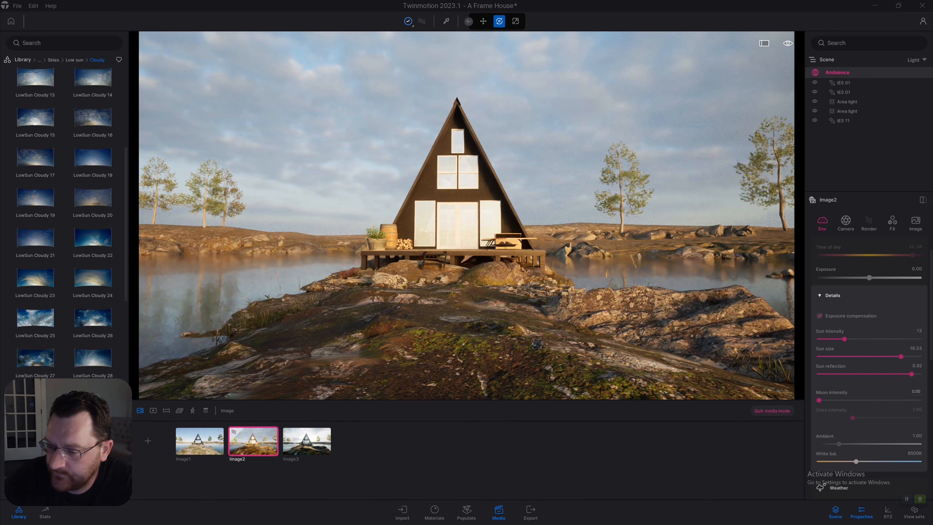
Try different white balance values on the second image and set a warmer one of about 8511K
scroll(868, 368, down, 4)
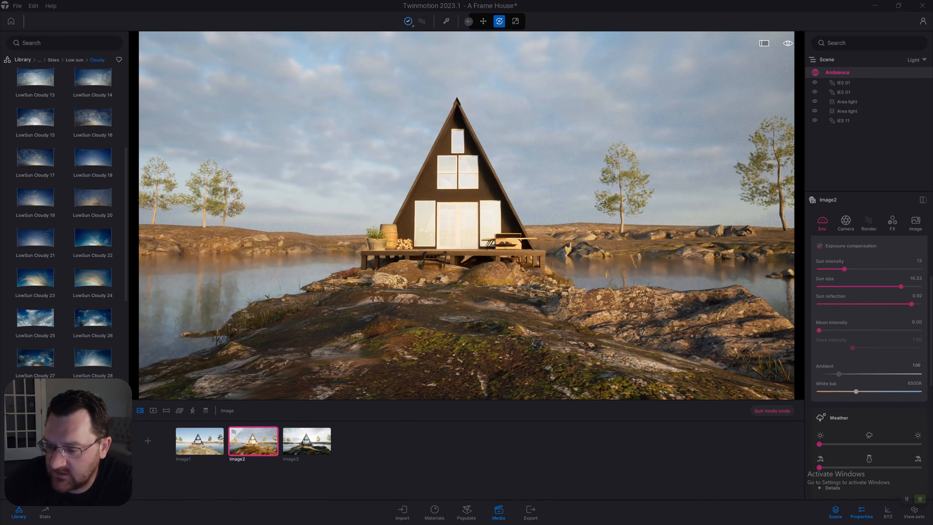
drag(856, 391, 912, 391)
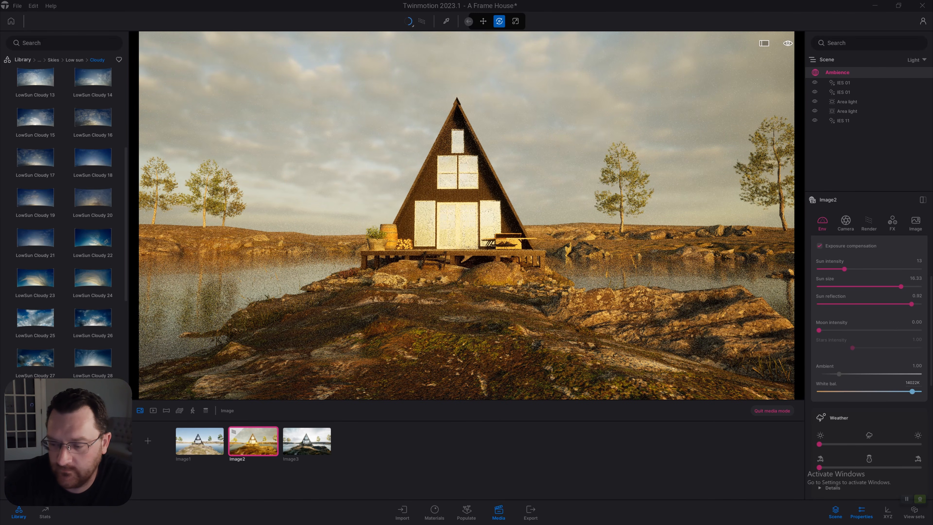
drag(912, 391, 860, 391)
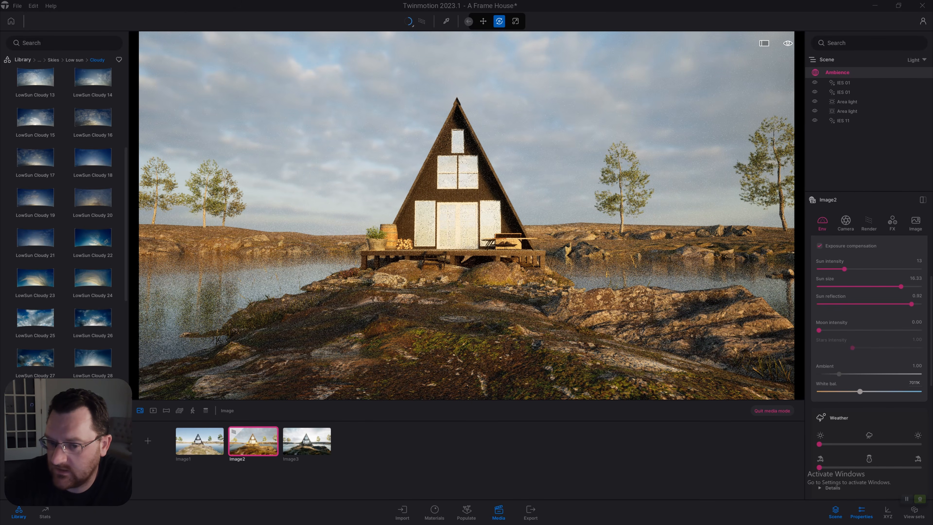
drag(859, 391, 871, 391)
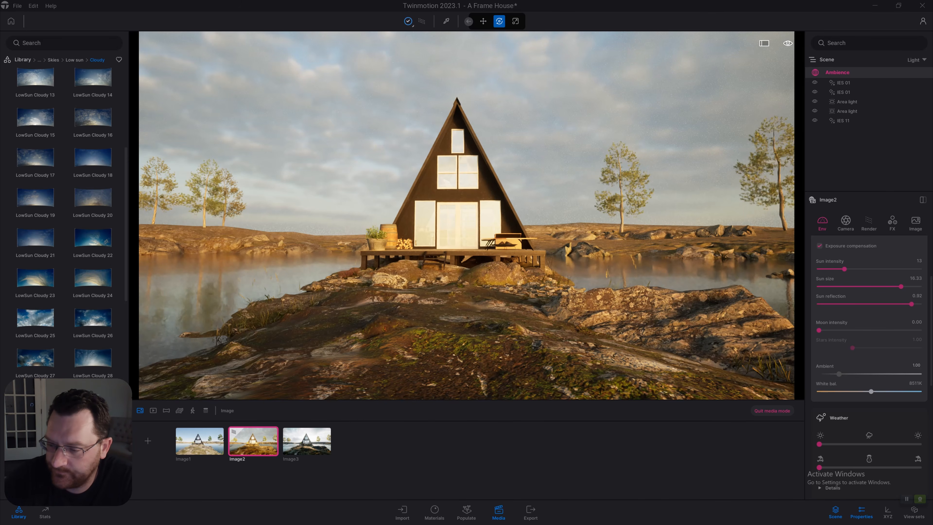
Test the second image's ambient lighting with and without path tracing, and set Ambient to about 1.49
drag(839, 373, 838, 374)
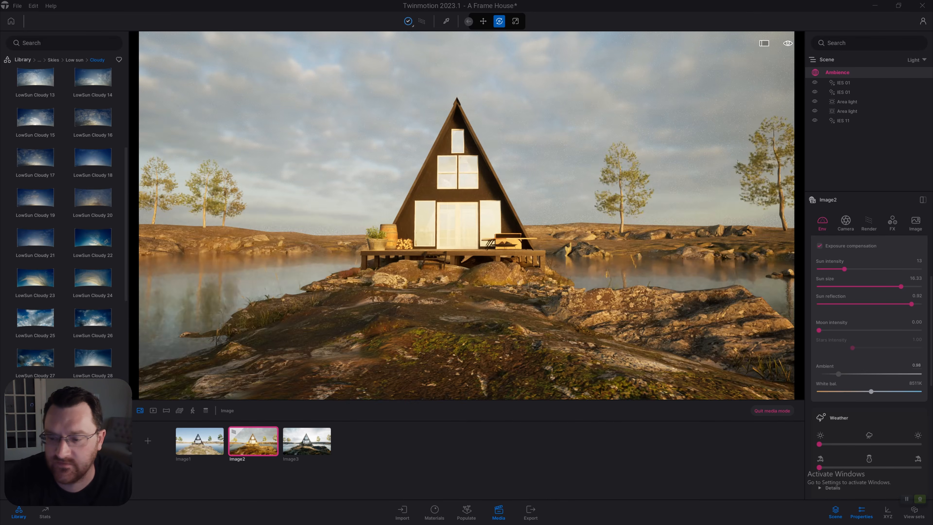
key(r)
drag(867, 374, 839, 373)
key(r)
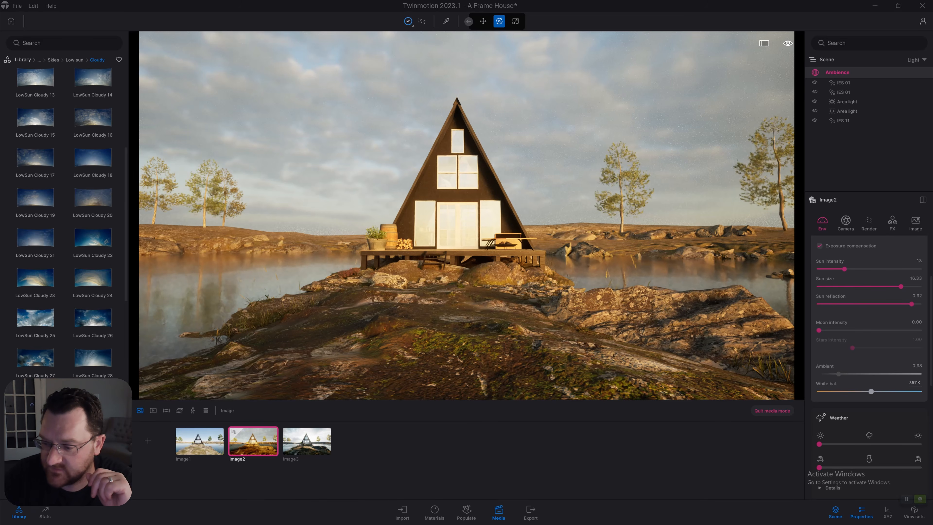
drag(838, 374, 848, 373)
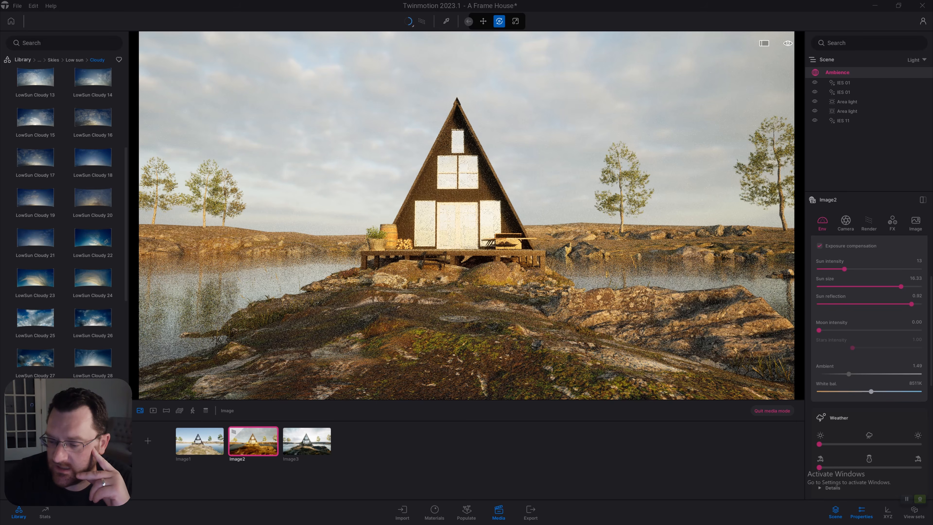
Rotate the second image's HDRI environment to about 138°
scroll(868, 364, down, 1)
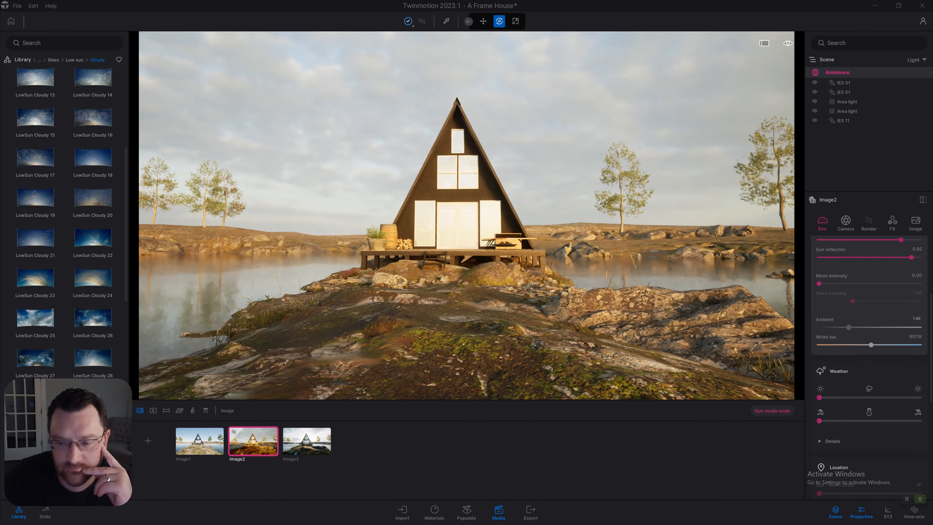
scroll(868, 368, down, 4)
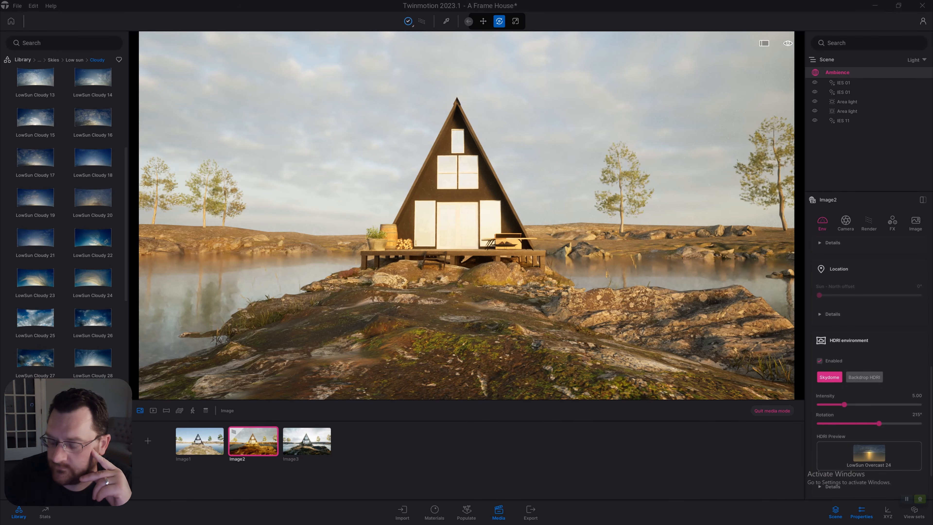
drag(879, 423, 857, 424)
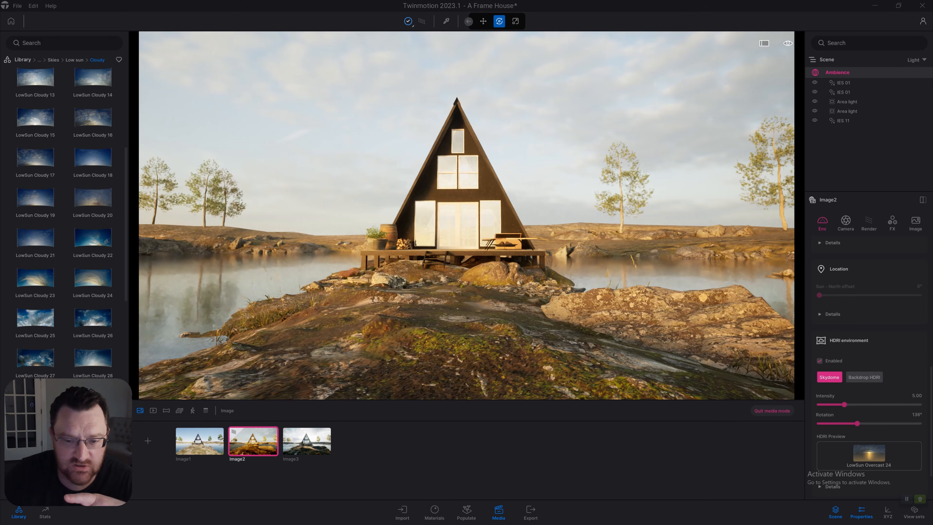
Look around the scene without path tracing to check the sun's position relative to the house, and restore the second image's saved view
right_drag(466, 215, 183, 217)
key(r)
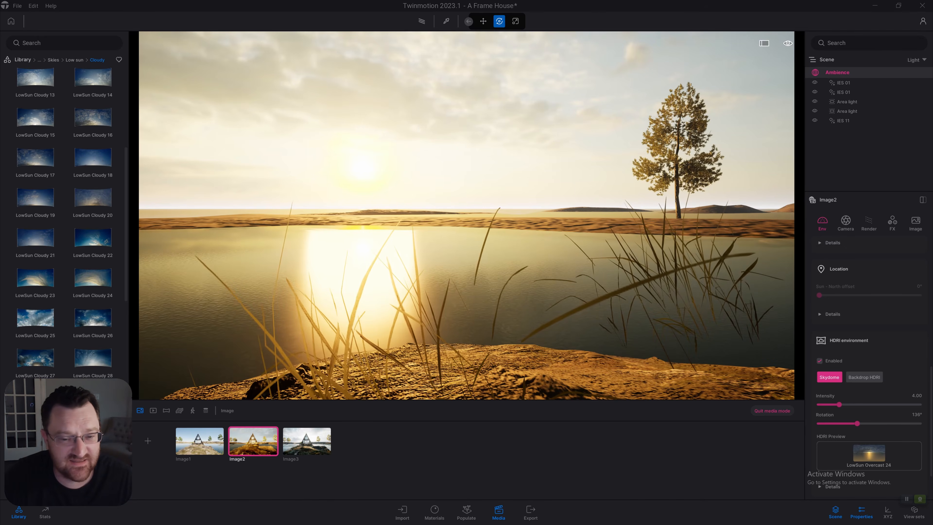
right_drag(467, 215, 184, 212)
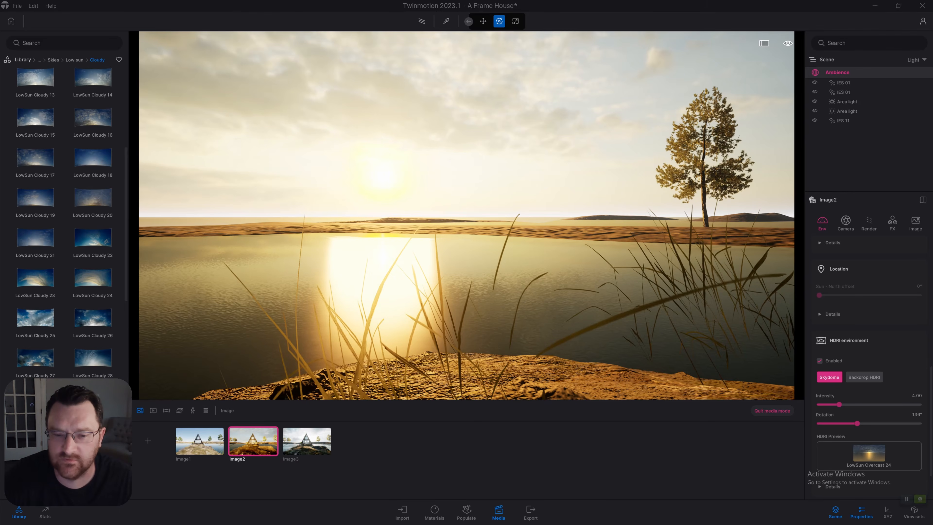
right_drag(466, 215, 743, 215)
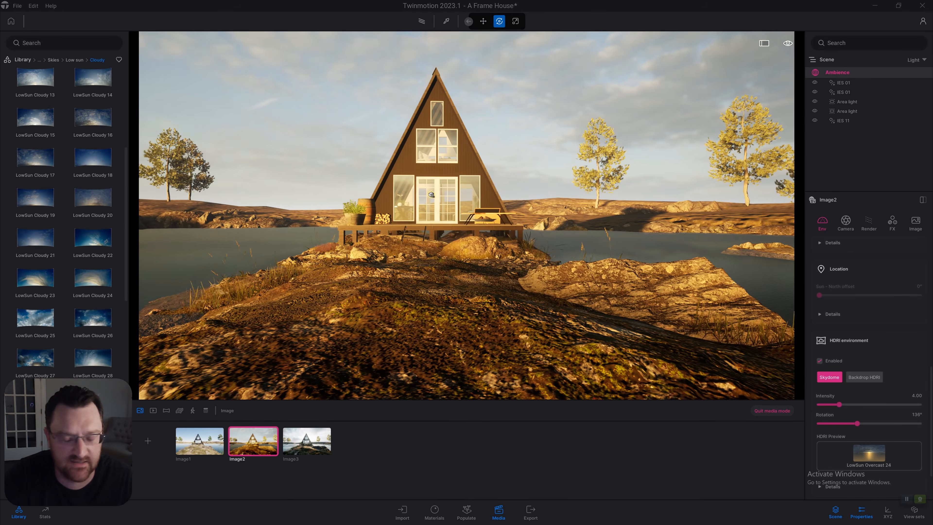
right_drag(431, 194, 790, 180)
right_drag(466, 215, 345, 215)
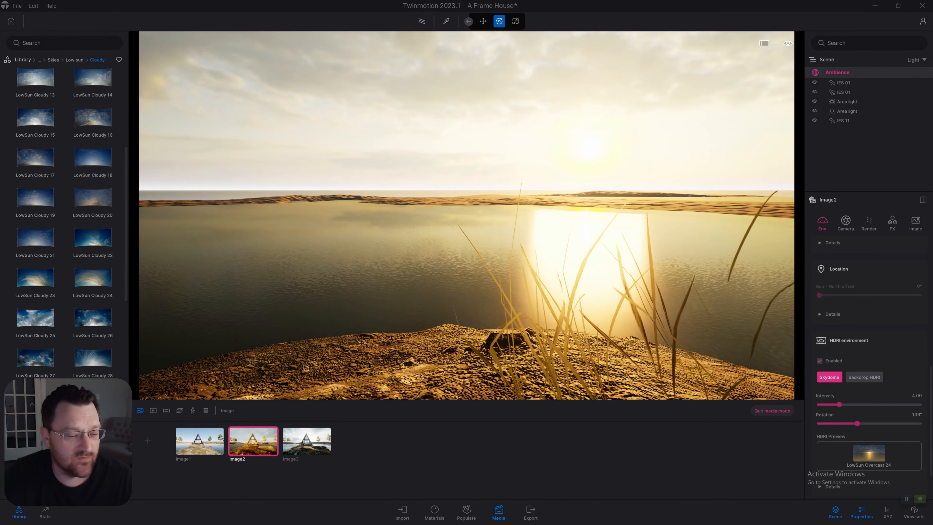
right_drag(467, 215, 749, 195)
right_drag(467, 215, 489, 217)
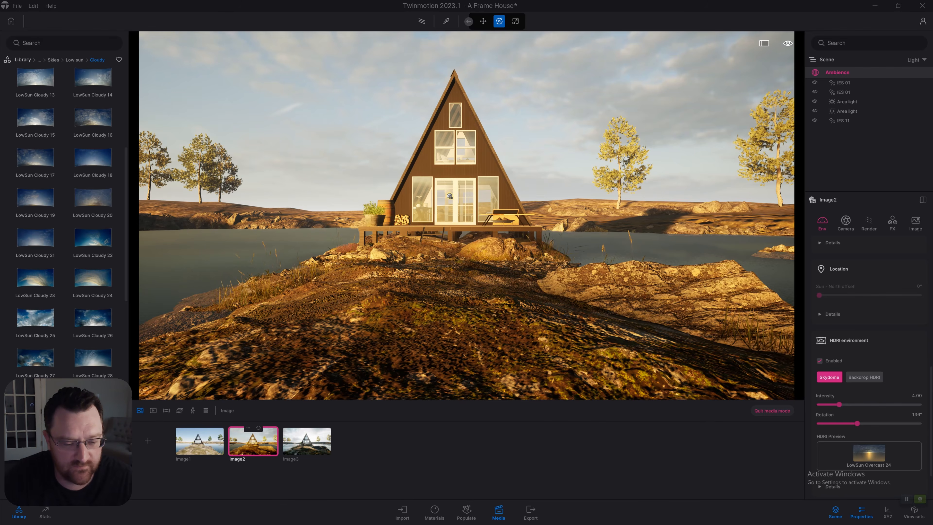
click(253, 441)
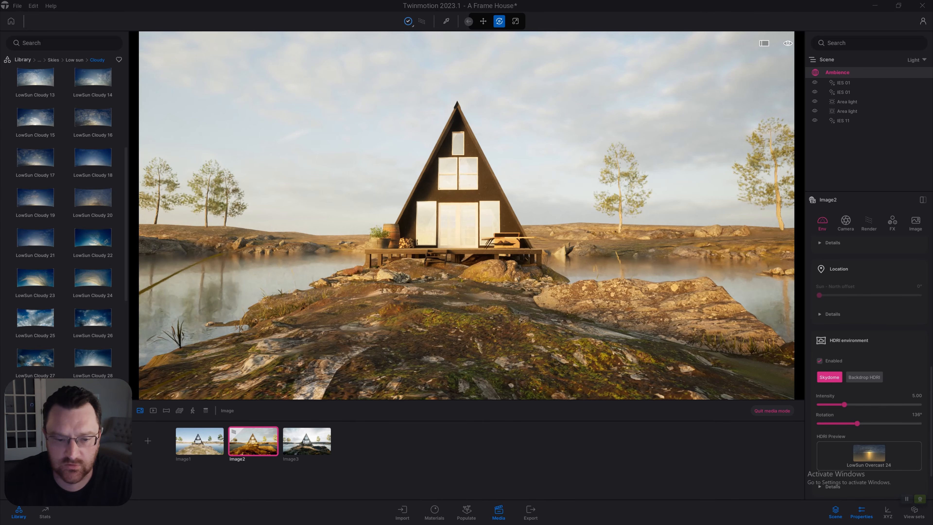
Turn on path tracing for the third image and compare its lighting with the second image
click(307, 441)
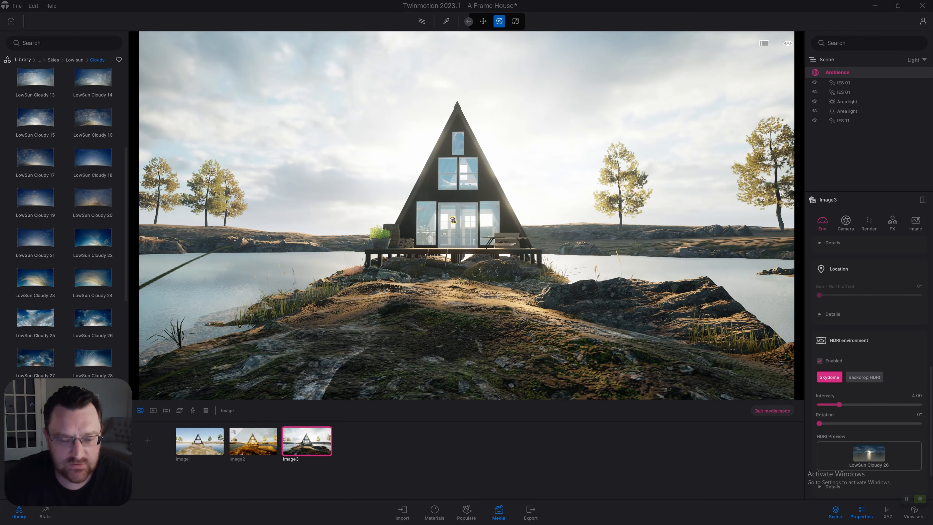
key(r)
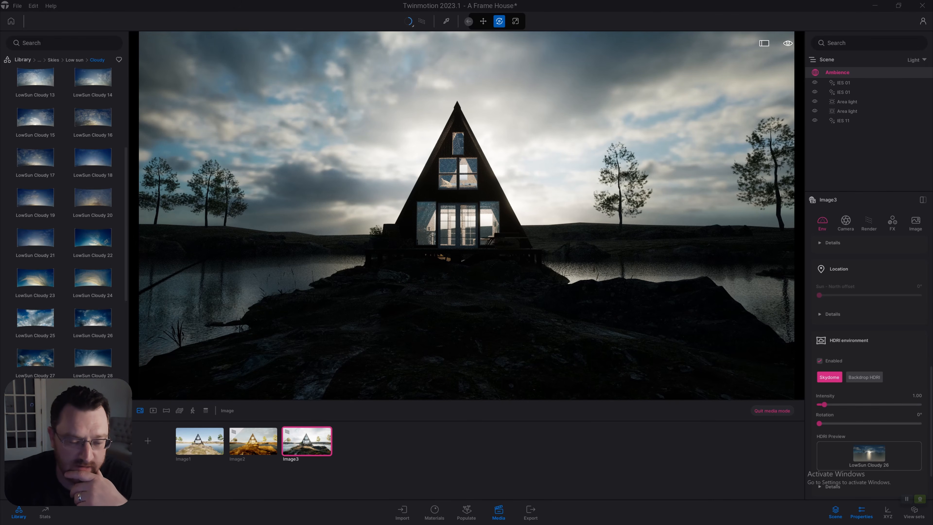
click(253, 440)
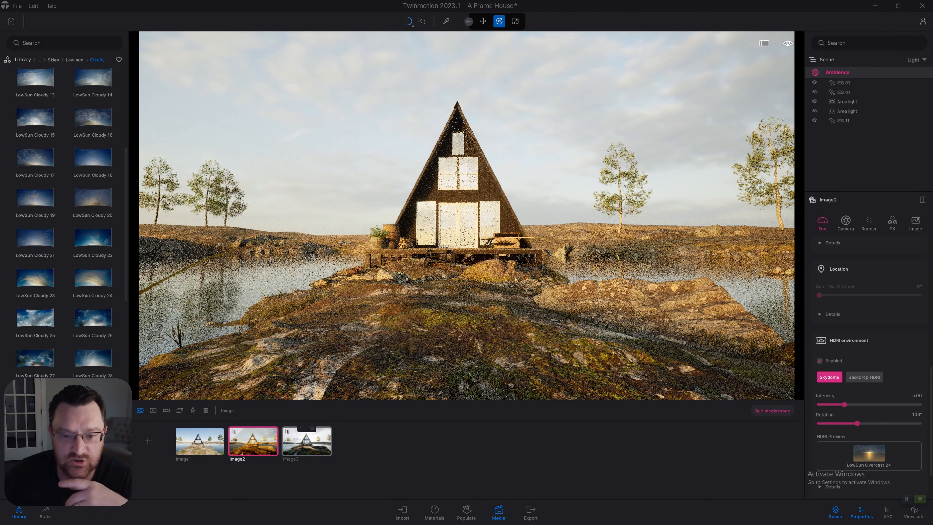
click(306, 441)
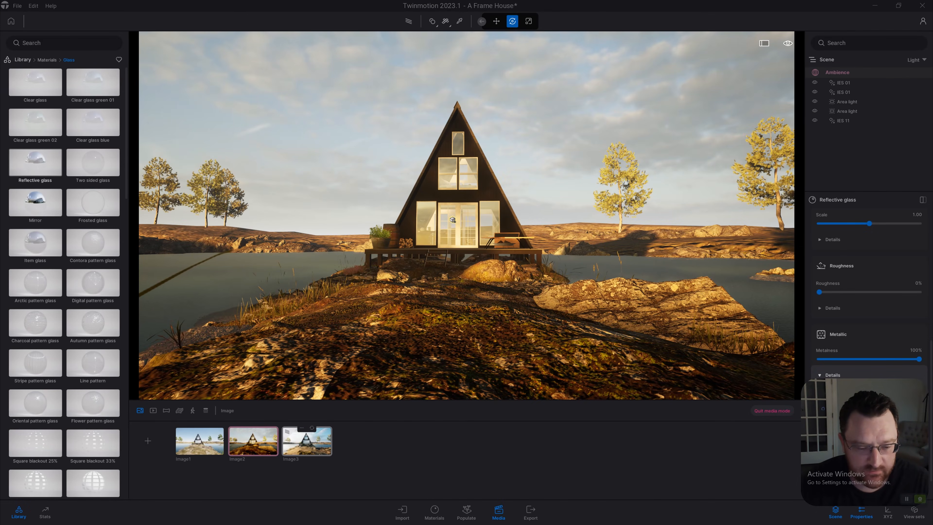
Rotate the Austrian Pines at the far right and far left edges of the third image's view
click(306, 441)
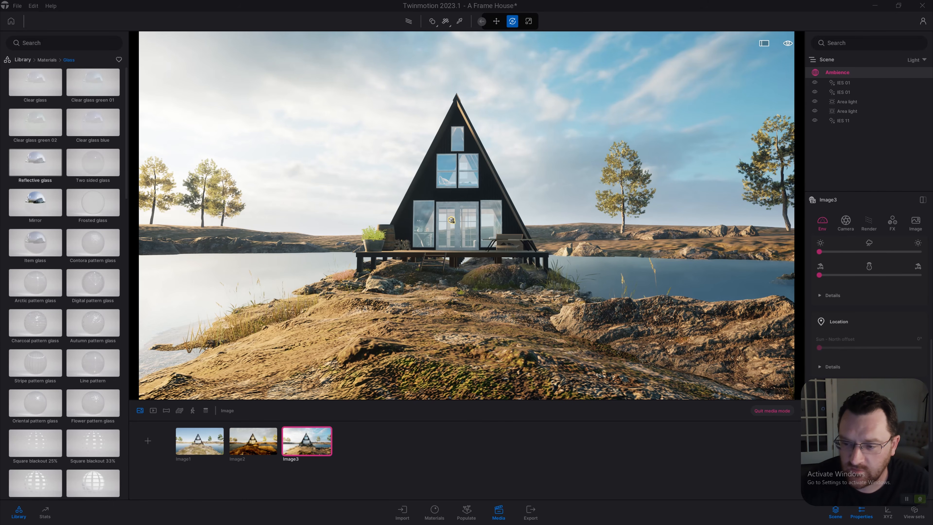
click(786, 216)
drag(775, 231, 754, 231)
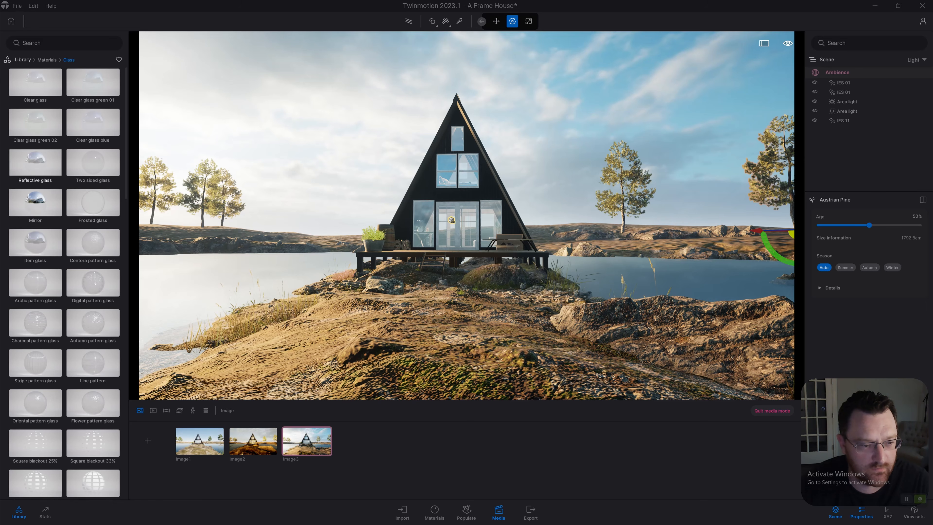
click(148, 217)
drag(144, 223, 172, 224)
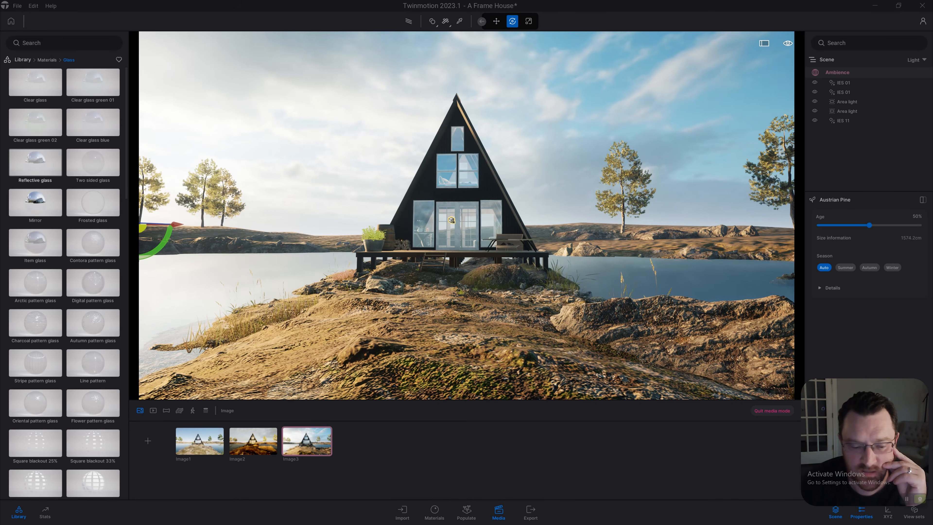
Hide the asset library, deselect the pine and review the third image's global lighting settings
mouse_move(35, 123)
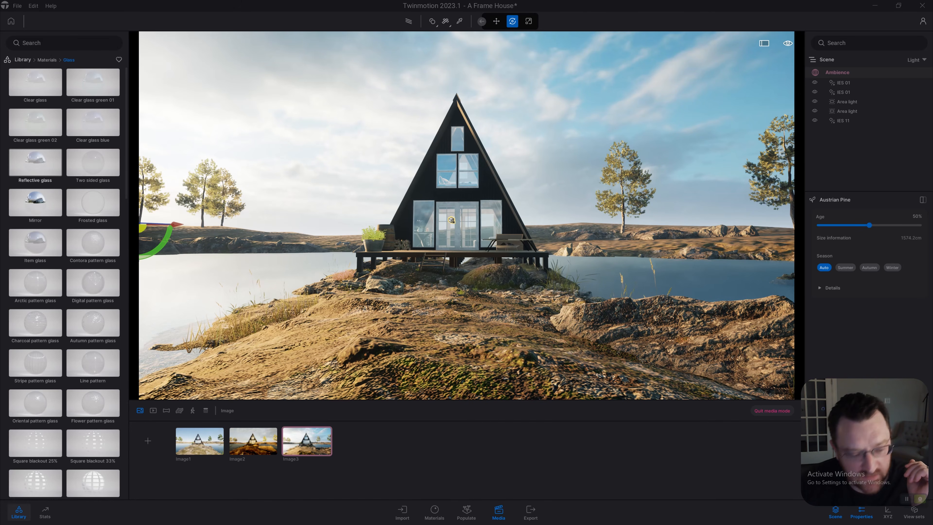
click(18, 510)
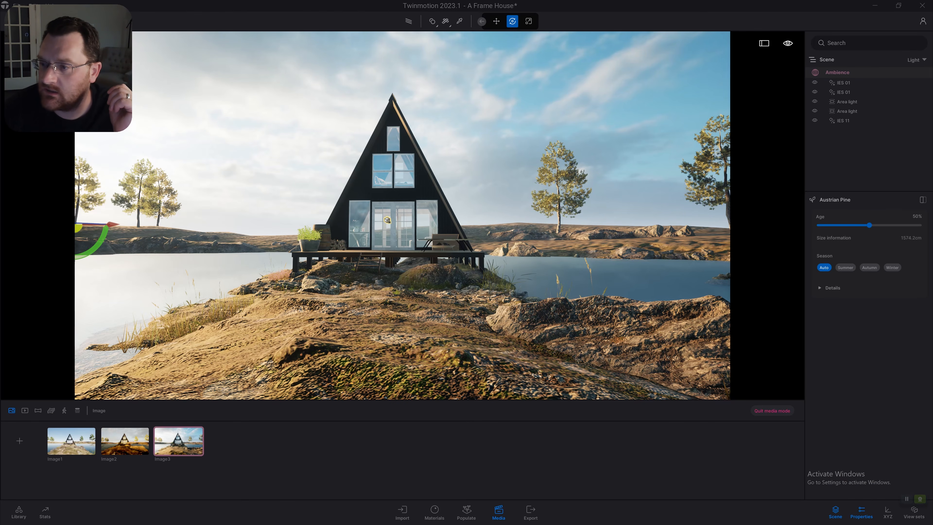
key(Escape)
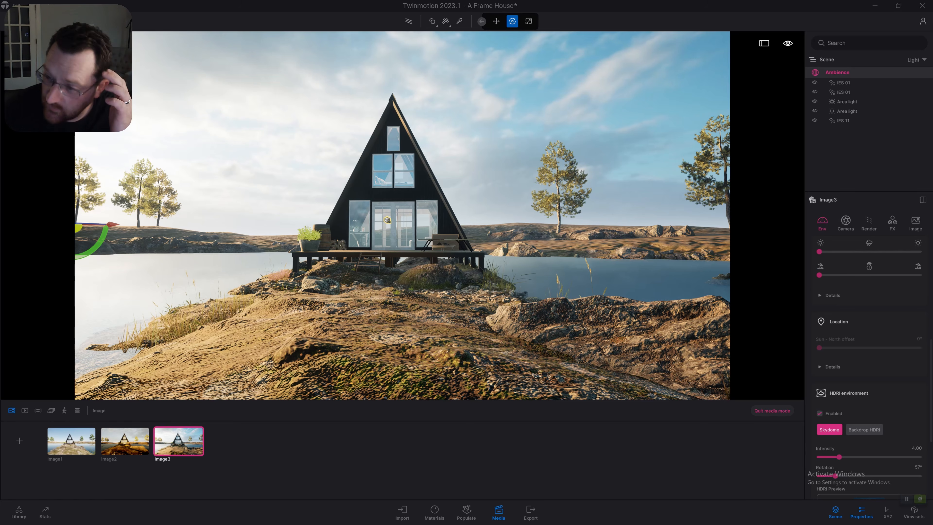
mouse_move(177, 436)
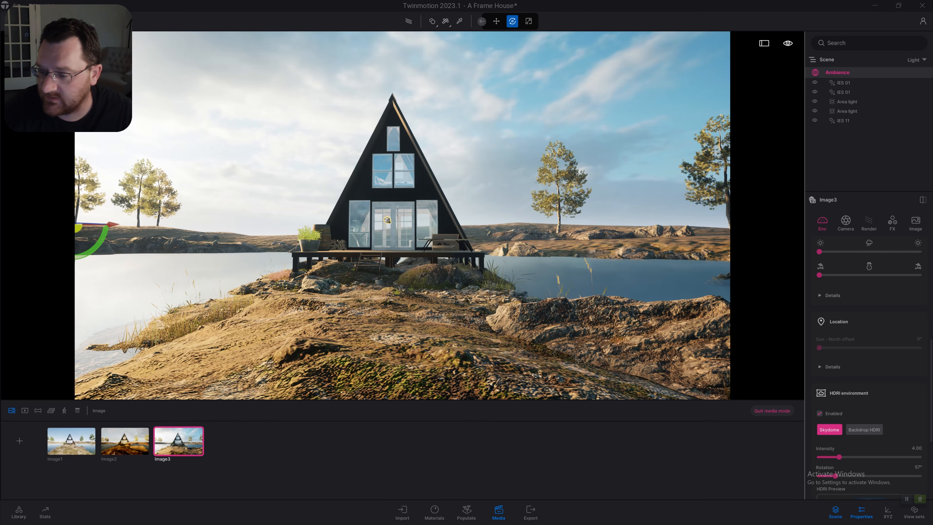
click(848, 393)
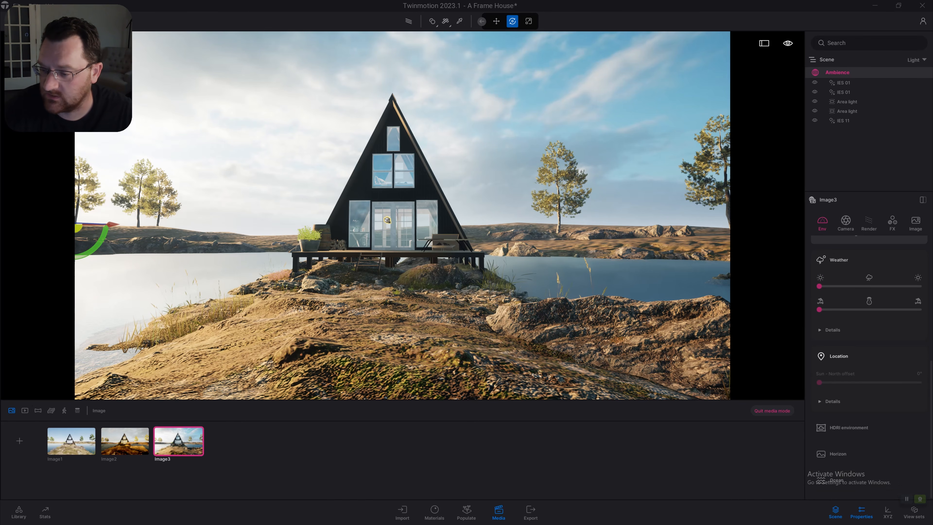
scroll(869, 360, up, 6)
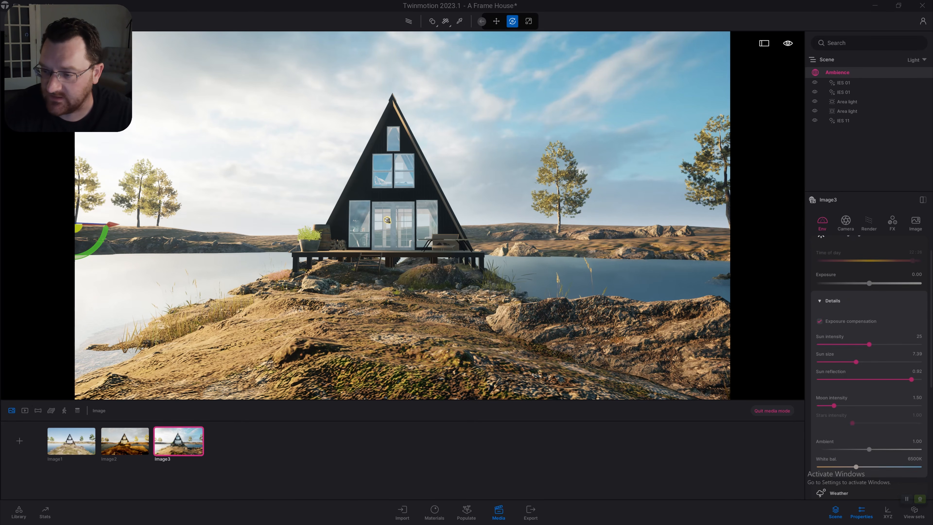
scroll(868, 367, up, 1)
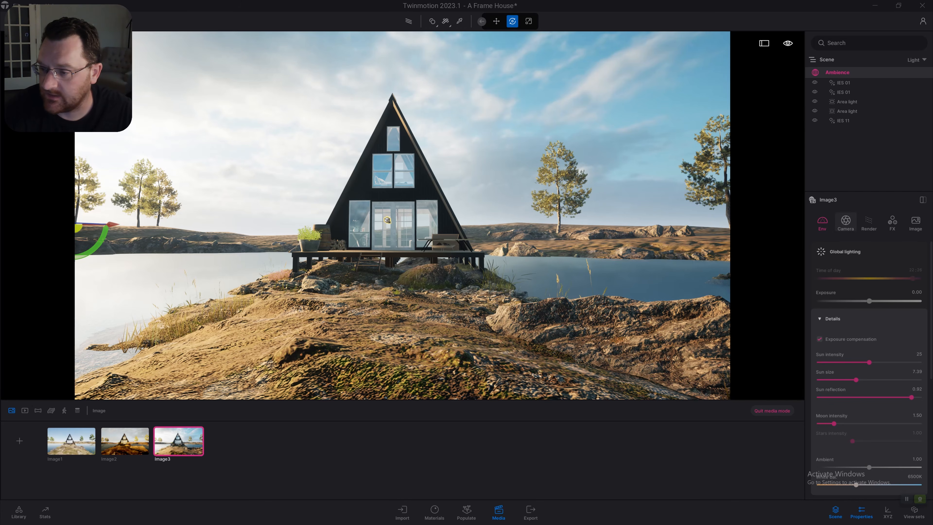
Try a longer focal length for the third image's camera, and set it back to 18 mm
click(845, 220)
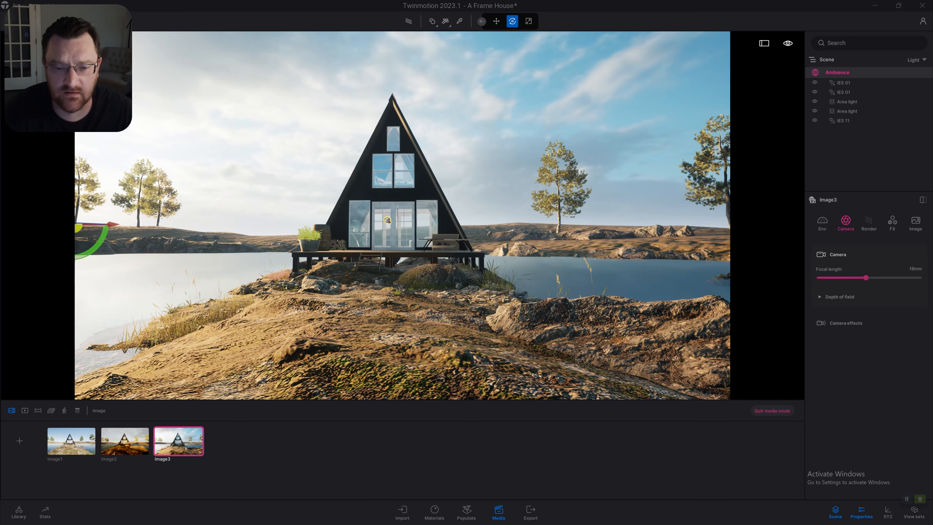
drag(865, 277, 895, 278)
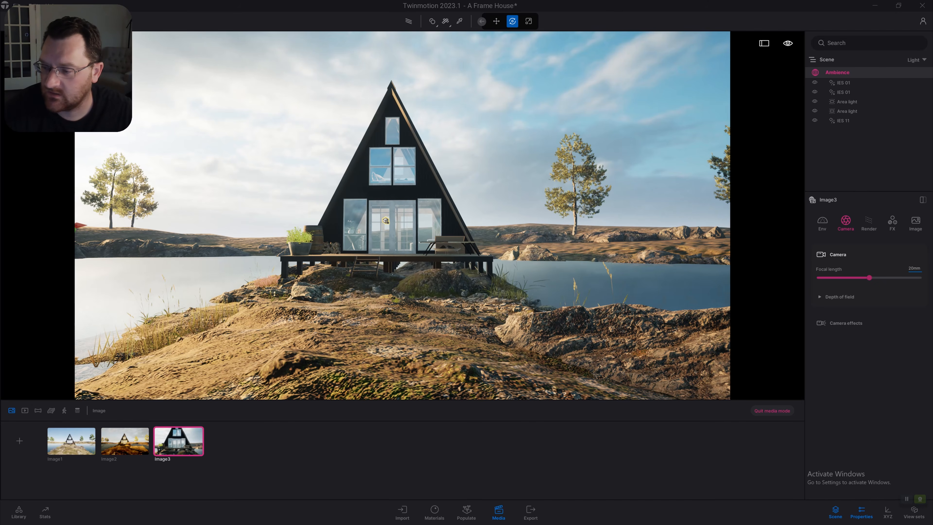
click(914, 268)
text(18)
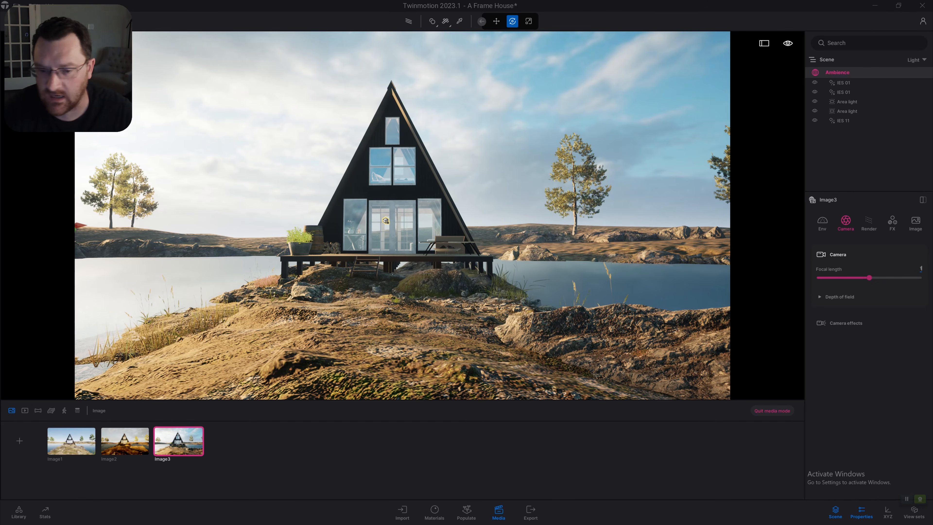
key(Return)
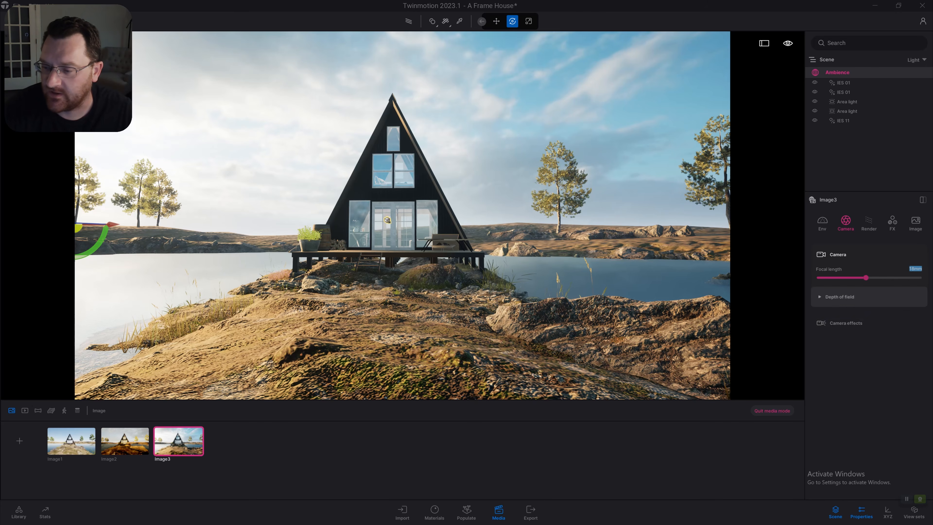
Try depth of field on the third image with the focus picked on the front of the house, and disable it again
click(839, 296)
click(819, 315)
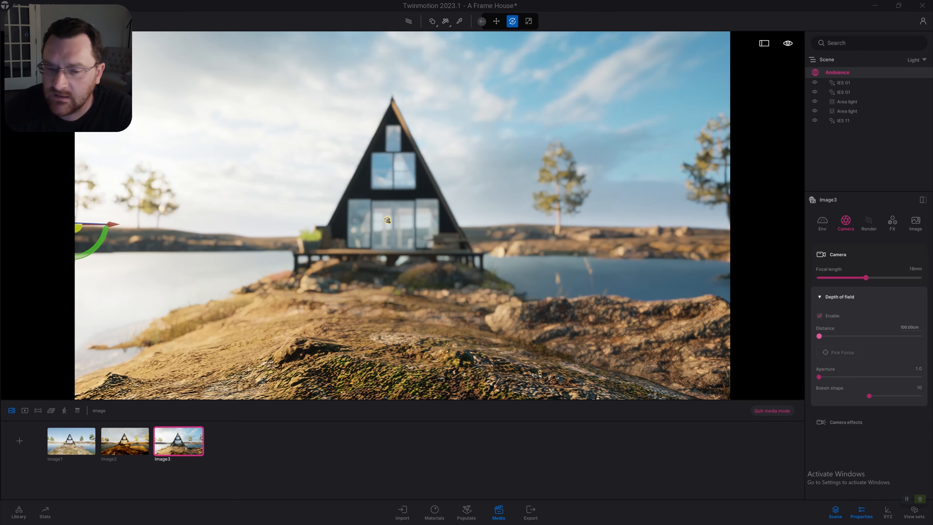
click(837, 352)
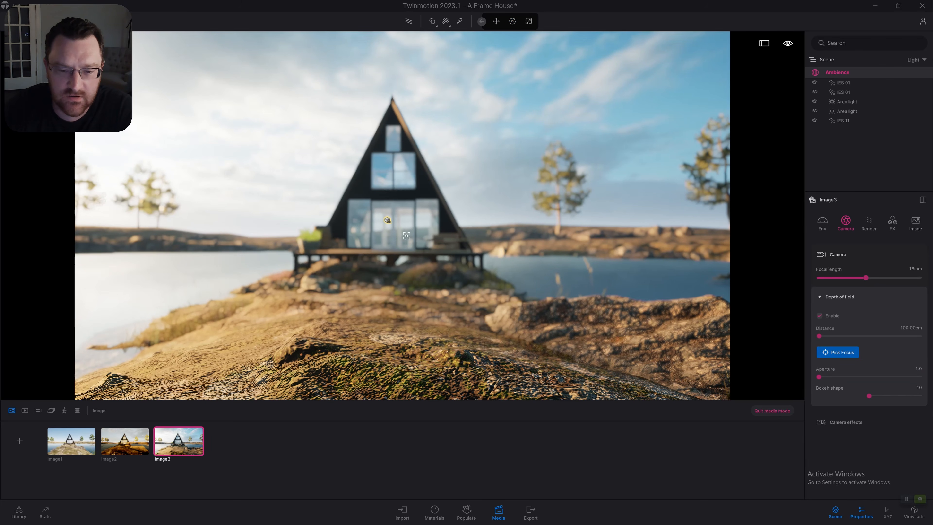
click(390, 253)
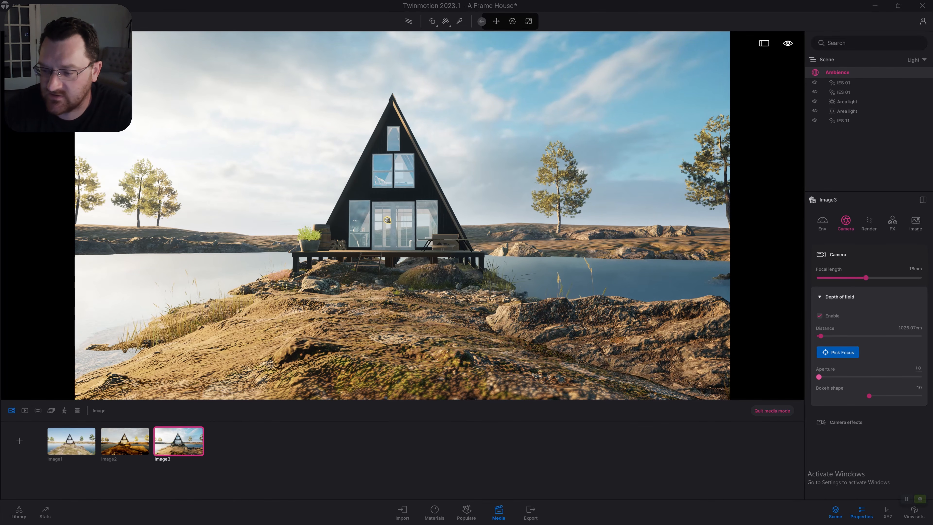
click(819, 315)
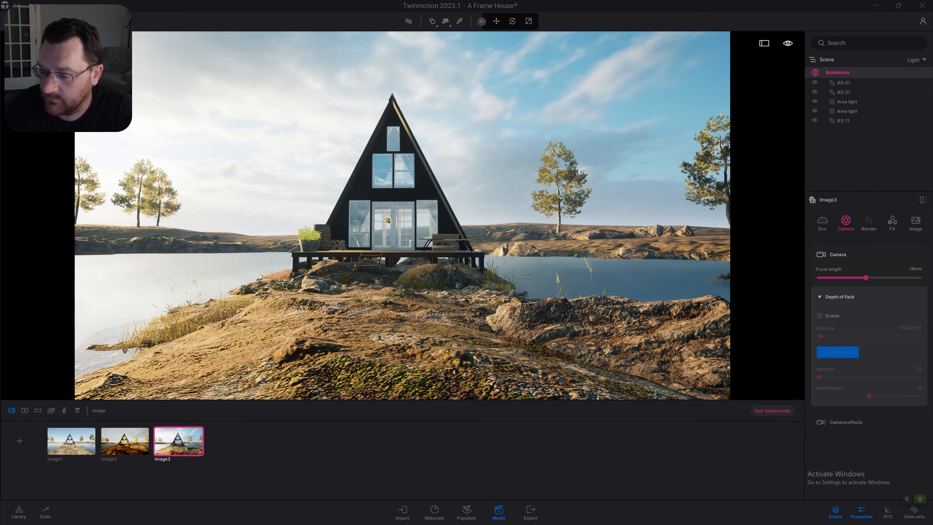
Enable Parallelism in the third image's camera effects to keep its vertical lines straight
click(844, 422)
scroll(844, 404, down, 2)
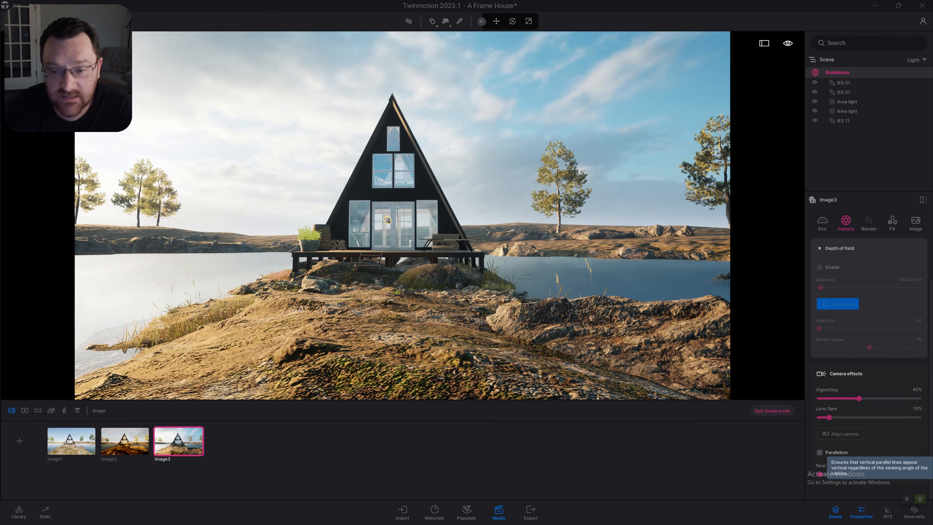
click(819, 452)
click(819, 452)
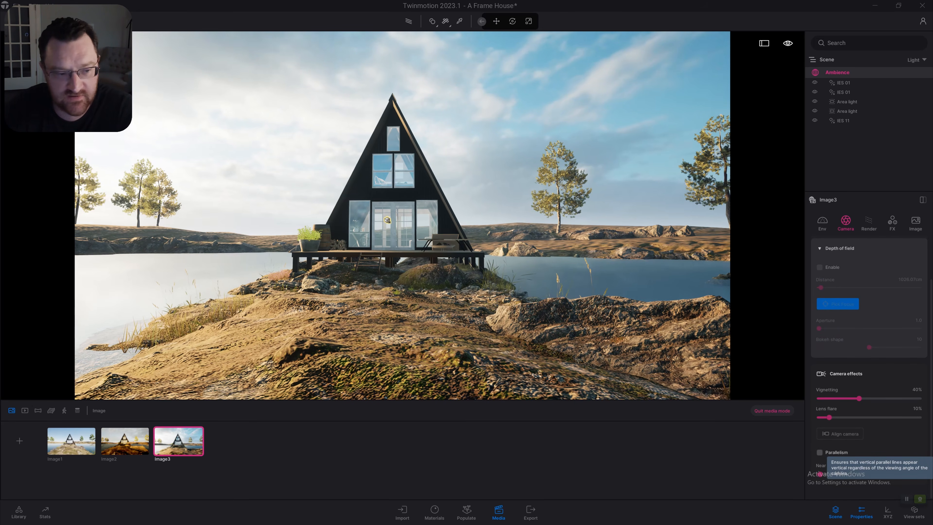
click(820, 452)
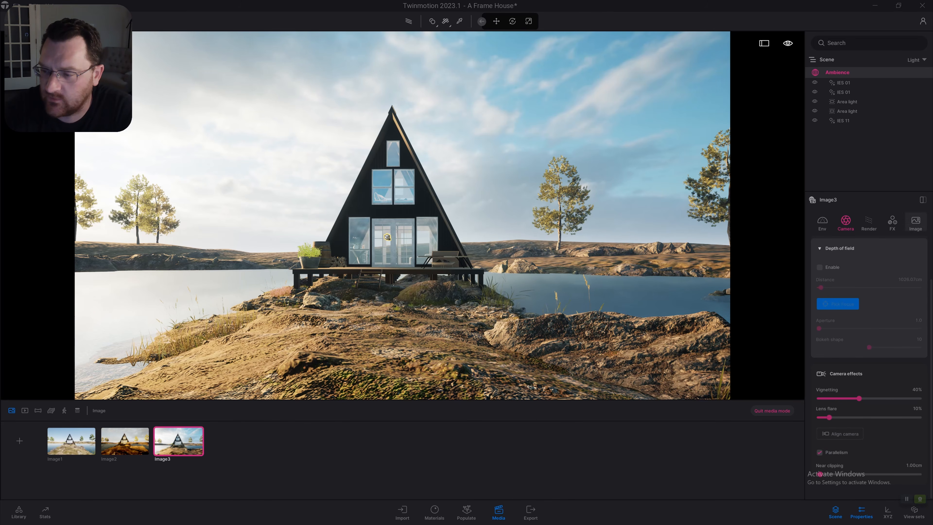
Switch the third image's render mode to Path Tracer at High quality
click(868, 222)
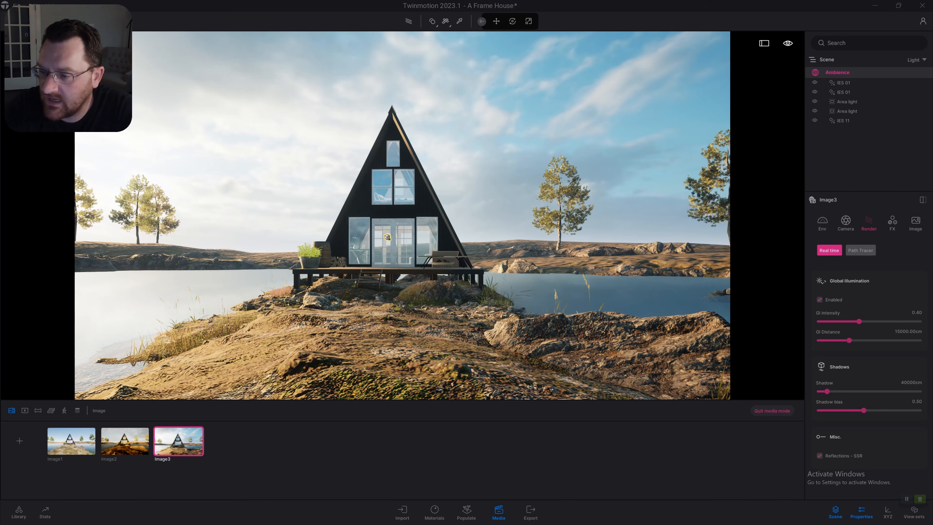
click(860, 250)
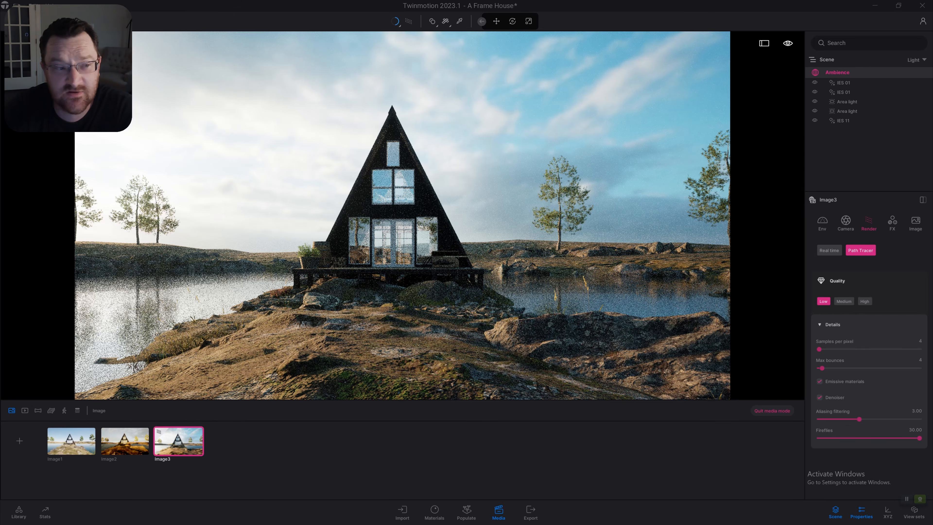
click(864, 301)
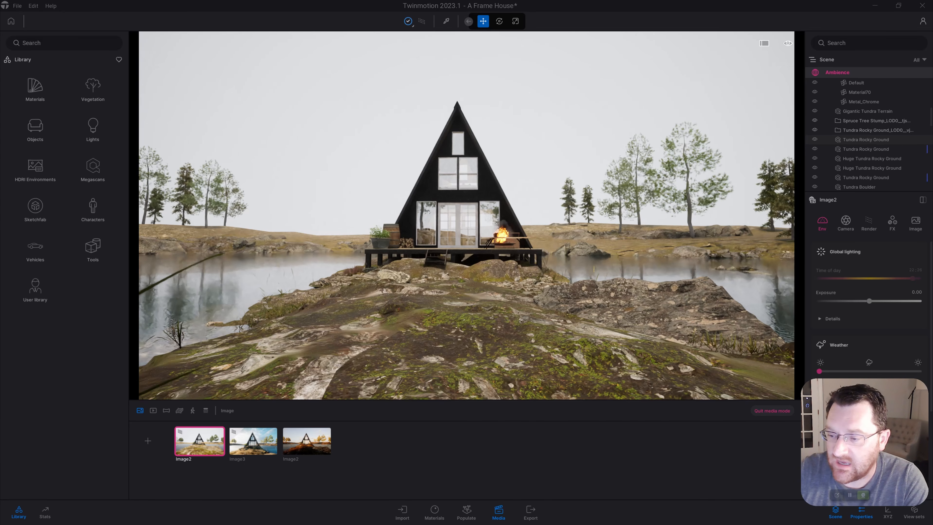
Examine the first listed image's render mode, focal length, depth of field and camera effects settings
click(868, 223)
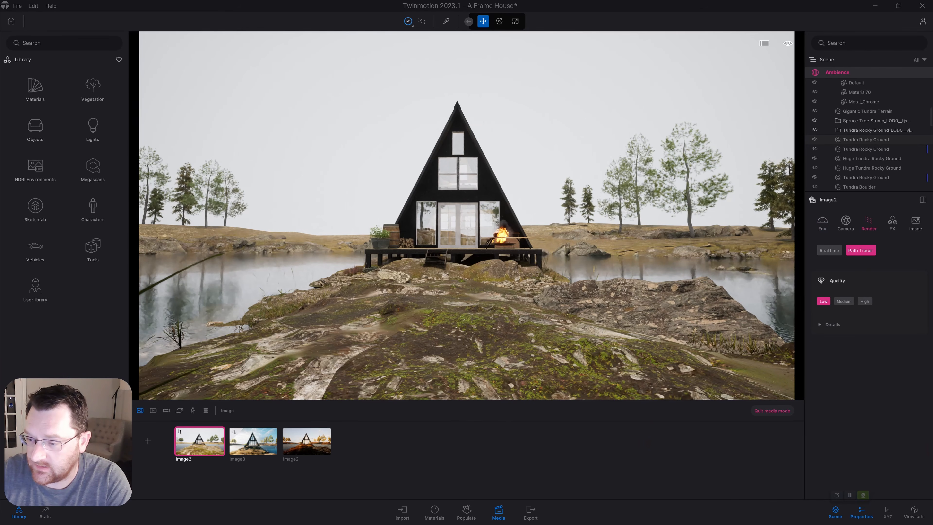
click(845, 222)
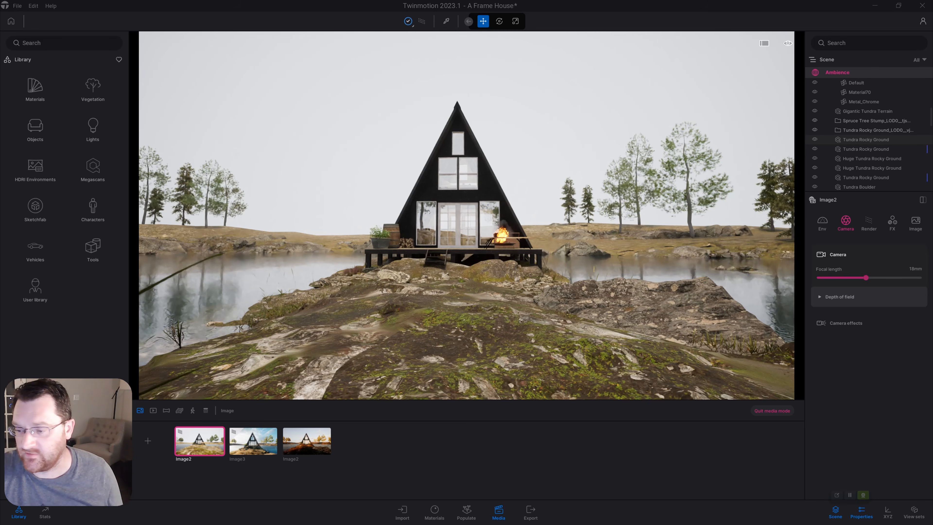
click(839, 297)
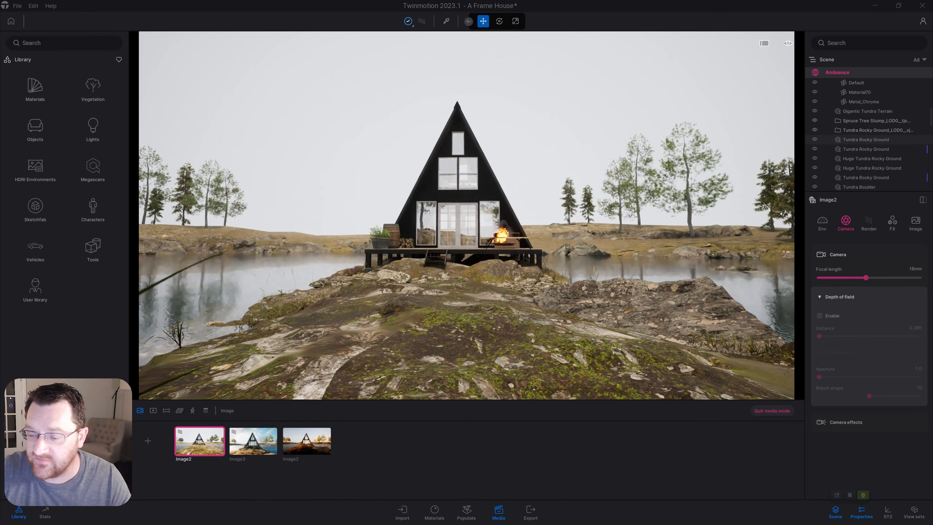
click(846, 422)
scroll(868, 367, down, 1)
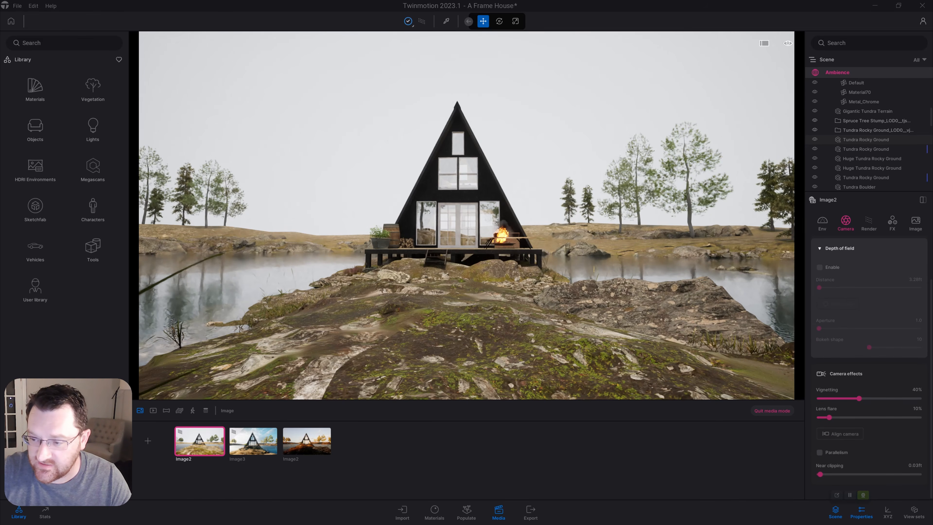
Set the path tracer's Aliasing filtering to 1.00 for the first listed image, and switch to Image3
click(868, 222)
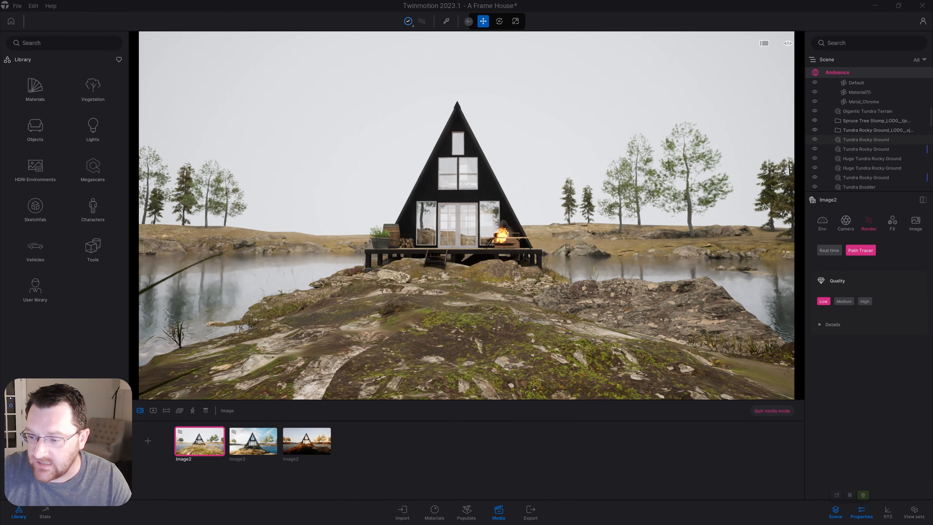
click(831, 324)
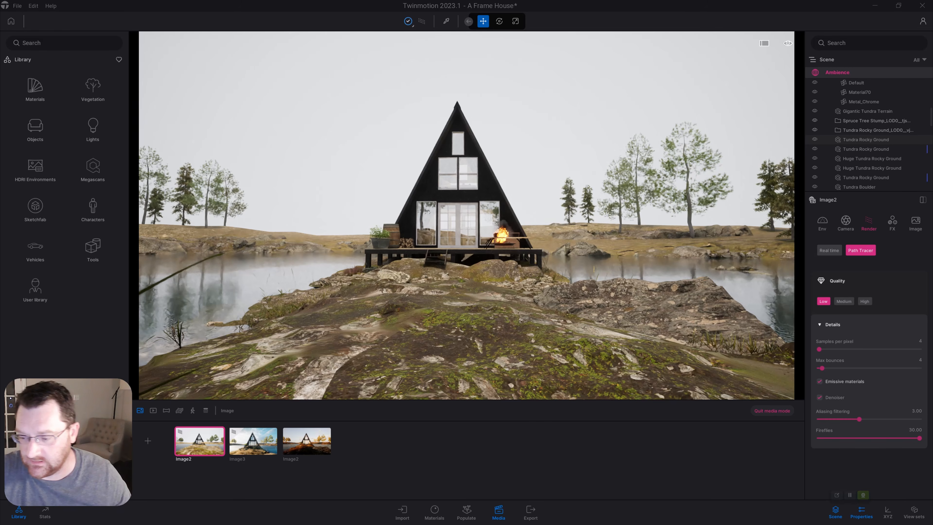
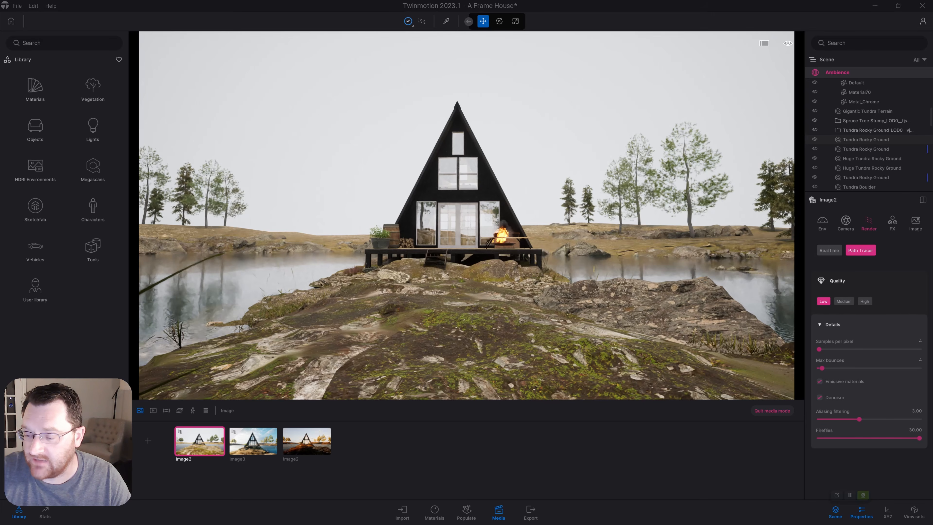
drag(859, 419, 863, 418)
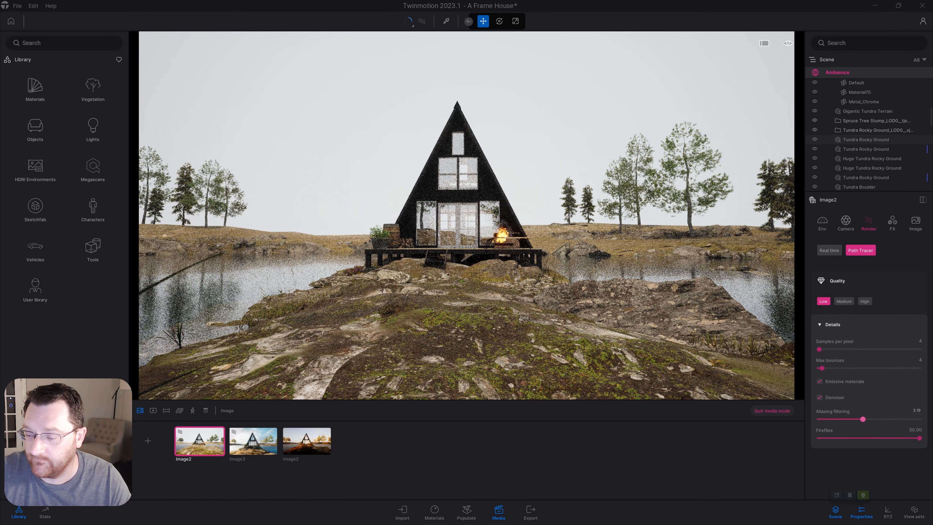
drag(863, 418, 833, 419)
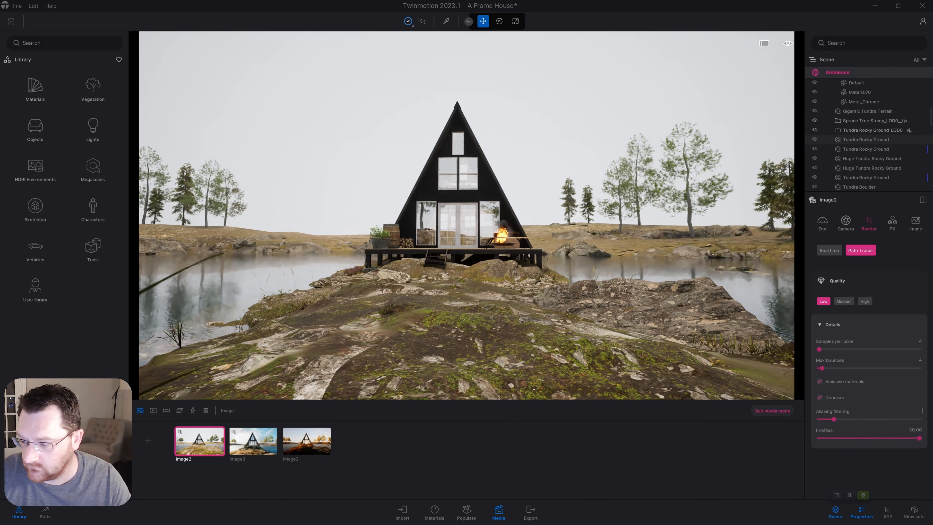
key(Return)
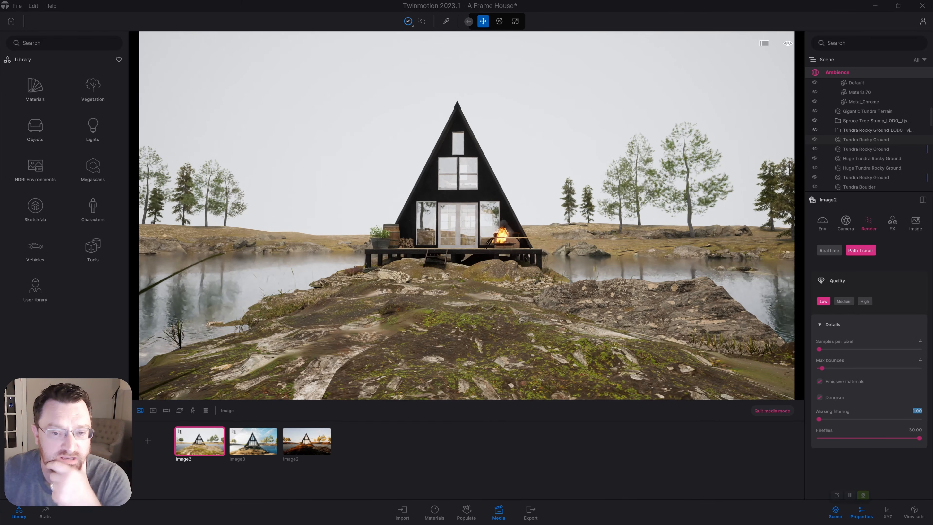
click(253, 441)
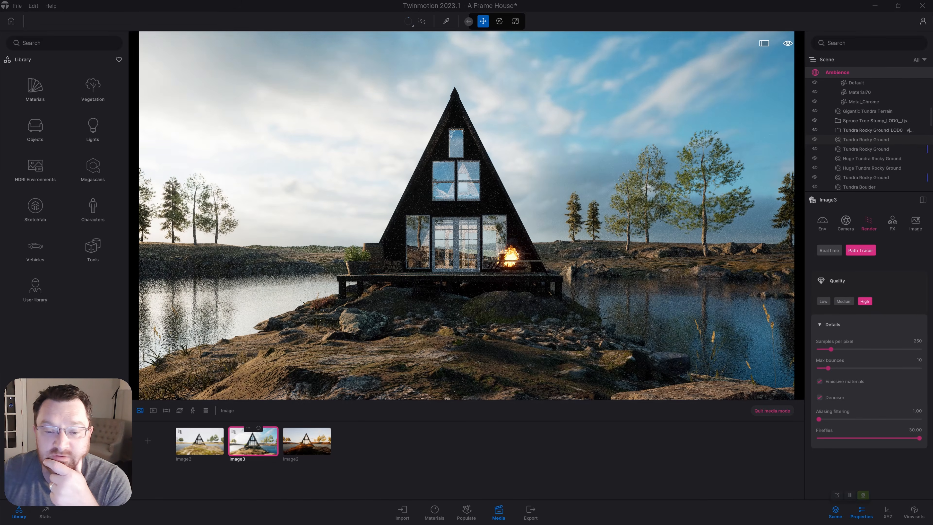
Inspect the last listed image and the box reflection probe at the house entrance, and return to the first listed image
click(306, 441)
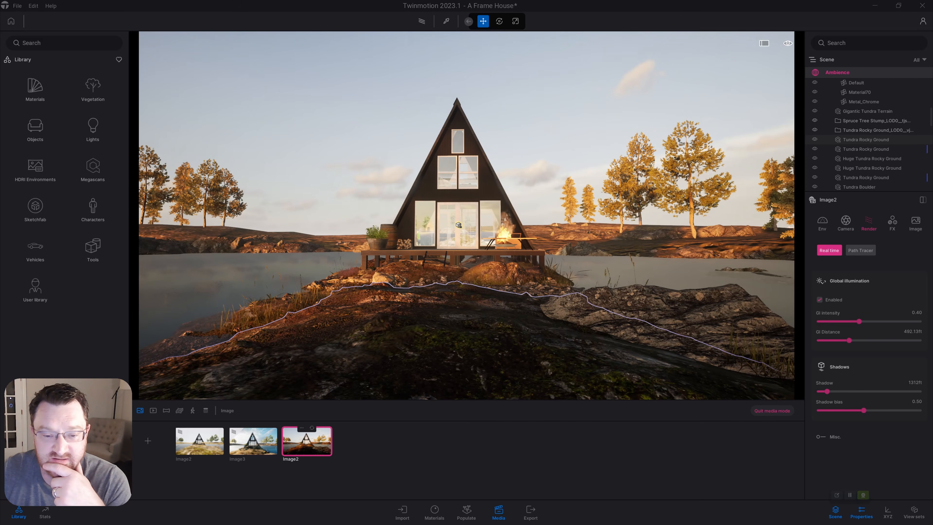
click(458, 225)
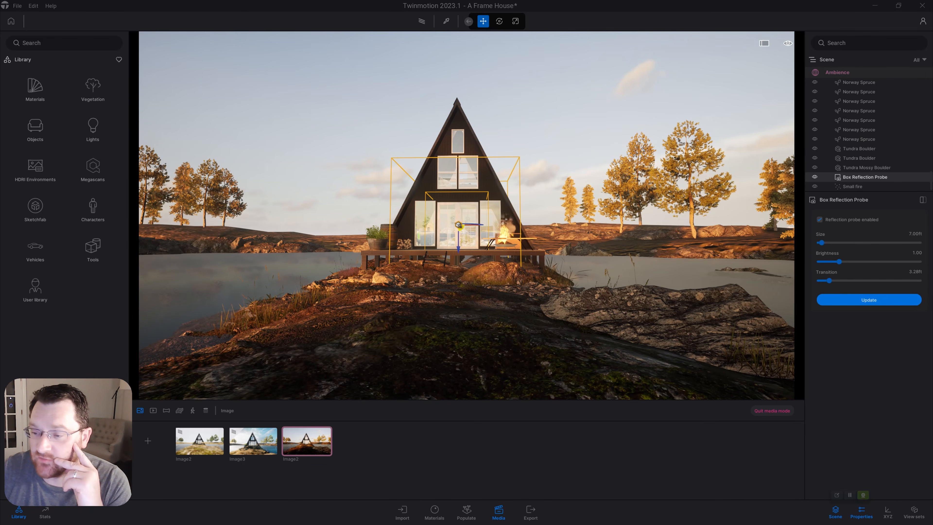
click(199, 441)
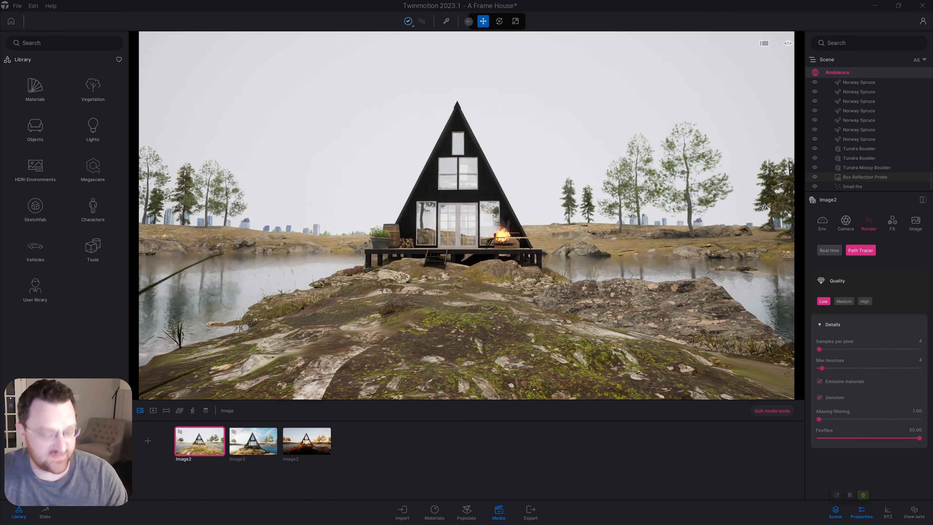
Try the City Horizon on and off in the first listed image's environment settings
click(845, 220)
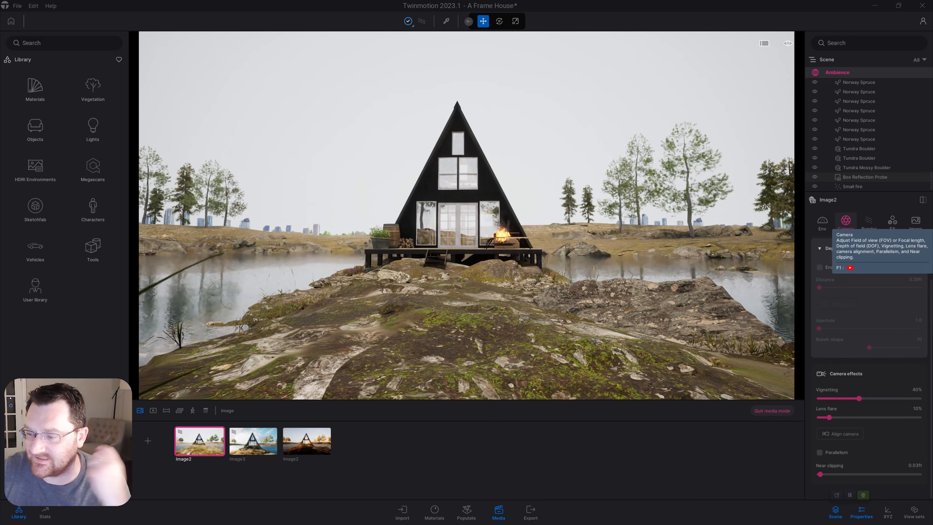
click(822, 221)
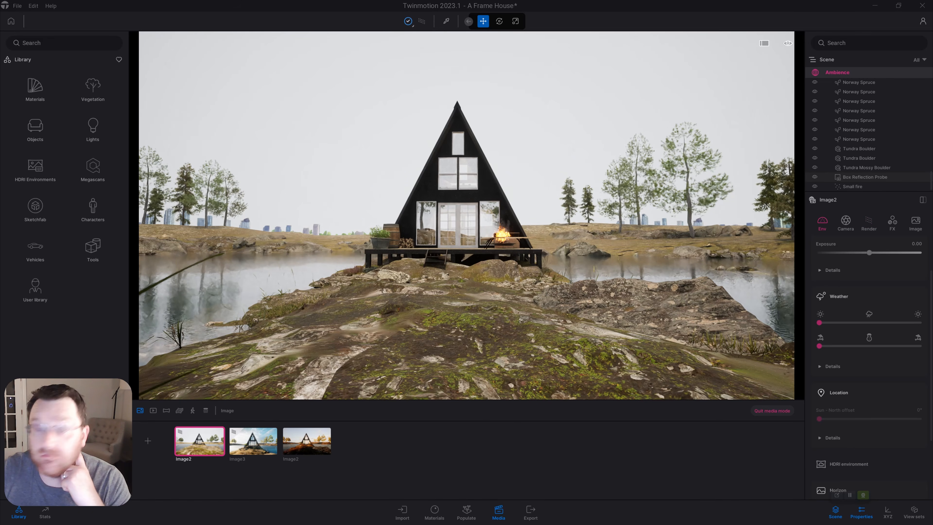
scroll(868, 367, down, 3)
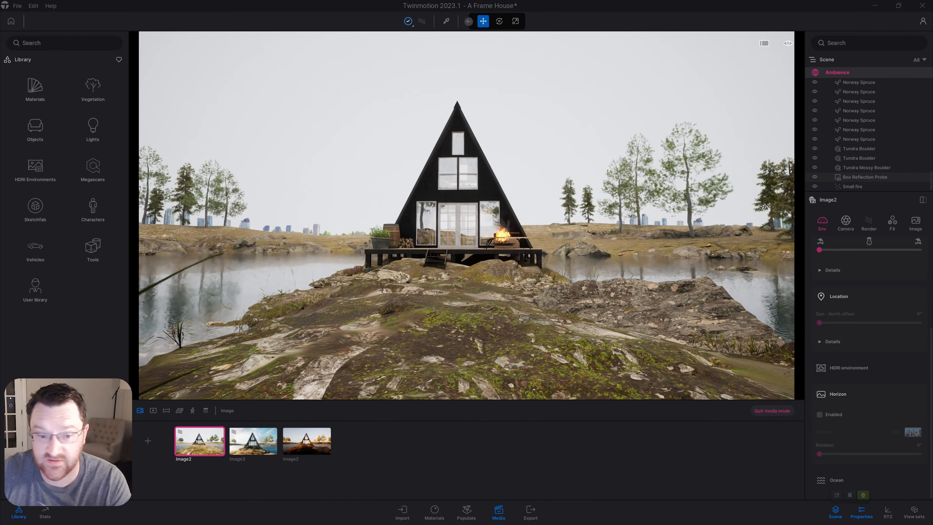
click(819, 414)
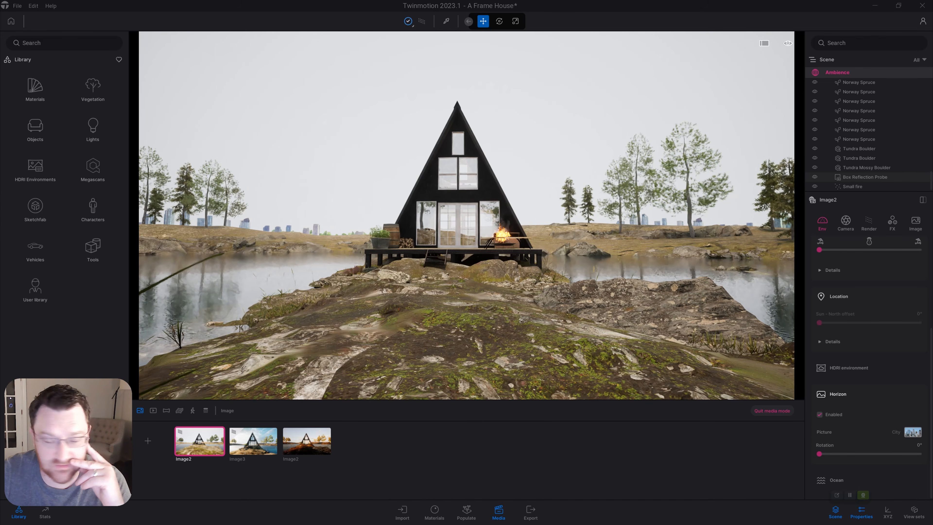
click(819, 414)
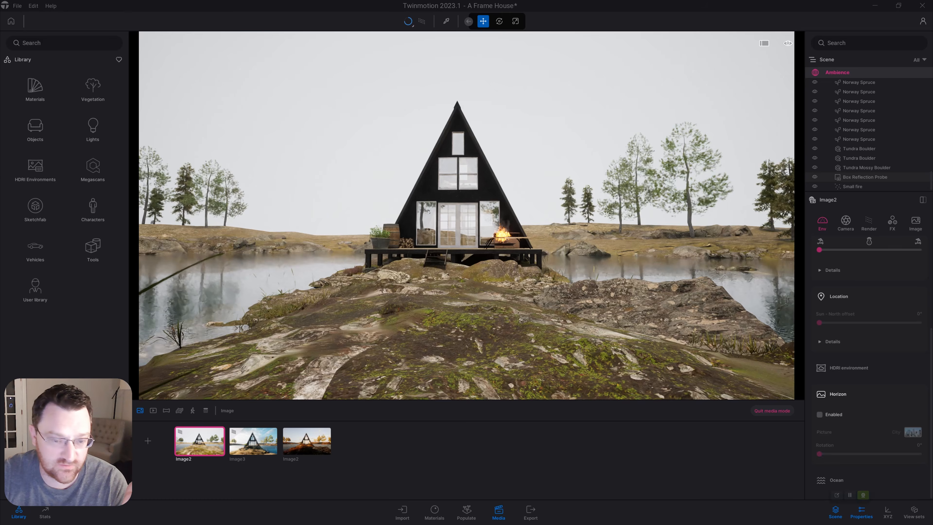
Compare the first listed image with Image3, and enable the Horizon for the first listed image
click(253, 441)
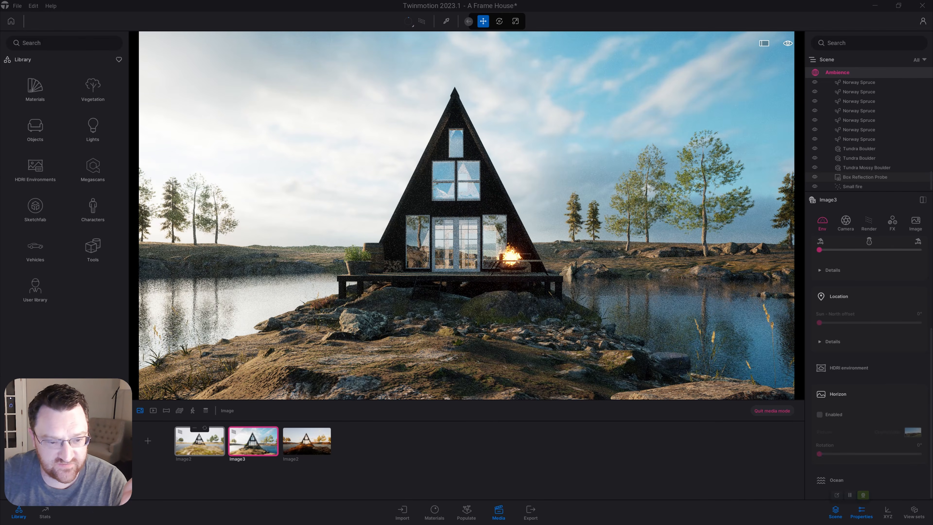
click(200, 441)
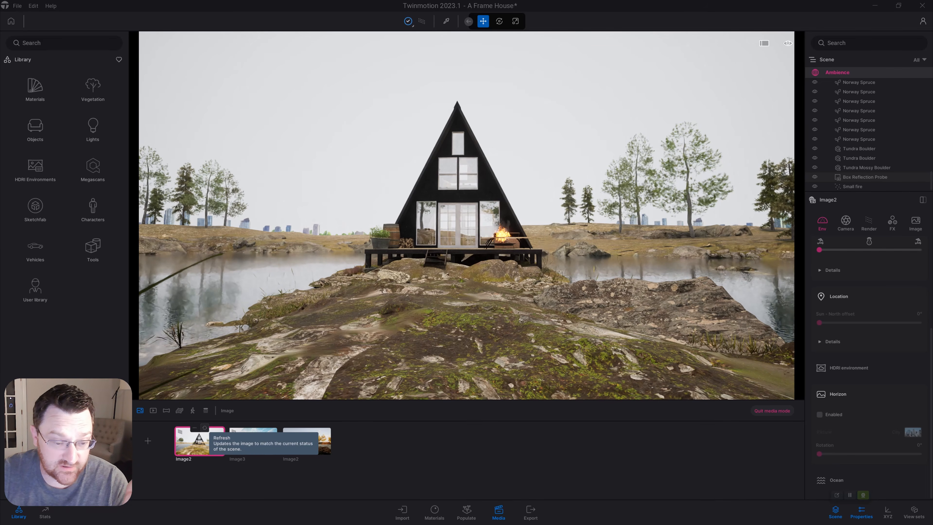
click(819, 414)
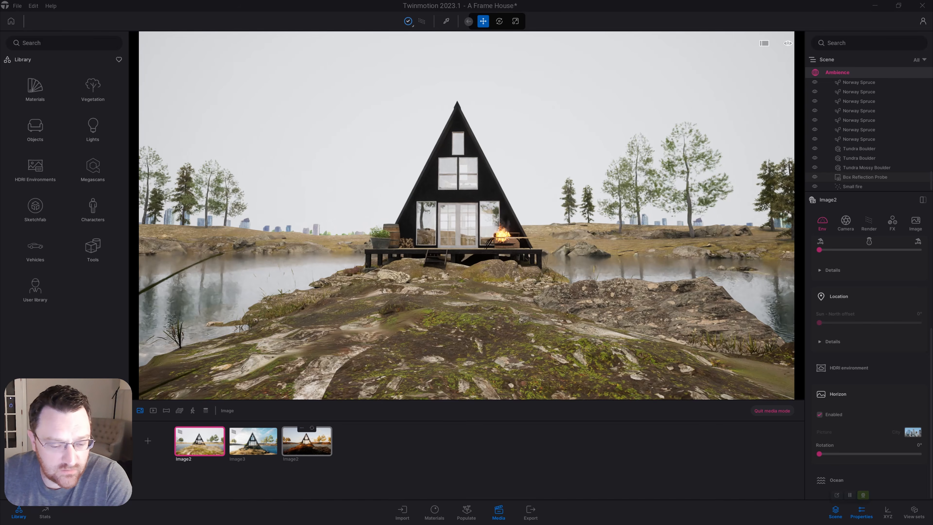
Switch to Image3 and examine its depth of field, camera effects and color grading settings
click(306, 441)
click(253, 441)
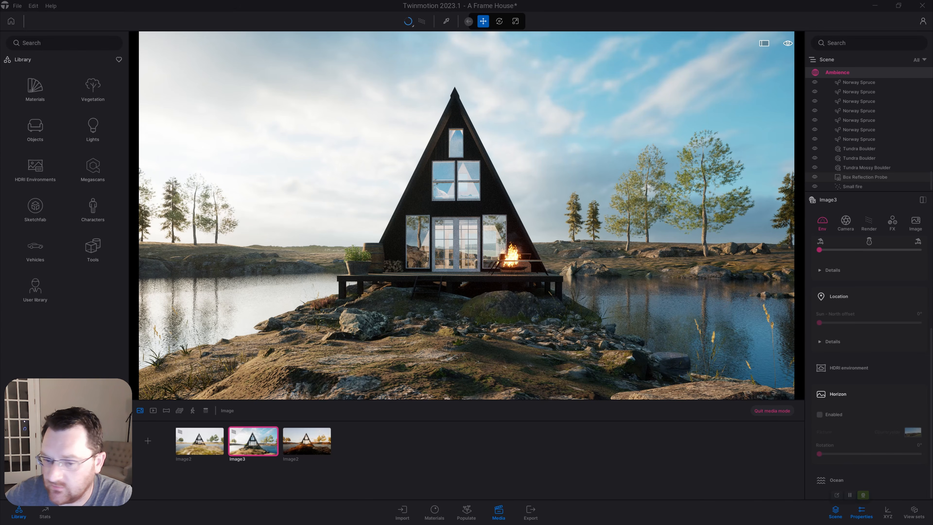
scroll(844, 393, up, 2)
click(845, 220)
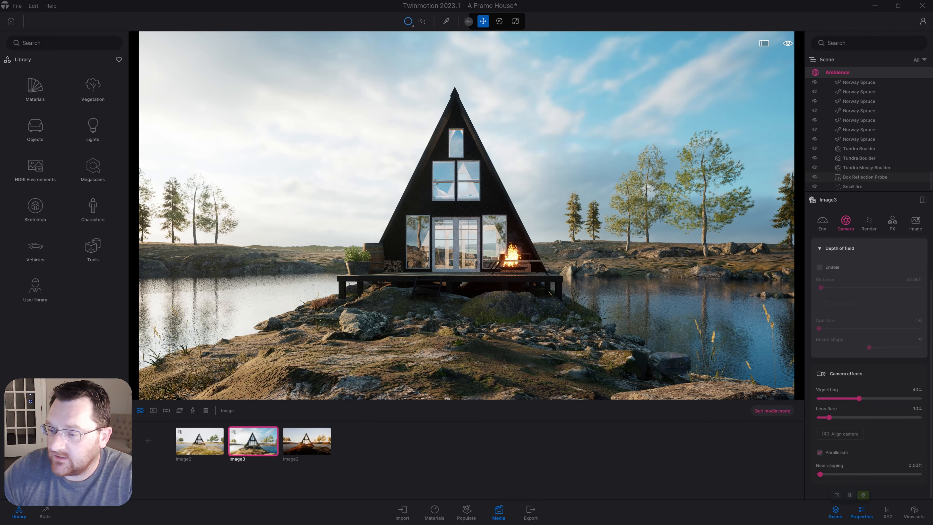
click(892, 221)
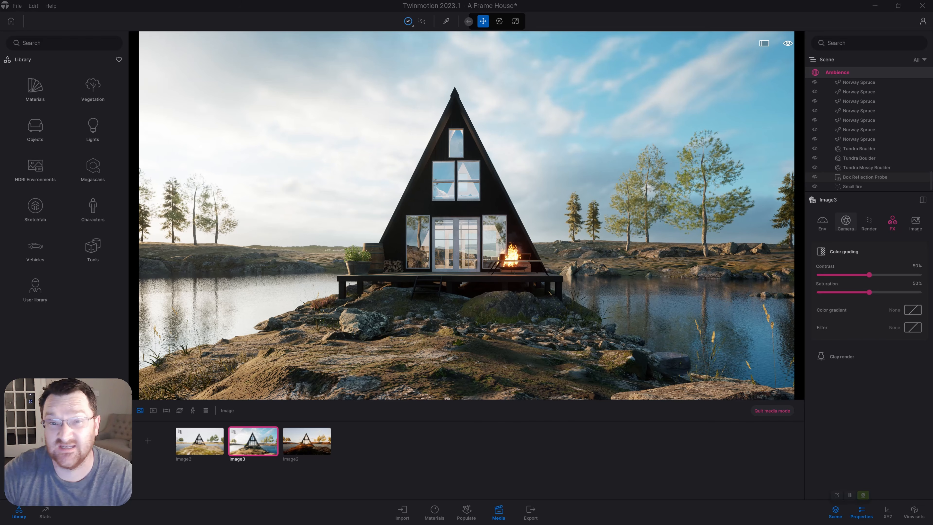
click(845, 221)
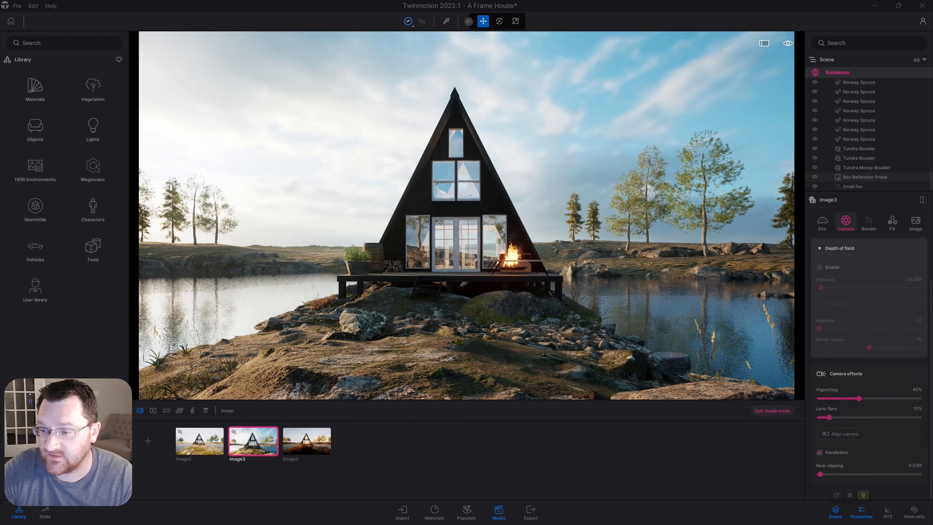
Try enabling the Horizon in Image3's environment settings, and switch it back off
click(821, 222)
scroll(868, 330, down, 1)
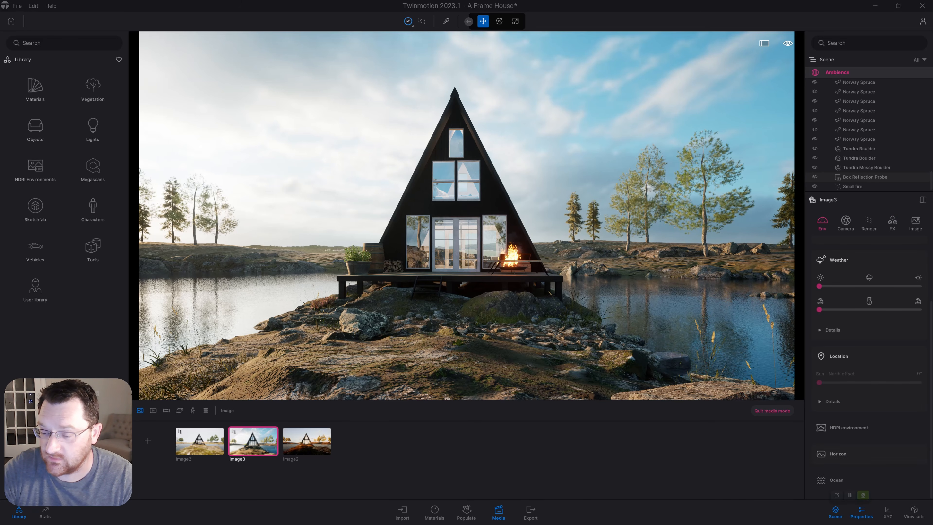
click(837, 453)
scroll(826, 474, down, 2)
click(819, 416)
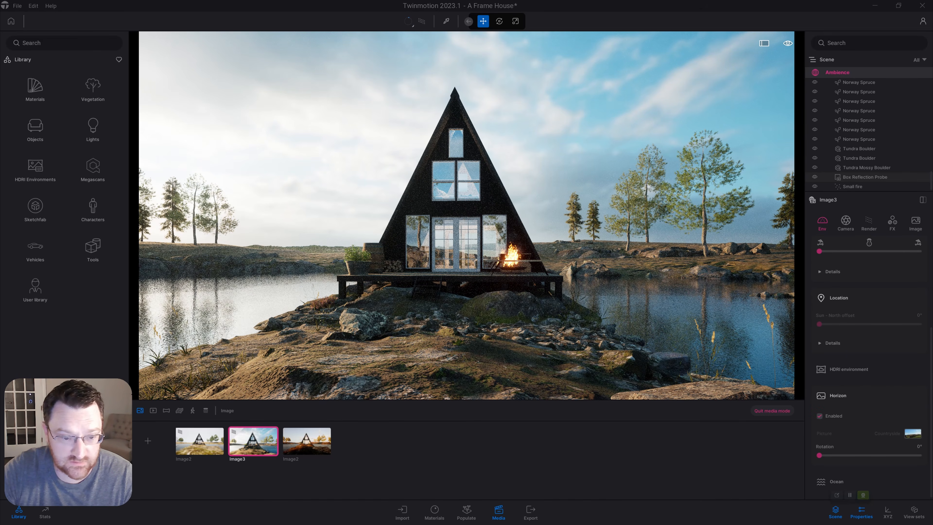
click(819, 415)
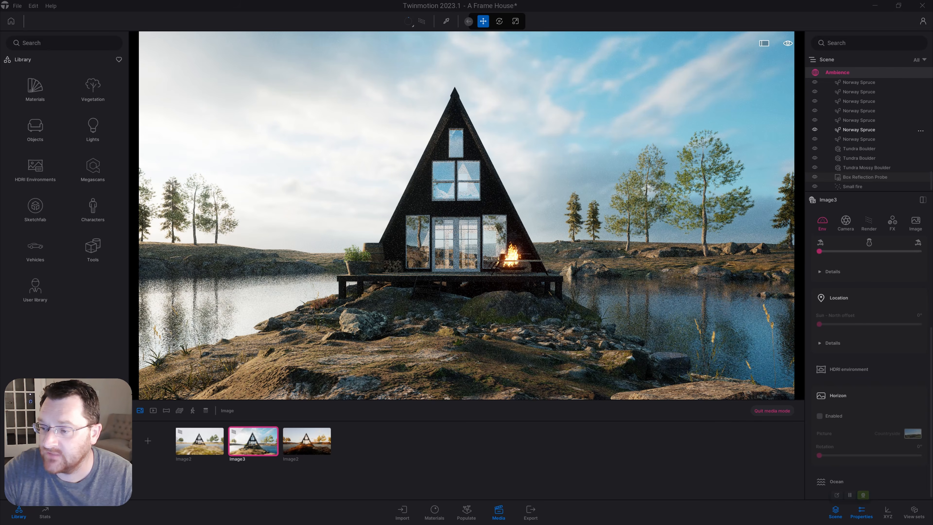
Set Image3's output size to 4K UHD 3840x2160 and expand its format details
click(915, 221)
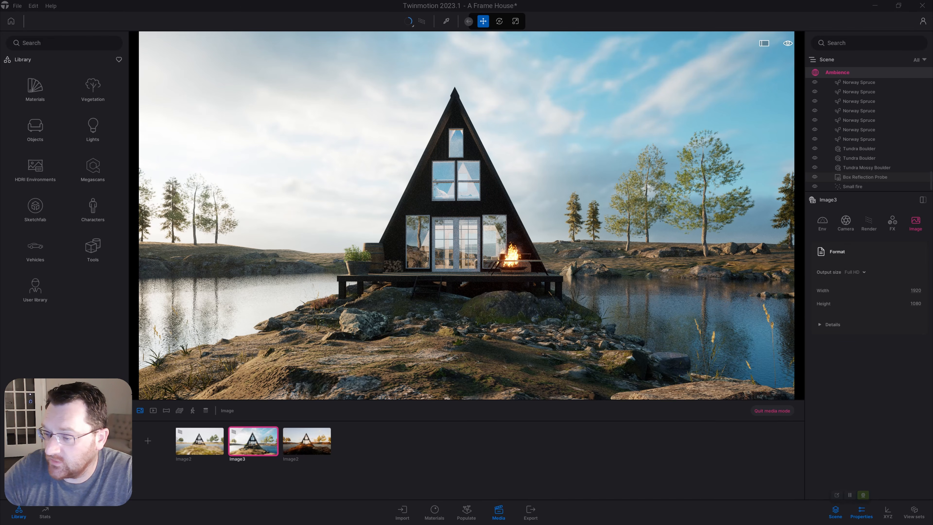
click(854, 272)
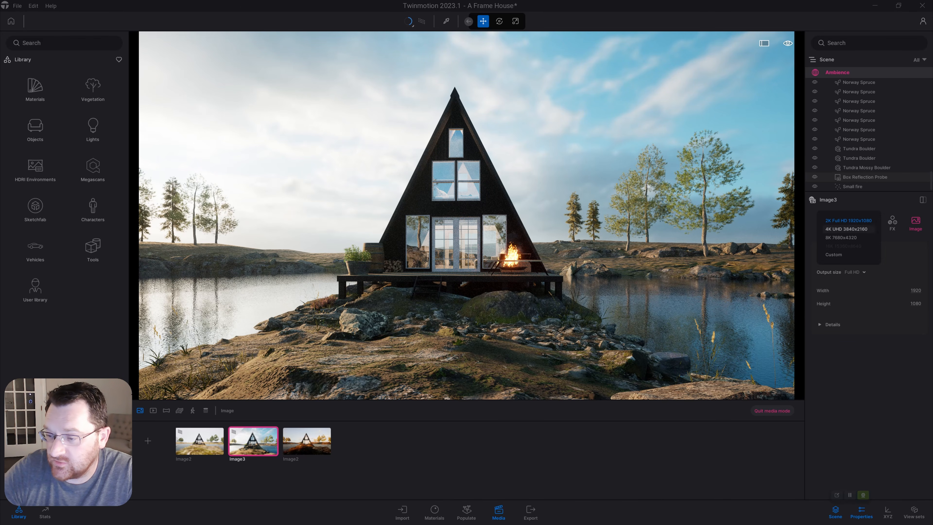
click(846, 229)
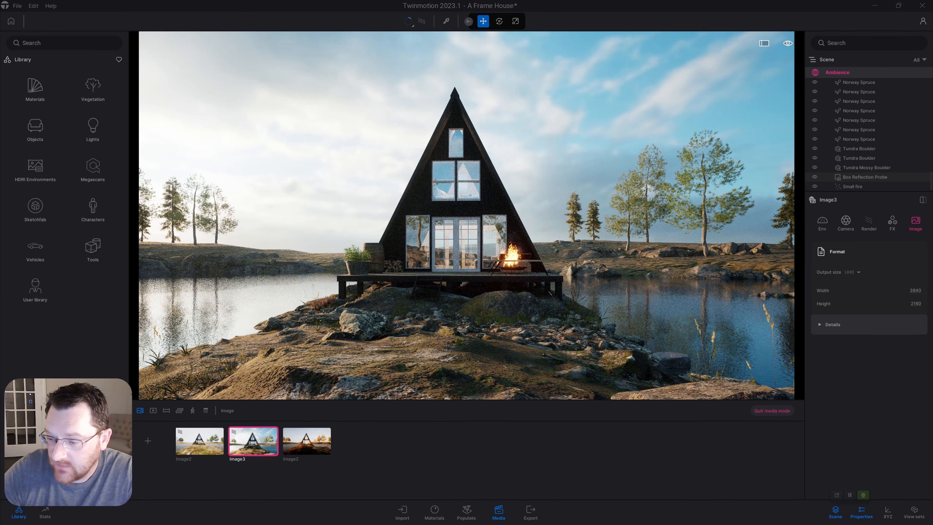
click(832, 324)
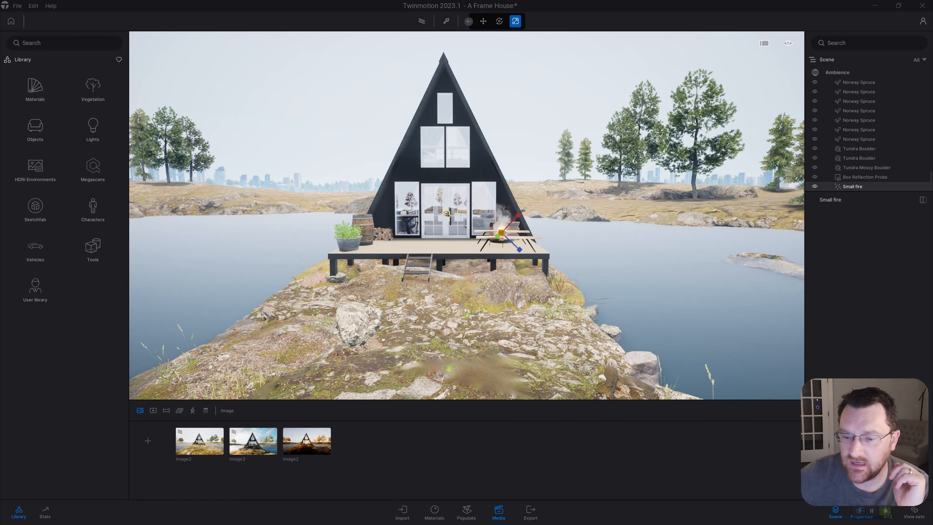
Reopen Image3 to compare it with and without the Horizon, and review its output format and color grading
click(253, 441)
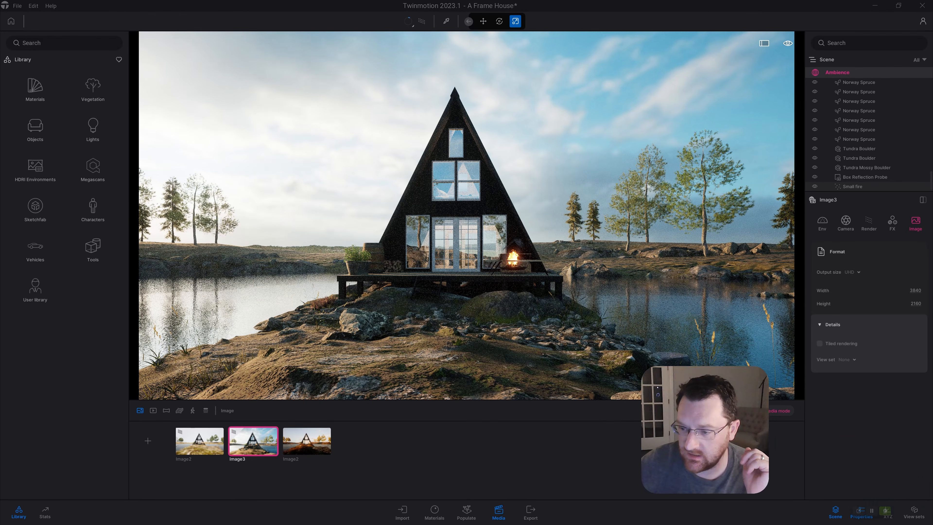
click(845, 221)
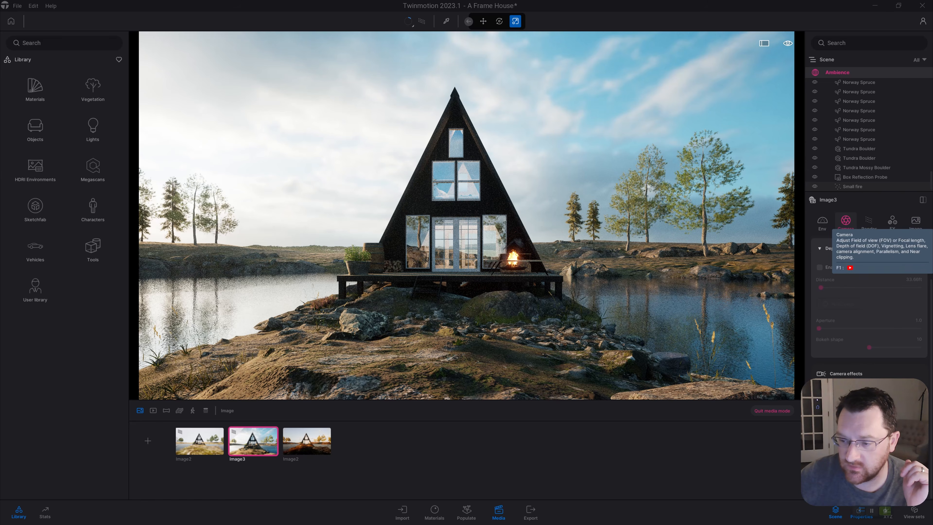
click(821, 221)
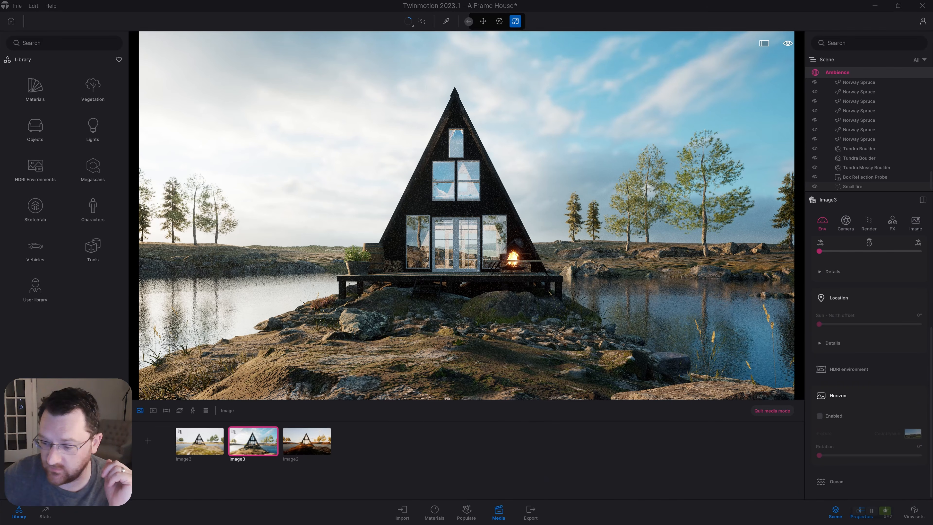
click(818, 415)
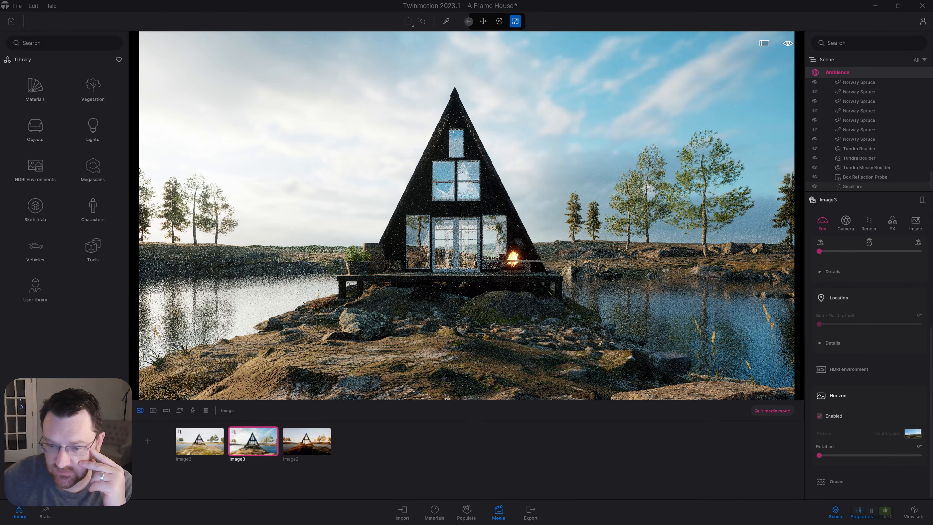
click(819, 415)
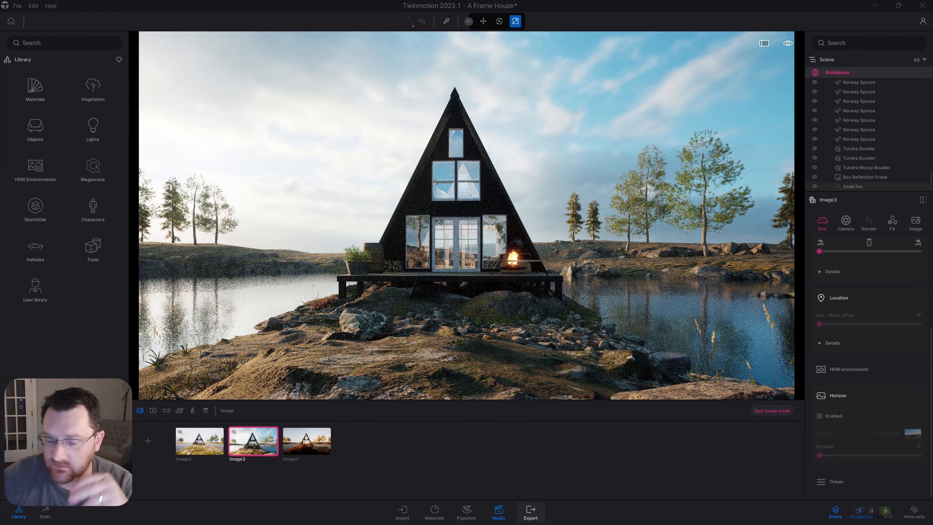
click(914, 222)
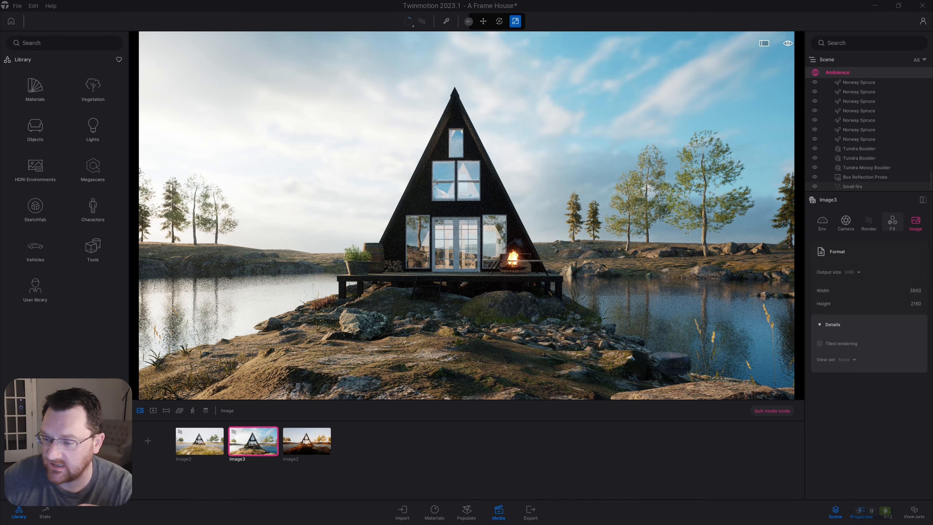
click(892, 221)
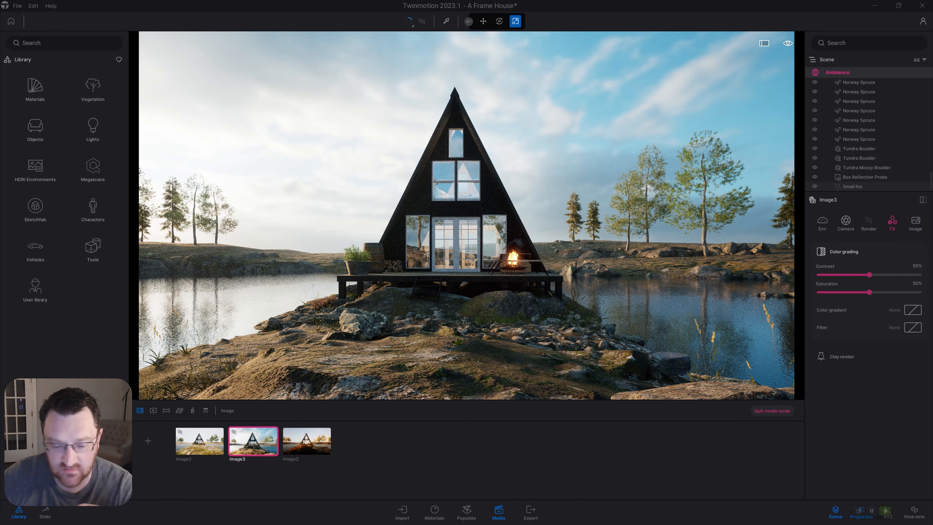
Select the two Path Tracer images, Image3 and Image2, for local image export, with real-time images filtered out of the list
click(530, 511)
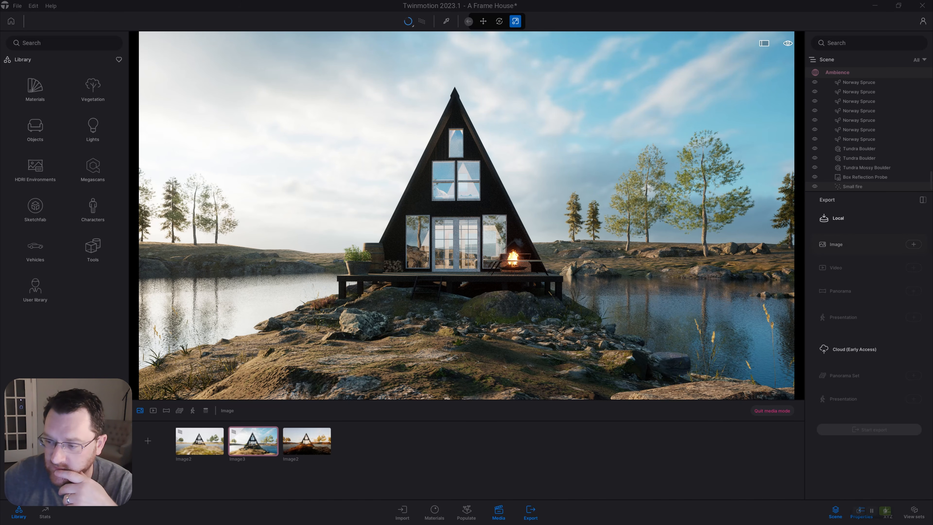
click(912, 244)
click(913, 244)
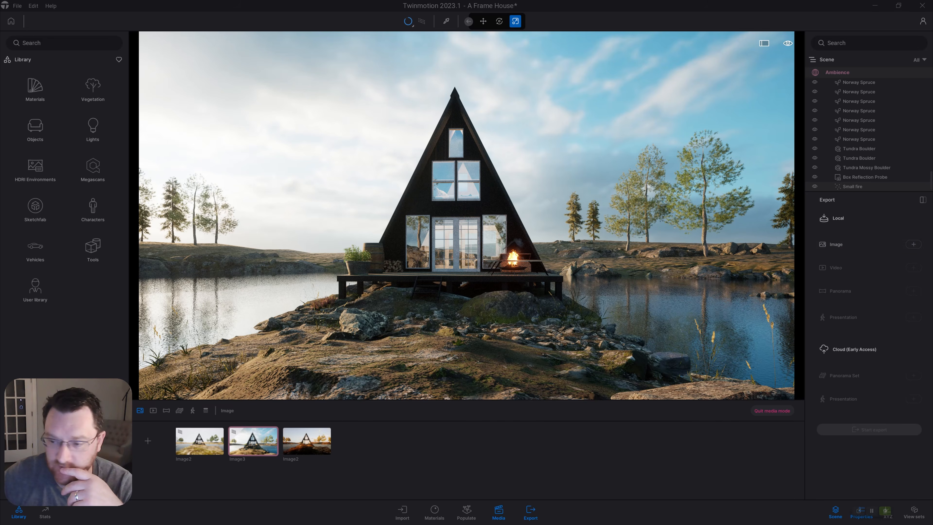
click(913, 244)
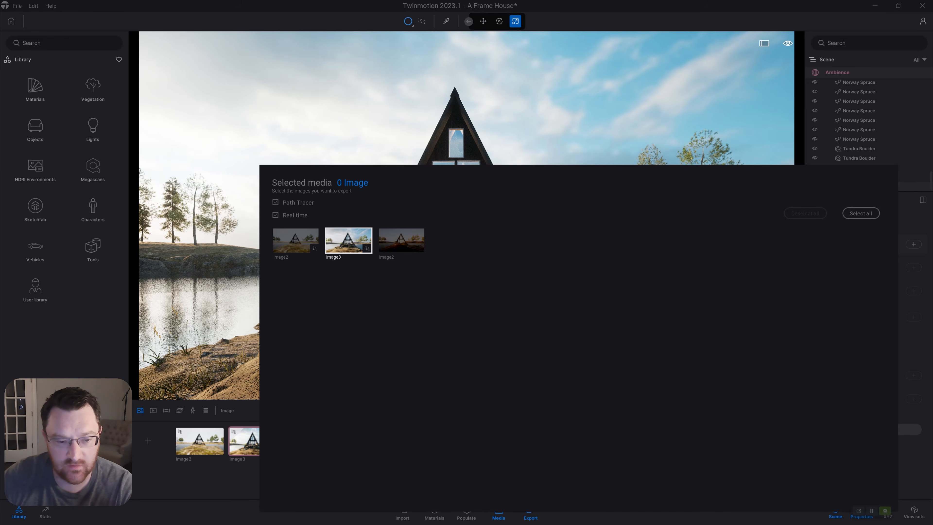
click(348, 240)
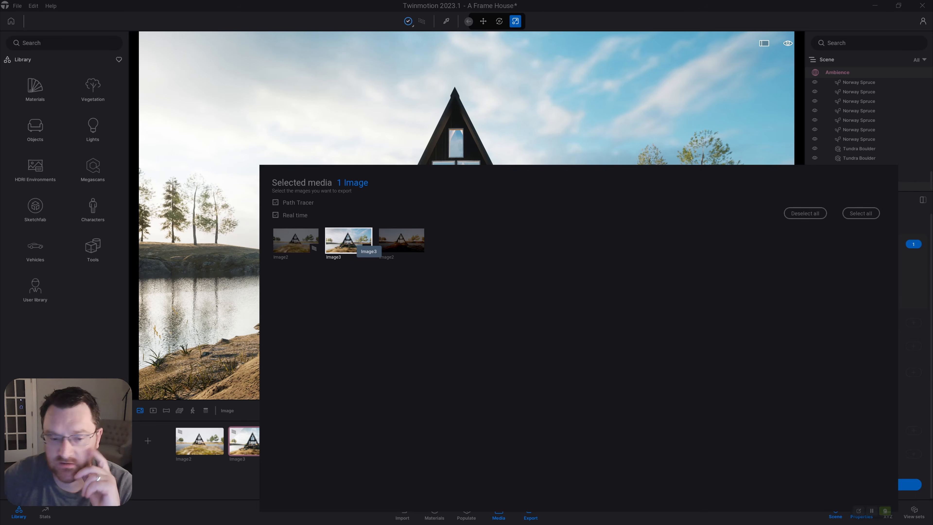
click(276, 215)
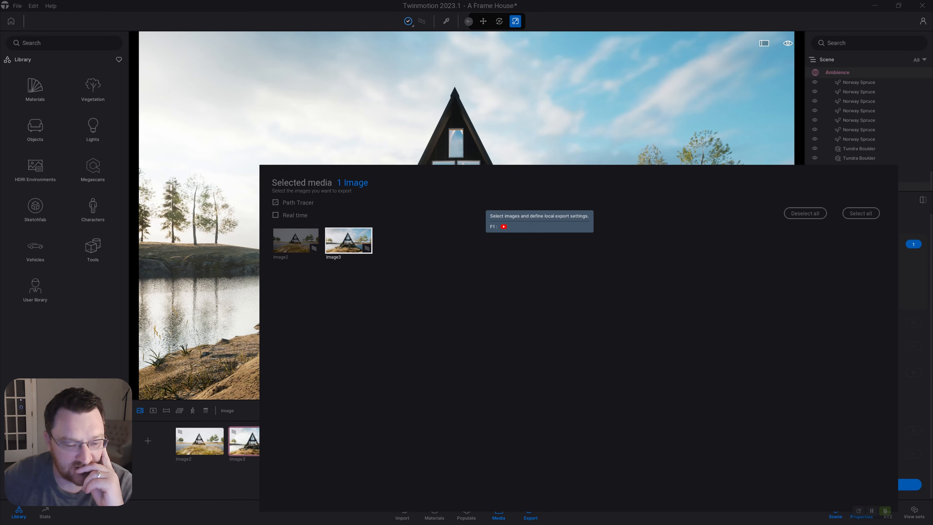
click(295, 240)
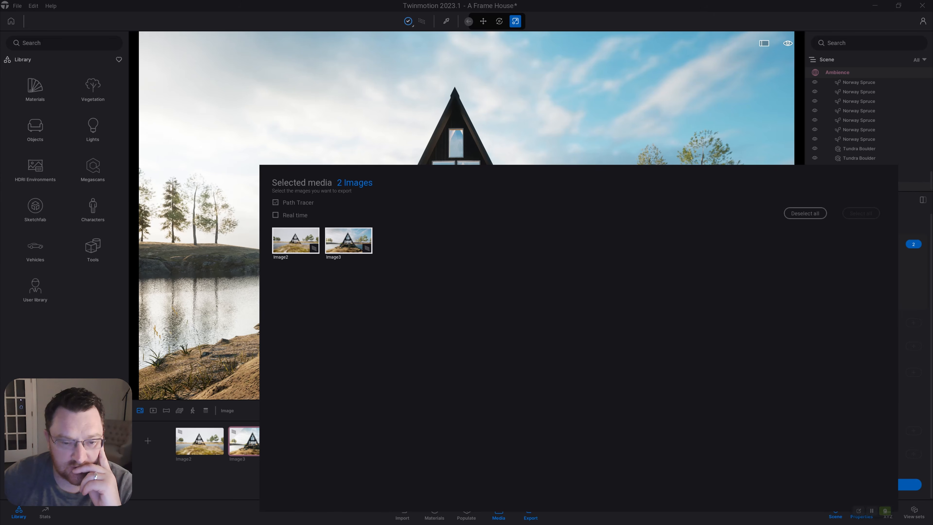
Narrow the export selection to Image3 only, leaving Image2 out
click(348, 240)
click(295, 240)
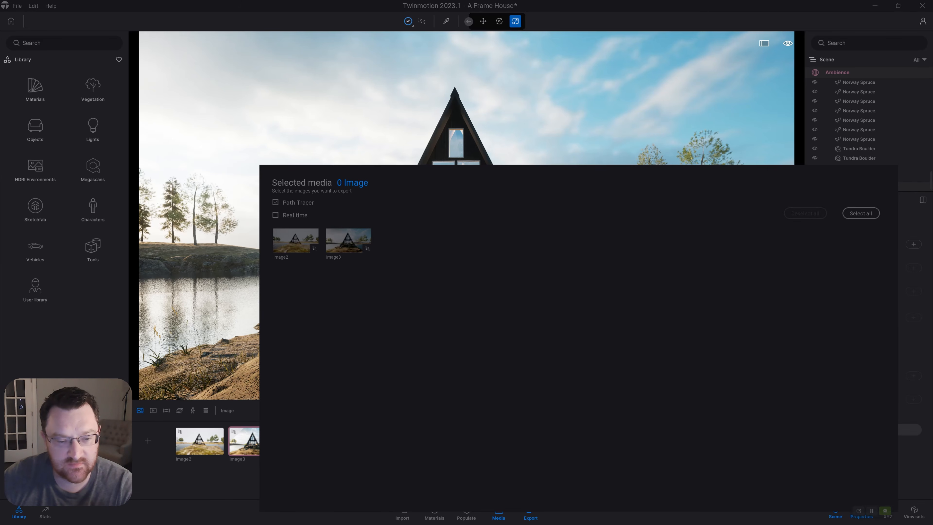
click(348, 240)
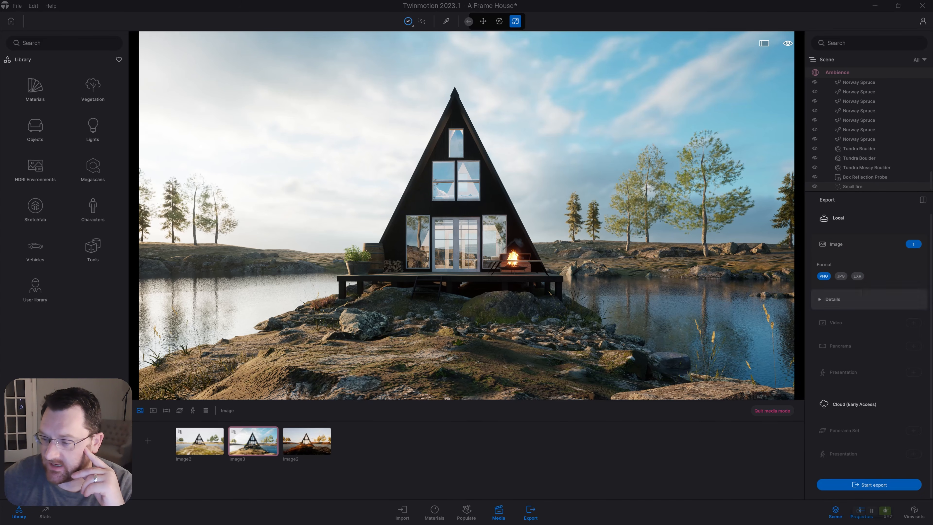
Set the image export's refinement to High and export it into the PathTracer Comparisons folder
click(830, 298)
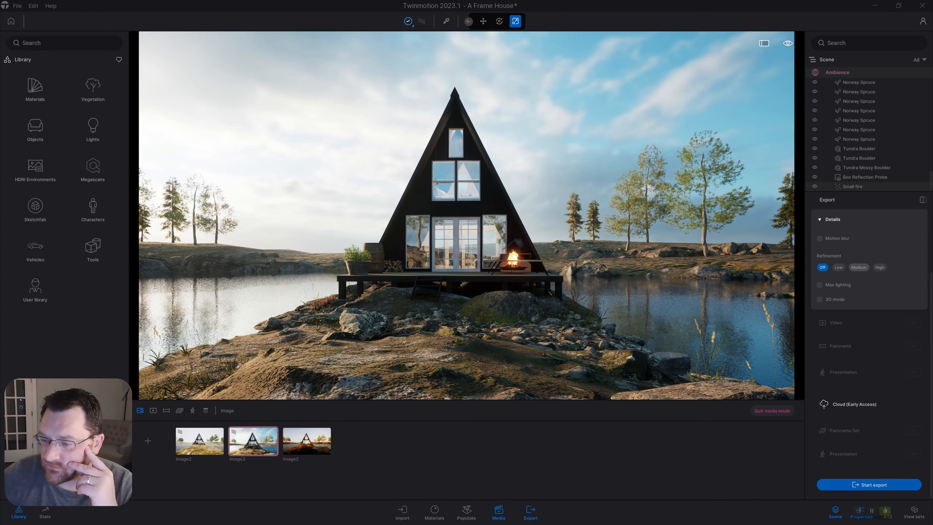
click(879, 267)
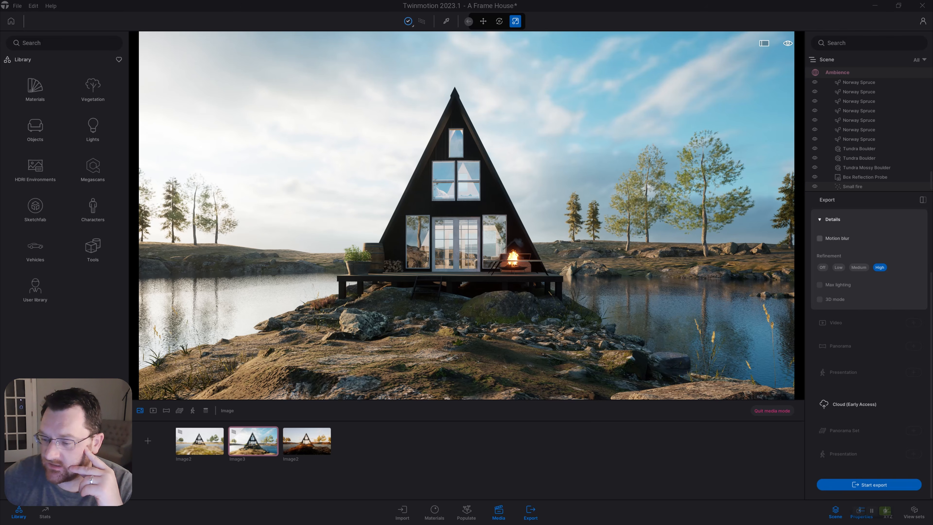
click(890, 485)
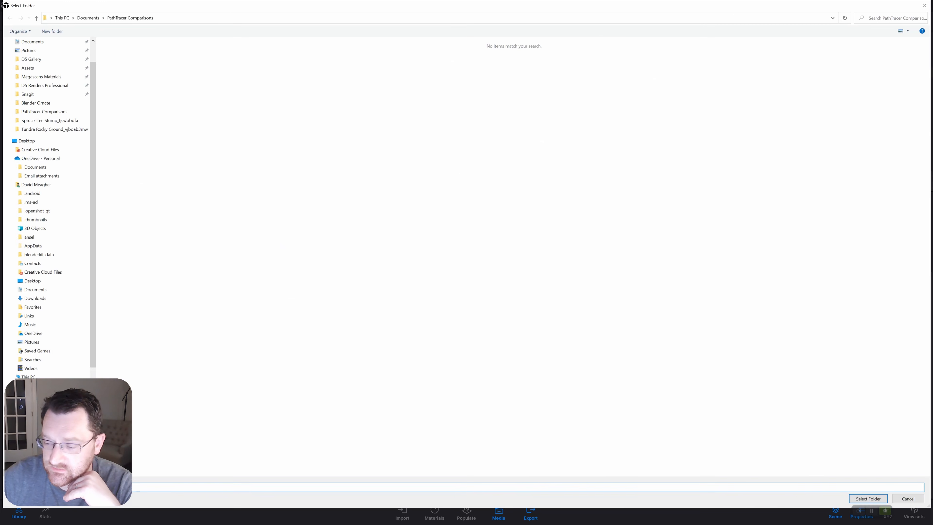
click(868, 498)
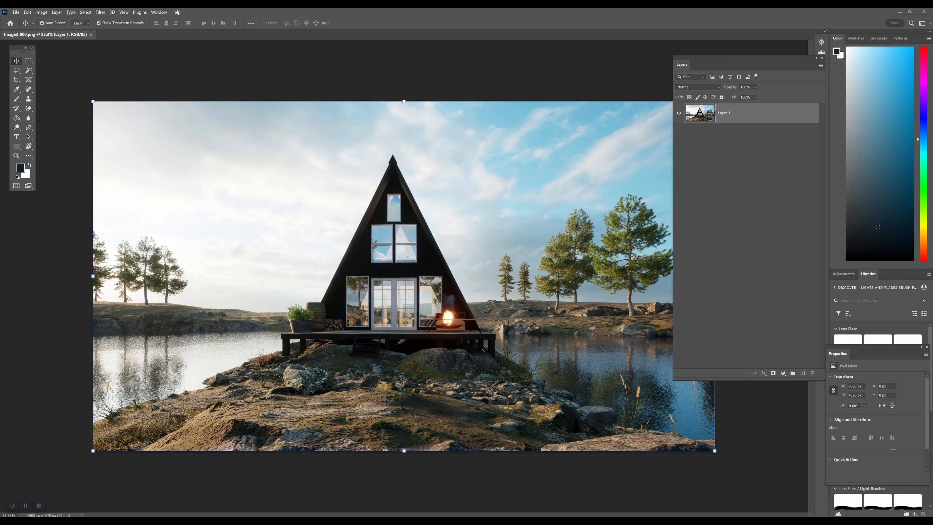
Switch to Photoshop and duplicate Layer 1 of Image3_000.png as Layer 1 copy
drag(698, 65, 769, 98)
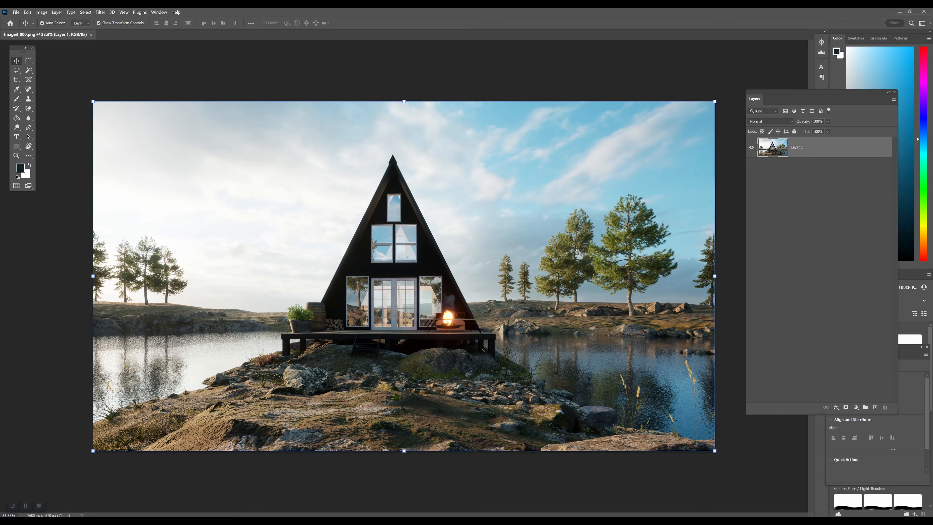
key(z)
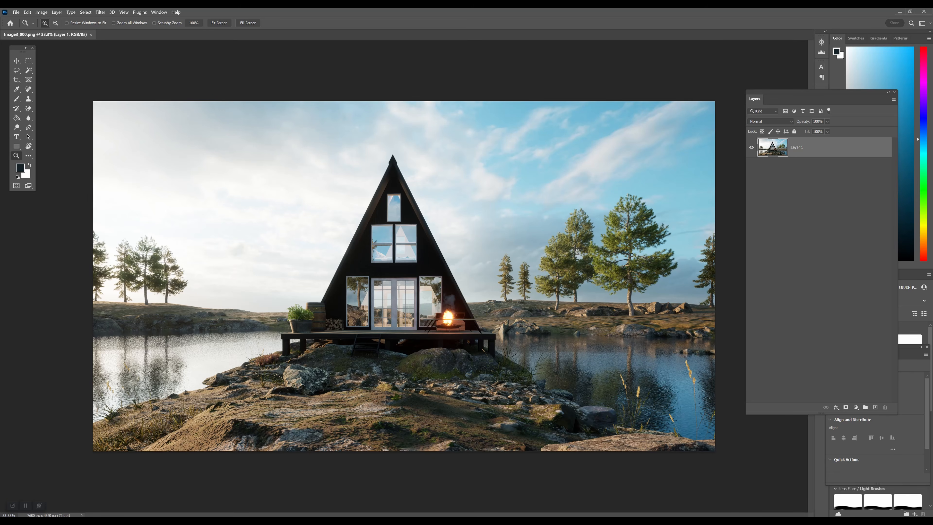
key(ctrl+plus)
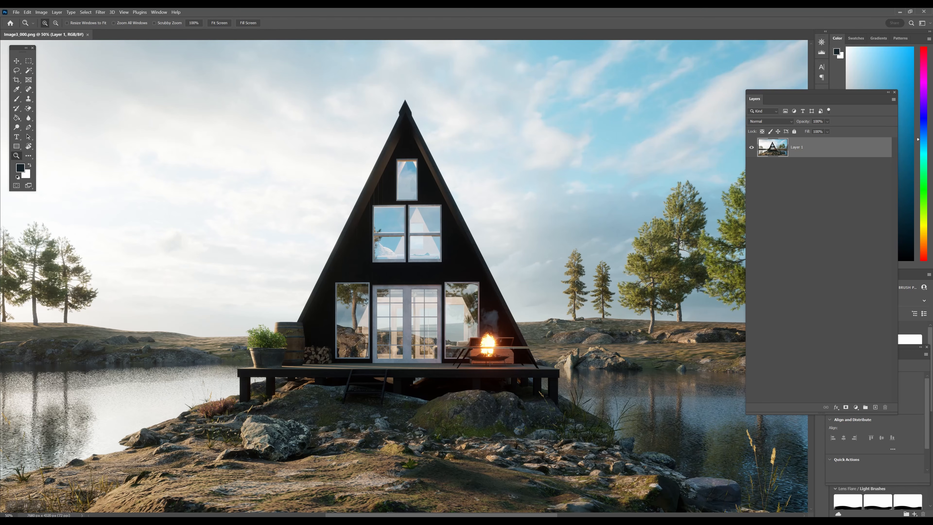
drag(404, 278, 394, 245)
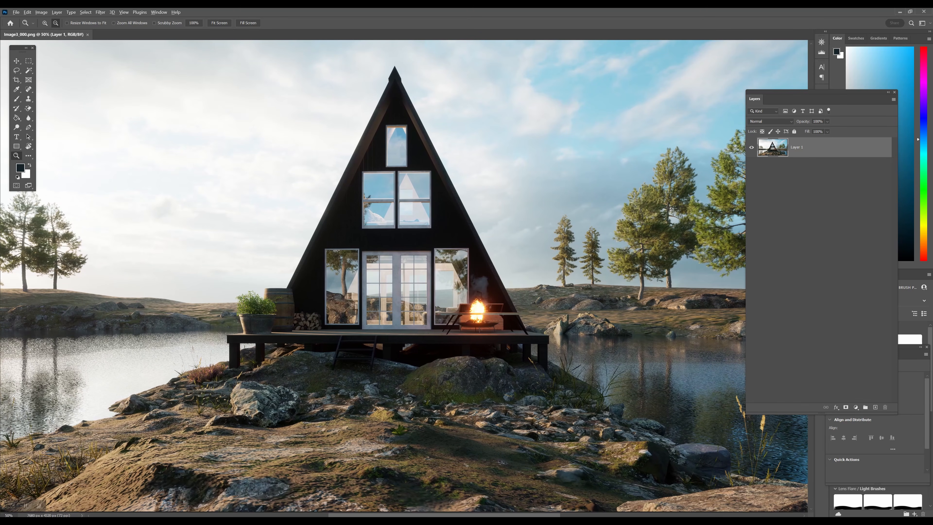
key(ctrl+minus)
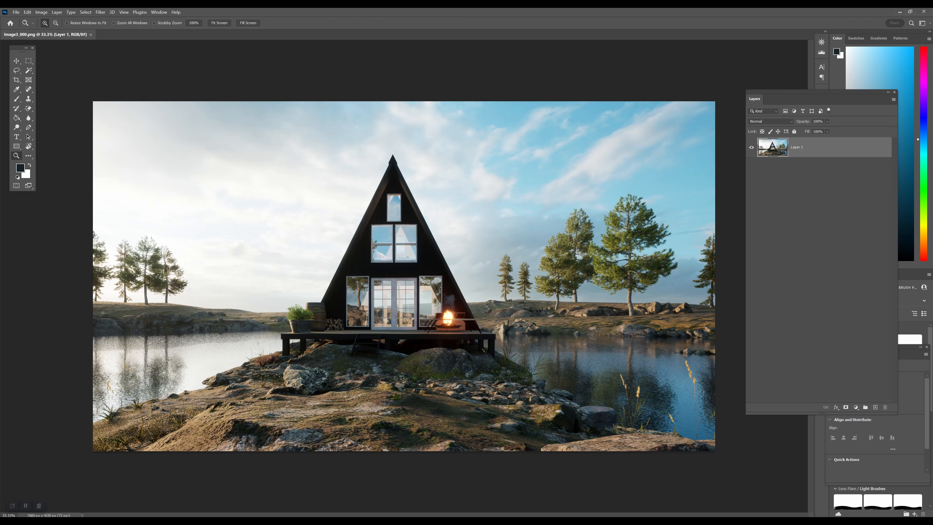
drag(818, 92, 709, 110)
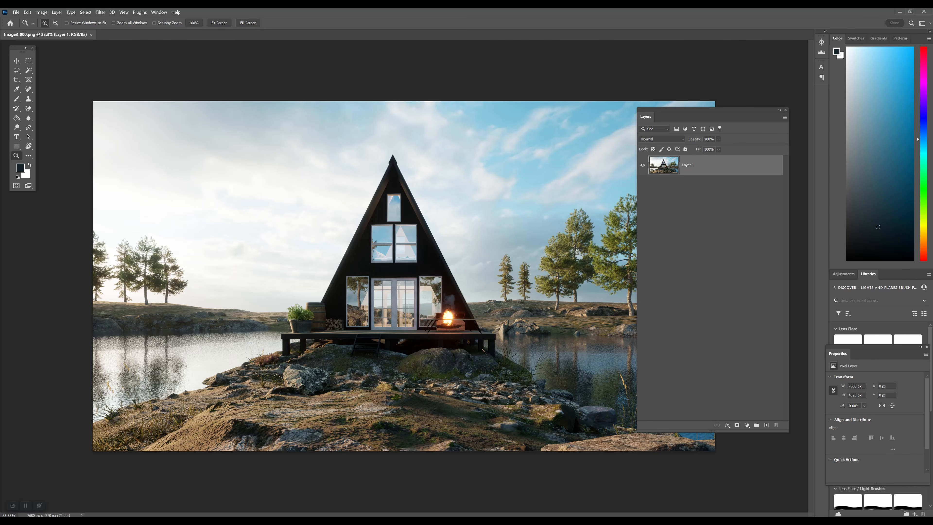
right_click(719, 165)
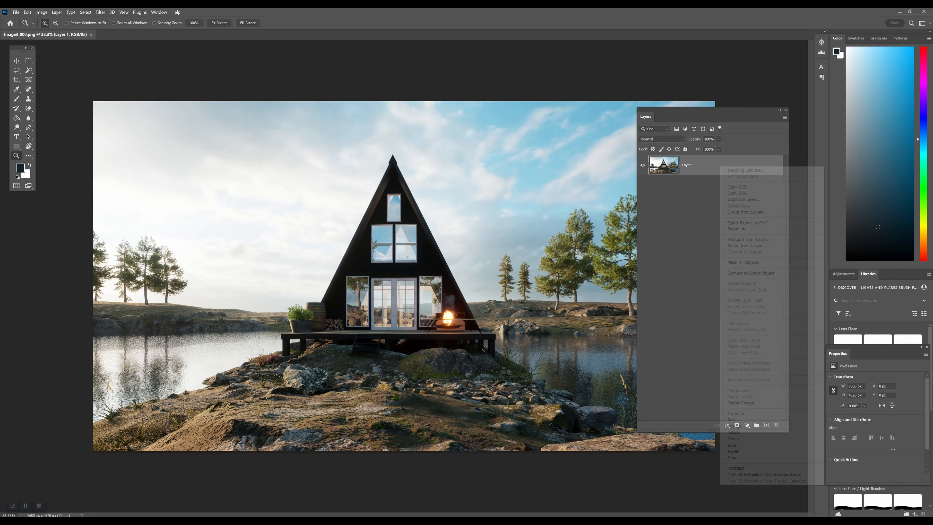
click(743, 199)
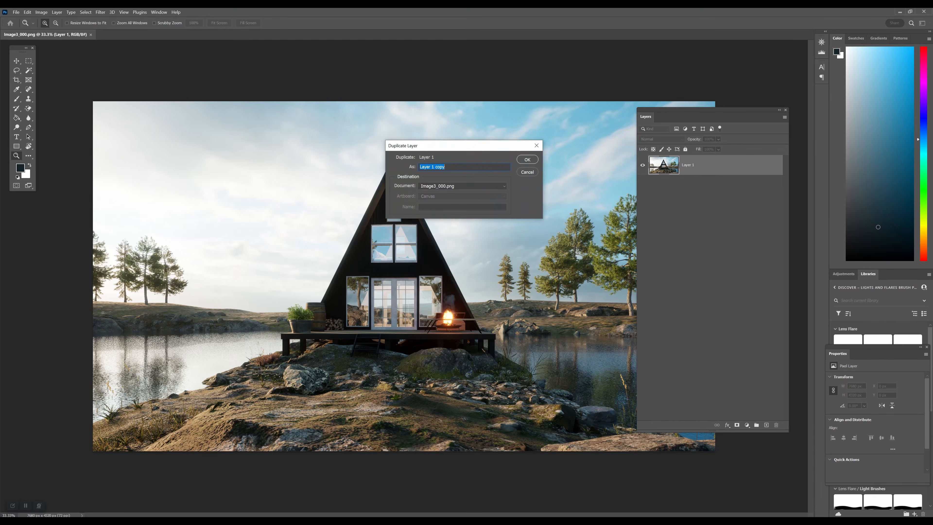
key(Return)
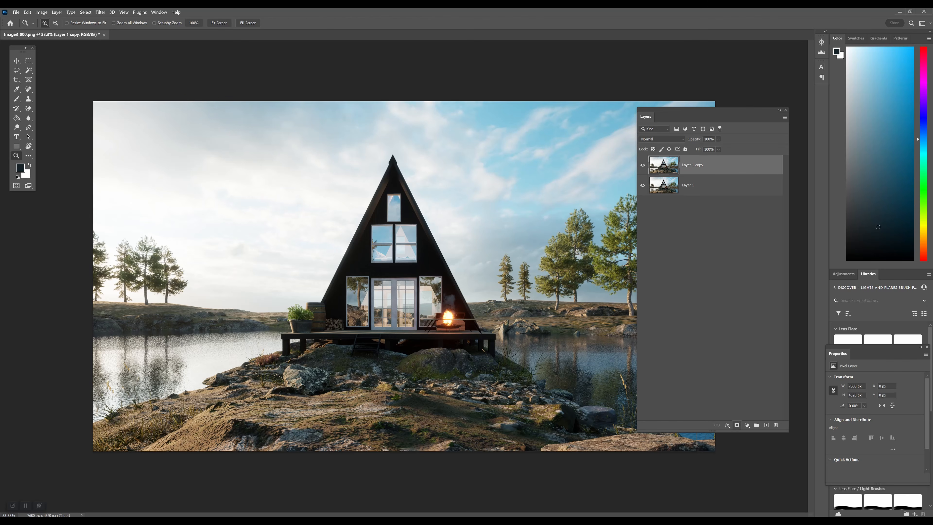
Add a Levels adjustment with automatic correction above Layer 1 copy and merge it down into that layer
click(746, 424)
click(757, 323)
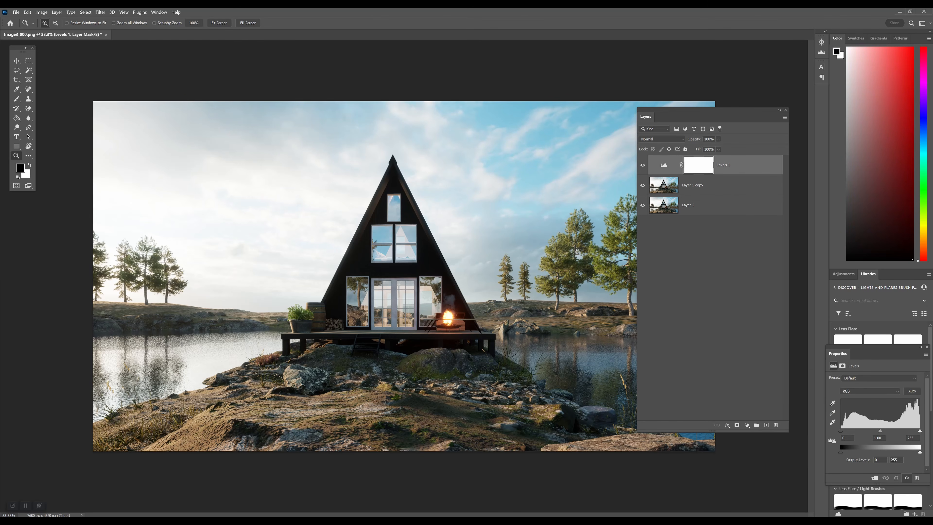
drag(837, 354, 677, 274)
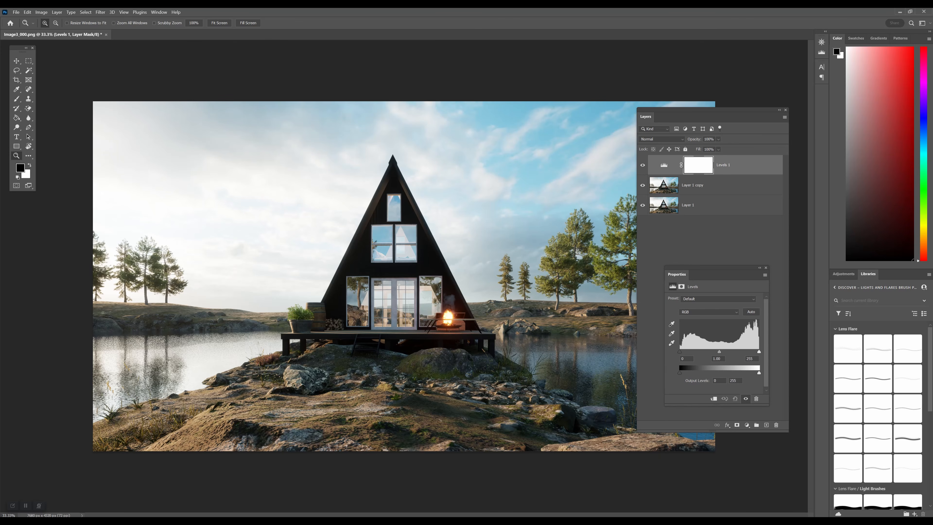
click(750, 311)
click(765, 268)
right_click(727, 164)
click(747, 386)
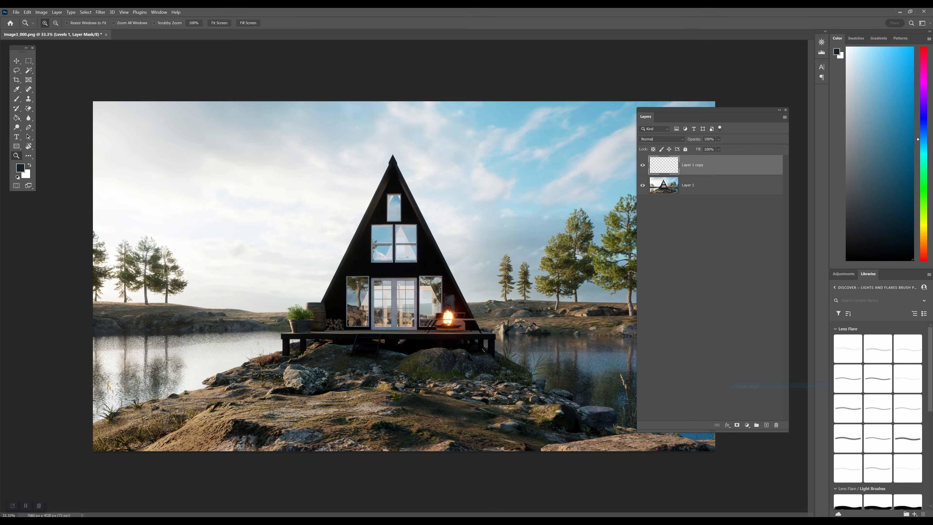
Apply the Camera Raw Filter to Layer 1 copy with the Cozy 6 preset at an amount of 63
click(100, 13)
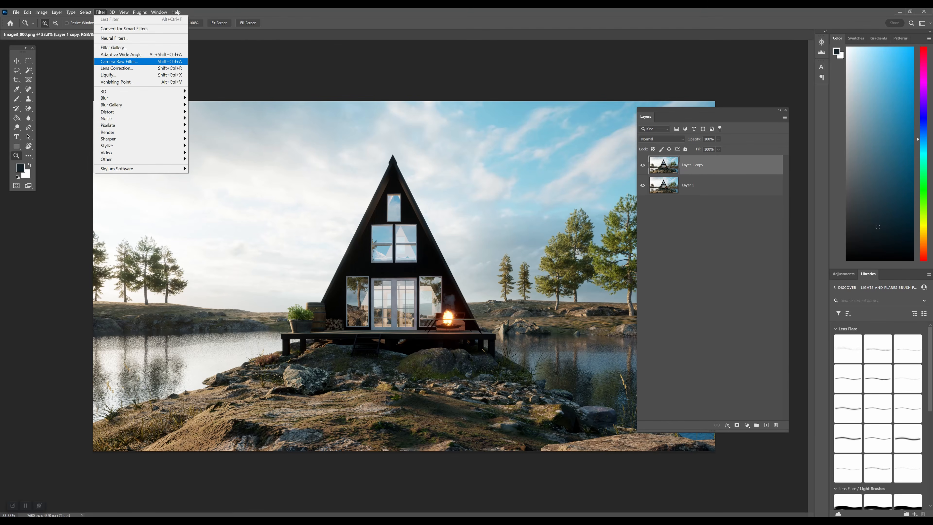
key(Return)
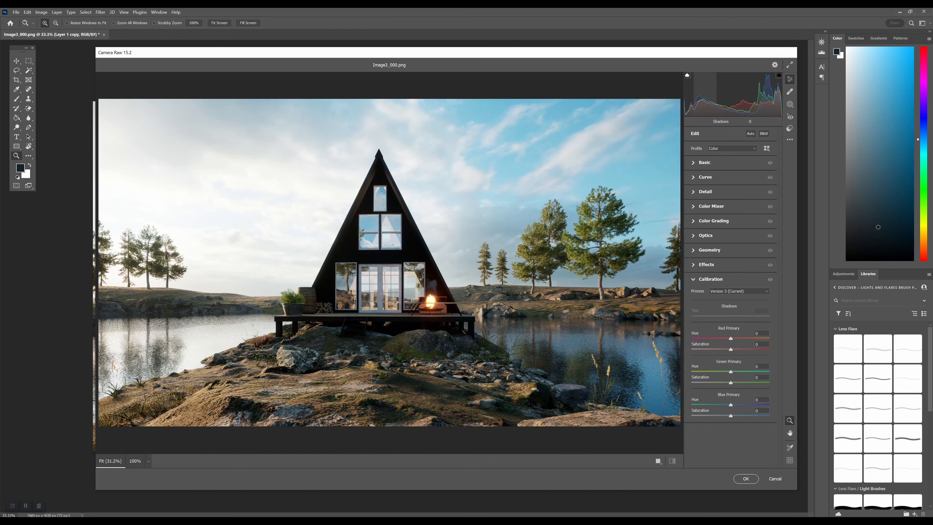
key(shift+p)
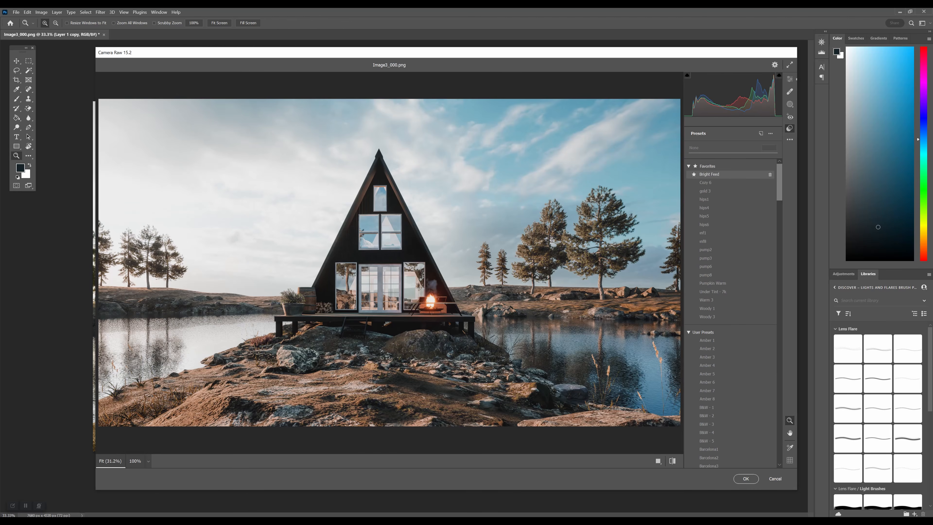
click(729, 182)
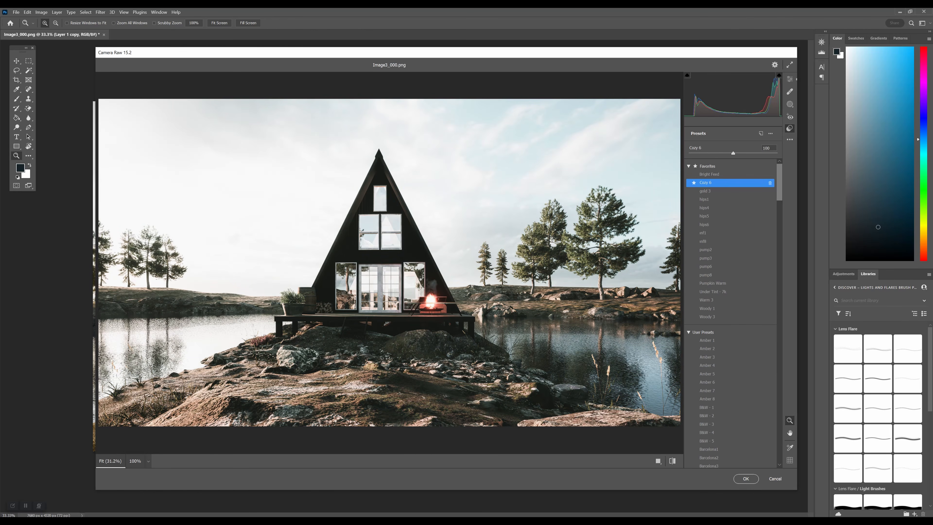
mouse_move(733, 153)
mouse_down()
mouse_move(705, 153)
mouse_move(717, 153)
mouse_up()
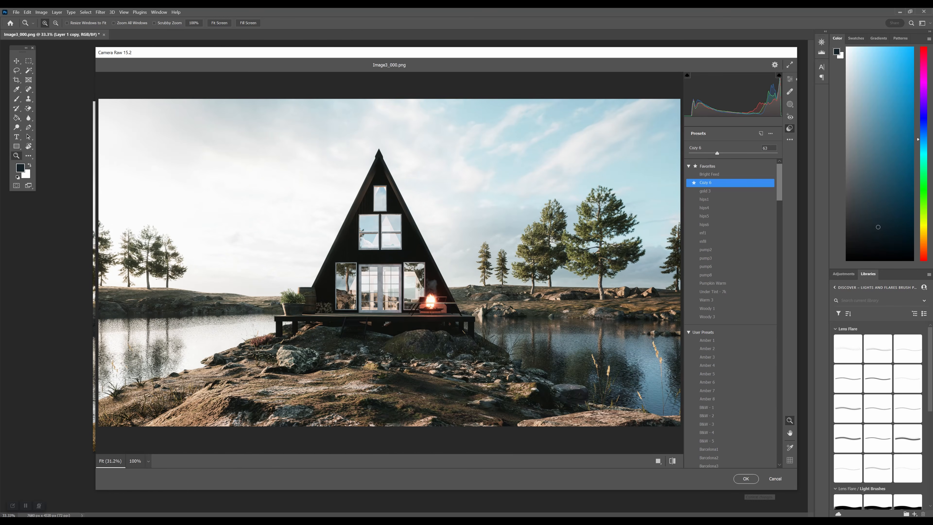
click(745, 478)
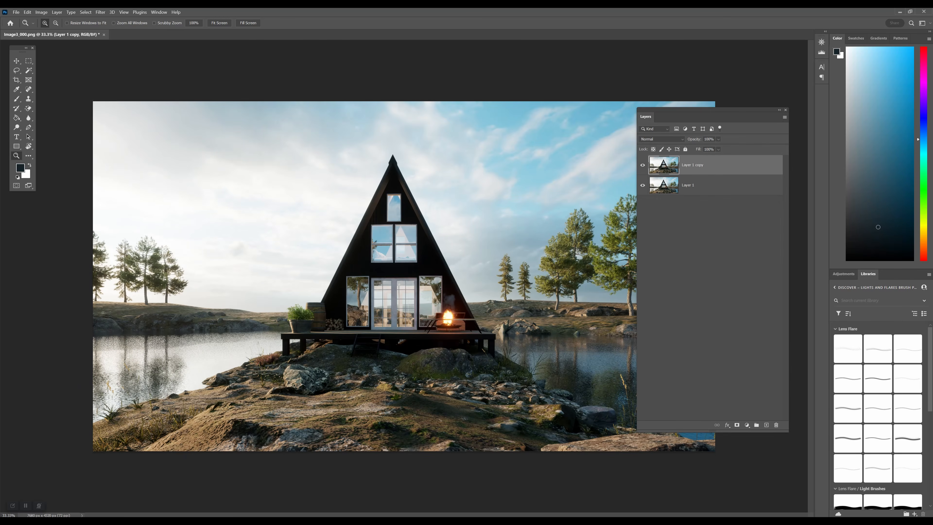
Duplicate the original Layer 1 as Layer 1 copy 2, placed at the top of the layer stack
right_click(703, 182)
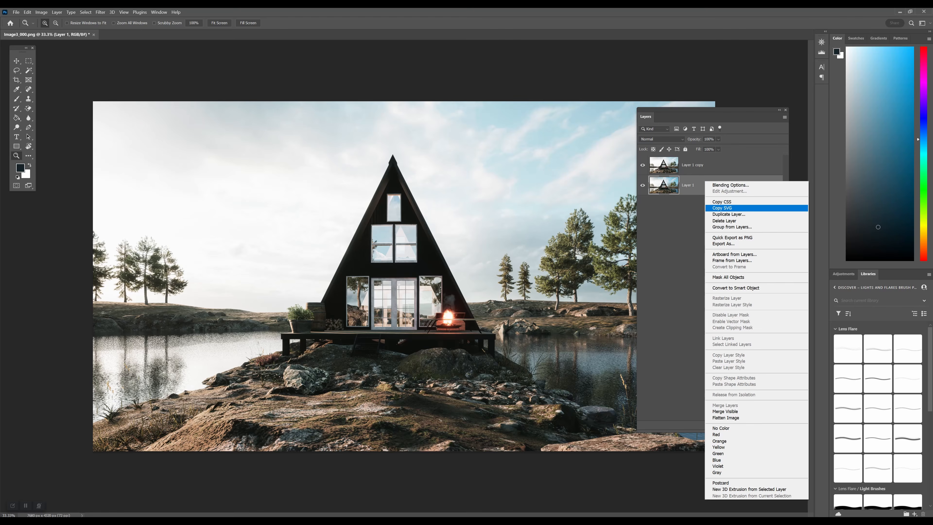
click(728, 214)
click(527, 159)
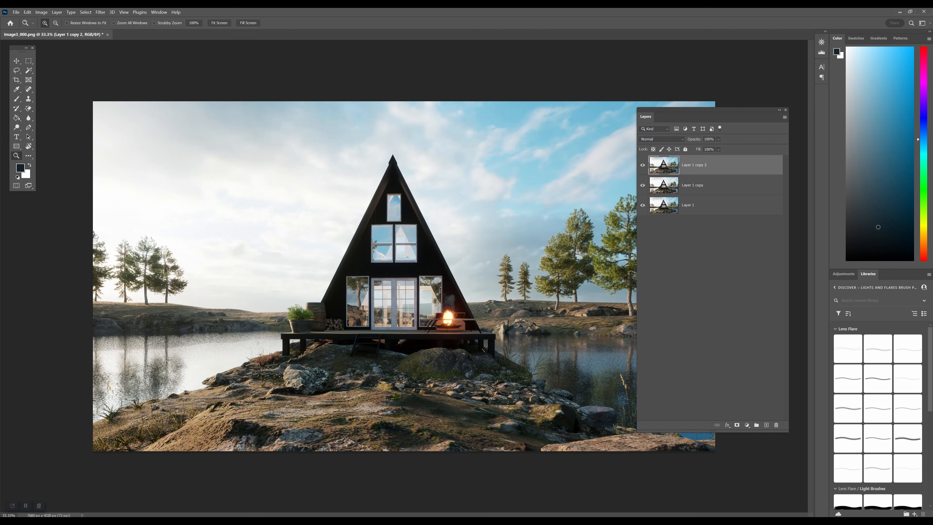
Apply the Camera Raw Filter to Layer 1 copy 2 with the pump2 preset at an amount of 51
click(100, 12)
click(121, 61)
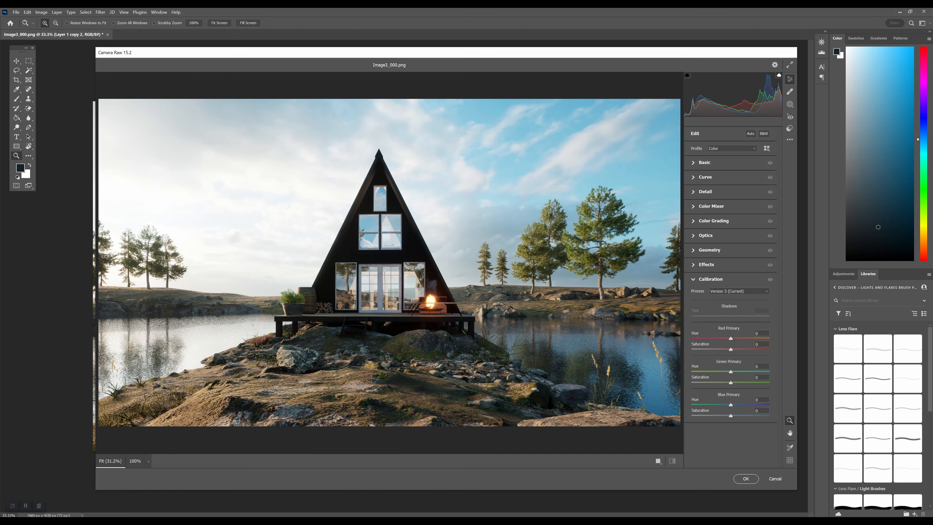
click(789, 128)
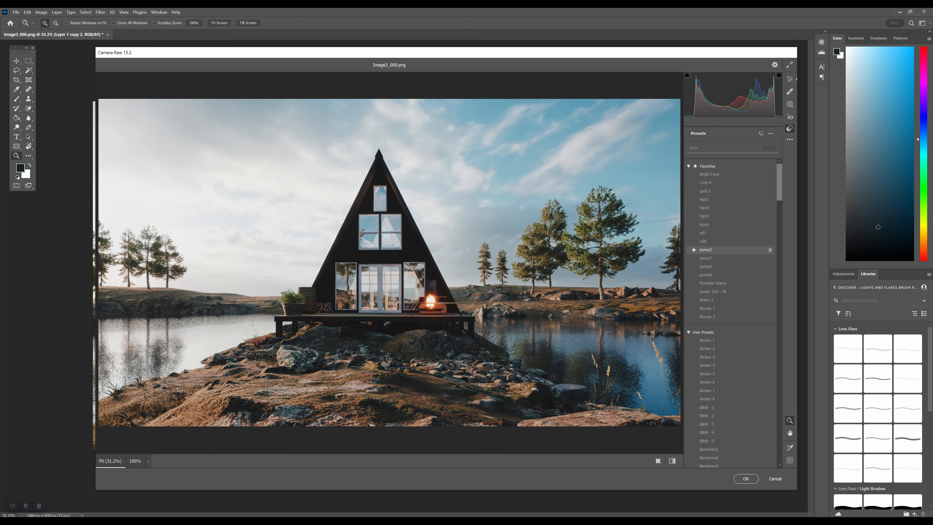
click(715, 250)
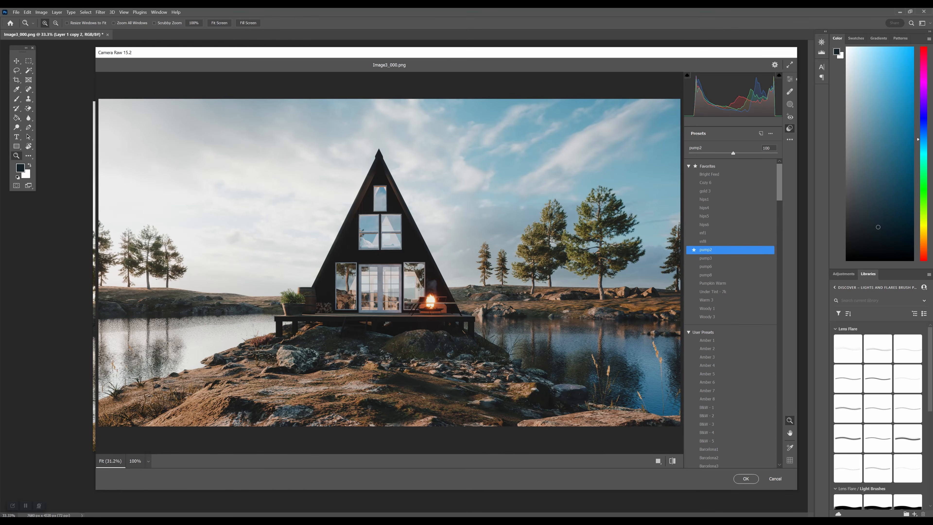
drag(732, 153, 711, 153)
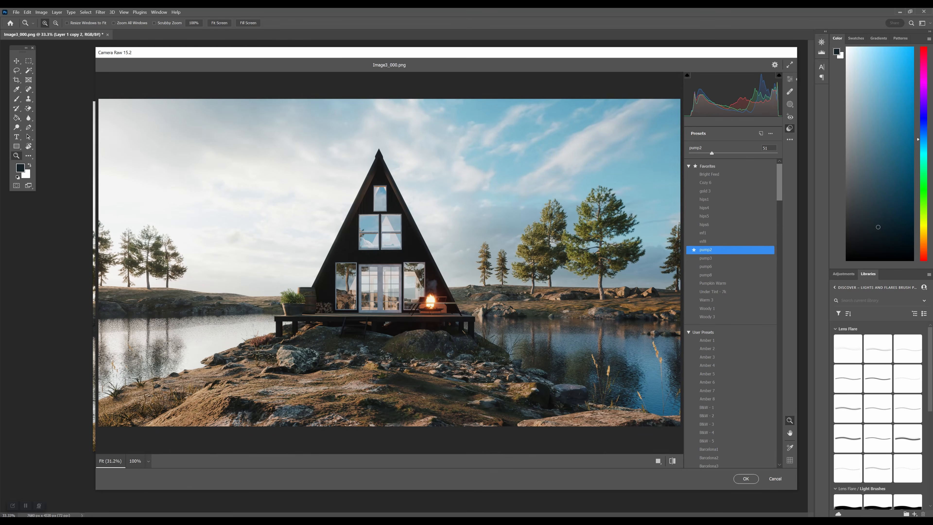
click(746, 478)
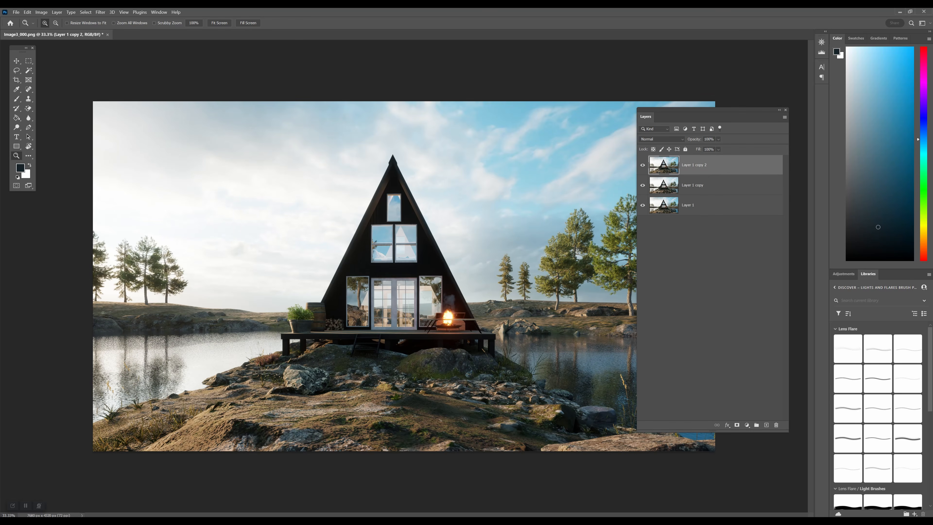
Compare the two graded layers by toggling their visibility, and lower Layer 1 copy 2's opacity to 75%
click(642, 165)
click(642, 185)
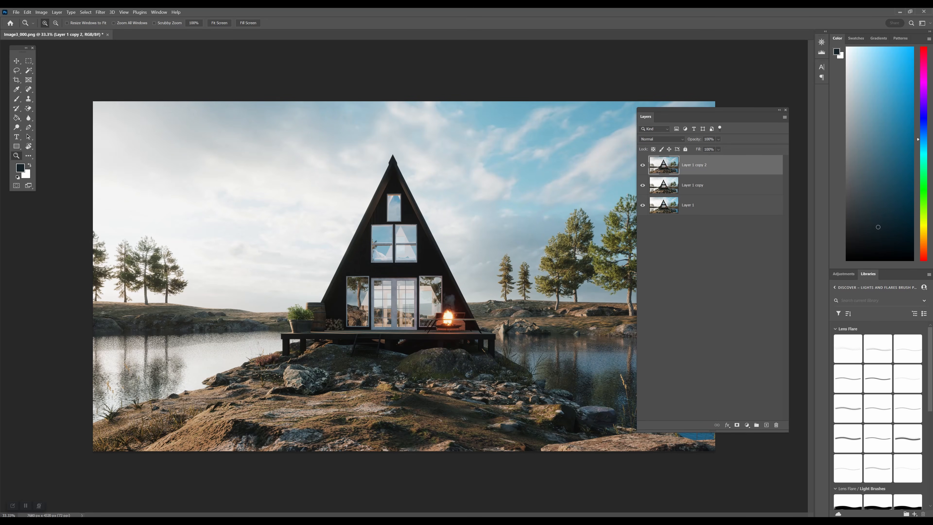
click(692, 185)
click(692, 165)
click(718, 150)
drag(730, 148, 722, 147)
Lower the opacity of Layer 1 copy so its grading blends with the layer beneath
click(693, 185)
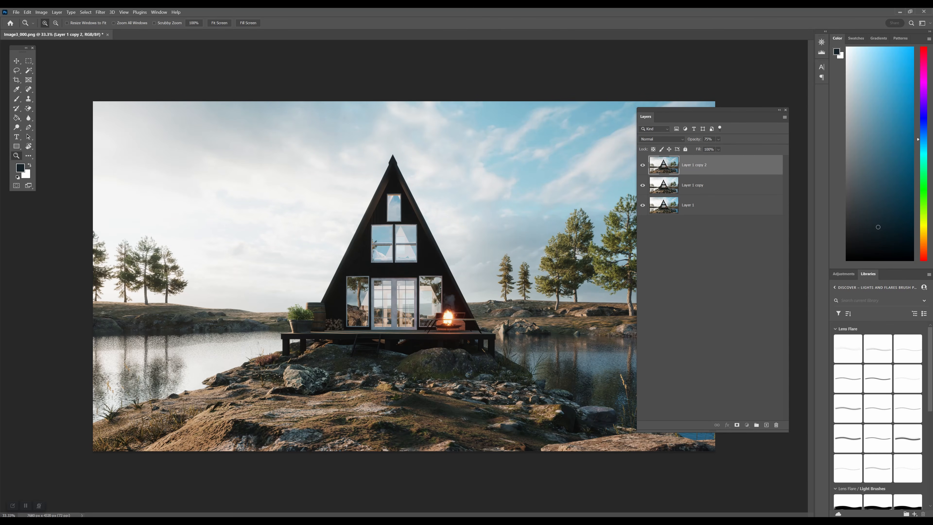
click(718, 139)
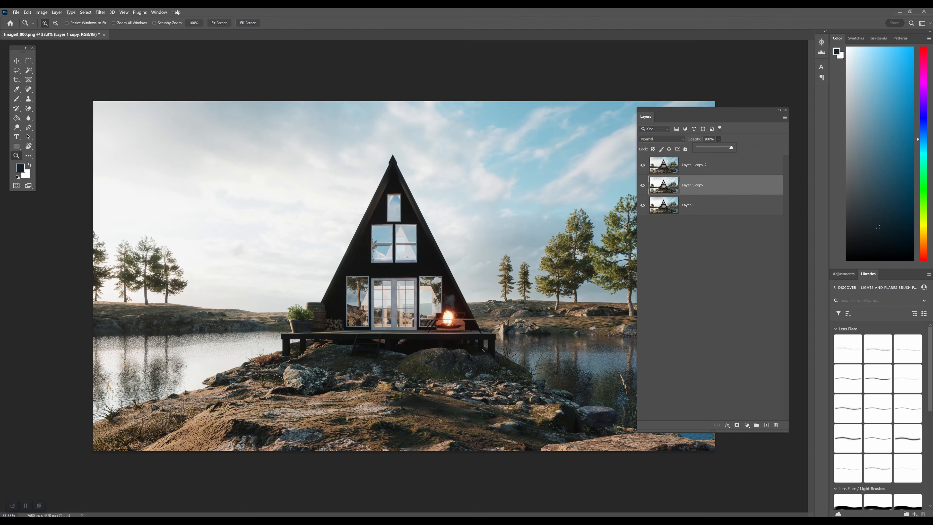
drag(730, 147, 721, 147)
Duplicate Layer 1 as Layer 1 copy 3 and rename the original bottom layer BKG
right_click(713, 205)
click(731, 234)
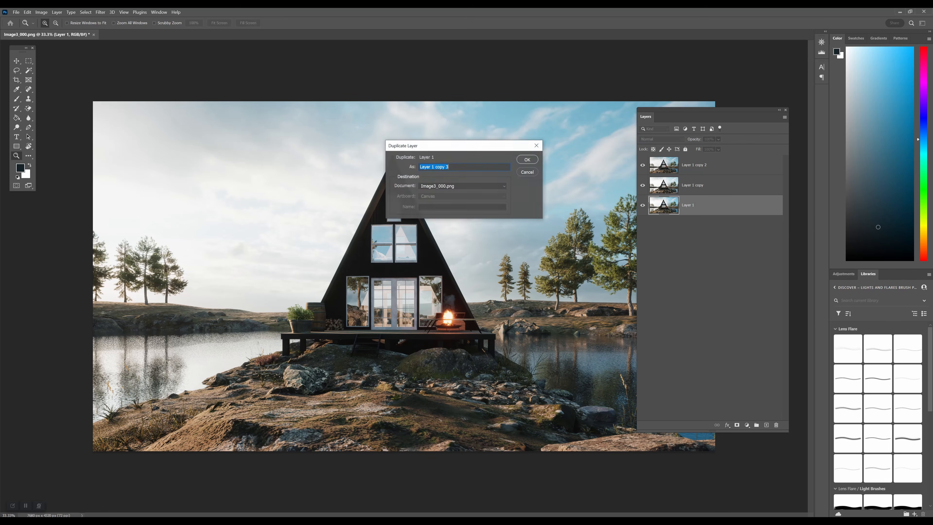
key(Return)
double_click(687, 225)
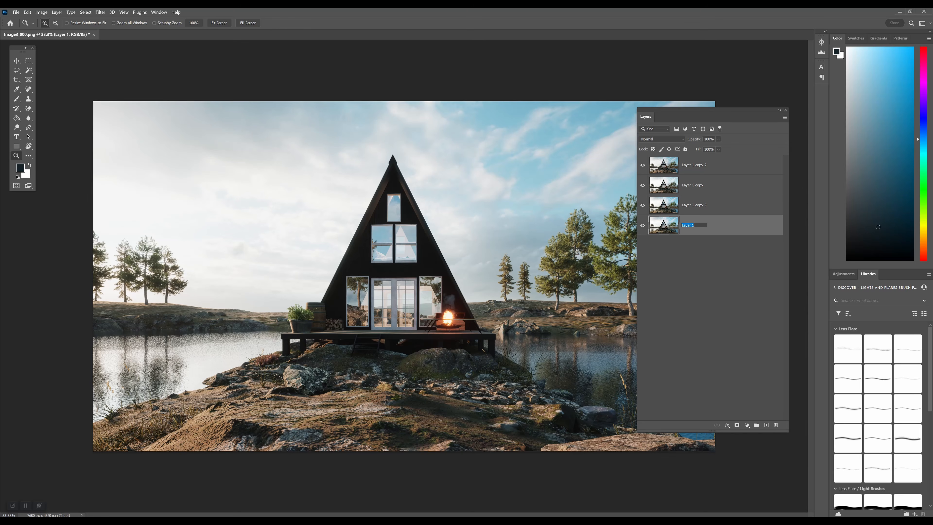
text(BKG)
click(712, 265)
click(713, 204)
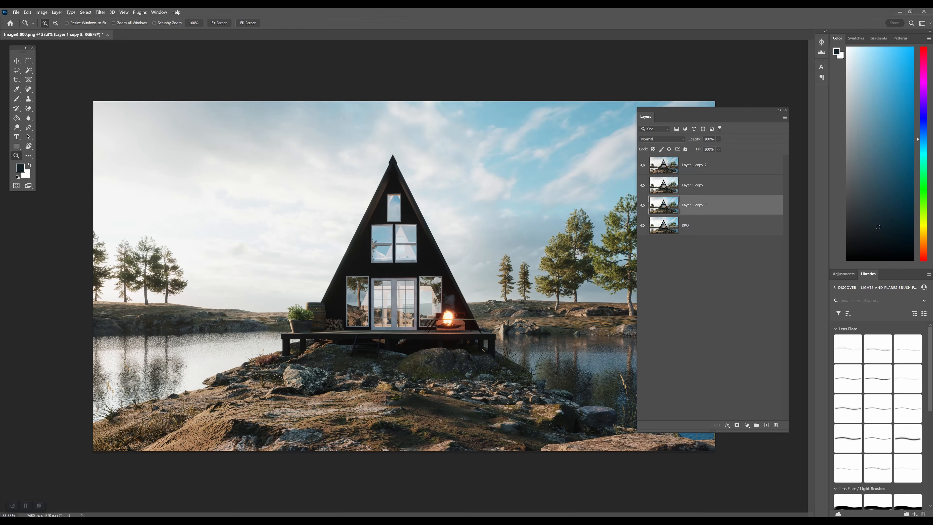
shift+click(712, 164)
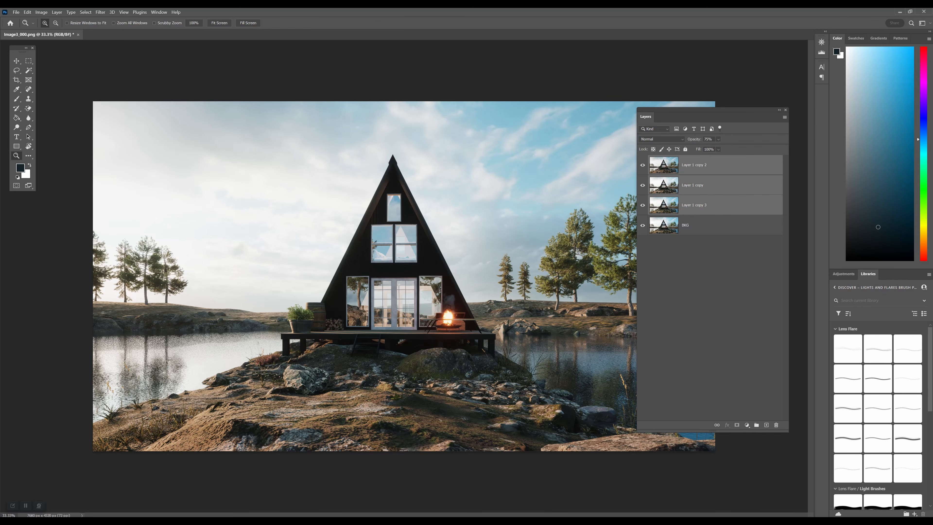
right_click(717, 164)
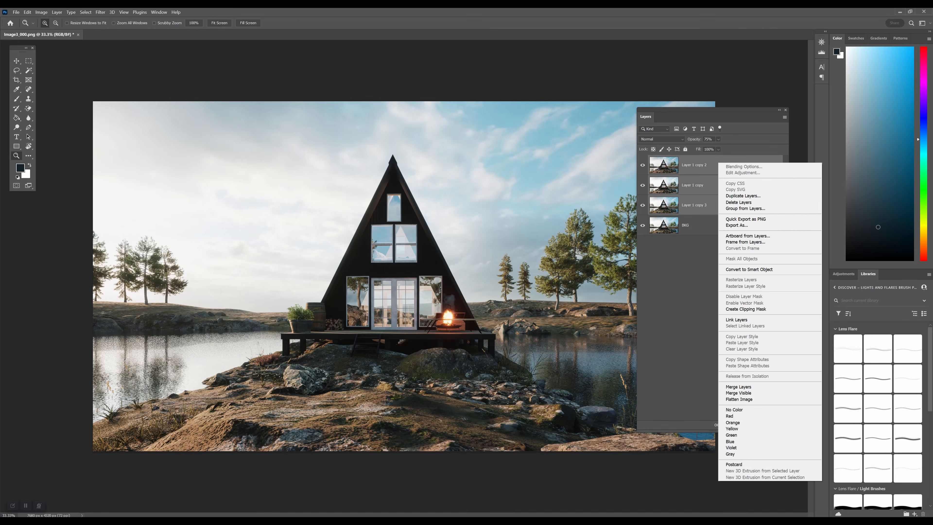
key(Escape)
click(717, 139)
Set the opacity of Layer 1 copy 2 to 89%
click(712, 164)
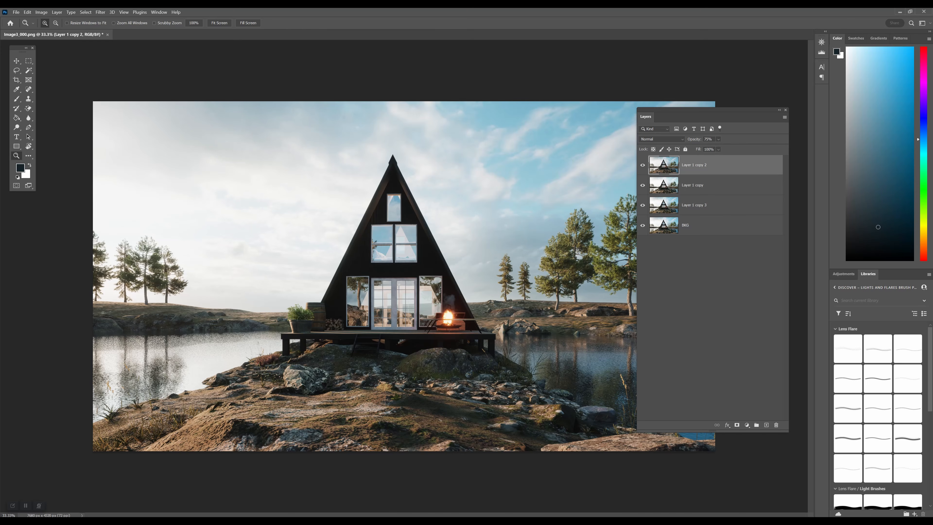
click(718, 138)
drag(727, 147, 736, 147)
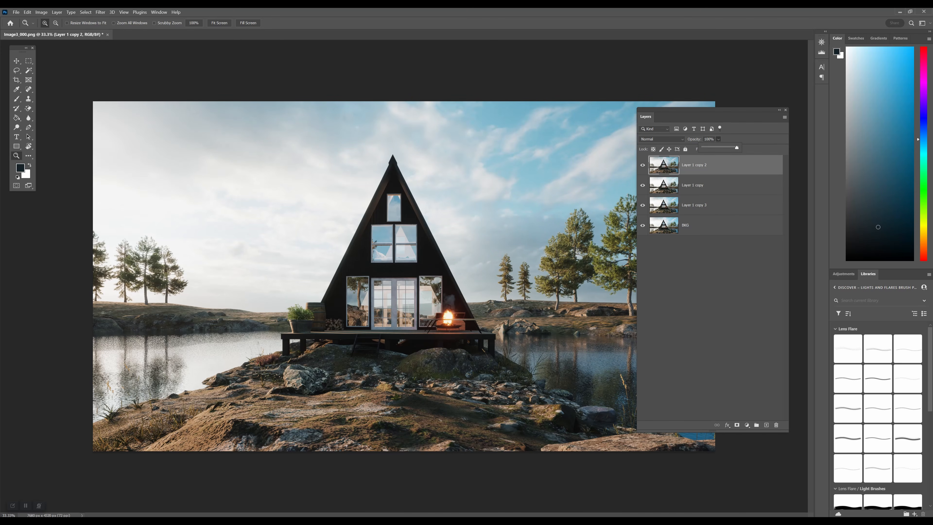
drag(703, 148, 724, 147)
Merge Layer 1 copy 2, Layer 1 copy and Layer 1 copy 3 into a single layer above BKG
shift+click(730, 205)
right_click(733, 160)
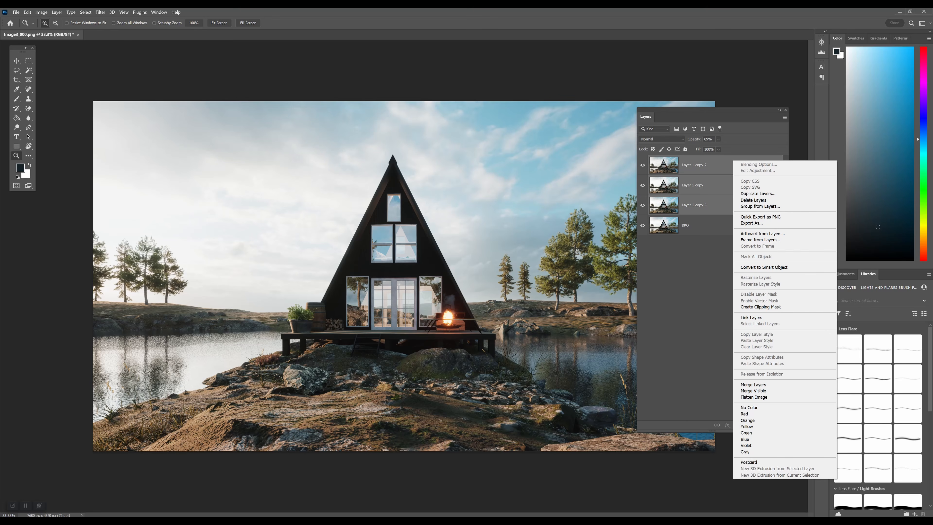
click(753, 384)
right_click(721, 164)
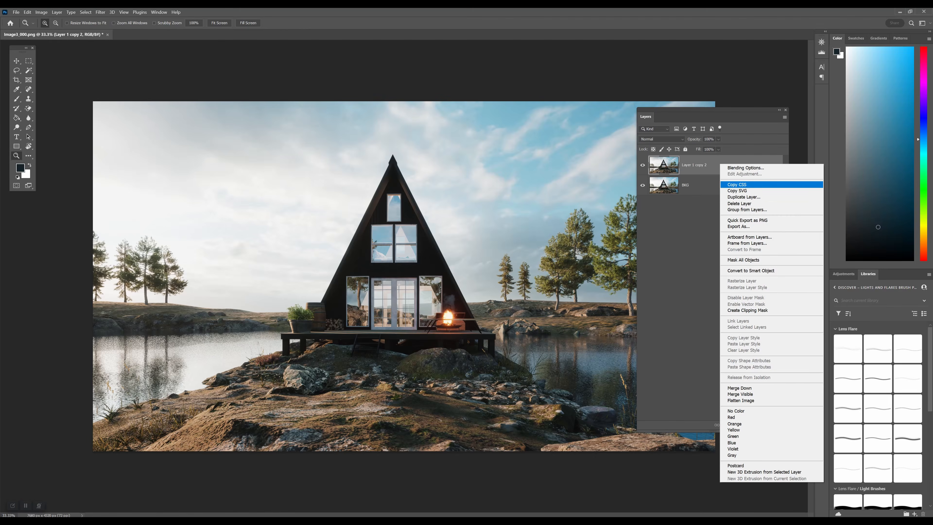
click(736, 190)
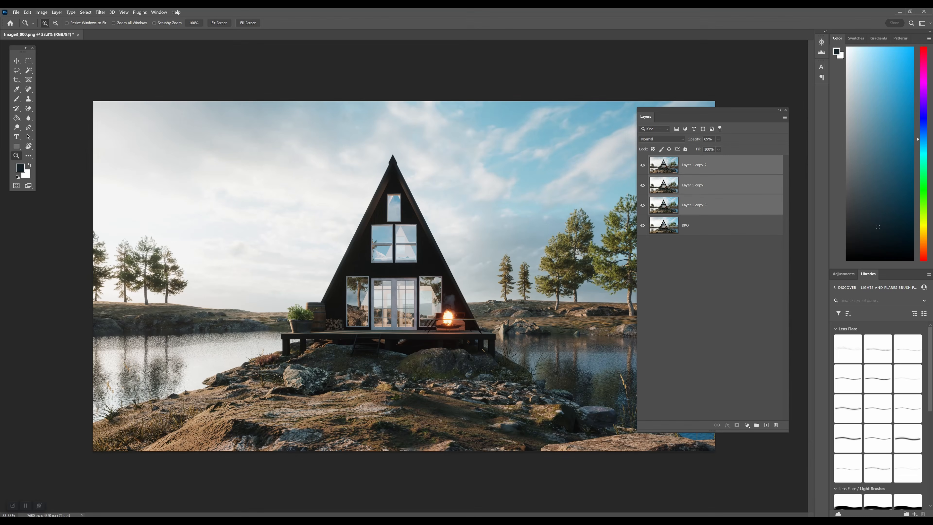
right_click(728, 165)
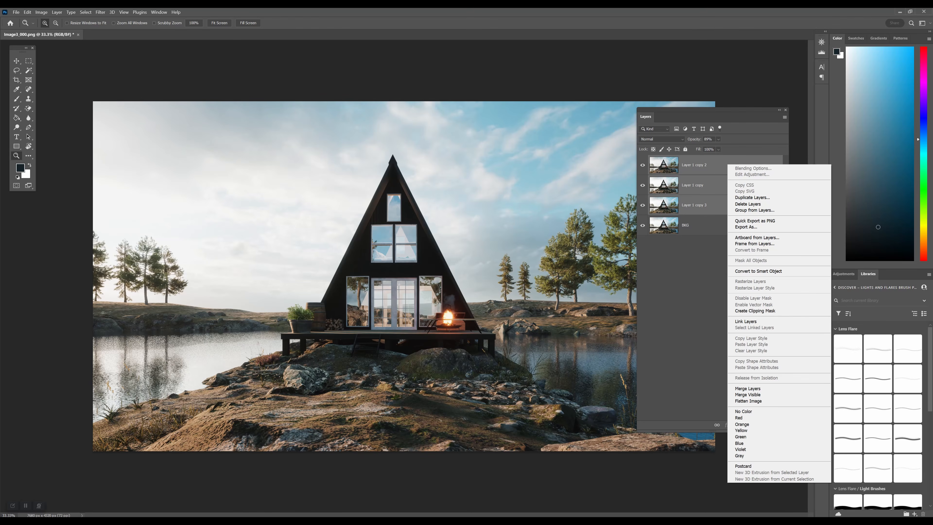
click(748, 388)
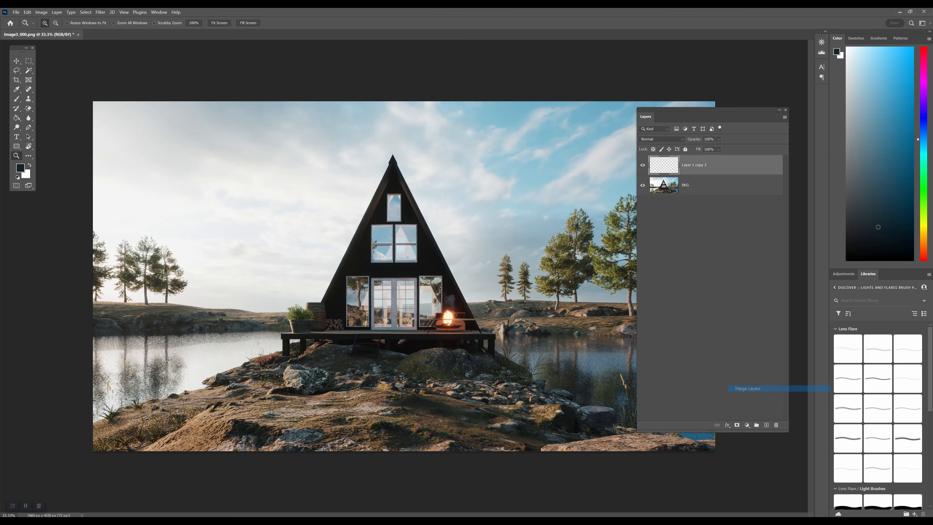
Duplicate the merged Layer 1 copy 2 as Layer 1 copy 3
right_click(712, 163)
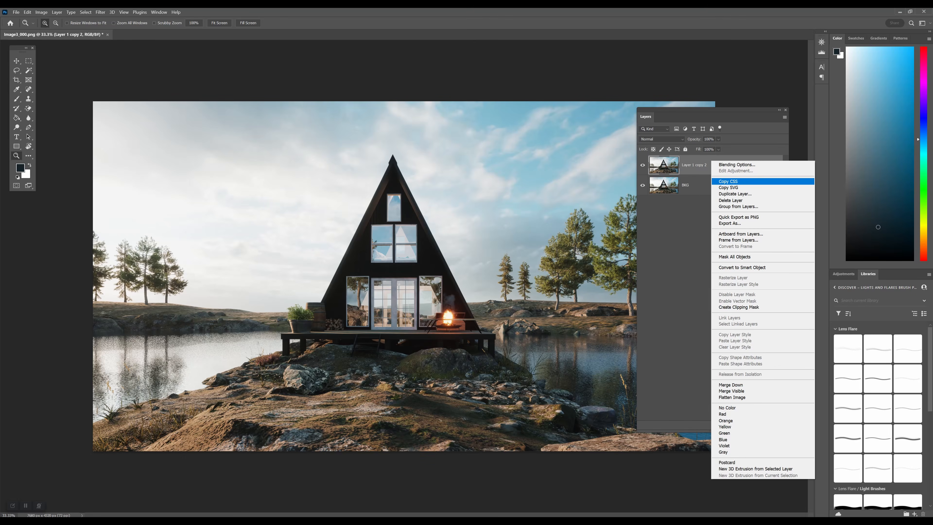
click(730, 194)
key(Return)
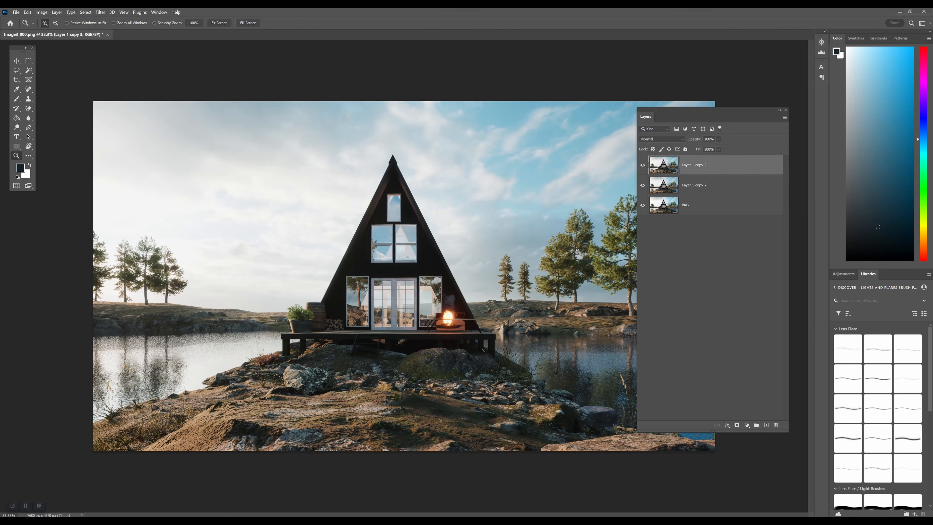
In the Camera Raw Filter on the duplicate, set Highlights +18, Shadows -25, Whites +21, Blacks -2, Texture +12, Clarity +11, Dehaze -24, Vibrance +20, Saturation -8
click(101, 13)
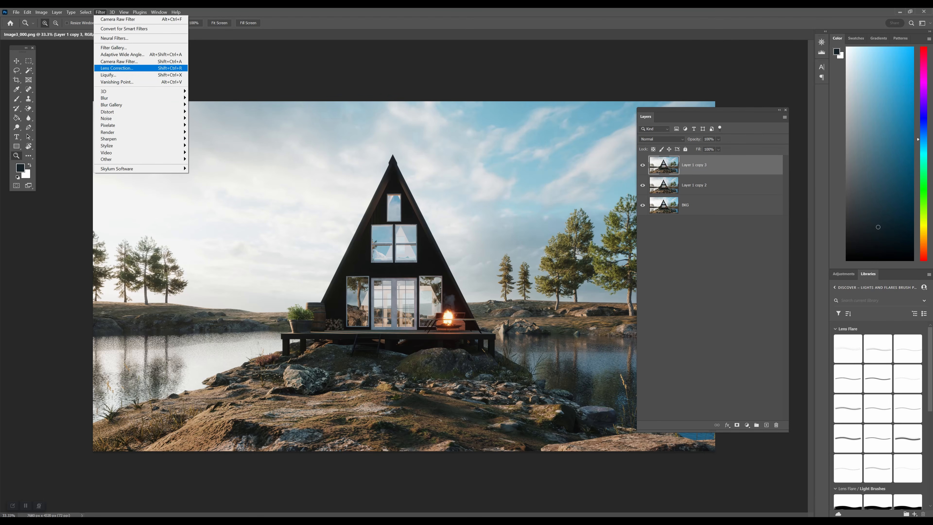
click(119, 61)
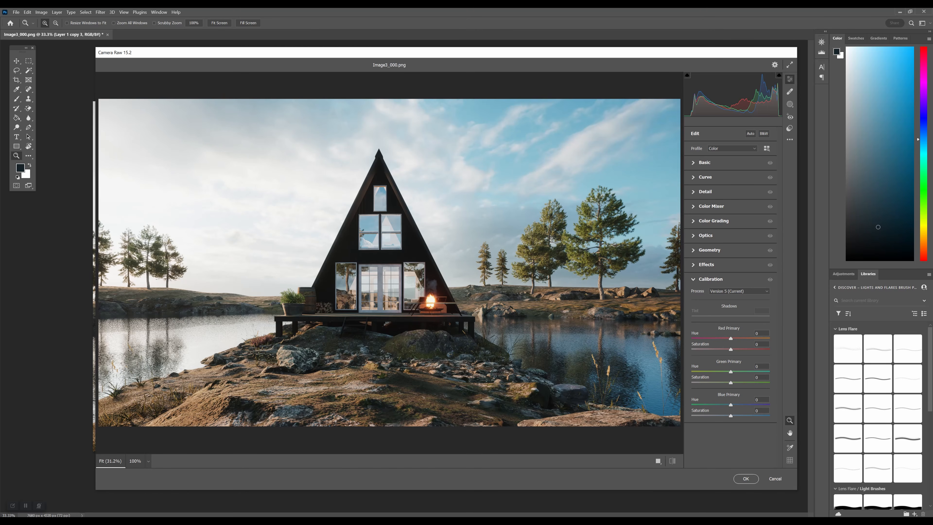
key(ctrl+1)
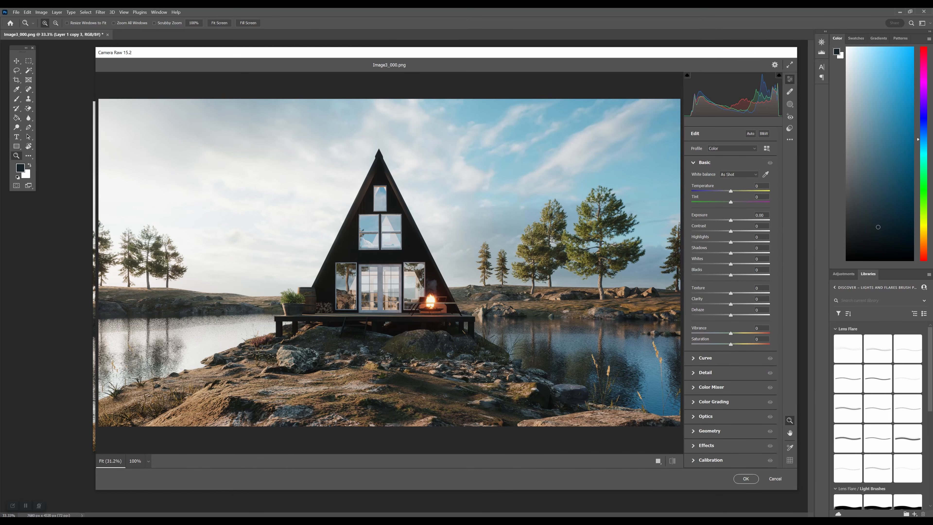
drag(729, 242, 734, 343)
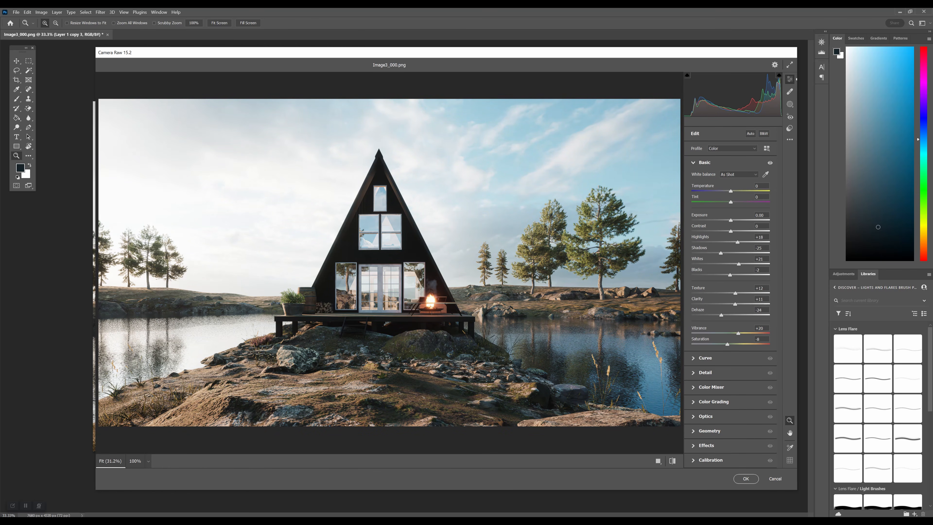
Set Darks to +21 on the Camera Raw parametric curve
click(704, 162)
click(704, 177)
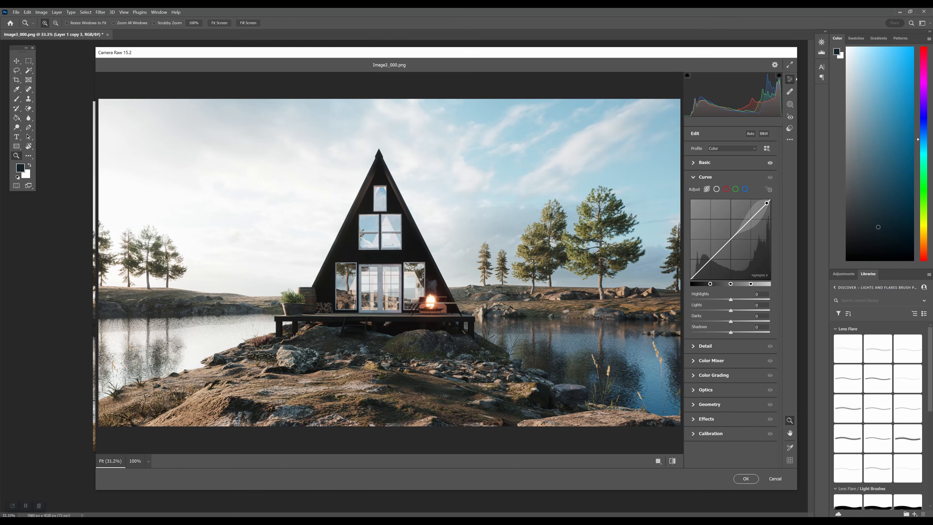
drag(730, 239, 731, 236)
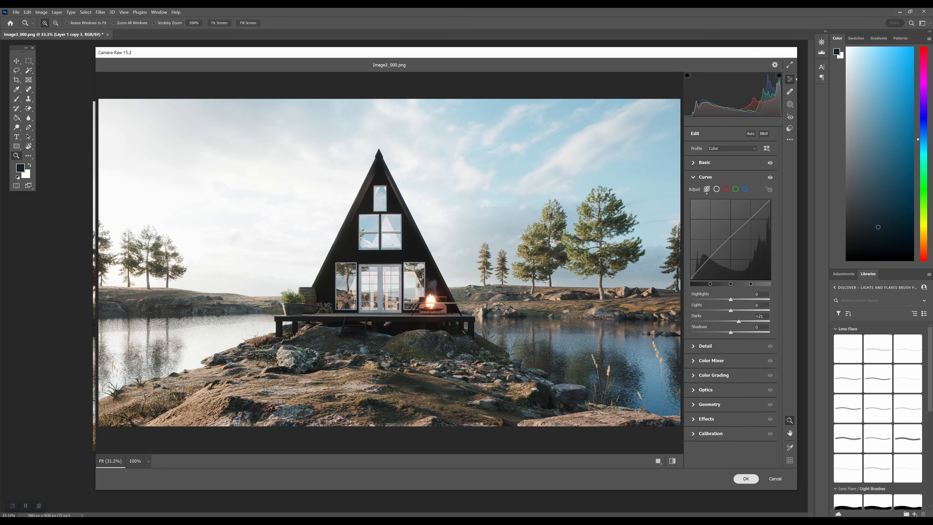
click(745, 478)
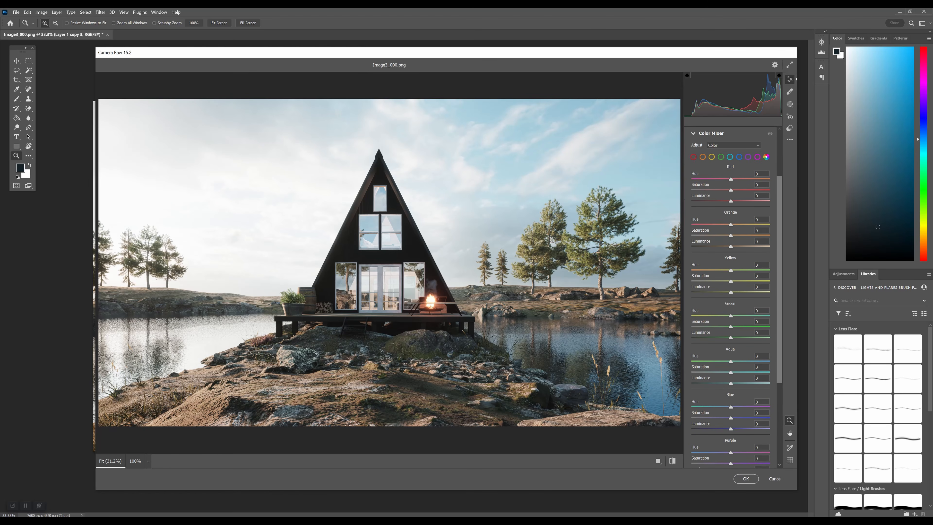
In the Color Mixer, set Green saturation to +51 and Green luminance to -74, checking the effect on the trees up close
drag(730, 327, 691, 326)
click(624, 238)
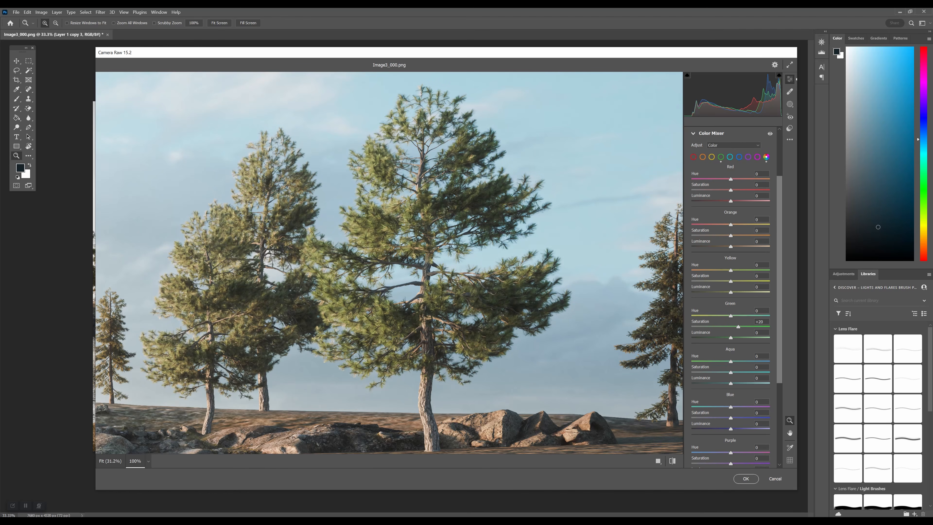
drag(769, 326, 721, 338)
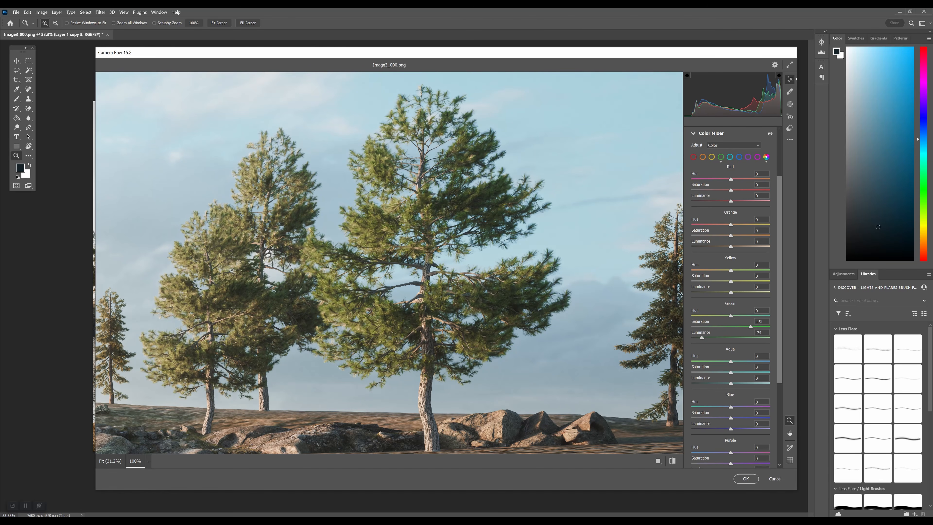
alt+click(169, 270)
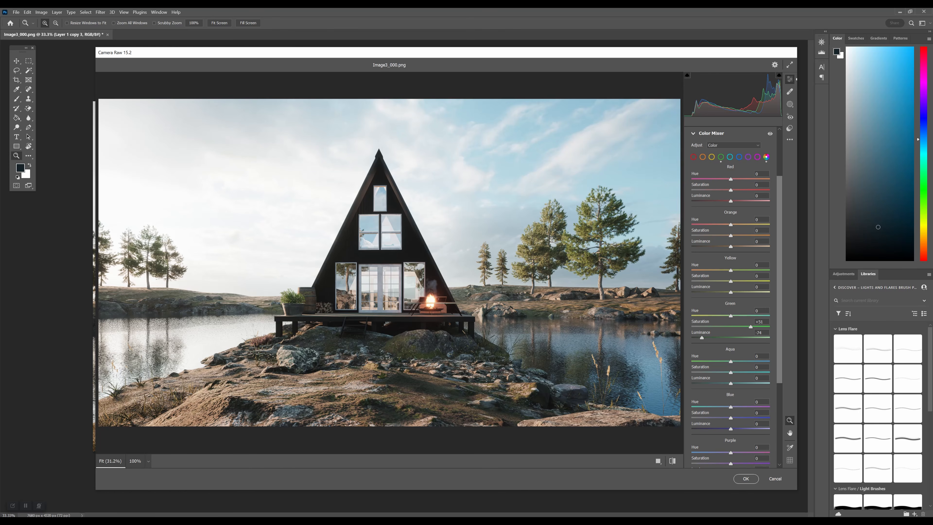
Raise the Red saturation and fine-tune the Orange saturation in the Color Mixer
drag(729, 190, 739, 190)
drag(751, 190, 747, 190)
mouse_move(730, 235)
mouse_down()
mouse_move(768, 235)
mouse_move(724, 235)
mouse_up()
Set Blue saturation to +25 and Blue luminance to -11 in the Color Mixer, and apply the Camera Raw Filter
scroll(730, 294, down, 5)
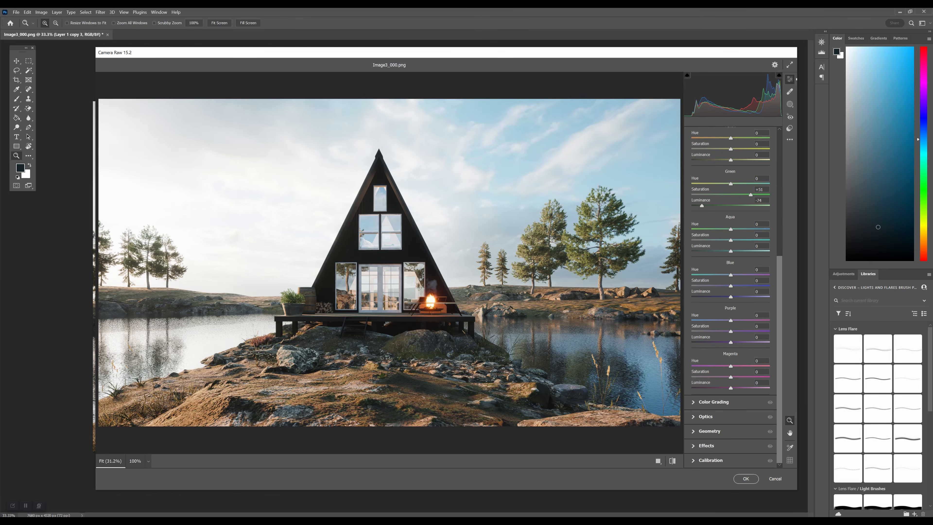
mouse_move(730, 286)
mouse_down()
mouse_move(763, 285)
mouse_move(736, 286)
mouse_up()
mouse_move(730, 297)
mouse_down()
mouse_move(714, 297)
mouse_move(726, 296)
mouse_up()
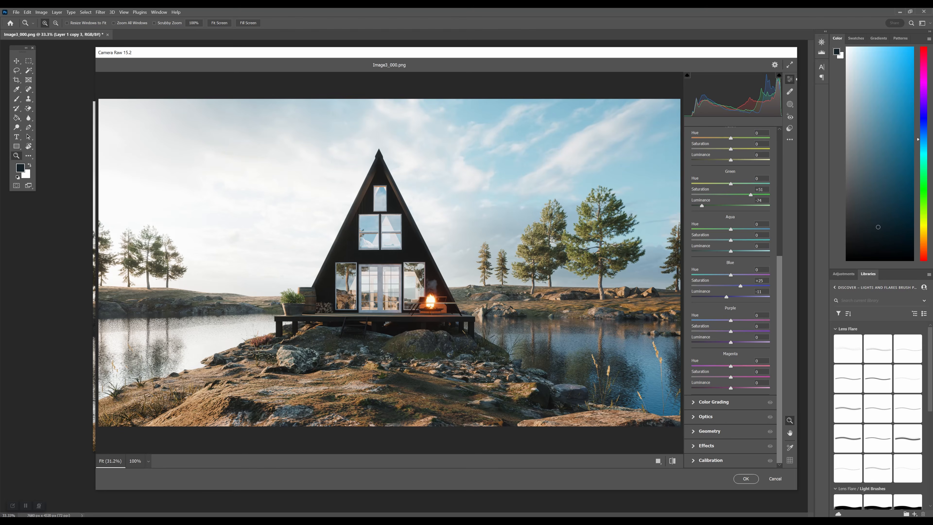
click(745, 478)
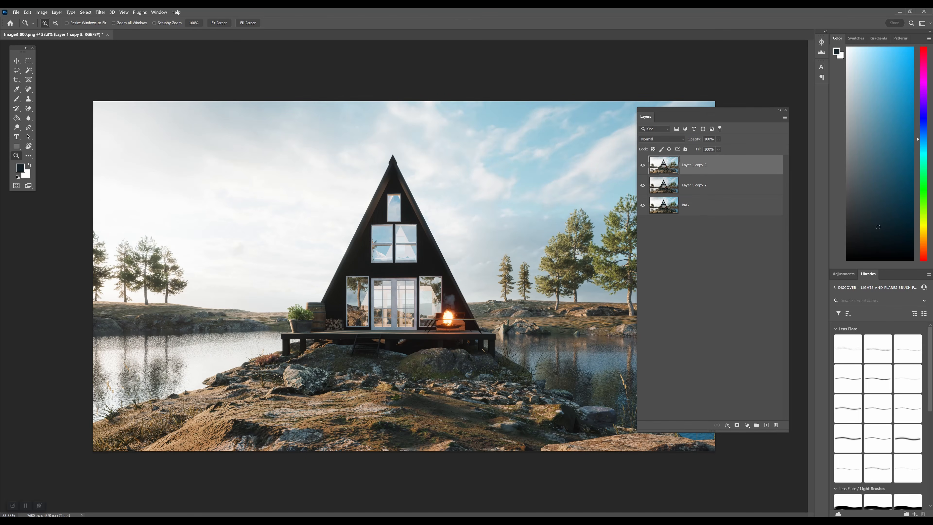
Compare the grading with BKG by toggling the upper layers' visibility, ending with Layer 1 copy 3 shown and Layer 1 copy 2 hidden
key(ctrl+comma)
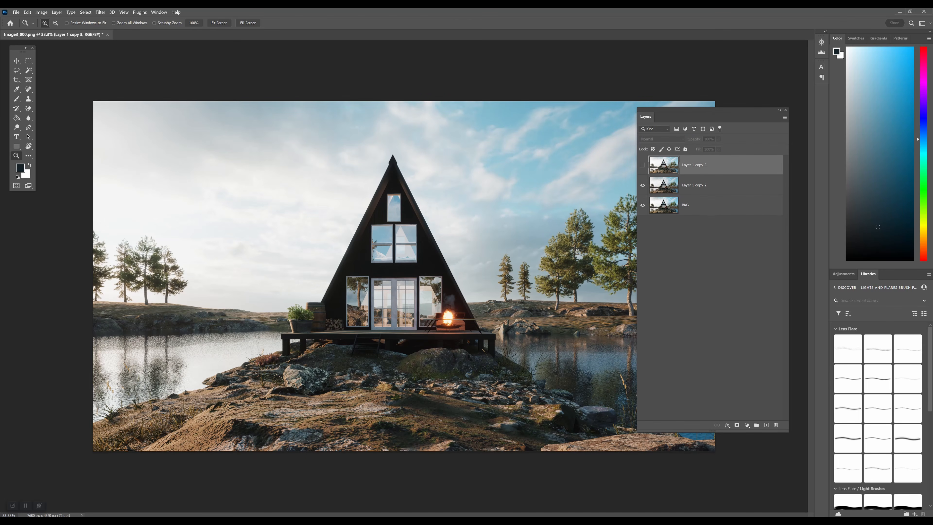
key(ctrl+comma)
key(ctrl+comma)
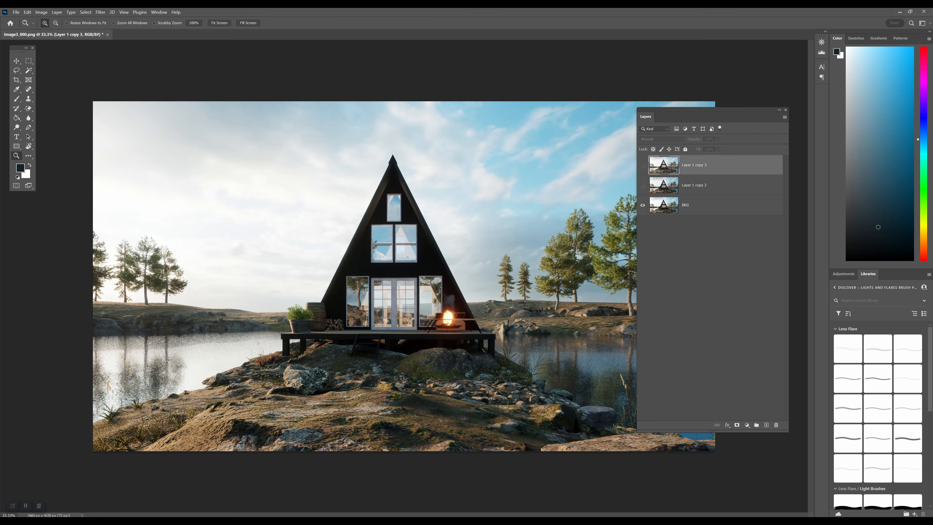
click(713, 205)
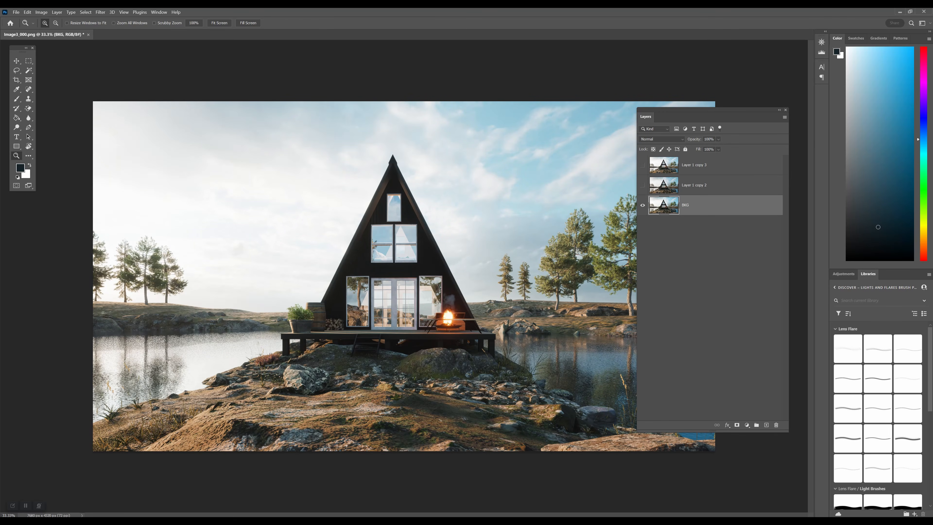
click(693, 165)
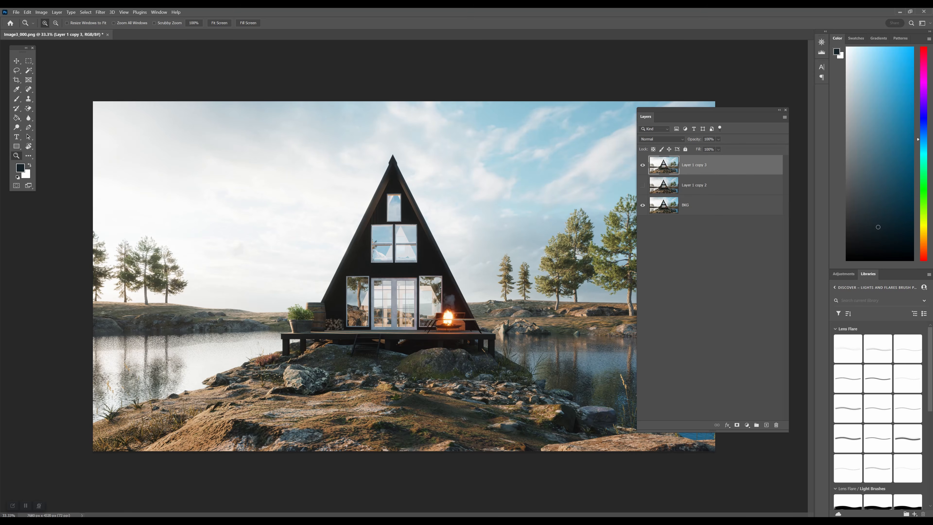
right_click(665, 166)
click(679, 169)
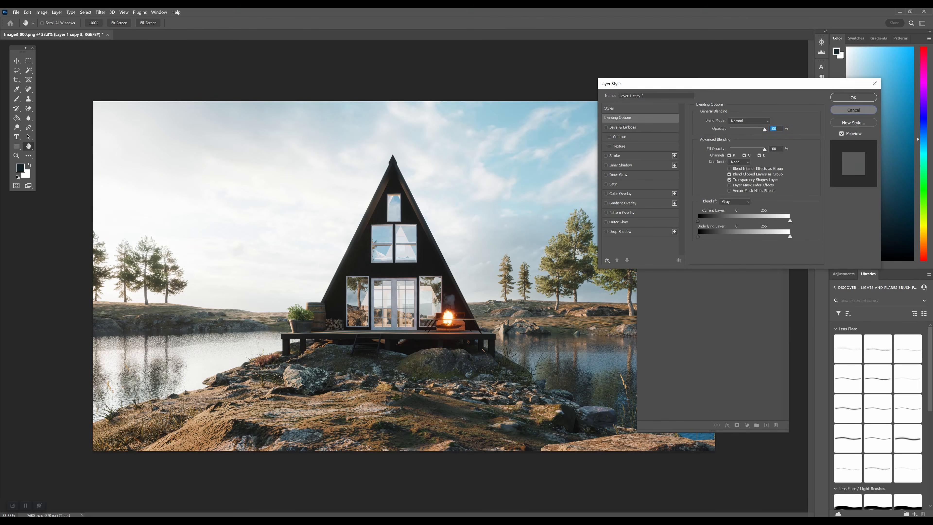
click(853, 110)
Duplicate the graded Layer 1 copy 3 as Layer 1 copy 4
right_click(730, 160)
click(754, 194)
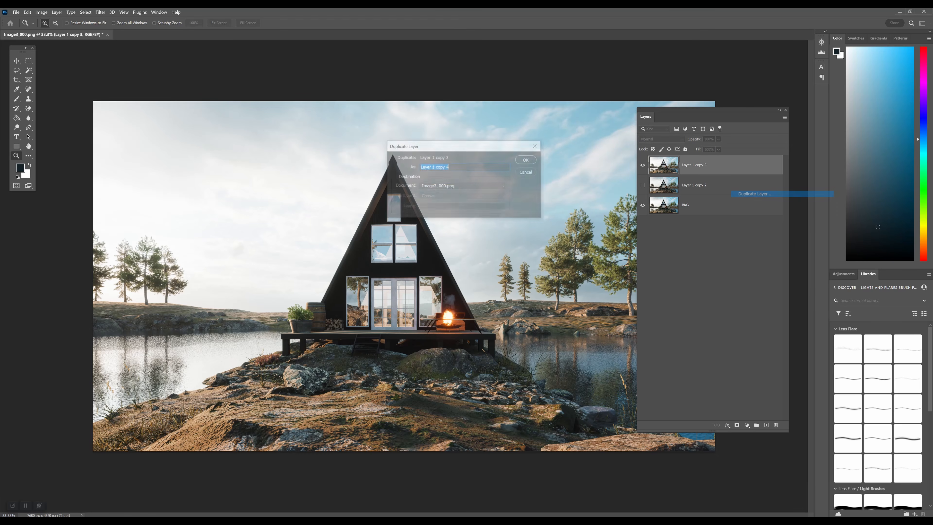
click(528, 159)
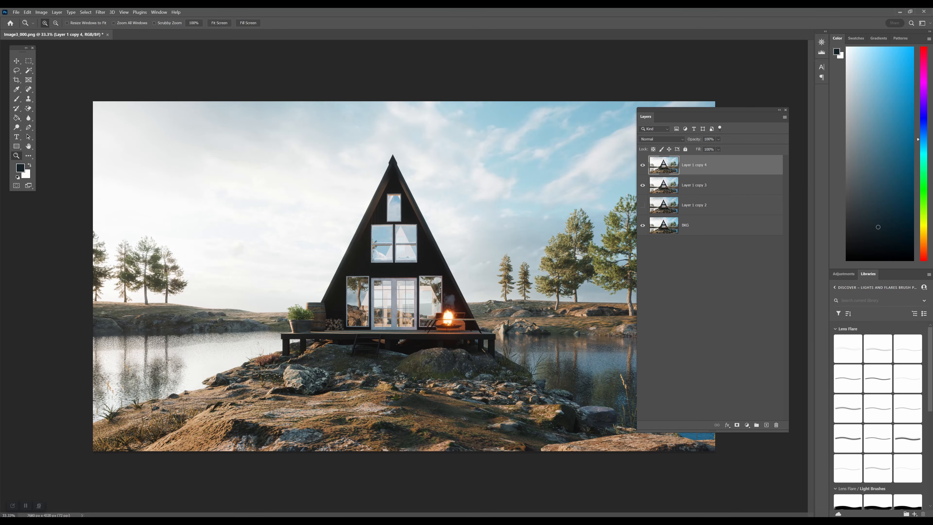
Burn the sky, trees and far bank at the image's left side with the Burn tool, using the Midtones range at 54% exposure
click(16, 127)
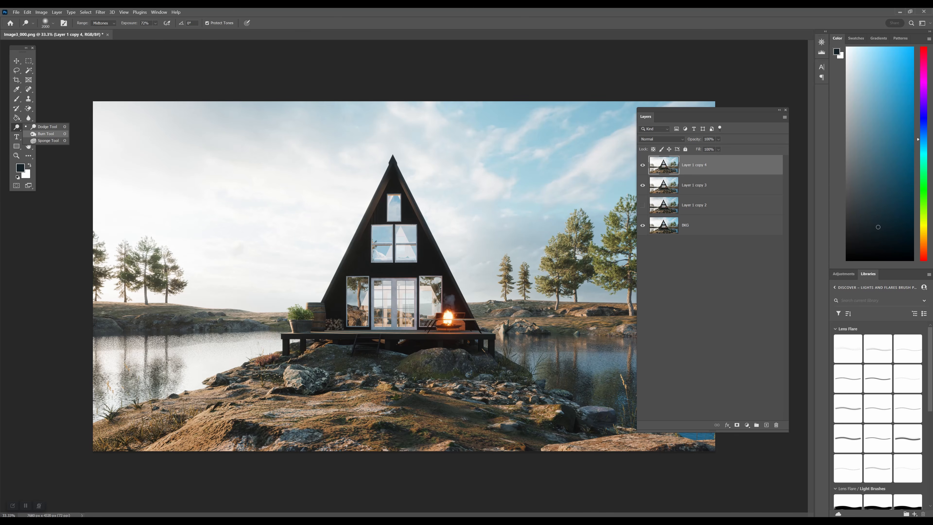
click(44, 133)
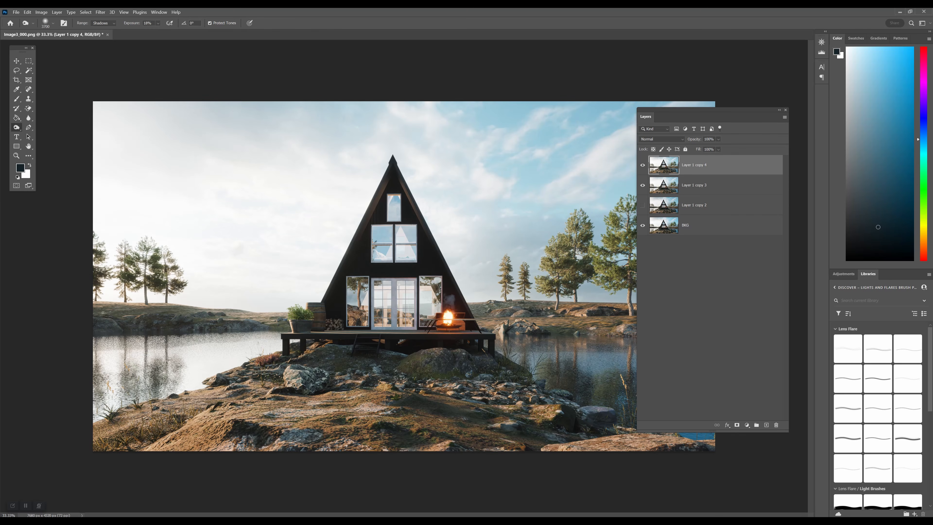
click(103, 23)
click(102, 36)
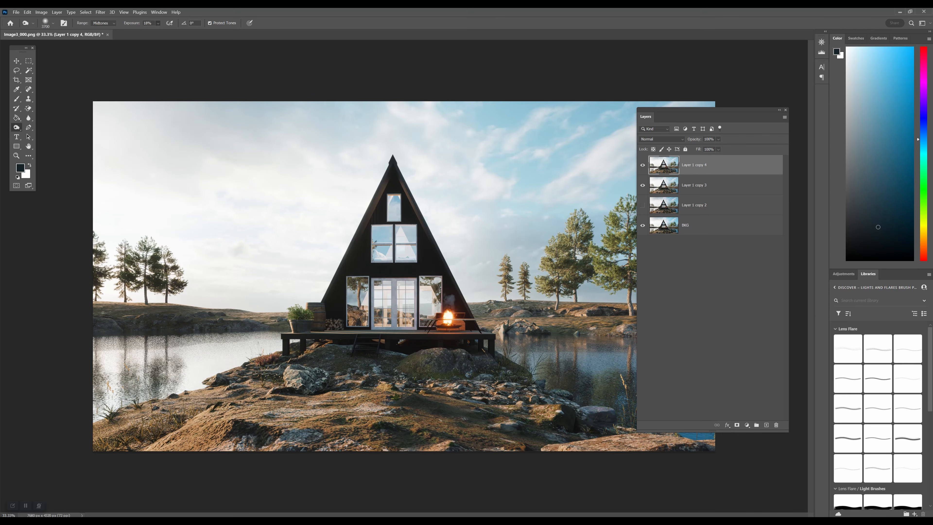
drag(157, 23, 174, 31)
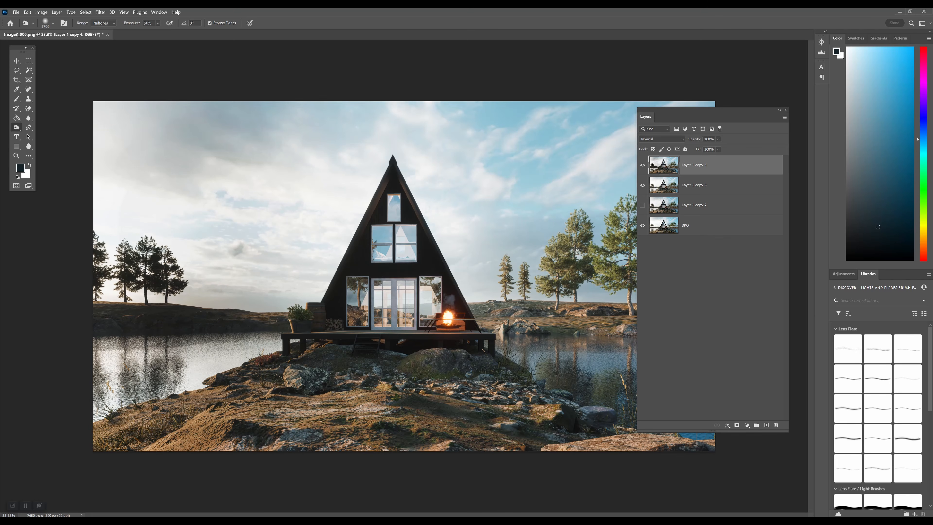
Switch to the Dodge tool and set its range to Highlights, moving the layer list off the image
drag(672, 109, 805, 155)
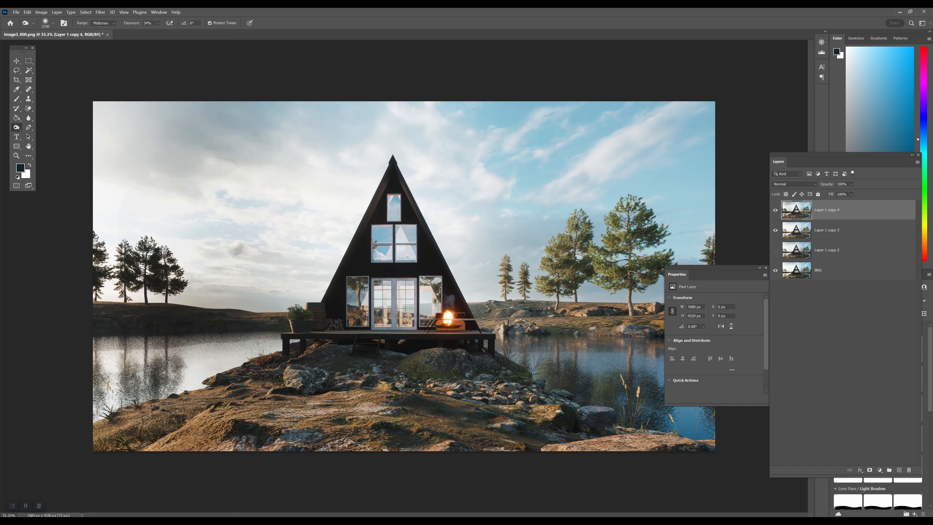
right_click(16, 127)
click(43, 126)
click(104, 23)
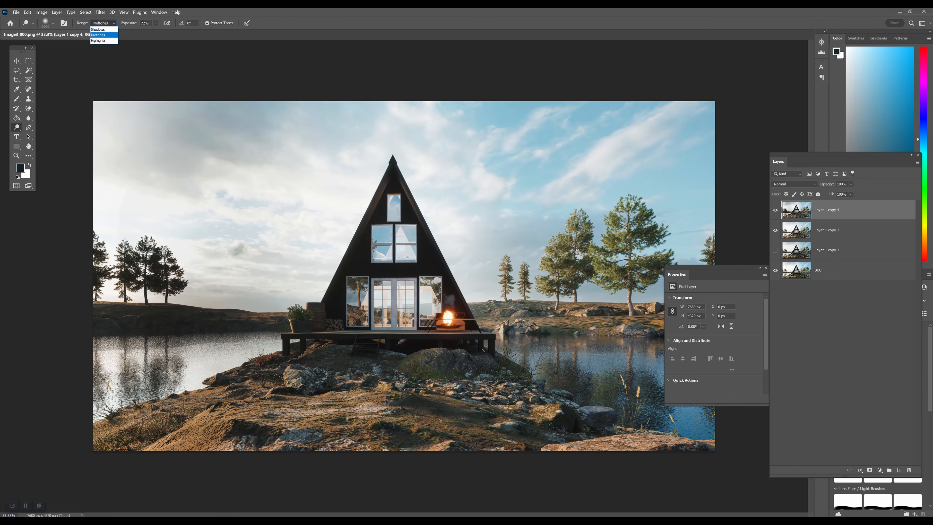
click(102, 41)
Try dodging the highlights in the sky at the image's left side at 72% exposure
click(99, 147)
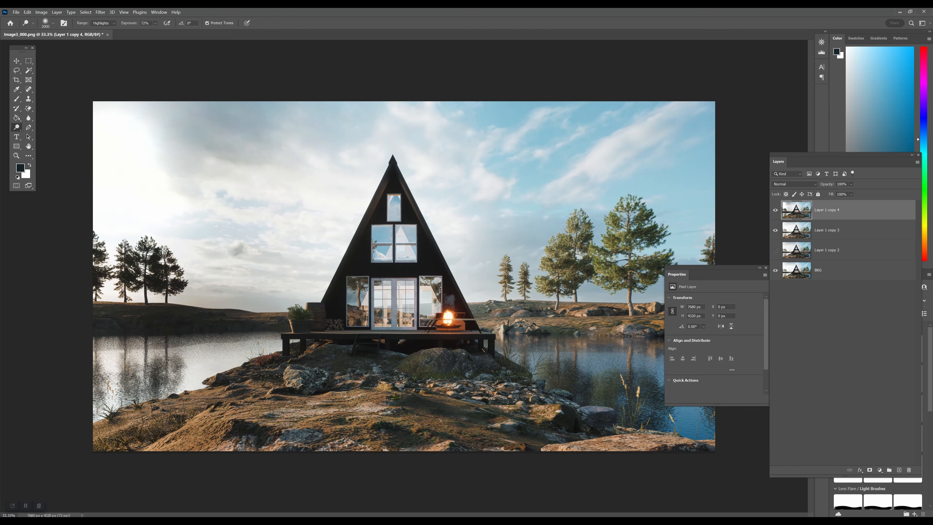
click(114, 147)
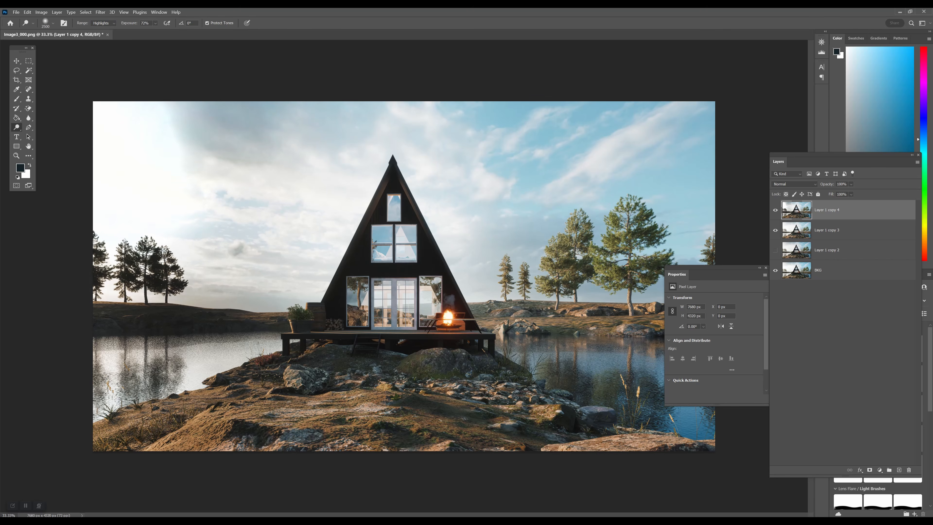
click(245, 204)
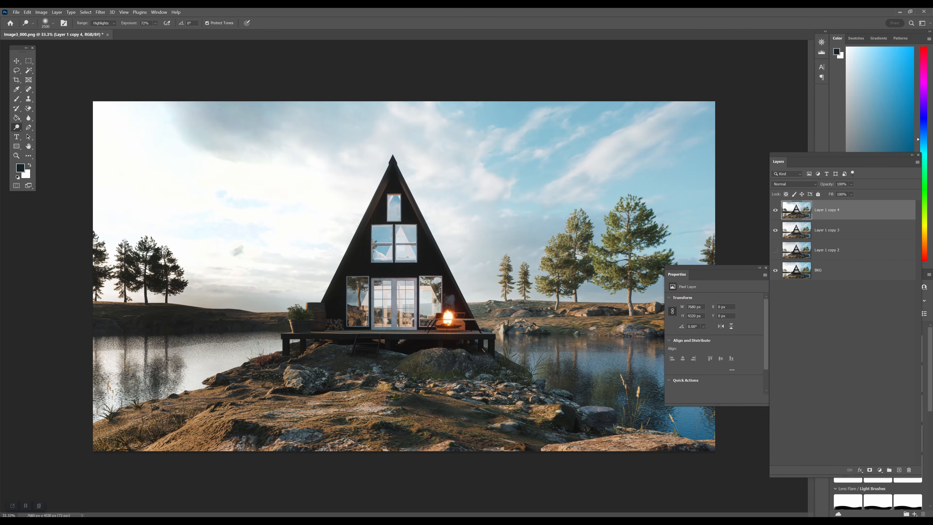
click(162, 268)
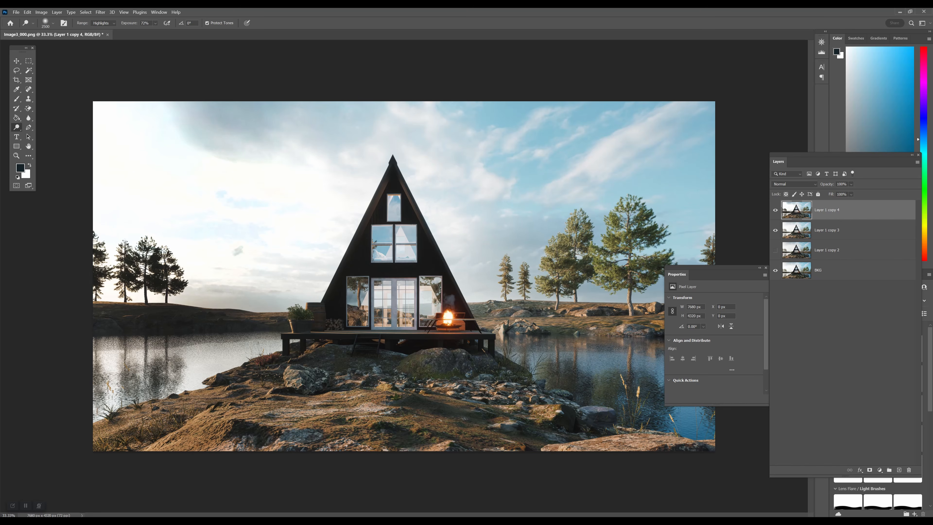
key(ctrl+z)
key(ctrl+z)
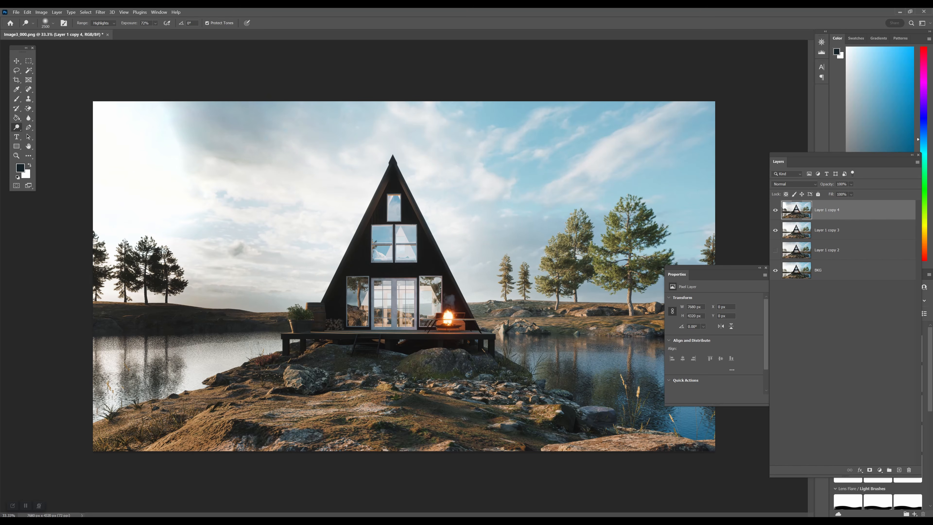
key(ctrl+z)
Reduce the dodge exposure to 42%, undo the remaining strong dab, and lighten the sky above the left trees
click(156, 23)
drag(166, 31, 155, 31)
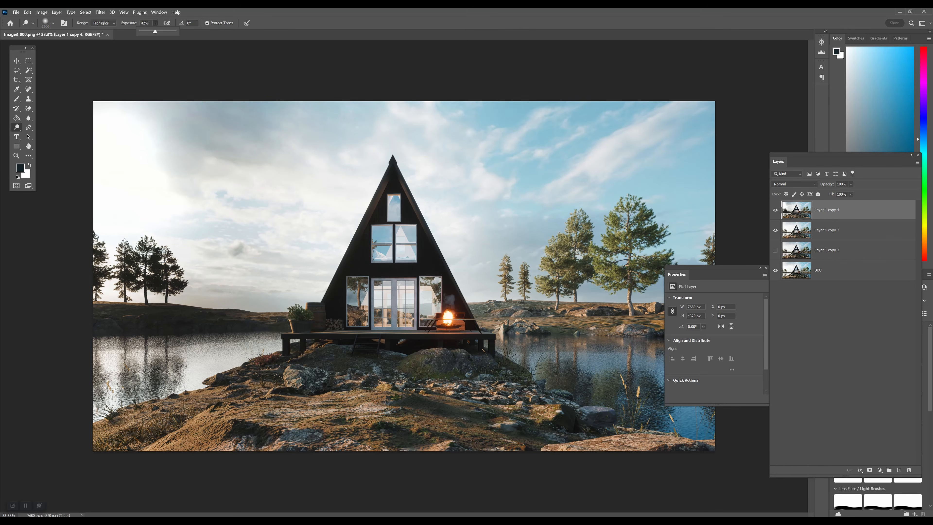
key(ctrl+z)
click(136, 201)
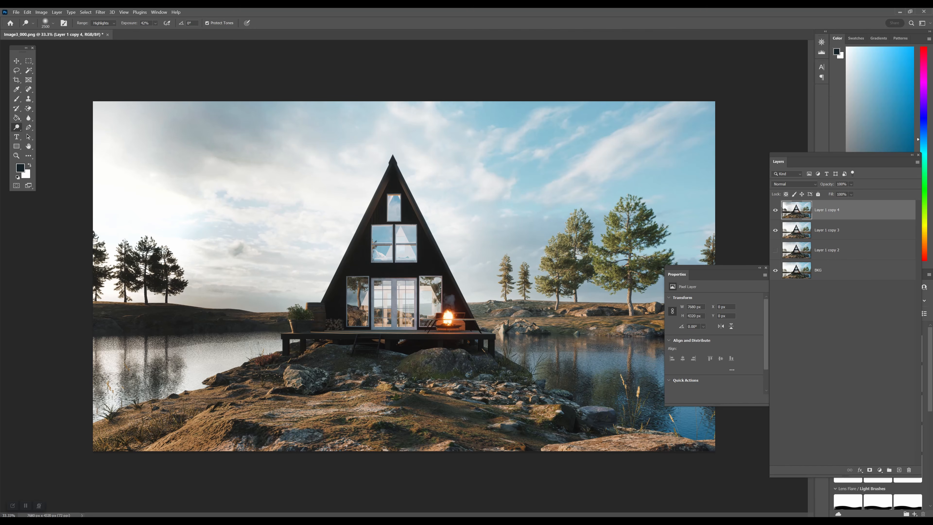
click(233, 245)
click(155, 167)
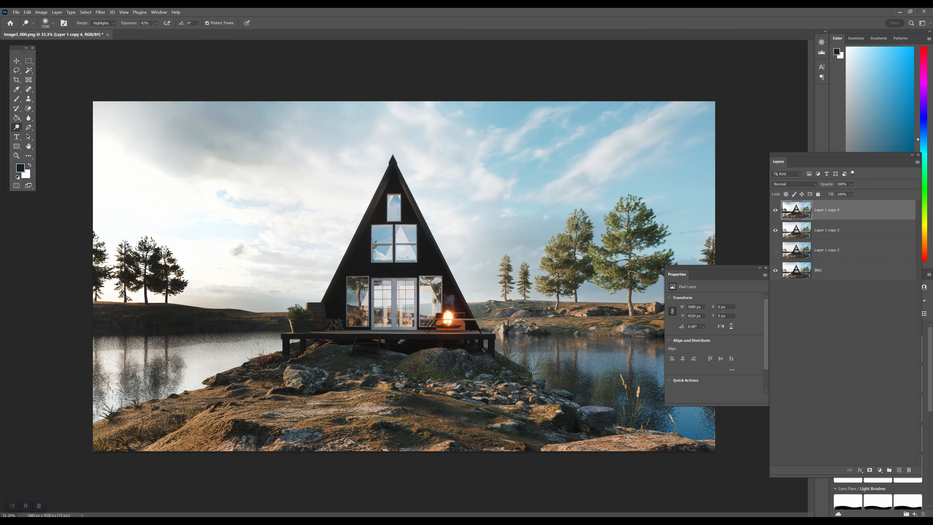
Choose the Brush tool and set the foreground colour to a light orange with hue 38
click(17, 99)
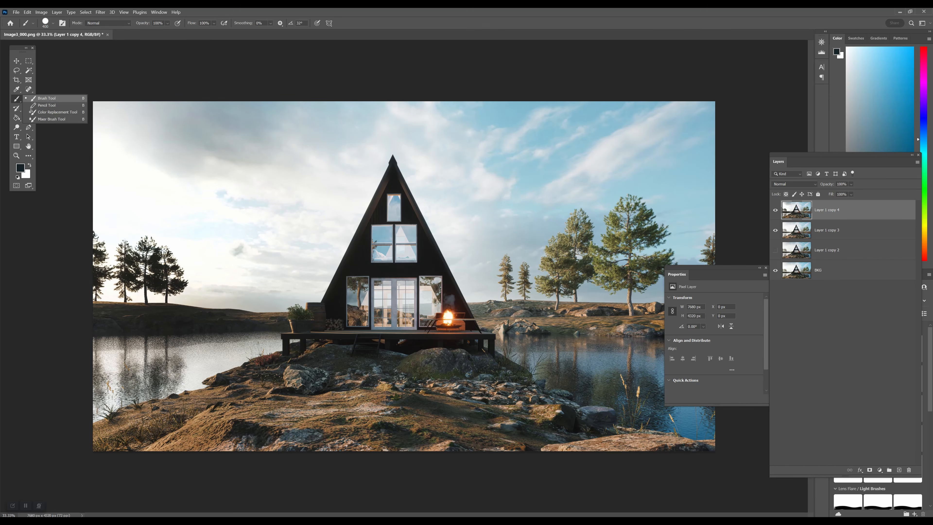
key(x)
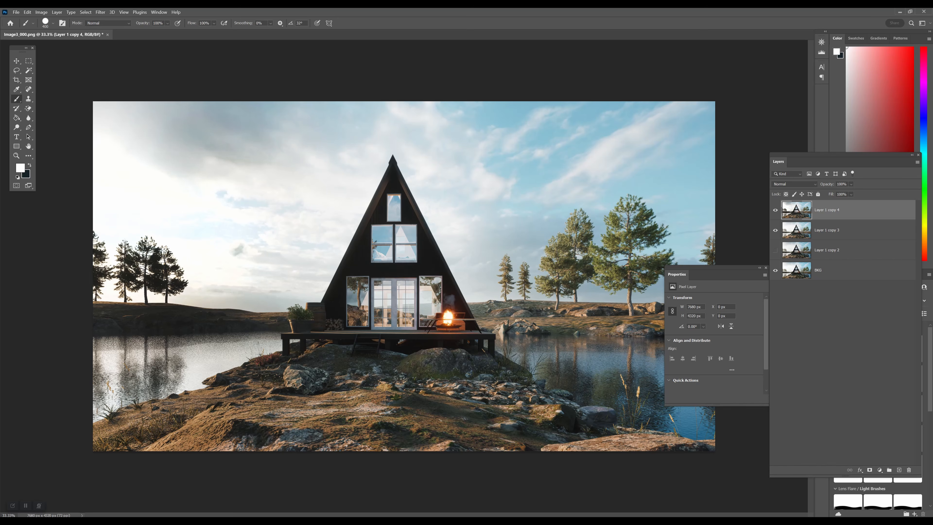
click(20, 168)
click(729, 221)
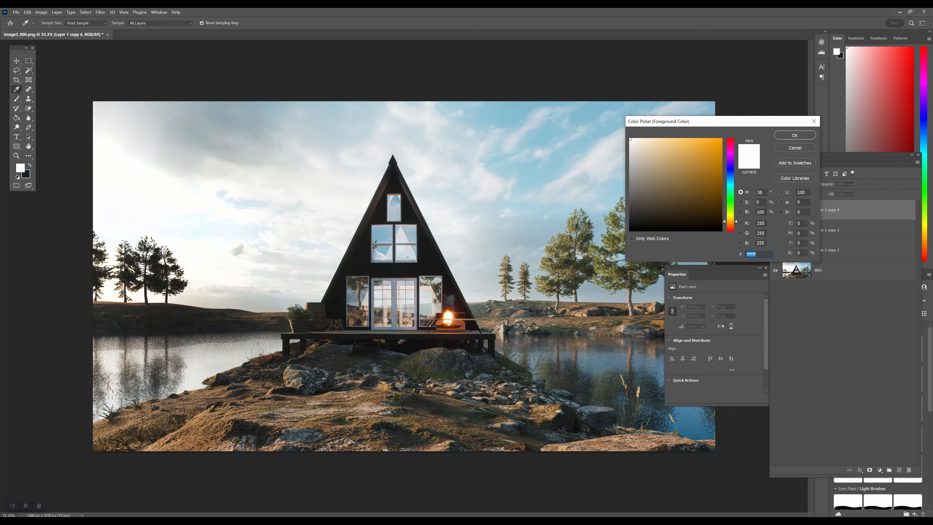
drag(684, 144, 674, 138)
click(794, 135)
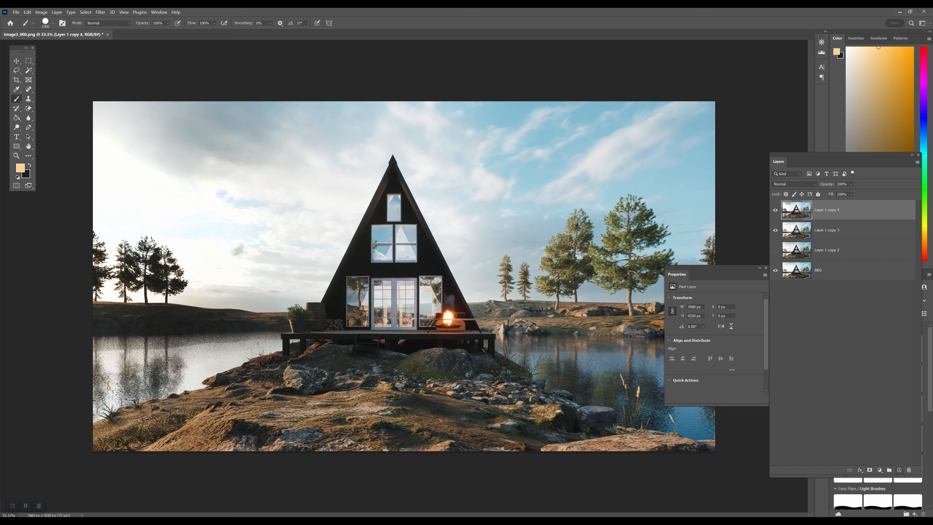
Add a new layer above Layer 1 copy 4 and try a dab of the 2700 px hard brush on the left sky
click(899, 469)
key(bracketright)
key(bracketright)
key(bracketright)
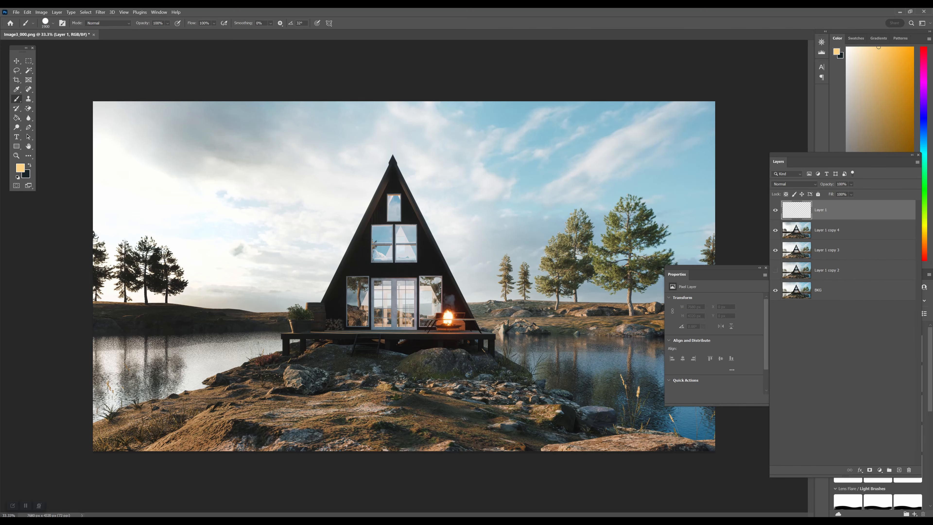
click(143, 193)
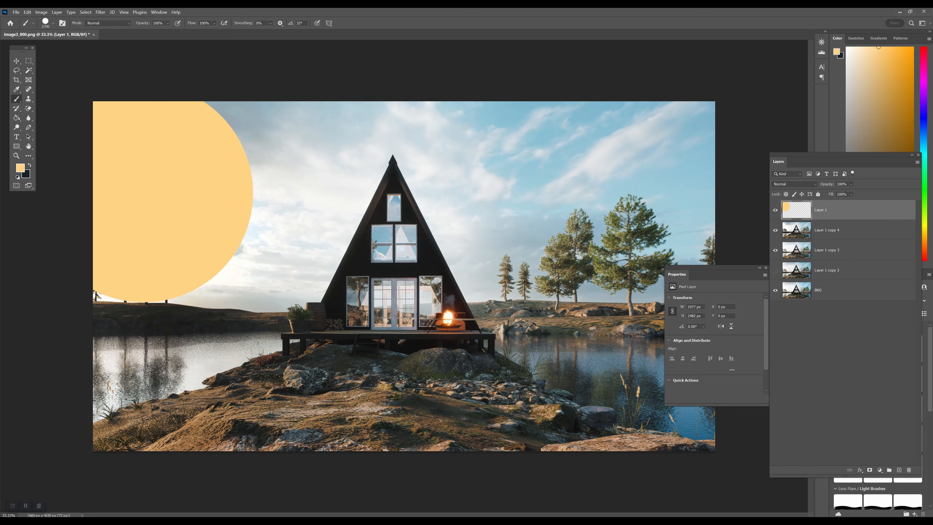
key(ctrl+z)
Switch to the Soft Round brush and paint a large light orange glow over the sky at the image's left side
click(53, 23)
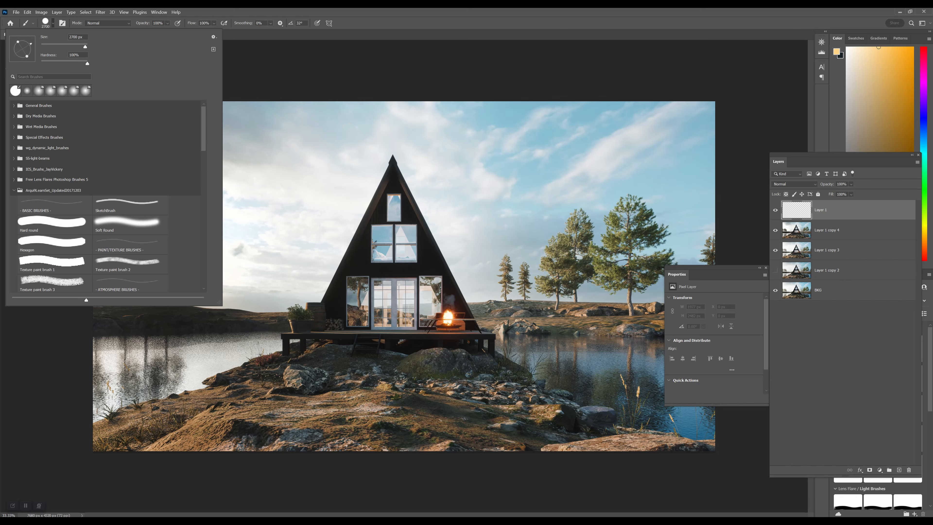
click(130, 225)
key(Return)
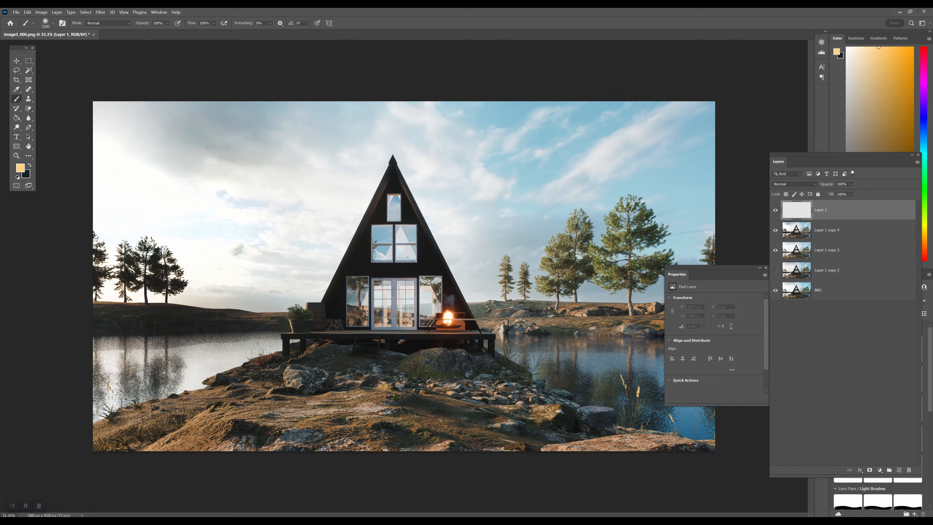
click(151, 191)
click(151, 195)
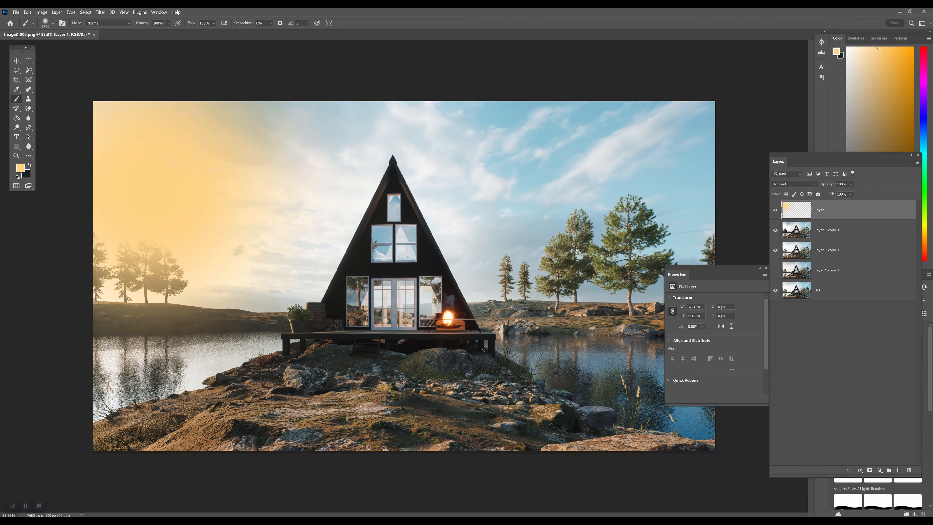
Set the glow layer's blending mode to Screen and its opacity to 30%
drag(845, 154, 658, 110)
click(607, 139)
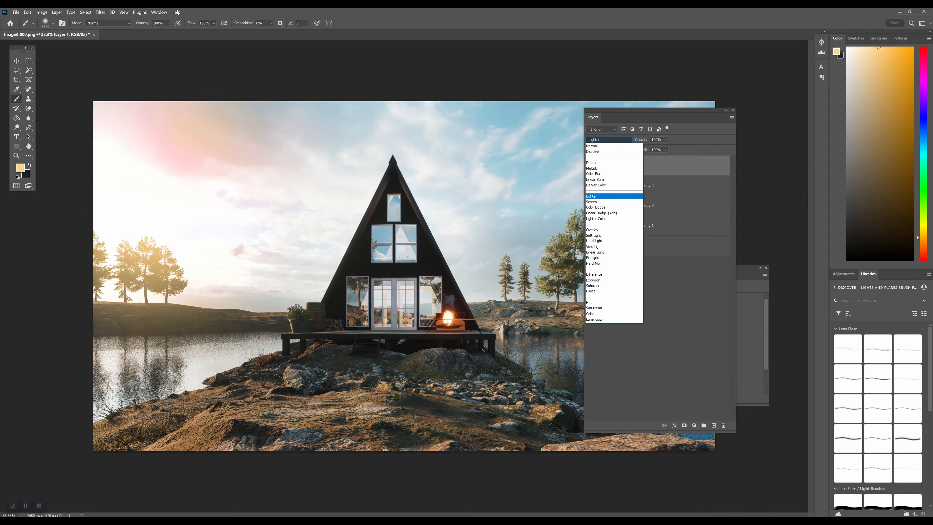
click(602, 201)
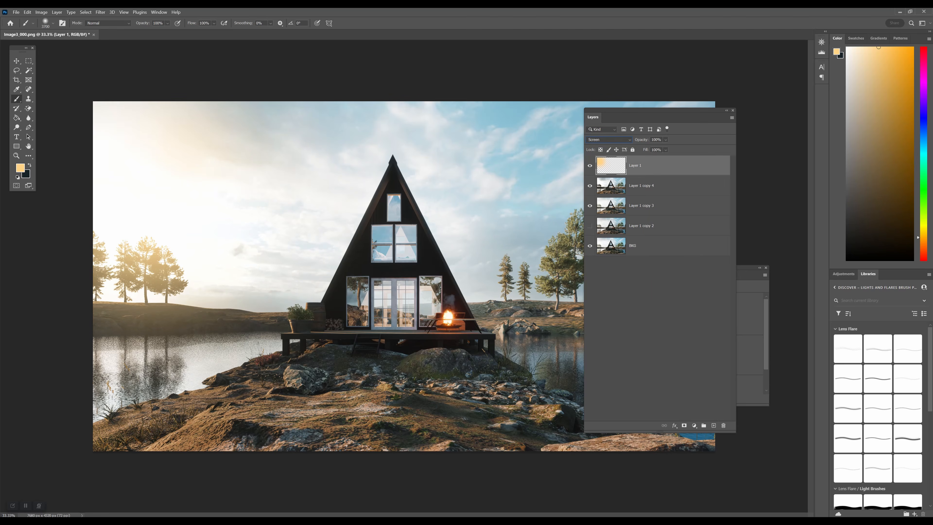
click(665, 139)
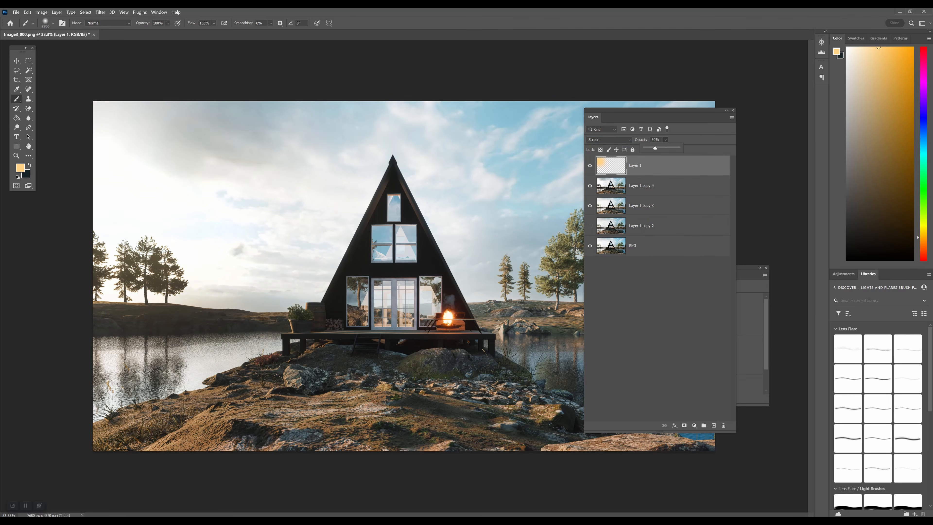
Compare the image with and without the orange glow by toggling Layer 1's visibility
click(590, 165)
click(589, 165)
click(589, 165)
click(589, 166)
Merge the glow layer down into Layer 1 copy 4 and duplicate the merged layer as Layer 1 copy 5
drag(654, 111, 839, 119)
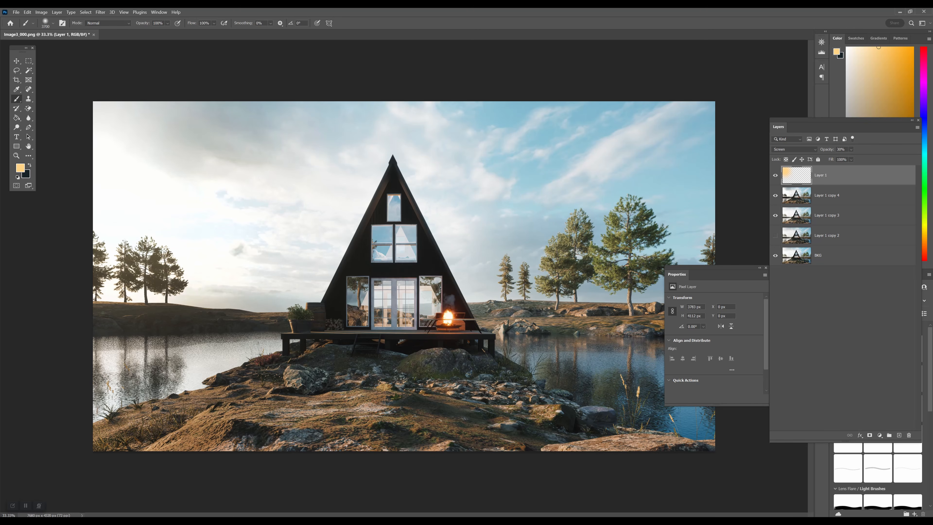
right_click(828, 176)
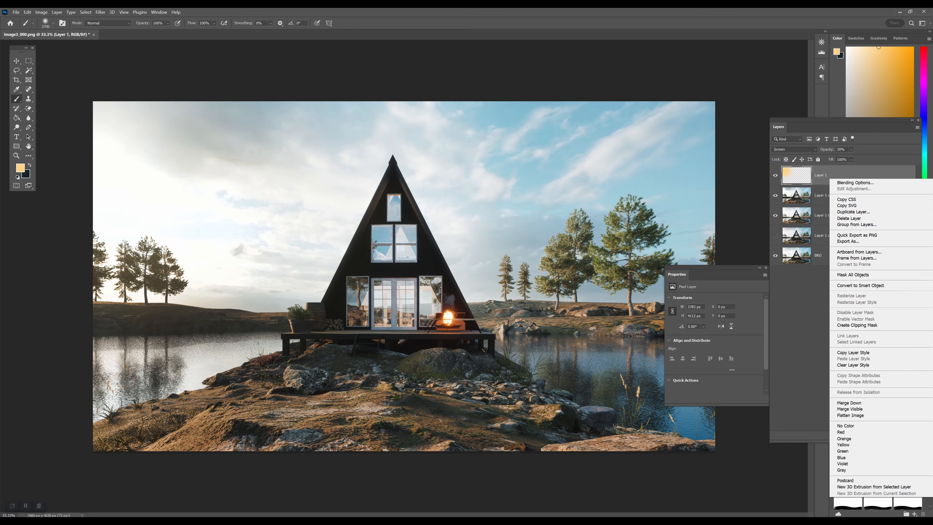
click(852, 403)
right_click(829, 176)
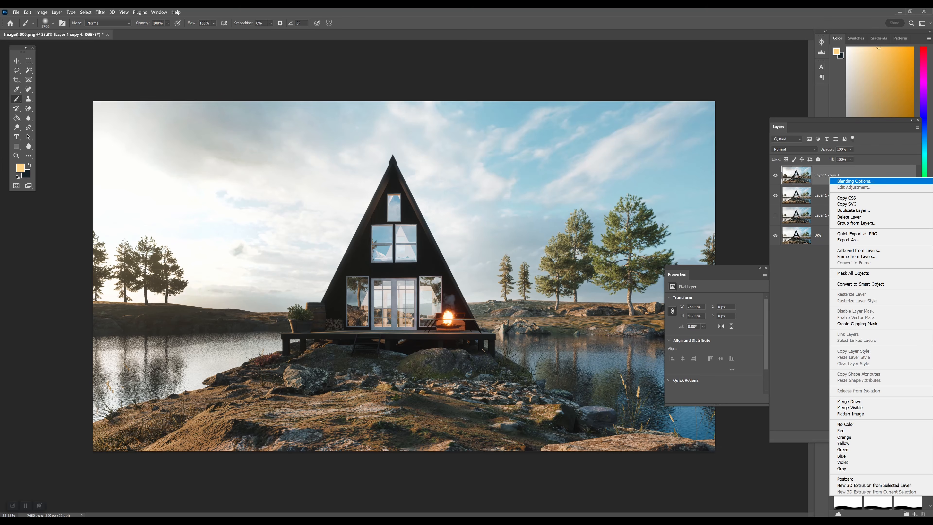
click(844, 209)
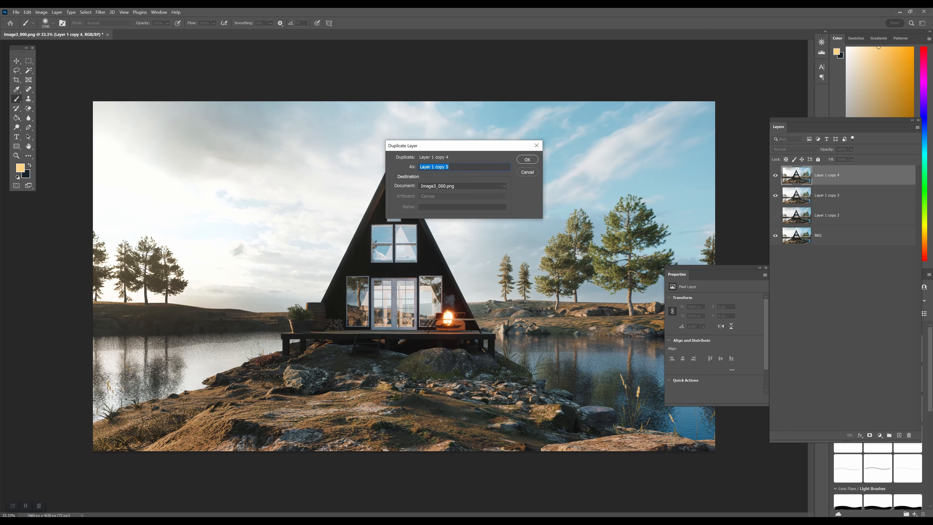
key(Return)
drag(844, 121, 790, 109)
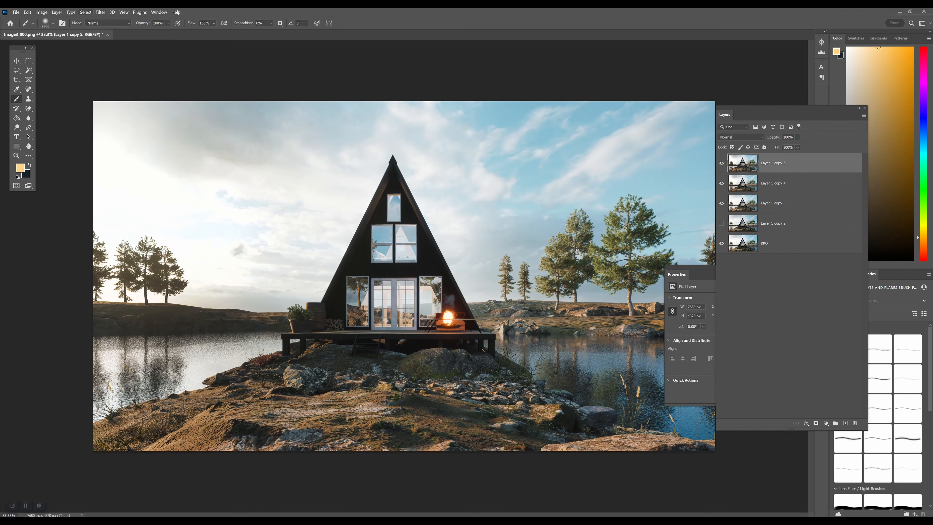
Resize the image to 50 percent of its width and height at a resolution of 150 pixels/inch with Preserve Details 2.0 resampling
click(41, 12)
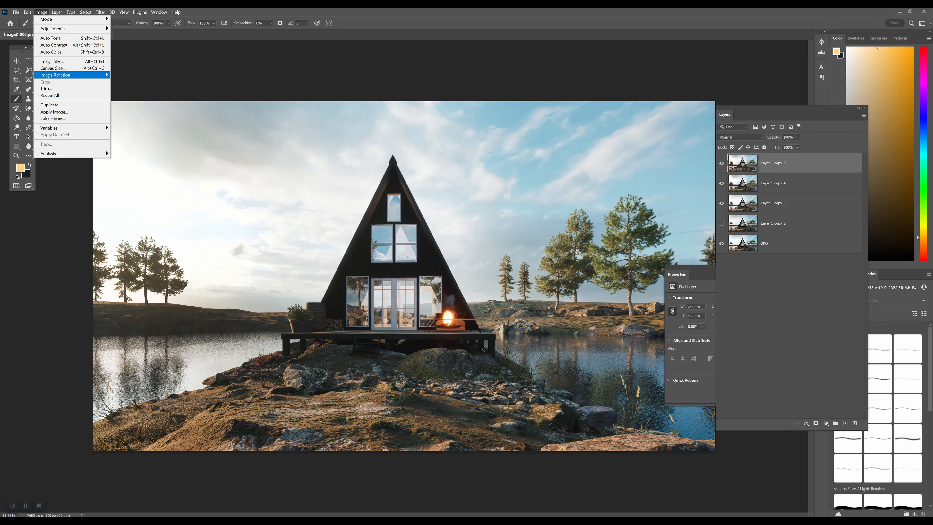
click(52, 62)
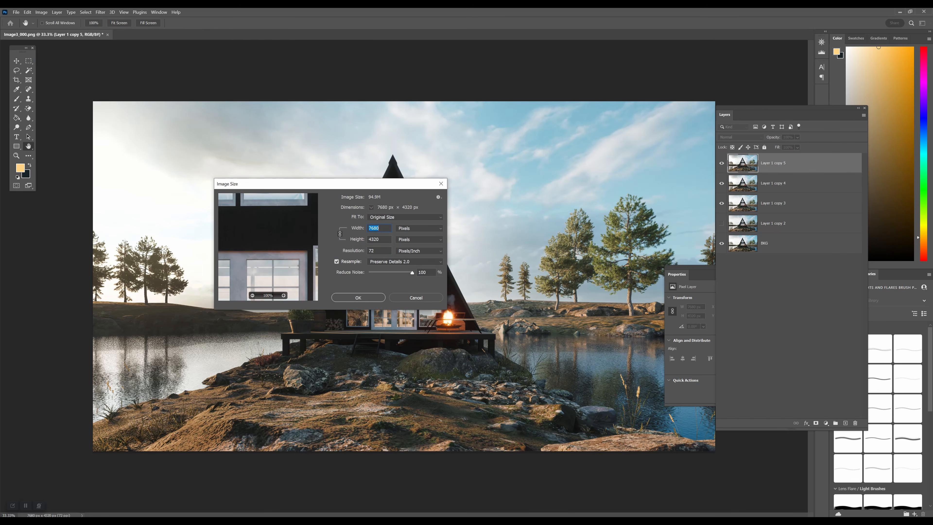
double_click(371, 251)
text(150)
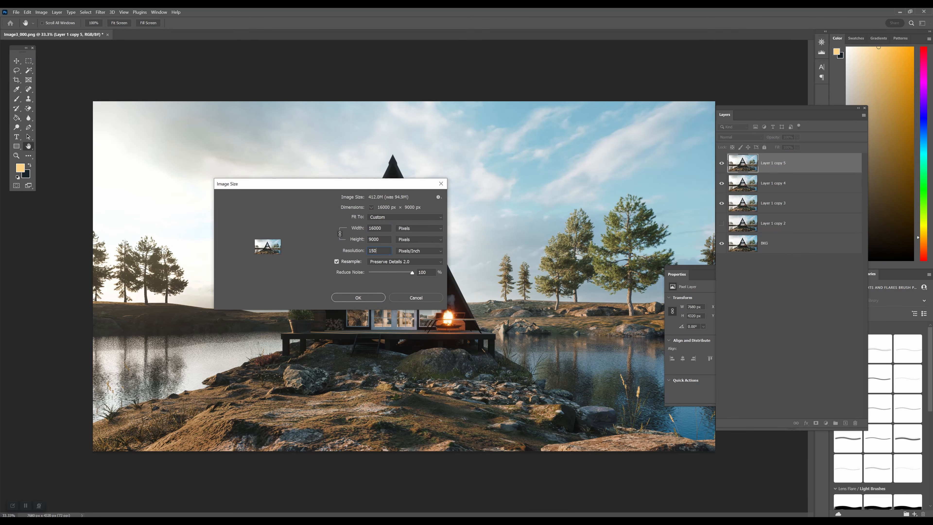
click(419, 228)
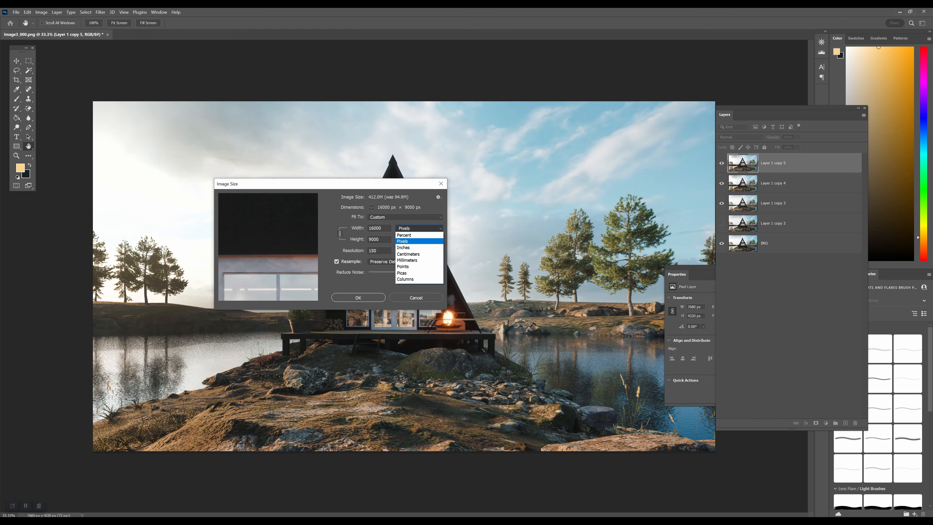
click(404, 234)
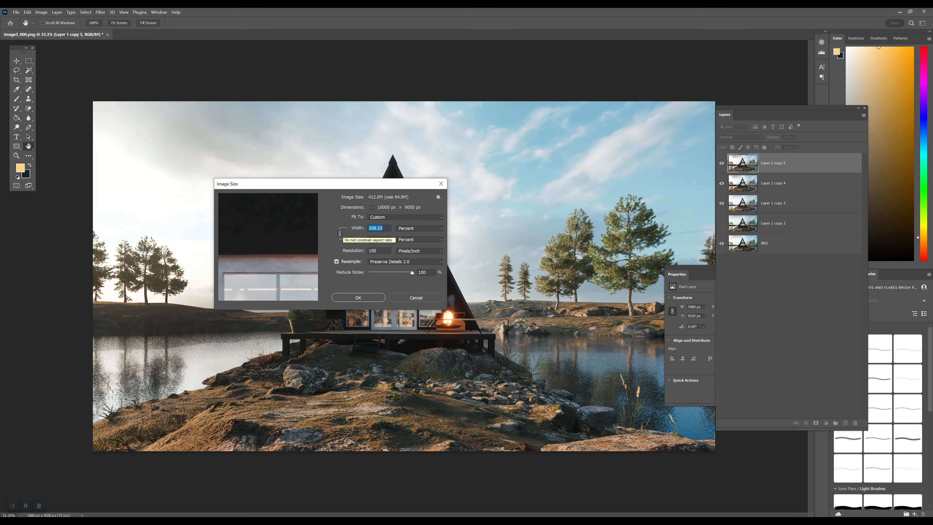
text(100)
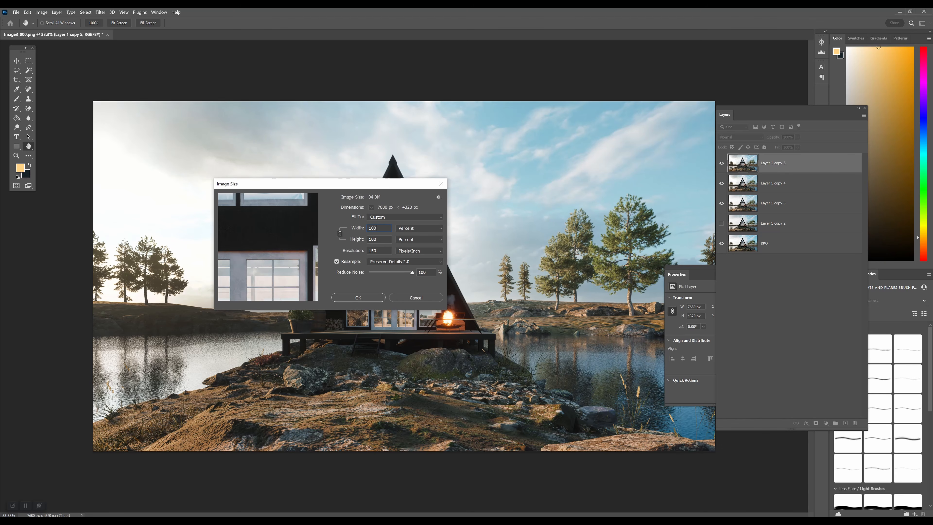
key(ctrl+a)
text(50)
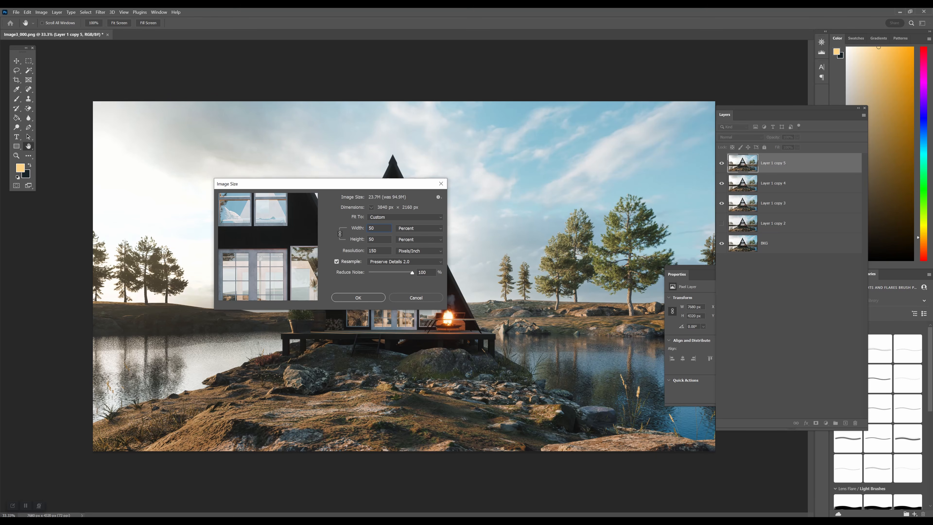
key(Return)
key(b)
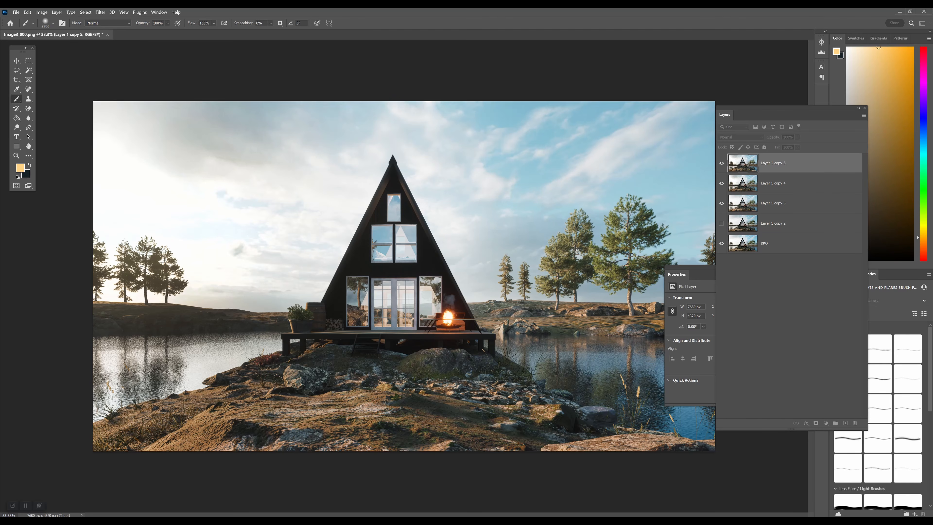
Inspect the resized image at 100% around the A-frame house, its deck and the foreground rocks
key(z)
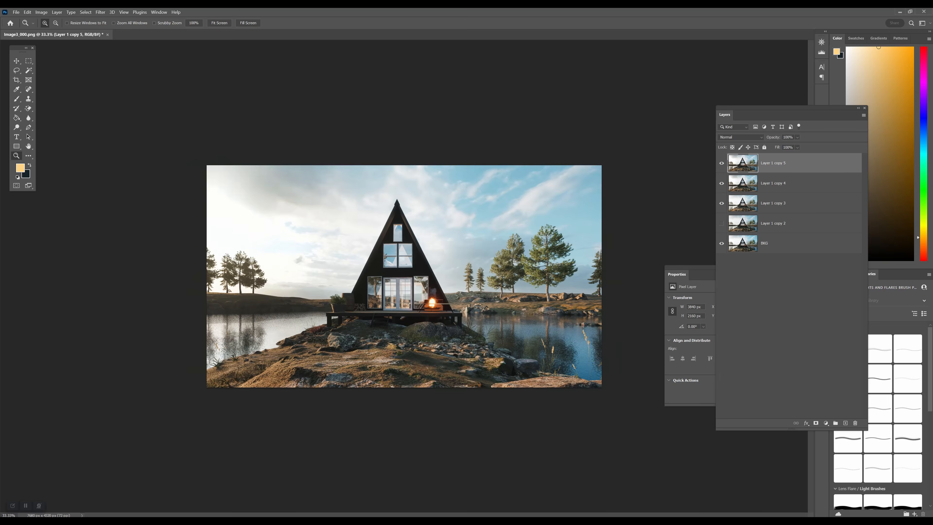
click(409, 258)
click(409, 259)
click(409, 259)
alt+click(271, 333)
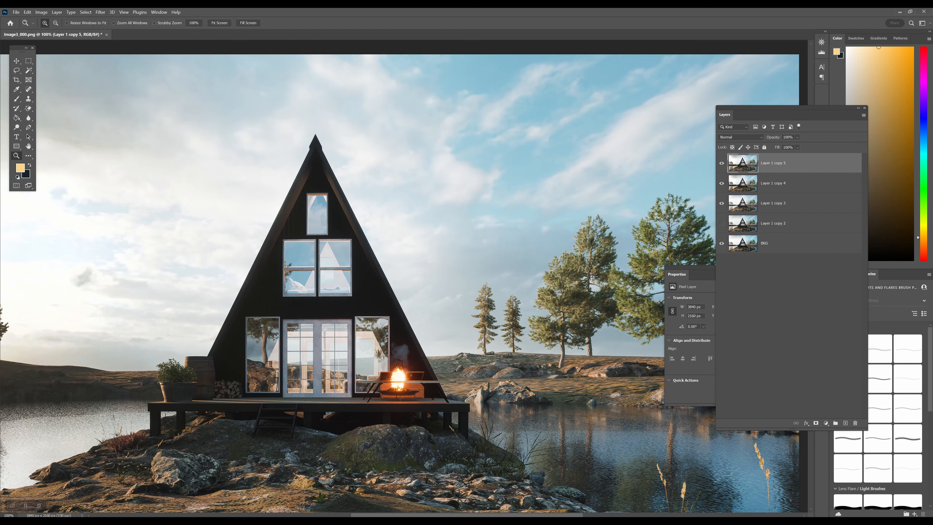
drag(331, 279, 478, 199)
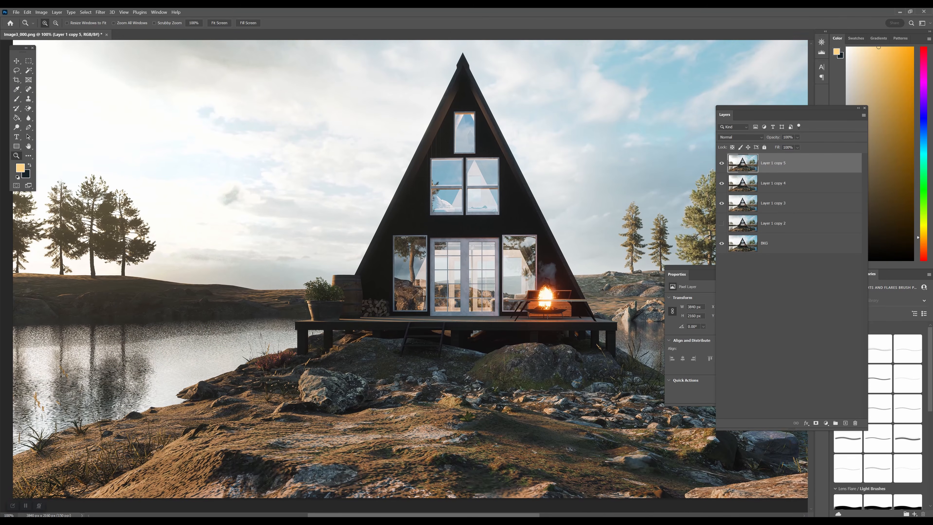
key(ctrl+minus)
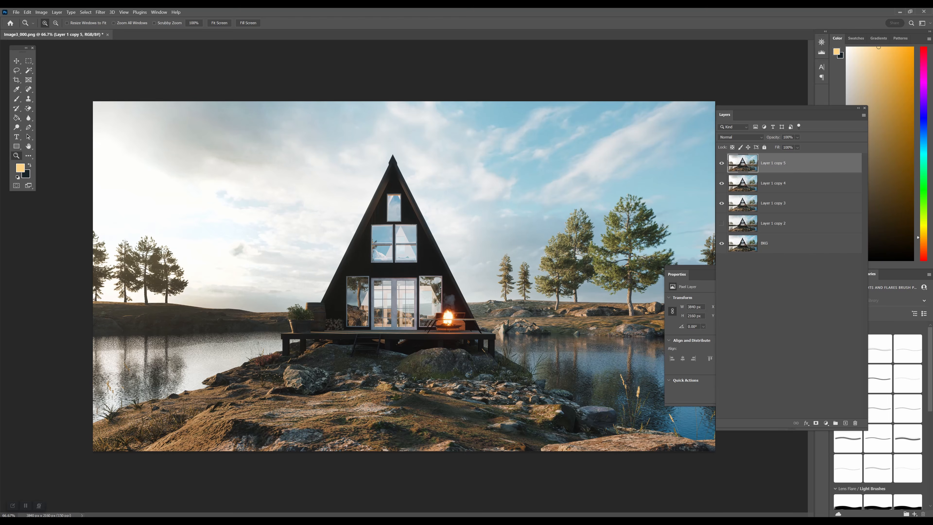
Duplicate Layer 1 copy 5 as Layer 1 copy 6 and apply a Gaussian Blur with a radius of 34.6 pixels
right_click(795, 161)
click(845, 193)
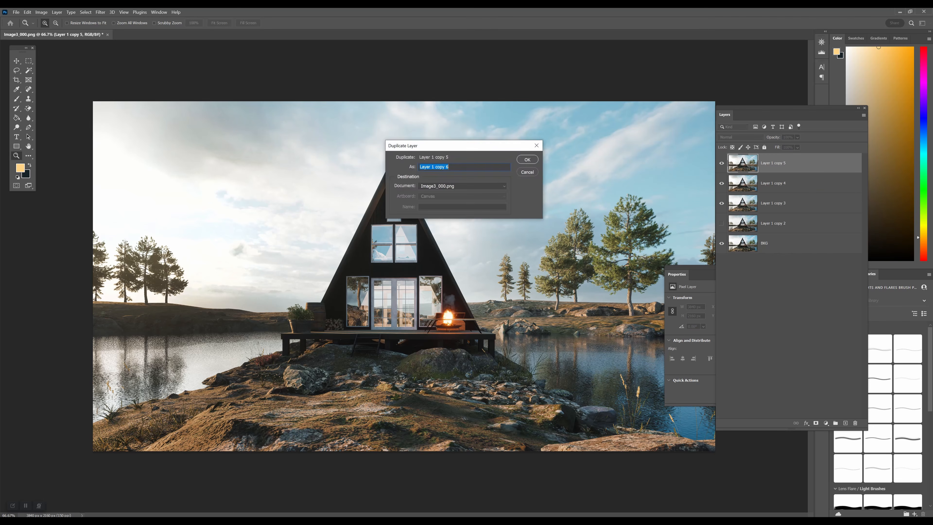
click(527, 159)
click(101, 12)
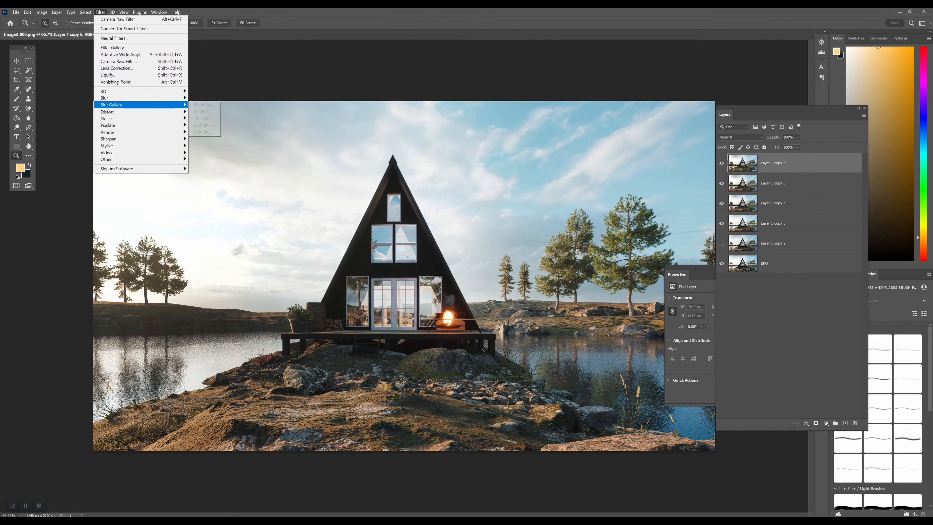
mouse_move(139, 97)
click(208, 124)
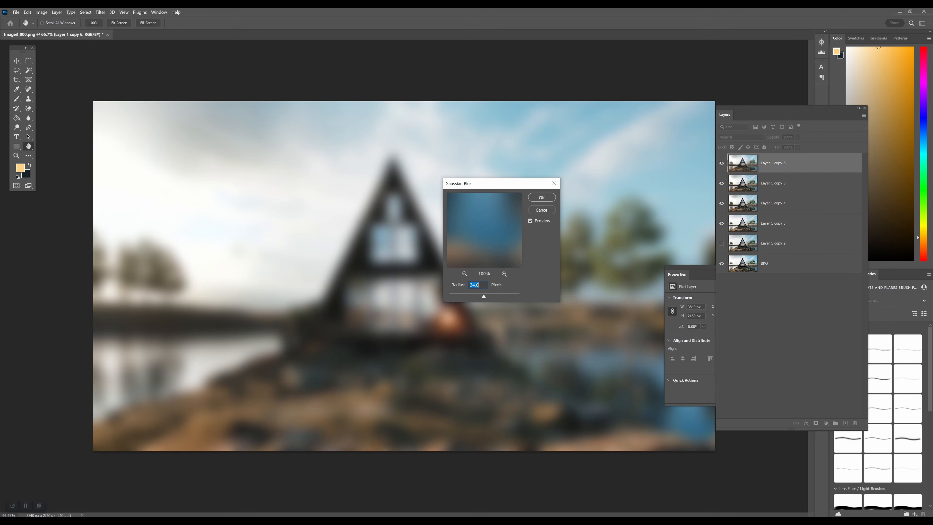
key(Return)
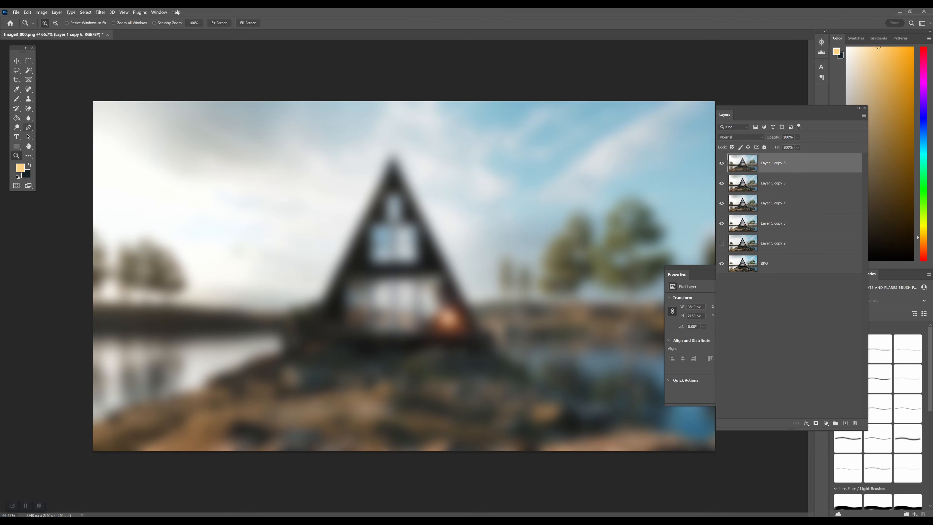
Choose the Soft Round brush, add a layer mask to Layer 1 copy 6 and reset the colors to black and white
key(b)
click(53, 23)
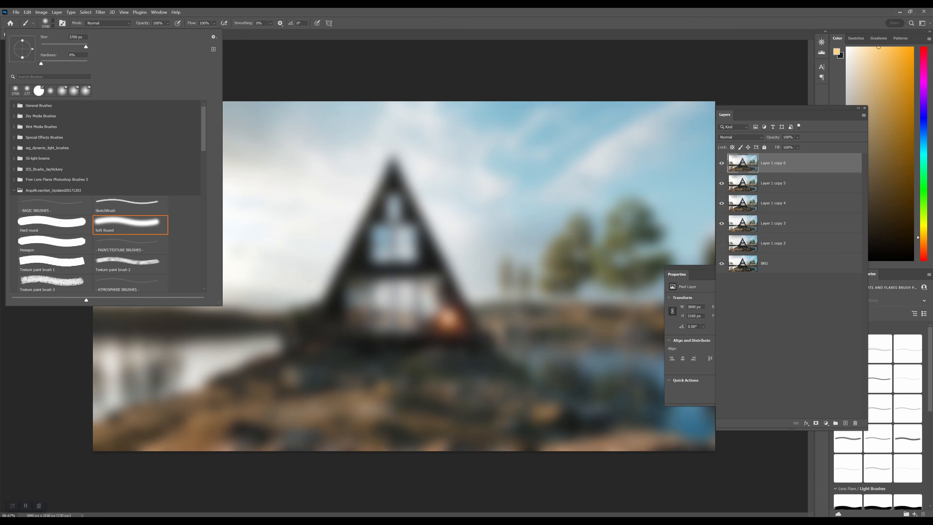
click(130, 223)
click(816, 423)
key(d)
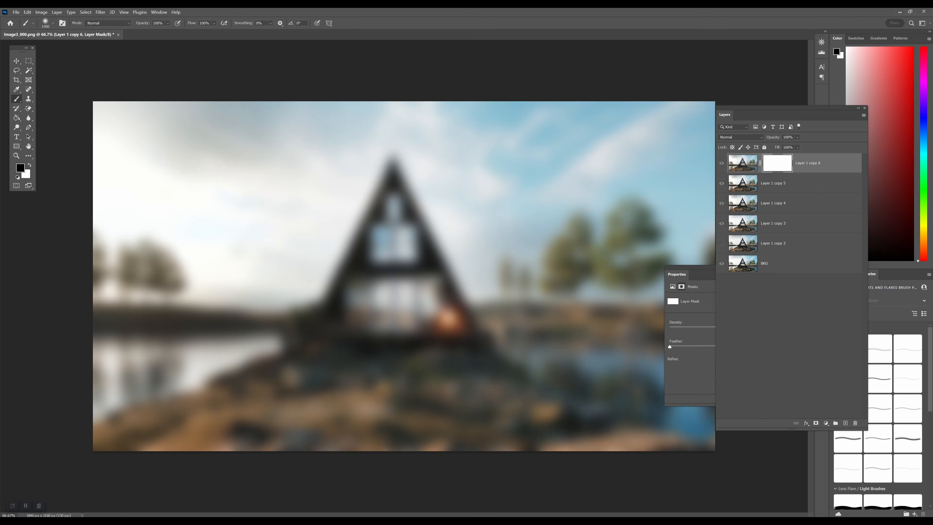
mouse_move(551, 318)
mouse_down()
mouse_move(312, 301)
mouse_move(319, 327)
mouse_up()
key(ctrl+z)
key(t)
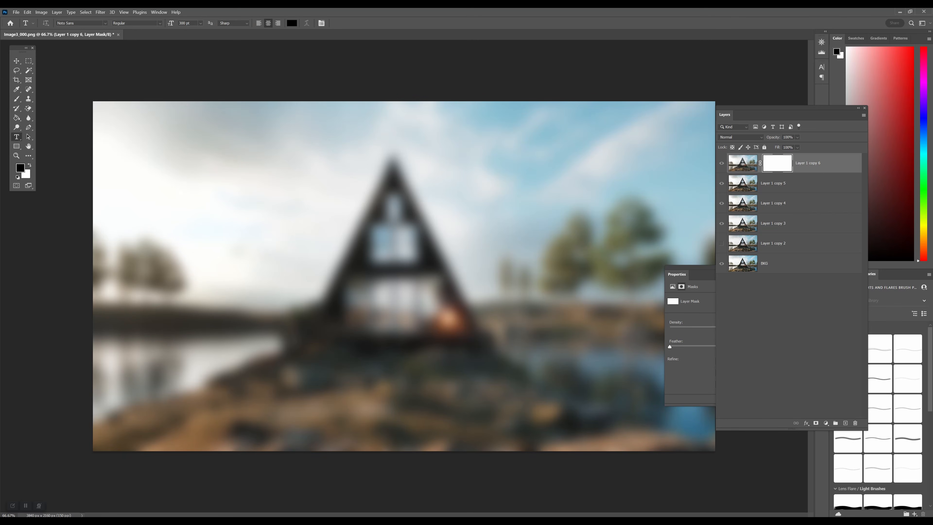
click(452, 351)
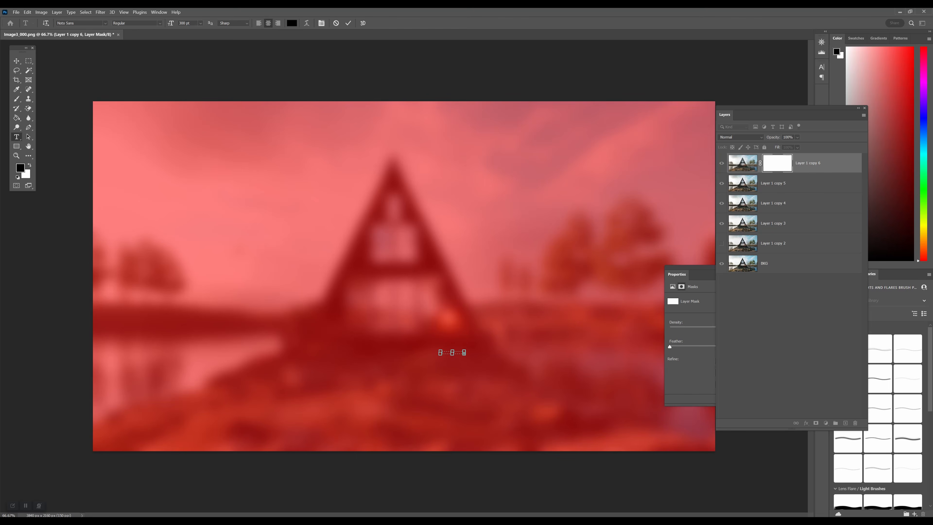
key(Escape)
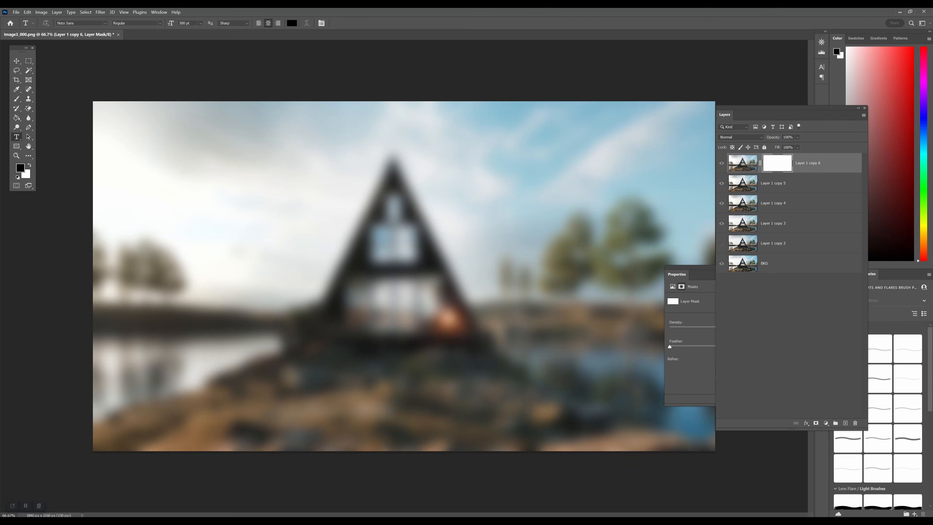
key(b)
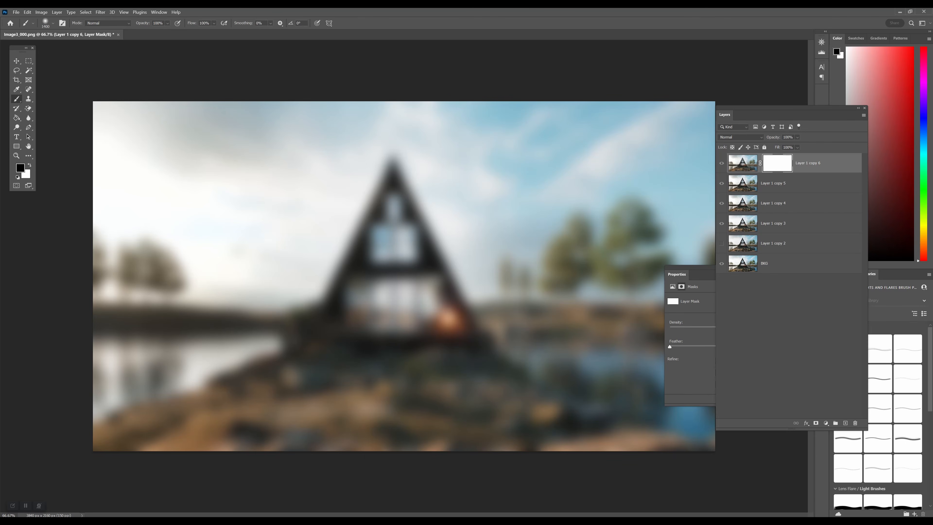
right_click(17, 99)
click(46, 98)
drag(418, 265, 293, 279)
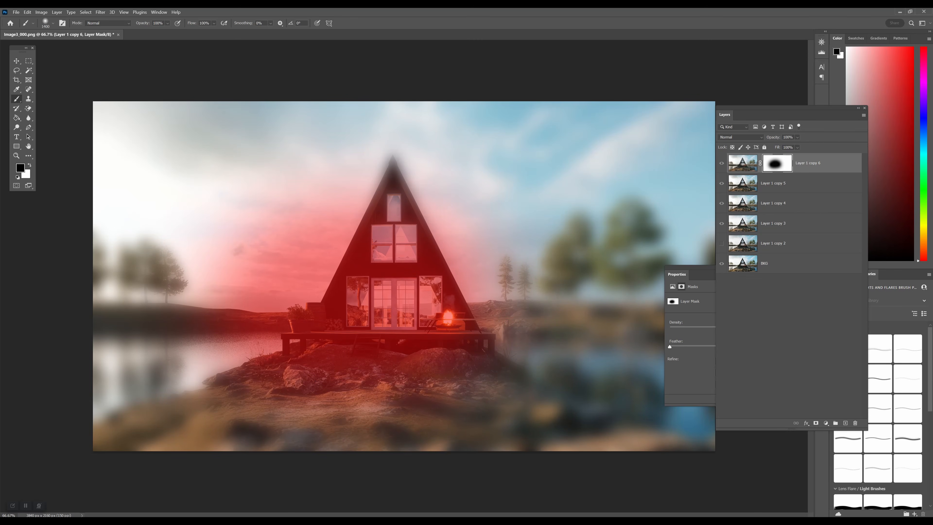
key(t)
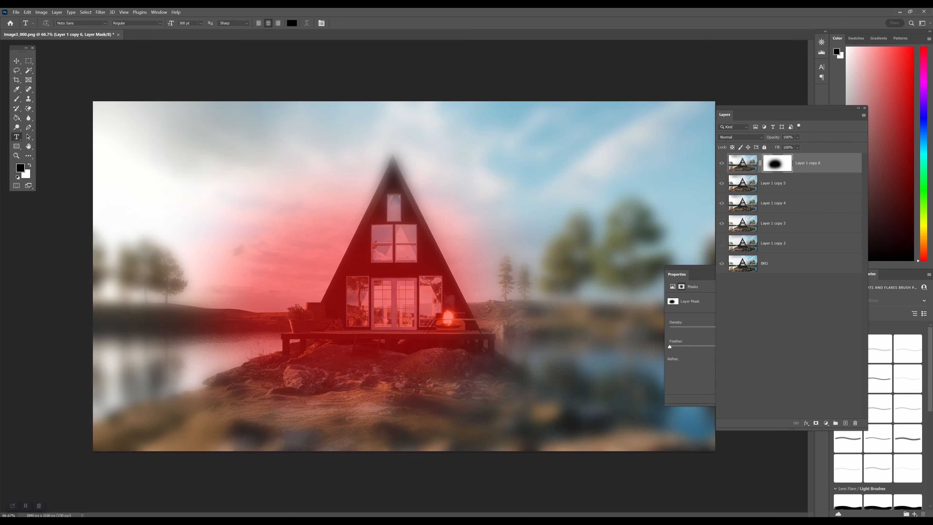
key(ctrl+z)
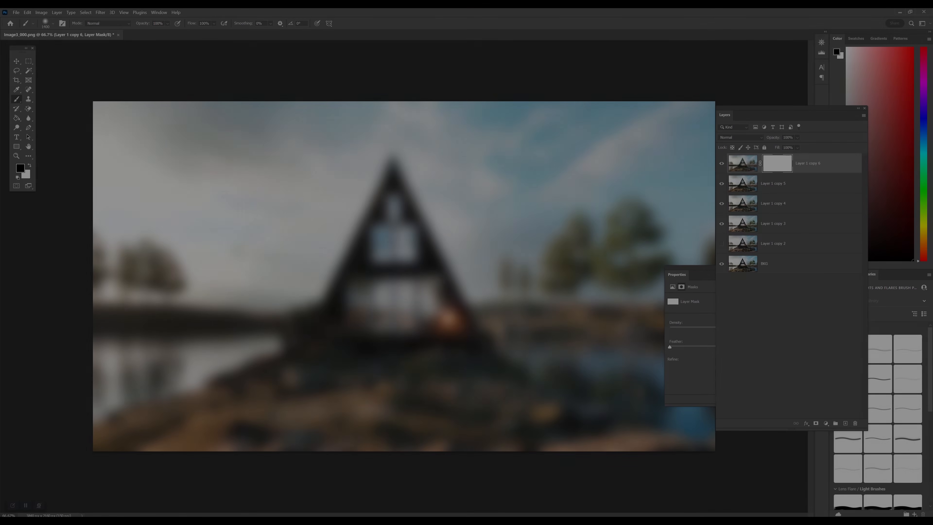
Paint black over the entire mask of Layer 1 copy 6 to hide the blur across the whole image
click(426, 302)
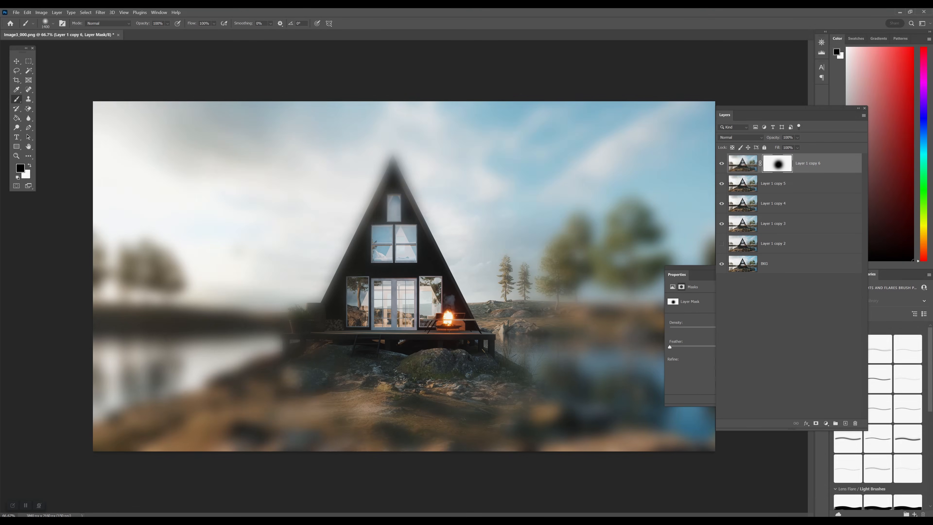
mouse_move(367, 257)
mouse_down()
mouse_move(323, 199)
mouse_move(154, 272)
mouse_move(235, 408)
mouse_up()
mouse_move(368, 404)
mouse_down()
mouse_move(639, 213)
mouse_move(543, 121)
mouse_move(521, 129)
mouse_up()
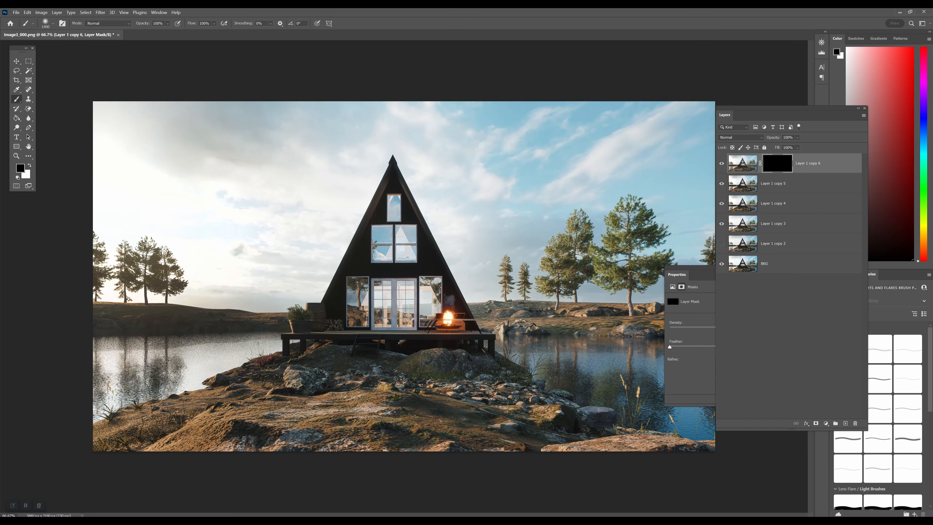
Lower the brush opacity to about half and paint white on the mask to blur the trees at the image's left edge
drag(790, 109, 855, 128)
click(167, 23)
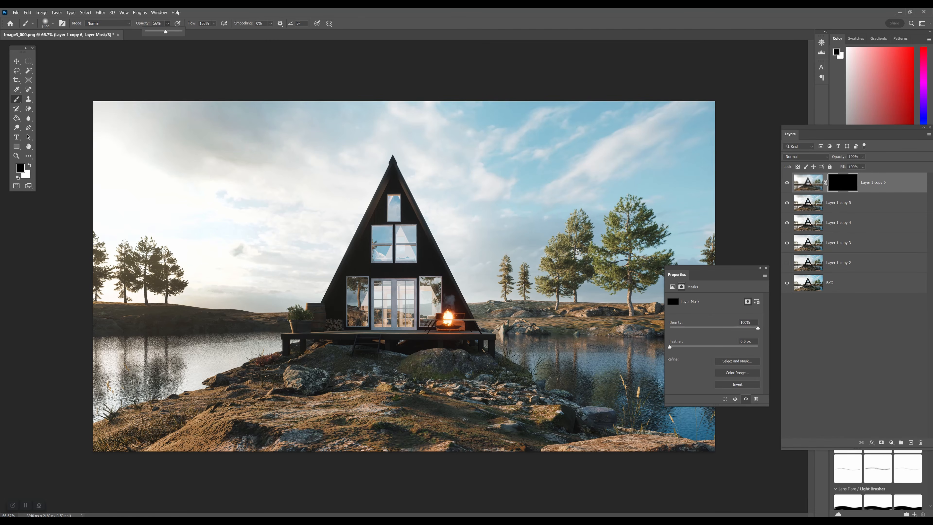
drag(712, 267, 664, 344)
key(x)
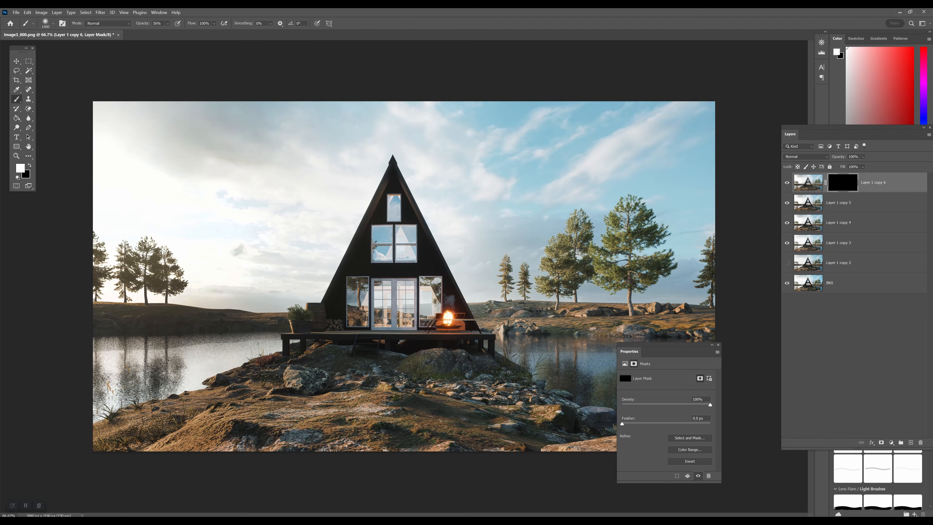
click(124, 272)
click(146, 280)
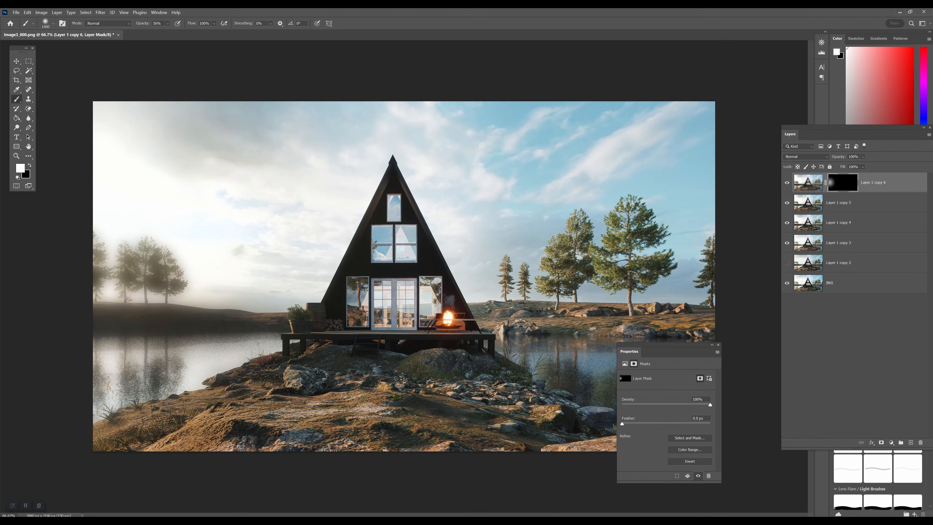
Paint white on the mask to blur the trees and water at the image's right side and more of the left shoreline
drag(661, 351, 853, 443)
drag(756, 287, 624, 279)
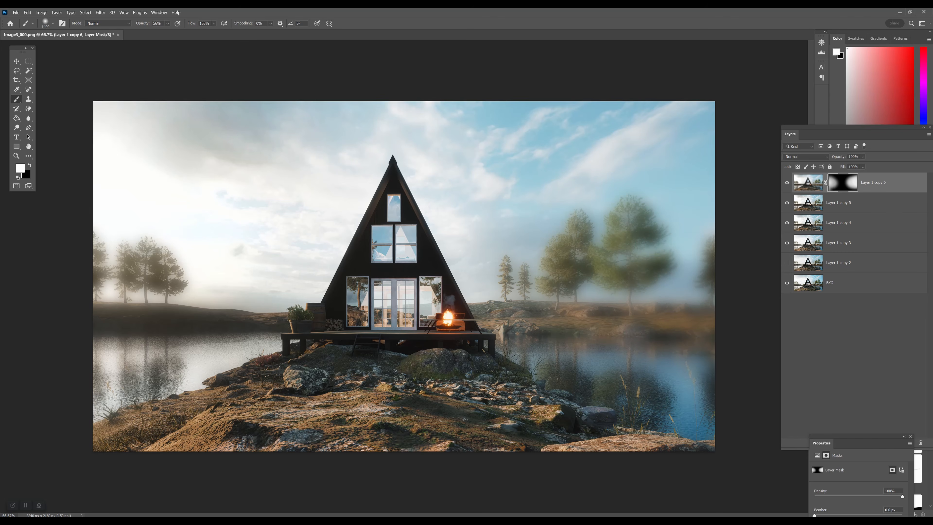
click(114, 313)
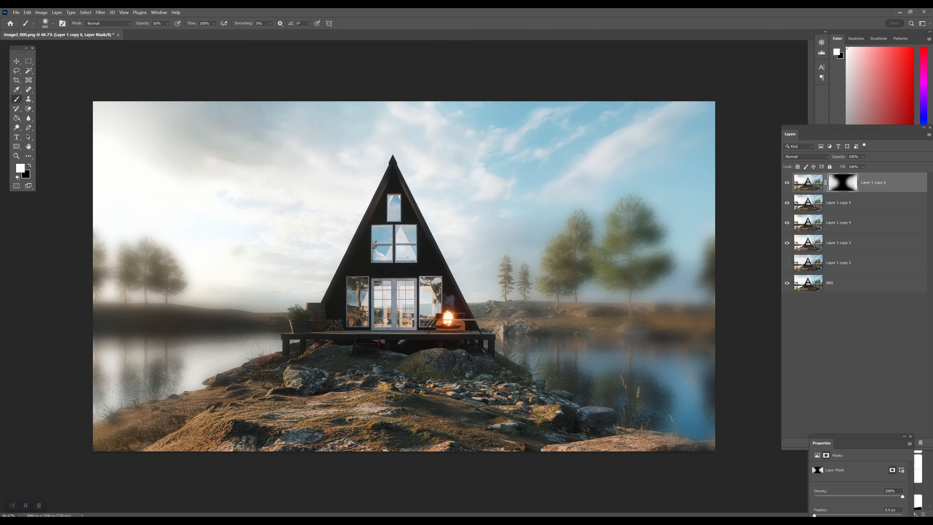
drag(469, 301, 510, 300)
Set the opacity of Layer 1 copy 6 to 15% and merge it down into Layer 1 copy 5
drag(856, 128, 722, 126)
click(728, 155)
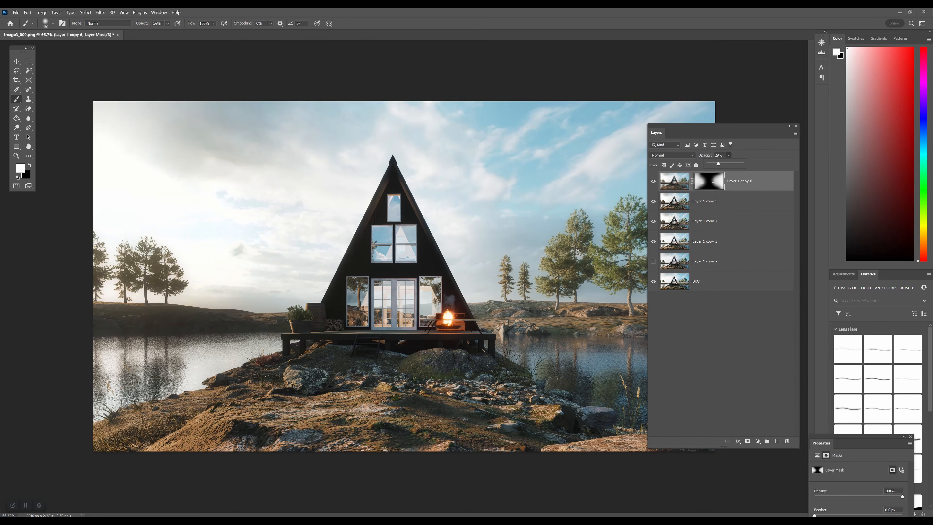
key(Return)
key(ctrl+comma)
key(ctrl+comma)
key(ctrl+comma)
drag(732, 163, 729, 163)
key(Return)
right_click(748, 183)
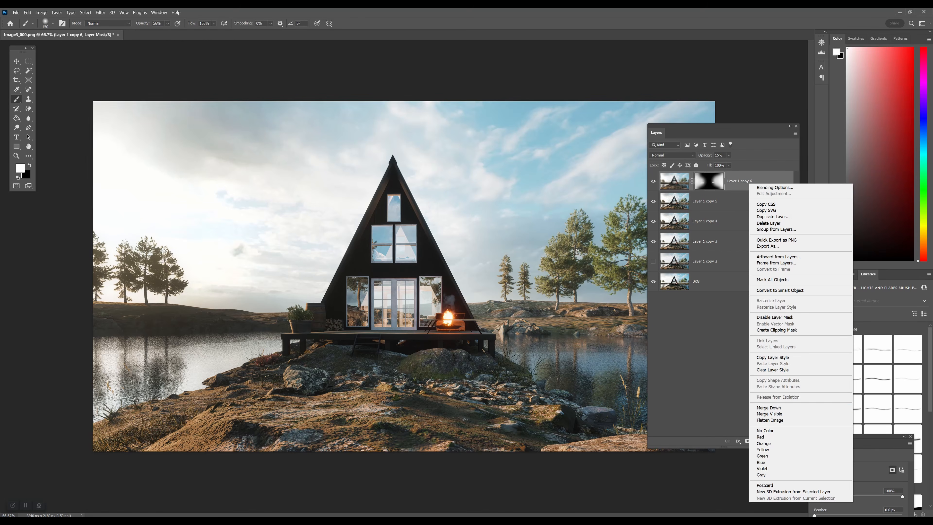
key(Return)
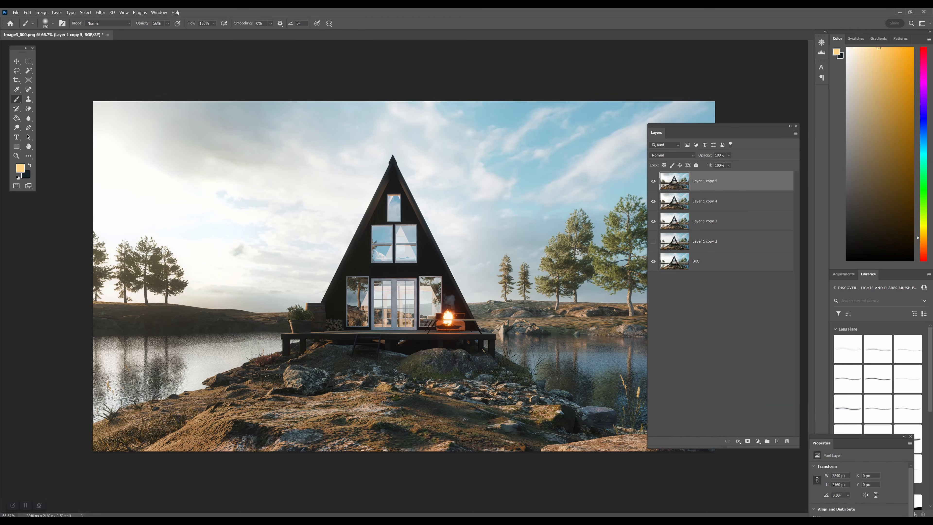
Merge the four layers above BKG into Layer 1 copy 5 and duplicate the merged layer
shift+click(709, 241)
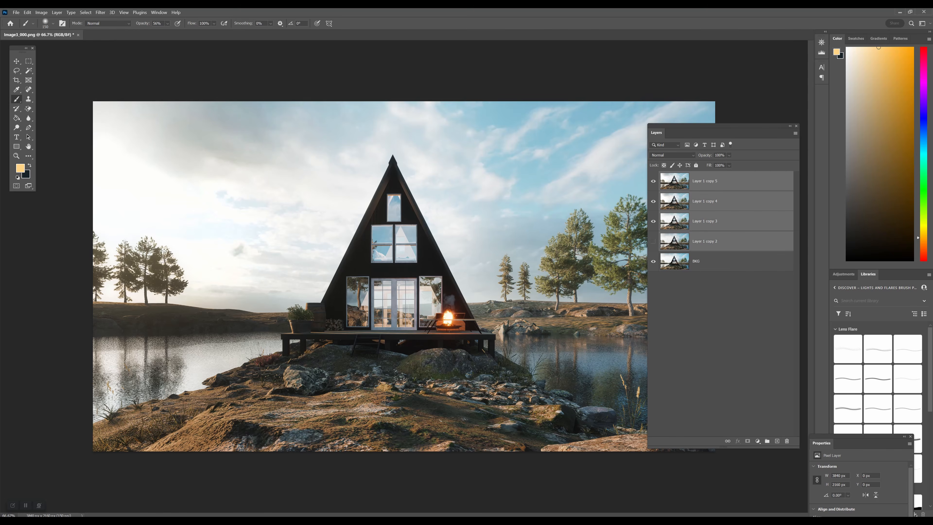
right_click(734, 182)
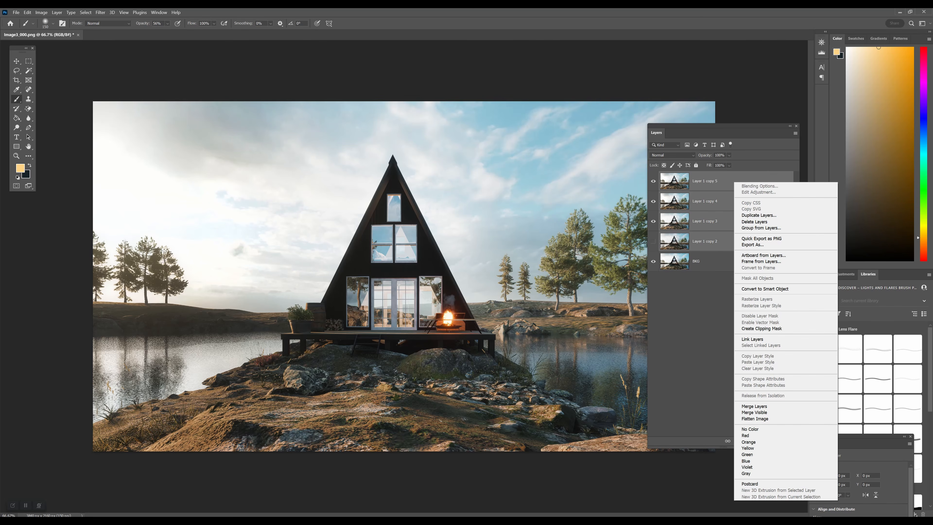
click(754, 406)
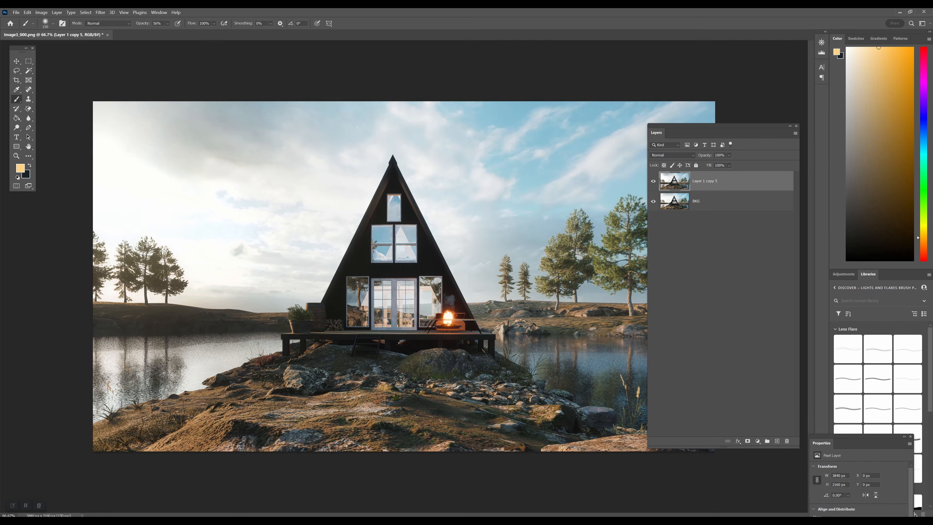
right_click(716, 181)
click(739, 213)
click(527, 160)
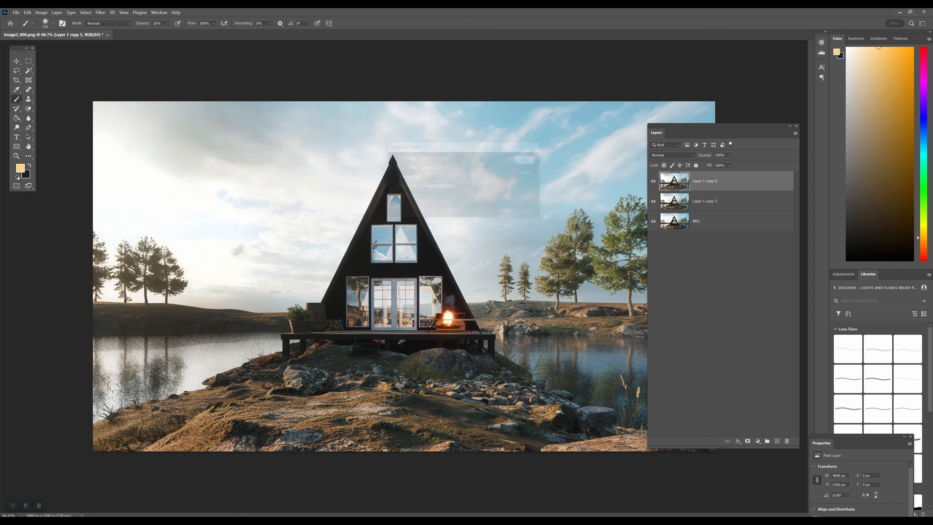
Apply the Camera Raw favourite preset Cozy 6 to Layer 1 copy 6 at an amount of about 30
click(101, 12)
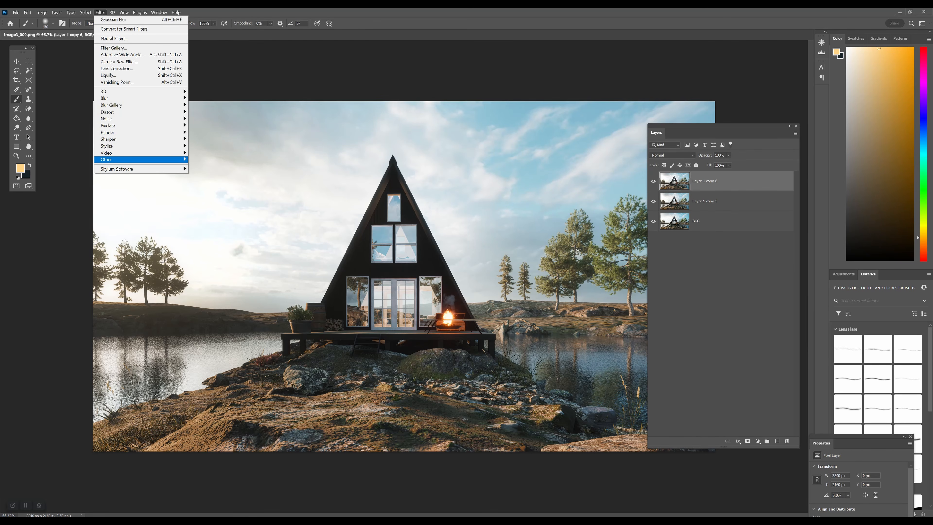
click(119, 62)
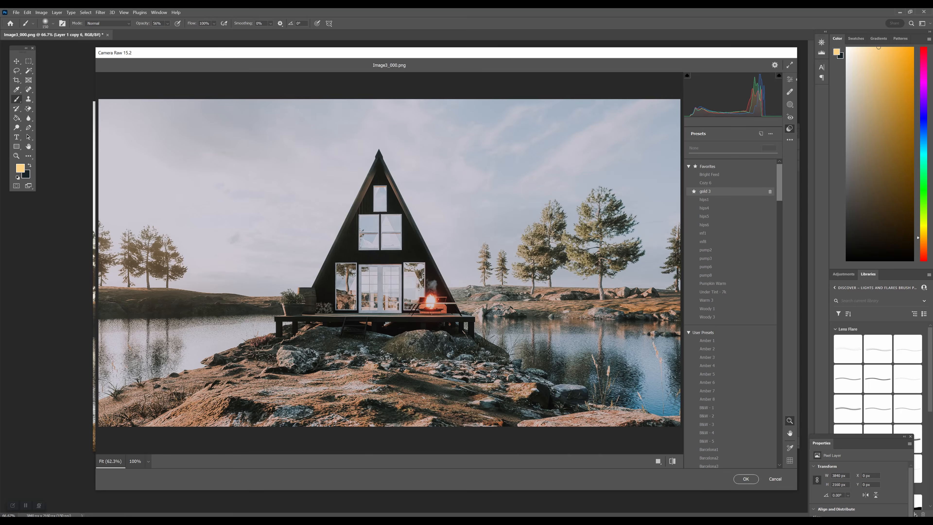
click(705, 182)
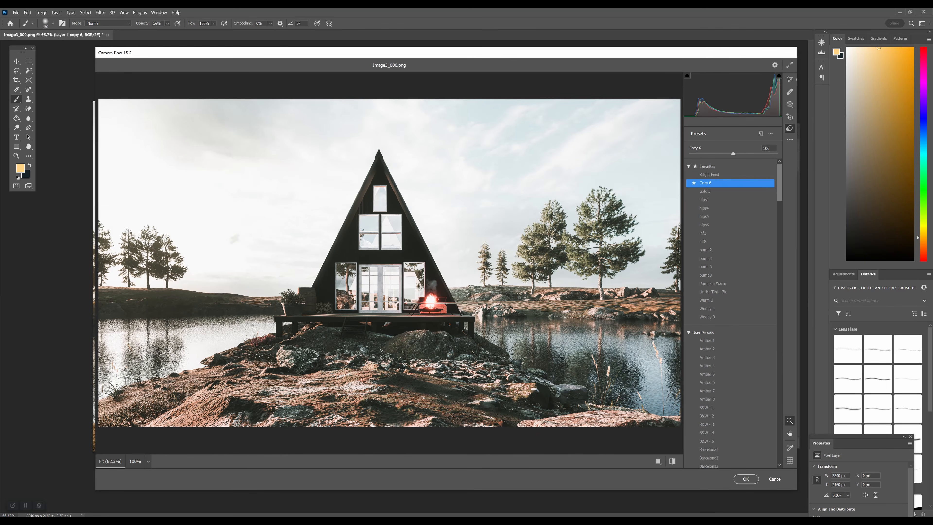
drag(733, 153, 704, 153)
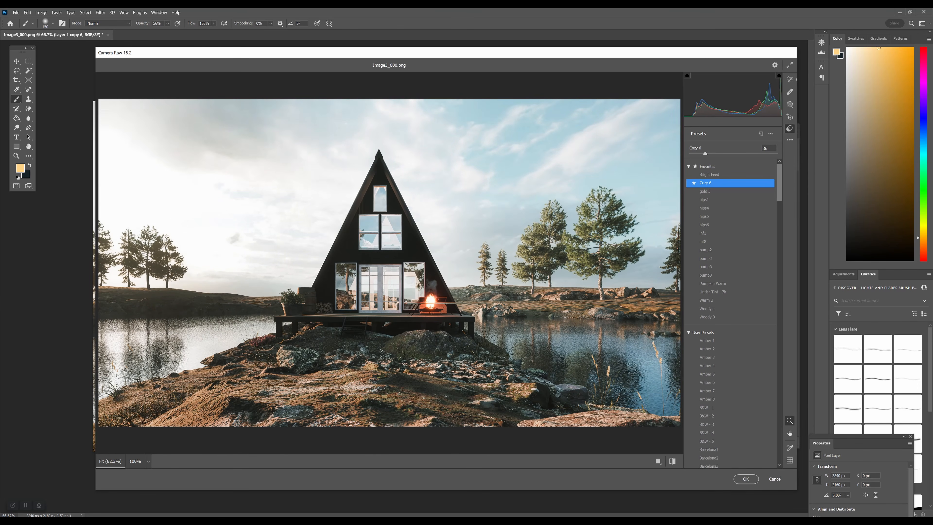
click(746, 478)
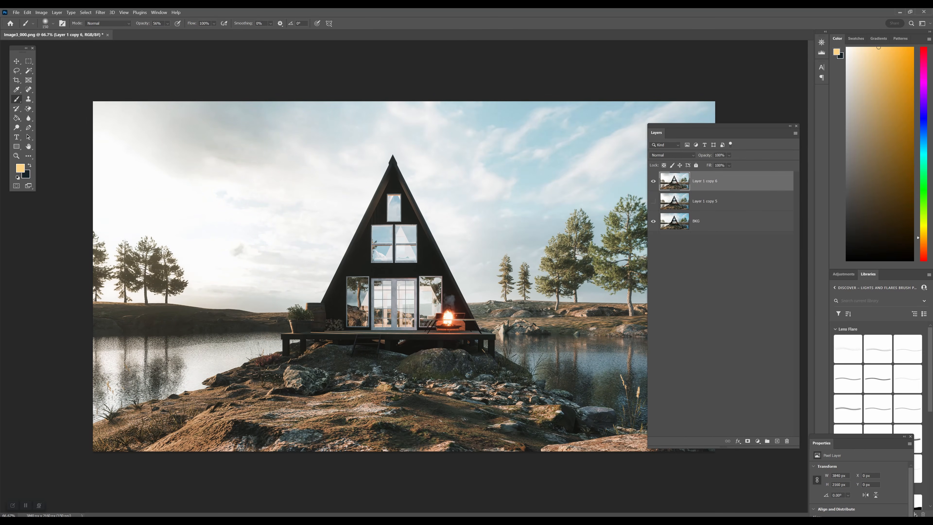
Compare the graded result with the BKG render by toggling the visibility of the layers above it
key(ctrl+comma)
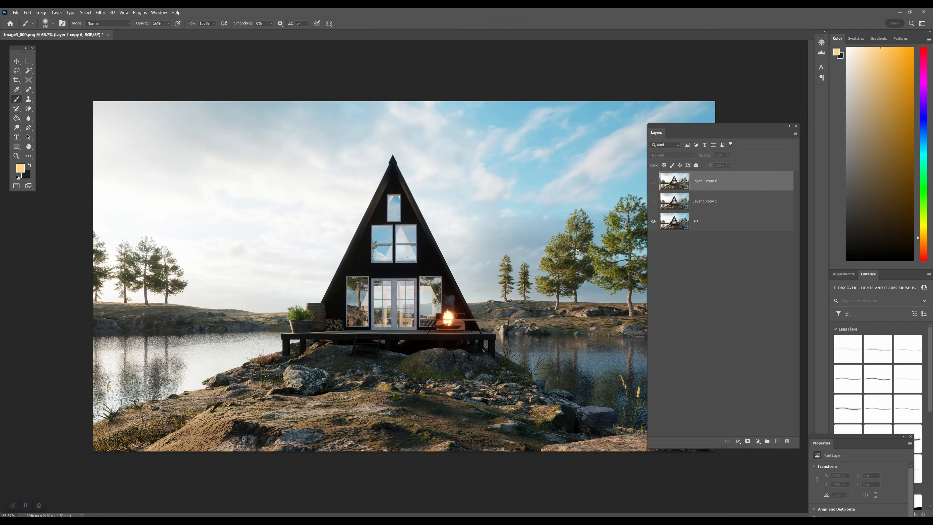
click(720, 220)
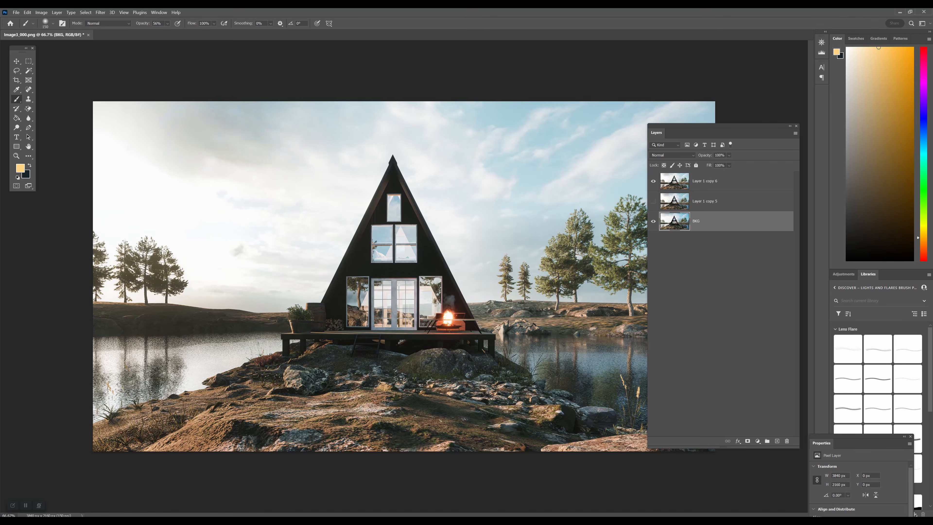
click(652, 181)
click(709, 181)
right_click(708, 181)
click(734, 216)
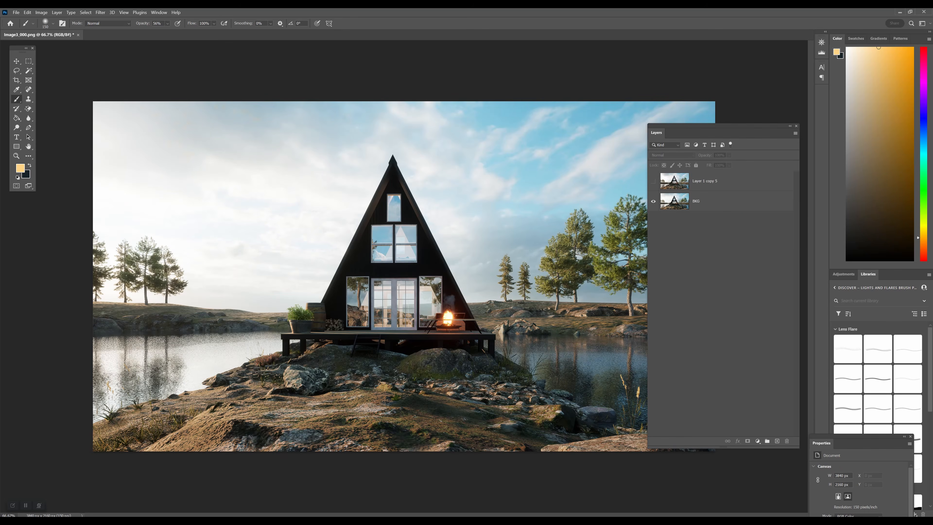
key(ctrl+z)
Duplicate Layer 1 copy 6, and duplicate the resulting copy once more as Layer 1 copy 8
right_click(706, 181)
click(730, 213)
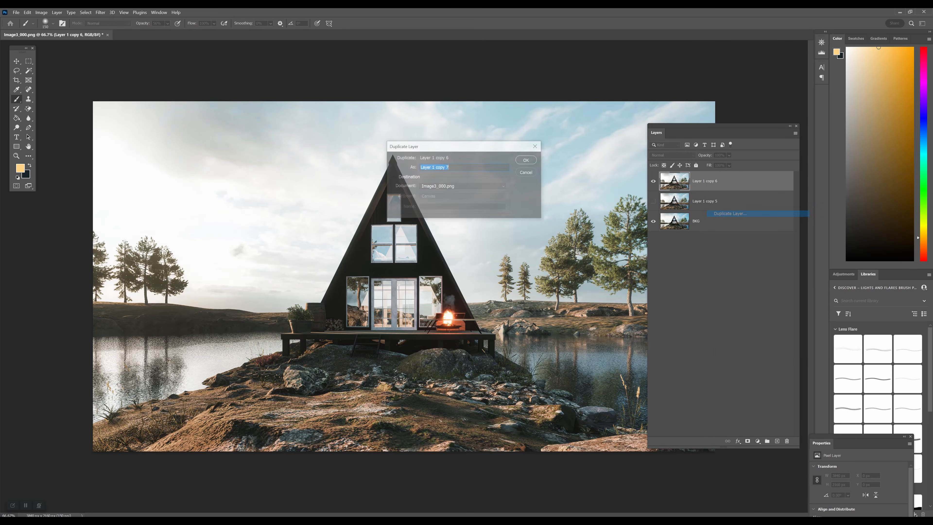
key(Return)
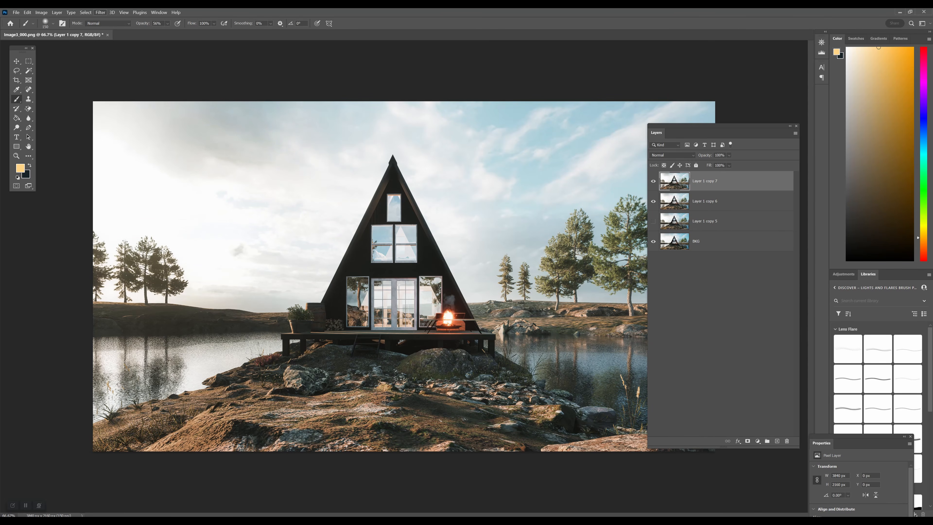
click(100, 12)
key(Escape)
right_click(721, 181)
click(745, 215)
key(Return)
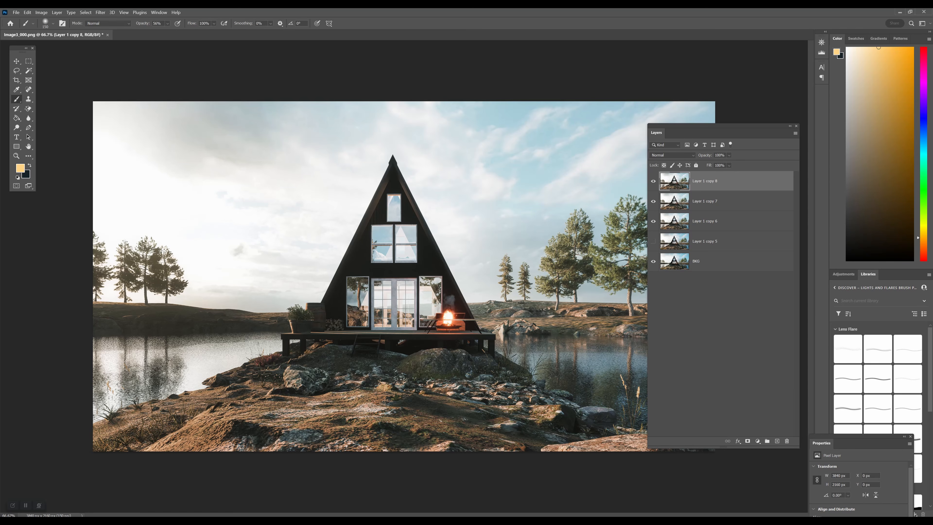
Apply the High Pass filter to Layer 1 copy 8 with the default radius
click(99, 12)
mouse_move(141, 160)
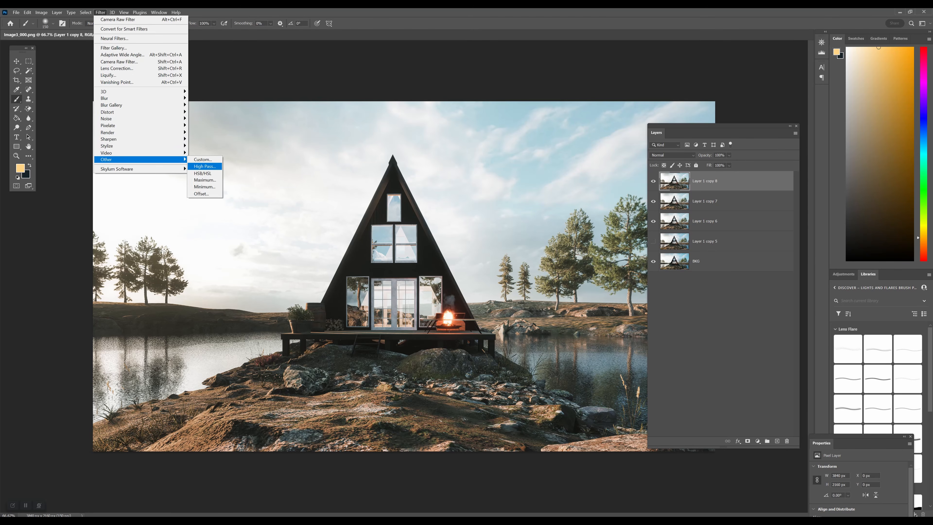
click(204, 166)
key(Return)
key(b)
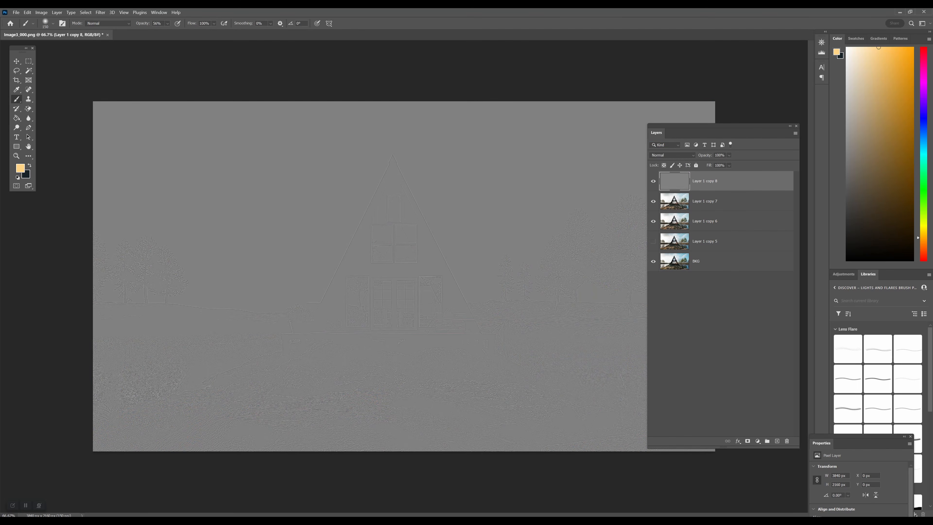
Set the high-pass layer's blend mode to Overlay and merge it down into Layer 1 copy 7
click(671, 155)
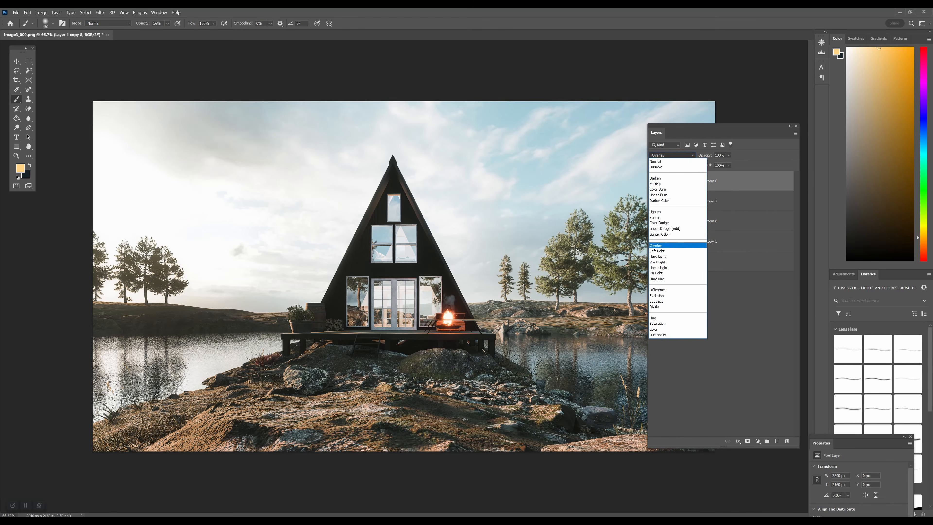
click(672, 245)
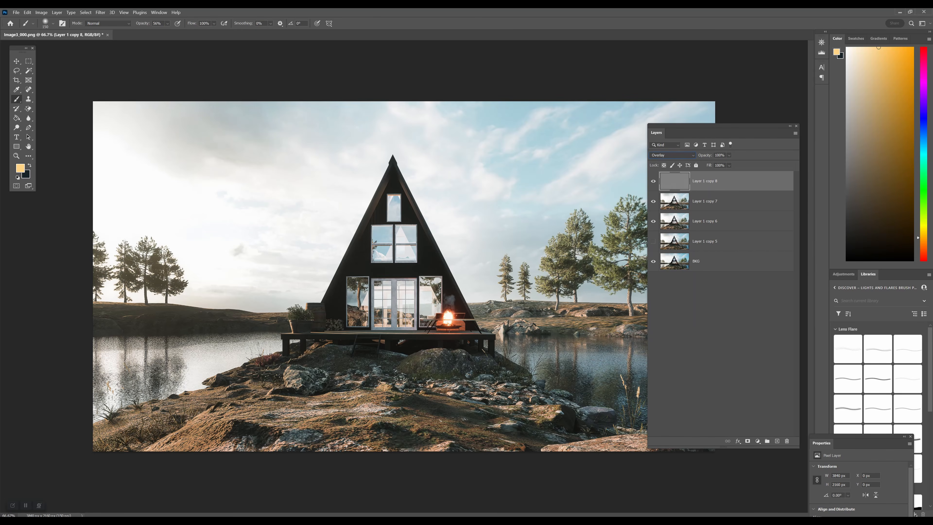
right_click(715, 180)
click(735, 404)
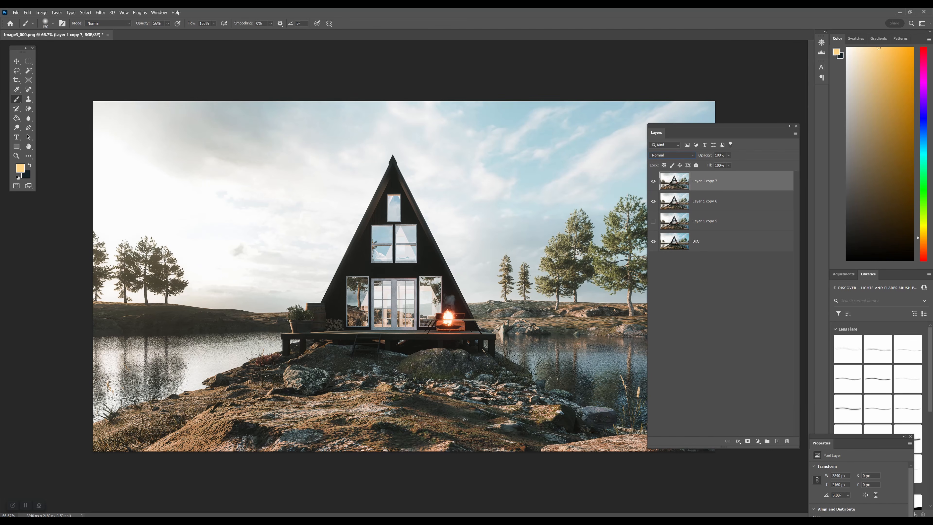
Apply Lens Correction to Layer 1 copy 7 with Remove Distortion at -1.00 and Red/Cyan Fringe at about -26
click(100, 12)
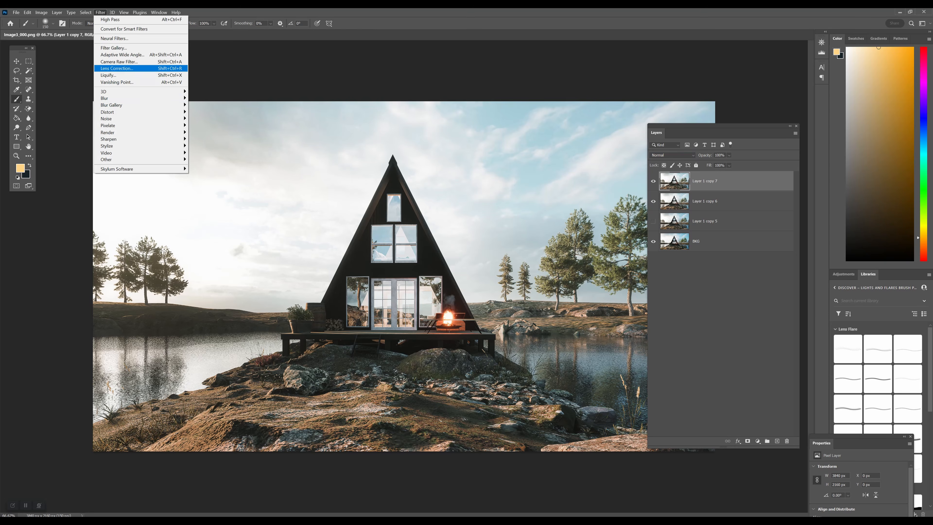
click(117, 68)
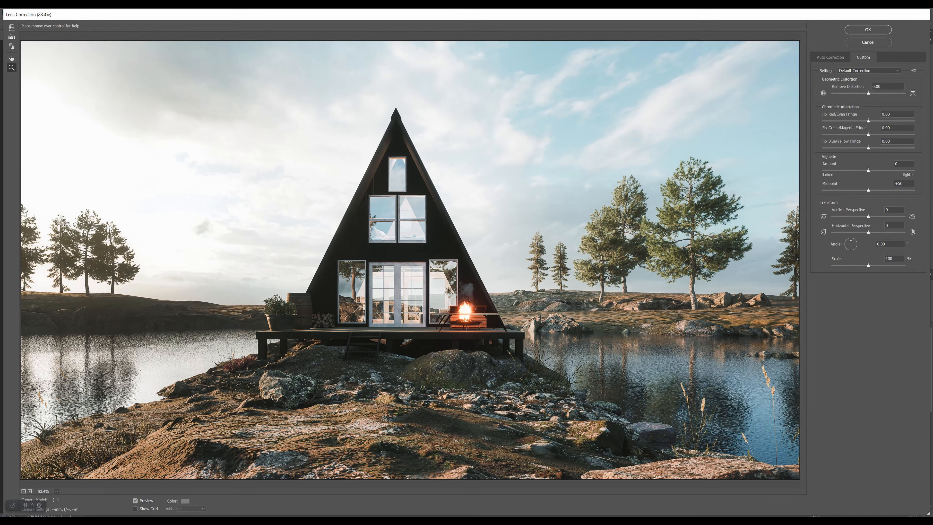
drag(867, 93, 855, 121)
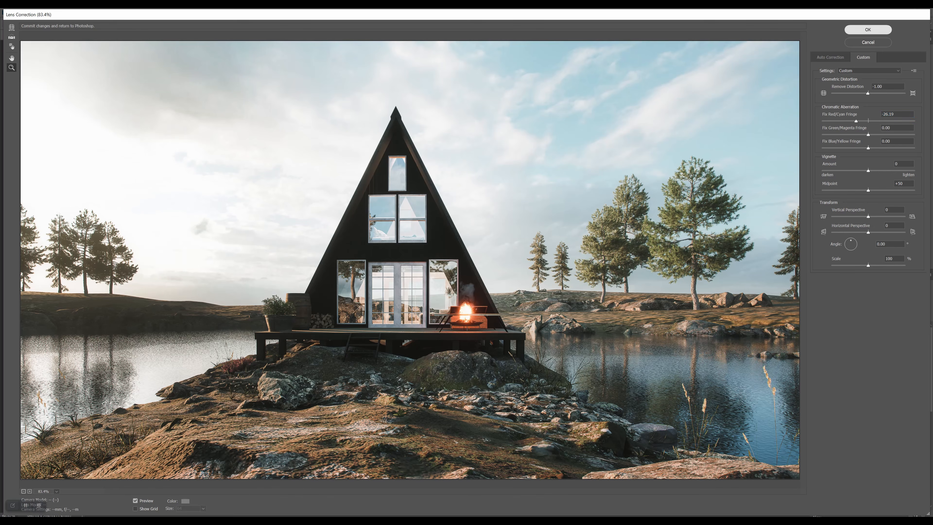
click(867, 29)
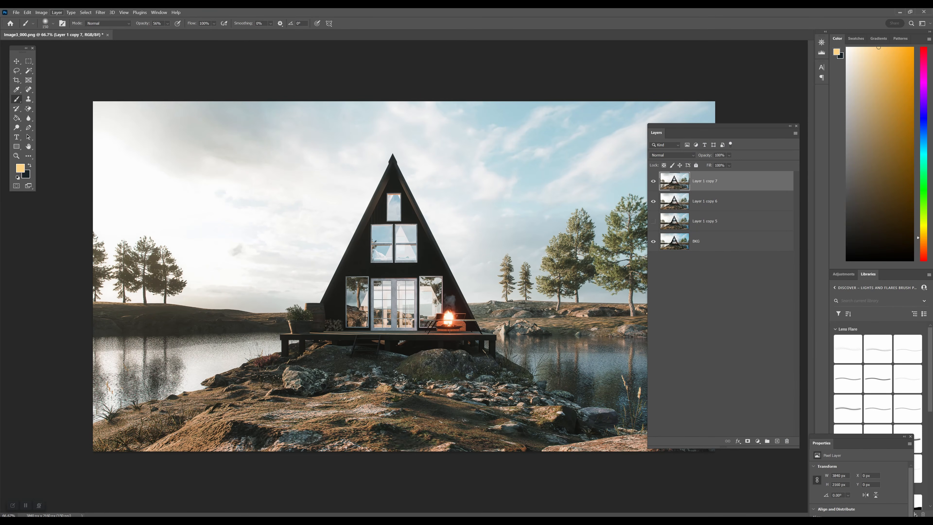
Add 2% uniform noise to Layer 1 copy 7 and check the grain up close
click(85, 12)
mouse_move(100, 12)
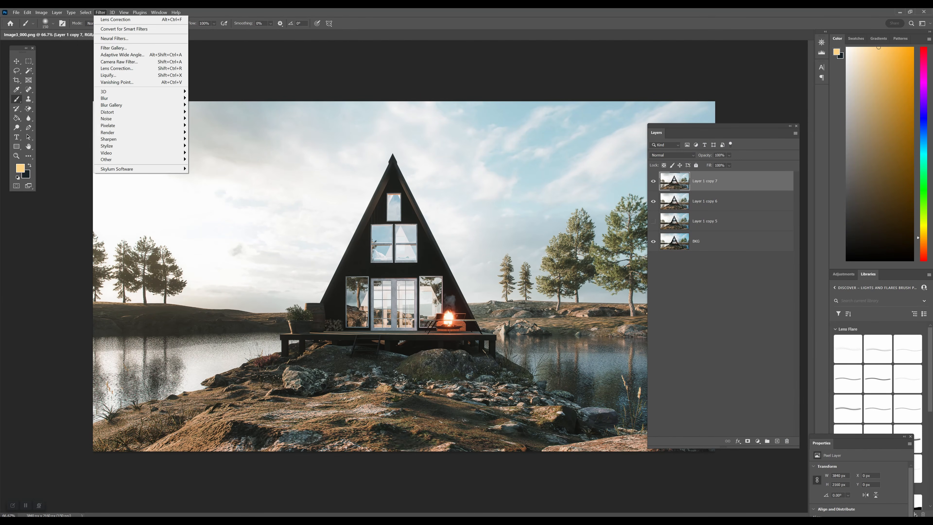
mouse_move(147, 119)
click(211, 118)
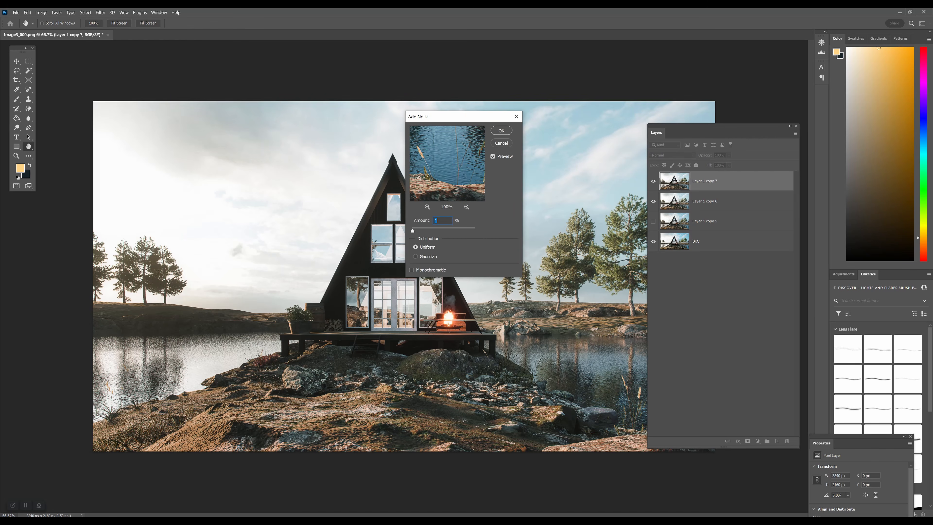
drag(413, 231, 412, 230)
text(20)
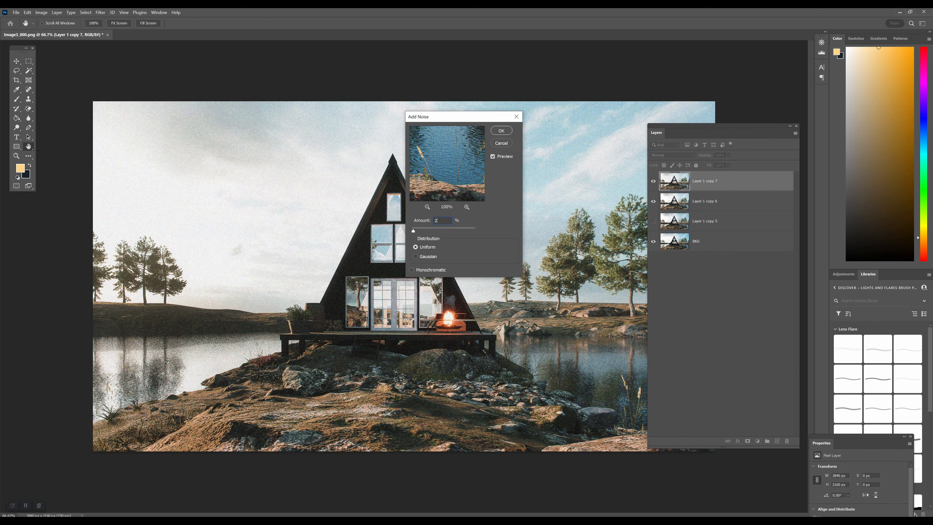
key(Return)
key(b)
key(z)
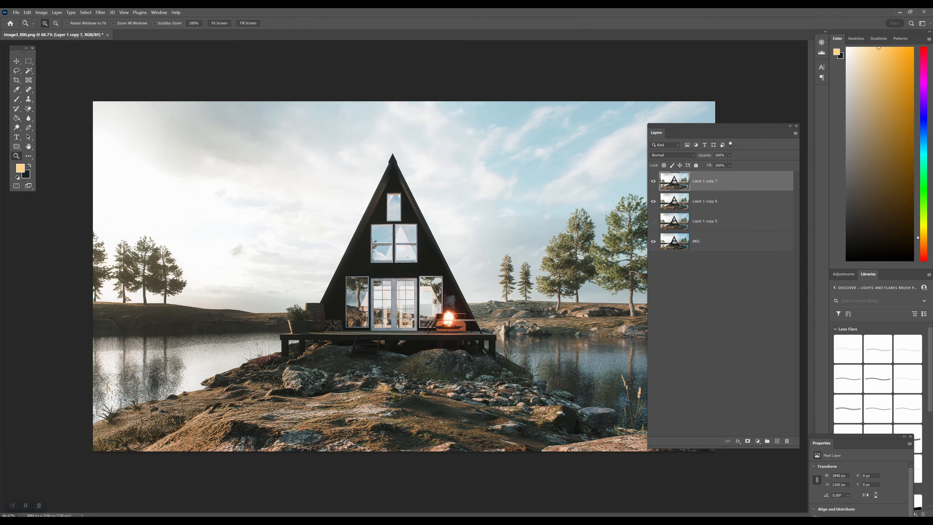
click(428, 349)
alt+click(428, 349)
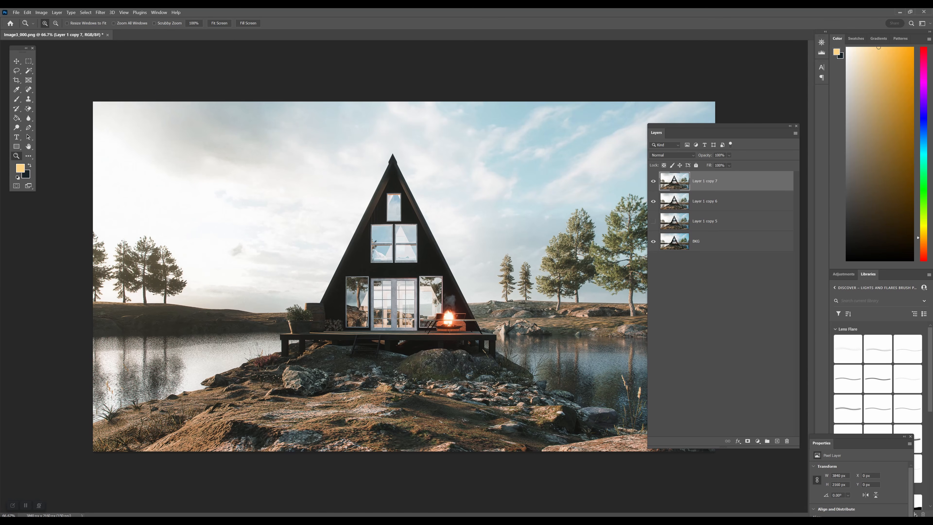
Create a new layer on top and select a full-height strip about 119 px wide along the image's left edge
drag(720, 126, 765, 121)
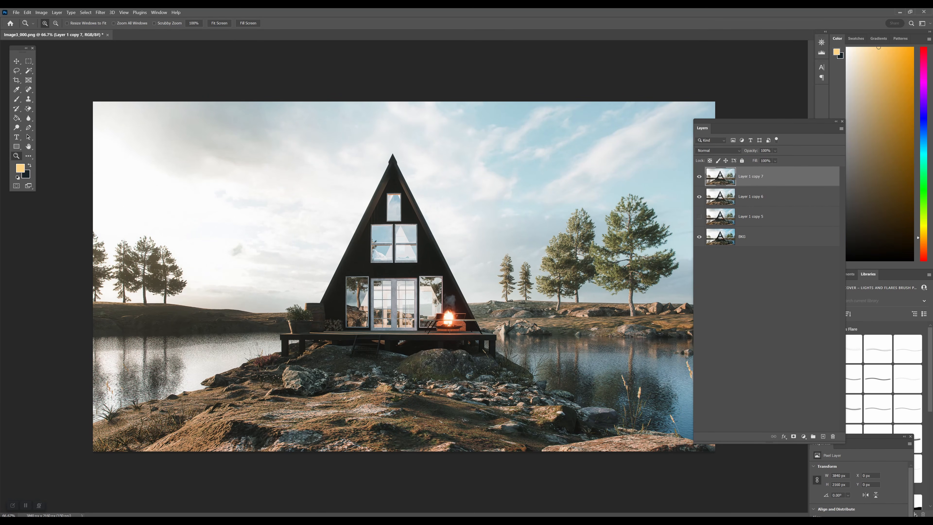
click(822, 436)
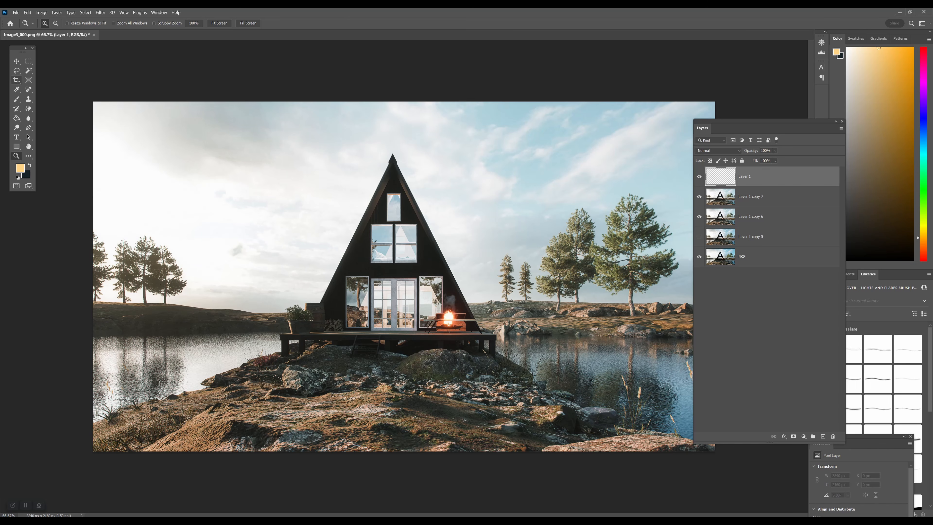
click(28, 61)
click(55, 61)
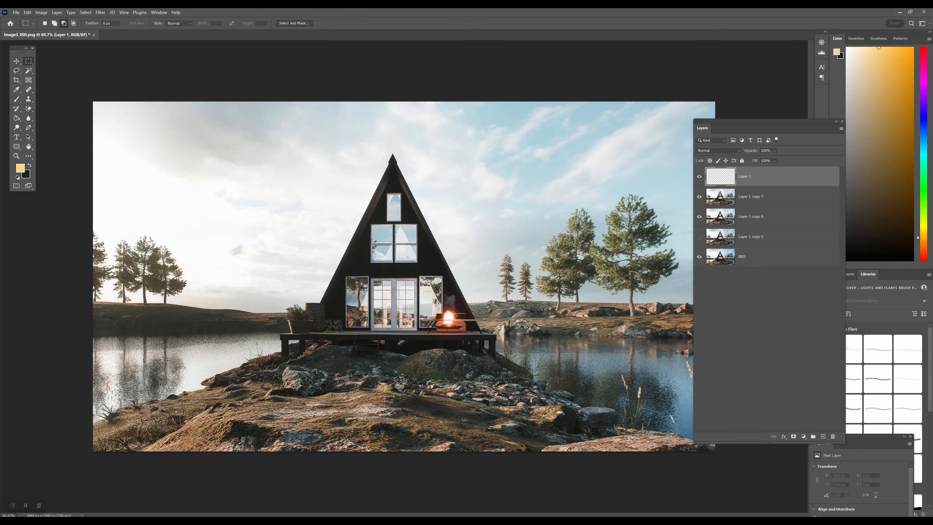
drag(63, 85, 112, 456)
Reset the colours to default, enlarge the brush to about 1500 px and paint the selected strip black at 50% opacity on Layer 1
key(b)
key(x)
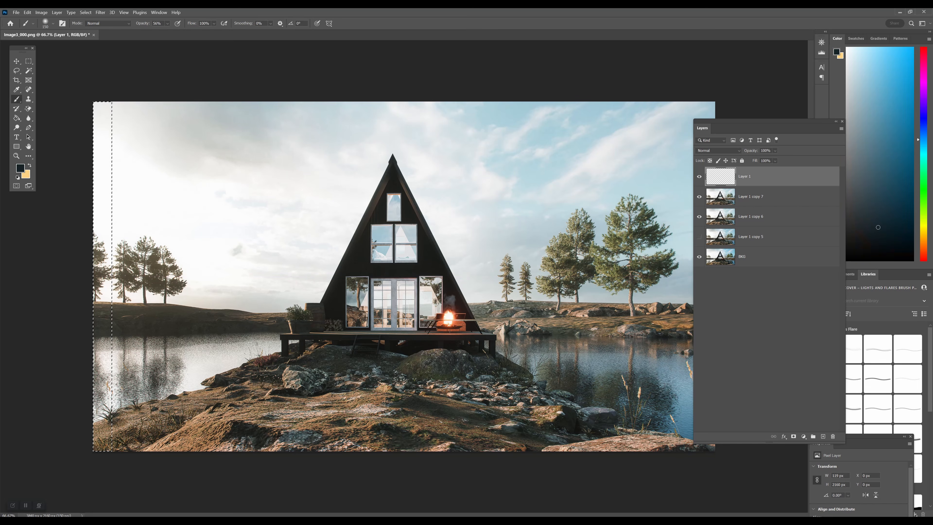
key(d)
key(bracketright)
key(bracketright)
key(bracketright)
key(bracketright)
key(bracketright)
key(bracketright)
key(bracketright)
key(bracketright)
key(bracketright)
key(bracketright)
key(bracketright)
key(bracketright)
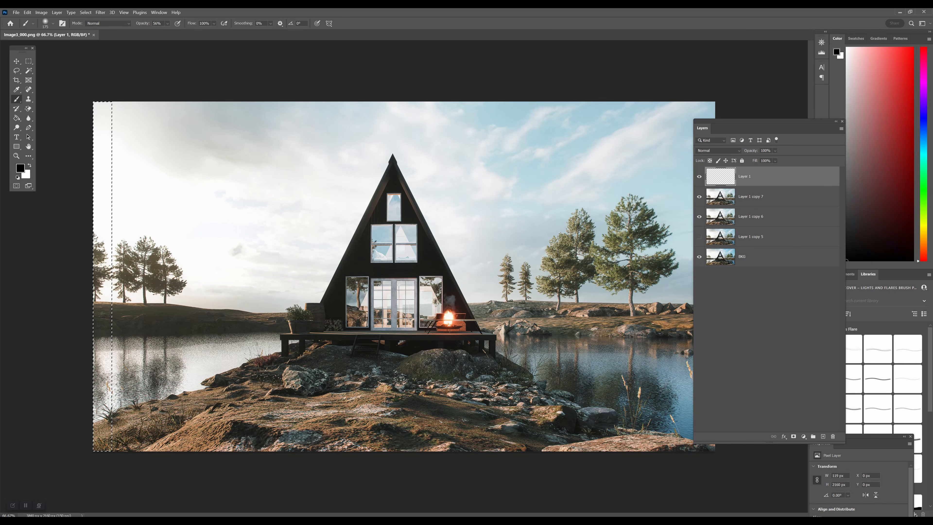
key(bracketright)
key(bracketright)
key(bracketright)
key(bracketright)
drag(103, 184, 103, 422)
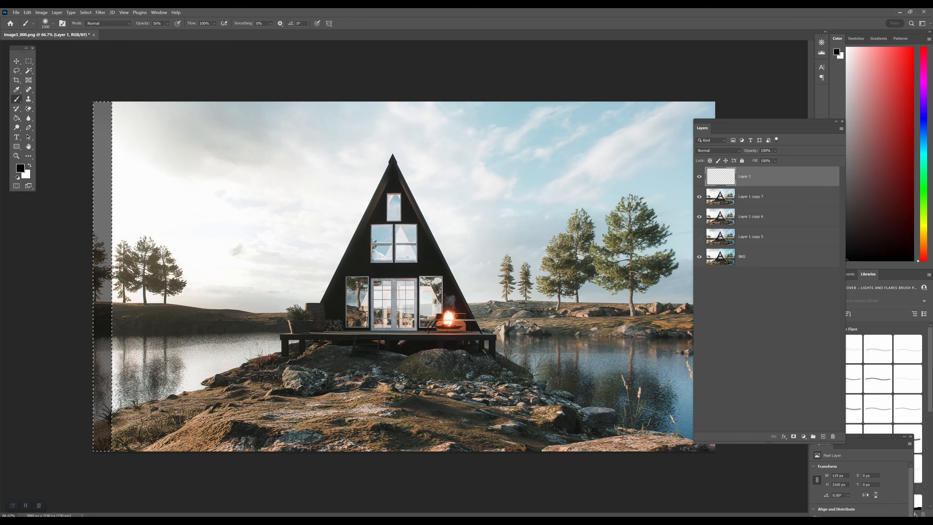
Raise the brush opacity to 100%, paint the selected strip solid black on Layer 1 and clear the selection
drag(167, 23, 190, 31)
drag(103, 368, 102, 118)
key(ctrl+d)
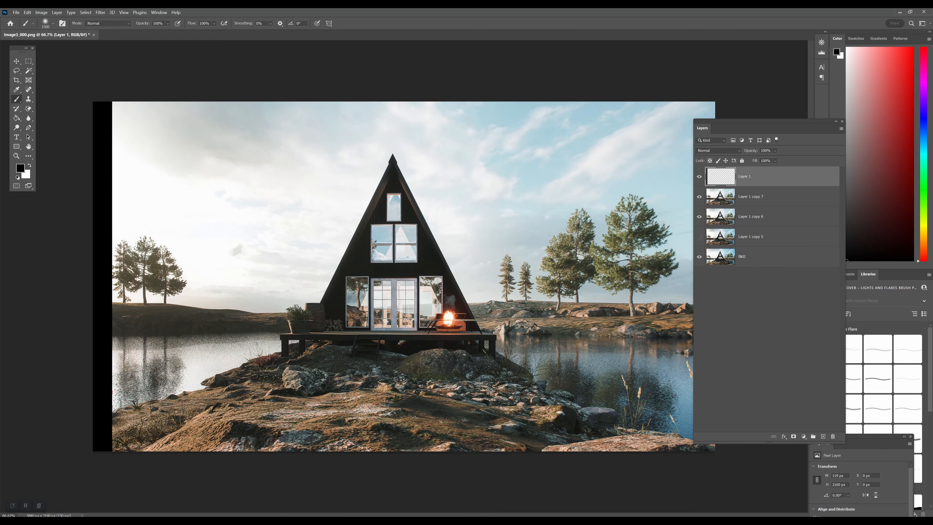
Paste a copy of the black strip as a new layer and move it flush against the image's right edge
key(ctrl+v)
key(v)
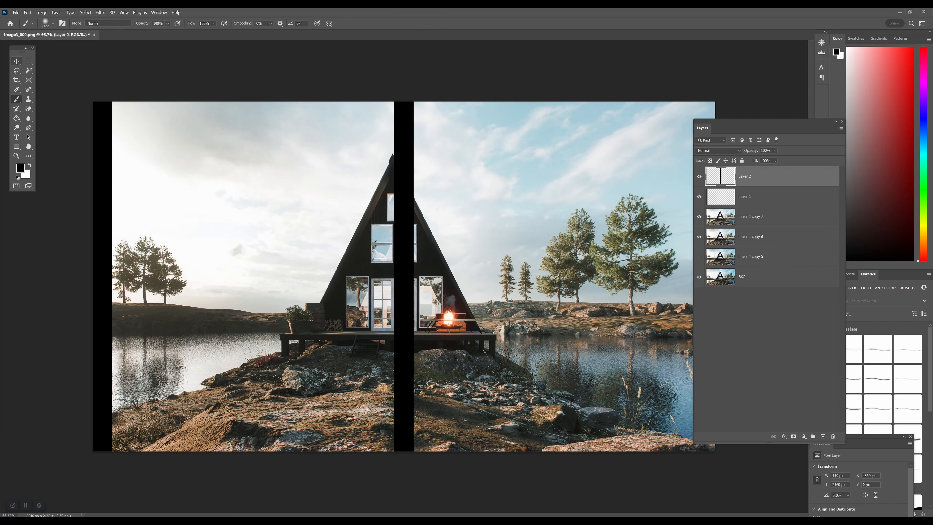
drag(764, 121, 884, 171)
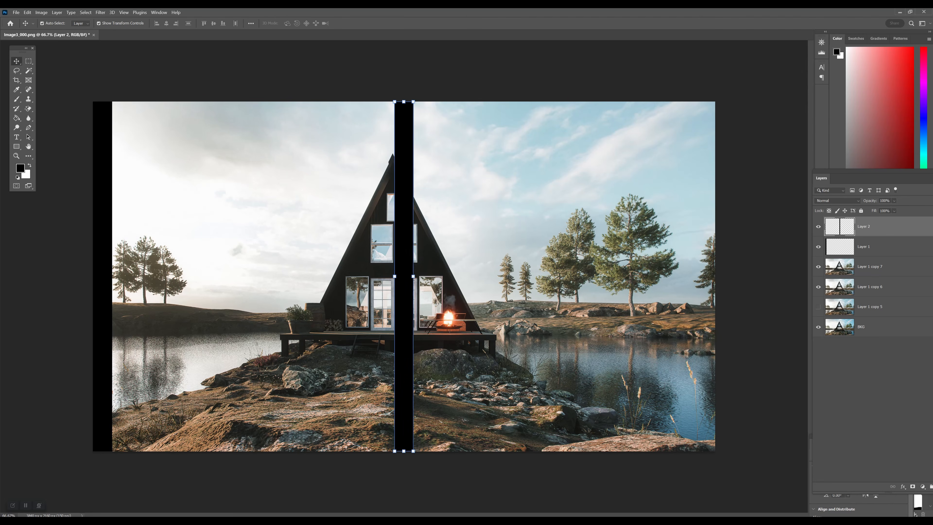
drag(411, 316, 722, 308)
drag(884, 171, 736, 110)
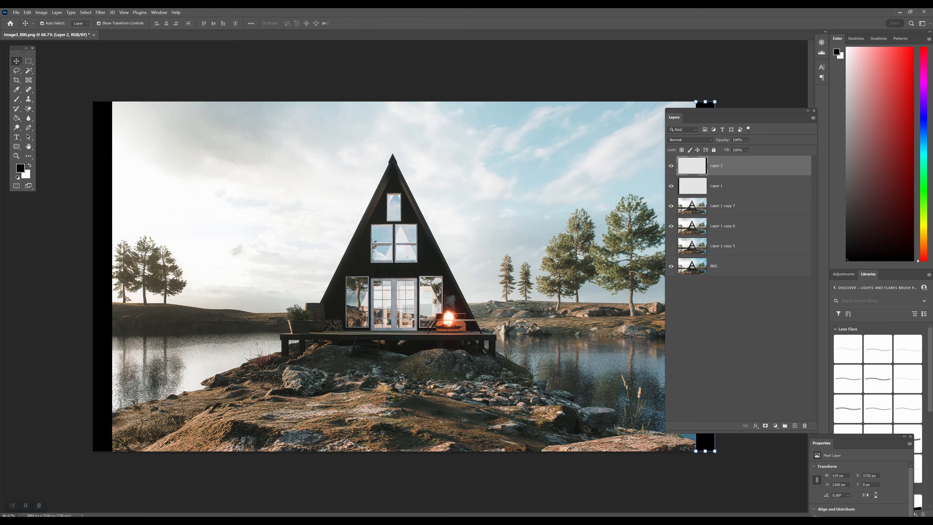
Merge both black strip layers with Layer 1 copy 7 into a single layer
shift+click(738, 206)
right_click(750, 165)
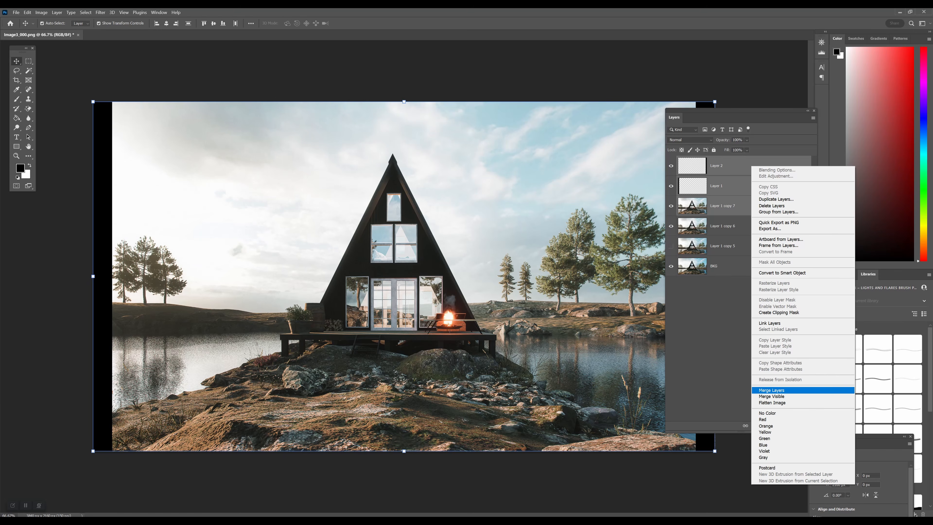
click(789, 390)
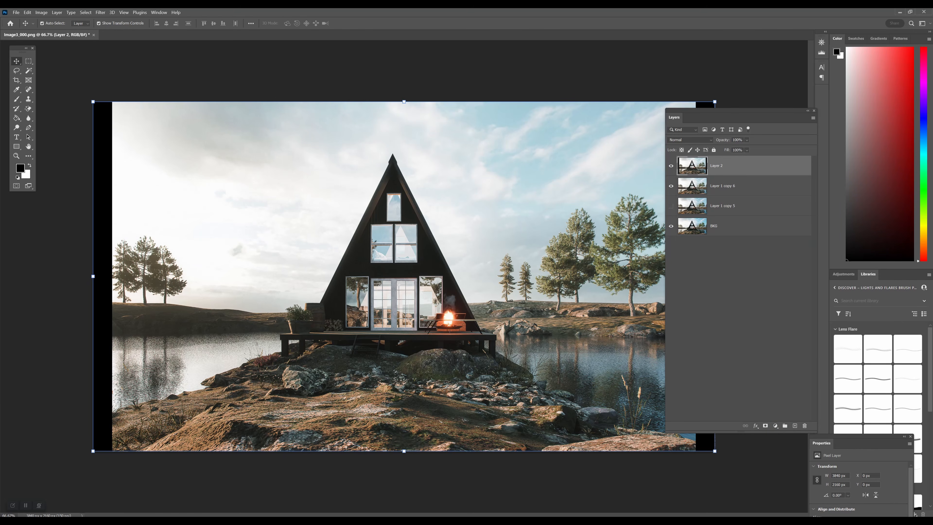
drag(821, 443, 720, 282)
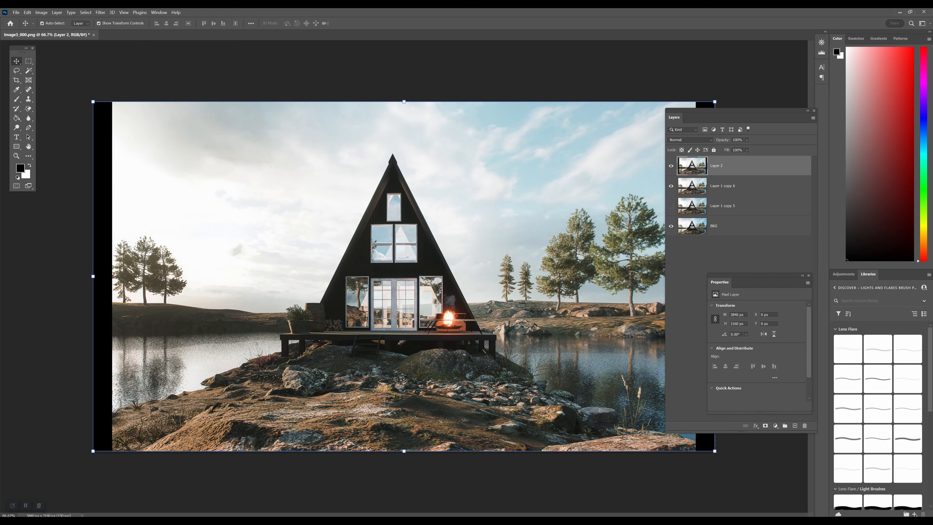